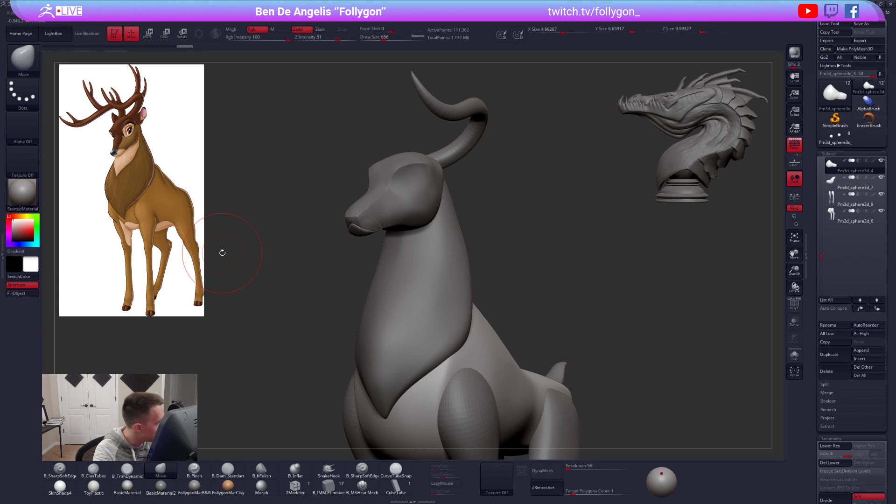
# - Browse the stag reference images in the Photos viewer, covering close-ups, film stills and the sheet of five poses
pyautogui.keyDown('alt'); pyautogui.moveTo(593, 254); pyautogui.dragTo(547, 168); pyautogui.keyUp('alt')
pyautogui.keyDown('alt'); pyautogui.moveTo(590, 277); pyautogui.dragTo(547, 210); pyautogui.keyUp('alt')
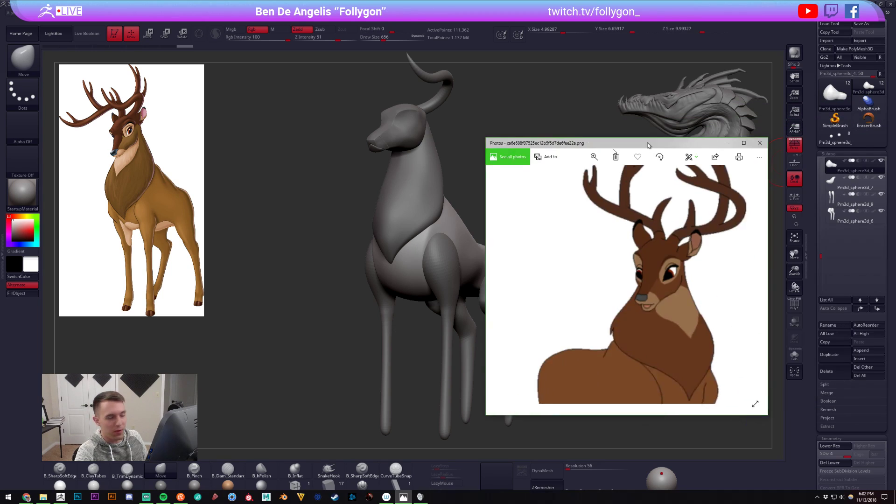
pyautogui.press('Left')
pyautogui.press('Left')
pyautogui.press('Left')
pyautogui.press('Left')
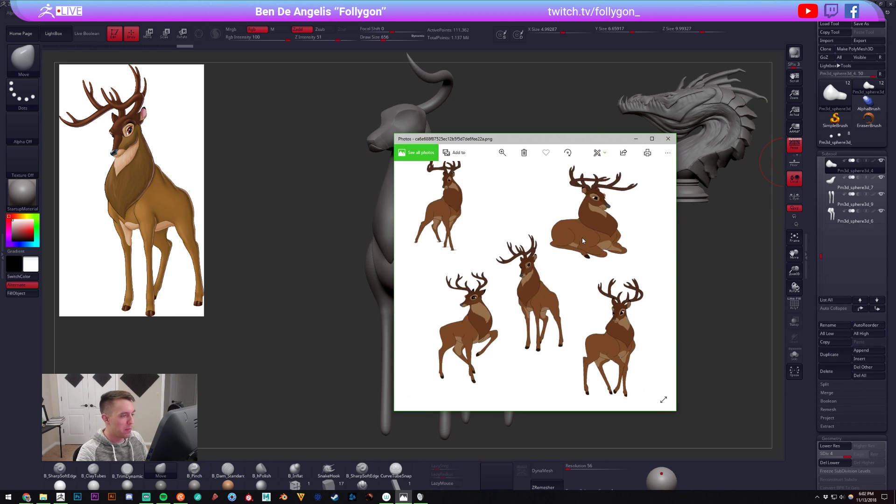
pyautogui.press('Left')
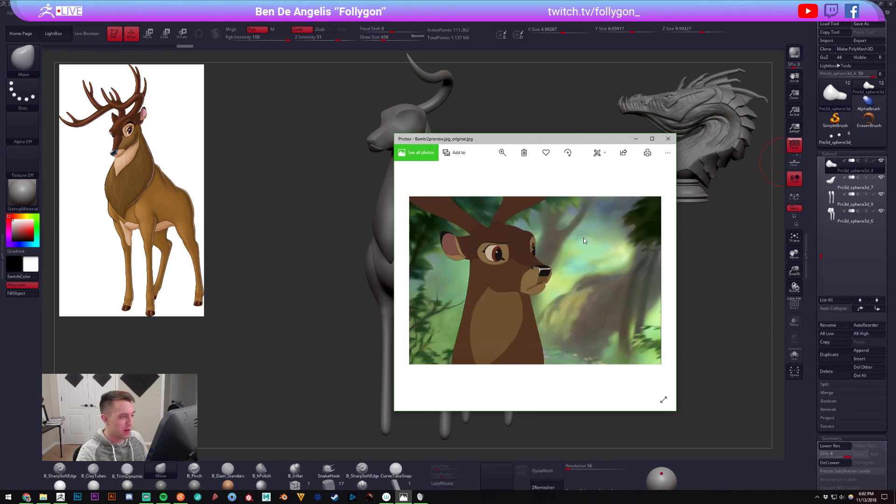
pyautogui.press('Right')
pyautogui.press('Right')
pyautogui.press('Right')
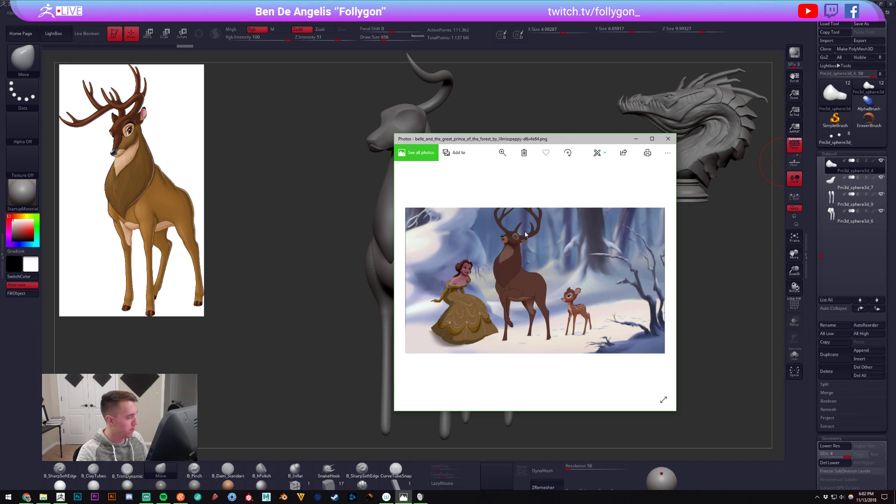
pyautogui.press('Right')
pyautogui.press('Right')
pyautogui.press('Right')
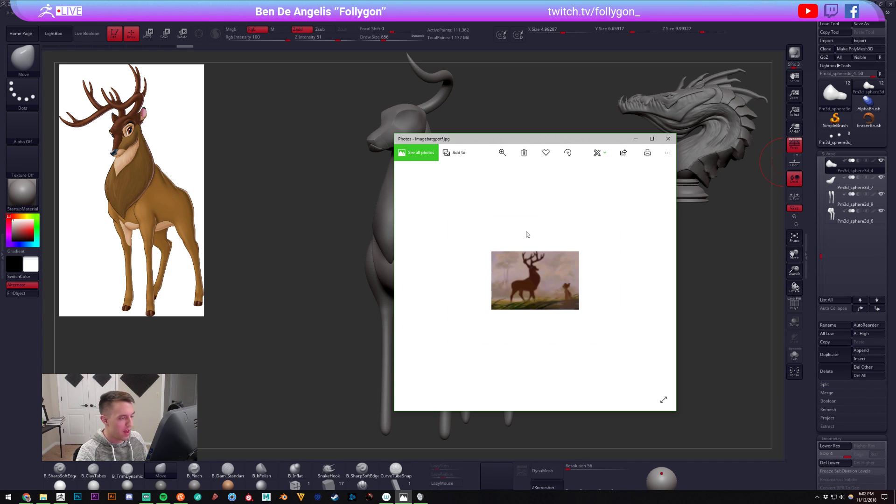
pyautogui.press('Right')
pyautogui.press('Right')
pyautogui.press('Right')
pyautogui.press('Right')
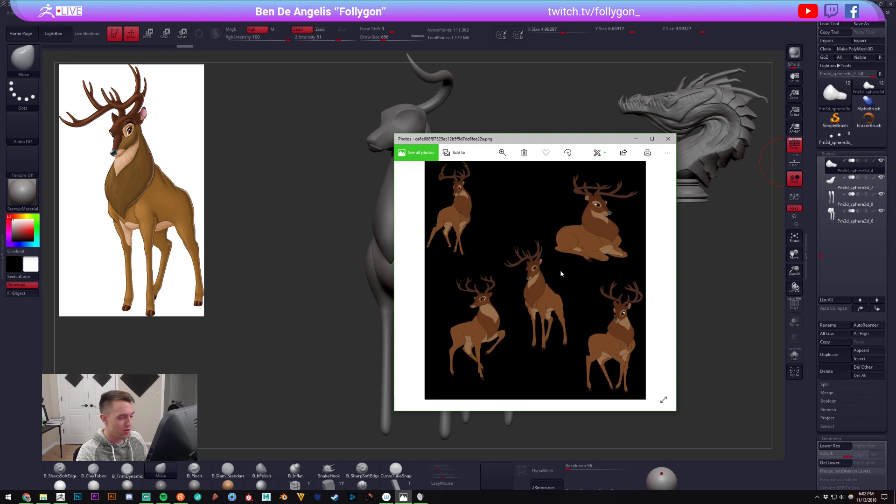
# - Enlarge the sheet of stag poses and move the Photos viewer off the sculpting canvas
pyautogui.scroll(2, 625, 323)
pyautogui.moveTo(529, 142); pyautogui.dragTo(895, 140)
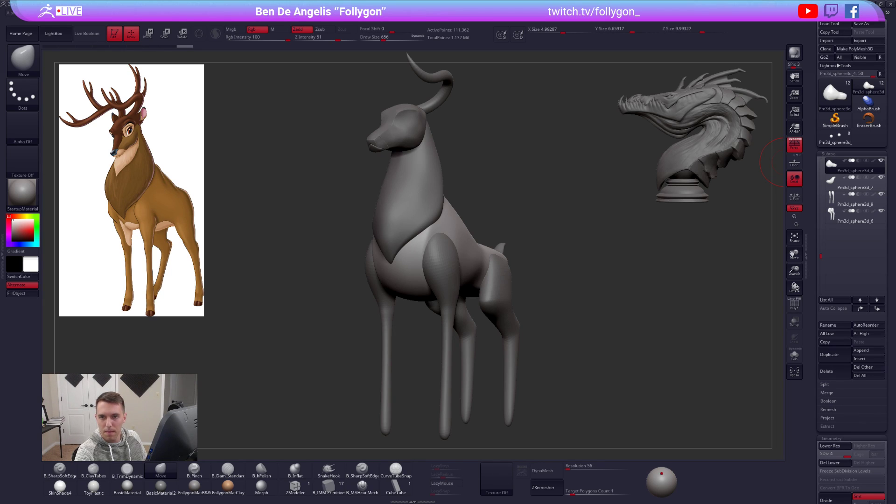
pyautogui.moveTo(516, 182); pyautogui.dragTo(524, 185)
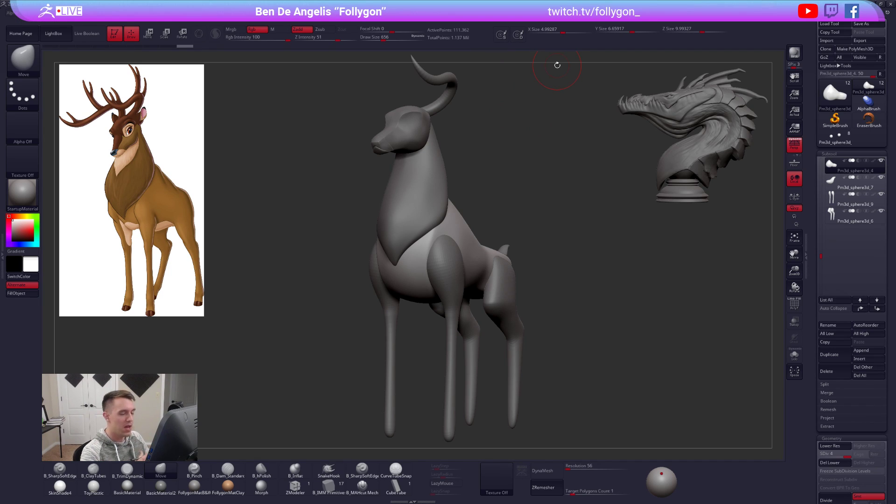
# - Switch to the dragon bust tool and examine the sculpt from both sides
pyautogui.click(835, 137)
pyautogui.keyDown('alt'); pyautogui.moveTo(436, 153); pyautogui.dragTo(620, 276); pyautogui.keyUp('alt')
pyautogui.moveTo(369, 308); pyautogui.dragTo(644, 302)
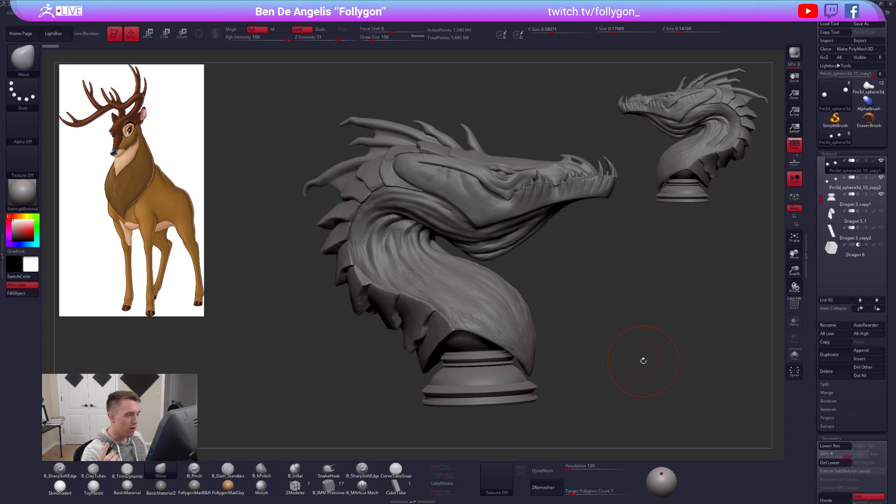
pyautogui.moveTo(606, 175); pyautogui.dragTo(553, 273)
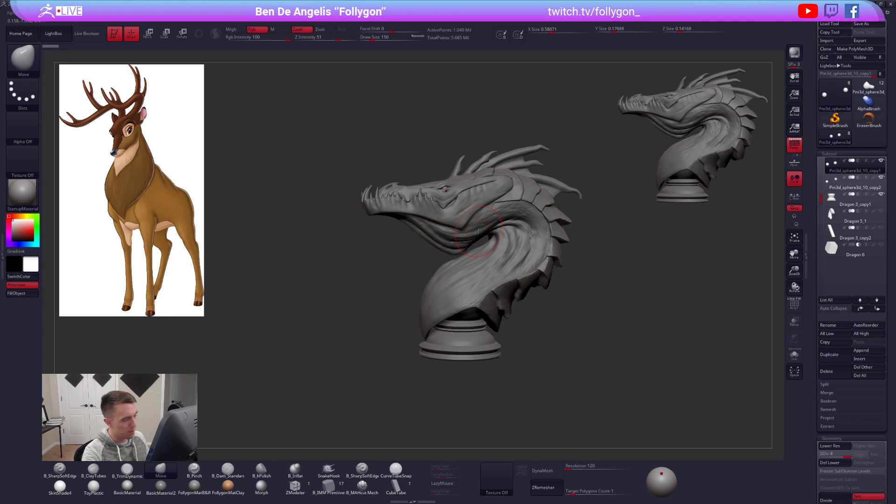
pyautogui.moveTo(478, 231); pyautogui.dragTo(523, 280, button='right')
pyautogui.moveTo(602, 280); pyautogui.dragTo(465, 290, button='right')
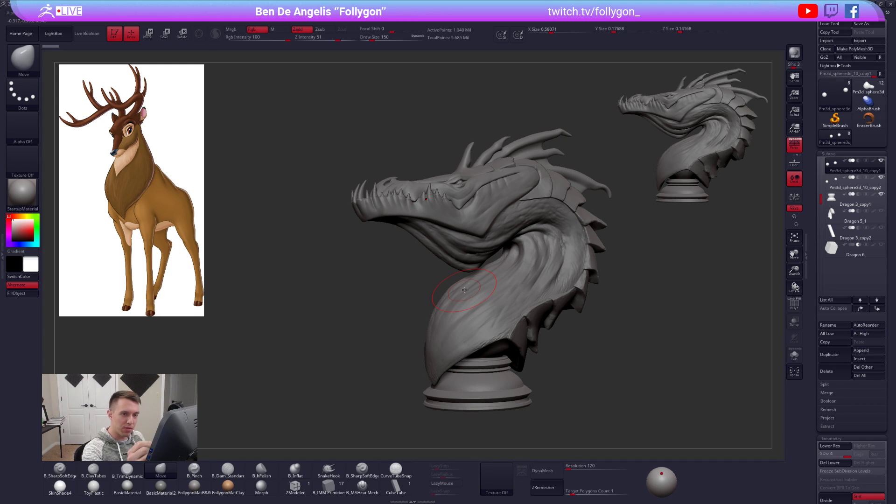
# - Return to the deer model and set the brush draw size to 447
pyautogui.click(868, 88)
pyautogui.keyDown('ctrl'); pyautogui.moveTo(647, 355); pyautogui.dragTo(568, 270, button='right'); pyautogui.keyUp('ctrl')
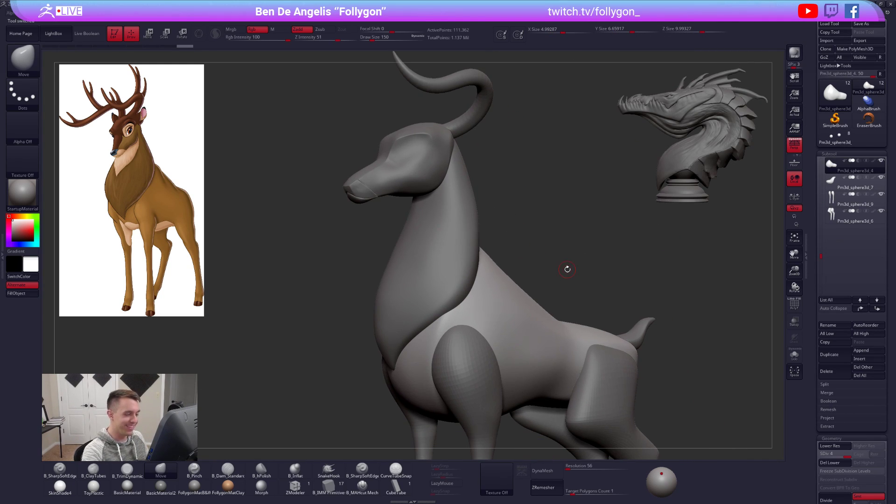
pyautogui.press('space')
pyautogui.moveTo(549, 221); pyautogui.dragTo(557, 224)
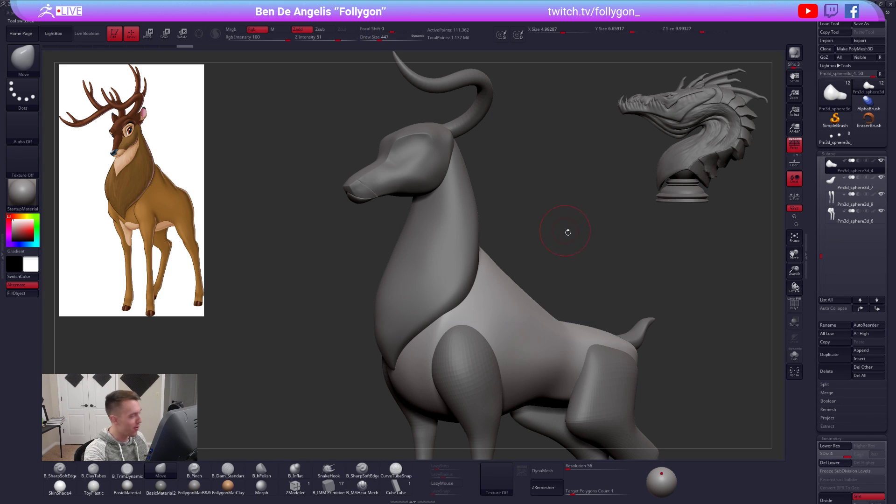
pyautogui.keyDown('ctrl'); pyautogui.moveTo(566, 231); pyautogui.dragTo(563, 232, button='right'); pyautogui.keyUp('ctrl')
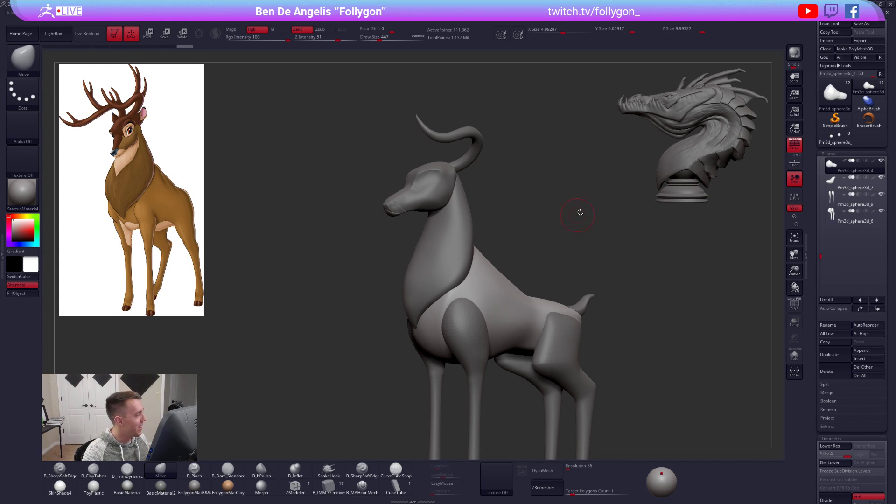
# - Switch to Chrome, look over the products in the Gumroad store, and return to ZBrush
pyautogui.hotkey('alt', 'Tab')
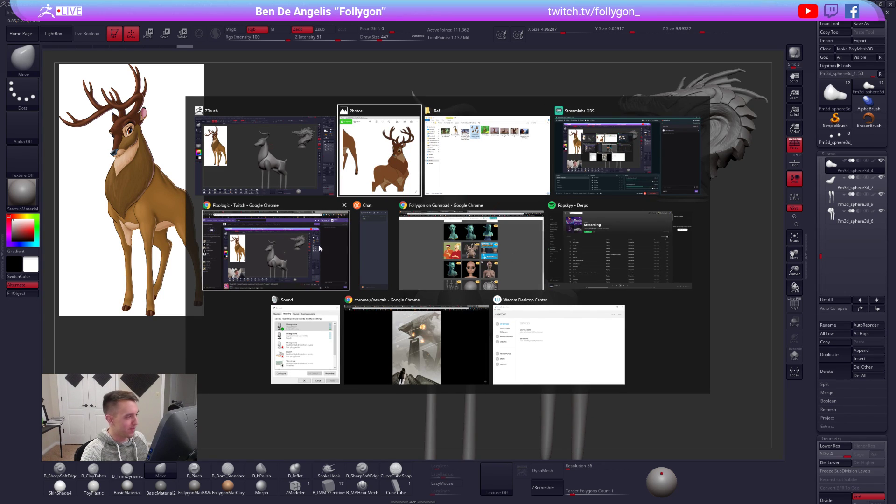
pyautogui.click(518, 248)
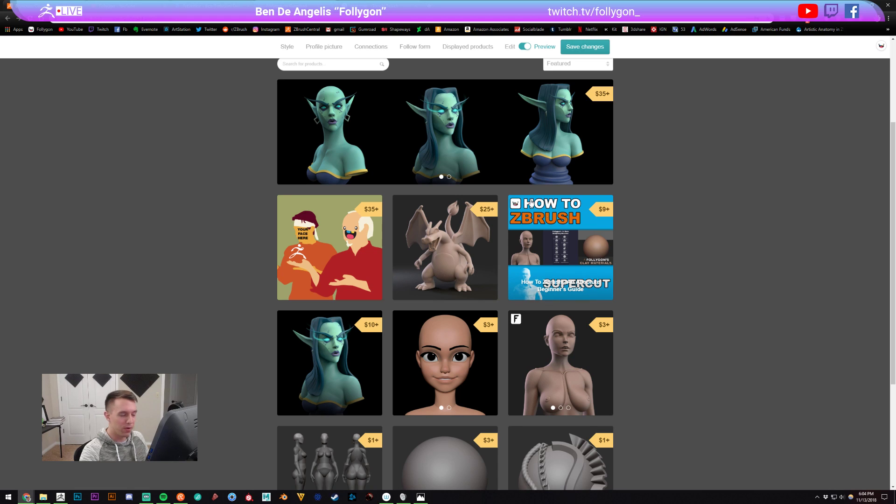
pyautogui.scroll(-2, 437, 267)
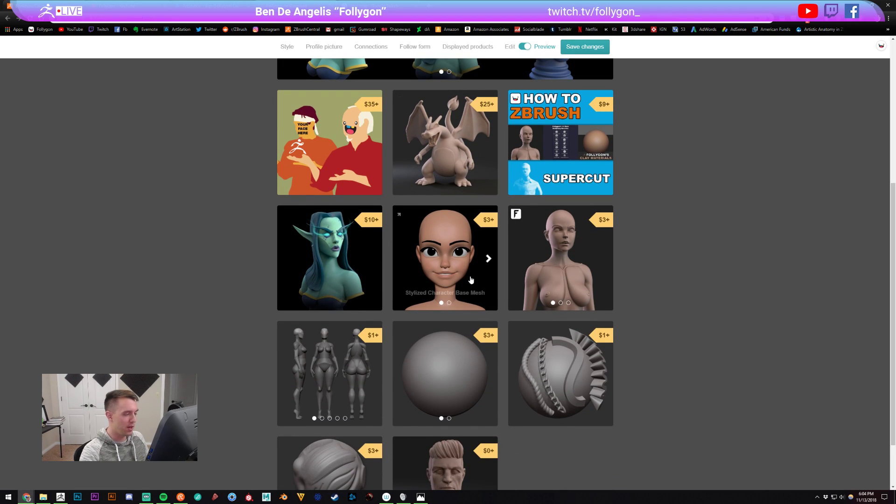
pyautogui.scroll(2, 682, 267)
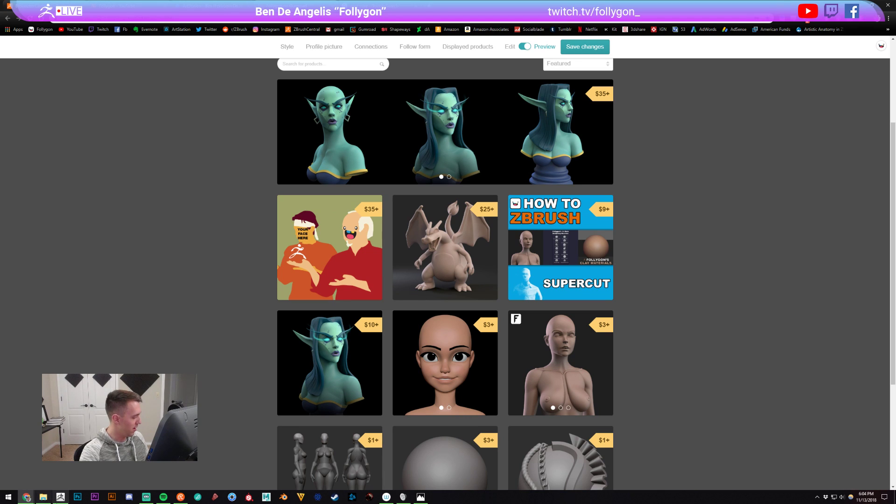
pyautogui.click(57, 499)
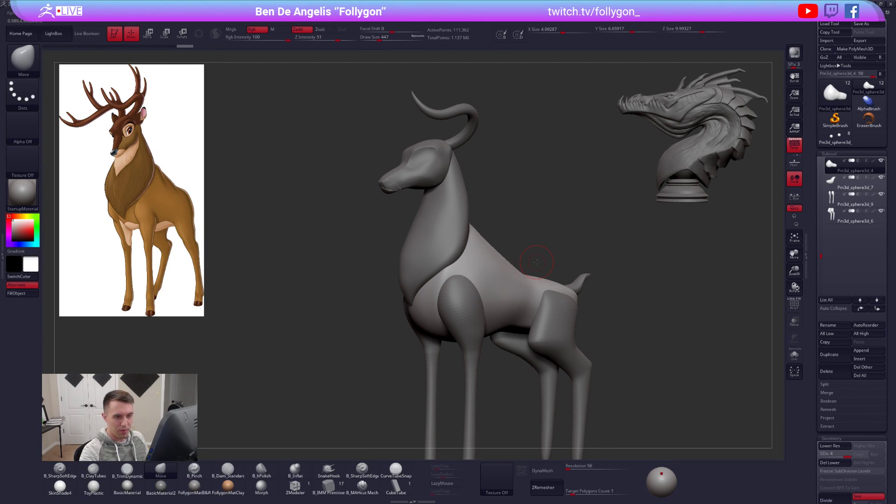
# - Set the brush draw size to 636 and isolate the deer's torso
pyautogui.hotkey('ctrl', 'shift', 's')
pyautogui.moveTo(536, 262); pyautogui.dragTo(487, 244)
pyautogui.hotkey('ctrl', 'shift', 's')
pyautogui.moveTo(522, 322)
pyautogui.mouseDown()
pyautogui.moveTo(522, 276)
pyautogui.moveTo(495, 261)
pyautogui.moveTo(551, 363)
pyautogui.mouseUp()
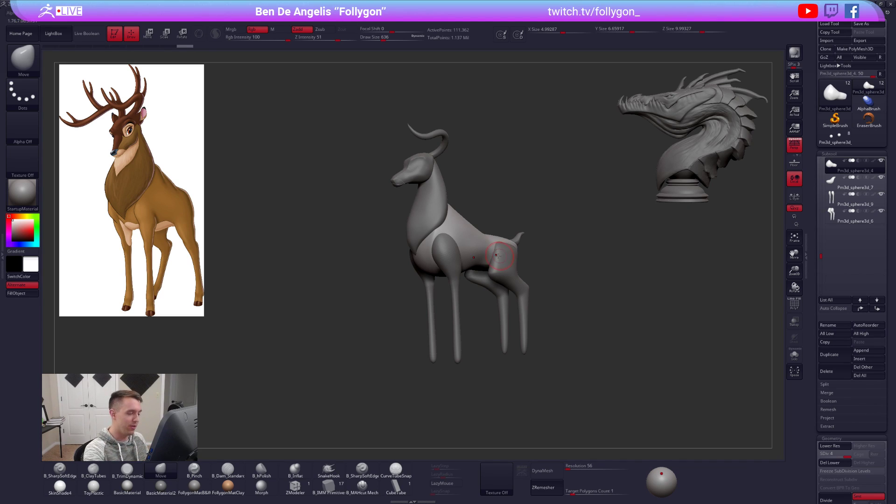
pyautogui.hotkey('ctrl', 'shift', 's')
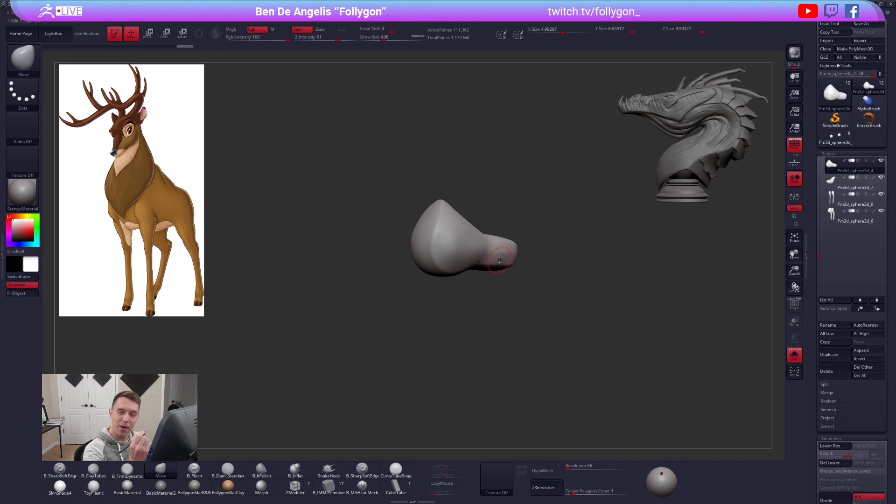
# - Set the draw size to 930 and drop the isolated torso to its lowest subdivision level
pyautogui.hotkey('ctrl', 'shift', 's')
pyautogui.moveTo(499, 259)
pyautogui.mouseDown()
pyautogui.moveTo(502, 280)
pyautogui.moveTo(503, 261)
pyautogui.mouseUp()
pyautogui.press('space')
pyautogui.hotkey('ctrl', 'shift', 's')
pyautogui.hotkey('shift', 'd')
pyautogui.hotkey('shift', 'd')
pyautogui.hotkey('shift', 'd')
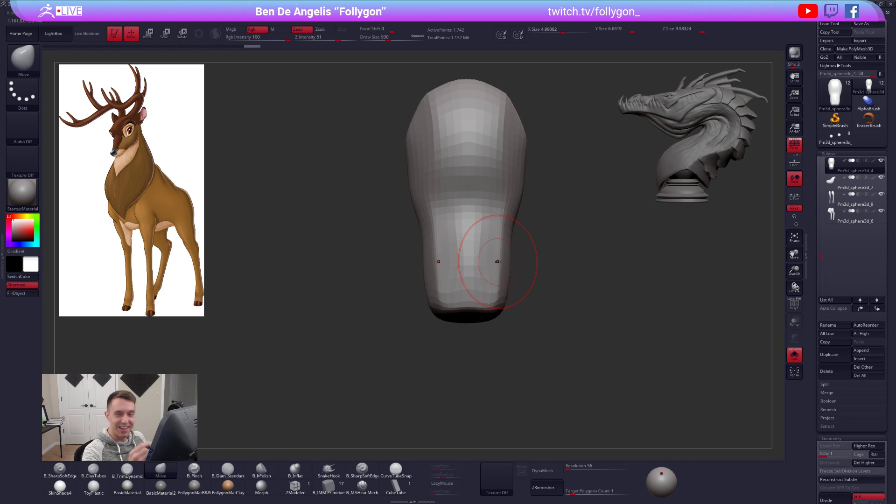
# - Raise the torso to subdivision level 2 and smooth the middle of its back at draw size 833
pyautogui.press('b')
pyautogui.press('t')
pyautogui.press('d')
pyautogui.press('d')
pyautogui.press('space')
pyautogui.keyDown('shift'); pyautogui.moveTo(465, 249); pyautogui.dragTo(468, 252); pyautogui.keyUp('shift')
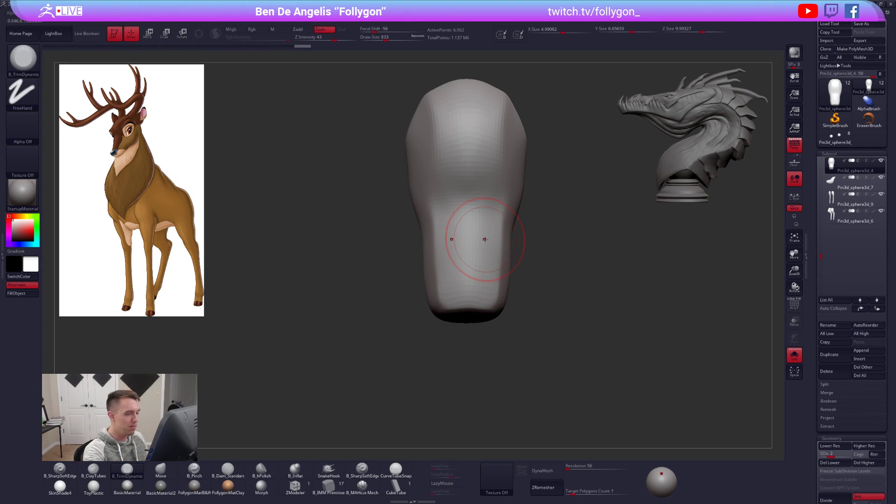
# - Reshape the side of the torso with the Move brush
pyautogui.press('b')
pyautogui.press('m')
pyautogui.press('v')
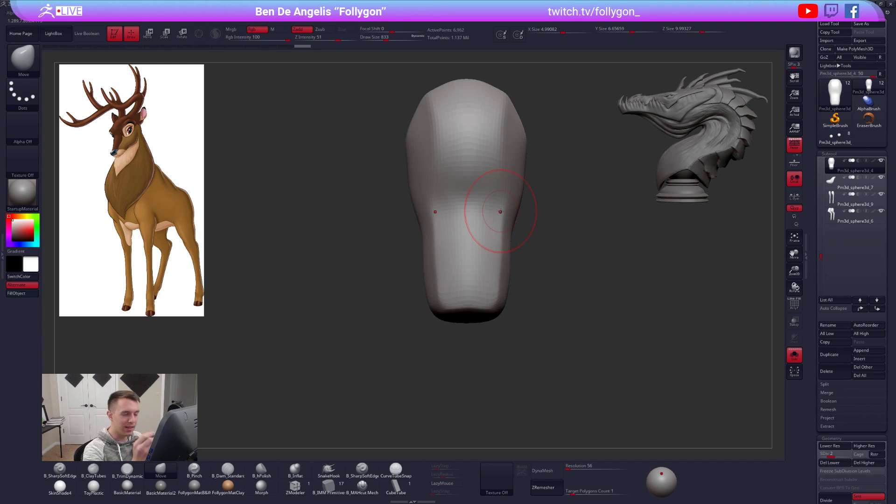
pyautogui.moveTo(551, 205); pyautogui.dragTo(580, 166)
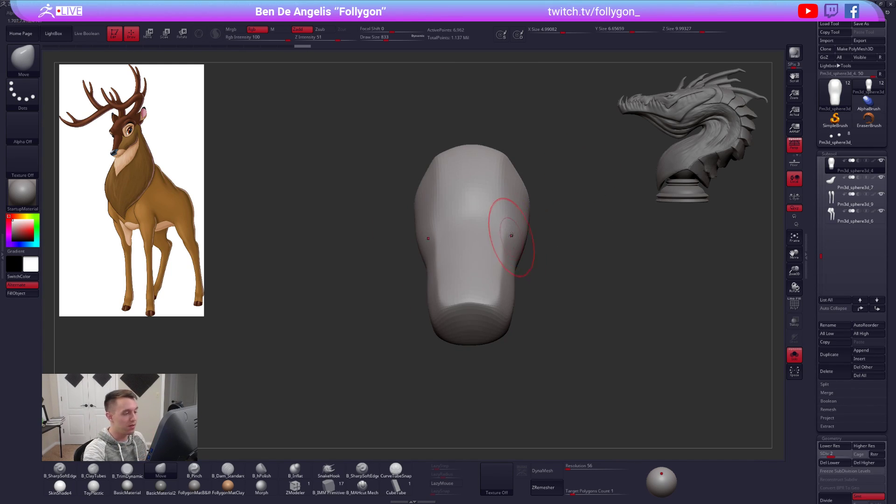
pyautogui.moveTo(512, 238); pyautogui.dragTo(500, 258, button='right')
pyautogui.moveTo(506, 208); pyautogui.dragTo(502, 196)
# - Raise the torso two subdivision levels and sharpen its shoulder ridge with the B_Pinch brush
pyautogui.press('d')
pyautogui.press('d')
pyautogui.moveTo(502, 196); pyautogui.dragTo(480, 184, button='right')
pyautogui.press('5')
pyautogui.moveTo(514, 142); pyautogui.dragTo(499, 177)
pyautogui.moveTo(501, 284); pyautogui.dragTo(474, 187, button='right')
# - Smooth the area around the torso's pinched ridge and show the whole deer
pyautogui.press('shift')
pyautogui.keyDown('shift'); pyautogui.moveTo(470, 240); pyautogui.dragTo(483, 266); pyautogui.keyUp('shift')
pyautogui.moveTo(483, 247); pyautogui.dragTo(462, 347, button='right')
pyautogui.hotkey('alt', 's')
pyautogui.moveTo(605, 333); pyautogui.dragTo(510, 298, button='right')
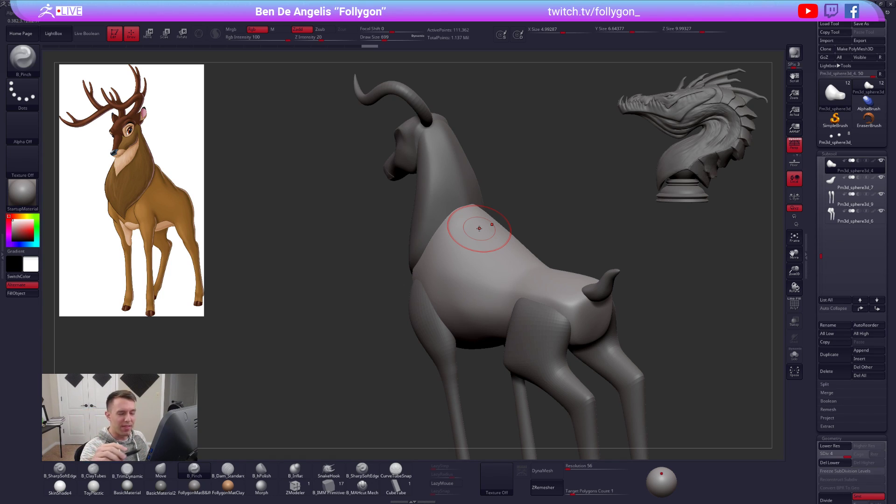
# - Turn off perspective in a front view of the deer and set the Move brush to draw size 910
pyautogui.hotkey('shift', 'alt', 's')
pyautogui.keyDown('shift'); pyautogui.moveTo(479, 228); pyautogui.dragTo(519, 258, button='right'); pyautogui.keyUp('shift')
pyautogui.press('p')
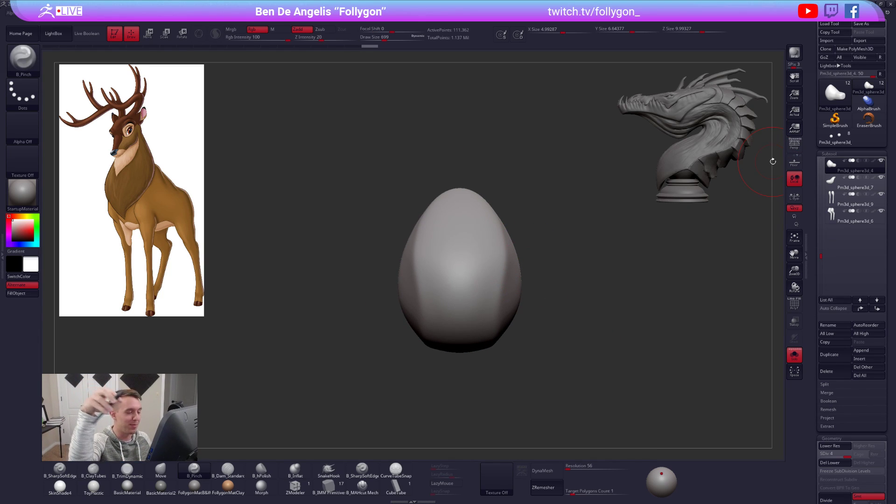
pyautogui.press('b')
pyautogui.press('m')
pyautogui.press('v')
pyautogui.press('space')
pyautogui.hotkey('shift', 'alt', 's')
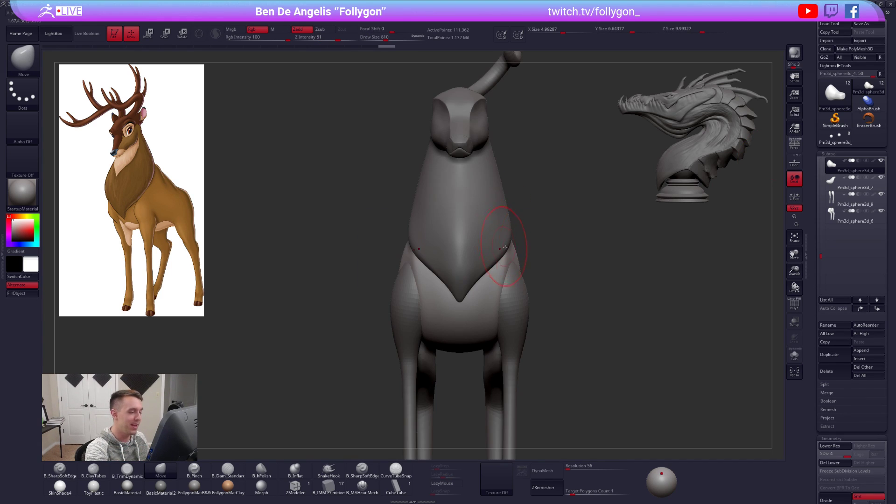
# - Adjust the torso's shoulder silhouette with the Move brush against the neck and front legs
pyautogui.moveTo(552, 294); pyautogui.dragTo(493, 254, button='right')
pyautogui.press('space')
pyautogui.moveTo(494, 254)
pyautogui.mouseDown()
pyautogui.moveTo(514, 242)
pyautogui.moveTo(505, 254)
pyautogui.mouseUp()
pyautogui.moveTo(504, 253)
pyautogui.mouseDown(button='right')
pyautogui.moveTo(529, 291)
pyautogui.moveTo(513, 242)
pyautogui.moveTo(519, 223)
pyautogui.mouseUp(button='right')
# - Isolate the torso and flatten its shoulder side with the B_TrimDynamic brush at draw size 764
pyautogui.hotkey('alt', 's')
pyautogui.press('3')
pyautogui.press('space')
pyautogui.moveTo(473, 229); pyautogui.dragTo(470, 229)
pyautogui.moveTo(491, 223); pyautogui.dragTo(468, 222, button='right')
pyautogui.moveTo(475, 195); pyautogui.dragTo(463, 300)
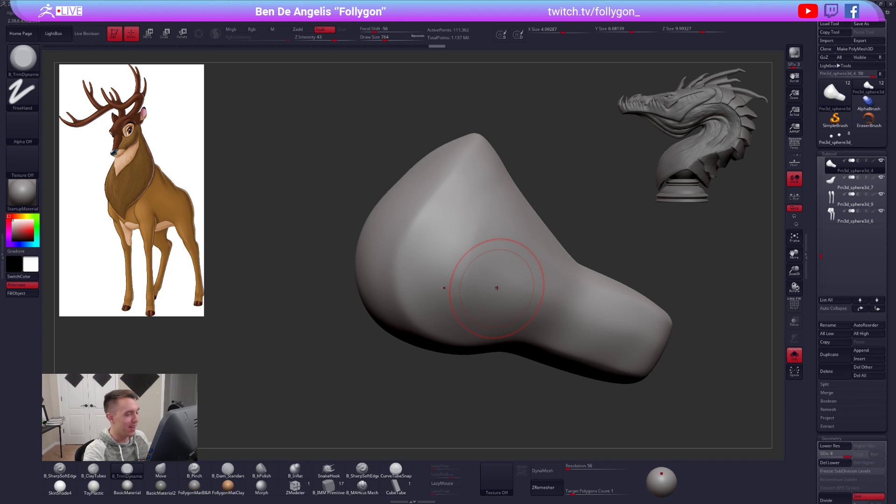
# - Trim the plane running down the torso's shoulder further and reduce the draw size to 699
pyautogui.moveTo(507, 252)
pyautogui.keyDown('ctrl'); pyautogui.mouseDown(button='right')
pyautogui.moveTo(510, 242)
pyautogui.moveTo(501, 242)
pyautogui.mouseUp(button='right'); pyautogui.keyUp('ctrl')
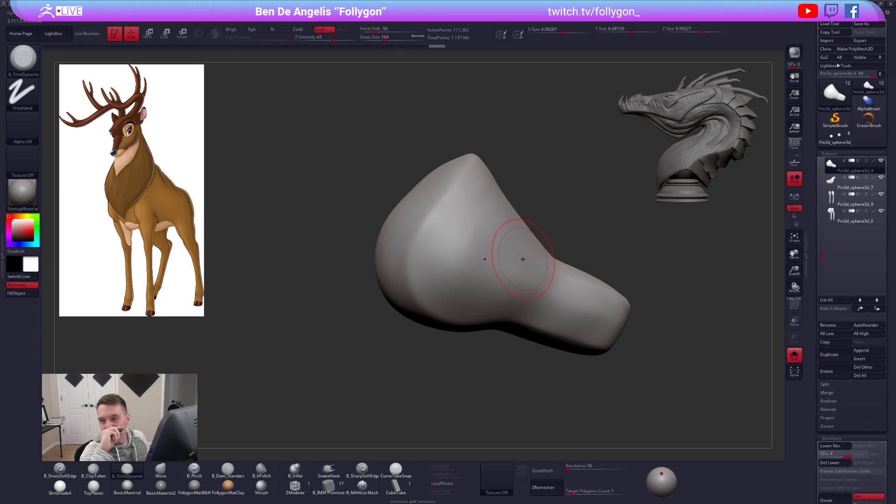
pyautogui.moveTo(466, 212); pyautogui.dragTo(459, 257)
pyautogui.moveTo(473, 205); pyautogui.dragTo(456, 277)
pyautogui.press('space')
pyautogui.moveTo(467, 268); pyautogui.dragTo(465, 268)
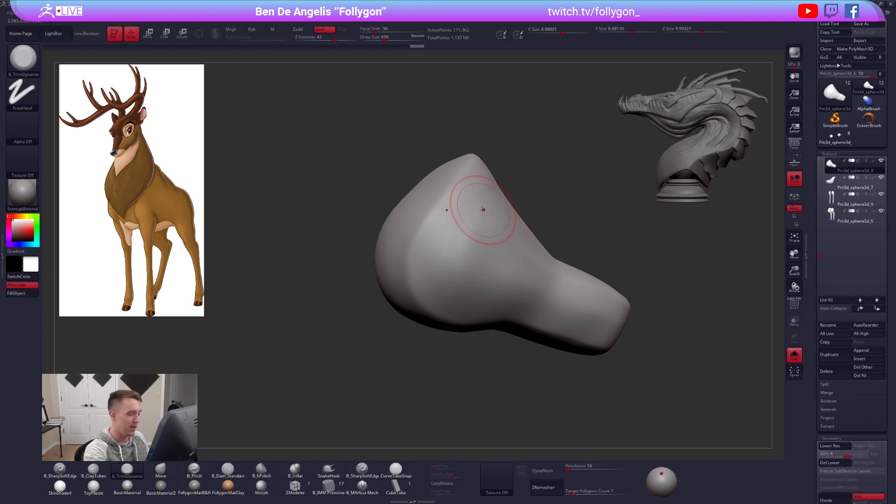
# - Sharpen the edge between the chest and the side of the torso with long B_Pinch strokes
pyautogui.moveTo(502, 274); pyautogui.dragTo(538, 315, button='right')
pyautogui.moveTo(520, 286); pyautogui.dragTo(490, 279, button='right')
pyautogui.press('5')
pyautogui.moveTo(503, 195); pyautogui.dragTo(486, 320)
pyautogui.moveTo(485, 320); pyautogui.dragTo(506, 275, button='right')
pyautogui.moveTo(495, 258); pyautogui.dragTo(489, 345)
pyautogui.moveTo(489, 345); pyautogui.dragTo(460, 276, button='right')
# - Smooth the front surface of the chest beside the pinched edge
pyautogui.press('shift')
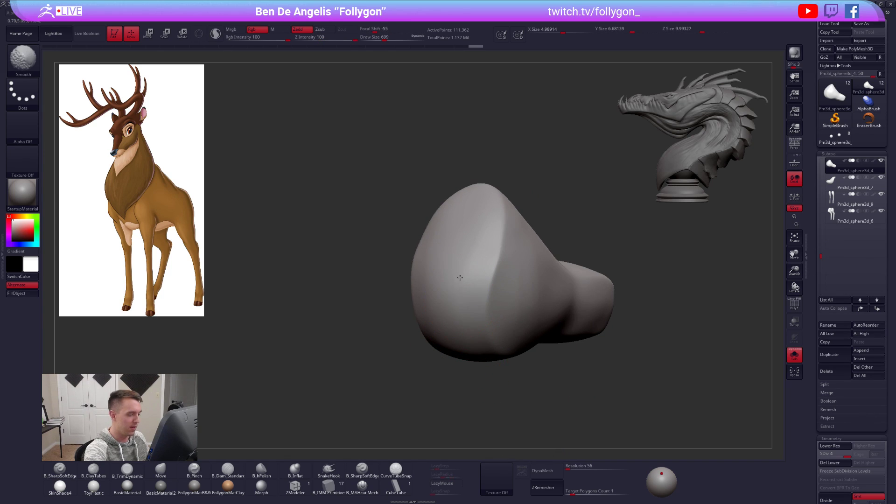
pyautogui.keyDown('shift'); pyautogui.moveTo(460, 239); pyautogui.dragTo(458, 287); pyautogui.keyUp('shift')
pyautogui.moveTo(457, 287)
pyautogui.mouseDown(button='right')
pyautogui.moveTo(477, 297)
pyautogui.moveTo(468, 235)
pyautogui.moveTo(494, 272)
pyautogui.mouseUp(button='right')
# - Refine and smooth the centre of the chest at draw size 833, and show the whole deer
pyautogui.press('3')
pyautogui.press('4')
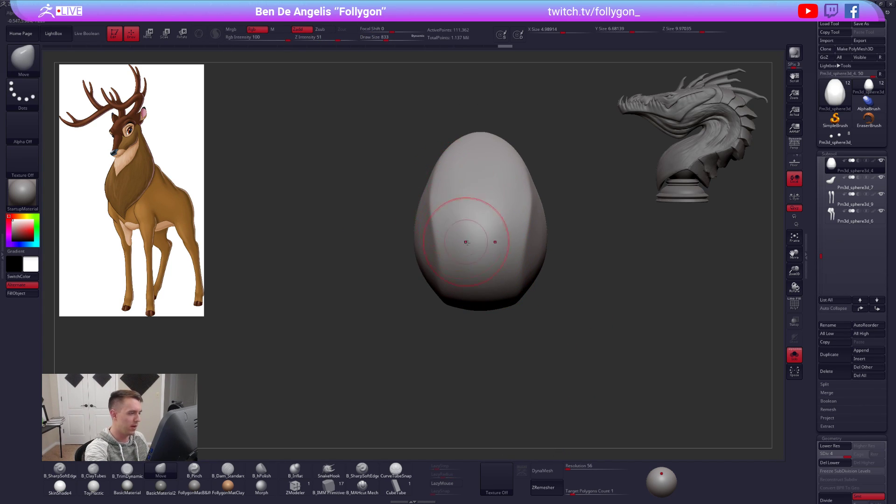
pyautogui.moveTo(464, 234); pyautogui.dragTo(467, 235, button='right')
pyautogui.press('shift')
pyautogui.keyDown('shift'); pyautogui.moveTo(467, 234); pyautogui.dragTo(476, 247); pyautogui.keyUp('shift')
pyautogui.moveTo(476, 247)
pyautogui.keyDown('shift'); pyautogui.mouseDown(button='right')
pyautogui.moveTo(481, 225)
pyautogui.moveTo(490, 334)
pyautogui.mouseUp(button='right'); pyautogui.keyUp('shift')
pyautogui.press('3')
pyautogui.hotkey('alt', 's')
pyautogui.moveTo(565, 308)
pyautogui.mouseDown(button='right')
pyautogui.moveTo(532, 275)
pyautogui.moveTo(475, 177)
pyautogui.moveTo(496, 261)
pyautogui.mouseUp(button='right')
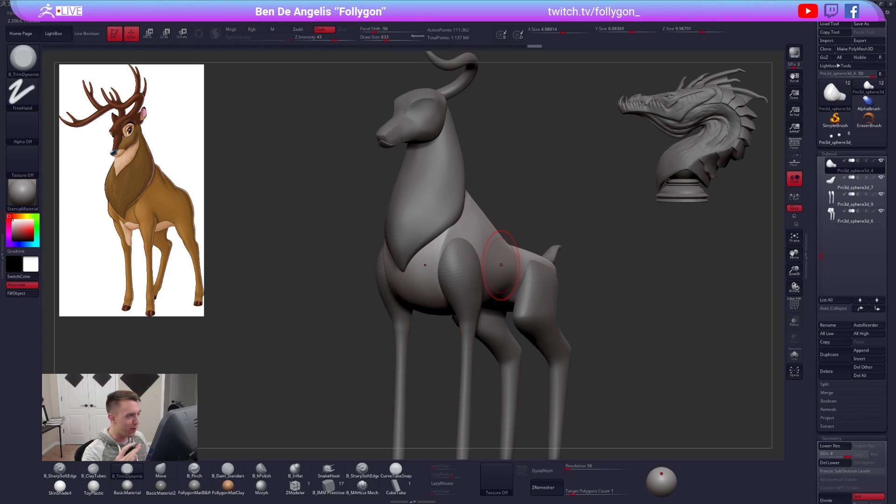
# - Isolate the torso, refine its outline from above with smoothing and the Move brush, and show the whole deer again
pyautogui.moveTo(531, 242)
pyautogui.mouseDown(button='right')
pyautogui.moveTo(512, 261)
pyautogui.moveTo(525, 280)
pyautogui.moveTo(523, 322)
pyautogui.mouseUp(button='right')
pyautogui.hotkey('alt', 'shift', 's')
pyautogui.press('b')
pyautogui.press('m')
pyautogui.press('v')
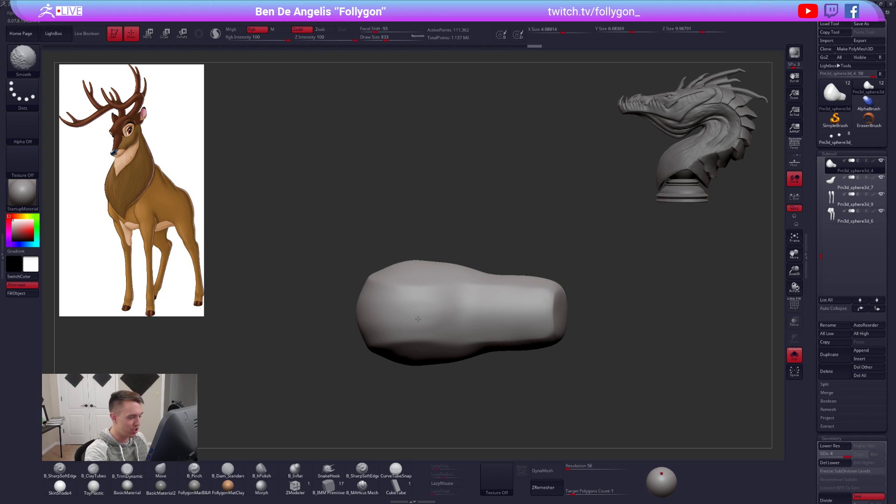
pyautogui.moveTo(426, 300)
pyautogui.mouseDown(button='right')
pyautogui.moveTo(481, 363)
pyautogui.moveTo(524, 332)
pyautogui.mouseUp(button='right')
pyautogui.hotkey('alt', 'shift', 's')
pyautogui.keyDown('alt'); pyautogui.moveTo(508, 265); pyautogui.dragTo(498, 385, button='right'); pyautogui.keyUp('alt')
# - Try Mirror And Weld on the antler to copy it to the other side of the head, and undo it
pyautogui.keyDown('alt'); pyautogui.click(458, 191); pyautogui.keyUp('alt')
pyautogui.moveTo(459, 191); pyautogui.dragTo(553, 252, button='right')
pyautogui.hotkey('ctrl', 'shift', 'f')
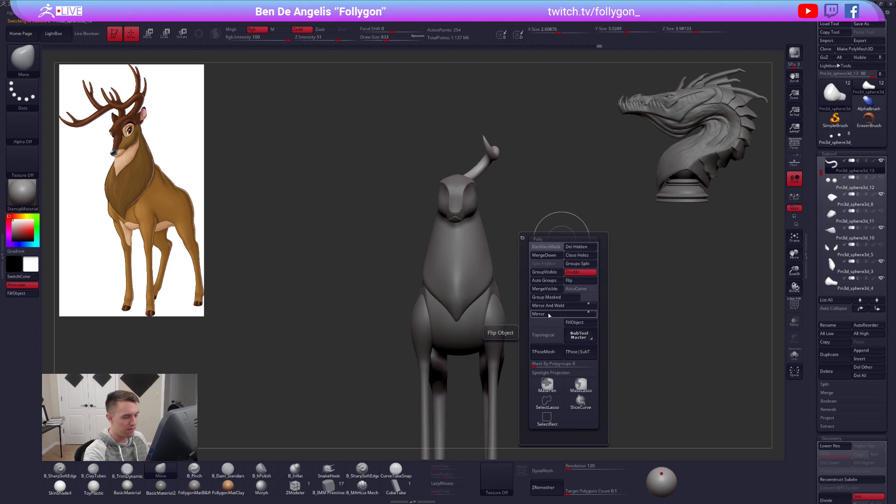
pyautogui.click(548, 305)
pyautogui.keyDown('ctrl'); pyautogui.moveTo(479, 168); pyautogui.dragTo(490, 196, button='right'); pyautogui.keyUp('ctrl')
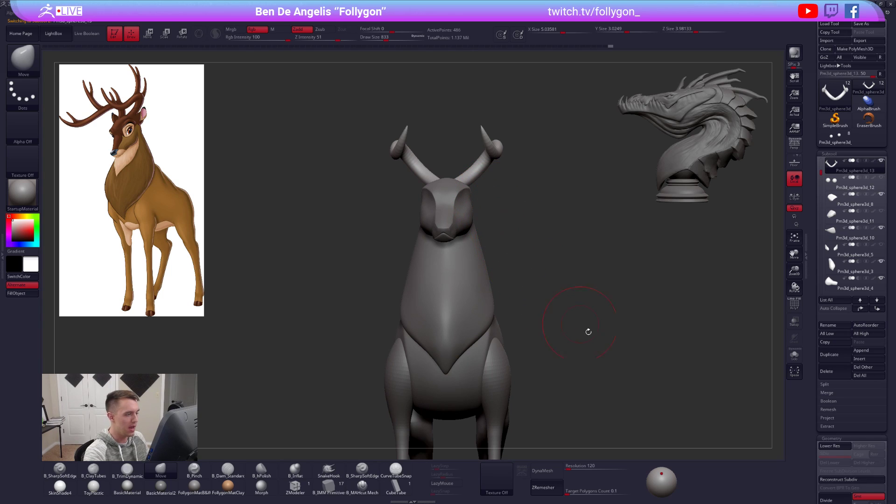
pyautogui.hotkey('ctrl', 'z')
pyautogui.hotkey('ctrl', 'z')
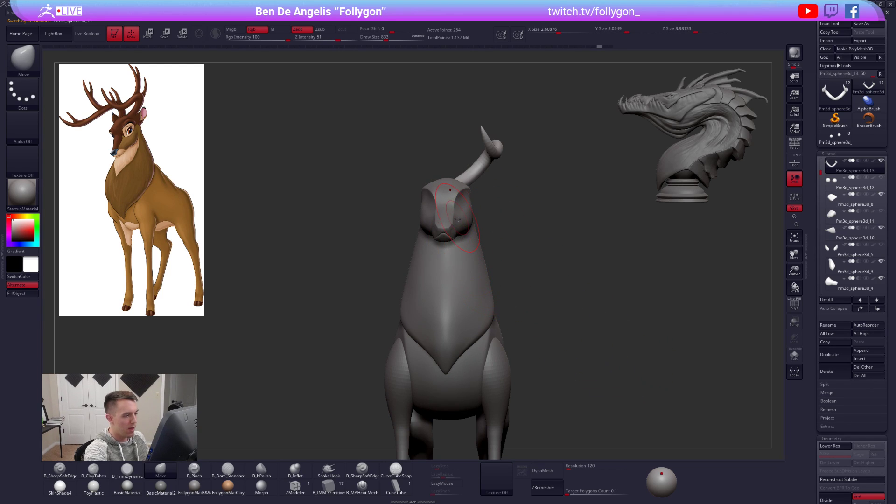
# - Select the head and refine its brow and muzzle shape with the Move brush at draw sizes 252 and 181
pyautogui.keyDown('ctrl'); pyautogui.moveTo(451, 191); pyautogui.dragTo(470, 214, button='right'); pyautogui.keyUp('ctrl')
pyautogui.press('s')
pyautogui.moveTo(470, 214); pyautogui.dragTo(459, 209)
pyautogui.keyDown('alt'); pyautogui.click(461, 217); pyautogui.keyUp('alt')
pyautogui.moveTo(460, 217); pyautogui.dragTo(478, 243, button='right')
pyautogui.press('space')
pyautogui.moveTo(478, 242); pyautogui.dragTo(475, 242)
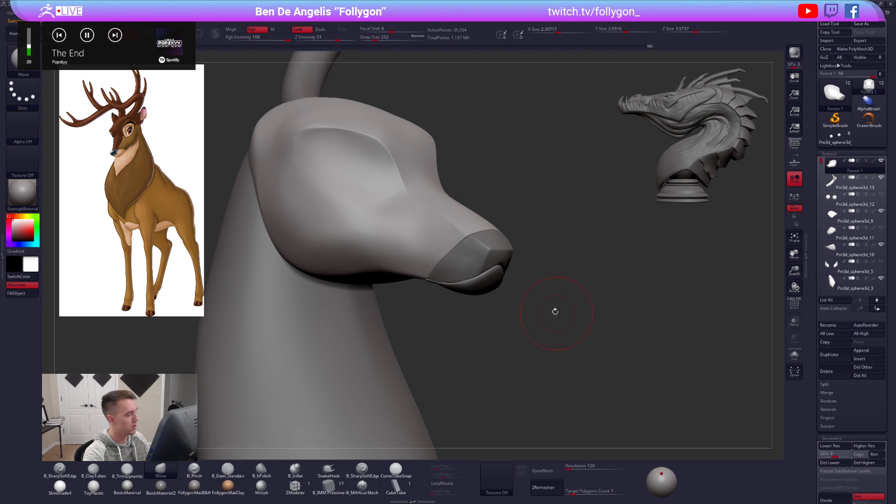
pyautogui.keyDown('alt'); pyautogui.moveTo(459, 249); pyautogui.dragTo(547, 251, button='right'); pyautogui.keyUp('alt')
pyautogui.press('space')
pyautogui.moveTo(550, 247); pyautogui.dragTo(548, 247)
pyautogui.moveTo(547, 255)
pyautogui.mouseDown(button='right')
pyautogui.moveTo(558, 259)
pyautogui.moveTo(518, 247)
pyautogui.mouseUp(button='right')
pyautogui.moveTo(518, 248); pyautogui.dragTo(535, 251)
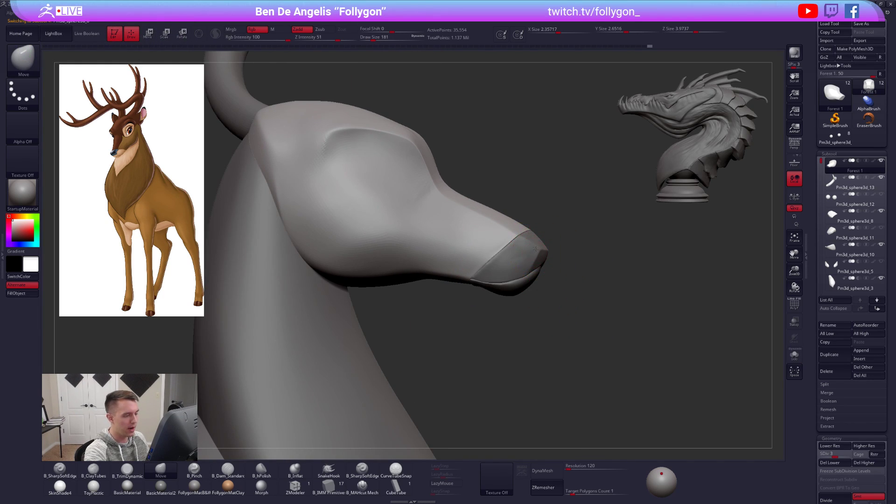
# - Isolate the nose piece at the muzzle tip, sharpen its plane edges with B_Pinch at draw size 74, and show the whole head
pyautogui.keyDown('alt'); pyautogui.click(535, 248); pyautogui.keyUp('alt')
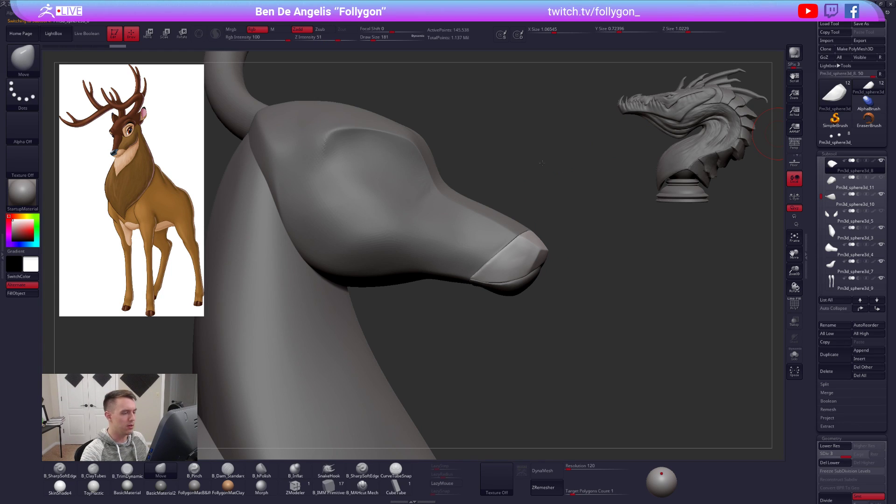
pyautogui.moveTo(615, 173)
pyautogui.mouseDown()
pyautogui.moveTo(569, 205)
pyautogui.moveTo(546, 243)
pyautogui.mouseUp()
pyautogui.hotkey('alt', 's')
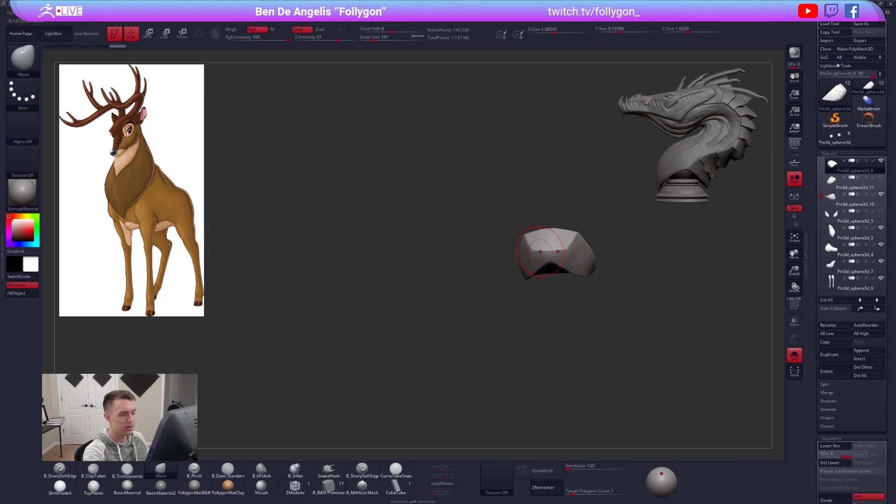
pyautogui.keyDown('ctrl'); pyautogui.moveTo(545, 248); pyautogui.dragTo(578, 275, button='right'); pyautogui.keyUp('ctrl')
pyautogui.press('5')
pyautogui.press('space')
pyautogui.moveTo(558, 250); pyautogui.dragTo(561, 249)
pyautogui.press('space')
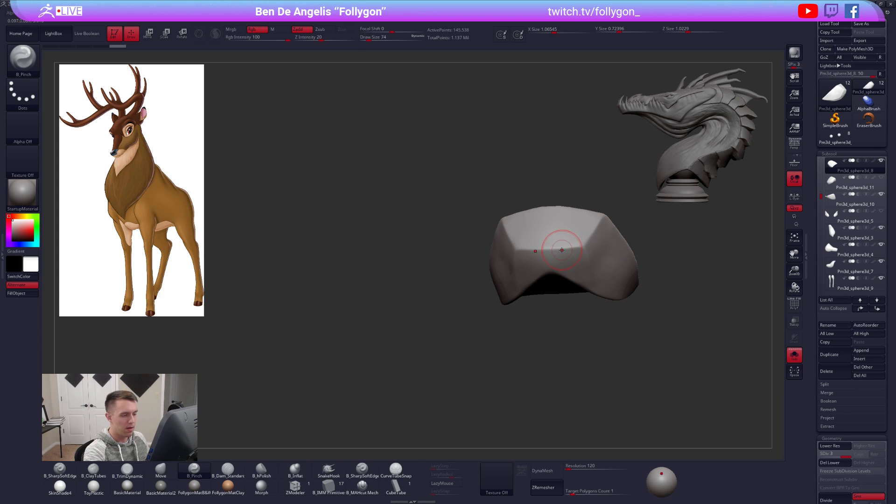
pyautogui.moveTo(559, 260)
pyautogui.keyDown('alt'); pyautogui.mouseDown(button='right')
pyautogui.moveTo(538, 275)
pyautogui.moveTo(490, 254)
pyautogui.mouseUp(button='right'); pyautogui.keyUp('alt')
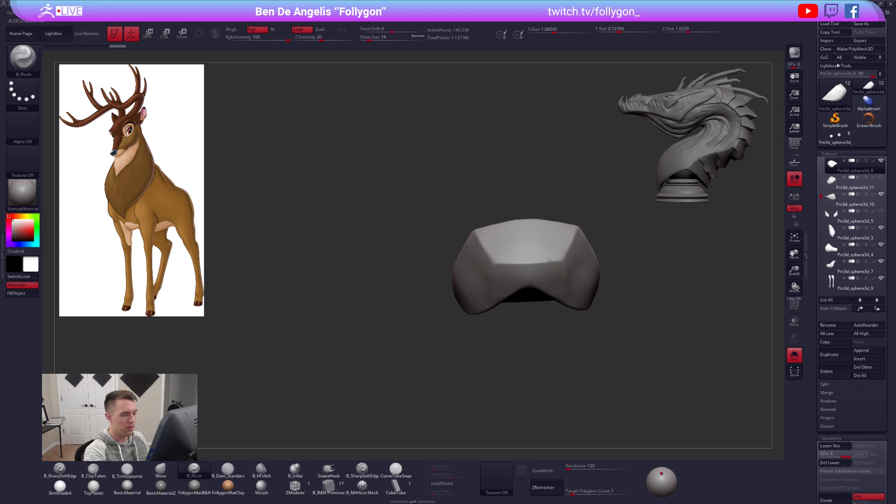
pyautogui.moveTo(573, 228)
pyautogui.mouseDown(button='right')
pyautogui.moveTo(571, 240)
pyautogui.moveTo(500, 273)
pyautogui.moveTo(496, 250)
pyautogui.moveTo(468, 254)
pyautogui.mouseUp(button='right')
pyautogui.hotkey('ctrl', 'shift', 's')
pyautogui.moveTo(465, 289)
pyautogui.mouseDown(button='right')
pyautogui.moveTo(471, 296)
pyautogui.moveTo(490, 280)
pyautogui.mouseUp(button='right')
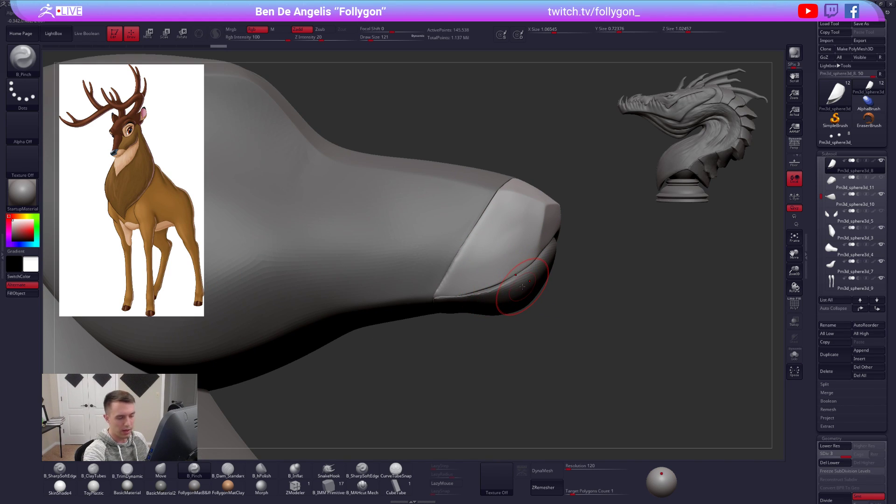
# - Select the lower jaw piece and rotate it about the corner of the mouth
pyautogui.keyDown('alt'); pyautogui.click(522, 293); pyautogui.keyUp('alt')
pyautogui.moveTo(524, 295); pyautogui.dragTo(469, 287, button='right')
pyautogui.press('r')
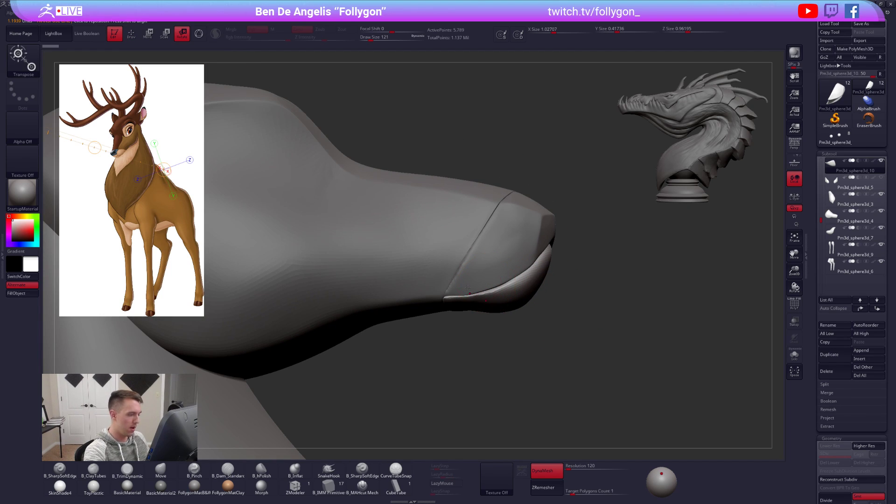
pyautogui.moveTo(446, 297); pyautogui.dragTo(579, 286)
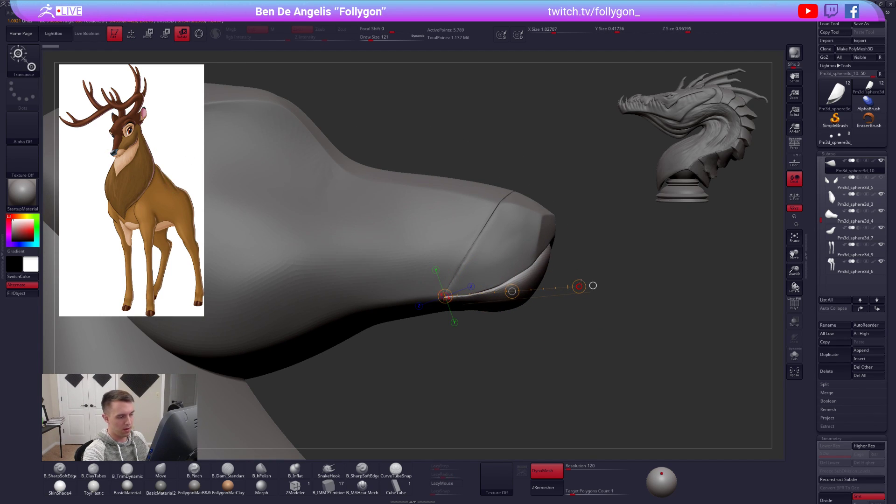
pyautogui.moveTo(556, 308)
pyautogui.mouseDown(button='right')
pyautogui.moveTo(516, 282)
pyautogui.moveTo(470, 342)
pyautogui.mouseUp(button='right')
# - Subdivide the lower jaw piece once, isolate it, and tighten its upper edge with B_Pinch
pyautogui.press('q')
pyautogui.press('space')
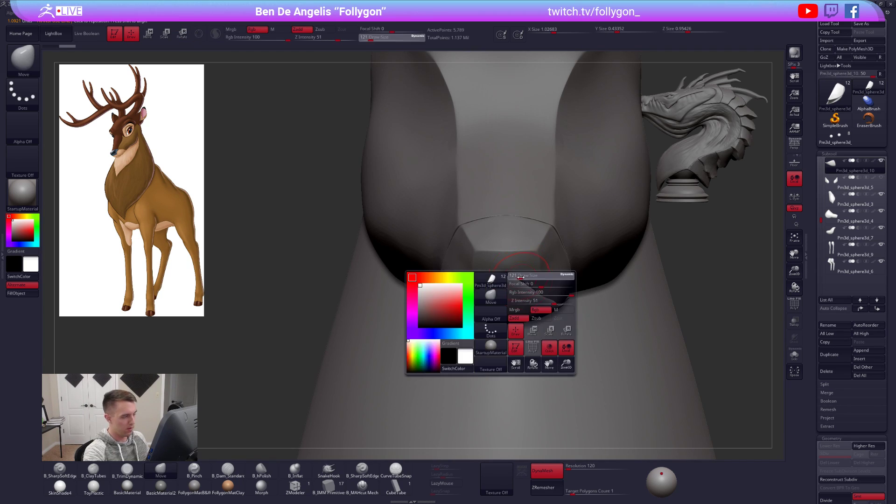
pyautogui.hotkey('ctrl', 'd')
pyautogui.hotkey('alt', 's')
pyautogui.moveTo(506, 290); pyautogui.dragTo(550, 292, button='right')
pyautogui.press('b')
pyautogui.press('p')
pyautogui.press('i')
pyautogui.press('space')
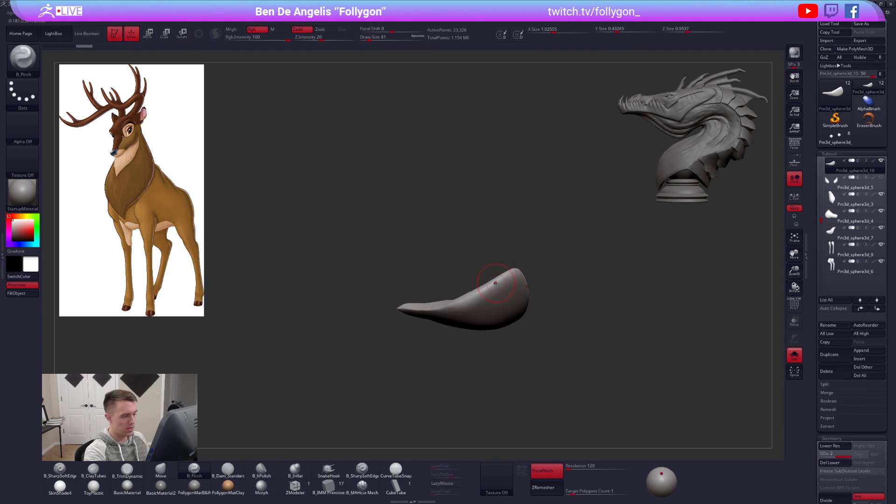
pyautogui.moveTo(494, 282); pyautogui.dragTo(514, 307, button='right')
pyautogui.hotkey('shift', 'd')
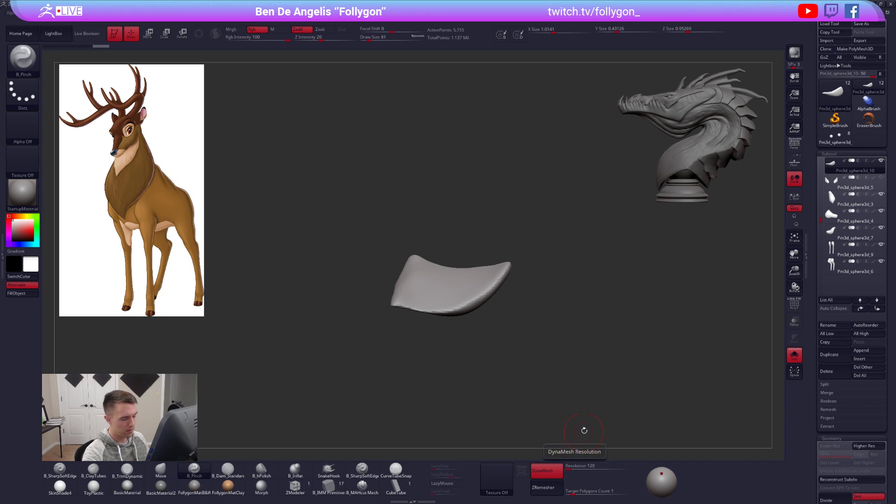
# - Reshape the isolated lower jaw piece with the Move brush at draw size 192
pyautogui.keyDown('alt'); pyautogui.moveTo(499, 341); pyautogui.dragTo(546, 336, button='right'); pyautogui.keyUp('alt')
pyautogui.press('space')
pyautogui.press('b')
pyautogui.press('m')
pyautogui.press('v')
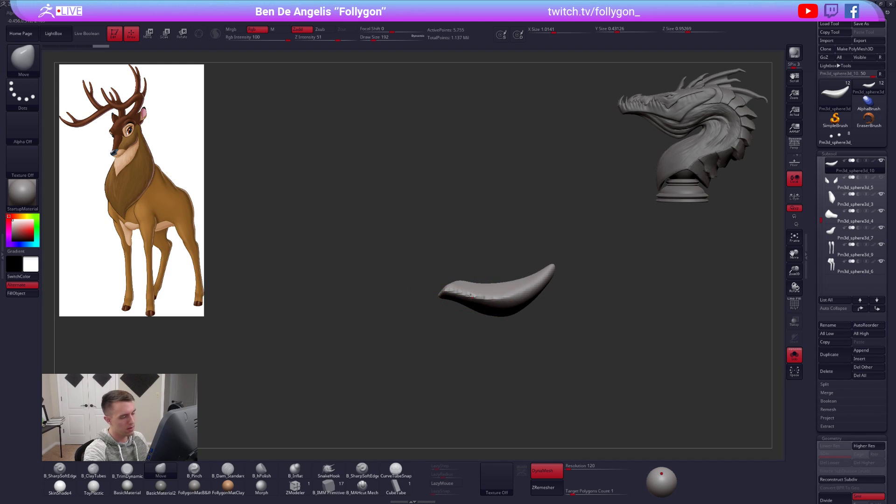
pyautogui.press('space')
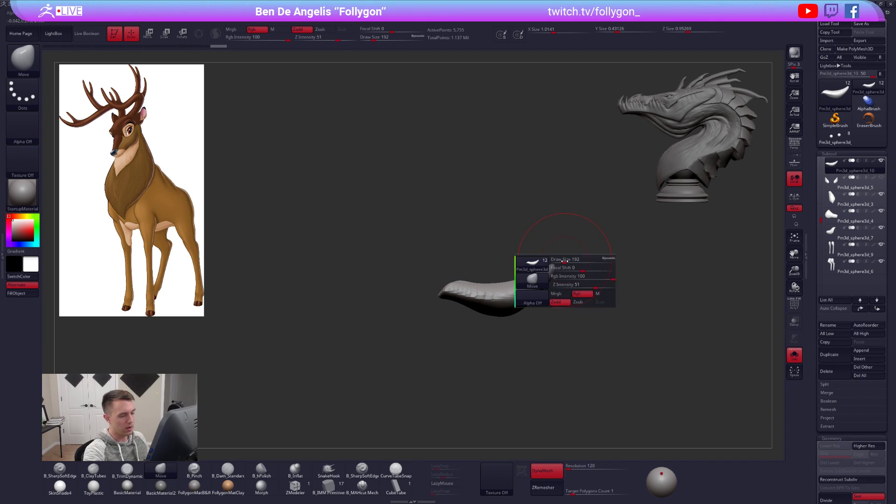
# - Subdivide the lower jaw piece twice and sharpen its upper rim with B_Pinch
pyautogui.hotkey('ctrl', 'd')
pyautogui.hotkey('ctrl', 'd')
pyautogui.moveTo(546, 286)
pyautogui.mouseDown(button='right')
pyautogui.moveTo(587, 282)
pyautogui.moveTo(494, 279)
pyautogui.moveTo(515, 282)
pyautogui.moveTo(530, 245)
pyautogui.mouseUp(button='right')
pyautogui.press('b')
pyautogui.press('p')
pyautogui.press('i')
pyautogui.press('space')
pyautogui.click(483, 268)
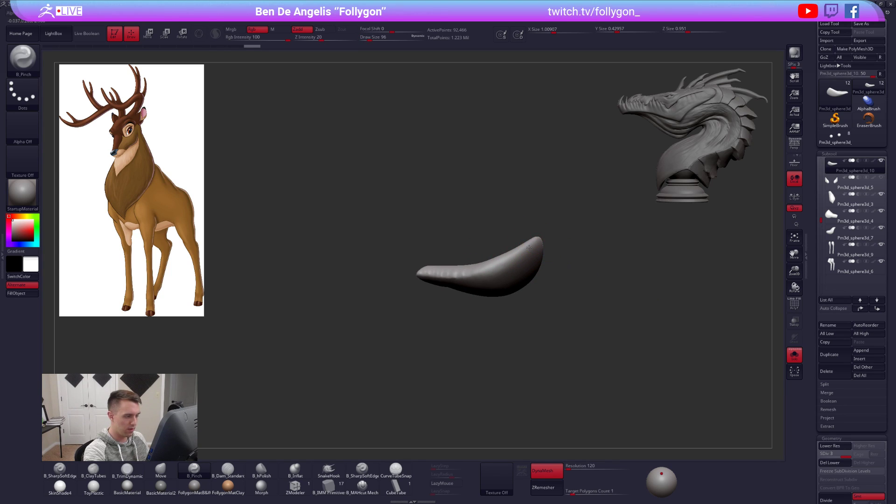
pyautogui.moveTo(467, 273); pyautogui.dragTo(531, 267, button='right')
pyautogui.moveTo(451, 284); pyautogui.dragTo(479, 279, button='right')
# - Flatten and smooth the surface of the lower jaw piece with B_TrimDynamic at draw size 170
pyautogui.press('b')
pyautogui.press('t')
pyautogui.press('d')
pyautogui.press('space')
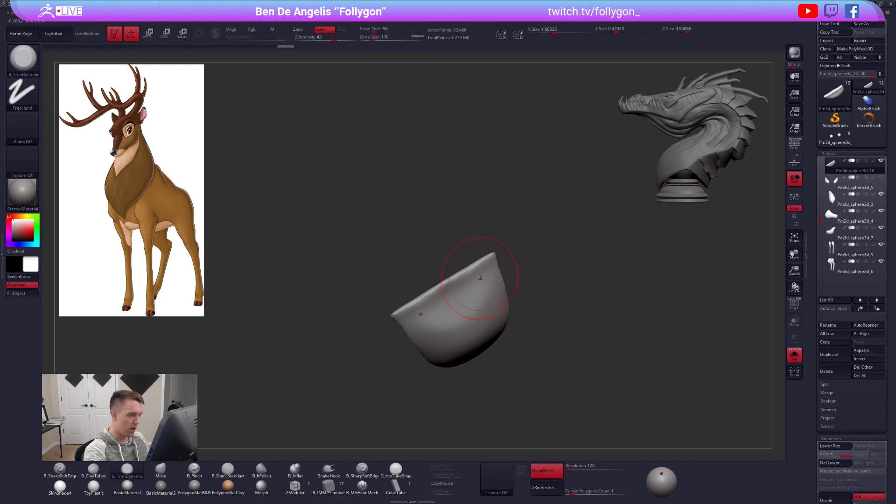
pyautogui.moveTo(463, 288)
pyautogui.mouseDown()
pyautogui.moveTo(454, 289)
pyautogui.moveTo(473, 310)
pyautogui.mouseUp()
pyautogui.moveTo(470, 316)
pyautogui.keyDown('alt'); pyautogui.mouseDown(button='right')
pyautogui.moveTo(500, 286)
pyautogui.moveTo(484, 323)
pyautogui.moveTo(491, 260)
pyautogui.moveTo(501, 299)
pyautogui.moveTo(482, 332)
pyautogui.mouseUp(button='right'); pyautogui.keyUp('alt')
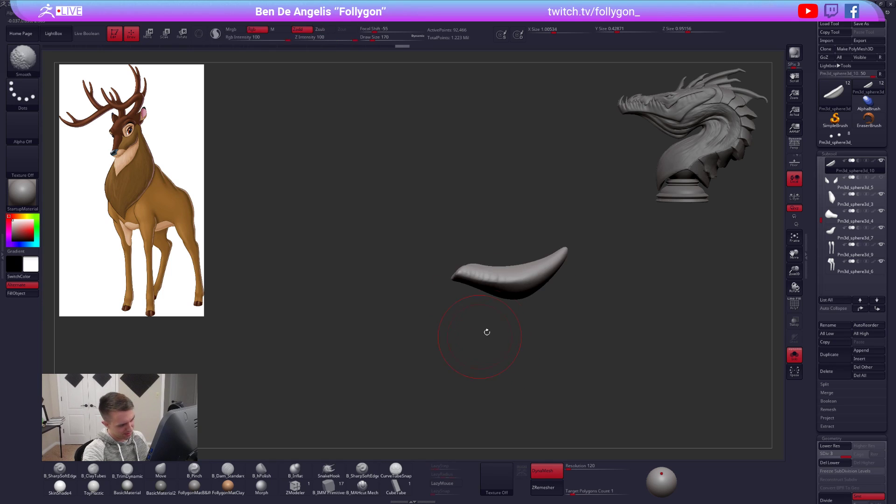
# - Fit the lower jaw under the nose piece with the Move brush at draw size 306, with the whole head shown
pyautogui.press('b')
pyautogui.press('m')
pyautogui.press('v')
pyautogui.press('space')
pyautogui.moveTo(497, 272); pyautogui.dragTo(535, 288, button='right')
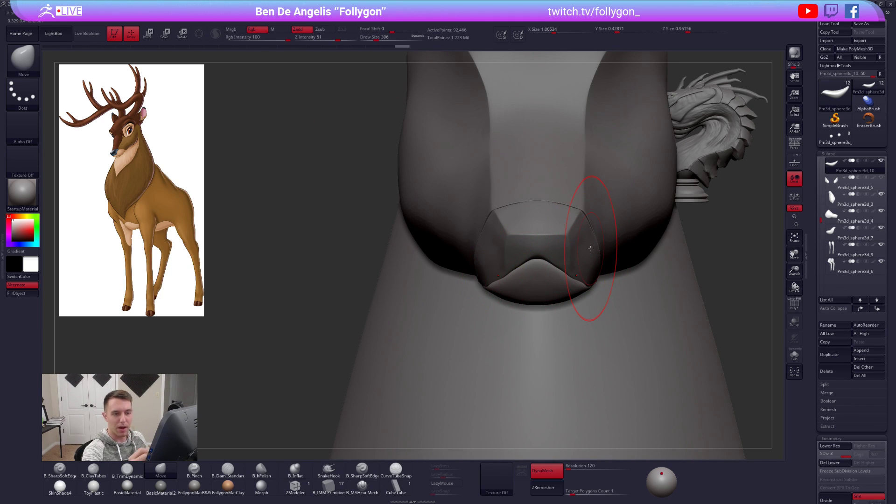
# - Select the hidden nose pad subtool Pm3d_sphere3d_11 and delete it
pyautogui.scroll(1, 820, 220)
pyautogui.click(847, 166)
pyautogui.moveTo(574, 247)
pyautogui.mouseDown(button='right')
pyautogui.moveTo(547, 235)
pyautogui.moveTo(630, 356)
pyautogui.mouseUp(button='right')
pyautogui.press('space')
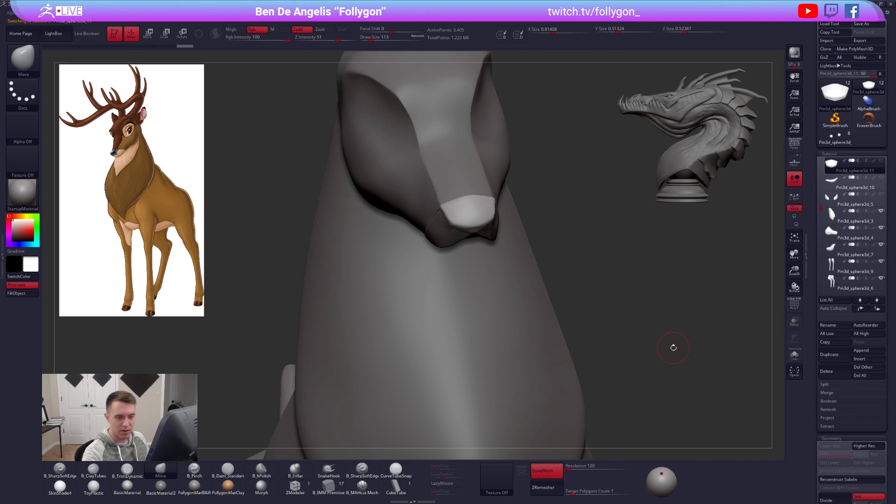
pyautogui.click(826, 371)
pyautogui.click(826, 386)
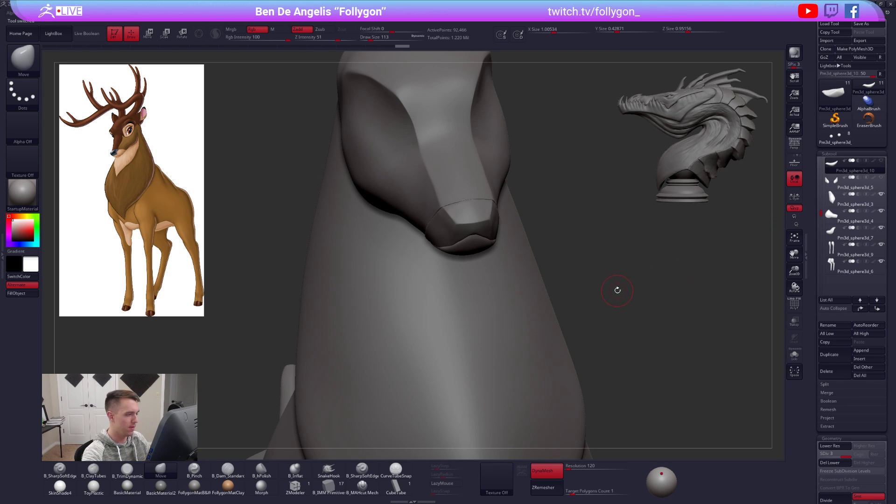
# - Isolate the upper nose piece and sharpen the edges around its underside with B_Pinch
pyautogui.keyDown('alt'); pyautogui.click(470, 227); pyautogui.keyUp('alt')
pyautogui.moveTo(473, 235); pyautogui.dragTo(444, 230, button='right')
pyautogui.hotkey('alt', 's')
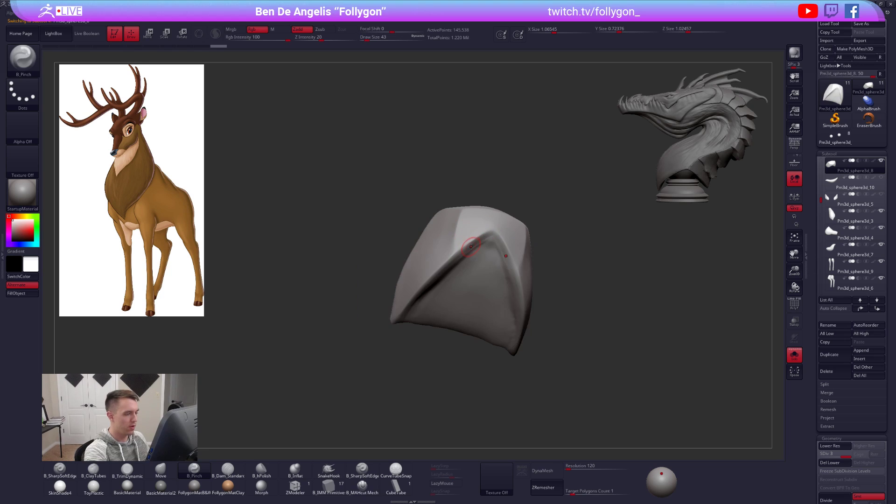
pyautogui.moveTo(473, 247); pyautogui.dragTo(462, 253, button='right')
pyautogui.moveTo(486, 235); pyautogui.dragTo(437, 273)
pyautogui.press('space')
pyautogui.moveTo(426, 305); pyautogui.dragTo(420, 306)
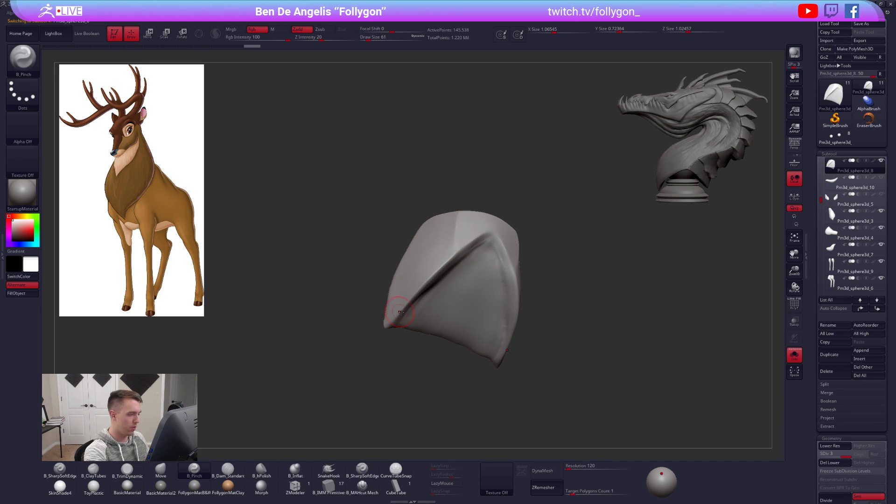
pyautogui.moveTo(401, 309); pyautogui.dragTo(439, 277, button='right')
pyautogui.moveTo(466, 268); pyautogui.dragTo(434, 280)
pyautogui.moveTo(434, 280)
pyautogui.mouseDown(button='right')
pyautogui.moveTo(441, 276)
pyautogui.moveTo(434, 283)
pyautogui.mouseUp(button='right')
# - Hollow out the underside of the nose piece with long strokes running back from its front peak
pyautogui.press('2')
pyautogui.moveTo(487, 264)
pyautogui.mouseDown()
pyautogui.moveTo(399, 317)
pyautogui.moveTo(433, 337)
pyautogui.mouseUp()
pyautogui.moveTo(482, 279)
pyautogui.mouseDown()
pyautogui.moveTo(442, 340)
pyautogui.moveTo(419, 321)
pyautogui.moveTo(436, 334)
pyautogui.moveTo(457, 325)
pyautogui.mouseUp()
pyautogui.press('space')
pyautogui.moveTo(478, 285)
pyautogui.mouseDown(button='right')
pyautogui.moveTo(495, 254)
pyautogui.moveTo(490, 243)
pyautogui.mouseUp(button='right')
pyautogui.press('space')
pyautogui.moveTo(483, 256); pyautogui.dragTo(481, 256)
# - Cut along the inner rim of the nose piece's underside with B_MAHcut Mech and smooth the result
pyautogui.click(357, 490)
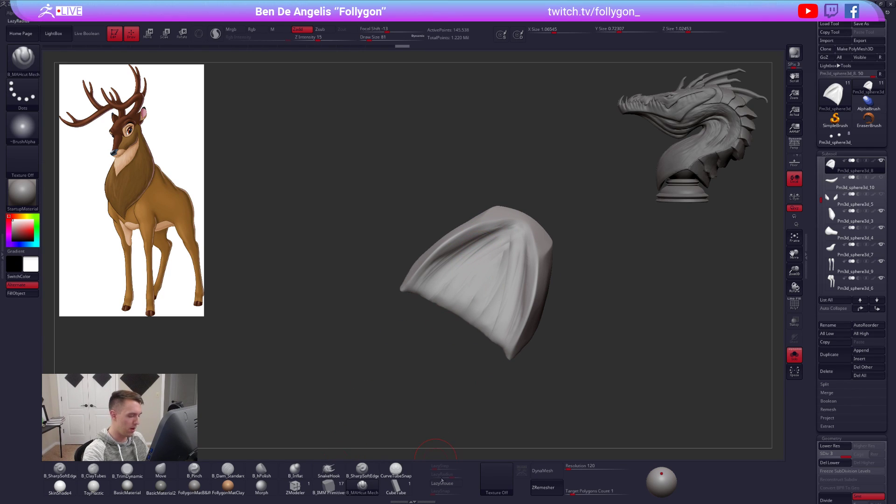
pyautogui.keyDown('alt'); pyautogui.moveTo(500, 244); pyautogui.dragTo(503, 233, button='right'); pyautogui.keyUp('alt')
pyautogui.moveTo(492, 237)
pyautogui.mouseDown()
pyautogui.moveTo(437, 261)
pyautogui.moveTo(387, 311)
pyautogui.mouseUp()
pyautogui.keyDown('shift'); pyautogui.moveTo(441, 257); pyautogui.dragTo(512, 230); pyautogui.keyUp('shift')
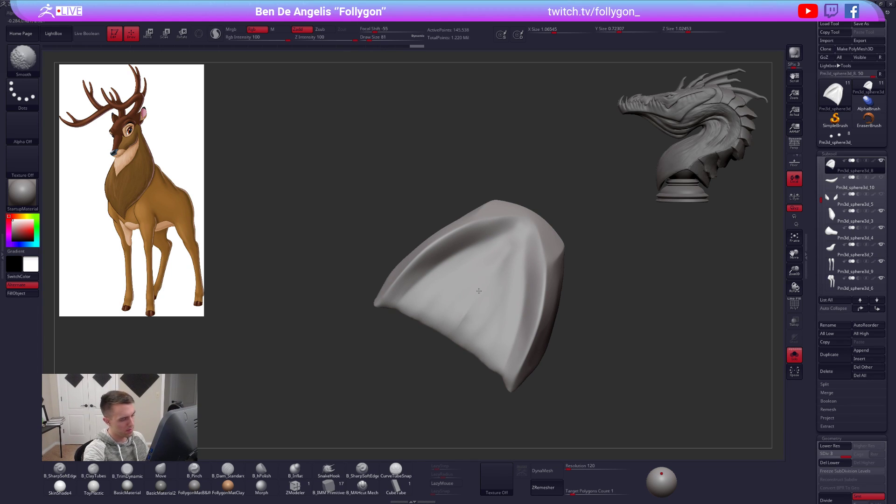
# - Flatten the hollowed underside of the nose piece with B_TrimDynamic and show the deer's head and neck again
pyautogui.moveTo(471, 284)
pyautogui.mouseDown(button='right')
pyautogui.moveTo(537, 268)
pyautogui.moveTo(491, 270)
pyautogui.mouseUp(button='right')
pyautogui.press('b')
pyautogui.press('t')
pyautogui.press('d')
pyautogui.moveTo(491, 270)
pyautogui.mouseDown()
pyautogui.moveTo(491, 262)
pyautogui.moveTo(490, 296)
pyautogui.mouseUp()
pyautogui.press('[')
pyautogui.press('[')
pyautogui.press('[')
pyautogui.press('[')
pyautogui.hotkey('alt', 's')
pyautogui.moveTo(490, 297)
pyautogui.keyDown('ctrl'); pyautogui.mouseDown(button='right')
pyautogui.moveTo(538, 322)
pyautogui.moveTo(515, 310)
pyautogui.moveTo(576, 320)
pyautogui.moveTo(578, 331)
pyautogui.mouseUp(button='right'); pyautogui.keyUp('ctrl')
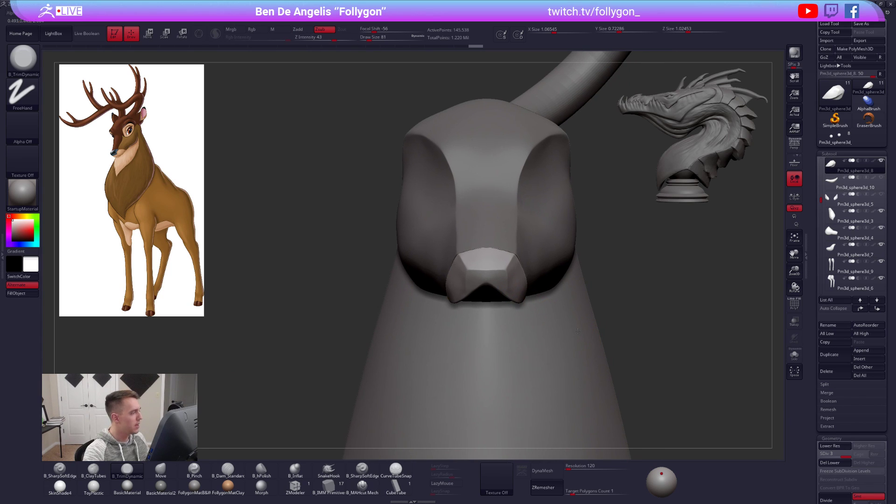
# - Make the lower jaw Pm3d_sphere3d_10 the active subtool so it is displayed with the head
pyautogui.keyDown('alt'); pyautogui.click(578, 331); pyautogui.keyUp('alt')
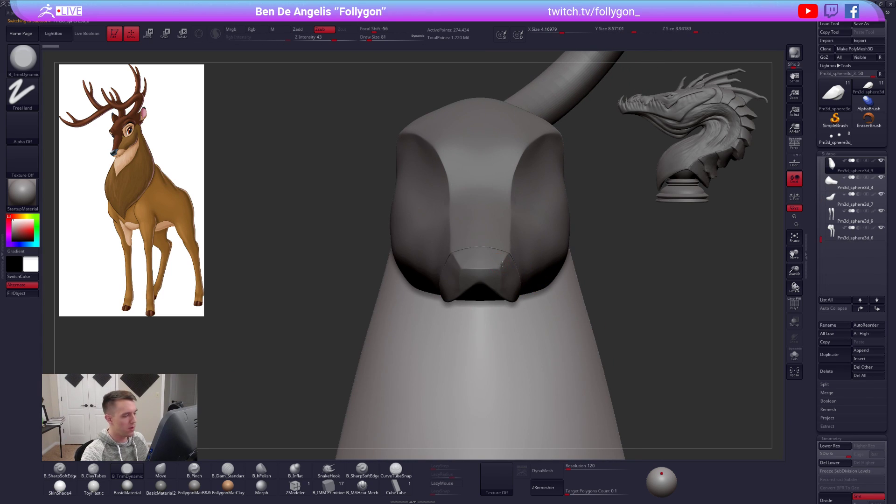
pyautogui.keyDown('alt'); pyautogui.click(498, 264); pyautogui.keyUp('alt')
pyautogui.click(846, 183)
# - Switch to Photos, bring up the reference Bambi2preview.jpg_original.jpg, and examine the stag's nose, mouth and head closely
pyautogui.moveTo(895, 104); pyautogui.dragTo(664, 123)
pyautogui.moveTo(581, 209); pyautogui.dragTo(730, 214)
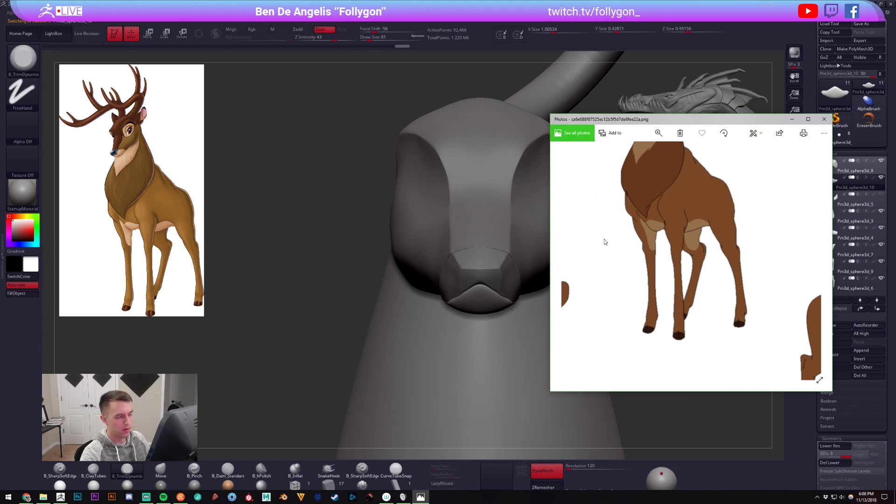
pyautogui.scroll(-5, 562, 264)
pyautogui.press('Left')
pyautogui.press('Left')
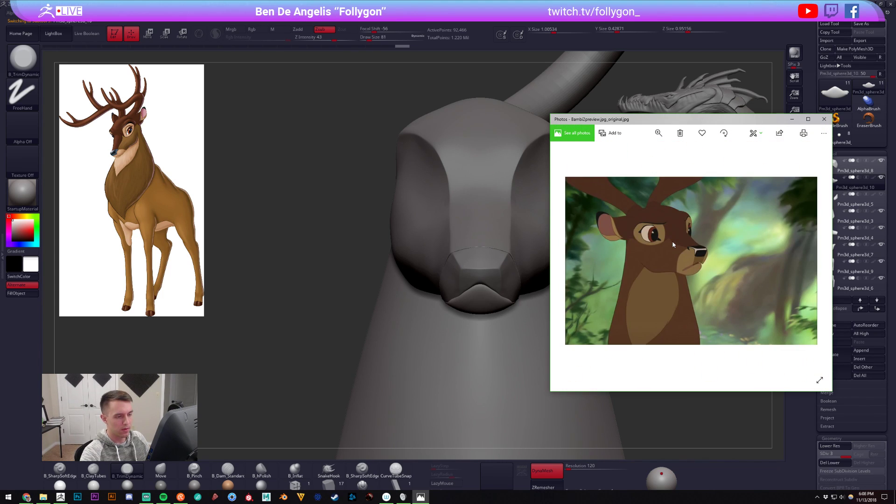
pyautogui.scroll(5, 703, 229)
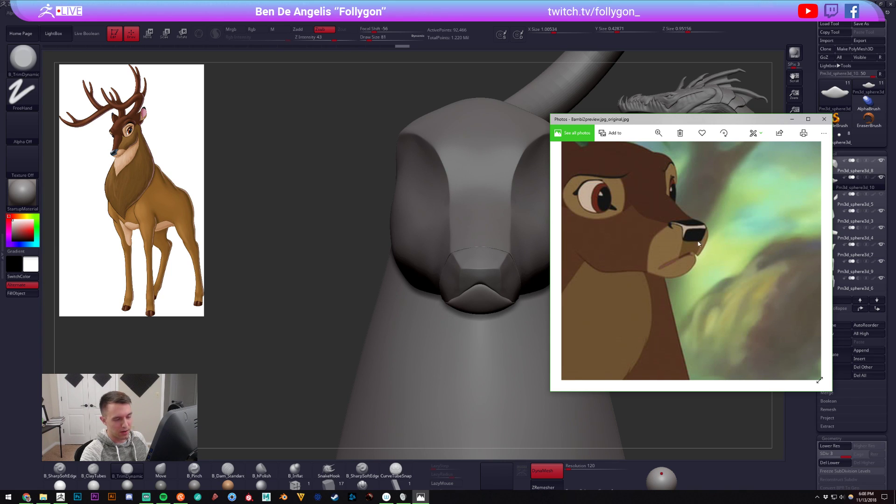
pyautogui.moveTo(685, 243); pyautogui.dragTo(732, 261)
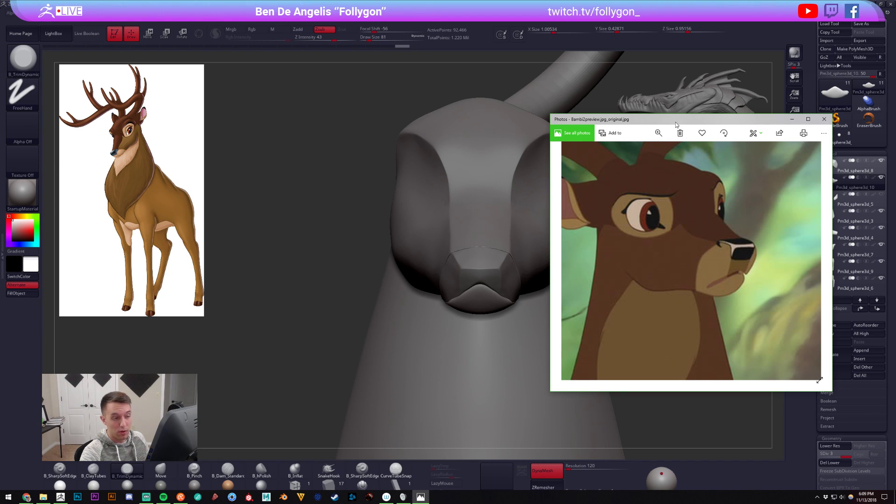
pyautogui.moveTo(675, 121); pyautogui.dragTo(695, 121)
pyautogui.scroll(-2, 701, 211)
pyautogui.scroll(-2, 701, 211)
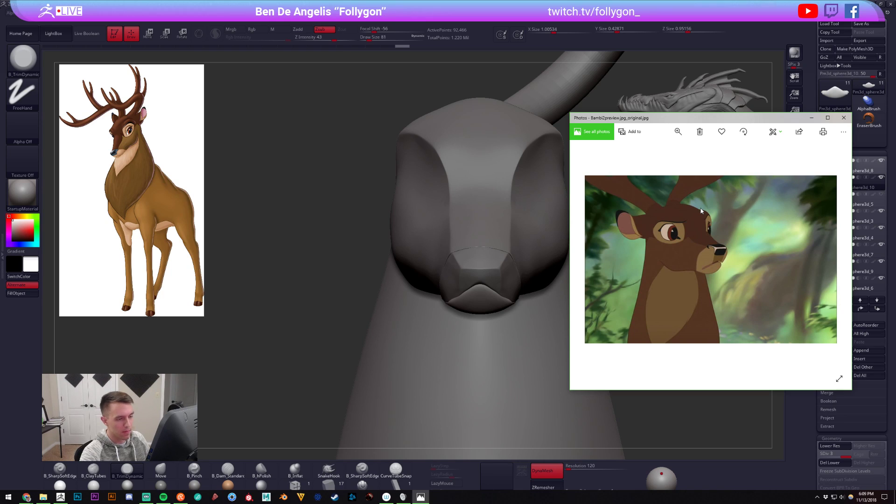
# - Put away the reference photo, return to ZBrush, and isolate the nose piece Pm3d_sphere3d_8
pyautogui.moveTo(706, 120); pyautogui.dragTo(711, 119)
pyautogui.click(817, 117)
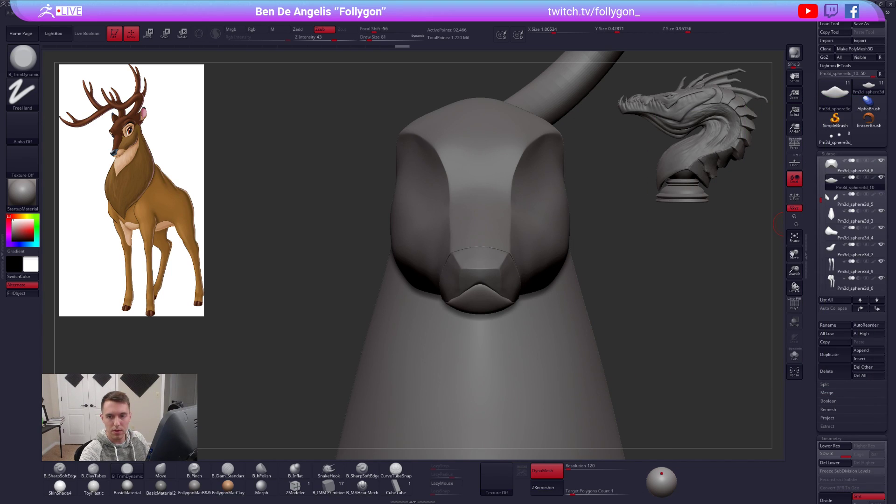
pyautogui.keyDown('alt'); pyautogui.click(501, 259); pyautogui.keyUp('alt')
pyautogui.moveTo(511, 290)
pyautogui.mouseDown(button='right')
pyautogui.moveTo(459, 287)
pyautogui.moveTo(524, 300)
pyautogui.mouseUp(button='right')
pyautogui.hotkey('alt', 's')
# - Trim the edge of the isolated nose piece, then sharpen its long side ridge with B_Pinch
pyautogui.press('space')
pyautogui.moveTo(524, 300); pyautogui.dragTo(526, 300)
pyautogui.moveTo(495, 245); pyautogui.dragTo(498, 246)
pyautogui.moveTo(497, 246)
pyautogui.mouseDown(button='right')
pyautogui.moveTo(532, 248)
pyautogui.moveTo(462, 271)
pyautogui.mouseUp(button='right')
pyautogui.press('5')
pyautogui.press('space')
pyautogui.moveTo(465, 252)
pyautogui.mouseDown()
pyautogui.moveTo(456, 250)
pyautogui.moveTo(448, 274)
pyautogui.mouseUp()
pyautogui.moveTo(448, 274); pyautogui.dragTo(474, 286, button='right')
pyautogui.press('space')
pyautogui.moveTo(474, 285); pyautogui.dragTo(476, 285)
pyautogui.moveTo(453, 232); pyautogui.dragTo(449, 267)
pyautogui.moveTo(449, 245)
pyautogui.mouseDown(button='right')
pyautogui.moveTo(466, 248)
pyautogui.moveTo(443, 210)
pyautogui.mouseUp(button='right')
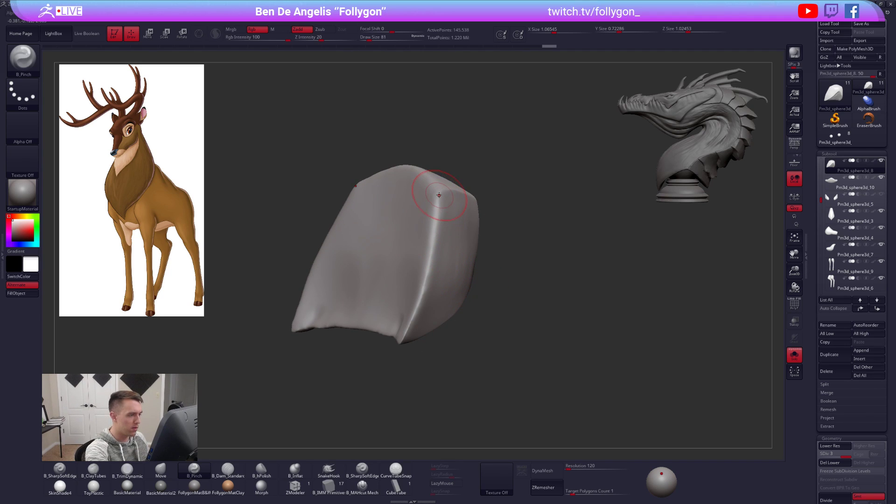
# - Flatten the side planes of the nose piece with B_TrimDynamic and display it with the rest of the stag
pyautogui.keyDown('alt'); pyautogui.moveTo(429, 319); pyautogui.dragTo(530, 329, button='right'); pyautogui.keyUp('alt')
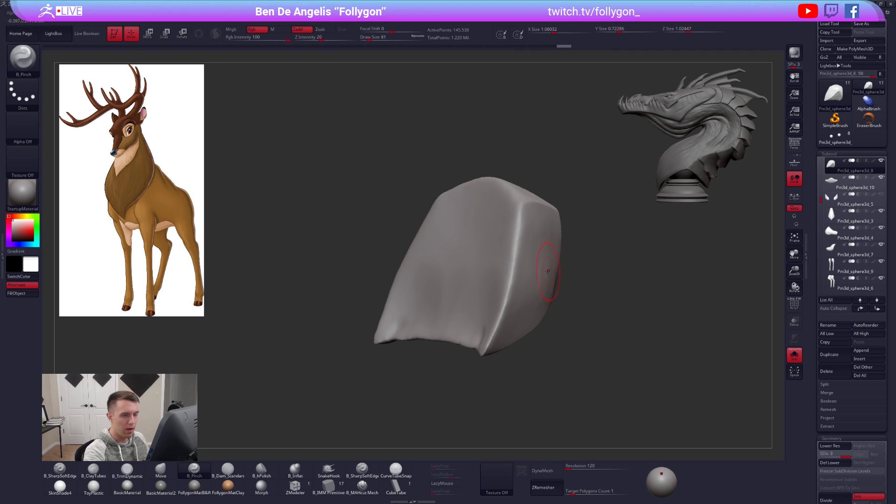
pyautogui.moveTo(461, 336)
pyautogui.mouseDown(button='right')
pyautogui.moveTo(535, 288)
pyautogui.moveTo(504, 285)
pyautogui.mouseUp(button='right')
pyautogui.press('3')
pyautogui.moveTo(525, 216)
pyautogui.mouseDown()
pyautogui.moveTo(532, 240)
pyautogui.moveTo(554, 250)
pyautogui.mouseUp()
pyautogui.hotkey('alt', 's')
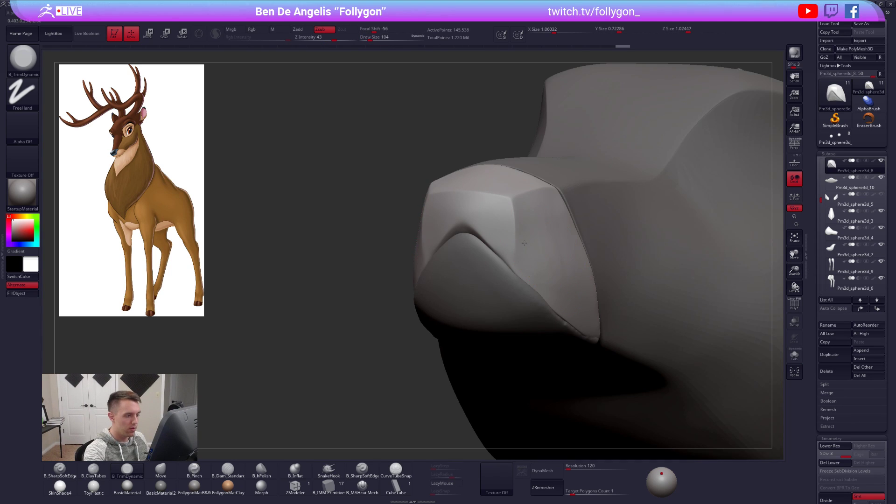
pyautogui.keyDown('shift'); pyautogui.moveTo(524, 243); pyautogui.dragTo(558, 242, button='right'); pyautogui.keyUp('shift')
pyautogui.moveTo(495, 277); pyautogui.dragTo(474, 293)
pyautogui.hotkey('alt', 's')
pyautogui.hotkey('alt', 's')
pyautogui.keyDown('alt'); pyautogui.click(508, 288); pyautogui.keyUp('alt')
pyautogui.keyDown('shift'); pyautogui.moveTo(507, 287); pyautogui.dragTo(619, 288, button='right'); pyautogui.keyUp('shift')
pyautogui.keyDown('alt'); pyautogui.moveTo(430, 306); pyautogui.dragTo(502, 292, button='right'); pyautogui.keyUp('alt')
pyautogui.press('w')
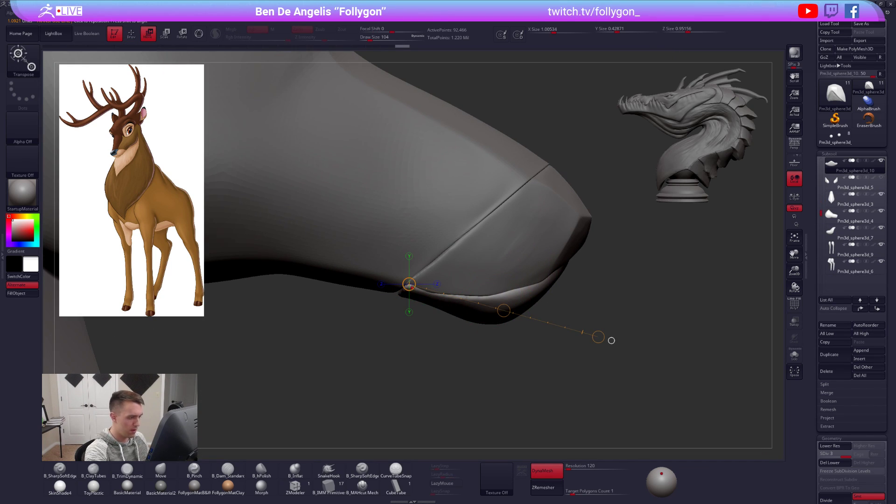
pyautogui.moveTo(491, 267); pyautogui.dragTo(597, 310)
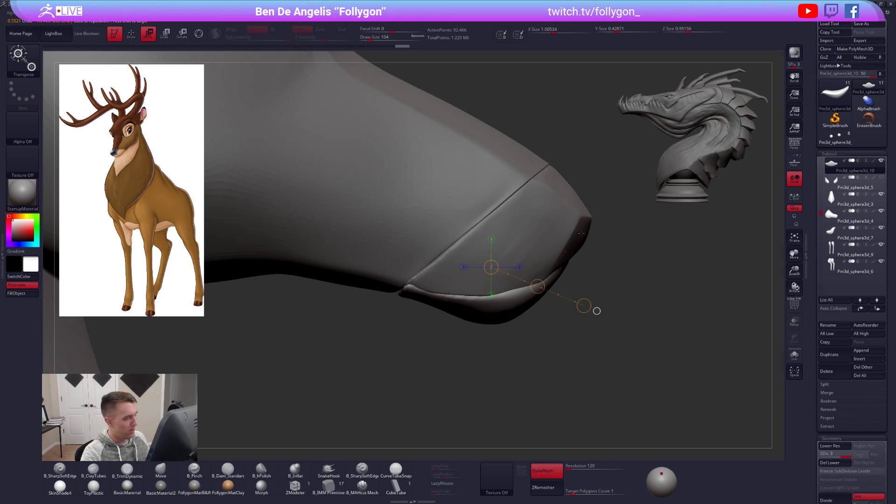
pyautogui.press('q')
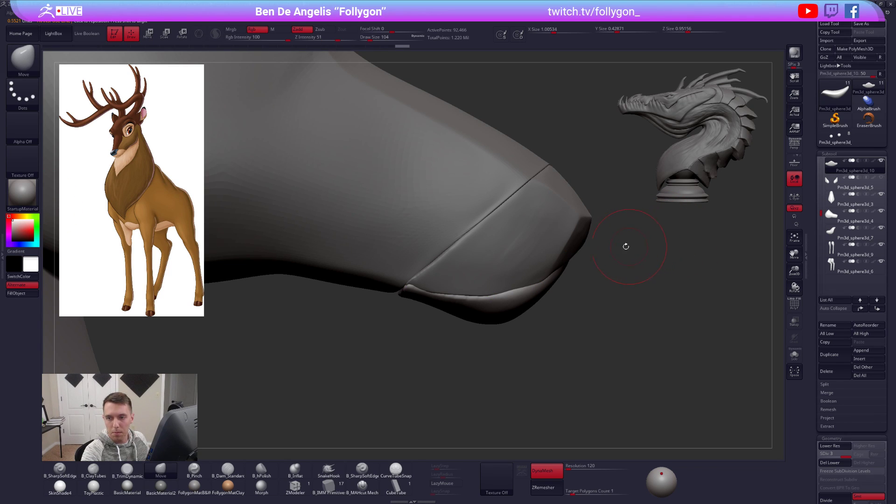
# - Examine the whole stag and go through its subtools from the antler Pm3d_sphere3d_13 down to the hind legs Pm3d_sphere3d_6
pyautogui.press('f')
pyautogui.press('f')
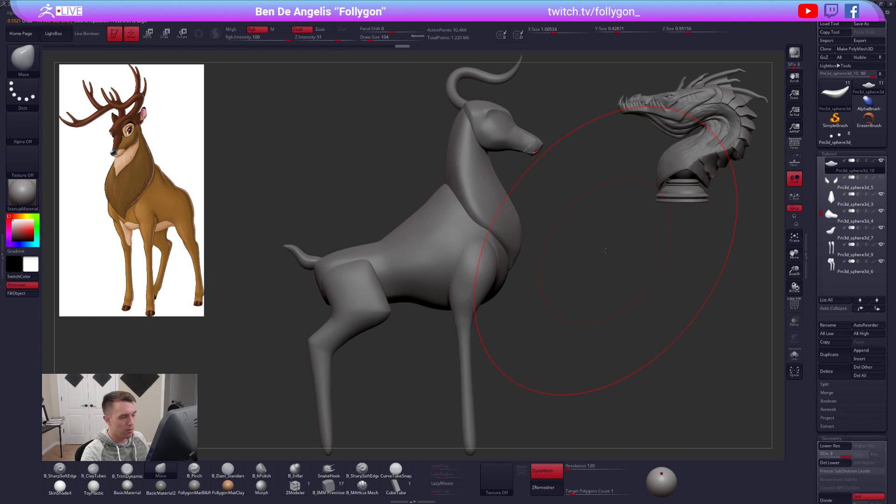
pyautogui.press('space')
pyautogui.moveTo(573, 231); pyautogui.dragTo(536, 226)
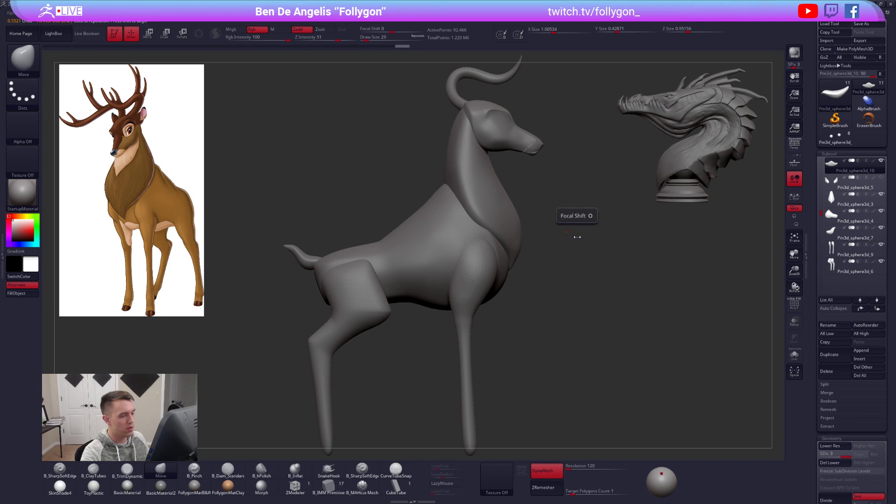
pyautogui.moveTo(463, 265)
pyautogui.mouseDown(button='right')
pyautogui.moveTo(551, 243)
pyautogui.moveTo(457, 226)
pyautogui.moveTo(465, 275)
pyautogui.mouseUp(button='right')
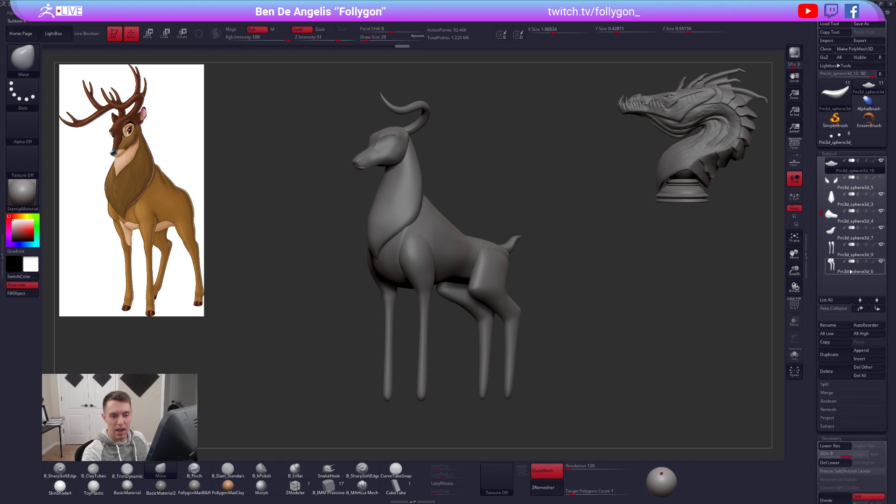
pyautogui.moveTo(821, 211); pyautogui.dragTo(827, 157)
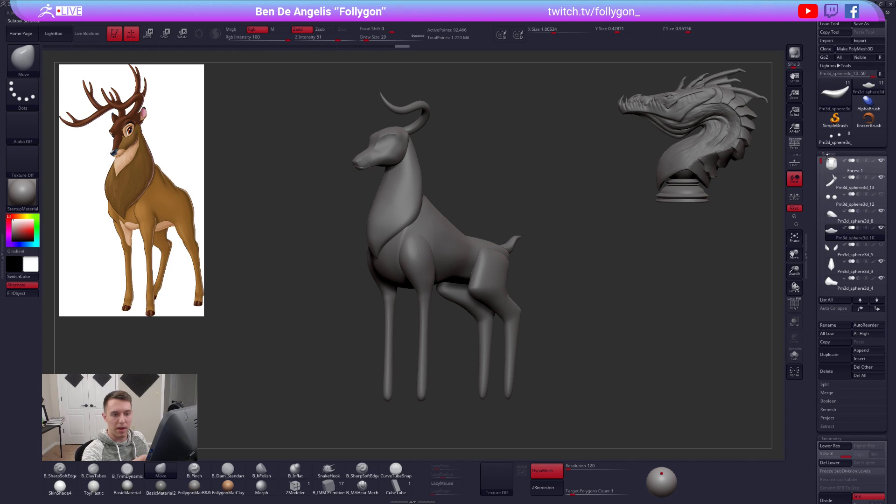
pyautogui.click(854, 184)
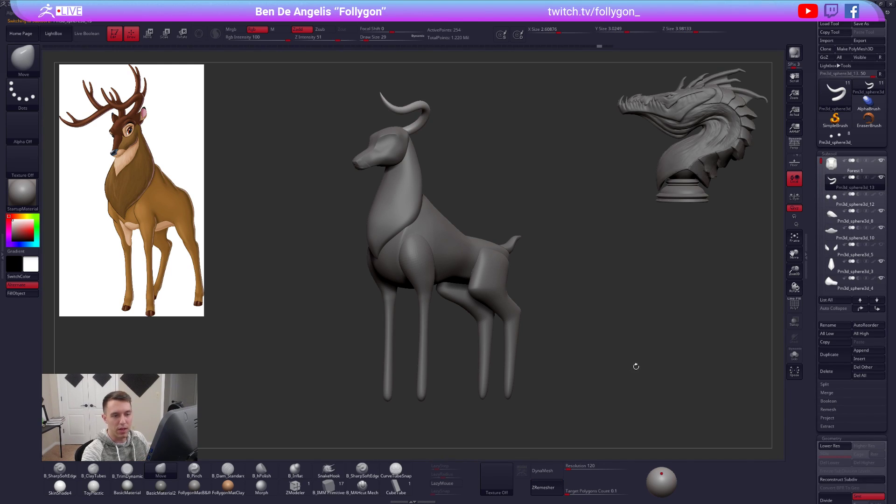
pyautogui.press('Down')
pyautogui.press('Down')
pyautogui.press('Down')
pyautogui.press('Down')
pyautogui.press('Down')
pyautogui.press('Down')
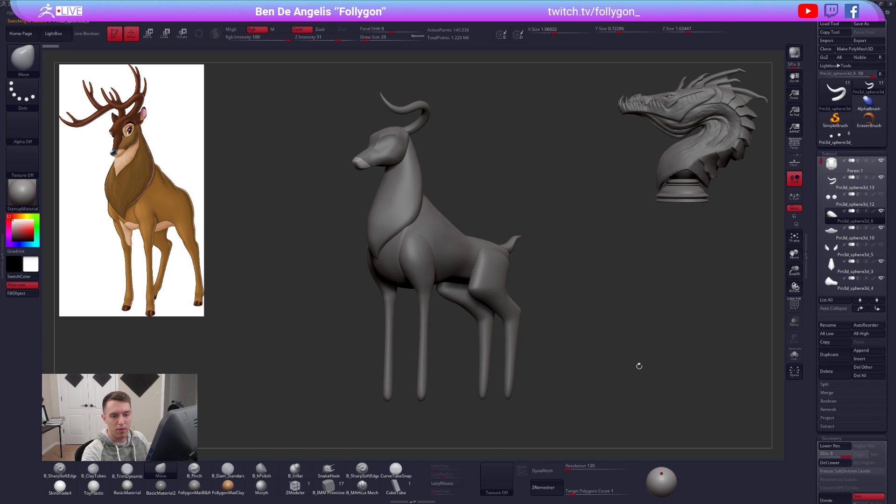
pyautogui.press('Down')
pyautogui.press('Down')
pyautogui.press('Down')
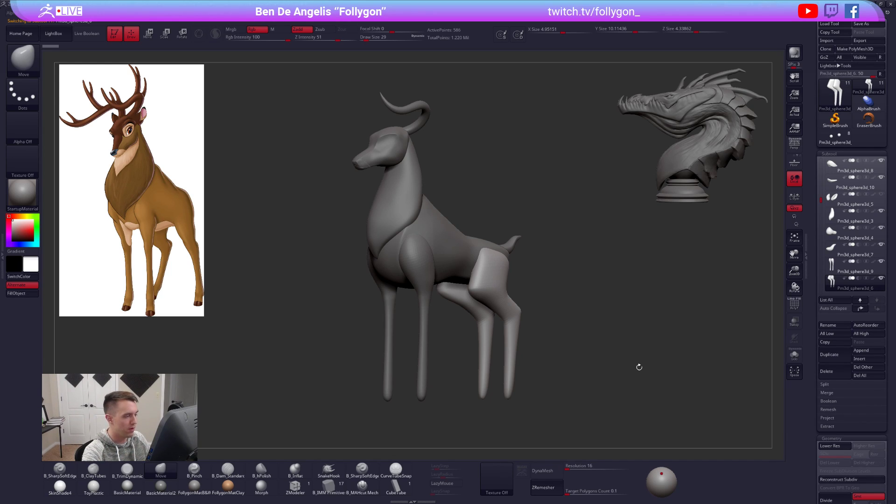
pyautogui.keyDown('alt'); pyautogui.click(413, 180); pyautogui.keyUp('alt')
pyautogui.moveTo(412, 182); pyautogui.dragTo(485, 257, button='right')
pyautogui.keyDown('ctrl'); pyautogui.moveTo(485, 257); pyautogui.dragTo(492, 248, button='right'); pyautogui.keyUp('ctrl')
pyautogui.press('space')
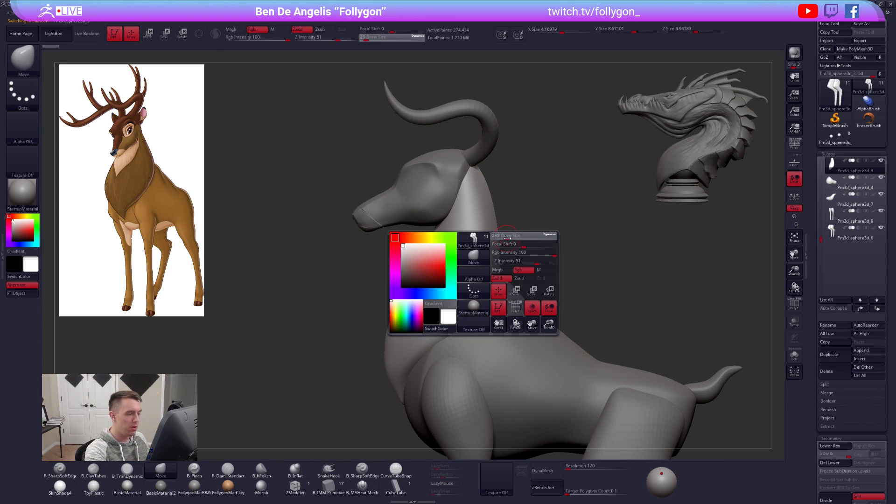
pyautogui.keyDown('alt'); pyautogui.click(487, 123); pyautogui.keyUp('alt')
pyautogui.keyDown('alt'); pyautogui.moveTo(301, 100); pyautogui.dragTo(359, 197, button='right'); pyautogui.keyUp('alt')
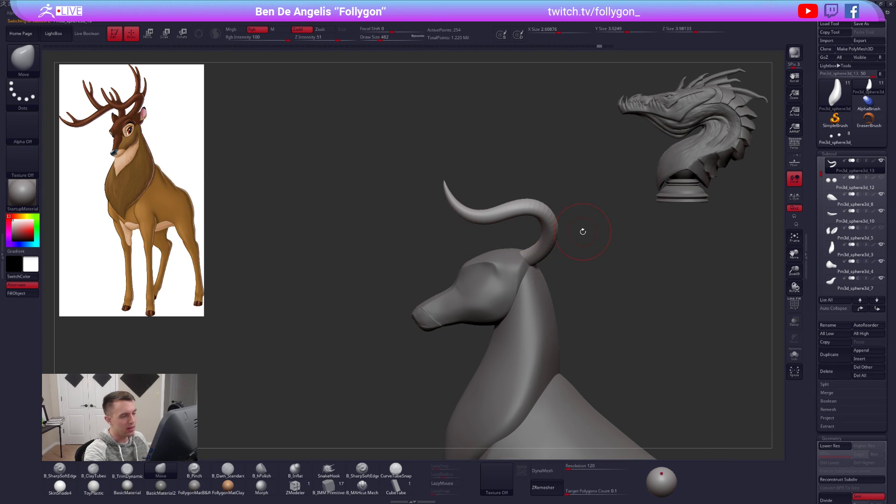
pyautogui.press('space')
pyautogui.moveTo(583, 220); pyautogui.dragTo(565, 220)
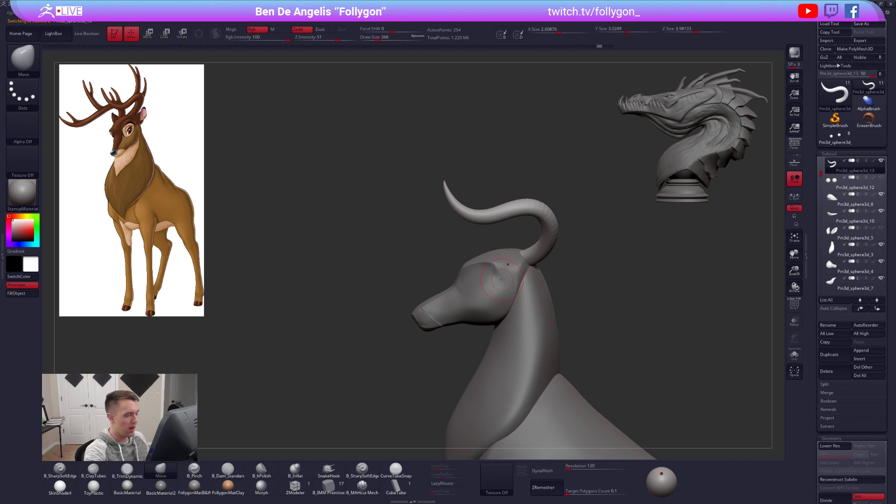
# - Isolate the head Forest 1, refine the area between muzzle and eye socket with B_TrimDynamic and smoothing, and show the other subtools again
pyautogui.keyDown('alt'); pyautogui.click(489, 280); pyautogui.keyUp('alt')
pyautogui.keyDown('alt'); pyautogui.moveTo(447, 303); pyautogui.dragTo(508, 256, button='right'); pyautogui.keyUp('alt')
pyautogui.moveTo(443, 261)
pyautogui.mouseDown(button='right')
pyautogui.moveTo(500, 265)
pyautogui.moveTo(485, 268)
pyautogui.moveTo(486, 256)
pyautogui.mouseUp(button='right')
pyautogui.hotkey('alt', 's')
pyautogui.scroll(5, 498, 264)
pyautogui.press('b')
pyautogui.press('t')
pyautogui.press('d')
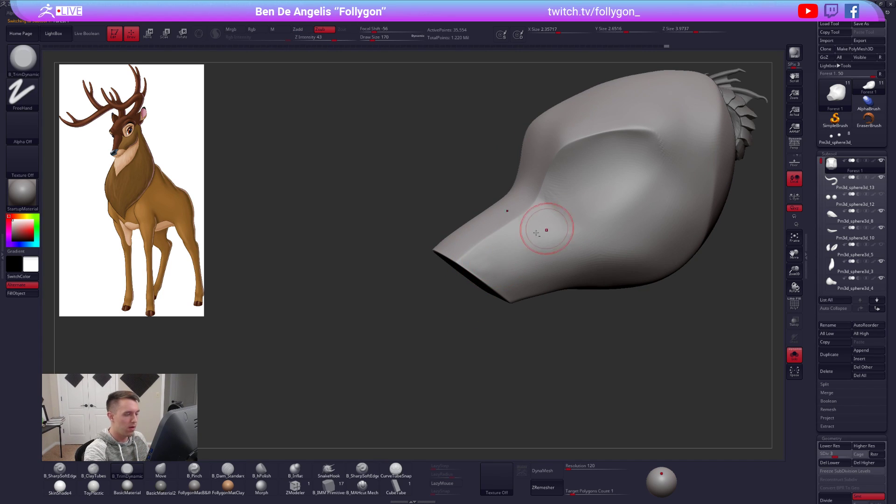
pyautogui.press('shift')
pyautogui.moveTo(562, 245)
pyautogui.mouseDown(button='right')
pyautogui.moveTo(624, 208)
pyautogui.moveTo(518, 220)
pyautogui.mouseUp(button='right')
pyautogui.hotkey('alt', 's')
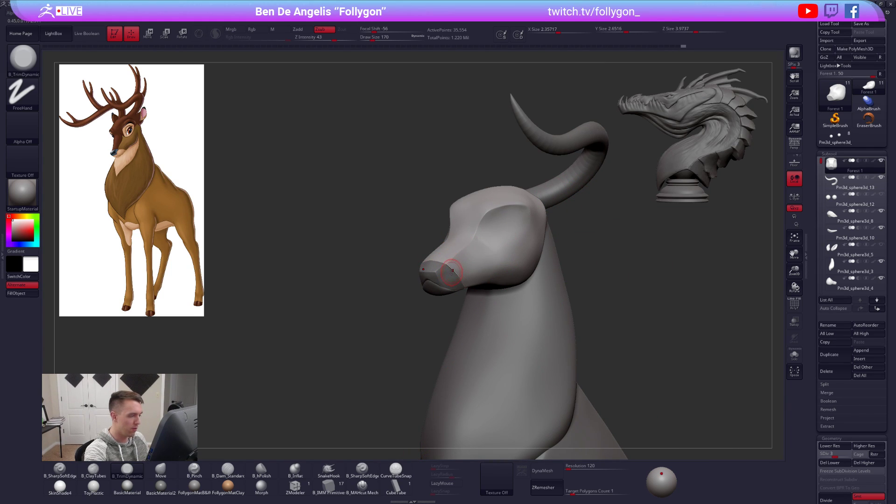
# - Smooth the rear corner of the lower jaw Pm3d_sphere3d_10 and adjust it against the muzzle with the Move brush
pyautogui.keyDown('alt'); pyautogui.click(442, 289); pyautogui.keyUp('alt')
pyautogui.moveTo(350, 280)
pyautogui.mouseDown(button='right')
pyautogui.moveTo(500, 257)
pyautogui.moveTo(506, 281)
pyautogui.moveTo(477, 267)
pyautogui.moveTo(453, 301)
pyautogui.mouseUp(button='right')
pyautogui.press('space')
pyautogui.press('shift')
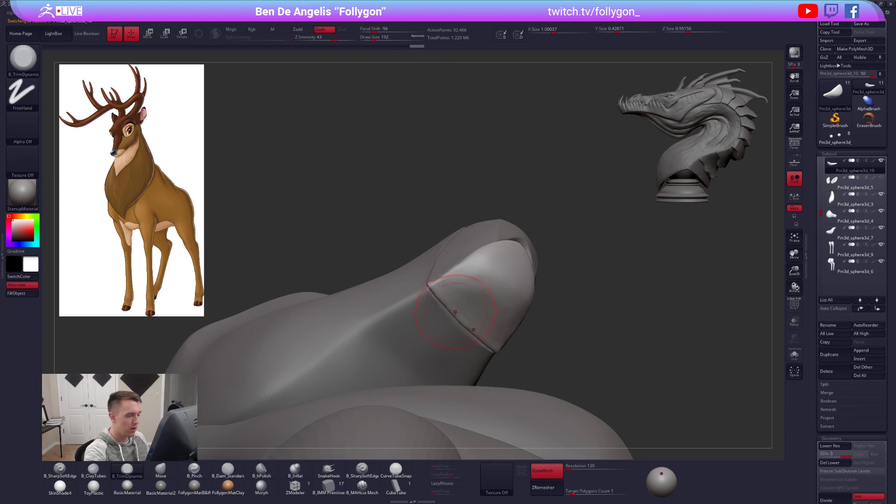
pyautogui.moveTo(454, 293); pyautogui.dragTo(460, 289)
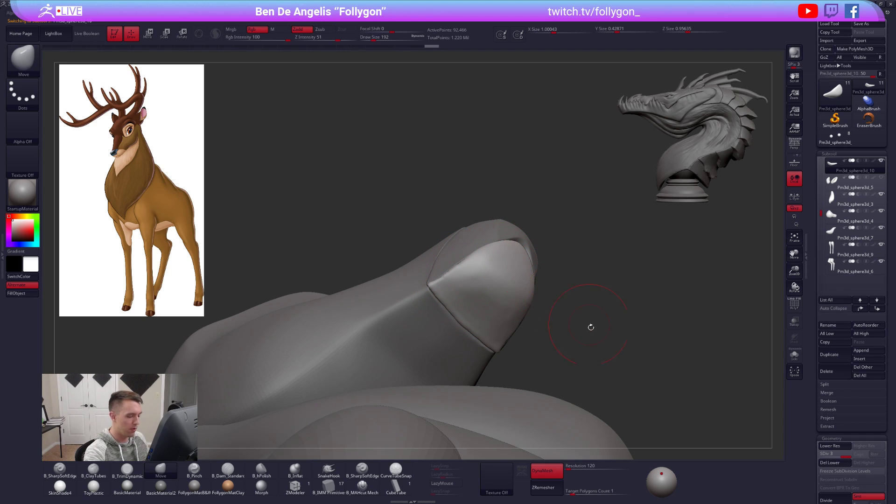
# - ZRemesh the lower jaw with a target polygon count of 0.1 and turn on its dynamic subdivision
pyautogui.click(567, 488)
pyautogui.click(545, 488)
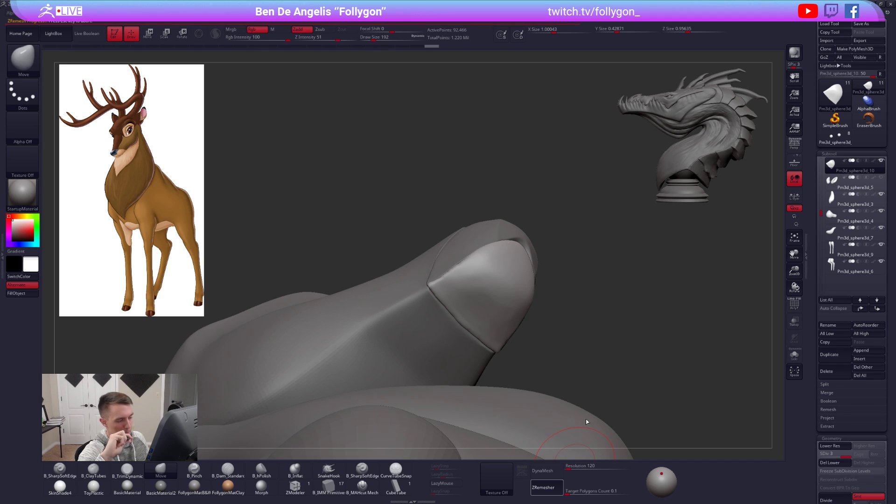
pyautogui.press('d')
# - Reshape the underside and front of the remeshed lower jaw with the Move brush and smoothing
pyautogui.moveTo(434, 285)
pyautogui.mouseDown(button='right')
pyautogui.moveTo(442, 312)
pyautogui.moveTo(485, 282)
pyautogui.moveTo(488, 301)
pyautogui.mouseUp(button='right')
pyautogui.press('space')
pyautogui.press('space')
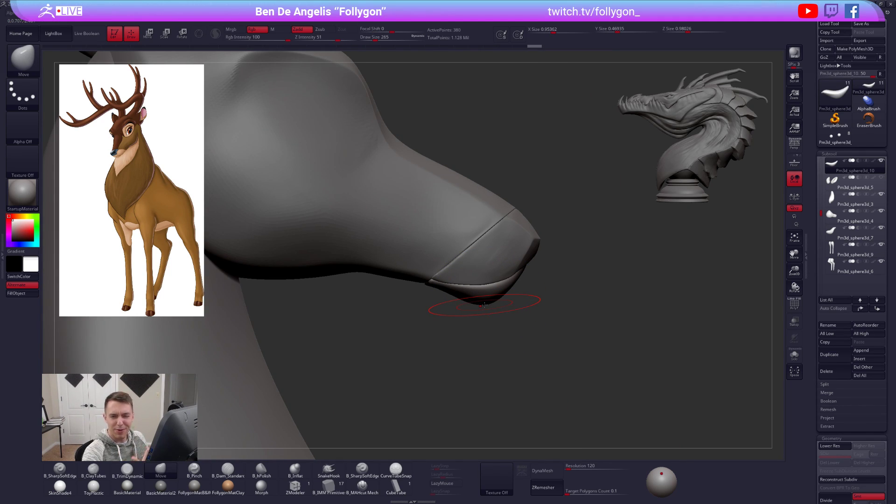
pyautogui.press('space')
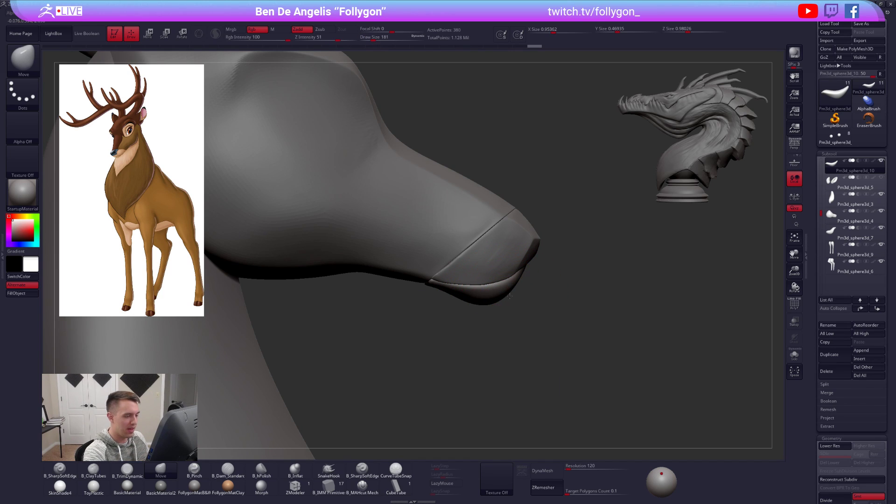
pyautogui.moveTo(496, 310)
pyautogui.mouseDown(button='right')
pyautogui.moveTo(491, 302)
pyautogui.moveTo(526, 310)
pyautogui.moveTo(500, 300)
pyautogui.moveTo(516, 312)
pyautogui.moveTo(454, 368)
pyautogui.moveTo(485, 330)
pyautogui.moveTo(483, 308)
pyautogui.mouseUp(button='right')
pyautogui.press('space')
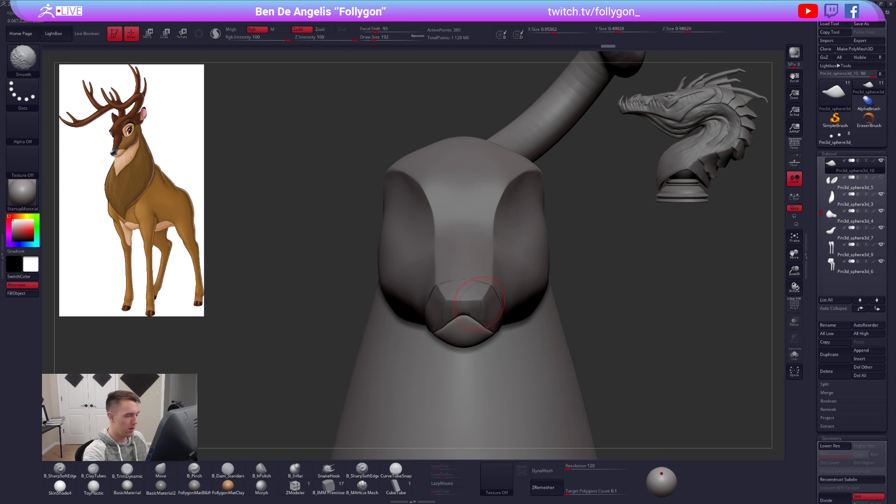
# - Make the nose piece Pm3d_sphere3d_8 active and flatten its side plane with B_TrimDynamic at draw size 121
pyautogui.keyDown('alt'); pyautogui.click(477, 299); pyautogui.keyUp('alt')
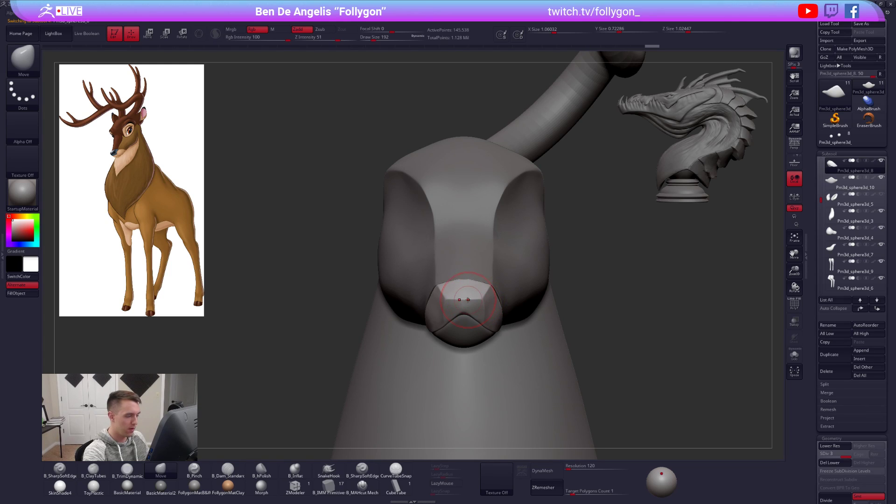
pyautogui.press('space')
pyautogui.moveTo(484, 307); pyautogui.dragTo(585, 301, button='right')
pyautogui.keyDown('ctrl'); pyautogui.moveTo(466, 280); pyautogui.dragTo(456, 308, button='right'); pyautogui.keyUp('ctrl')
pyautogui.press('3')
pyautogui.moveTo(456, 308)
pyautogui.mouseDown()
pyautogui.moveTo(458, 299)
pyautogui.moveTo(440, 310)
pyautogui.mouseUp()
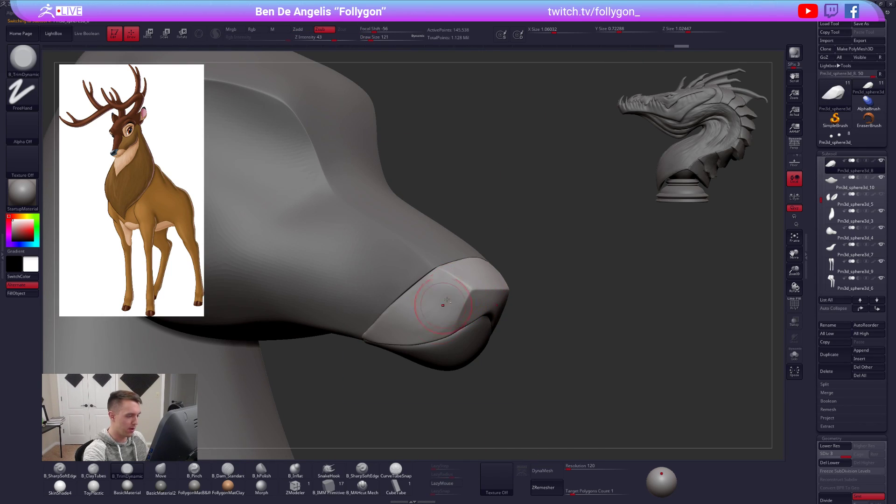
pyautogui.moveTo(421, 293)
pyautogui.mouseDown(button='right')
pyautogui.moveTo(538, 296)
pyautogui.moveTo(513, 313)
pyautogui.moveTo(518, 336)
pyautogui.moveTo(496, 264)
pyautogui.moveTo(502, 296)
pyautogui.mouseUp(button='right')
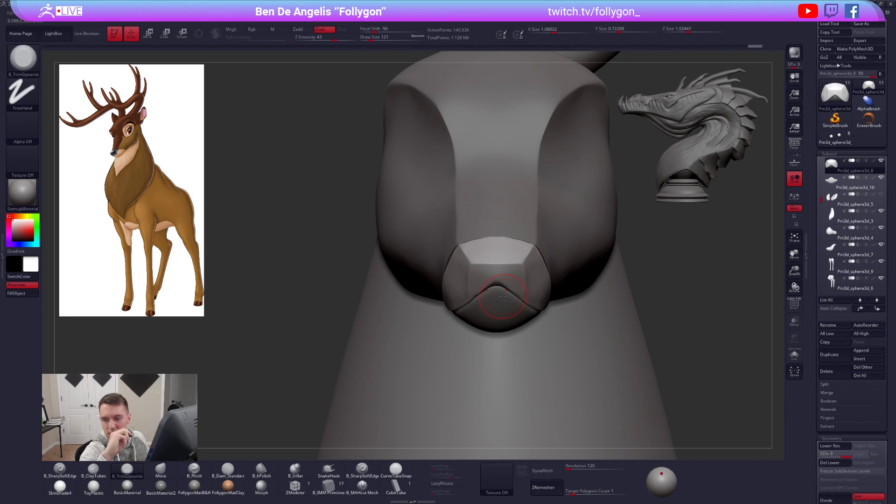
# - Widen the sides of the nose piece with the Move brush at subdivision level 1 and return to the highest level
pyautogui.press('b')
pyautogui.press('m')
pyautogui.press('v')
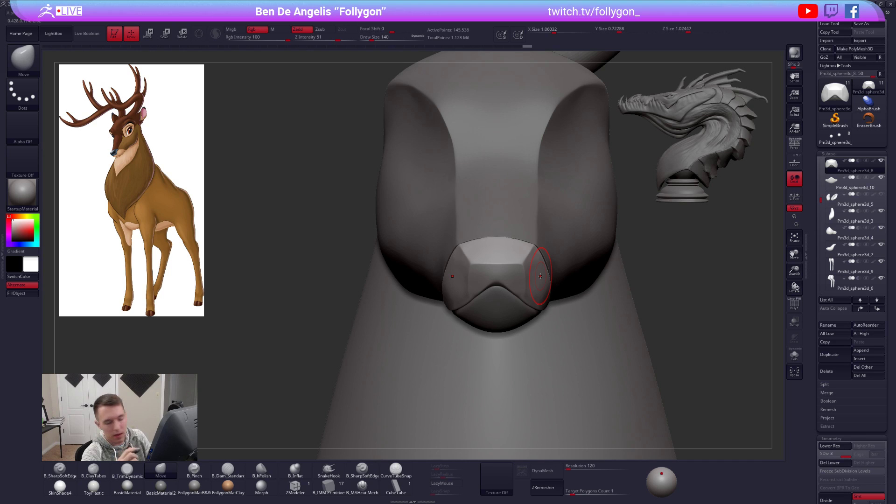
pyautogui.press('space')
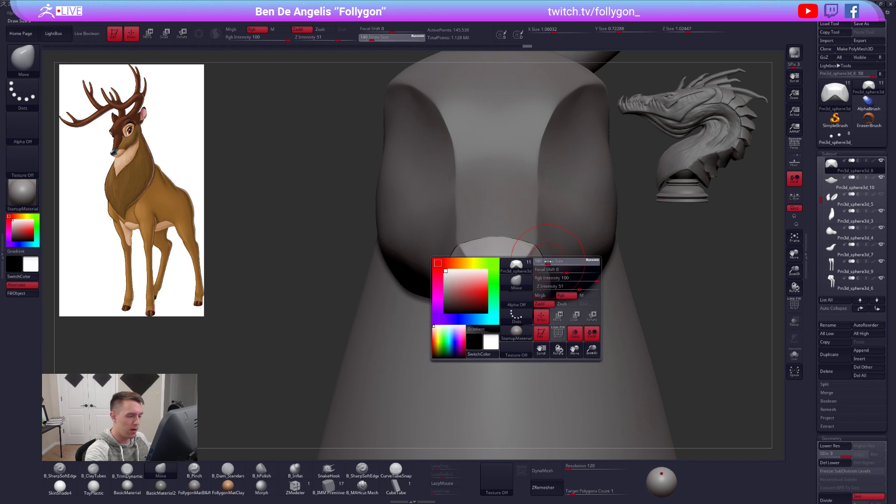
pyautogui.hotkey('shift', 'd')
pyautogui.hotkey('shift', 'd')
pyautogui.keyDown('ctrl'); pyautogui.moveTo(548, 261); pyautogui.dragTo(549, 271, button='right'); pyautogui.keyUp('ctrl')
pyautogui.press('space')
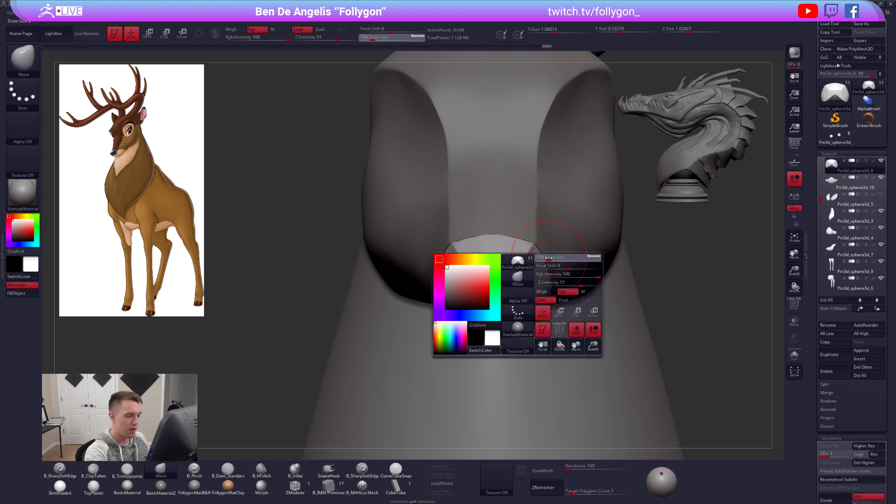
pyautogui.press('space')
pyautogui.moveTo(545, 256); pyautogui.dragTo(543, 254)
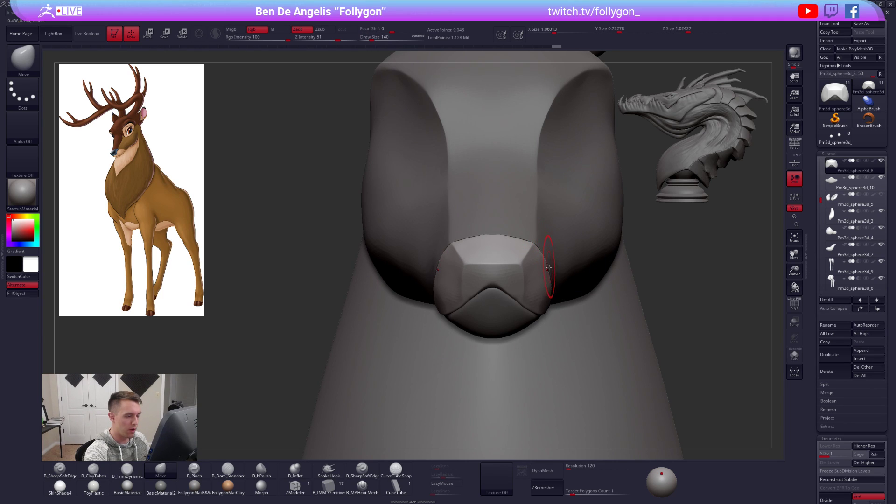
pyautogui.press('d')
pyautogui.press('d')
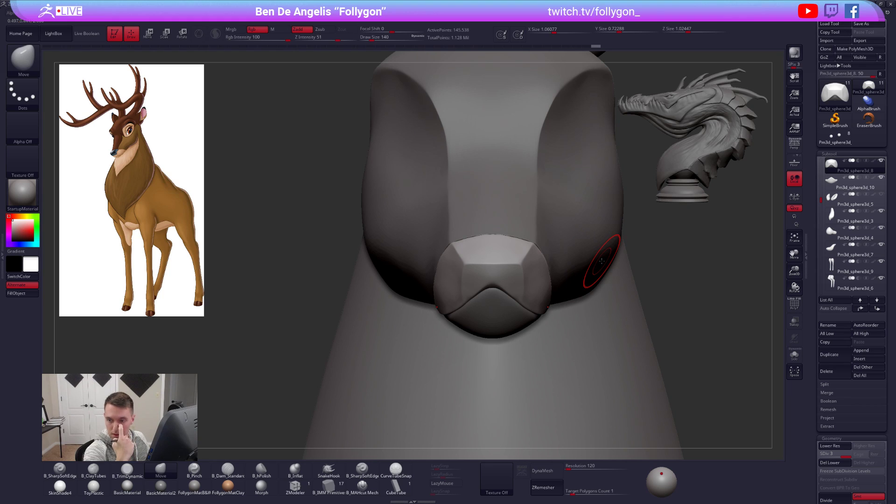
pyautogui.press('f')
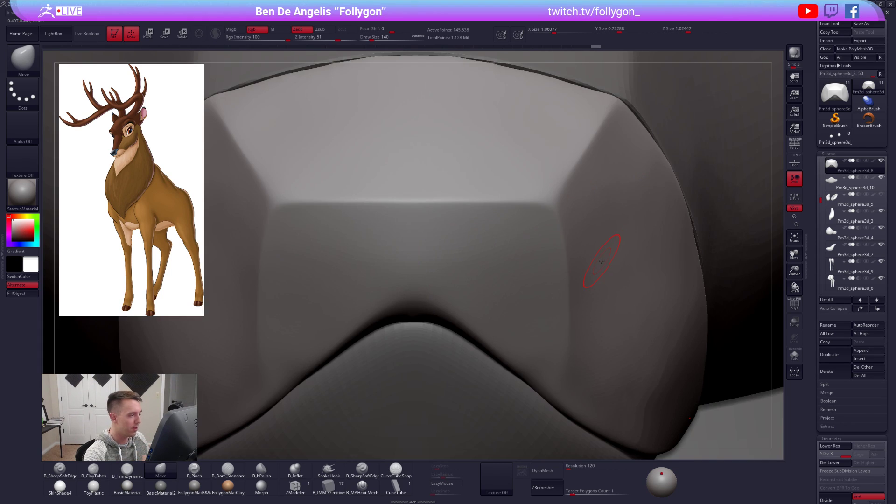
pyautogui.press('f')
pyautogui.moveTo(692, 322)
pyautogui.keyDown('ctrl'); pyautogui.mouseDown(button='right')
pyautogui.moveTo(690, 305)
pyautogui.moveTo(662, 333)
pyautogui.moveTo(630, 334)
pyautogui.moveTo(689, 322)
pyautogui.mouseUp(button='right'); pyautogui.keyUp('ctrl')
pyautogui.keyDown('alt'); pyautogui.moveTo(570, 259); pyautogui.dragTo(649, 362, button='right'); pyautogui.keyUp('alt')
pyautogui.keyDown('ctrl'); pyautogui.moveTo(494, 243); pyautogui.dragTo(573, 309, button='right'); pyautogui.keyUp('ctrl')
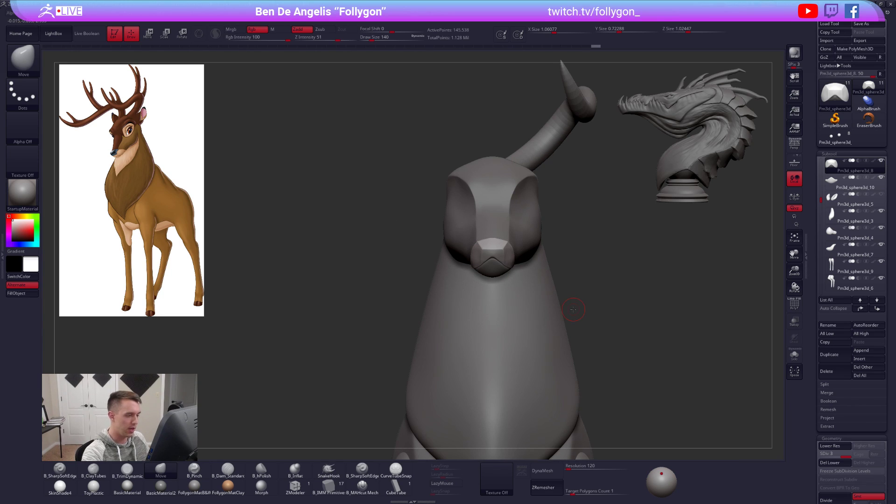
# - Flatten the front side plane of the nose piece with B_TrimDynamic at draw size 121, refining it at a smaller draw size
pyautogui.keyDown('ctrl'); pyautogui.moveTo(511, 261); pyautogui.dragTo(535, 326, button='right'); pyautogui.keyUp('ctrl')
pyautogui.rightClick(480, 298)
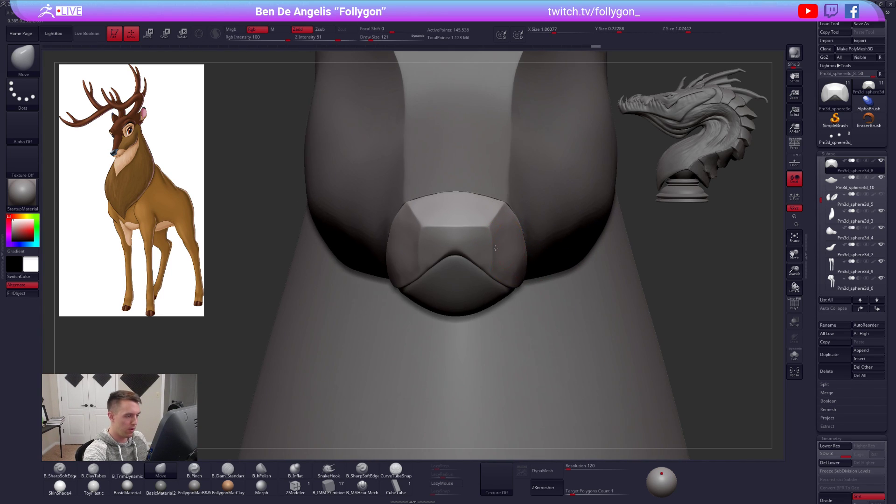
pyautogui.moveTo(551, 270); pyautogui.dragTo(496, 254, button='right')
pyautogui.press('3')
pyautogui.moveTo(494, 245); pyautogui.dragTo(510, 267)
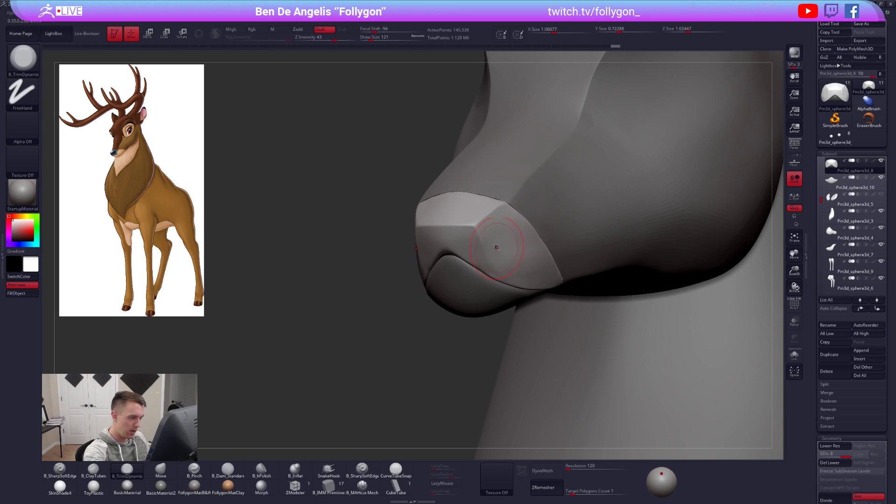
pyautogui.moveTo(506, 236); pyautogui.dragTo(551, 233, button='right')
pyautogui.press('space')
pyautogui.moveTo(483, 241); pyautogui.dragTo(479, 240)
pyautogui.moveTo(480, 263)
pyautogui.keyDown('alt'); pyautogui.mouseDown(button='right')
pyautogui.moveTo(504, 306)
pyautogui.moveTo(539, 289)
pyautogui.moveTo(679, 296)
pyautogui.mouseUp(button='right'); pyautogui.keyUp('alt')
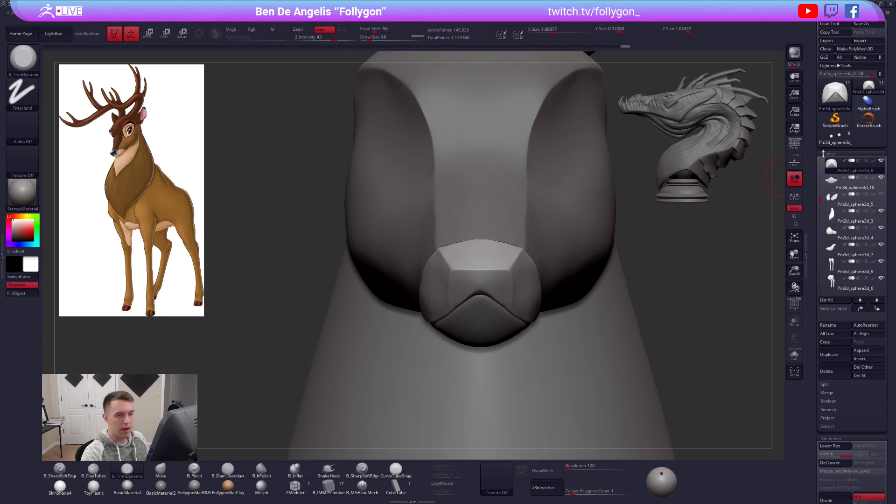
# - Switch to the dragon bust model, examine its forms from both sides with and without perspective, and return to the stag
pyautogui.click(834, 93)
pyautogui.click(602, 93)
pyautogui.moveTo(595, 163); pyautogui.dragTo(542, 227, button='right')
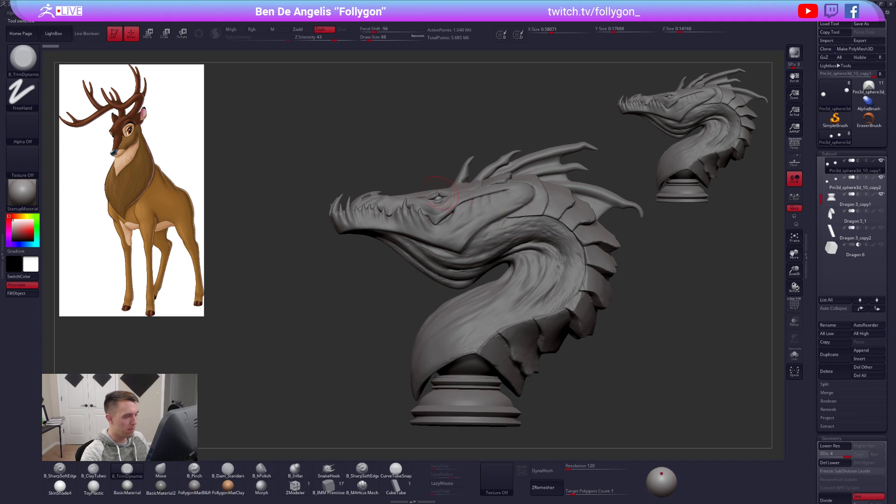
pyautogui.moveTo(345, 243); pyautogui.dragTo(525, 197, button='right')
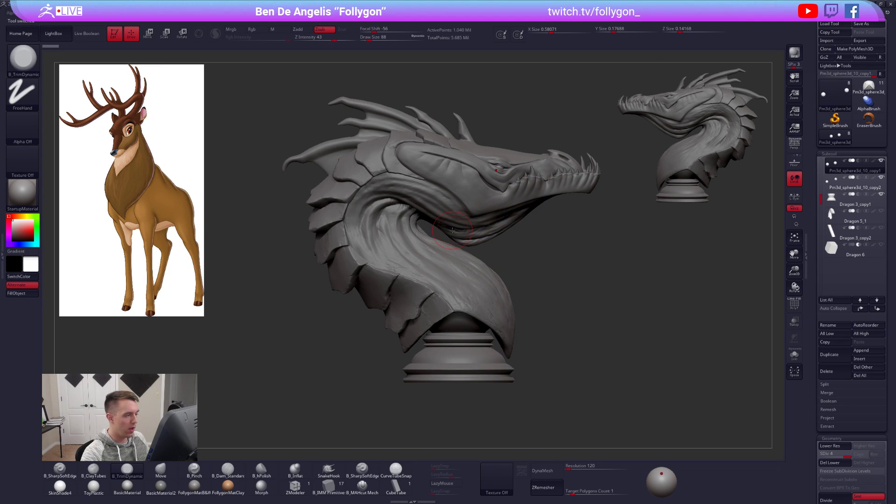
pyautogui.moveTo(424, 243); pyautogui.dragTo(489, 235, button='right')
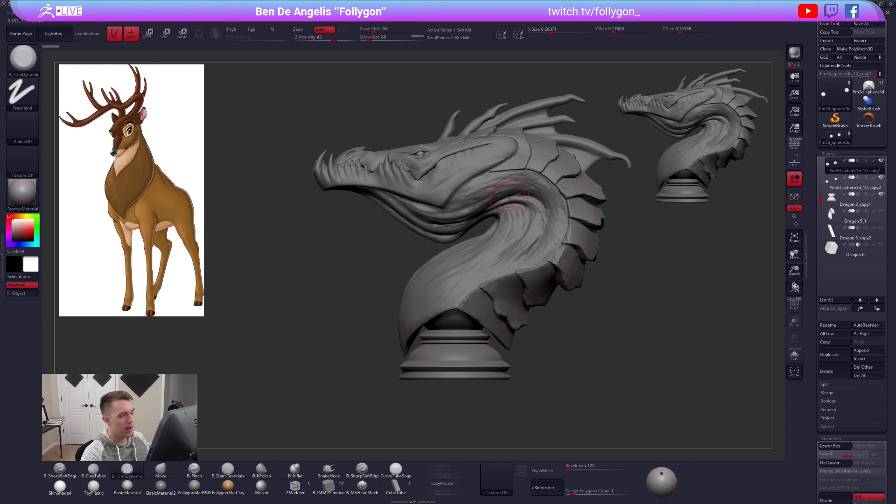
pyautogui.moveTo(448, 190)
pyautogui.keyDown('alt'); pyautogui.mouseDown(button='right')
pyautogui.moveTo(454, 208)
pyautogui.moveTo(499, 223)
pyautogui.moveTo(450, 212)
pyautogui.mouseUp(button='right'); pyautogui.keyUp('alt')
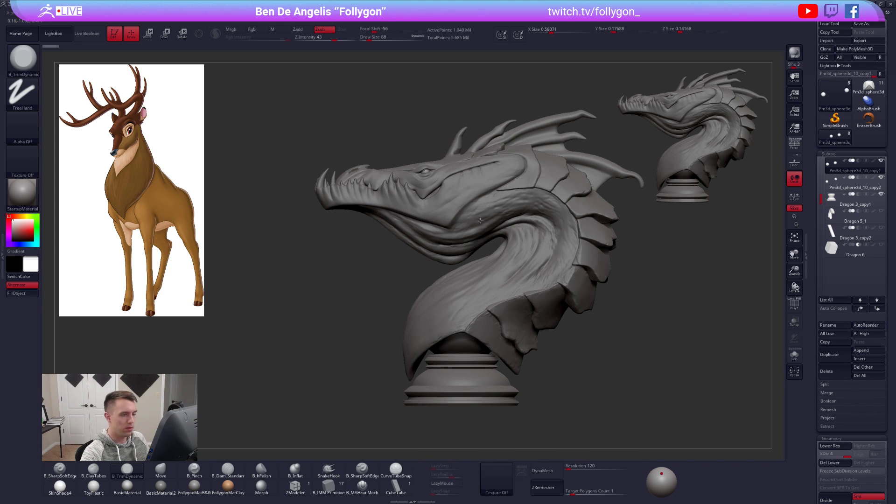
pyautogui.click(794, 145)
pyautogui.moveTo(444, 313)
pyautogui.mouseDown(button='right')
pyautogui.moveTo(464, 319)
pyautogui.moveTo(462, 342)
pyautogui.moveTo(508, 334)
pyautogui.moveTo(455, 298)
pyautogui.moveTo(446, 322)
pyautogui.mouseUp(button='right')
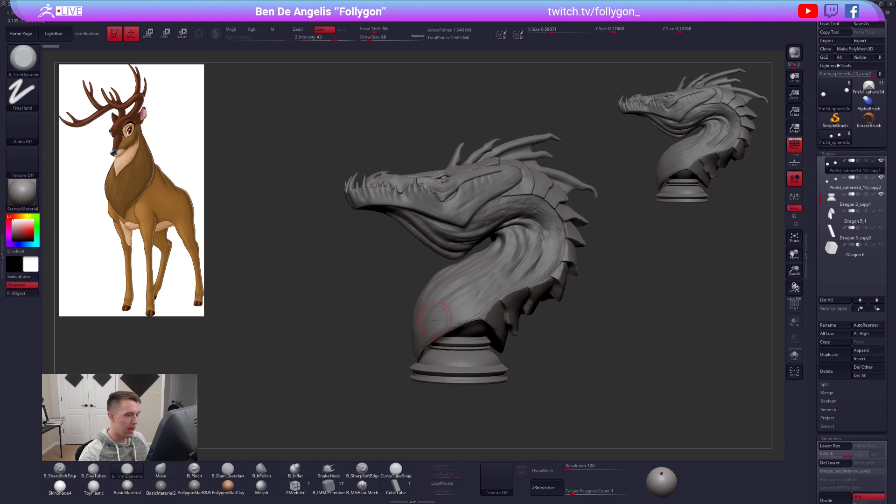
pyautogui.click(794, 147)
pyautogui.moveTo(627, 308); pyautogui.dragTo(610, 318)
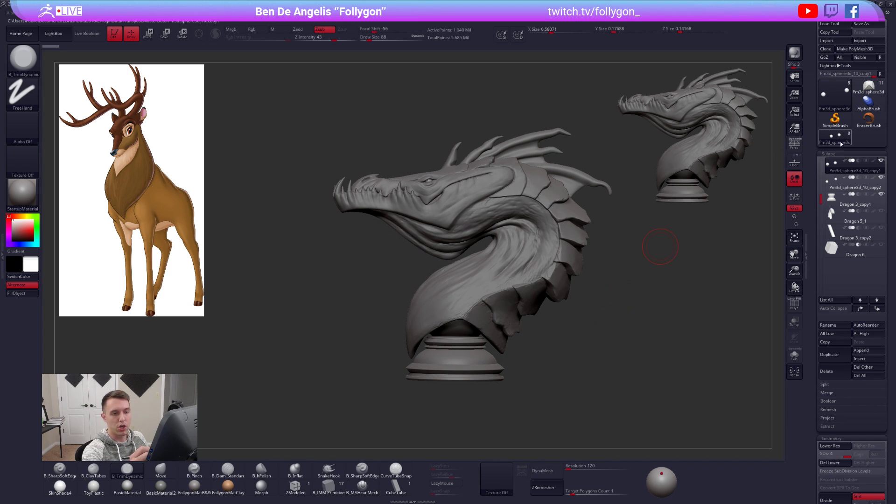
pyautogui.click(868, 89)
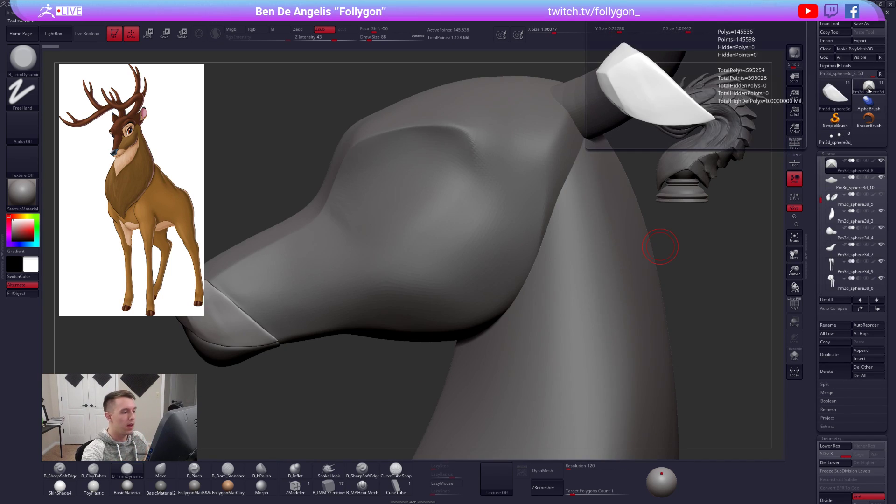
# - Adjust the side of the nose piece where it meets the muzzle with the Move brush at draw size 192
pyautogui.moveTo(583, 238)
pyautogui.mouseDown()
pyautogui.moveTo(513, 262)
pyautogui.moveTo(566, 278)
pyautogui.moveTo(492, 242)
pyautogui.mouseUp()
pyautogui.keyDown('ctrl'); pyautogui.moveTo(492, 243); pyautogui.dragTo(506, 254, button='right'); pyautogui.keyUp('ctrl')
pyautogui.press('b')
pyautogui.press('m')
pyautogui.press('v')
pyautogui.press('space')
pyautogui.click(507, 286)
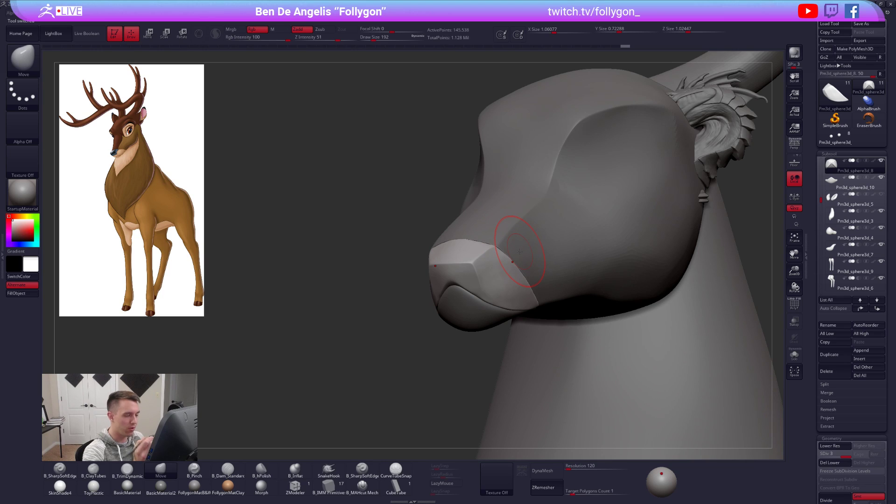
pyautogui.press('space')
pyautogui.moveTo(502, 275); pyautogui.dragTo(487, 272)
# - Isolate the nose piece and sharpen its front side edges with B_Pinch at draw size 96
pyautogui.hotkey('shift', 's')
pyautogui.keyDown('ctrl'); pyautogui.moveTo(486, 268); pyautogui.dragTo(492, 283, button='right'); pyautogui.keyUp('ctrl')
pyautogui.press('b')
pyautogui.press('p')
pyautogui.press('i')
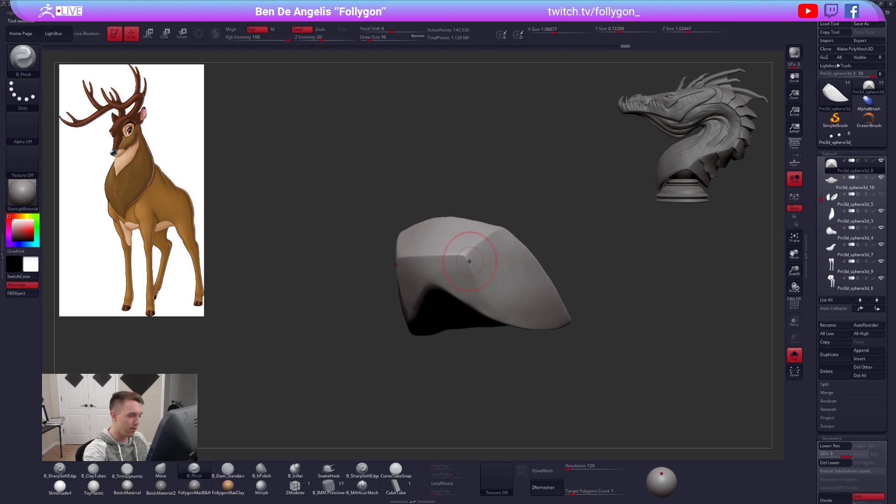
pyautogui.moveTo(485, 313); pyautogui.dragTo(460, 301)
# - Nudge the nose piece's front corner with the Move brush and clean its planes with B_TrimDynamic at draw size 54
pyautogui.keyDown('alt'); pyautogui.moveTo(471, 281); pyautogui.dragTo(496, 241, button='right'); pyautogui.keyUp('alt')
pyautogui.press('b')
pyautogui.press('m')
pyautogui.press('v')
pyautogui.press('space')
pyautogui.moveTo(509, 262); pyautogui.dragTo(502, 262)
pyautogui.moveTo(507, 262)
pyautogui.mouseDown(button='right')
pyautogui.moveTo(497, 238)
pyautogui.moveTo(481, 254)
pyautogui.moveTo(490, 239)
pyautogui.moveTo(507, 254)
pyautogui.moveTo(471, 277)
pyautogui.mouseUp(button='right')
pyautogui.press('b')
pyautogui.press('t')
pyautogui.press('d')
pyautogui.hotkey('alt', 'shift', 's')
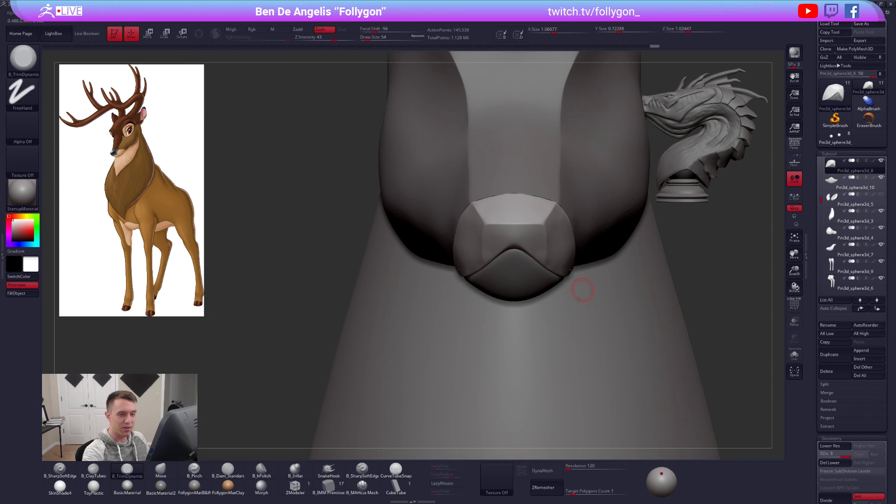
# - Duplicate the nose piece and delete the duplicate's lower subdivision levels
pyautogui.click(837, 355)
pyautogui.click(830, 451)
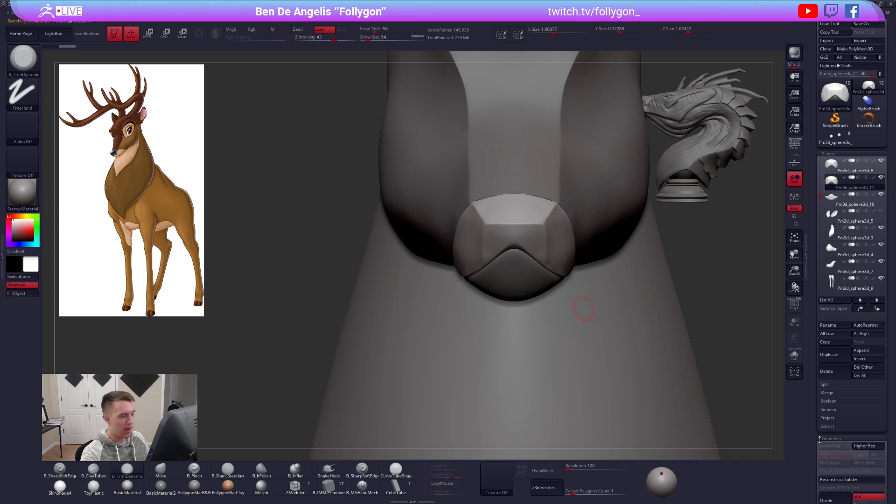
# - Isolate the duplicate, mask only its top plane and upper front strip, and turn the masked area into its own polygroup
pyautogui.click(794, 355)
pyautogui.moveTo(436, 186)
pyautogui.keyDown('ctrl'); pyautogui.mouseDown()
pyautogui.moveTo(459, 295)
pyautogui.moveTo(513, 325)
pyautogui.moveTo(514, 139)
pyautogui.mouseUp(); pyautogui.keyUp('ctrl')
pyautogui.moveTo(516, 262)
pyautogui.keyDown('alt'); pyautogui.mouseDown(button='right')
pyautogui.moveTo(503, 256)
pyautogui.moveTo(490, 273)
pyautogui.moveTo(533, 268)
pyautogui.moveTo(552, 285)
pyautogui.mouseUp(button='right'); pyautogui.keyUp('alt')
pyautogui.moveTo(563, 255)
pyautogui.keyDown('ctrl'); pyautogui.keyDown('alt'); pyautogui.mouseDown()
pyautogui.moveTo(469, 239)
pyautogui.moveTo(562, 294)
pyautogui.mouseUp(); pyautogui.keyUp('alt'); pyautogui.keyUp('ctrl')
pyautogui.moveTo(562, 294)
pyautogui.mouseDown(button='right')
pyautogui.moveTo(518, 289)
pyautogui.moveTo(560, 285)
pyautogui.mouseUp(button='right')
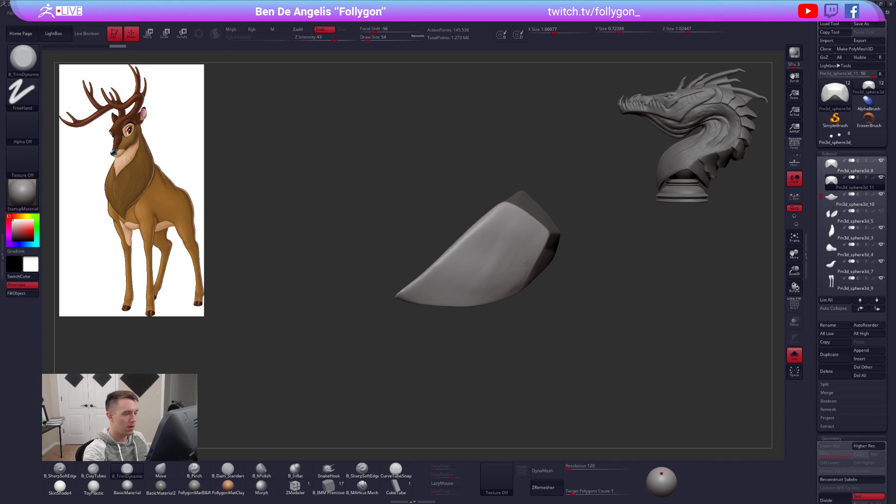
pyautogui.keyDown('ctrl'); pyautogui.keyDown('alt'); pyautogui.moveTo(479, 200); pyautogui.dragTo(602, 304); pyautogui.keyUp('alt'); pyautogui.keyUp('ctrl')
pyautogui.moveTo(585, 296)
pyautogui.mouseDown(button='right')
pyautogui.moveTo(520, 295)
pyautogui.moveTo(547, 292)
pyautogui.moveTo(544, 326)
pyautogui.mouseUp(button='right')
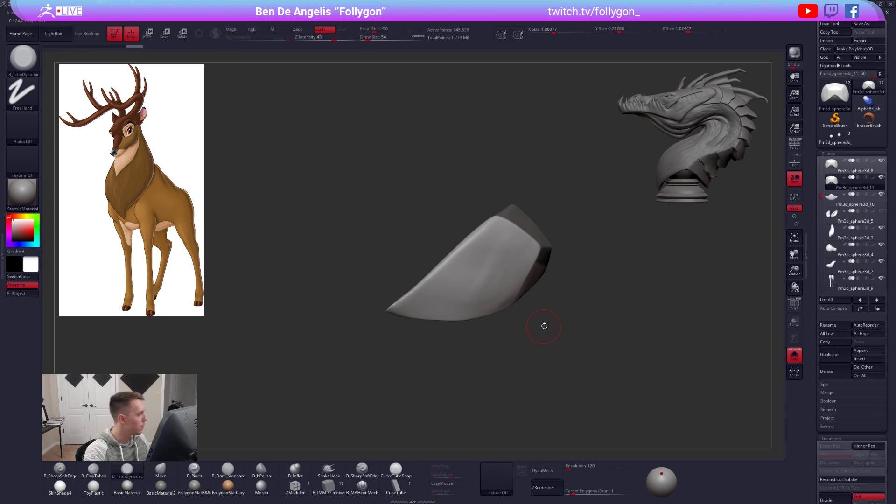
pyautogui.moveTo(668, 345)
pyautogui.mouseDown(button='right')
pyautogui.moveTo(636, 342)
pyautogui.moveTo(626, 360)
pyautogui.moveTo(583, 326)
pyautogui.moveTo(537, 256)
pyautogui.moveTo(626, 246)
pyautogui.mouseUp(button='right')
pyautogui.hotkey('shift', 'f')
pyautogui.hotkey('ctrl', 'w')
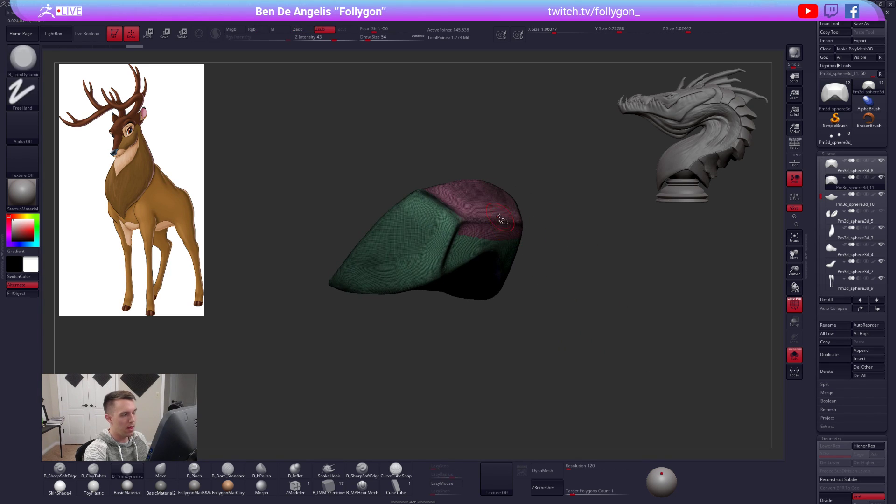
# - Keep only the top polygroup of the duplicate by deleting its hidden geometry, and add an edge loop around its border
pyautogui.keyDown('ctrl'); pyautogui.keyDown('shift'); pyautogui.click(502, 214); pyautogui.keyUp('shift'); pyautogui.keyUp('ctrl')
pyautogui.press('space')
pyautogui.click(563, 223)
pyautogui.hotkey('shift', 'f')
pyautogui.moveTo(520, 186); pyautogui.dragTo(539, 262, button='right')
pyautogui.press('space')
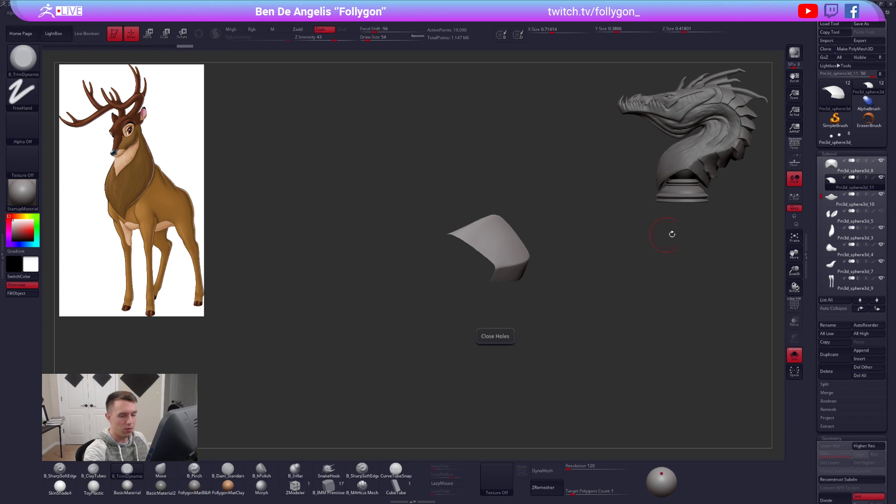
pyautogui.scroll(-5, 833, 301)
pyautogui.click(830, 293)
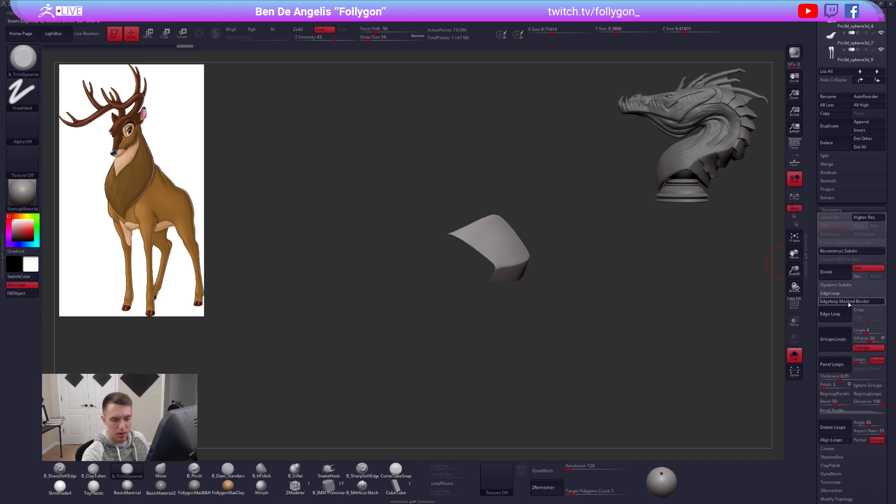
pyautogui.click(835, 310)
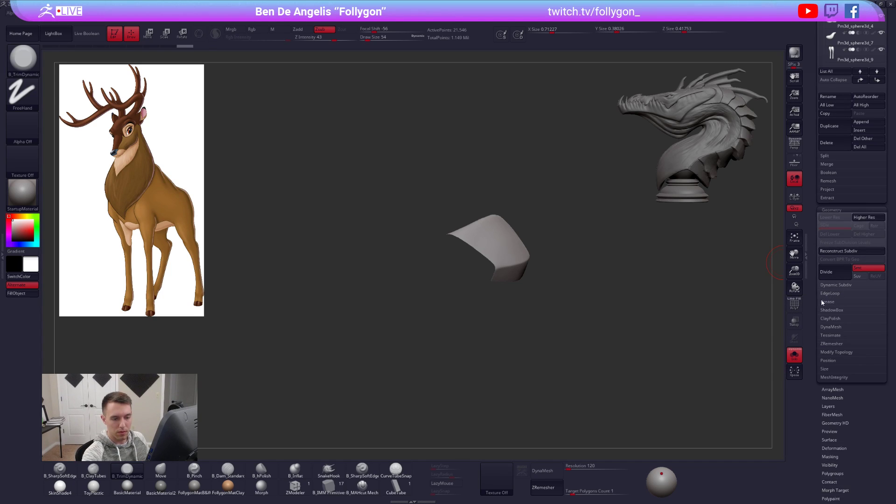
# - Try to move the nose plate's unmasked part along a Transpose line
pyautogui.scroll(5, 820, 395)
pyautogui.press('w')
pyautogui.click(515, 245)
pyautogui.keyDown('shift'); pyautogui.moveTo(550, 261); pyautogui.dragTo(579, 262); pyautogui.keyUp('shift')
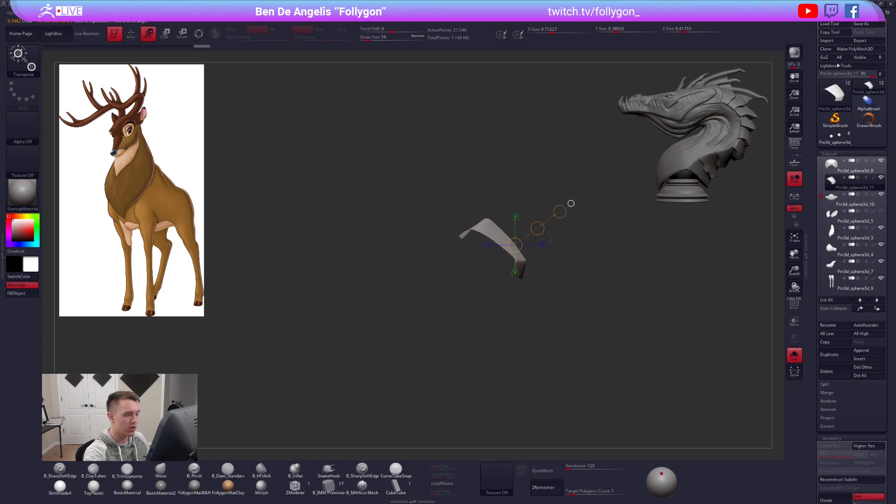
pyautogui.moveTo(537, 228); pyautogui.dragTo(484, 249)
pyautogui.hotkey('ctrl', 'z')
# - Offset the nose plate's border loop with the Transpose move line to extend the shell's edge inward
pyautogui.hotkey('ctrl', 'i')
pyautogui.click(571, 204)
pyautogui.press('e')
pyautogui.moveTo(504, 214); pyautogui.dragTo(475, 213)
pyautogui.hotkey('ctrl', 'i')
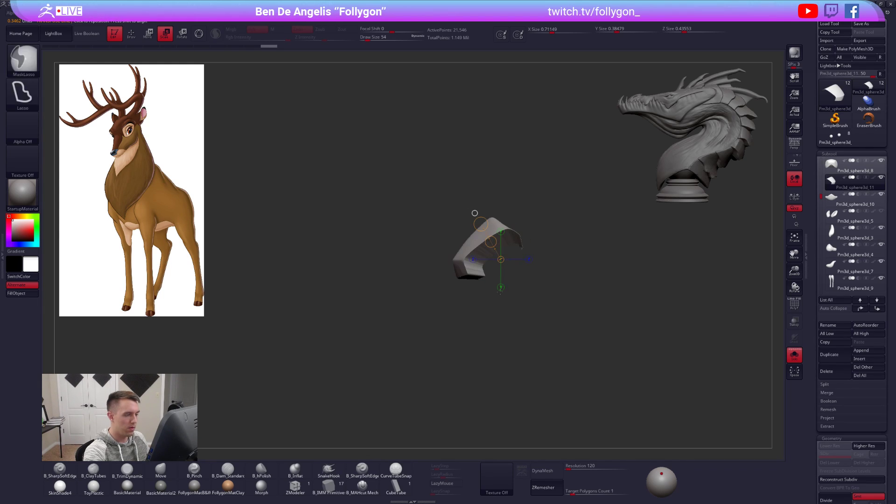
pyautogui.press('w')
pyautogui.hotkey('ctrl', 'z')
pyautogui.hotkey('ctrl', 'z')
pyautogui.moveTo(480, 244); pyautogui.dragTo(524, 304)
pyautogui.press('q')
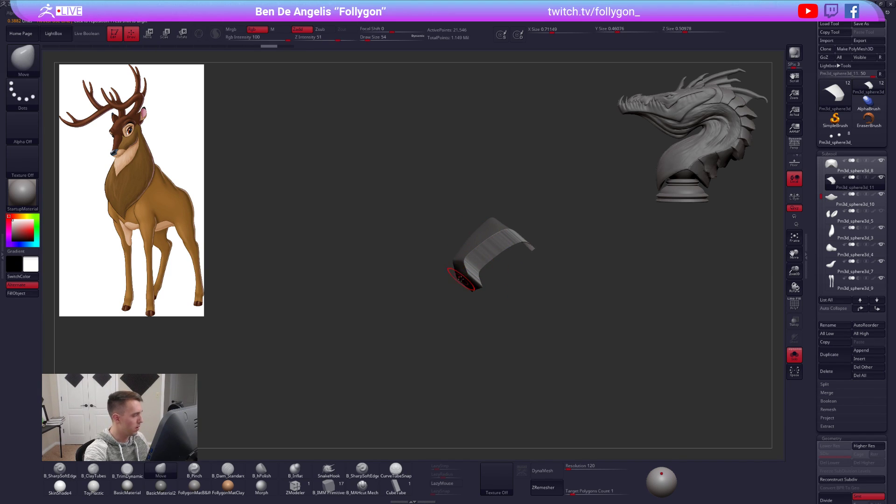
# - Clear the plate's mask, move the plate onto the top of the nose, and test a lasso mask on its sides
pyautogui.keyDown('ctrl'); pyautogui.moveTo(432, 278); pyautogui.dragTo(420, 289); pyautogui.keyUp('ctrl')
pyautogui.press('w')
pyautogui.hotkey('alt', 's')
pyautogui.moveTo(498, 269); pyautogui.dragTo(491, 261)
pyautogui.moveTo(493, 226)
pyautogui.mouseDown()
pyautogui.moveTo(510, 269)
pyautogui.moveTo(498, 250)
pyautogui.mouseUp()
pyautogui.moveTo(451, 285); pyautogui.dragTo(527, 283)
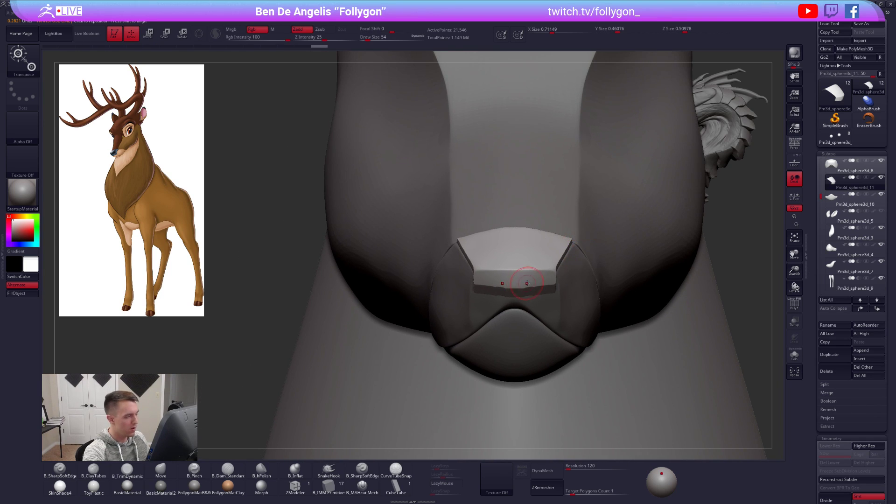
pyautogui.press('q')
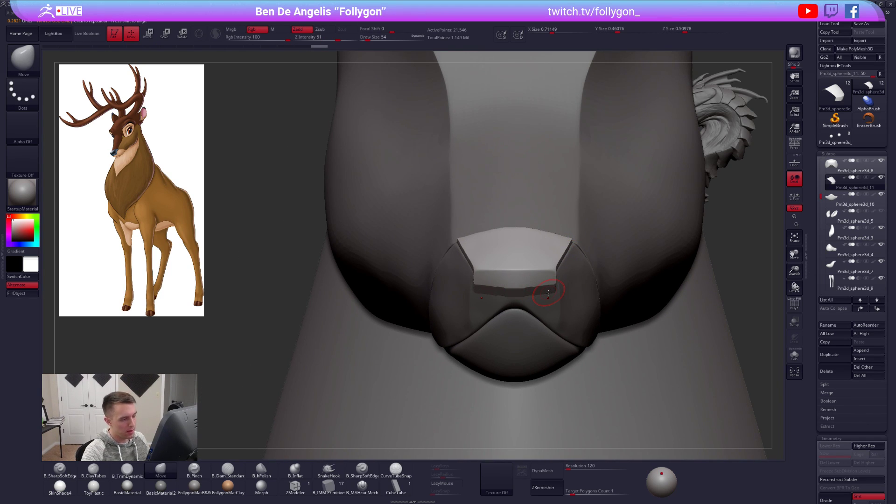
pyautogui.moveTo(563, 233)
pyautogui.keyDown('ctrl'); pyautogui.keyDown('shift'); pyautogui.mouseDown()
pyautogui.moveTo(571, 347)
pyautogui.moveTo(568, 286)
pyautogui.mouseUp(); pyautogui.keyUp('shift'); pyautogui.keyUp('ctrl')
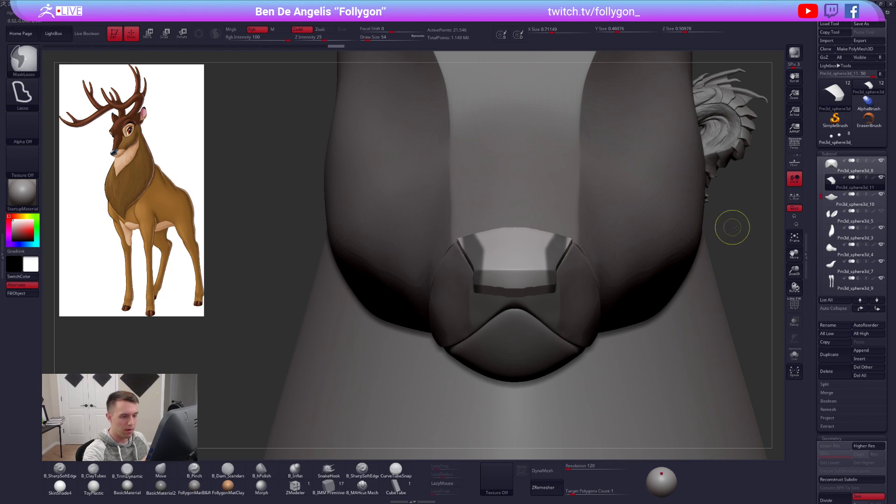
pyautogui.keyDown('ctrl'); pyautogui.moveTo(701, 216); pyautogui.dragTo(717, 276); pyautogui.keyUp('ctrl')
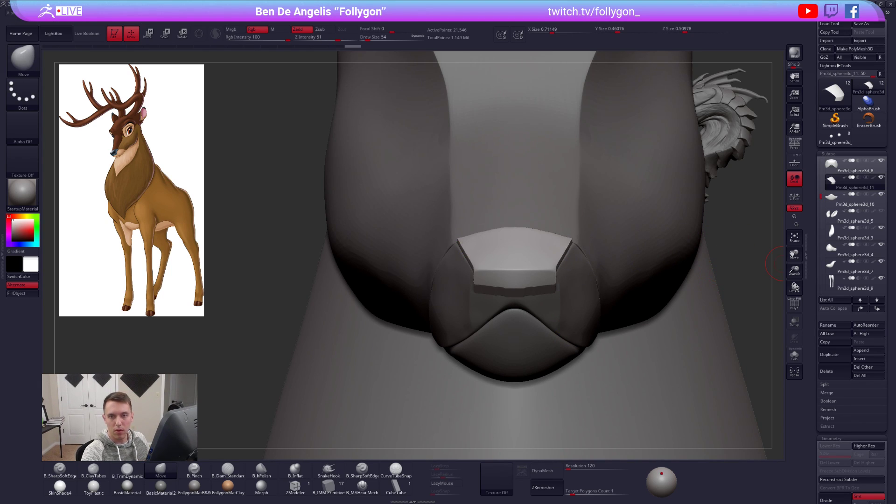
# - Switch to the Photos window to study the stag's nose in the Bambi2preview reference image and return to ZBrush
pyautogui.hotkey('alt', 'Tab')
pyautogui.moveTo(744, 122); pyautogui.dragTo(723, 122)
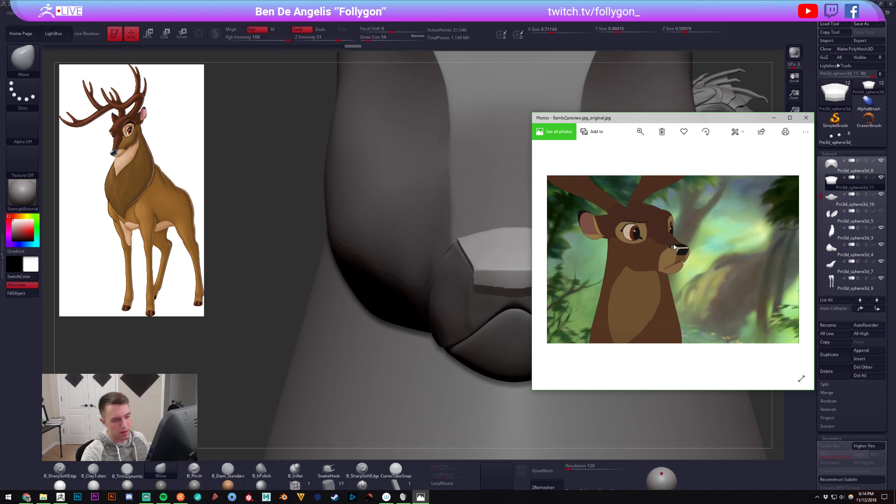
pyautogui.hotkey('alt', 'Tab')
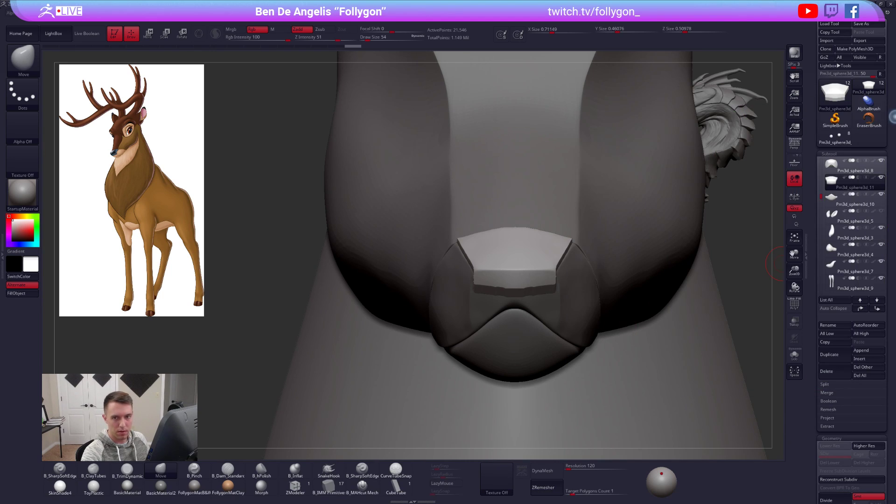
# - Isolate the original nose piece Pm3d_sphere3d_8, delete its lower subdivision levels, and close its open holes
pyautogui.keyDown('alt'); pyautogui.click(548, 259); pyautogui.keyUp('alt')
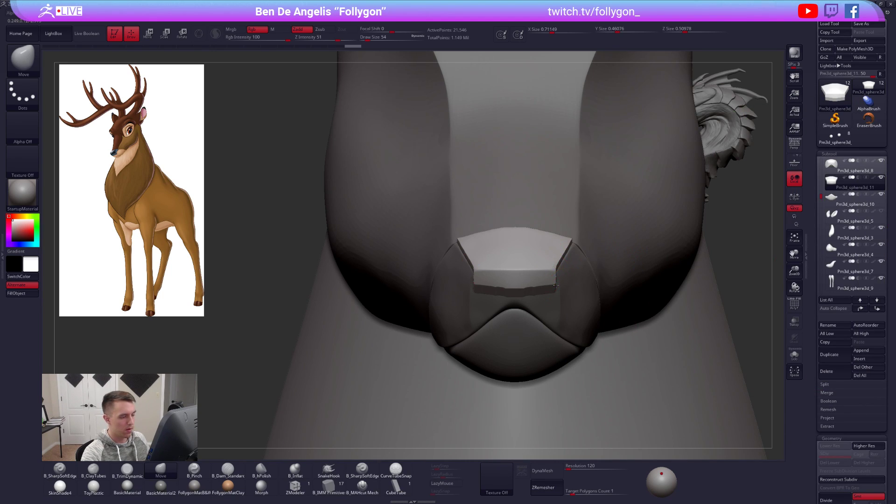
pyautogui.hotkey('ctrl', 'shift', 'f')
pyautogui.hotkey('shift', 'f')
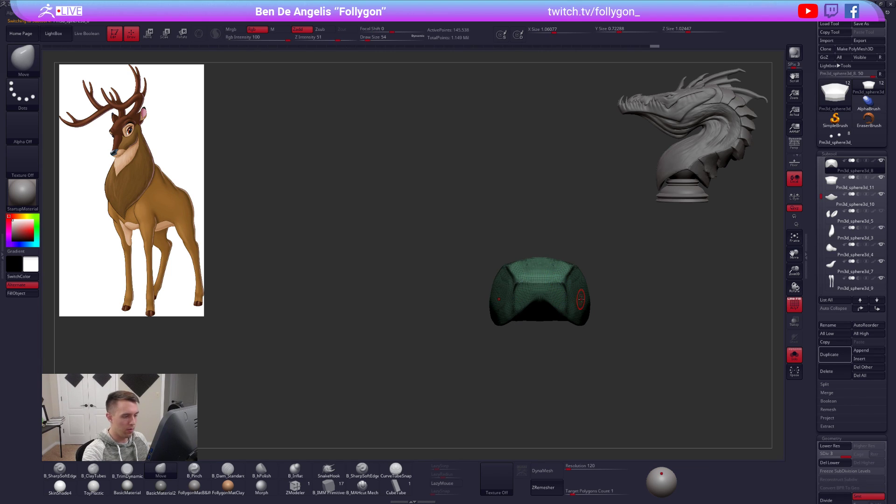
pyautogui.moveTo(606, 299); pyautogui.dragTo(639, 255)
pyautogui.hotkey('shift', 'd')
pyautogui.hotkey('shift', 'd')
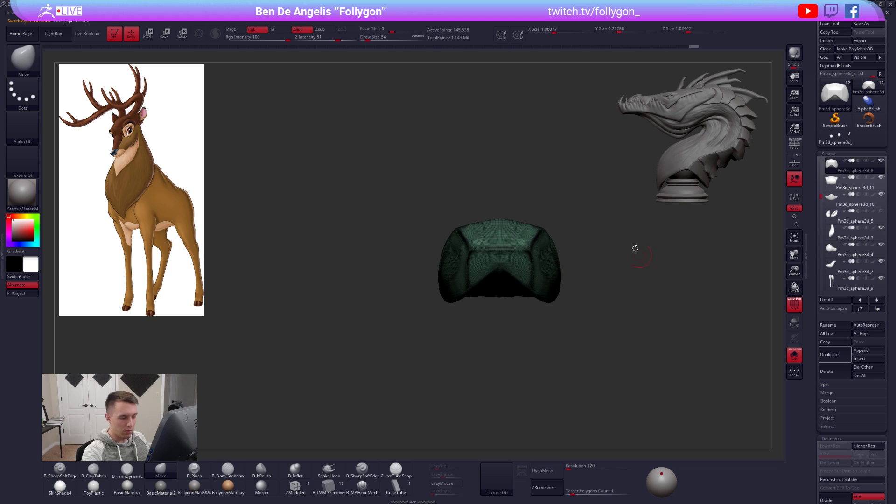
pyautogui.press('space')
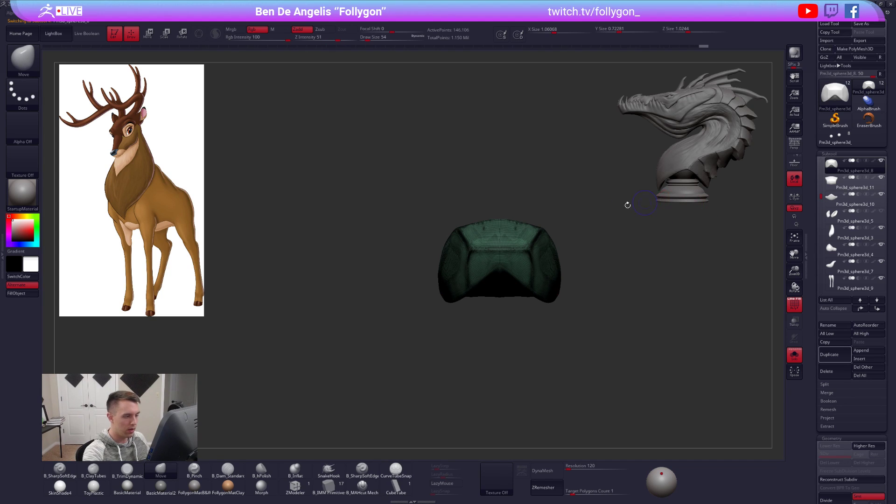
pyautogui.press('f')
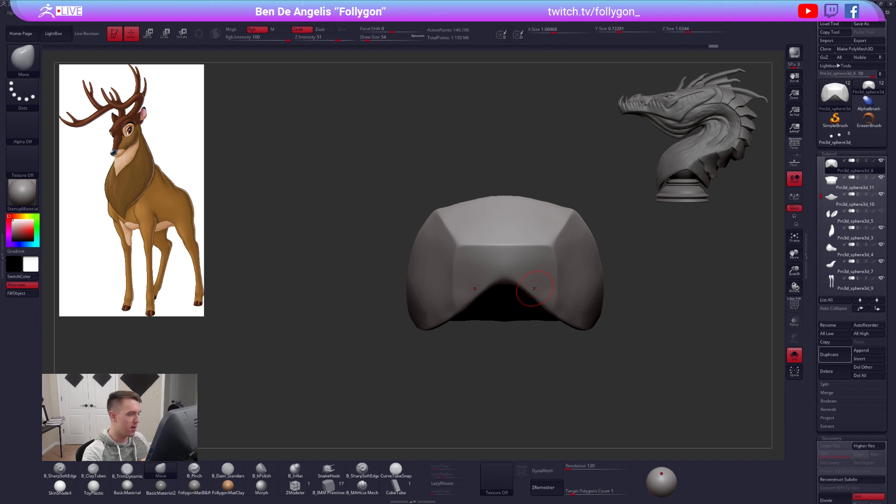
# - Sharpen the ridges of the isolated original nose piece with the B_Pinch brush
pyautogui.moveTo(480, 268)
pyautogui.mouseDown(button='right')
pyautogui.moveTo(472, 244)
pyautogui.moveTo(516, 262)
pyautogui.moveTo(504, 238)
pyautogui.mouseUp(button='right')
pyautogui.press('5')
pyautogui.press('space')
pyautogui.moveTo(502, 239); pyautogui.dragTo(504, 239)
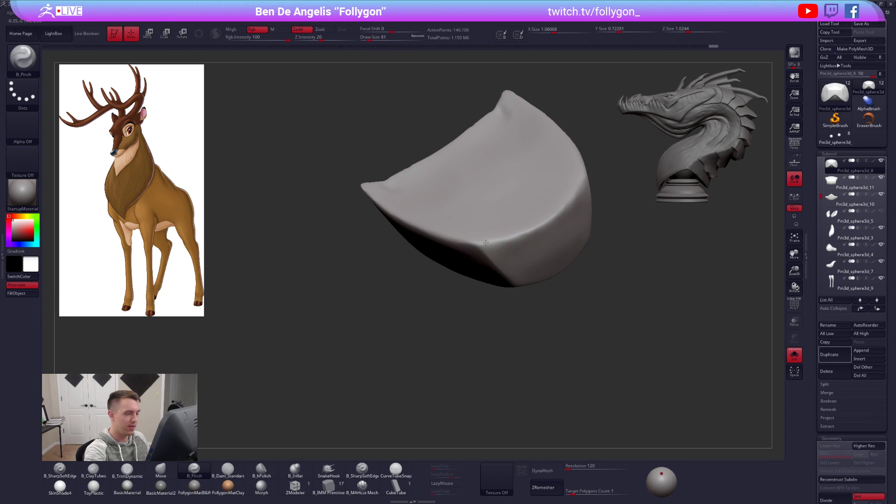
pyautogui.moveTo(530, 239)
pyautogui.mouseDown(button='right')
pyautogui.moveTo(551, 234)
pyautogui.moveTo(536, 210)
pyautogui.moveTo(558, 280)
pyautogui.moveTo(522, 249)
pyautogui.moveTo(549, 232)
pyautogui.mouseUp(button='right')
# - Select and isolate the nose plate, and remesh it with DynaMesh and ZRemesher at a target polygon count of 0.1
pyautogui.keyDown('alt'); pyautogui.click(549, 231); pyautogui.keyUp('alt')
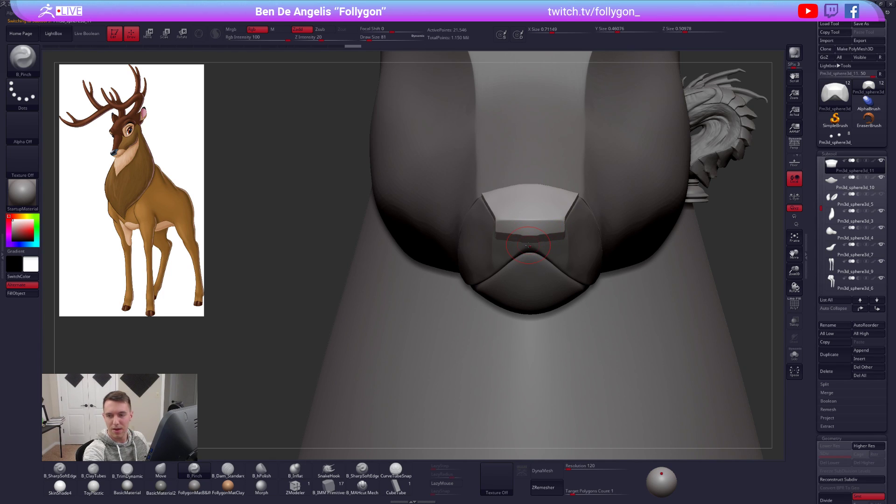
pyautogui.hotkey('alt', 's')
pyautogui.moveTo(531, 211); pyautogui.dragTo(556, 238, button='right')
pyautogui.press('b')
pyautogui.press('m')
pyautogui.press('v')
pyautogui.click(544, 470)
pyautogui.moveTo(522, 246)
pyautogui.keyDown('alt'); pyautogui.mouseDown(button='right')
pyautogui.moveTo(521, 260)
pyautogui.moveTo(485, 252)
pyautogui.moveTo(521, 260)
pyautogui.mouseUp(button='right'); pyautogui.keyUp('alt')
pyautogui.moveTo(574, 491); pyautogui.dragTo(564, 491)
pyautogui.click(555, 474)
pyautogui.click(554, 483)
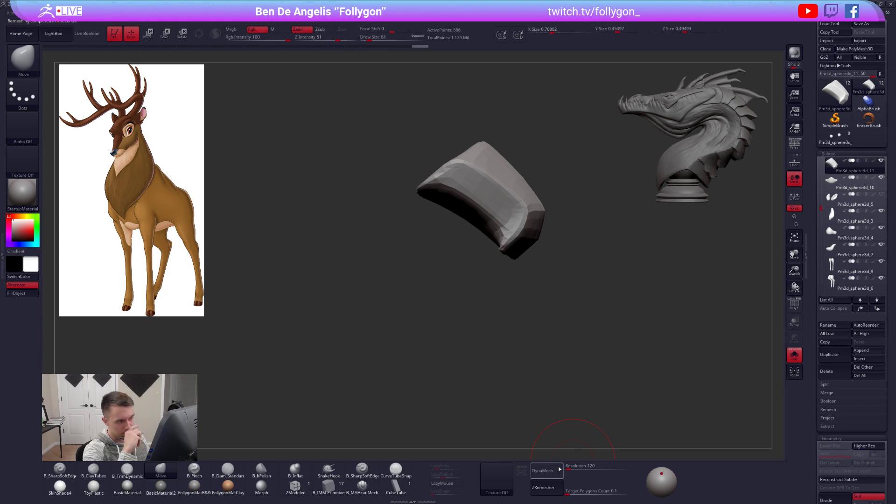
# - Subdivide the remeshed nose plate three times and bring the full stag back into view
pyautogui.hotkey('shift', 'f')
pyautogui.hotkey('ctrl', 'd')
pyautogui.hotkey('ctrl', 'd')
pyautogui.hotkey('ctrl', 'd')
pyautogui.hotkey('shift', 'f')
pyautogui.moveTo(552, 254); pyautogui.dragTo(549, 279, button='right')
pyautogui.hotkey('alt', 's')
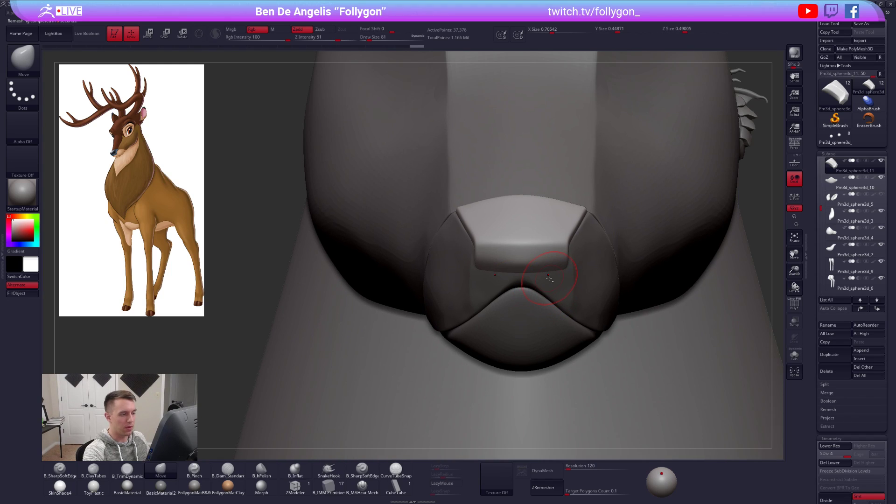
# - Select the original nose piece Pm3d_sphere3d_8 and ZRemesh it at a target polygon count of 0.1
pyautogui.keyDown('alt'); pyautogui.click(584, 277); pyautogui.keyUp('alt')
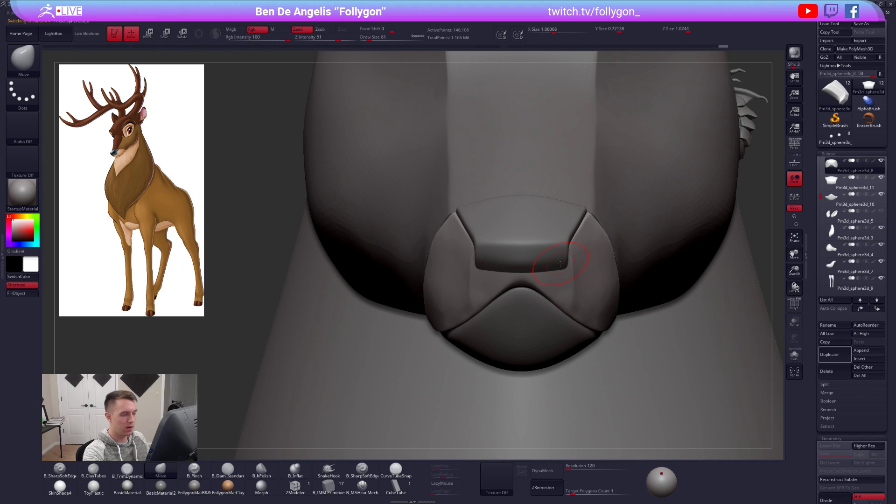
pyautogui.moveTo(573, 492); pyautogui.dragTo(566, 490)
pyautogui.click(563, 487)
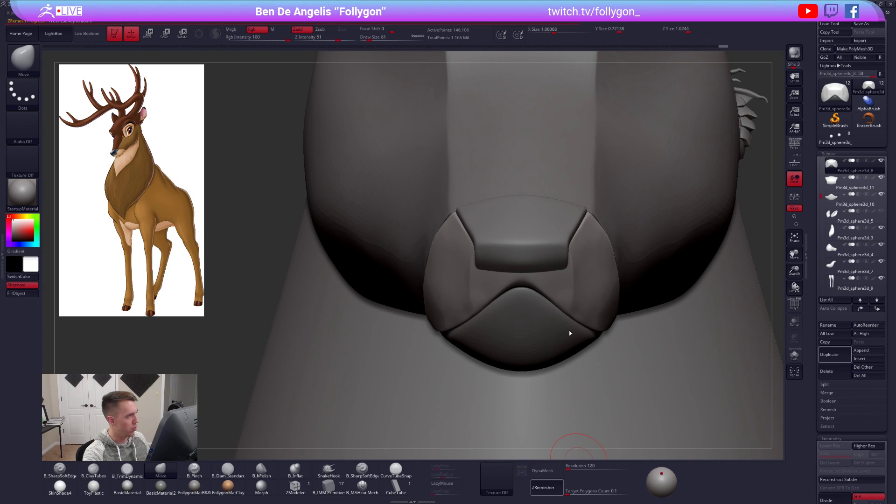
pyautogui.hotkey('alt', 's')
pyautogui.moveTo(564, 253); pyautogui.dragTo(567, 322, button='right')
pyautogui.press('d')
pyautogui.moveTo(567, 322)
pyautogui.keyDown('ctrl'); pyautogui.mouseDown(button='right')
pyautogui.moveTo(563, 247)
pyautogui.moveTo(563, 256)
pyautogui.mouseUp(button='right'); pyautogui.keyUp('ctrl')
# - Reshape the low-poly nose piece around the muzzle with a large Move brush, checking it isolated and in context
pyautogui.hotkey('alt', 's')
pyautogui.press('space')
pyautogui.moveTo(560, 254); pyautogui.dragTo(565, 254)
pyautogui.hotkey('alt', 's')
pyautogui.press('space')
pyautogui.moveTo(565, 254); pyautogui.dragTo(567, 262, button='right')
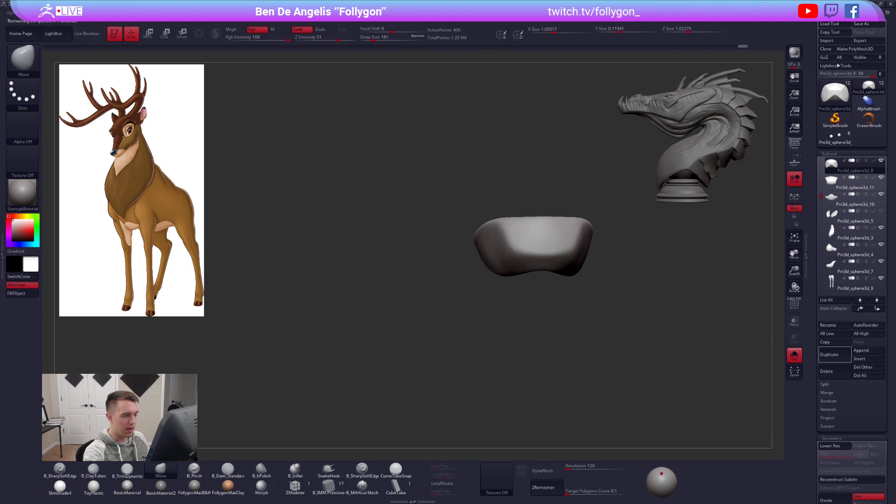
pyautogui.hotkey('alt', 's')
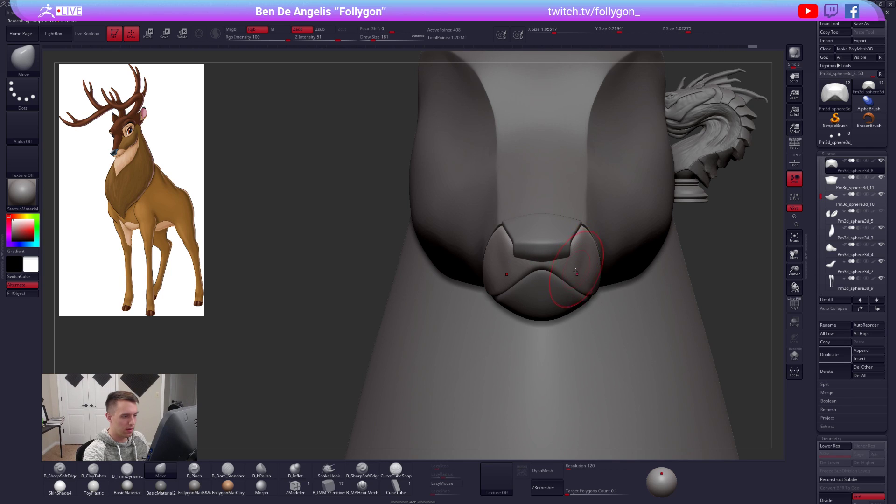
pyautogui.moveTo(576, 262)
pyautogui.mouseDown(button='right')
pyautogui.moveTo(619, 255)
pyautogui.moveTo(578, 253)
pyautogui.mouseUp(button='right')
pyautogui.press('space')
pyautogui.moveTo(576, 252); pyautogui.dragTo(579, 253)
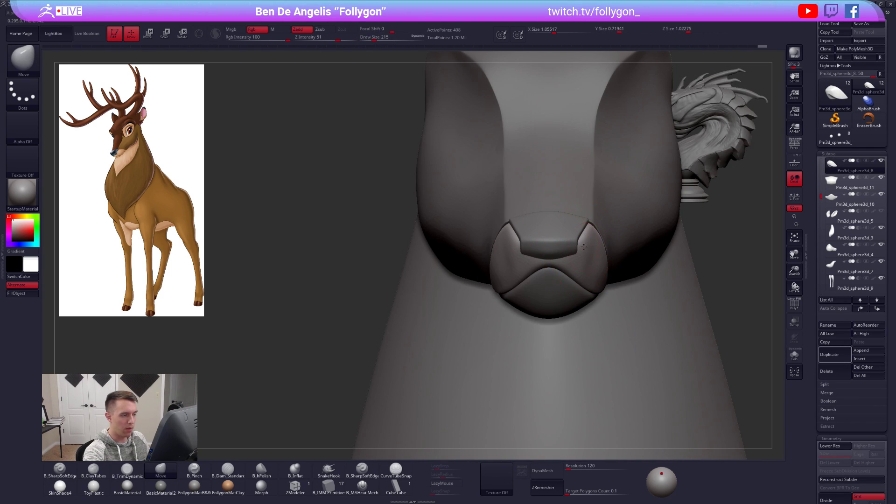
pyautogui.moveTo(579, 253)
pyautogui.mouseDown(button='right')
pyautogui.moveTo(589, 265)
pyautogui.moveTo(552, 275)
pyautogui.mouseUp(button='right')
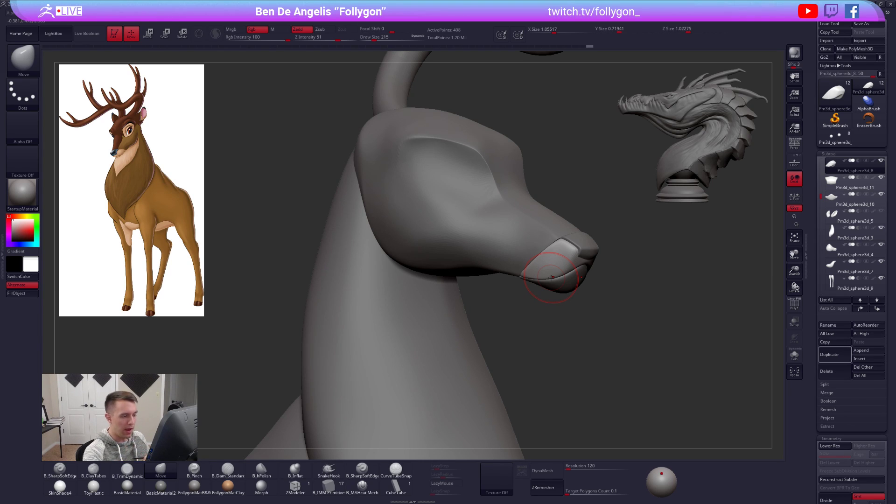
# - Subdivide the nose piece three times and compare its subdivision levels on the muzzle
pyautogui.keyDown('ctrl'); pyautogui.moveTo(560, 257); pyautogui.dragTo(518, 262, button='right'); pyautogui.keyUp('ctrl')
pyautogui.hotkey('ctrl', 'd')
pyautogui.hotkey('ctrl', 'd')
pyautogui.hotkey('ctrl', 'd')
pyautogui.press('space')
pyautogui.hotkey('shift', 's')
pyautogui.hotkey('shift', 'd')
pyautogui.moveTo(592, 256)
pyautogui.keyDown('alt'); pyautogui.mouseDown(button='right')
pyautogui.moveTo(548, 260)
pyautogui.moveTo(553, 254)
pyautogui.mouseUp(button='right'); pyautogui.keyUp('alt')
pyautogui.hotkey('shift', 'd')
pyautogui.hotkey('shift', 's')
# - Touch up the side of the nose piece with the ClayTubes brush
pyautogui.press('b')
pyautogui.press('c')
pyautogui.press('t')
pyautogui.moveTo(545, 273); pyautogui.dragTo(546, 274)
pyautogui.press('space')
pyautogui.moveTo(546, 275); pyautogui.dragTo(562, 273)
# - Adjust the nose piece's rear edge along the muzzle with the Move brush at subdivision level 3
pyautogui.press('b')
pyautogui.press('m')
pyautogui.press('v')
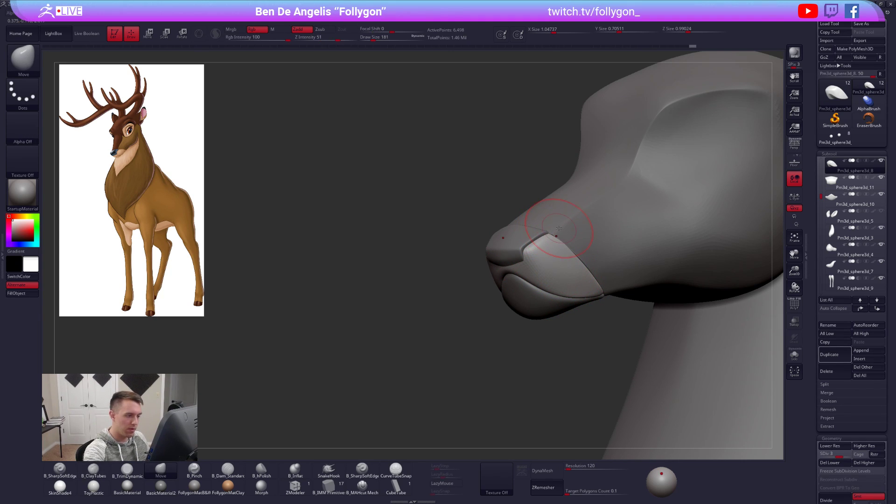
pyautogui.moveTo(586, 257); pyautogui.dragTo(586, 256)
pyautogui.press('space')
pyautogui.moveTo(586, 255); pyautogui.dragTo(588, 255)
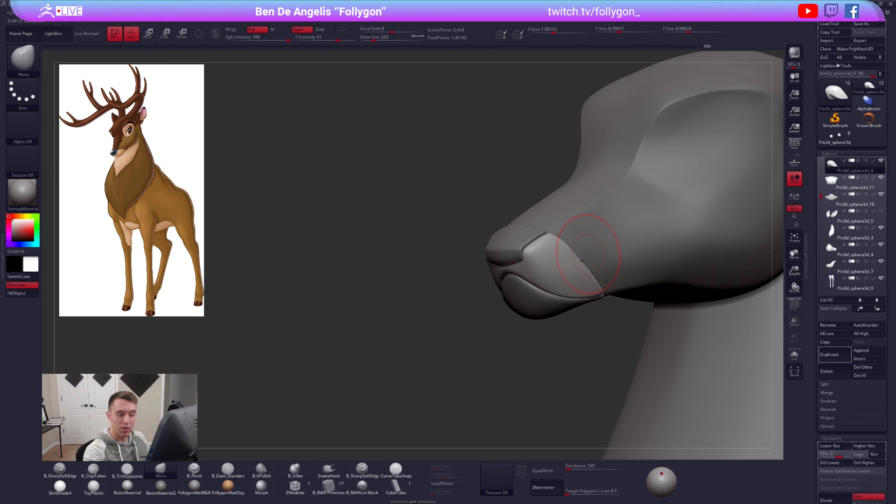
pyautogui.moveTo(532, 268); pyautogui.dragTo(582, 255, button='right')
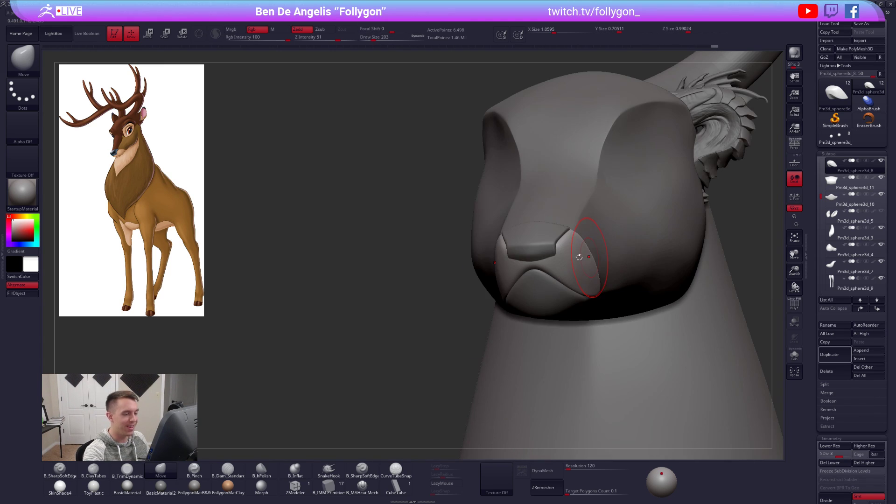
# - Raise the nose piece to subdivision level 4 and refine its sides beside the nose plate with the Move brush
pyautogui.press('d')
pyautogui.press('space')
pyautogui.moveTo(569, 250); pyautogui.dragTo(565, 248)
pyautogui.keyDown('shift'); pyautogui.moveTo(565, 247); pyautogui.dragTo(572, 244, button='right'); pyautogui.keyUp('shift')
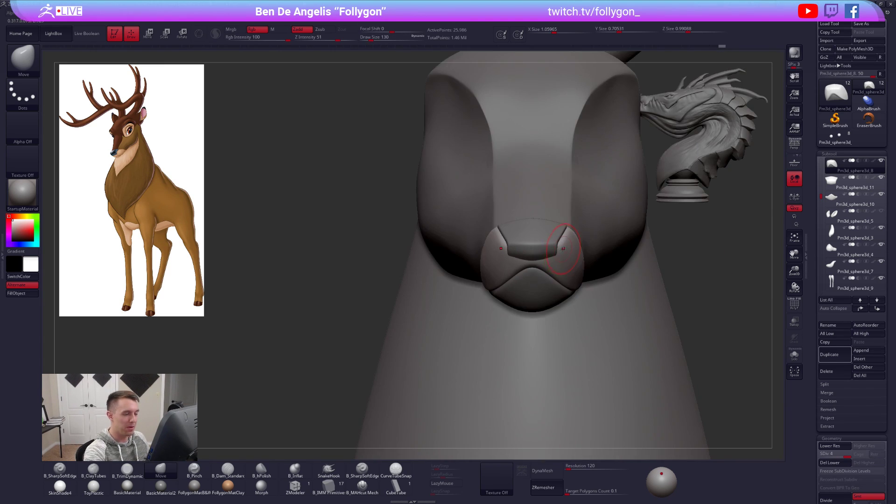
pyautogui.press('space')
pyautogui.moveTo(564, 246); pyautogui.dragTo(554, 260)
pyautogui.moveTo(554, 260)
pyautogui.keyDown('shift'); pyautogui.mouseDown(button='right')
pyautogui.moveTo(511, 259)
pyautogui.moveTo(559, 237)
pyautogui.mouseUp(button='right'); pyautogui.keyUp('shift')
# - Isolate the nose piece, pinch its upper side ridge with B_Pinch, and bring it to subdivision level 5
pyautogui.hotkey('alt', 's')
pyautogui.press('5')
pyautogui.press('space')
pyautogui.moveTo(574, 228); pyautogui.dragTo(572, 227)
pyautogui.press('d')
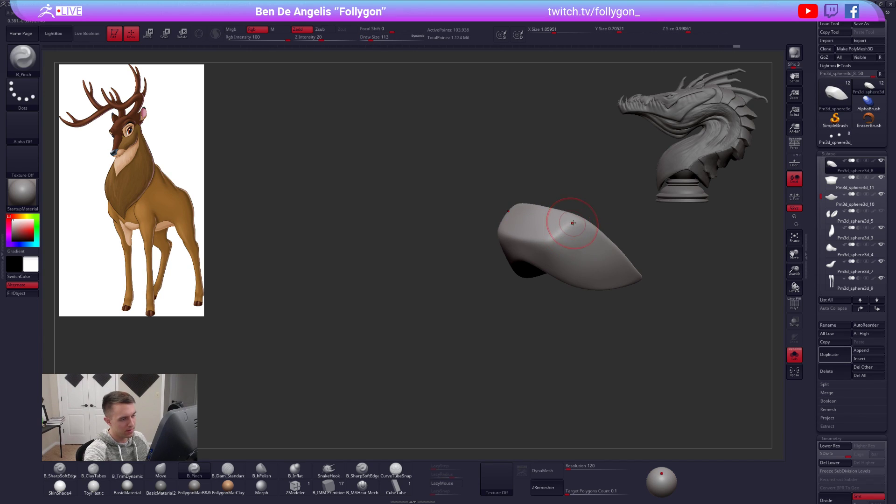
pyautogui.hotkey('alt', 's')
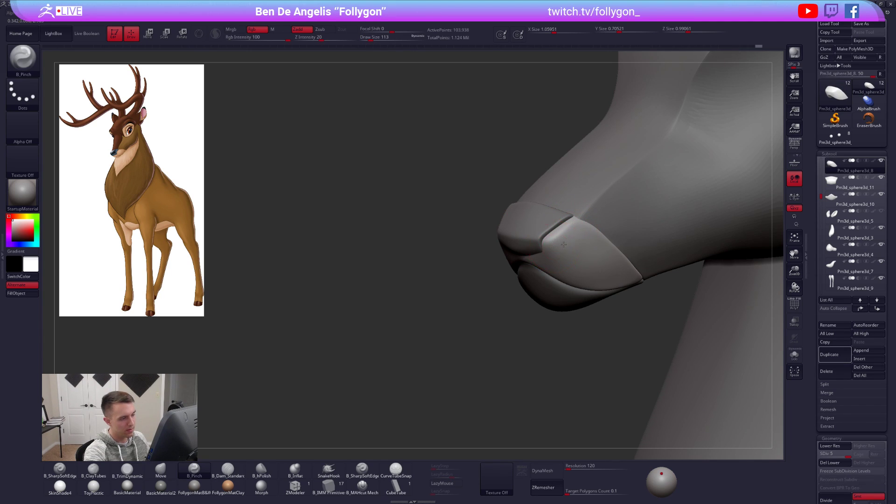
# - Pinch the front ridge of the isolated nose piece with a larger B_Pinch brush and return to the full model
pyautogui.moveTo(563, 245); pyautogui.dragTo(601, 244, button='right')
pyautogui.hotkey('alt', 's')
pyautogui.press('s')
pyautogui.moveTo(519, 246); pyautogui.dragTo(521, 245)
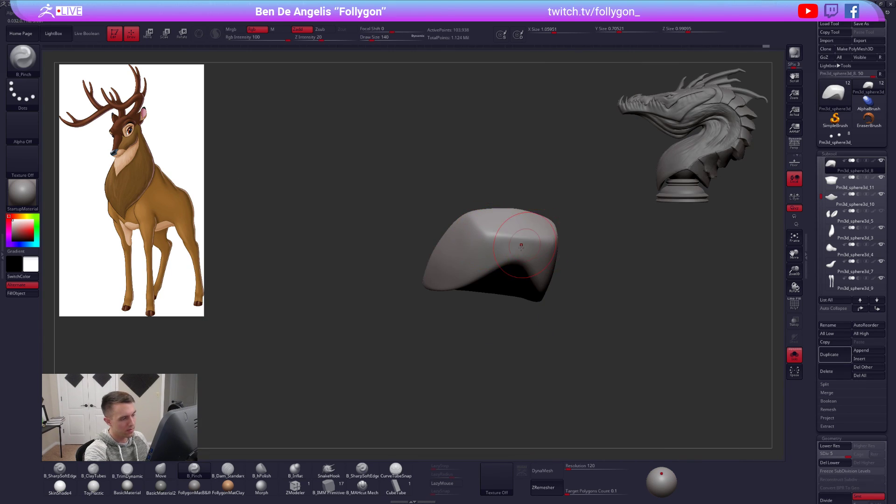
pyautogui.hotkey('alt', 's')
pyautogui.keyDown('shift'); pyautogui.moveTo(521, 245); pyautogui.dragTo(540, 241, button='right'); pyautogui.keyUp('shift')
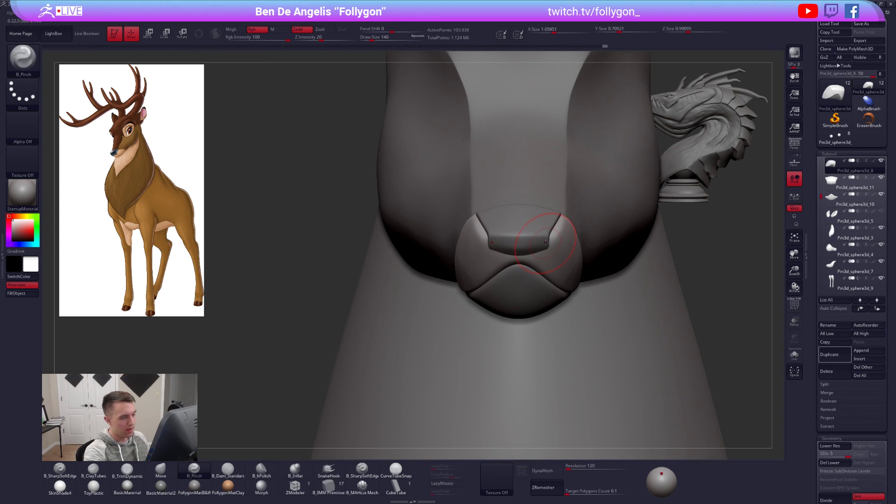
# - Select the nose plate, drop it to subdivision level 1, and reshape its side and lower corners with the Move brush
pyautogui.keyDown('alt'); pyautogui.click(544, 241); pyautogui.keyUp('alt')
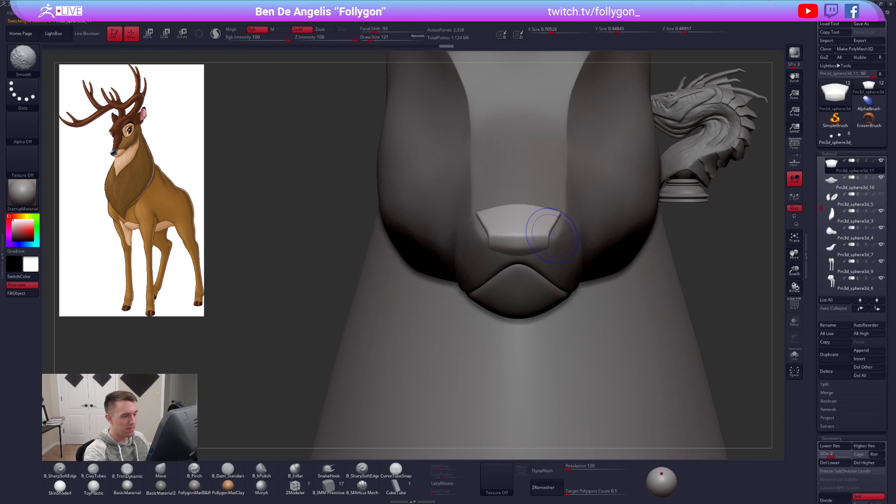
pyautogui.rightClick(577, 227)
pyautogui.click(595, 287)
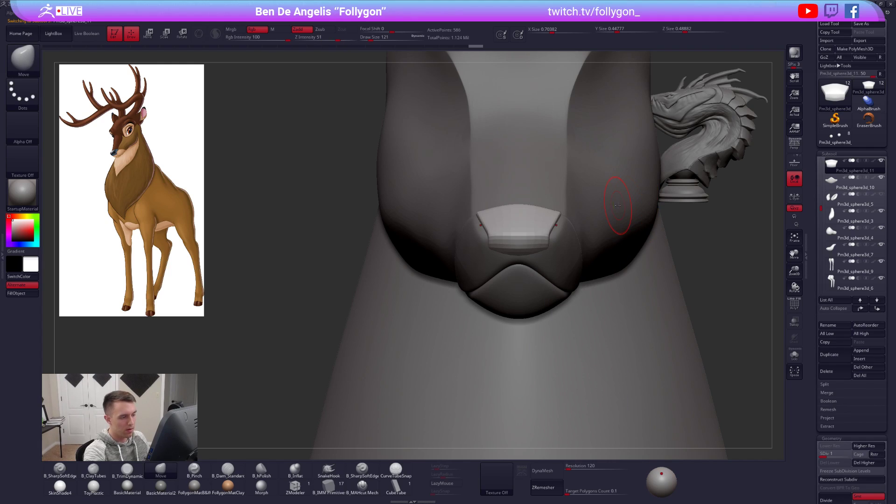
pyautogui.moveTo(547, 233); pyautogui.dragTo(553, 236)
pyautogui.moveTo(548, 245); pyautogui.dragTo(549, 248)
pyautogui.moveTo(551, 225)
pyautogui.mouseDown(button='right')
pyautogui.moveTo(551, 258)
pyautogui.moveTo(537, 269)
pyautogui.mouseUp(button='right')
pyautogui.moveTo(552, 223); pyautogui.dragTo(553, 223)
pyautogui.moveTo(552, 223); pyautogui.dragTo(562, 248, button='right')
# - Toggle AccuCurve mode for the Move brush and raise the nose plate to subdivision level 4
pyautogui.press('space')
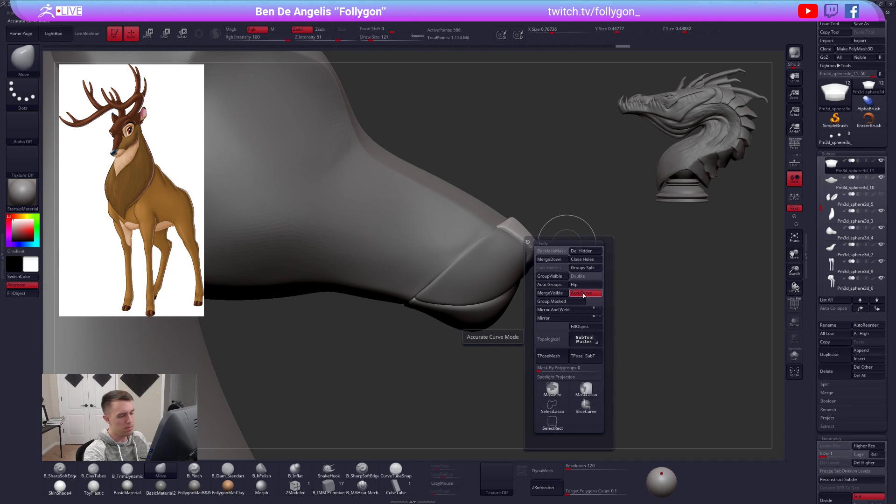
pyautogui.click(583, 293)
pyautogui.press('d')
pyautogui.press('d')
pyautogui.press('d')
pyautogui.moveTo(539, 273)
pyautogui.mouseDown(button='right')
pyautogui.moveTo(511, 277)
pyautogui.moveTo(517, 252)
pyautogui.mouseUp(button='right')
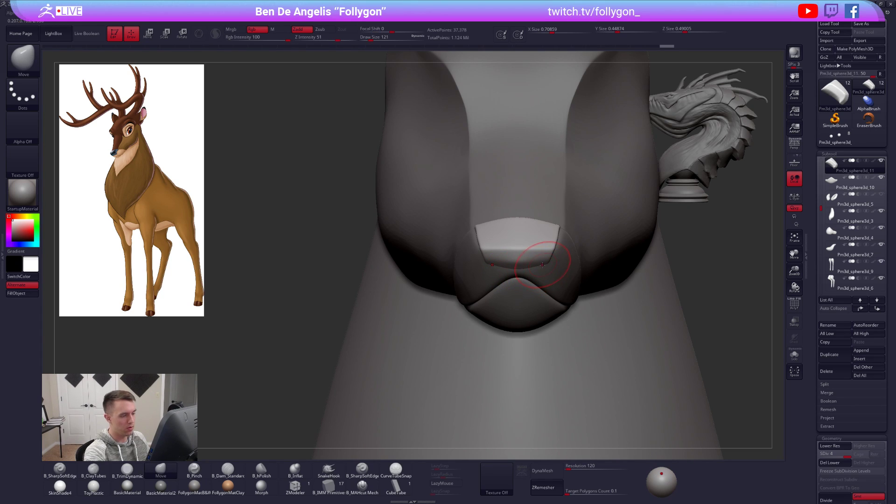
# - Isolate the nose plate, reduce the brush size to 81, and delete the plate's lower subdivision levels
pyautogui.moveTo(542, 265)
pyautogui.mouseDown(button='right')
pyautogui.moveTo(545, 275)
pyautogui.moveTo(524, 258)
pyautogui.mouseUp(button='right')
pyautogui.hotkey('alt', 's')
pyautogui.moveTo(470, 237)
pyautogui.keyDown('ctrl'); pyautogui.mouseDown()
pyautogui.moveTo(526, 329)
pyautogui.moveTo(586, 310)
pyautogui.moveTo(580, 294)
pyautogui.mouseUp(); pyautogui.keyUp('ctrl')
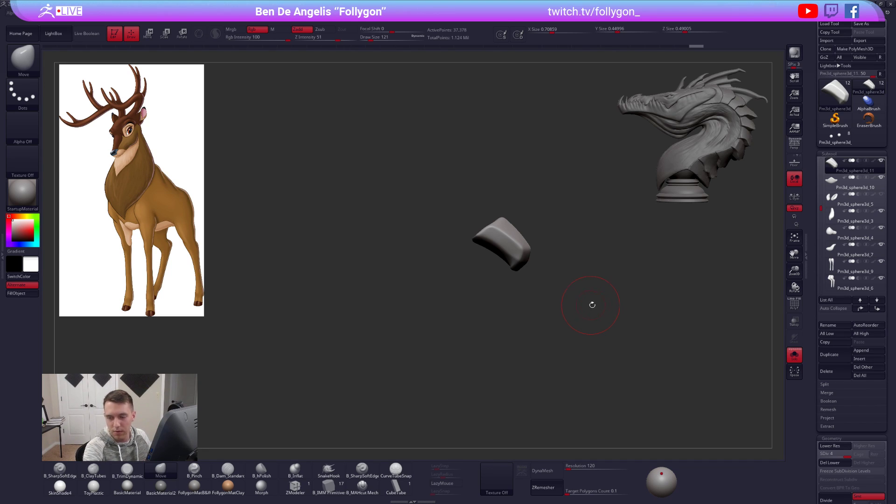
pyautogui.moveTo(533, 262)
pyautogui.keyDown('ctrl'); pyautogui.mouseDown(button='right')
pyautogui.moveTo(528, 283)
pyautogui.moveTo(563, 261)
pyautogui.mouseUp(button='right'); pyautogui.keyUp('ctrl')
pyautogui.press('space')
pyautogui.moveTo(561, 252); pyautogui.dragTo(559, 252)
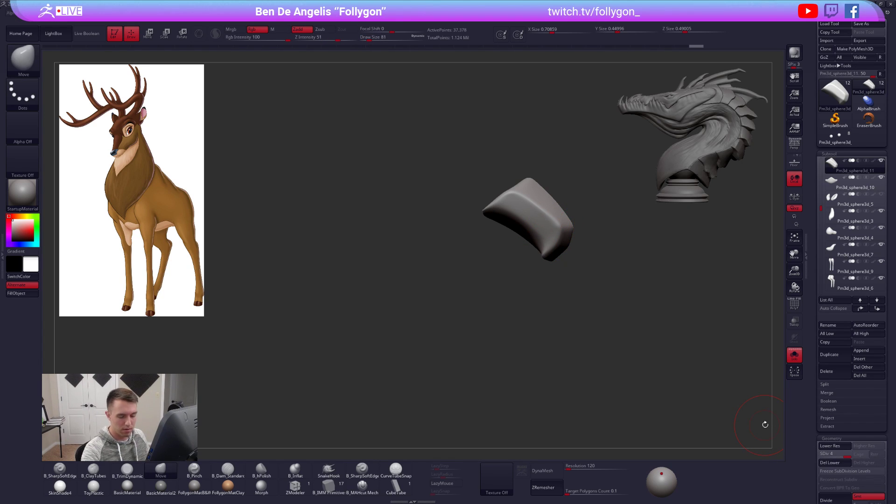
pyautogui.click(829, 454)
# - Hide the polygroup on the nose plate's underside and delete the hidden geometry
pyautogui.hotkey('shift', 'f')
pyautogui.keyDown('ctrl'); pyautogui.keyDown('shift'); pyautogui.click(555, 207); pyautogui.keyUp('shift'); pyautogui.keyUp('ctrl')
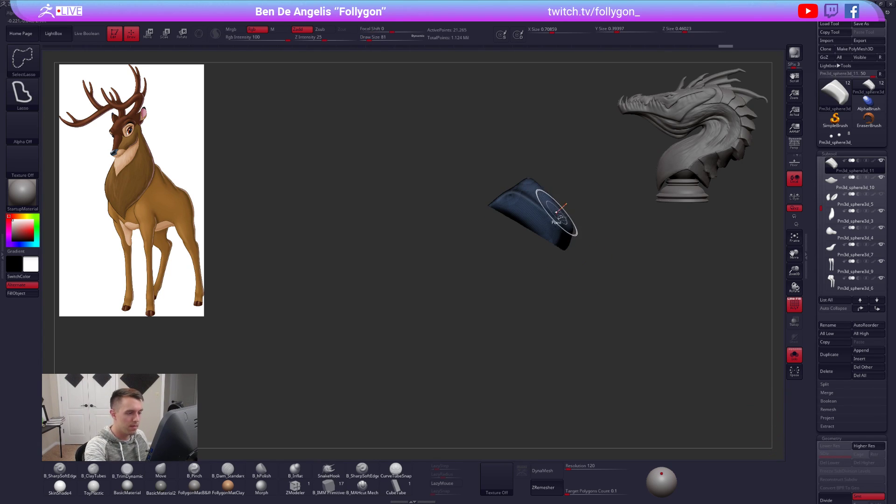
pyautogui.press('1')
pyautogui.click(606, 211)
pyautogui.hotkey('shift', 'f')
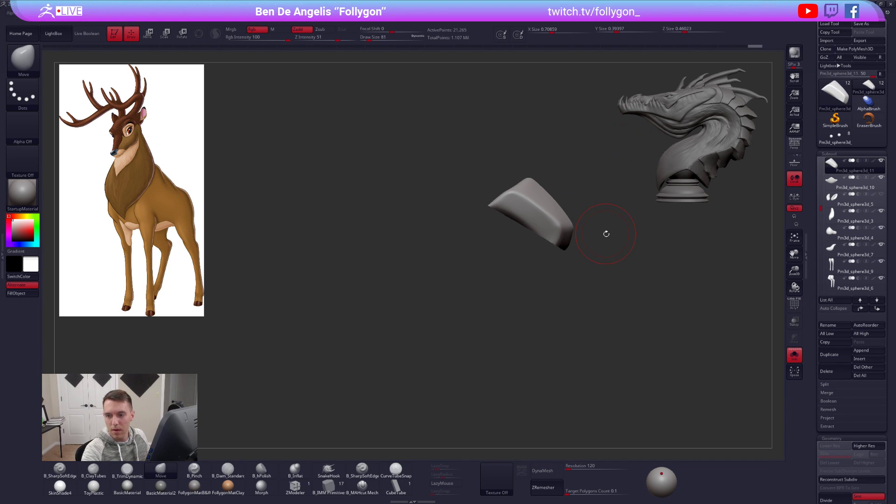
# - Close the open holes of the nose plate and check it against the full muzzle
pyautogui.press('1')
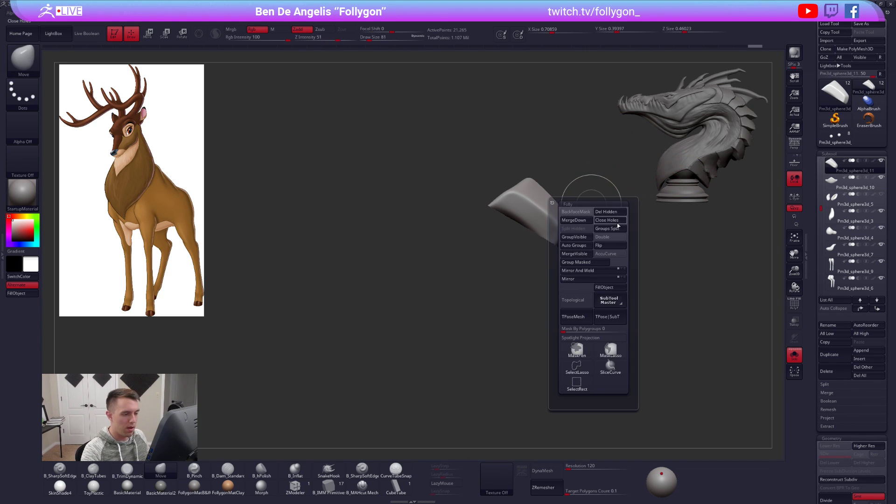
pyautogui.click(578, 298)
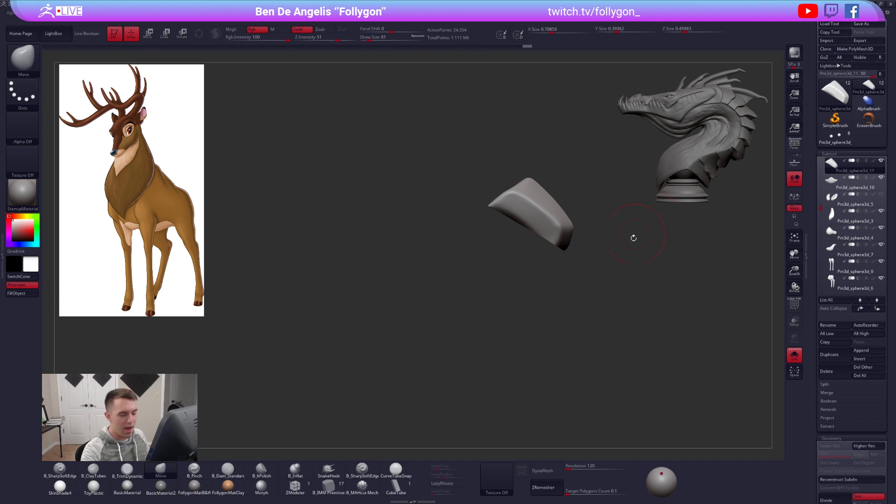
pyautogui.moveTo(517, 237); pyautogui.dragTo(502, 210)
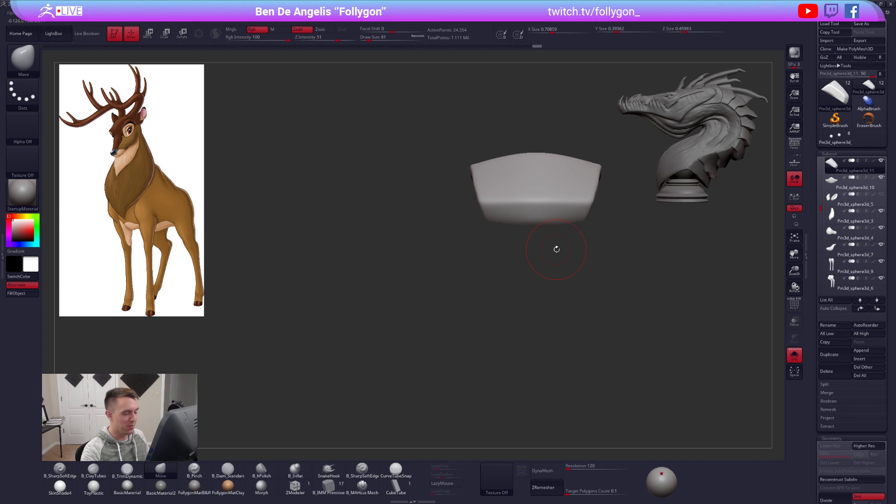
pyautogui.hotkey('alt', 's')
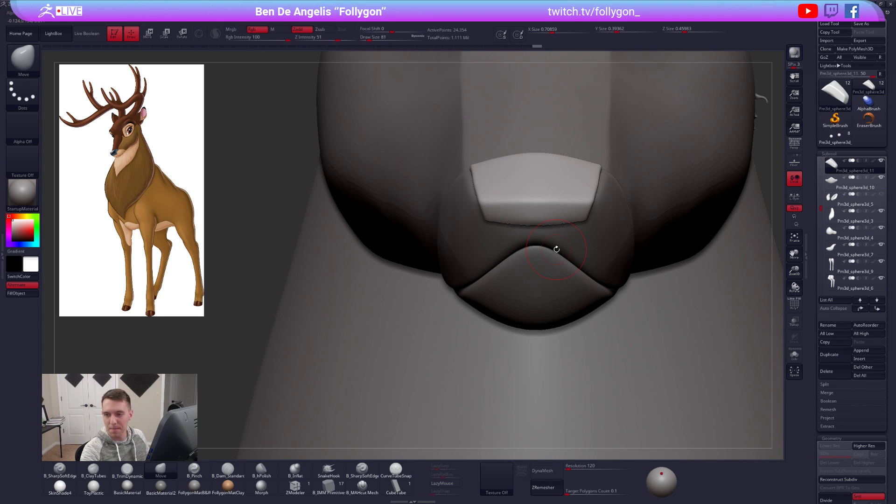
# - Sharpen the nose plate's corners and edges with a small B_Pinch brush
pyautogui.hotkey('alt', 's')
pyautogui.moveTo(558, 200)
pyautogui.mouseDown(button='right')
pyautogui.moveTo(551, 211)
pyautogui.moveTo(565, 198)
pyautogui.mouseUp(button='right')
pyautogui.press('5')
pyautogui.press('space')
pyautogui.moveTo(573, 196); pyautogui.dragTo(570, 196)
pyautogui.hotkey('alt', 's')
pyautogui.moveTo(581, 201)
pyautogui.mouseDown(button='right')
pyautogui.moveTo(603, 187)
pyautogui.moveTo(583, 237)
pyautogui.moveTo(566, 215)
pyautogui.mouseUp(button='right')
pyautogui.hotkey('alt', 's')
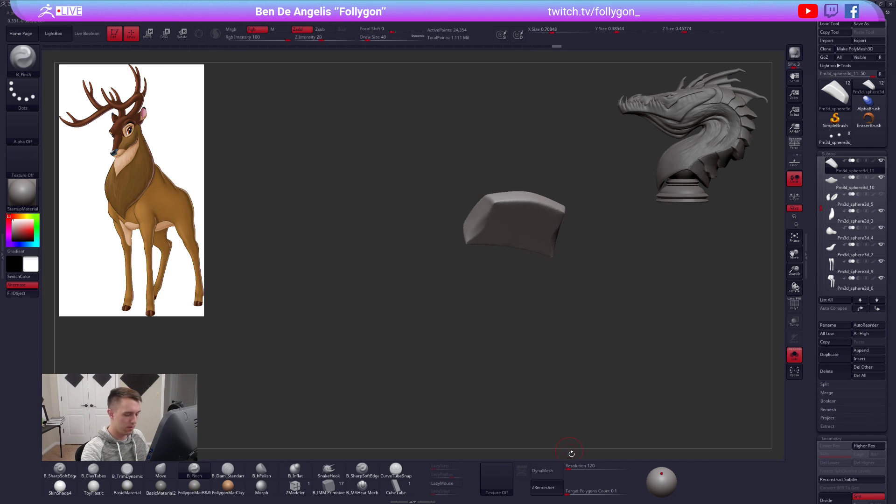
# - DynaMesh the nose plate at resolution 224 and show the full model again
pyautogui.click(579, 466)
pyautogui.write('222')
pyautogui.click(542, 470)
pyautogui.moveTo(536, 297); pyautogui.dragTo(538, 255, button='right')
pyautogui.hotkey('alt', 's')
# - Adjust the nose plate's lower front edge with the Move brush at draw size 104
pyautogui.press('b')
pyautogui.press('m')
pyautogui.press('v')
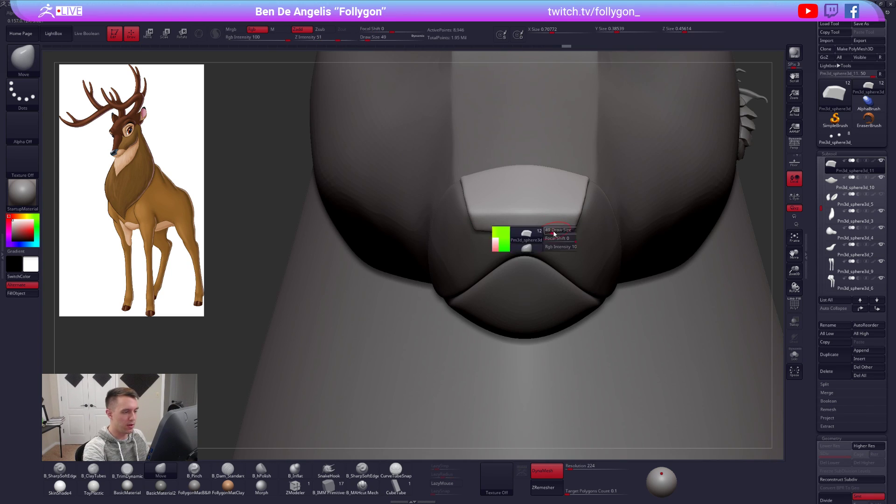
pyautogui.press('s')
pyautogui.click(534, 232)
pyautogui.press('s')
pyautogui.click(534, 232)
pyautogui.moveTo(533, 232); pyautogui.dragTo(551, 229, button='right')
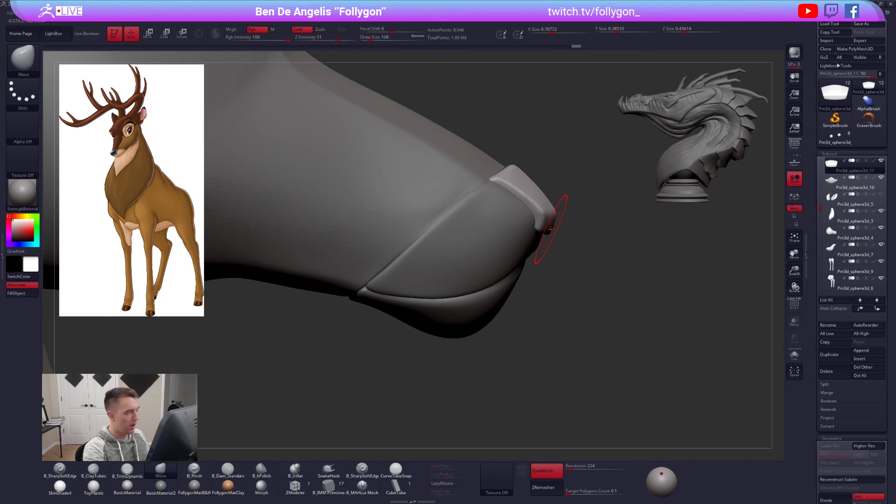
# - Mask all but the nose plate's lower edge and extend that edge downward with the Transpose move line
pyautogui.hotkey('alt', 's')
pyautogui.moveTo(550, 229)
pyautogui.keyDown('ctrl'); pyautogui.mouseDown()
pyautogui.moveTo(495, 259)
pyautogui.moveTo(551, 219)
pyautogui.moveTo(526, 272)
pyautogui.mouseUp(); pyautogui.keyUp('ctrl')
pyautogui.keyDown('ctrl'); pyautogui.click(566, 250); pyautogui.keyUp('ctrl')
pyautogui.press('w')
pyautogui.hotkey('alt', 's')
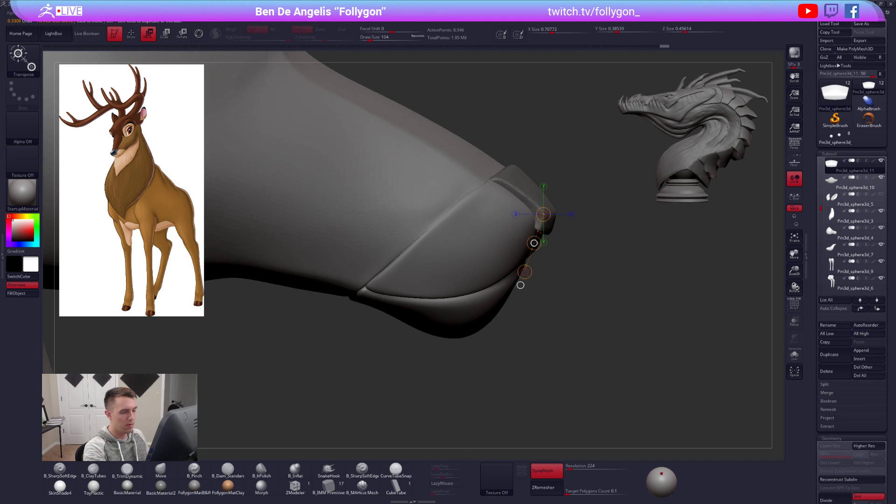
pyautogui.moveTo(528, 252); pyautogui.dragTo(544, 260, button='right')
pyautogui.moveTo(543, 285); pyautogui.dragTo(543, 273)
pyautogui.press('q')
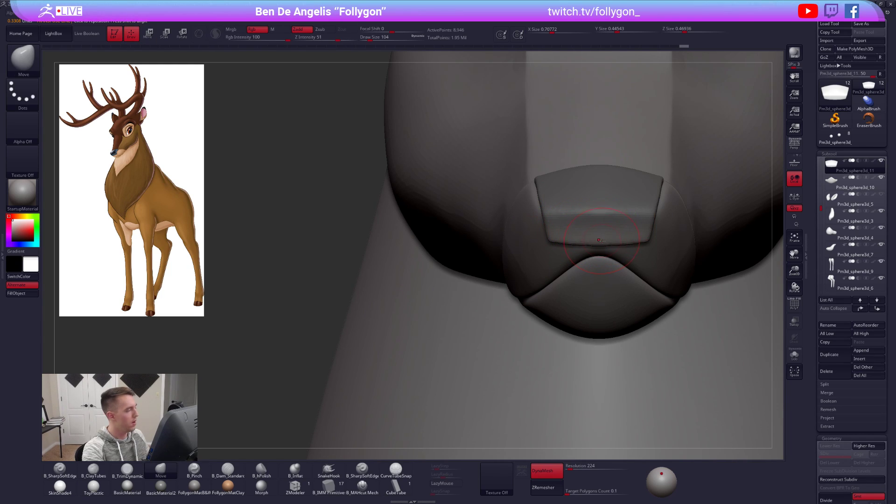
# - Compare the head's side profile with the reference picture Bambi2preview.jpg_original.jpg in Photos
pyautogui.moveTo(601, 240); pyautogui.dragTo(600, 262, button='right')
pyautogui.scroll(-5, 594, 234)
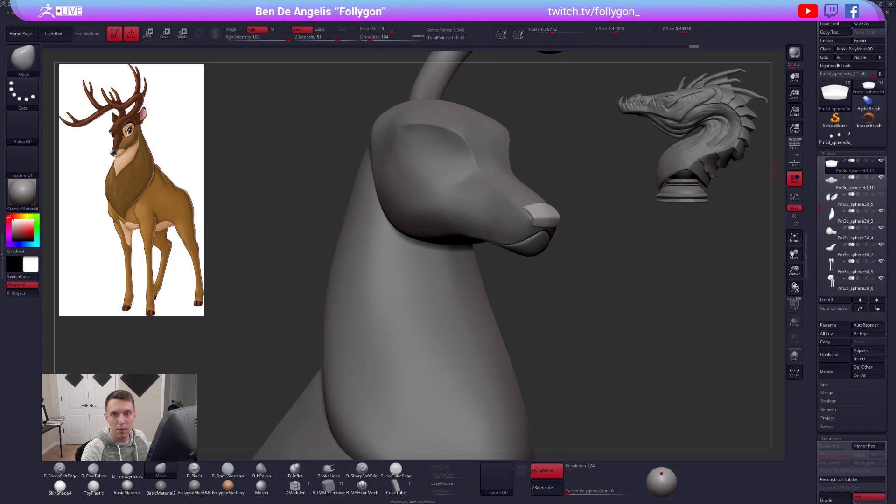
pyautogui.hotkey('alt', 'Tab')
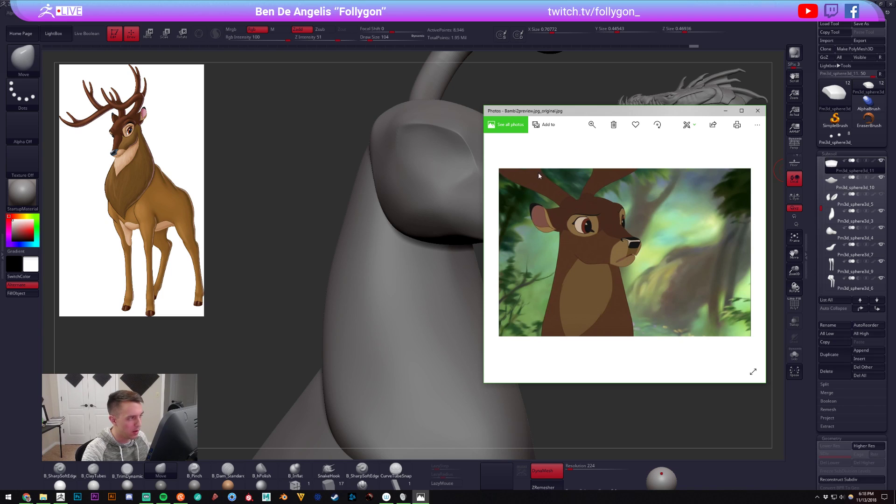
pyautogui.moveTo(637, 115); pyautogui.dragTo(699, 110)
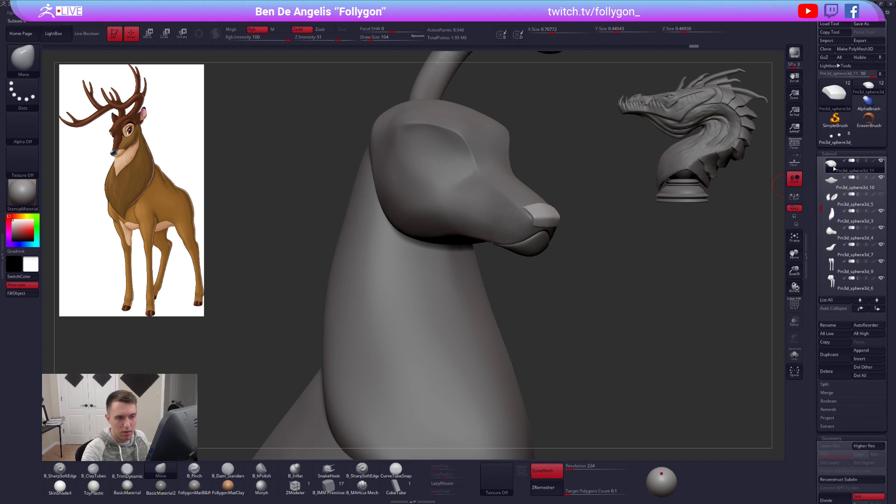
# - Show all subtools in ZBrush, hide just the eyes and select the muzzle subtool
pyautogui.keyDown('shift'); pyautogui.click(880, 160); pyautogui.keyUp('shift')
pyautogui.moveTo(834, 168)
pyautogui.moveTo(600, 170); pyautogui.dragTo(613, 153)
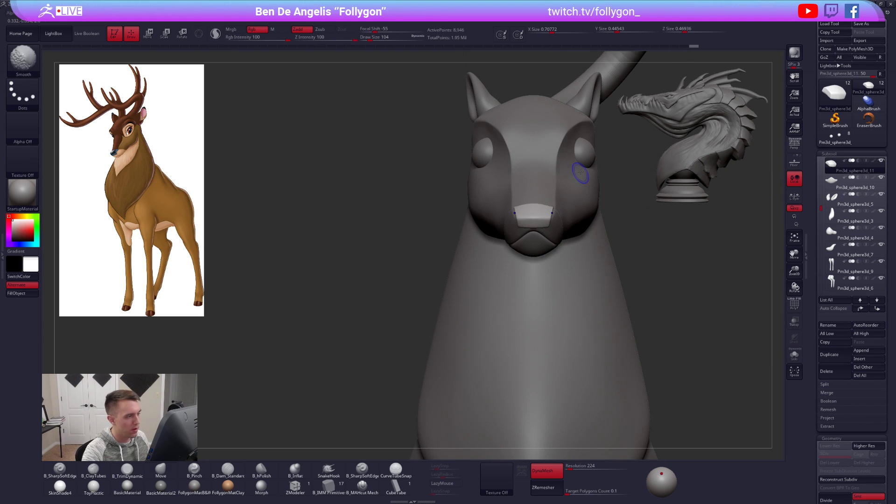
pyautogui.keyDown('alt'); pyautogui.click(591, 148); pyautogui.keyUp('alt')
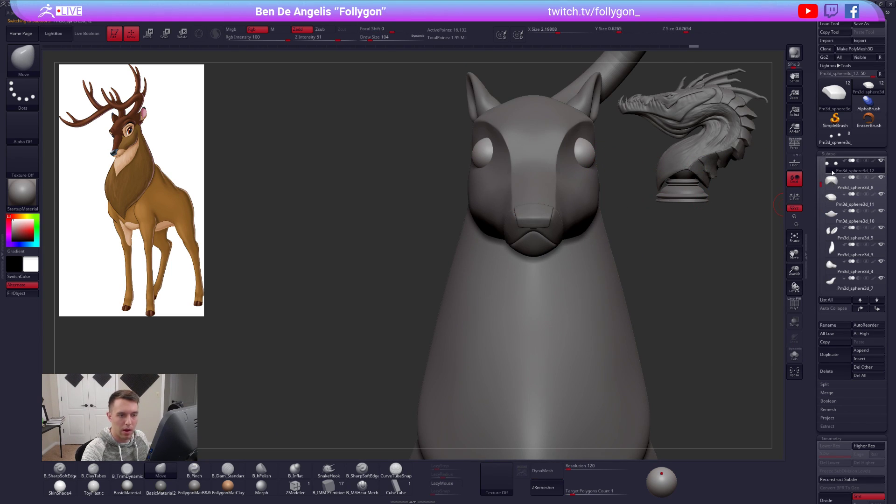
pyautogui.moveTo(835, 170)
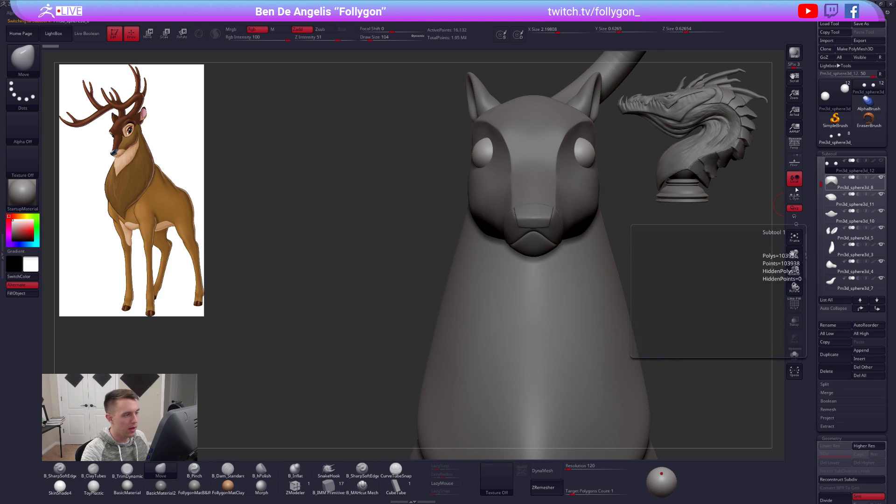
pyautogui.click(833, 182)
pyautogui.press('f')
pyautogui.keyDown('shift'); pyautogui.moveTo(538, 195); pyautogui.dragTo(608, 197, button='right'); pyautogui.keyUp('shift')
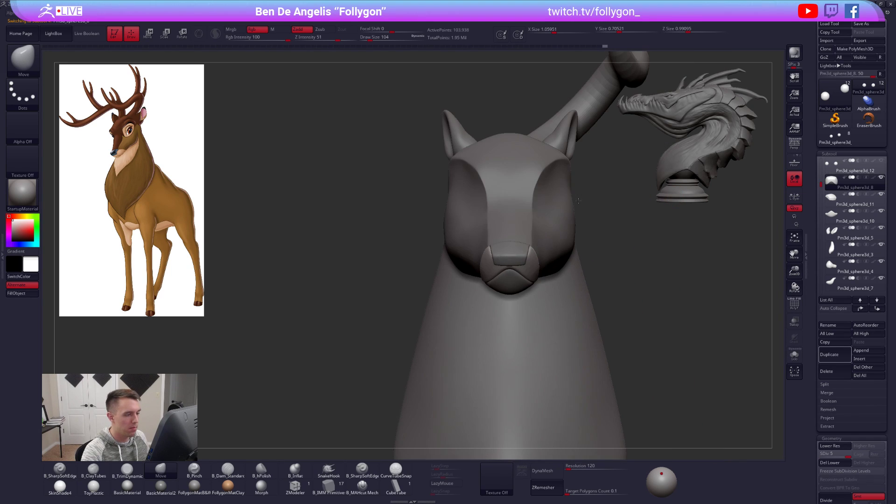
pyautogui.keyDown('ctrl'); pyautogui.moveTo(519, 218); pyautogui.dragTo(531, 259, button='right'); pyautogui.keyUp('ctrl')
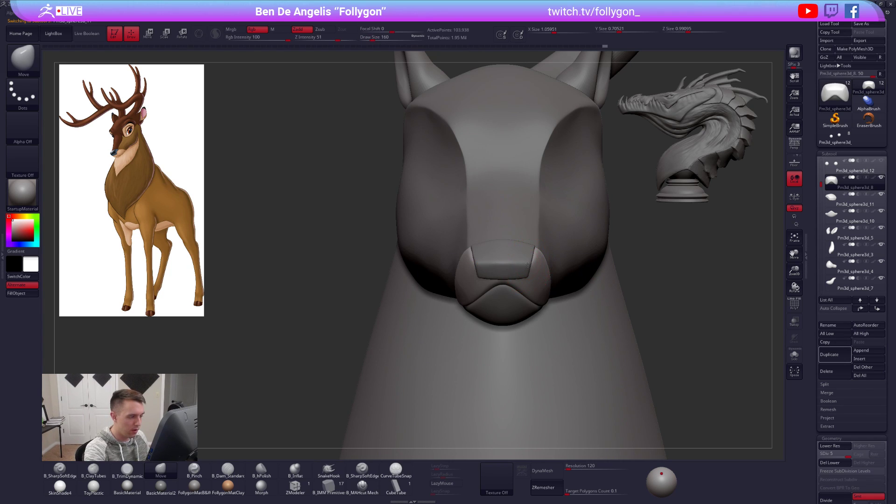
# - Select the nose plate and narrow it slightly with the Transpose move line
pyautogui.keyDown('alt'); pyautogui.click(527, 265); pyautogui.keyUp('alt')
pyautogui.press('space')
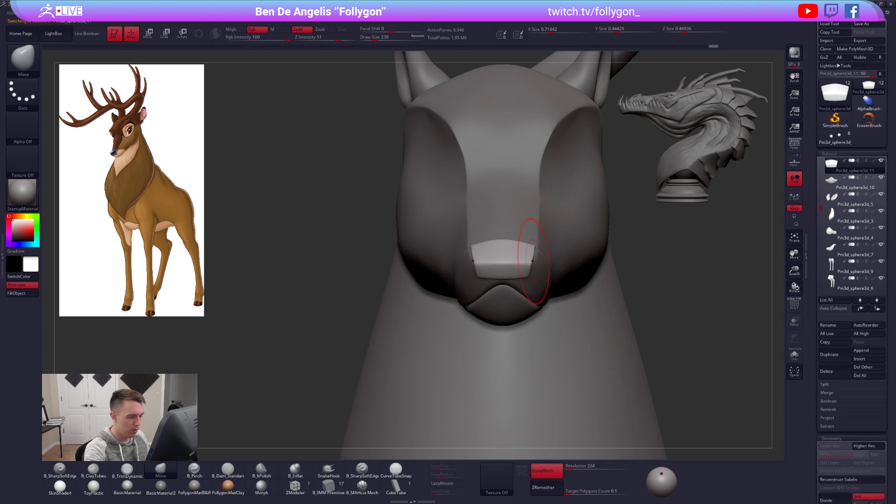
pyautogui.press('w')
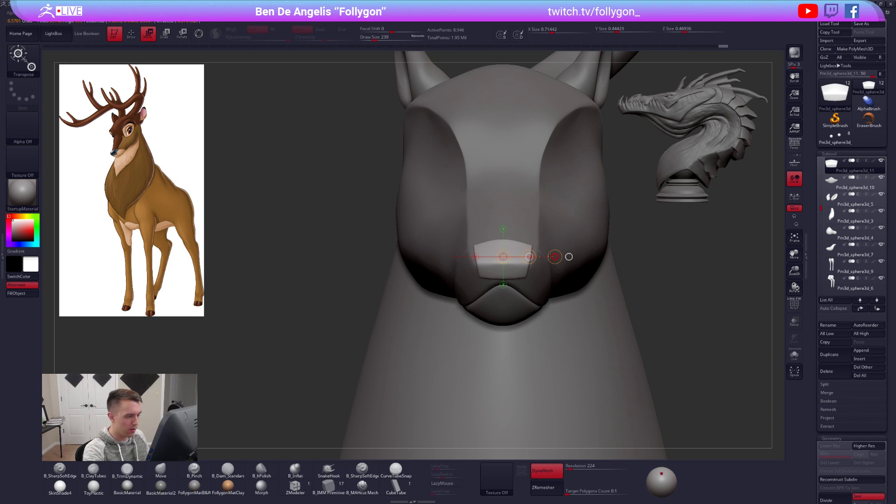
# - Return to draw mode with the Move brush at draw size 192 and select the head subtool
pyautogui.keyDown('alt'); pyautogui.click(540, 270); pyautogui.keyUp('alt')
pyautogui.press('q')
pyautogui.moveTo(542, 206)
pyautogui.mouseDown(button='right')
pyautogui.moveTo(540, 249)
pyautogui.moveTo(558, 211)
pyautogui.moveTo(472, 242)
pyautogui.moveTo(480, 260)
pyautogui.mouseUp(button='right')
pyautogui.press('[')
pyautogui.keyDown('alt'); pyautogui.click(526, 223); pyautogui.keyUp('alt')
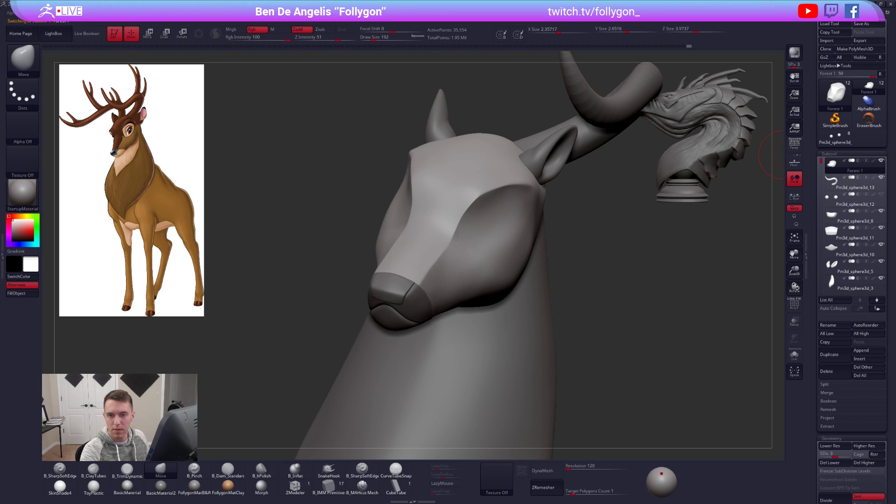
# - Browse to the stag pose sheet in Photos and examine the lower stag's head and chest up close
pyautogui.hotkey('alt', 'Tab')
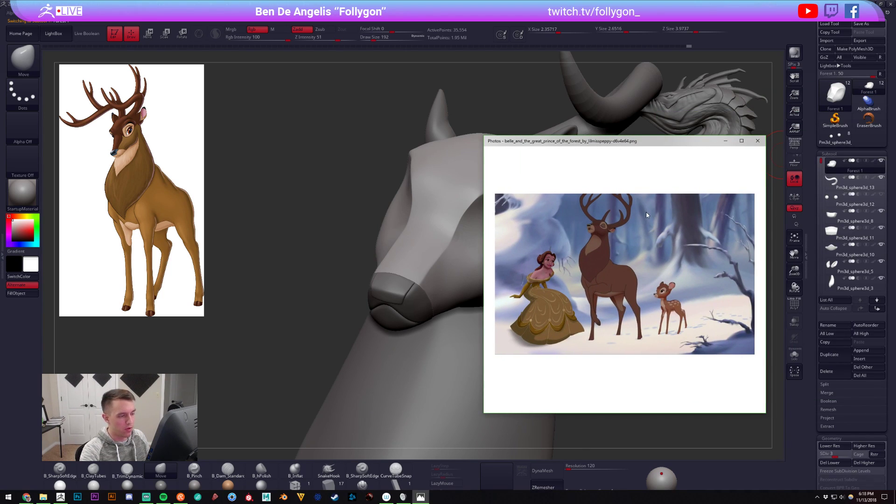
pyautogui.press('Right')
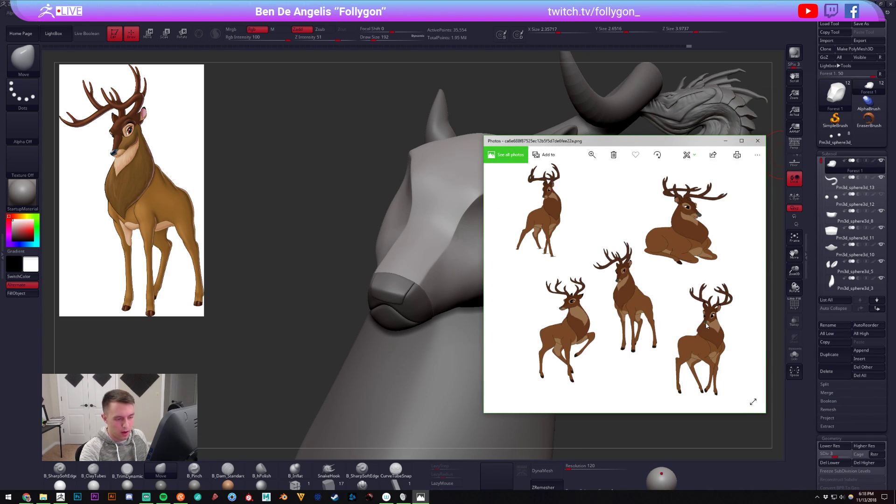
pyautogui.scroll(6, 706, 325)
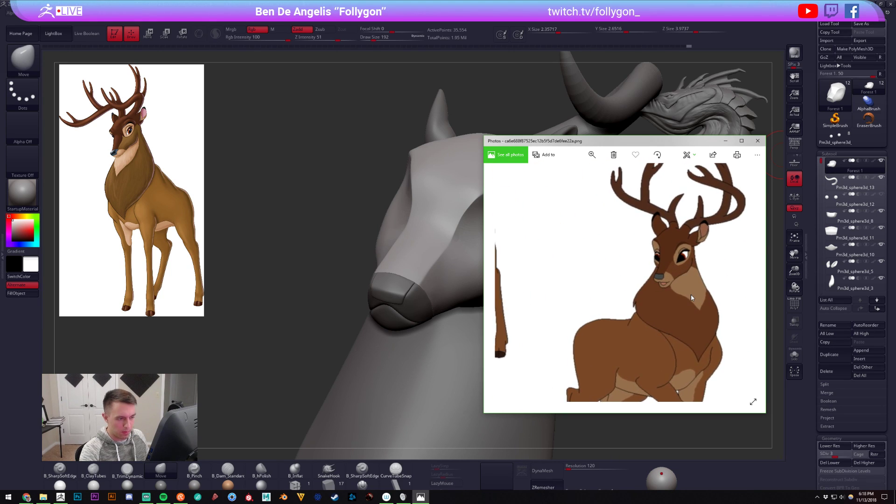
pyautogui.scroll(2, 691, 295)
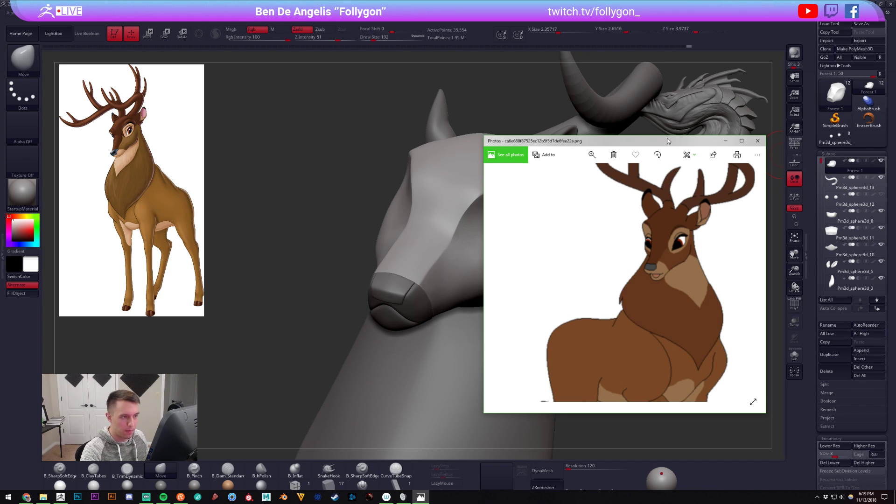
pyautogui.moveTo(659, 141); pyautogui.dragTo(773, 122)
pyautogui.click(779, 149)
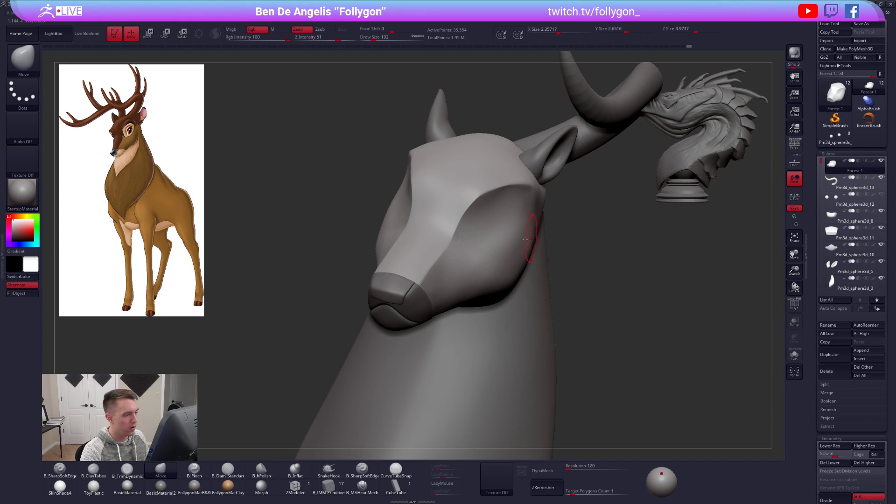
# - Isolate the head, drop it to subdivision level 1 and mask everything except the eye-socket areas
pyautogui.moveTo(462, 246)
pyautogui.keyDown('shift'); pyautogui.mouseDown(button='right')
pyautogui.moveTo(450, 228)
pyautogui.moveTo(452, 256)
pyautogui.moveTo(486, 270)
pyautogui.mouseUp(button='right'); pyautogui.keyUp('shift')
pyautogui.press('ctrl')
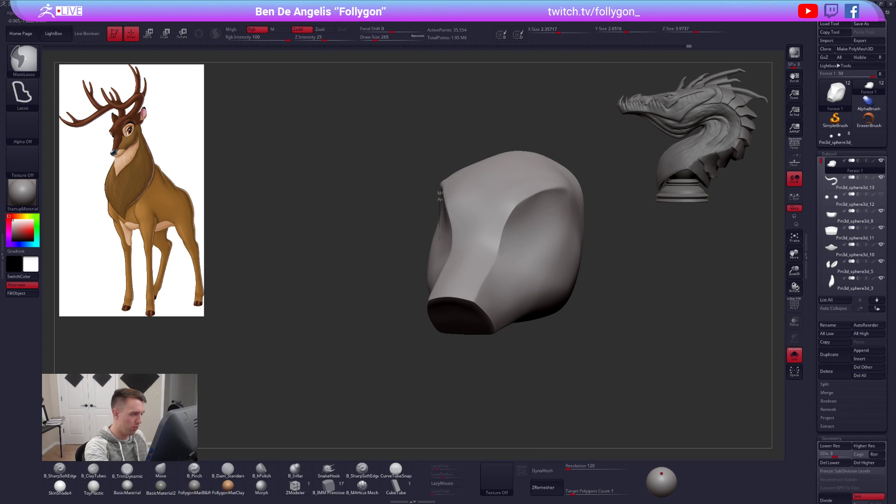
pyautogui.moveTo(428, 240)
pyautogui.mouseDown(button='right')
pyautogui.moveTo(426, 248)
pyautogui.moveTo(496, 259)
pyautogui.moveTo(576, 260)
pyautogui.mouseUp(button='right')
pyautogui.hotkey('shift', 'd')
pyautogui.hotkey('shift', 'd')
pyautogui.keyDown('ctrl'); pyautogui.click(533, 225); pyautogui.keyUp('ctrl')
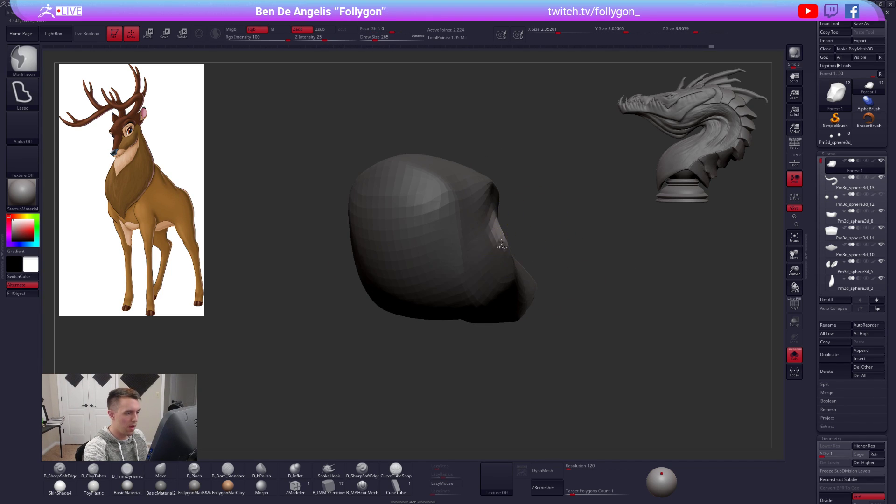
# - Reshape the head's outer sides beside the eye sockets with the Move brush at draw size 335
pyautogui.moveTo(500, 240); pyautogui.dragTo(462, 266, button='right')
pyautogui.press('space')
pyautogui.hotkey('alt', 's')
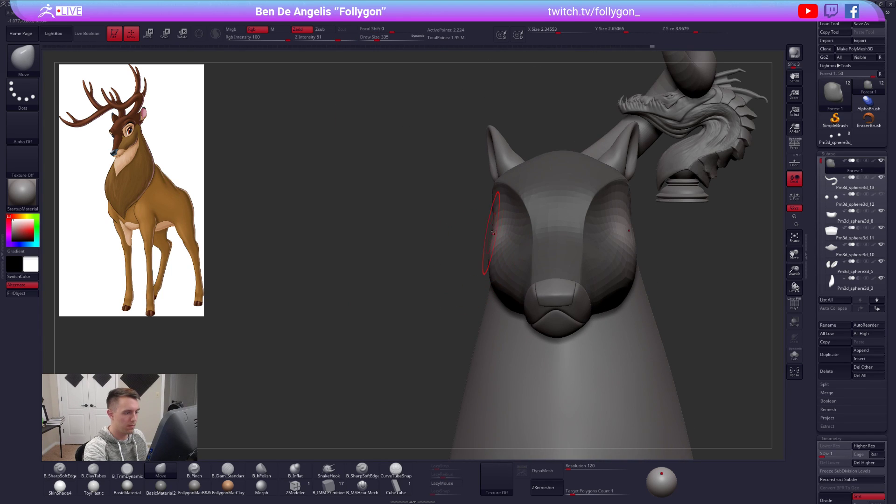
pyautogui.moveTo(493, 219); pyautogui.dragTo(497, 232)
pyautogui.moveTo(609, 252)
pyautogui.mouseDown(button='right')
pyautogui.moveTo(544, 261)
pyautogui.moveTo(631, 226)
pyautogui.mouseUp(button='right')
# - Build up the area behind the eye socket with B_ClayTubes at draw size 227 and Z intensity 20
pyautogui.press('space')
pyautogui.press('b')
pyautogui.press('c')
pyautogui.press('t')
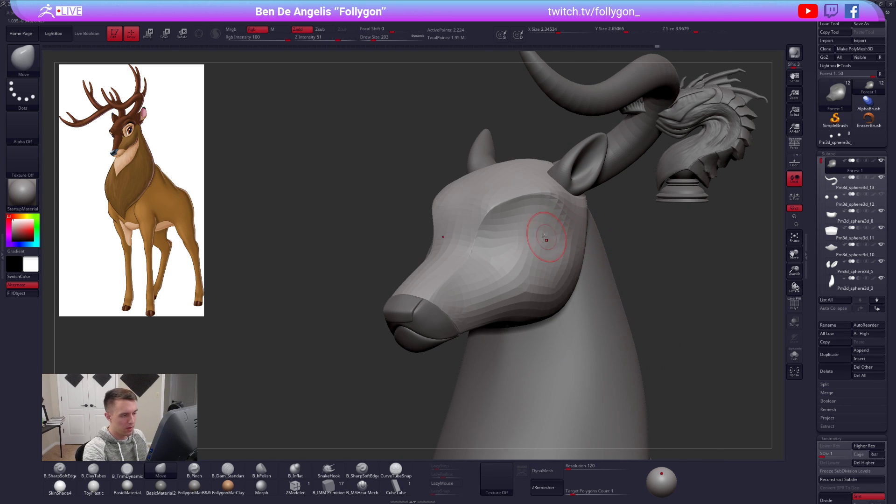
pyautogui.press('space')
pyautogui.moveTo(536, 238); pyautogui.dragTo(519, 237)
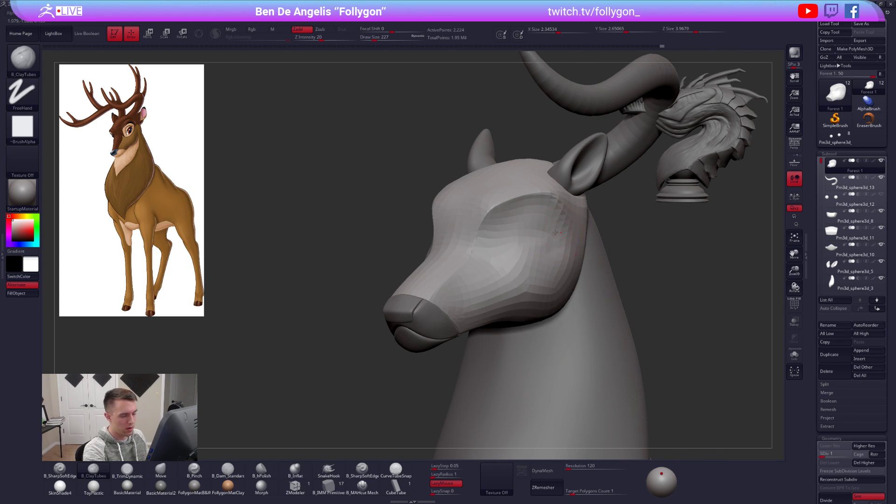
pyautogui.moveTo(533, 236); pyautogui.dragTo(535, 244, button='right')
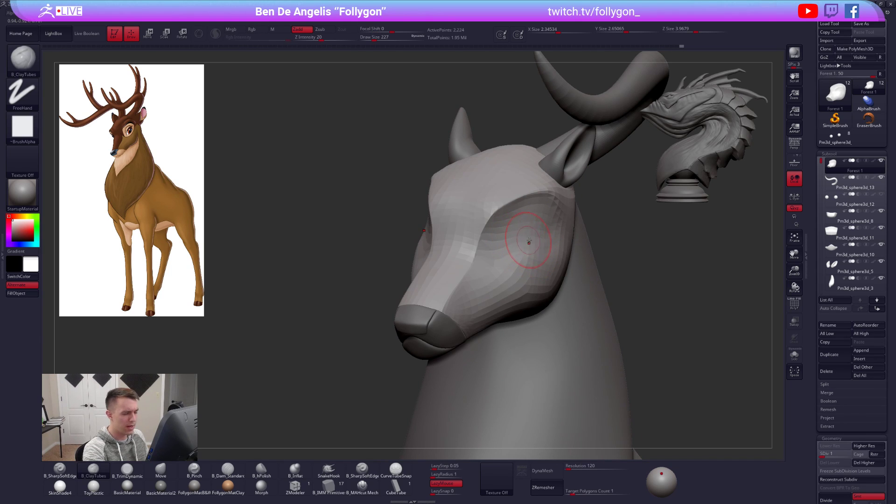
pyautogui.hotkey('alt', 'shift', 's')
# - Raise the head to subdivision level 2, then define the eye-socket edge with B_Pinch and smooth around it
pyautogui.press('d')
pyautogui.moveTo(526, 240)
pyautogui.mouseDown(button='right')
pyautogui.moveTo(524, 253)
pyautogui.moveTo(500, 245)
pyautogui.mouseUp(button='right')
pyautogui.press('b')
pyautogui.press('p')
pyautogui.press('i')
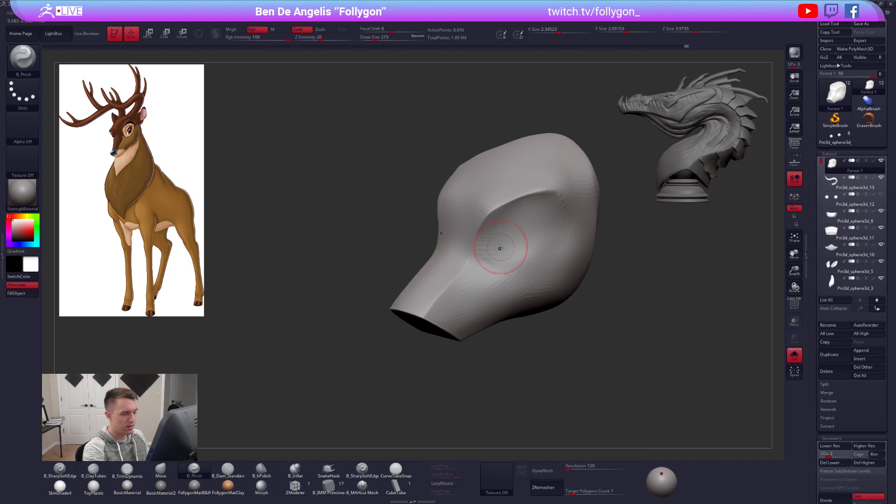
pyautogui.press('shift')
pyautogui.moveTo(543, 249)
pyautogui.mouseDown(button='right')
pyautogui.moveTo(532, 257)
pyautogui.moveTo(572, 276)
pyautogui.moveTo(536, 283)
pyautogui.moveTo(570, 270)
pyautogui.moveTo(530, 266)
pyautogui.mouseUp(button='right')
pyautogui.hotkey('alt', 'shift', 's')
pyautogui.press('shift')
pyautogui.rightClick(539, 286)
# - Flatten the isolated head's cheek with B_TrimDynamic at draw size 350 and smooth the jaw area
pyautogui.press('3')
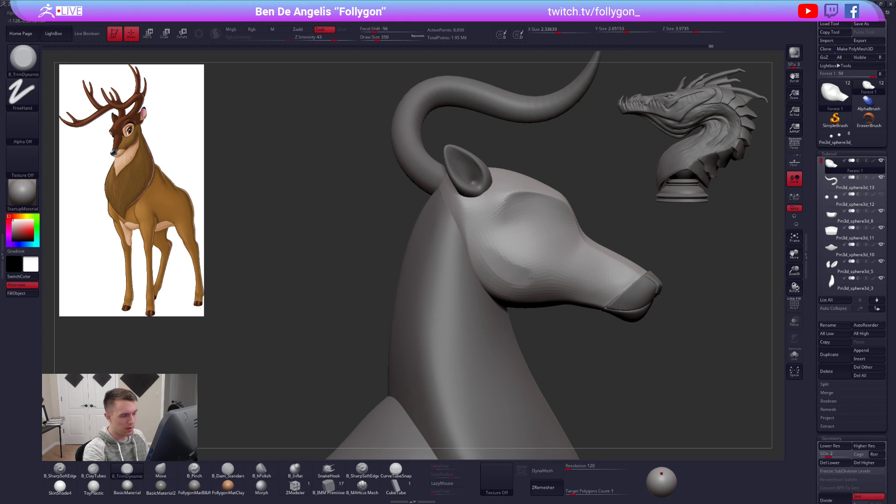
pyautogui.hotkey('alt', 's')
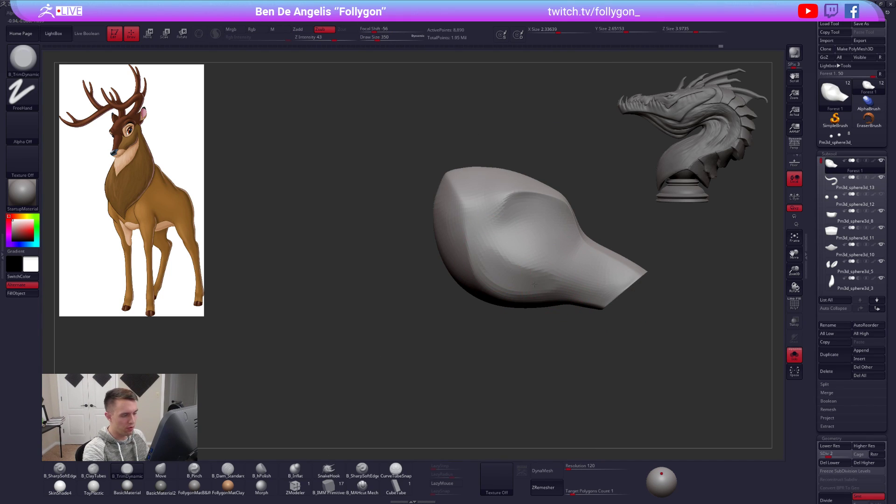
pyautogui.moveTo(499, 272); pyautogui.dragTo(531, 295, button='right')
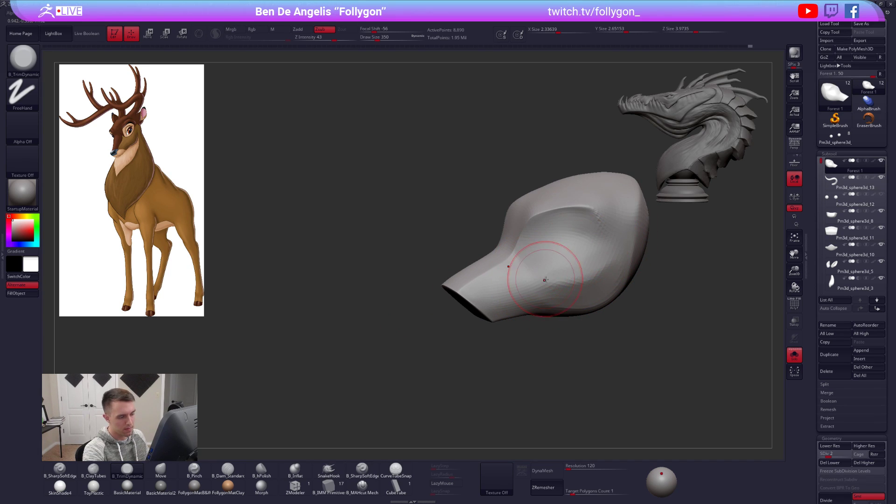
pyautogui.moveTo(586, 284)
pyautogui.mouseDown(button='right')
pyautogui.moveTo(654, 280)
pyautogui.moveTo(581, 281)
pyautogui.mouseUp(button='right')
pyautogui.keyDown('shift'); pyautogui.moveTo(577, 279); pyautogui.dragTo(595, 285); pyautogui.keyUp('shift')
# - Smooth the cheek and the back of the jaw at subdivision level 3 with a 239 draw size
pyautogui.moveTo(598, 271)
pyautogui.mouseDown(button='right')
pyautogui.moveTo(602, 282)
pyautogui.moveTo(551, 284)
pyautogui.moveTo(518, 266)
pyautogui.mouseUp(button='right')
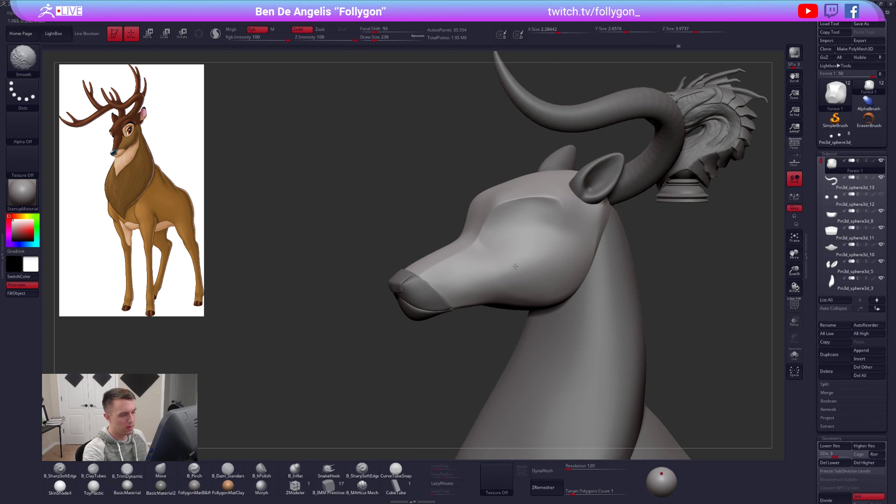
pyautogui.keyDown('shift'); pyautogui.moveTo(541, 238); pyautogui.dragTo(521, 268); pyautogui.keyUp('shift')
pyautogui.moveTo(514, 275); pyautogui.dragTo(589, 266, button='right')
pyautogui.keyDown('shift'); pyautogui.moveTo(589, 266); pyautogui.dragTo(579, 261); pyautogui.keyUp('shift')
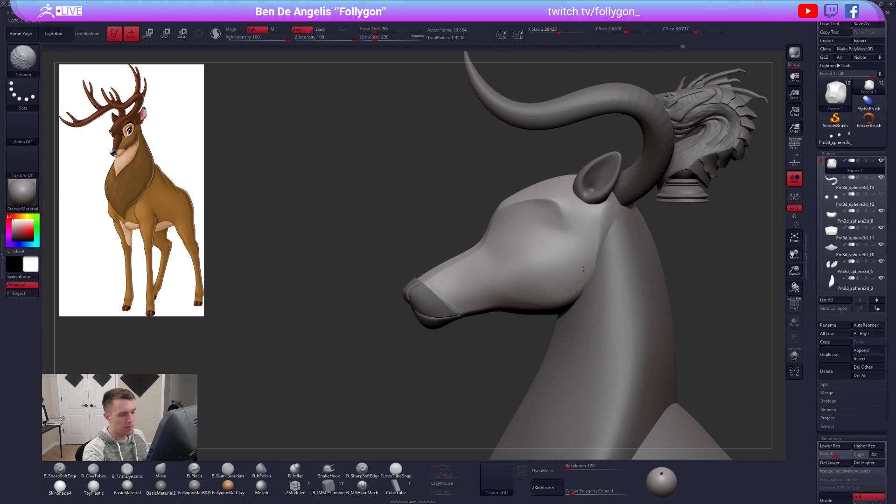
pyautogui.moveTo(578, 261); pyautogui.dragTo(589, 269, button='right')
# - Raise the head to subdivision level 4 and smooth the cheek with the Smooth brush at draw size 350
pyautogui.press('b')
pyautogui.press('m')
pyautogui.press('v')
pyautogui.press('space')
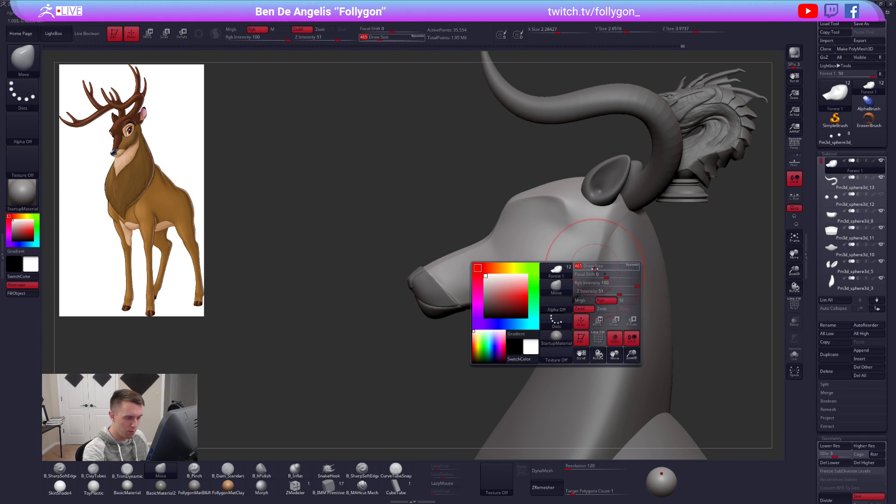
pyautogui.press('shift')
pyautogui.press('d')
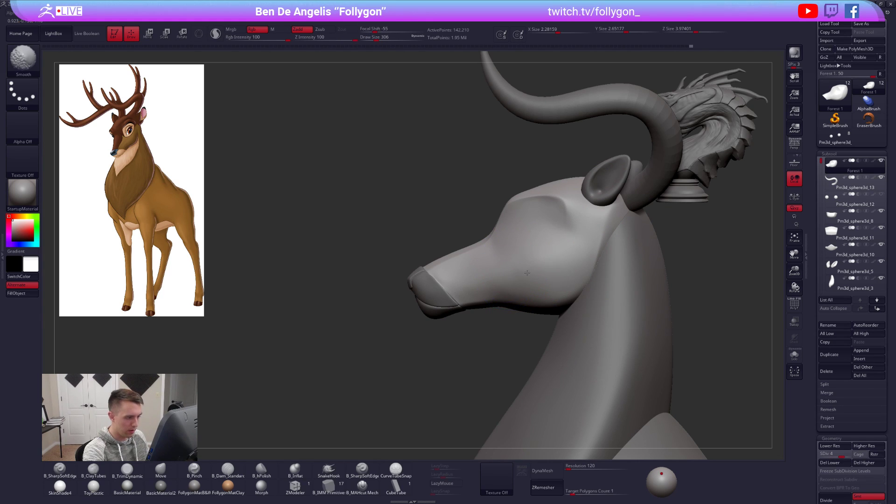
pyautogui.moveTo(551, 276)
pyautogui.mouseDown(button='right')
pyautogui.moveTo(560, 228)
pyautogui.moveTo(628, 322)
pyautogui.moveTo(604, 298)
pyautogui.moveTo(521, 260)
pyautogui.moveTo(509, 280)
pyautogui.mouseUp(button='right')
pyautogui.press('shift')
pyautogui.press('space')
pyautogui.moveTo(506, 276); pyautogui.dragTo(509, 277)
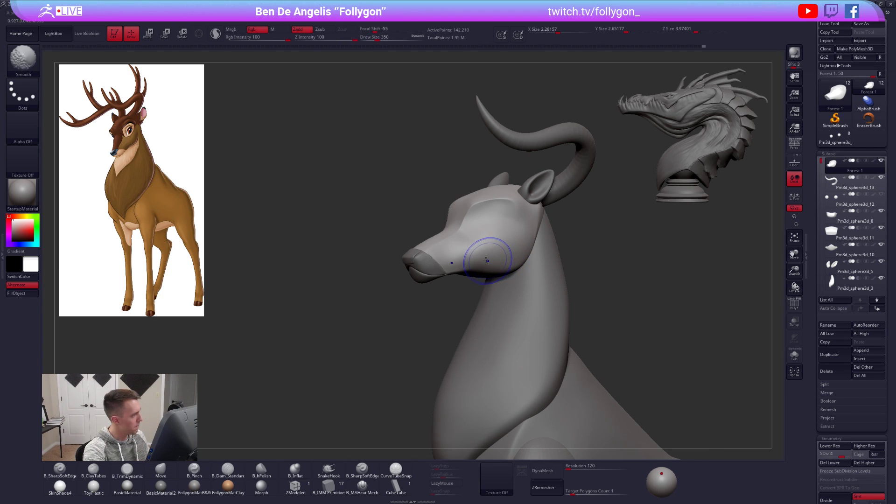
# - Drop the head to subdivision level 1 and adjust its overall profile with the Move brush at draw size 519
pyautogui.hotkey('shift', 'd')
pyautogui.hotkey('shift', 'd')
pyautogui.hotkey('shift', 'd')
pyautogui.moveTo(490, 263)
pyautogui.mouseDown(button='right')
pyautogui.moveTo(483, 266)
pyautogui.moveTo(498, 275)
pyautogui.moveTo(462, 265)
pyautogui.mouseUp(button='right')
pyautogui.press('space')
pyautogui.press('space')
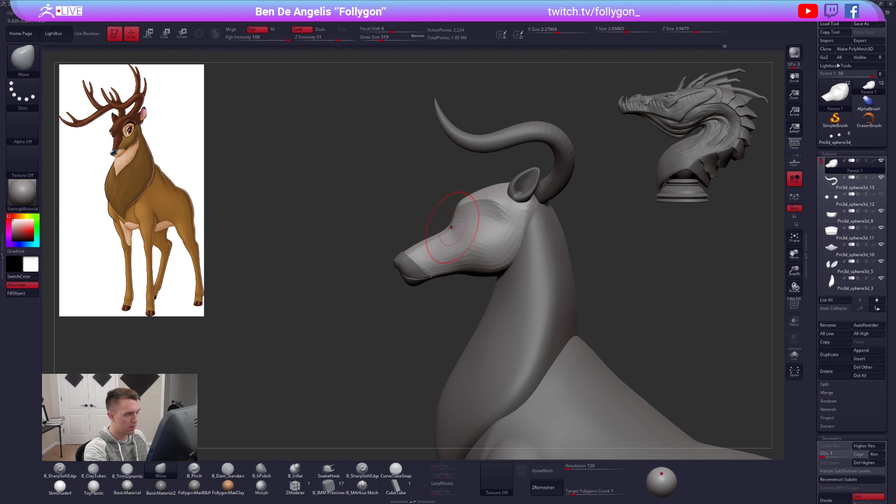
pyautogui.moveTo(505, 249); pyautogui.dragTo(462, 249, button='right')
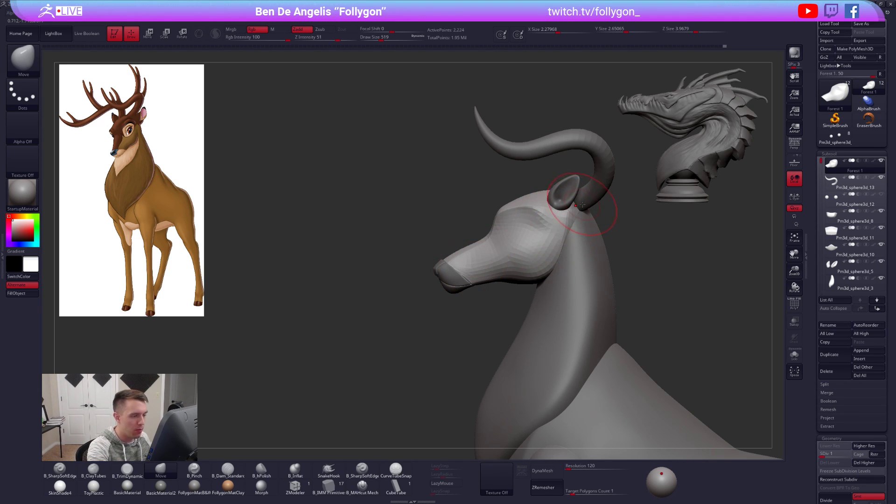
# - Return the head to subdivision level 5 and select the ears subtool
pyautogui.press('d')
pyautogui.press('d')
pyautogui.press('d')
pyautogui.press('d')
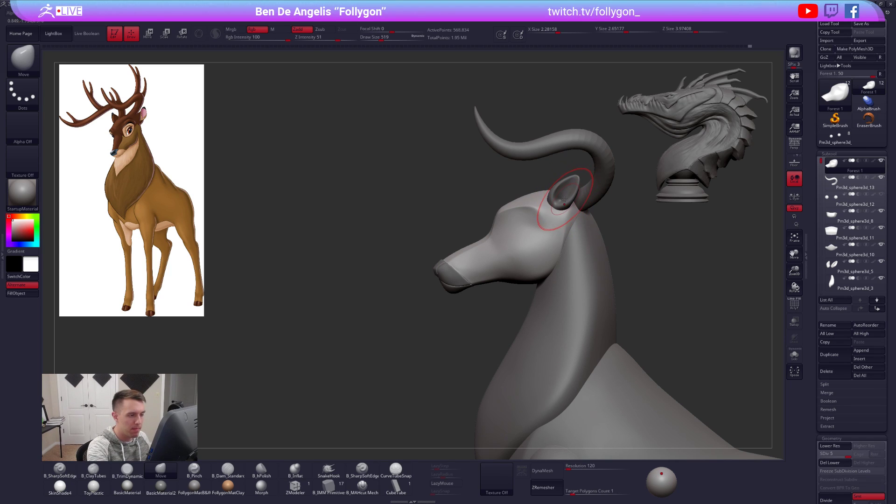
pyautogui.keyDown('alt'); pyautogui.click(580, 199); pyautogui.keyUp('alt')
pyautogui.moveTo(581, 199); pyautogui.dragTo(573, 233, button='right')
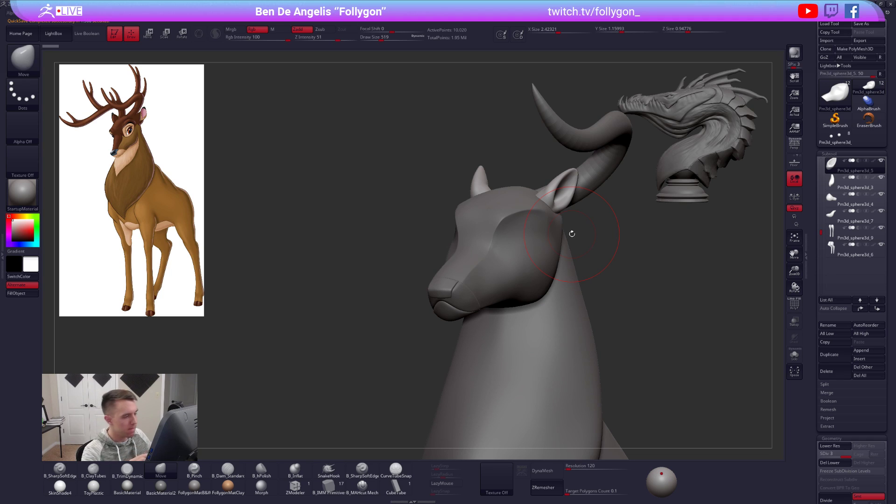
# - Reposition the ears at the back of the head with the Transpose move mode
pyautogui.keyDown('ctrl'); pyautogui.moveTo(562, 191); pyautogui.dragTo(570, 186, button='right'); pyautogui.keyUp('ctrl')
pyautogui.press('s')
pyautogui.moveTo(570, 187); pyautogui.dragTo(557, 186)
pyautogui.moveTo(566, 198)
pyautogui.mouseDown(button='right')
pyautogui.moveTo(552, 209)
pyautogui.moveTo(560, 205)
pyautogui.mouseUp(button='right')
pyautogui.press('w')
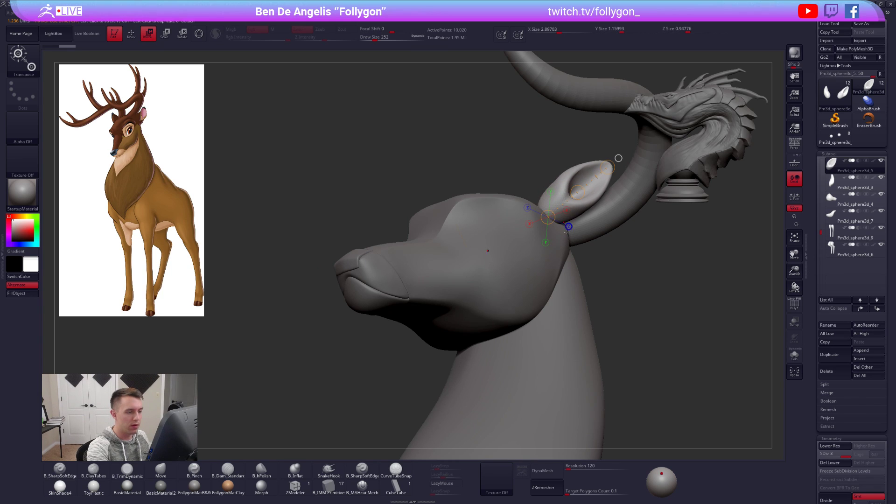
pyautogui.keyDown('shift'); pyautogui.moveTo(590, 185); pyautogui.dragTo(575, 211, button='right'); pyautogui.keyUp('shift')
pyautogui.moveTo(590, 200); pyautogui.dragTo(587, 206)
pyautogui.press('q')
# - Select the head subtool, isolate it and drop it to subdivision level 2
pyautogui.keyDown('alt'); pyautogui.click(526, 209); pyautogui.keyUp('alt')
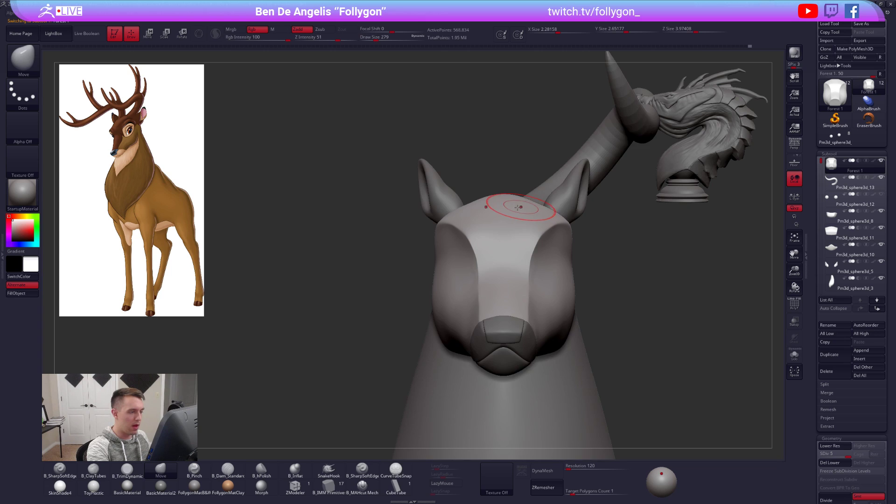
pyautogui.hotkey('shift', 's')
pyautogui.moveTo(520, 206); pyautogui.dragTo(512, 246, button='right')
pyautogui.hotkey('shift', 'd')
pyautogui.hotkey('shift', 'd')
pyautogui.hotkey('shift', 'd')
# - Shape the back and top planes of the head with ClayTubes and TrimDynamic, using a 335 draw size for TrimDynamic
pyautogui.moveTo(485, 198)
pyautogui.mouseDown(button='right')
pyautogui.moveTo(498, 266)
pyautogui.moveTo(480, 225)
pyautogui.mouseUp(button='right')
pyautogui.press('b')
pyautogui.press('c')
pyautogui.press('t')
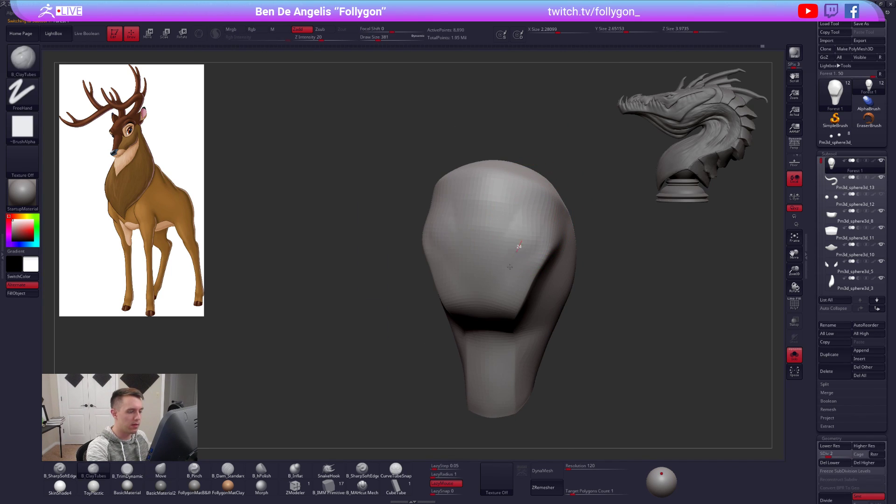
pyautogui.press('space')
pyautogui.press('b')
pyautogui.press('t')
pyautogui.press('d')
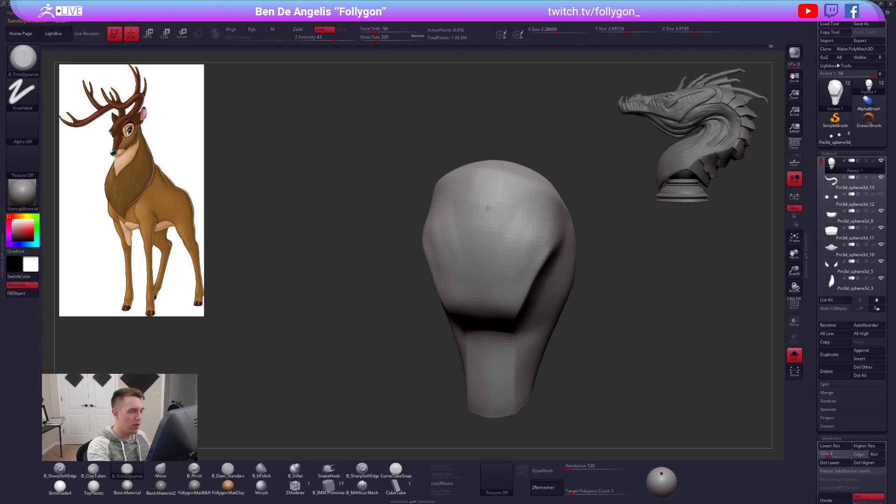
pyautogui.moveTo(504, 196)
pyautogui.mouseDown(button='right')
pyautogui.moveTo(502, 242)
pyautogui.moveTo(508, 224)
pyautogui.mouseUp(button='right')
pyautogui.moveTo(508, 224)
pyautogui.mouseDown()
pyautogui.moveTo(513, 217)
pyautogui.moveTo(515, 228)
pyautogui.mouseUp()
pyautogui.moveTo(516, 228)
pyautogui.mouseDown(button='right')
pyautogui.moveTo(516, 247)
pyautogui.moveTo(492, 252)
pyautogui.mouseUp(button='right')
pyautogui.hotkey('shift', 's')
pyautogui.moveTo(493, 252); pyautogui.dragTo(513, 255)
pyautogui.moveTo(513, 254)
pyautogui.mouseDown(button='right')
pyautogui.moveTo(494, 244)
pyautogui.moveTo(513, 245)
pyautogui.moveTo(558, 307)
pyautogui.mouseUp(button='right')
pyautogui.hotkey('shift', 's')
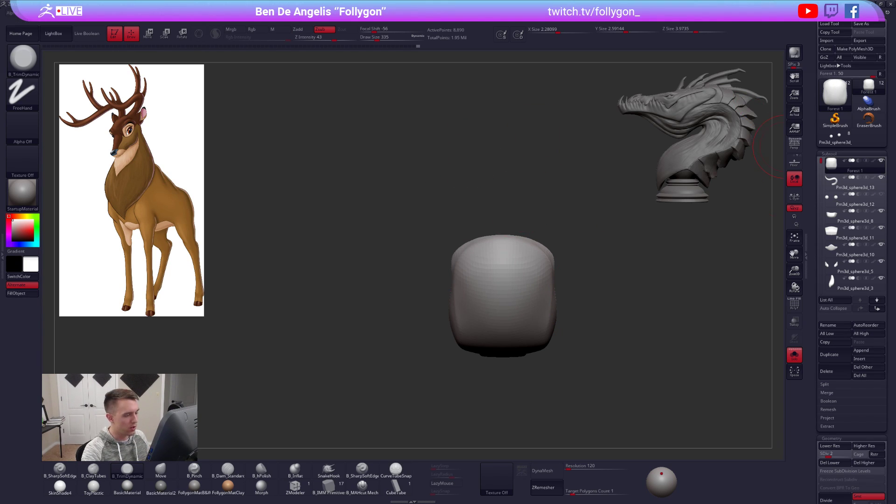
# - Examine the stag reference images in Photos for the head and neck proportions, and move the image window off the canvas
pyautogui.hotkey('alt', 'Tab')
pyautogui.moveTo(751, 83); pyautogui.dragTo(611, 99)
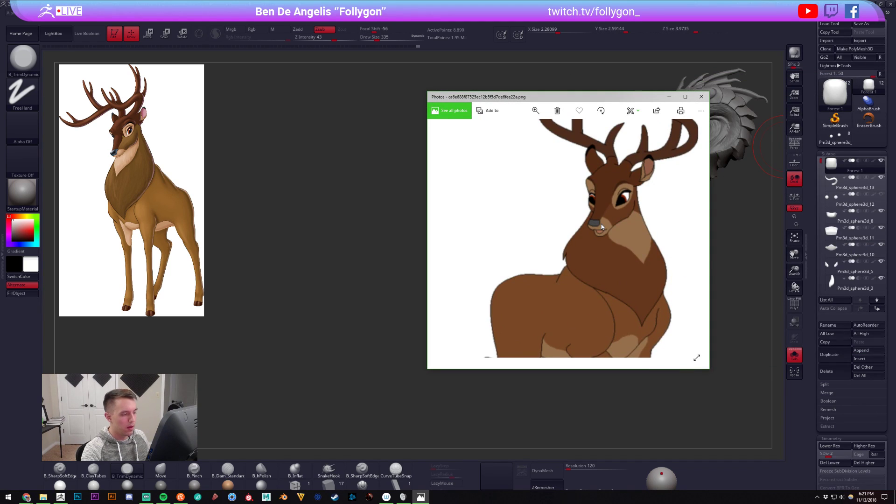
pyautogui.keyDown('ctrl'); pyautogui.scroll(-3, 601, 223); pyautogui.keyUp('ctrl')
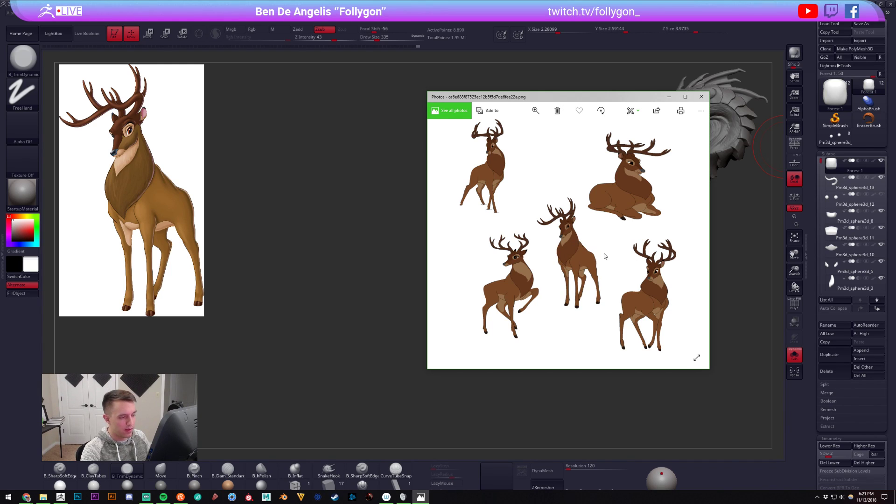
pyautogui.scroll(-2, 611, 256)
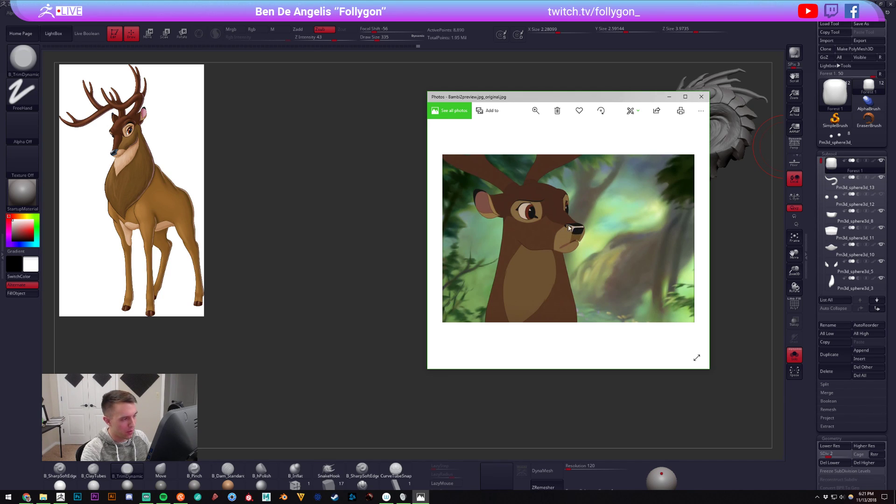
pyautogui.press('Right')
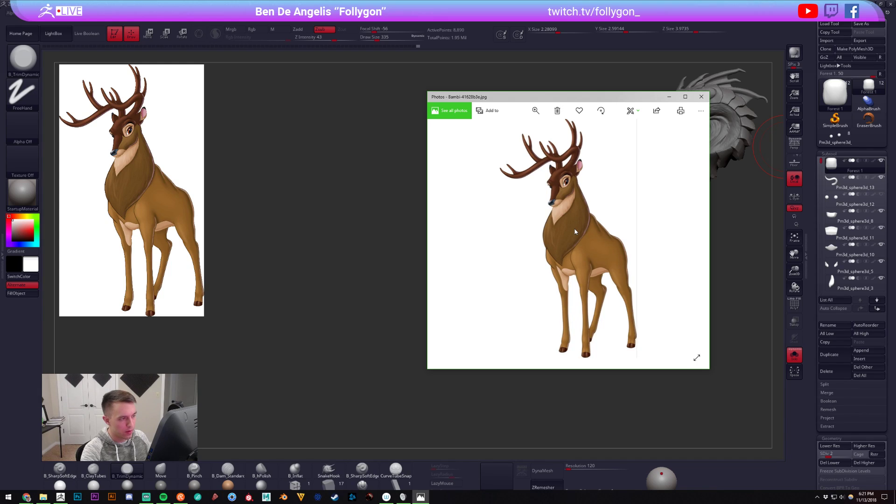
pyautogui.press('Right')
pyautogui.press('Right')
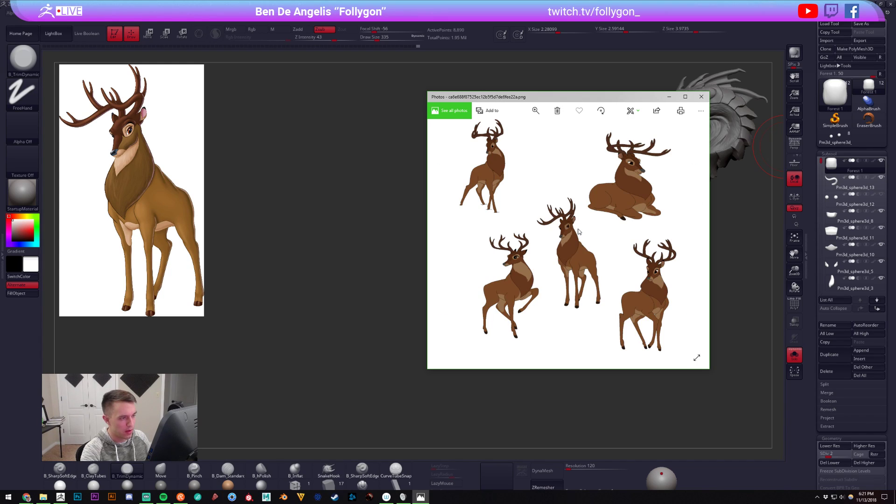
pyautogui.moveTo(570, 100); pyautogui.dragTo(895, 95)
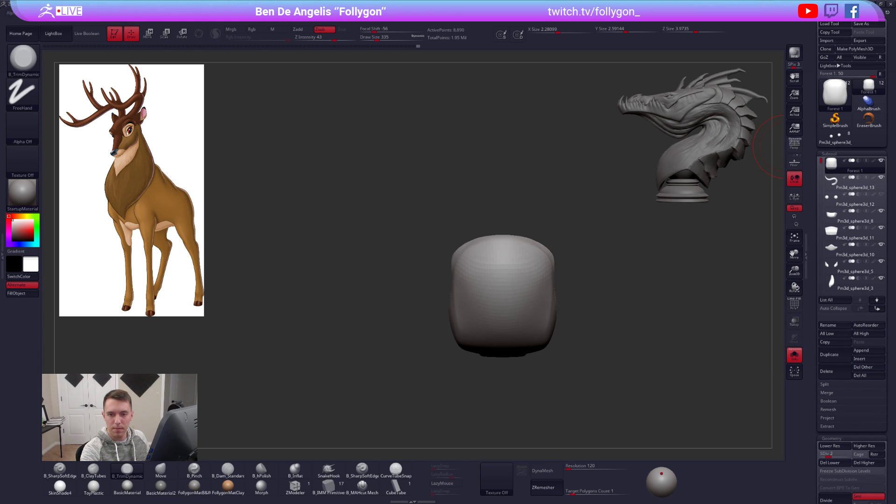
# - Sharpen the head's rear plane edges with the Pinch brush at draw size 335 and raise the head to subdivision level 5
pyautogui.moveTo(785, 231)
pyautogui.mouseDown()
pyautogui.moveTo(653, 257)
pyautogui.moveTo(605, 295)
pyautogui.moveTo(444, 291)
pyautogui.moveTo(567, 297)
pyautogui.moveTo(538, 207)
pyautogui.moveTo(509, 249)
pyautogui.mouseUp()
pyautogui.keyDown('alt'); pyautogui.moveTo(518, 210); pyautogui.dragTo(548, 262); pyautogui.keyUp('alt')
pyautogui.hotkey('alt', 's')
pyautogui.keyDown('alt'); pyautogui.moveTo(481, 189); pyautogui.dragTo(517, 298); pyautogui.keyUp('alt')
pyautogui.press('b')
pyautogui.press('p')
pyautogui.press('i')
pyautogui.keyDown('alt'); pyautogui.moveTo(520, 261); pyautogui.dragTo(541, 303); pyautogui.keyUp('alt')
pyautogui.press('d')
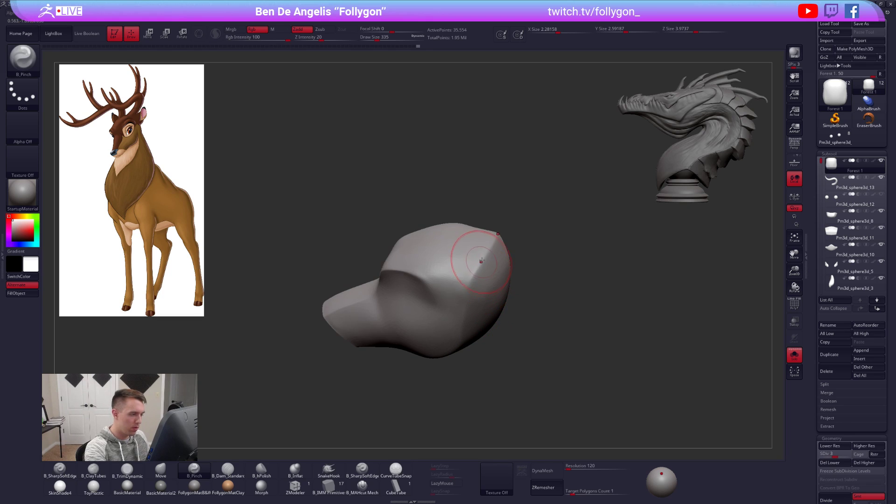
pyautogui.press('d')
pyautogui.press('d')
# - Refine the back of the head at subdivision level 5, undo the last stroke and show the whole stag again
pyautogui.moveTo(505, 259); pyautogui.dragTo(489, 280, button='right')
pyautogui.press('space')
pyautogui.moveTo(494, 275); pyautogui.dragTo(479, 256)
pyautogui.moveTo(494, 249); pyautogui.dragTo(477, 275, button='right')
pyautogui.press('space')
pyautogui.moveTo(501, 273); pyautogui.dragTo(504, 273)
pyautogui.hotkey('ctrl', 'z')
pyautogui.moveTo(486, 272)
pyautogui.keyDown('shift'); pyautogui.mouseDown(button='right')
pyautogui.moveTo(476, 258)
pyautogui.moveTo(516, 287)
pyautogui.moveTo(697, 208)
pyautogui.mouseUp(button='right'); pyautogui.keyUp('shift')
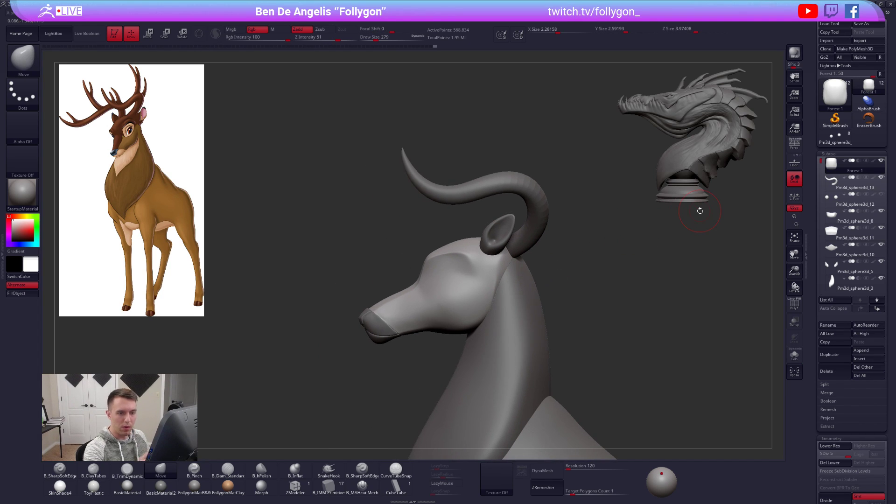
# - Select the neck subtool and adjust its side profile with the Move brush at draw size 1194
pyautogui.moveTo(555, 347)
pyautogui.keyDown('ctrl'); pyautogui.mouseDown(button='right')
pyautogui.moveTo(520, 304)
pyautogui.moveTo(533, 256)
pyautogui.moveTo(574, 301)
pyautogui.mouseUp(button='right'); pyautogui.keyUp('ctrl')
pyautogui.keyDown('alt'); pyautogui.click(532, 255); pyautogui.keyUp('alt')
pyautogui.press('space')
pyautogui.moveTo(542, 279); pyautogui.dragTo(545, 280)
pyautogui.keyDown('alt'); pyautogui.moveTo(471, 337); pyautogui.dragTo(460, 279, button='right'); pyautogui.keyUp('alt')
pyautogui.press('space')
pyautogui.moveTo(498, 232); pyautogui.dragTo(500, 232)
pyautogui.moveTo(530, 280); pyautogui.dragTo(464, 289, button='right')
pyautogui.press('space')
pyautogui.moveTo(505, 244); pyautogui.dragTo(487, 254)
pyautogui.press('space')
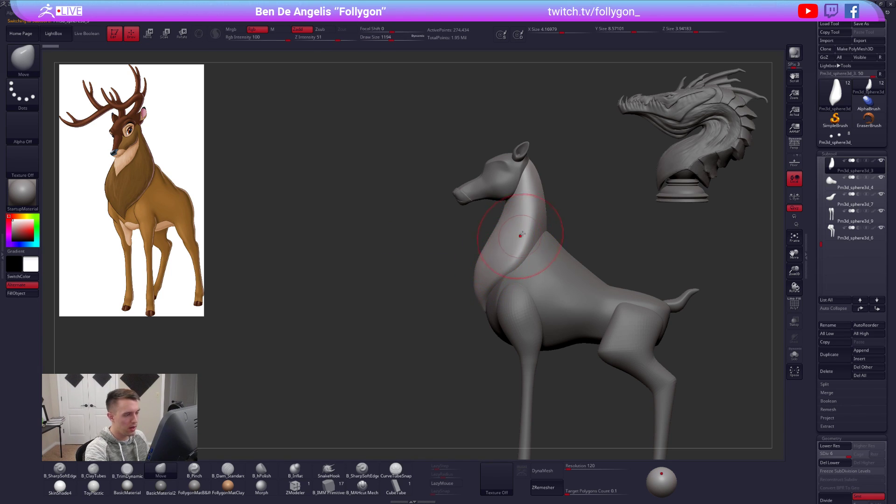
# - Reshape the top and back of the neck from behind with the Move brush
pyautogui.moveTo(537, 164); pyautogui.dragTo(516, 176, button='right')
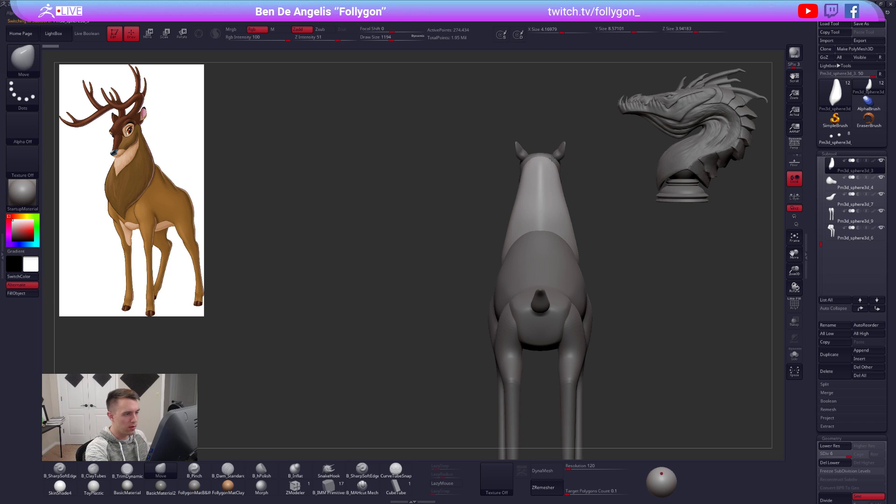
pyautogui.moveTo(552, 159); pyautogui.dragTo(554, 159)
pyautogui.keyDown('shift'); pyautogui.moveTo(542, 161); pyautogui.dragTo(558, 164, button='right'); pyautogui.keyUp('shift')
pyautogui.press('space')
pyautogui.moveTo(557, 164); pyautogui.dragTo(553, 158)
pyautogui.moveTo(556, 160)
pyautogui.mouseDown(button='right')
pyautogui.moveTo(579, 160)
pyautogui.moveTo(532, 188)
pyautogui.mouseUp(button='right')
pyautogui.press('space')
pyautogui.moveTo(531, 187); pyautogui.dragTo(530, 188)
pyautogui.moveTo(530, 188)
pyautogui.mouseDown(button='right')
pyautogui.moveTo(523, 180)
pyautogui.moveTo(545, 210)
pyautogui.mouseUp(button='right')
pyautogui.moveTo(545, 209)
pyautogui.keyDown('alt'); pyautogui.mouseDown(button='right')
pyautogui.moveTo(500, 223)
pyautogui.moveTo(478, 276)
pyautogui.moveTo(505, 281)
pyautogui.mouseUp(button='right'); pyautogui.keyUp('alt')
pyautogui.press('space')
pyautogui.moveTo(434, 267); pyautogui.dragTo(436, 266)
# - Drop the neck to subdivision level 2 and reshape its outer sides from the front with the Move brush
pyautogui.hotkey('shift', 'd')
pyautogui.hotkey('shift', 'd')
pyautogui.hotkey('shift', 'd')
pyautogui.hotkey('shift', 'd')
pyautogui.keyDown('alt'); pyautogui.moveTo(454, 284); pyautogui.dragTo(434, 256, button='right'); pyautogui.keyUp('alt')
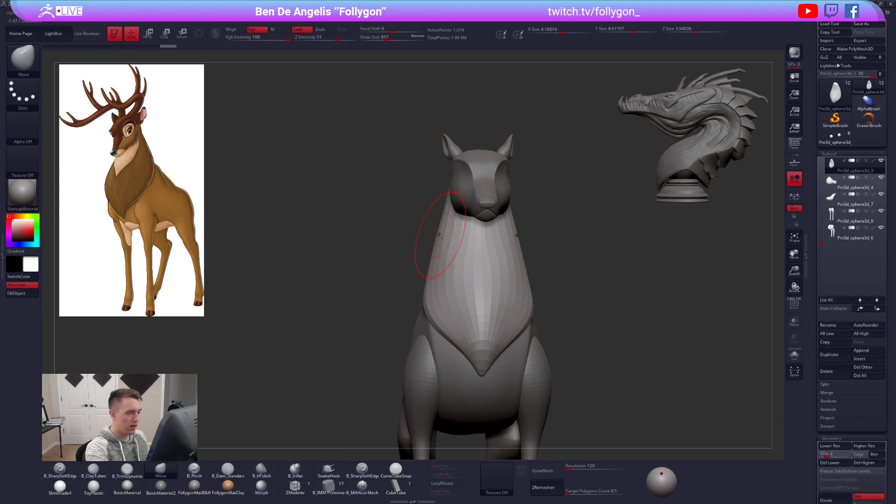
pyautogui.moveTo(436, 236); pyautogui.dragTo(427, 269)
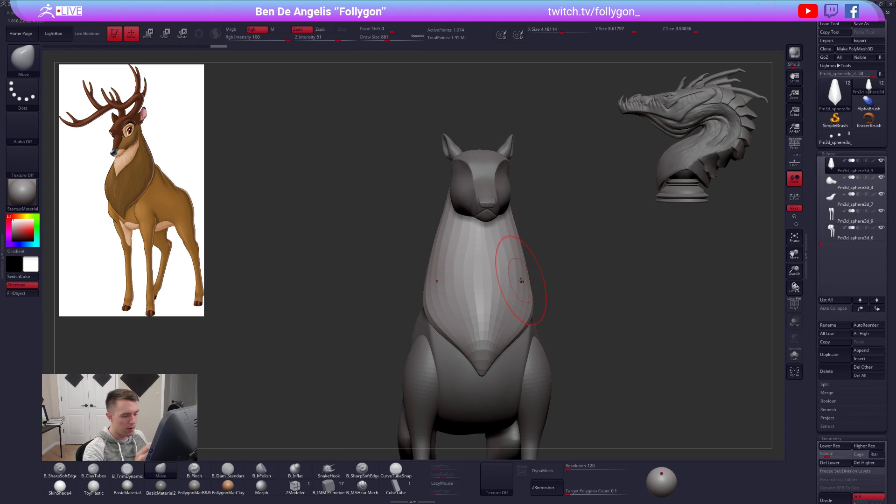
pyautogui.keyDown('alt'); pyautogui.moveTo(527, 321); pyautogui.dragTo(538, 282, button='right'); pyautogui.keyUp('alt')
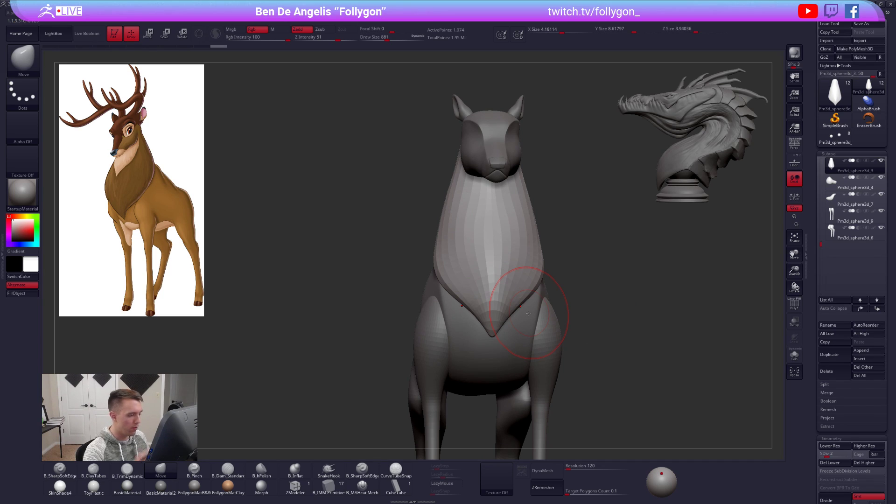
# - Drop the neck to subdivision level 1 and adjust its broad form with the Move brush at draw size 881
pyautogui.hotkey('shift', 'd')
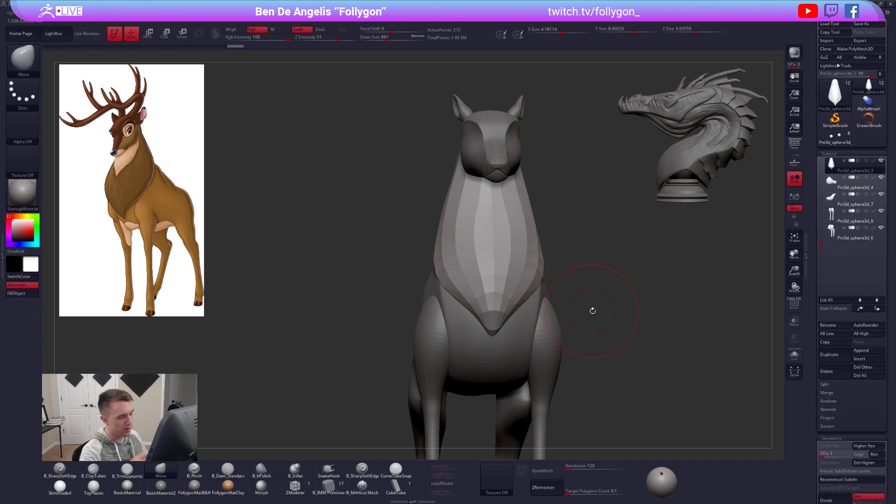
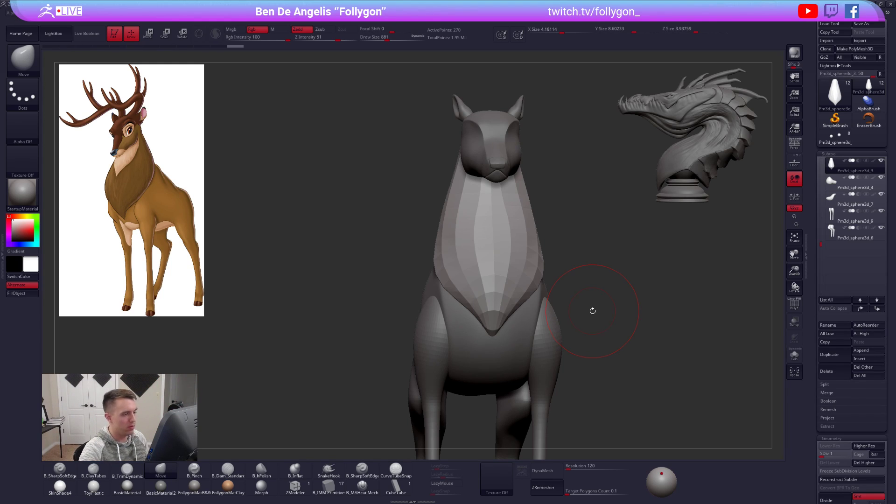
pyautogui.hotkey('ctrl', 'd')
pyautogui.press('space')
pyautogui.moveTo(502, 315)
pyautogui.mouseDown(button='right')
pyautogui.moveTo(510, 310)
pyautogui.moveTo(495, 319)
pyautogui.moveTo(501, 328)
pyautogui.moveTo(522, 278)
pyautogui.moveTo(479, 303)
pyautogui.moveTo(471, 298)
pyautogui.mouseUp(button='right')
pyautogui.press('space')
pyautogui.moveTo(517, 237); pyautogui.dragTo(510, 237)
# - Build up the side of the neck with ClayTubes at draw size 699 and smooth it at subdivision level 3
pyautogui.moveTo(577, 200); pyautogui.dragTo(541, 194, button='right')
pyautogui.press('1')
pyautogui.moveTo(542, 222); pyautogui.dragTo(536, 260)
pyautogui.hotkey('alt', 's')
pyautogui.press('space')
pyautogui.moveTo(537, 301); pyautogui.dragTo(539, 301)
pyautogui.moveTo(552, 189); pyautogui.dragTo(549, 309)
pyautogui.press('d')
pyautogui.keyDown('shift'); pyautogui.moveTo(549, 228); pyautogui.dragTo(552, 280); pyautogui.keyUp('shift')
pyautogui.moveTo(555, 280)
pyautogui.mouseDown(button='right')
pyautogui.moveTo(623, 290)
pyautogui.moveTo(616, 347)
pyautogui.mouseUp(button='right')
pyautogui.hotkey('alt', 's')
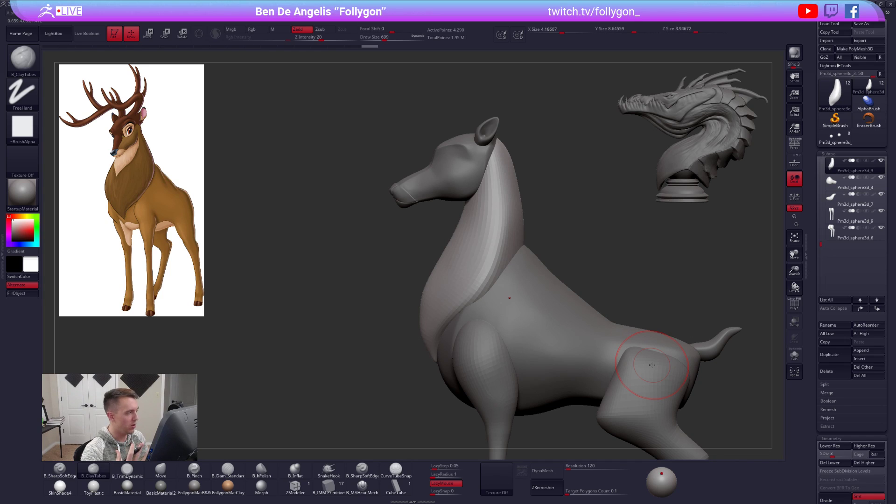
# - Adjust the neck's side silhouette at subdivision level 3 with the Move brush at draw size 930
pyautogui.moveTo(373, 262)
pyautogui.mouseDown(button='right')
pyautogui.moveTo(460, 279)
pyautogui.moveTo(472, 297)
pyautogui.mouseUp(button='right')
pyautogui.press('space')
pyautogui.moveTo(517, 251); pyautogui.dragTo(521, 253)
pyautogui.press('b')
pyautogui.press('m')
pyautogui.press('v')
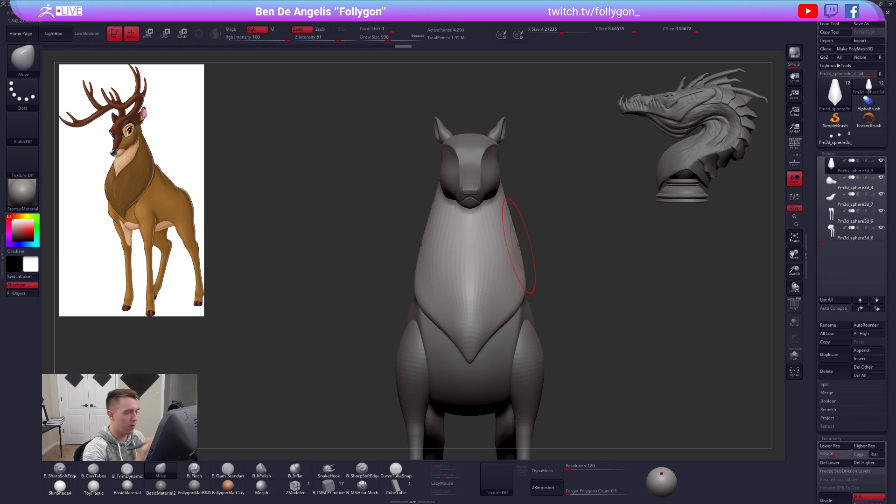
pyautogui.moveTo(519, 244); pyautogui.dragTo(547, 228, button='right')
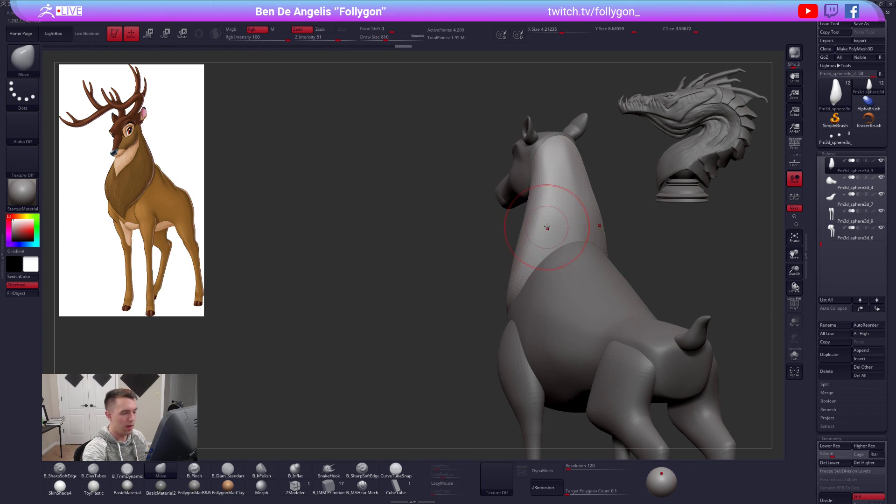
pyautogui.press('space')
# - Raise the neck to subdivision level 6 and switch to TrimDynamic at draw size 742
pyautogui.press('d')
pyautogui.press('d')
pyautogui.press('d')
pyautogui.press('b')
pyautogui.press('t')
pyautogui.press('d')
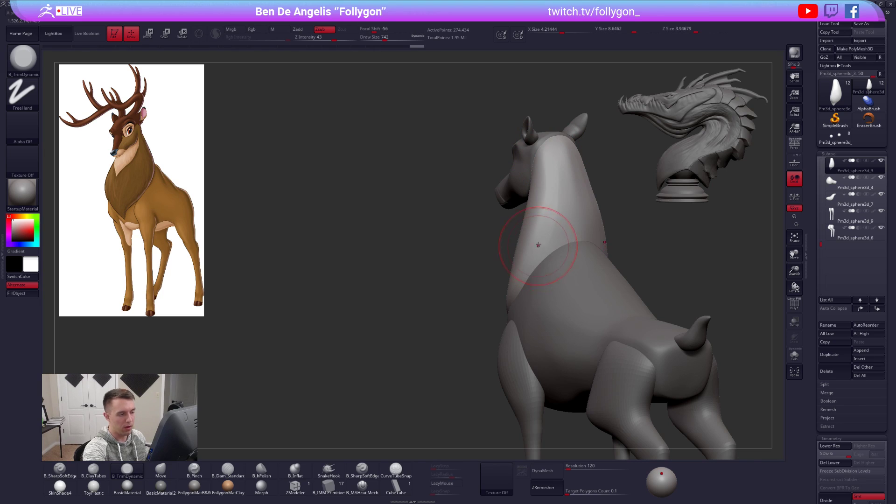
pyautogui.moveTo(538, 248); pyautogui.dragTo(575, 242, button='right')
# - Isolate the neck and define the ridge along its side with the Pinch brush, LazyMouse on, then smooth it
pyautogui.press('b')
pyautogui.press('p')
pyautogui.press('i')
pyautogui.press('space')
pyautogui.moveTo(540, 170); pyautogui.dragTo(536, 169)
pyautogui.hotkey('alt', 's')
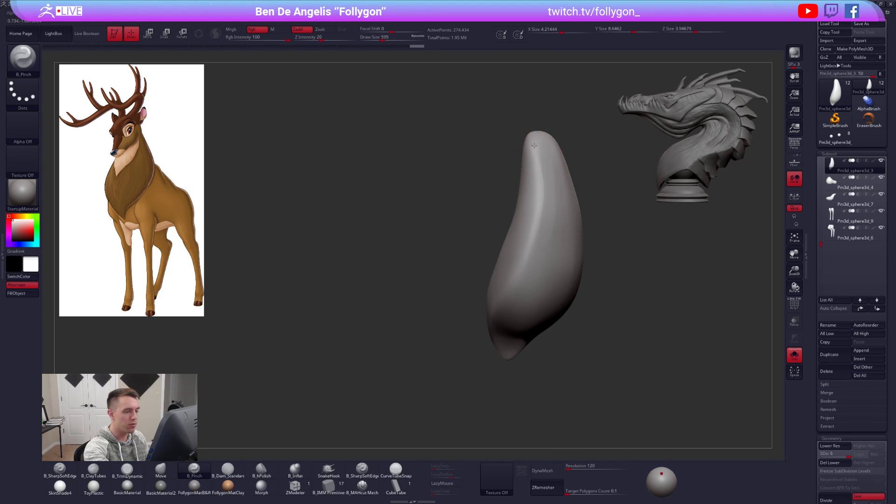
pyautogui.press('l')
pyautogui.press('space')
pyautogui.moveTo(546, 170); pyautogui.dragTo(543, 171)
pyautogui.moveTo(556, 170); pyautogui.dragTo(539, 166, button='right')
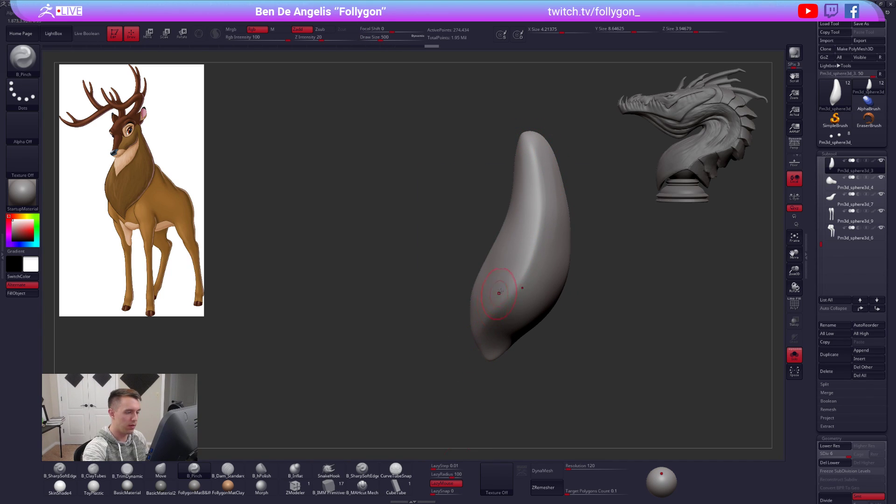
pyautogui.press('shift')
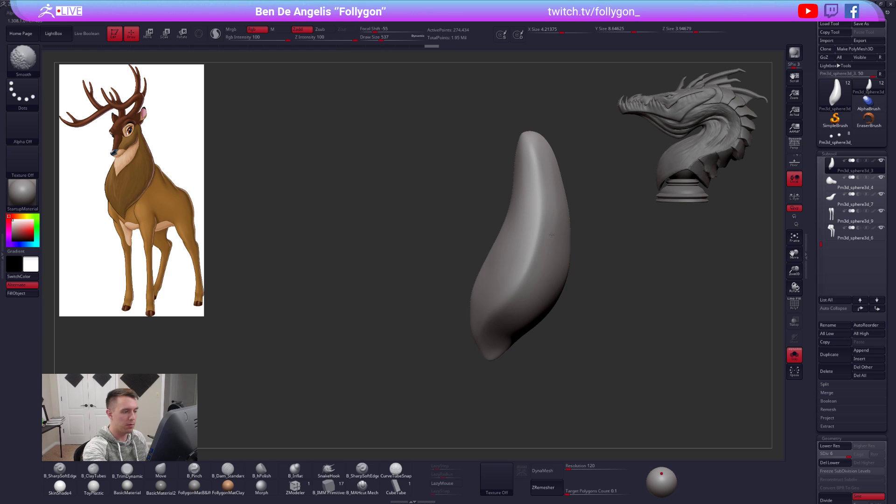
pyautogui.press('s')
# - Check the neck against the whole stag, then isolate it and pinch its side ridge at draw size 537
pyautogui.moveTo(566, 280)
pyautogui.keyDown('ctrl'); pyautogui.mouseDown(button='right')
pyautogui.moveTo(570, 295)
pyautogui.moveTo(590, 299)
pyautogui.mouseUp(button='right'); pyautogui.keyUp('ctrl')
pyautogui.keyDown('alt'); pyautogui.moveTo(594, 366); pyautogui.dragTo(523, 304, button='right'); pyautogui.keyUp('alt')
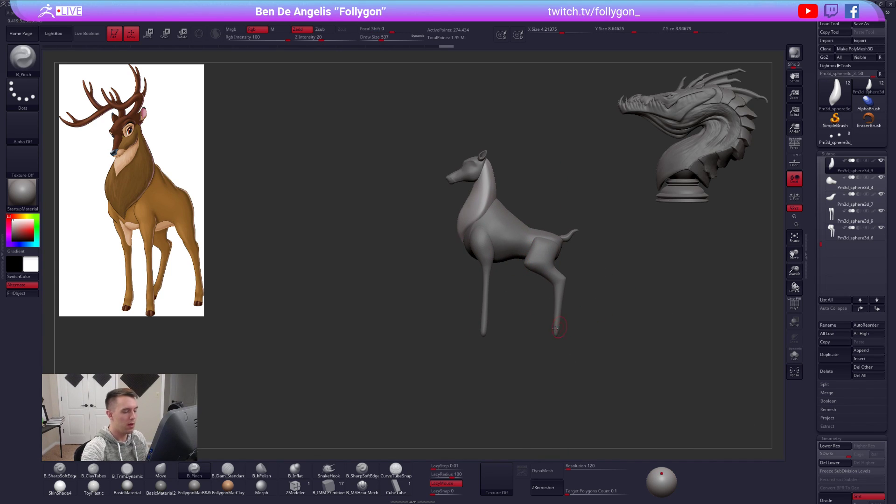
pyautogui.keyDown('ctrl'); pyautogui.moveTo(572, 376); pyautogui.dragTo(477, 321, button='right'); pyautogui.keyUp('ctrl')
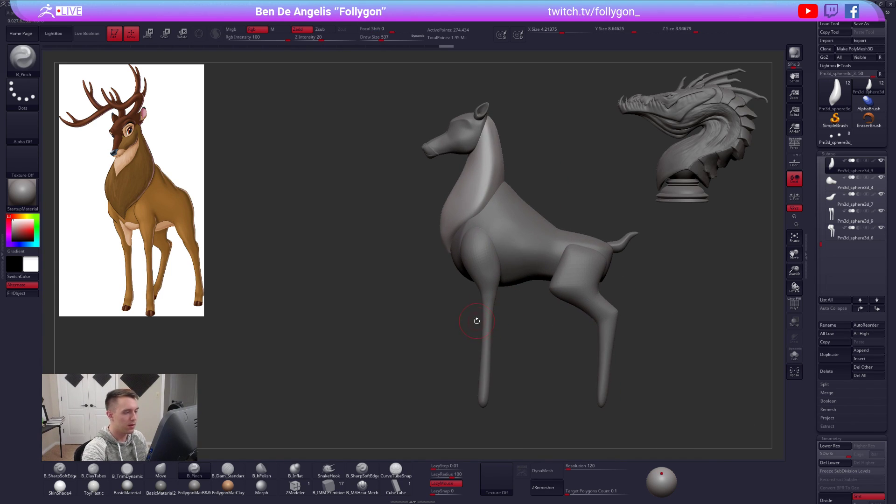
pyautogui.moveTo(613, 338)
pyautogui.keyDown('alt'); pyautogui.mouseDown(button='right')
pyautogui.moveTo(570, 342)
pyautogui.moveTo(606, 383)
pyautogui.moveTo(484, 225)
pyautogui.moveTo(482, 236)
pyautogui.mouseUp(button='right'); pyautogui.keyUp('alt')
pyautogui.hotkey('alt', 's')
pyautogui.moveTo(490, 233); pyautogui.dragTo(470, 258)
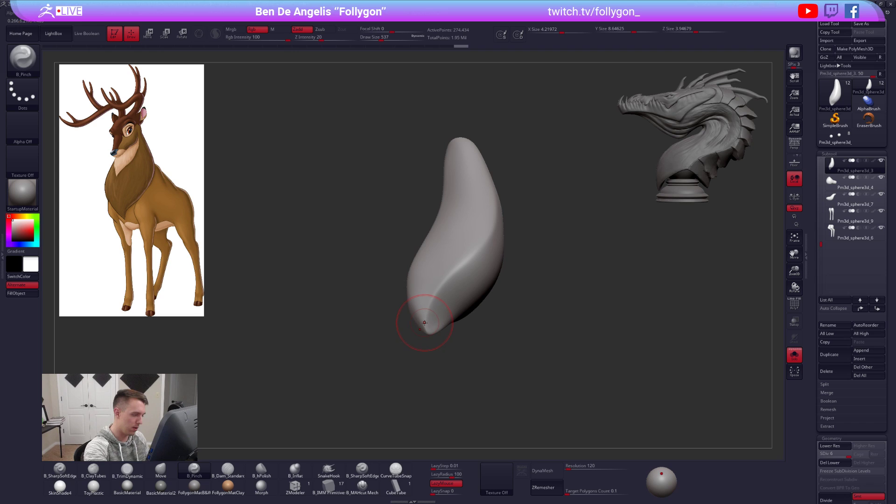
pyautogui.moveTo(500, 223); pyautogui.dragTo(495, 189)
pyautogui.moveTo(494, 189)
pyautogui.mouseDown(button='right')
pyautogui.moveTo(485, 248)
pyautogui.moveTo(506, 189)
pyautogui.mouseUp(button='right')
# - Flatten the upper side planes of the neck with TrimDynamic
pyautogui.press('3')
pyautogui.moveTo(506, 189); pyautogui.dragTo(519, 205)
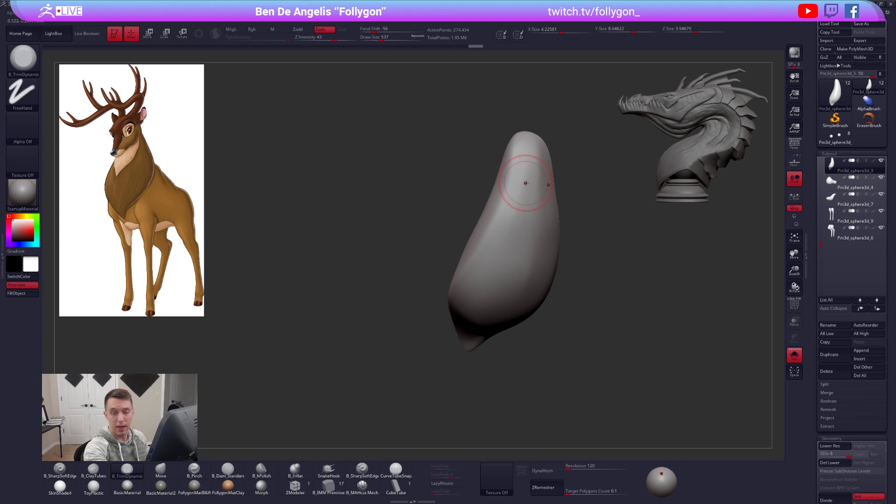
pyautogui.moveTo(522, 176); pyautogui.dragTo(502, 150, button='right')
pyautogui.keyDown('alt'); pyautogui.moveTo(500, 196); pyautogui.dragTo(504, 164, button='right'); pyautogui.keyUp('alt')
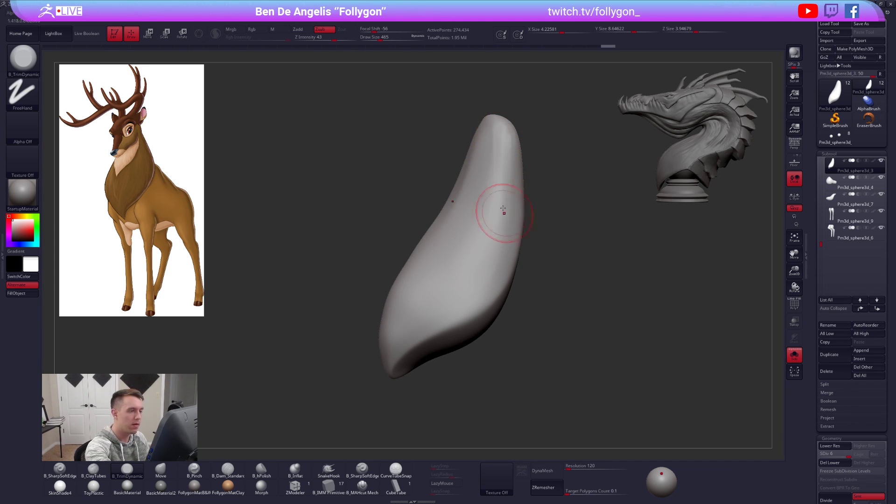
# - Show the whole stag, drop the neck to subdivision level 4 and adjust its upper part with the Move brush at draw size 519
pyautogui.hotkey('shift', 'd')
pyautogui.hotkey('shift', 'd')
pyautogui.hotkey('alt', 's')
pyautogui.moveTo(498, 171)
pyautogui.mouseDown(button='right')
pyautogui.moveTo(513, 140)
pyautogui.moveTo(537, 133)
pyautogui.moveTo(532, 169)
pyautogui.mouseUp(button='right')
pyautogui.press('b')
pyautogui.press('m')
pyautogui.press('v')
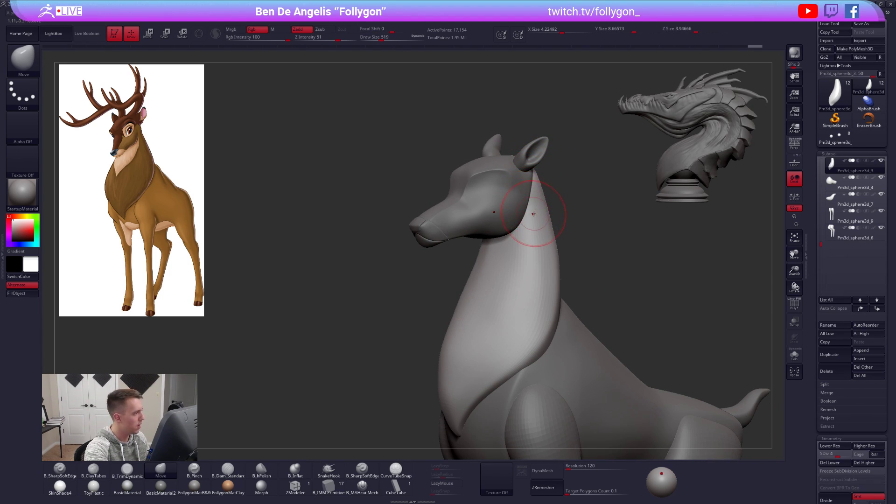
pyautogui.moveTo(536, 210); pyautogui.dragTo(527, 208, button='right')
pyautogui.press('space')
pyautogui.moveTo(550, 197); pyautogui.dragTo(555, 196)
pyautogui.moveTo(564, 192); pyautogui.dragTo(579, 179, button='right')
pyautogui.press('space')
pyautogui.moveTo(543, 161); pyautogui.dragTo(538, 161)
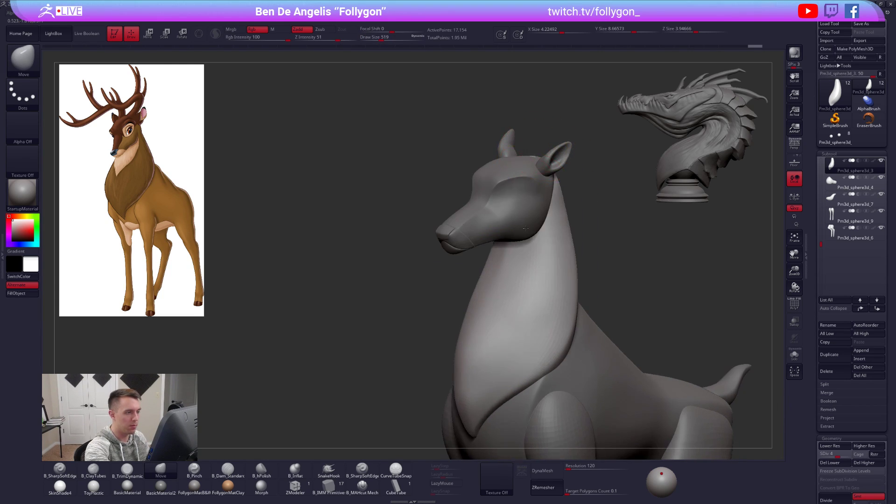
pyautogui.moveTo(533, 119); pyautogui.dragTo(535, 153, button='right')
# - Raise the neck to subdivision level 6 and smooth its surface with the Smooth brush at draw size 519
pyautogui.press('2')
pyautogui.press('d')
pyautogui.press('d')
pyautogui.moveTo(577, 209); pyautogui.dragTo(524, 237, button='right')
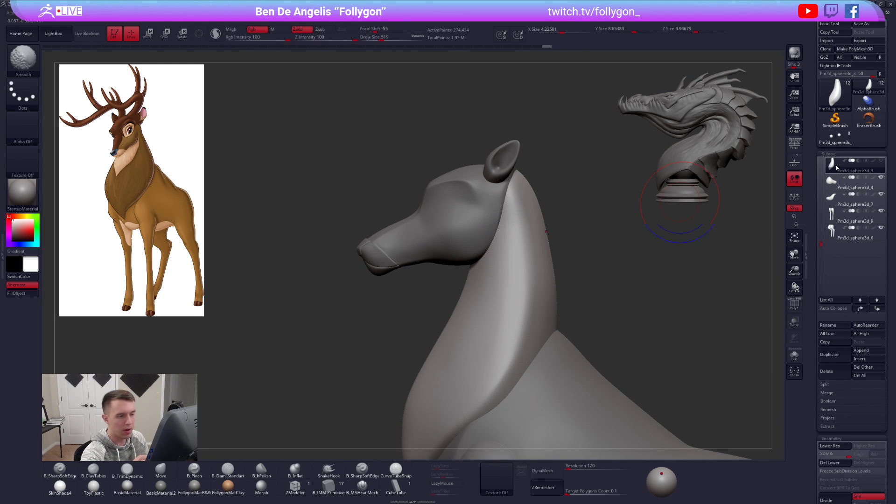
# - Show all parts of the stag again and reposition the eyes on the head with the Move transform
pyautogui.keyDown('shift'); pyautogui.click(831, 166); pyautogui.keyUp('shift')
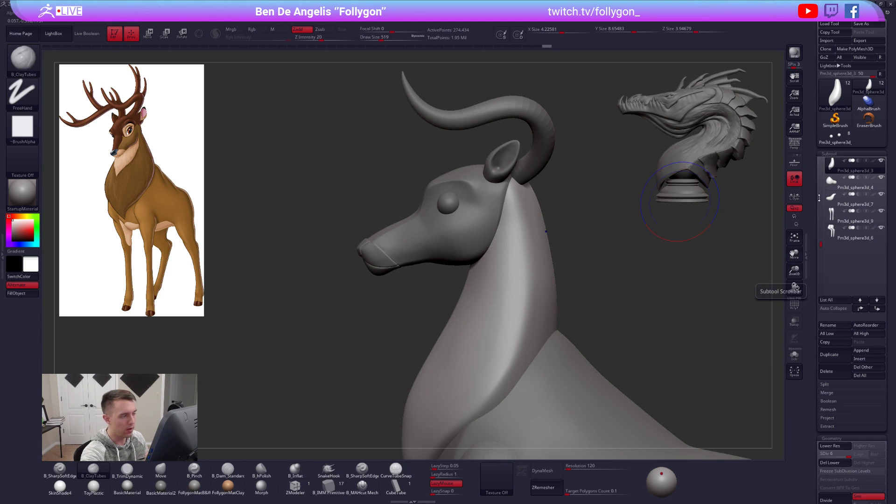
pyautogui.keyDown('alt'); pyautogui.click(451, 202); pyautogui.keyUp('alt')
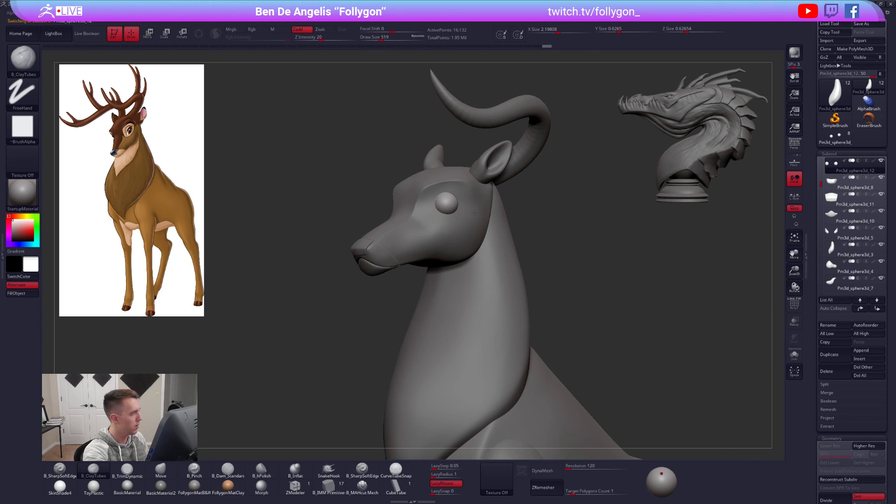
pyautogui.press('w')
pyautogui.moveTo(447, 209)
pyautogui.keyDown('shift'); pyautogui.mouseDown()
pyautogui.moveTo(448, 249)
pyautogui.moveTo(451, 226)
pyautogui.mouseUp(); pyautogui.keyUp('shift')
pyautogui.press('q')
pyautogui.moveTo(308, 217)
pyautogui.mouseDown()
pyautogui.moveTo(480, 219)
pyautogui.moveTo(528, 243)
pyautogui.mouseUp()
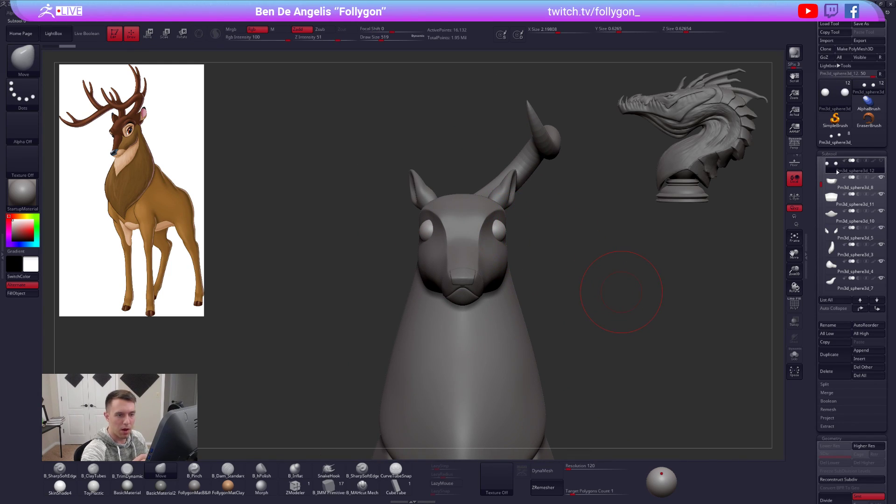
# - Hide the eyes and make the curled antler the active subtool, viewing it from the front
pyautogui.click(836, 182)
pyautogui.moveTo(621, 293); pyautogui.dragTo(541, 301)
pyautogui.keyDown('alt'); pyautogui.click(557, 170); pyautogui.keyUp('alt')
pyautogui.moveTo(539, 188); pyautogui.dragTo(546, 227, button='right')
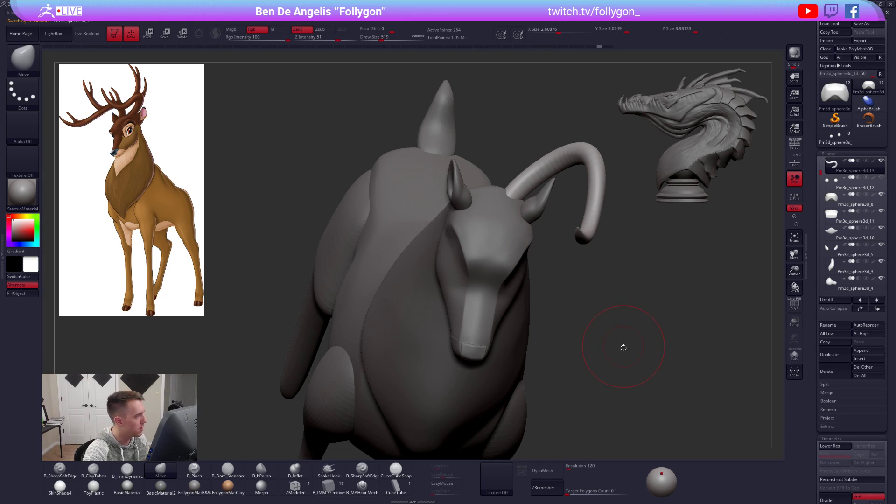
pyautogui.moveTo(626, 372); pyautogui.dragTo(637, 350, button='right')
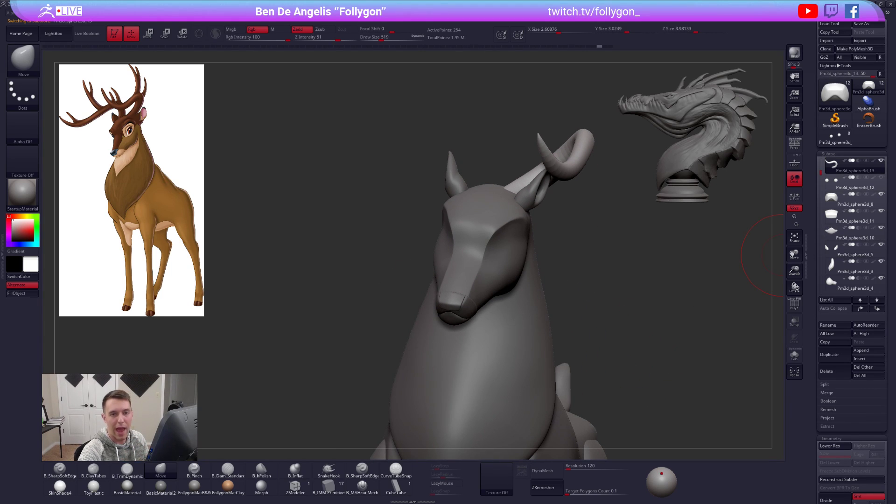
# - Switch to the stag reference sheet in Photos and examine the antlers and head of the front-facing poses up close
pyautogui.hotkey('alt', 'Tab')
pyautogui.moveTo(840, 90); pyautogui.dragTo(508, 138)
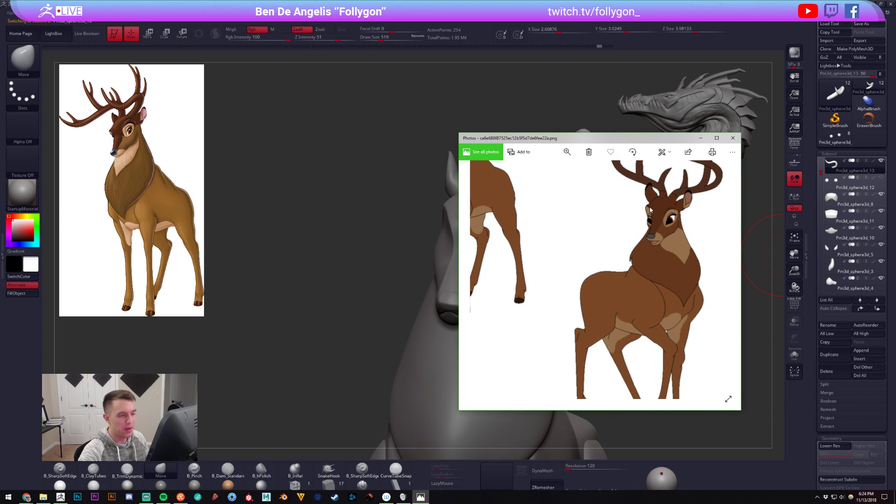
pyautogui.doubleClick(671, 200)
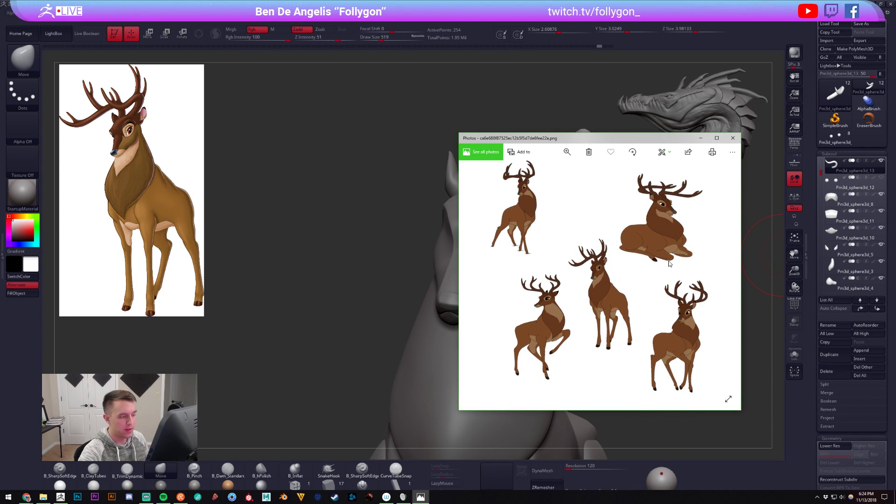
pyautogui.scroll(6, 672, 306)
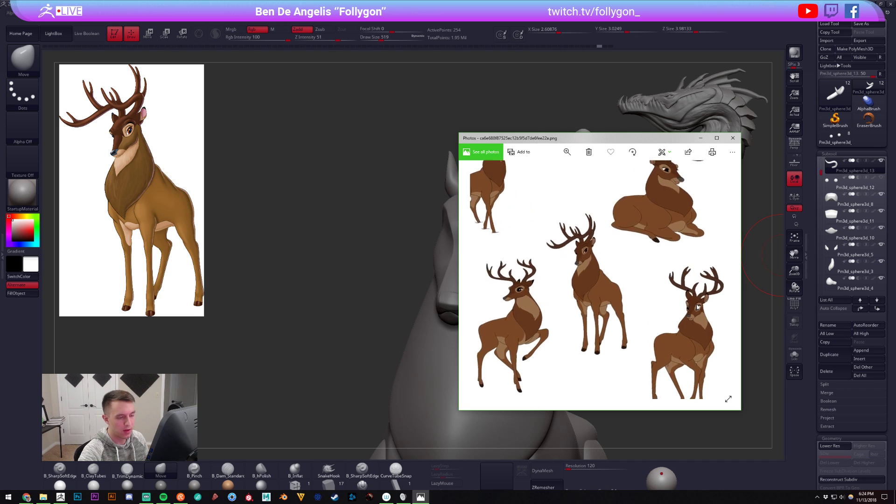
pyautogui.moveTo(690, 286); pyautogui.dragTo(649, 241)
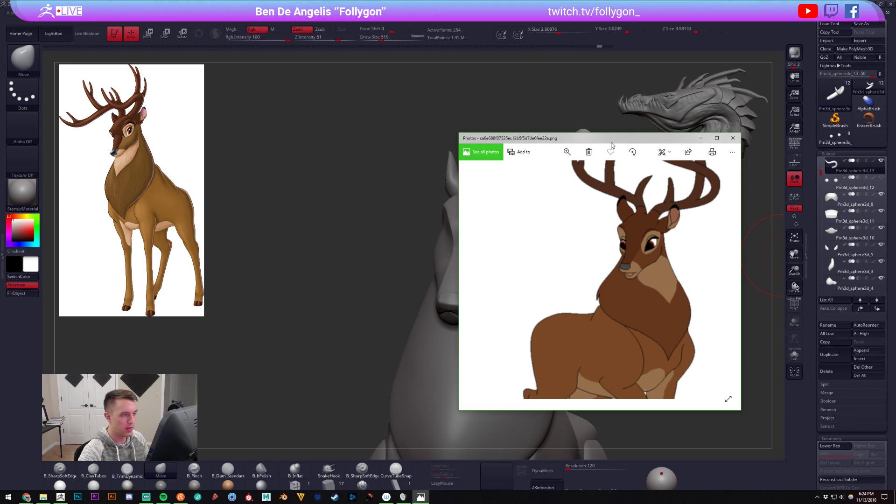
pyautogui.hotkey('alt', 'Tab')
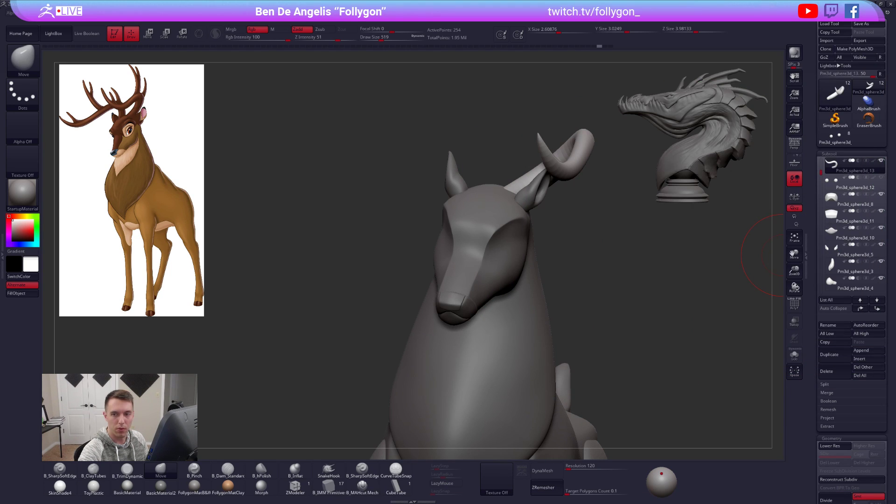
# - Switch back to ZBrush and shift the antler inward on the head with the Move transform
pyautogui.moveTo(555, 240); pyautogui.dragTo(552, 200)
pyautogui.press('w')
pyautogui.click(549, 196)
pyautogui.moveTo(549, 196); pyautogui.dragTo(526, 200)
pyautogui.press('q')
# - Reshape the antler's outward curve from above and behind with the Move brush, starting at draw size 430
pyautogui.press('space')
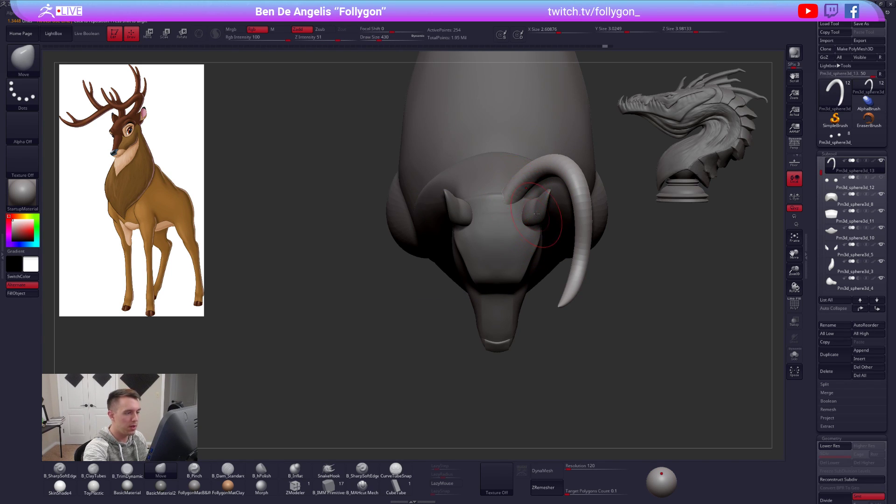
pyautogui.moveTo(537, 214); pyautogui.dragTo(540, 173, button='right')
pyautogui.moveTo(549, 265); pyautogui.dragTo(560, 234, button='right')
pyautogui.press('space')
pyautogui.moveTo(574, 220); pyautogui.dragTo(602, 219)
pyautogui.moveTo(573, 202); pyautogui.dragTo(572, 198, button='right')
pyautogui.press('s')
pyautogui.moveTo(572, 228); pyautogui.dragTo(571, 224)
pyautogui.moveTo(573, 287); pyautogui.dragTo(572, 235, button='right')
# - Adjust the antler's upper sweep and tip from behind with a resized Move brush
pyautogui.press('space')
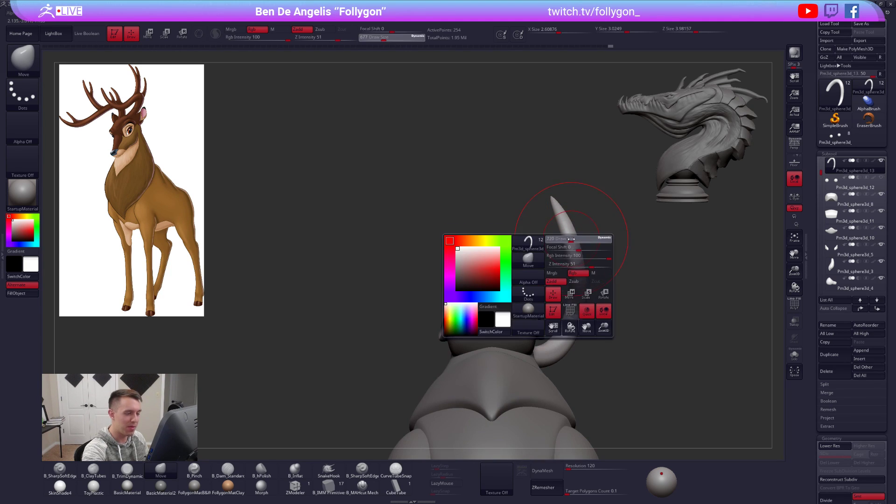
pyautogui.moveTo(570, 242); pyautogui.dragTo(572, 243)
pyautogui.moveTo(569, 303); pyautogui.dragTo(569, 301)
pyautogui.moveTo(568, 290); pyautogui.dragTo(571, 326, button='right')
pyautogui.press('space')
pyautogui.moveTo(574, 322); pyautogui.dragTo(574, 322)
pyautogui.moveTo(581, 289); pyautogui.dragTo(586, 258, button='right')
# - Subdivide the antler to subdivision level 5
pyautogui.hotkey('ctrl', 'd')
pyautogui.hotkey('ctrl', 'd')
pyautogui.hotkey('ctrl', 'd')
pyautogui.press('space')
pyautogui.moveTo(585, 275); pyautogui.dragTo(583, 275)
pyautogui.hotkey('ctrl', 'd')
# - Isolate the antler and adjust its form with the Move brush
pyautogui.hotkey('alt', 's')
pyautogui.press('b')
pyautogui.press('m')
pyautogui.press('v')
pyautogui.moveTo(558, 310)
pyautogui.mouseDown(button='right')
pyautogui.moveTo(576, 306)
pyautogui.moveTo(560, 268)
pyautogui.moveTo(564, 252)
pyautogui.mouseUp(button='right')
# - Trim and smooth the antler's surface with TrimDynamic, then show the whole stag and return the antler to subdivision level 5
pyautogui.press('b')
pyautogui.press('t')
pyautogui.press('d')
pyautogui.press('shift')
pyautogui.hotkey('shift', 'd')
pyautogui.hotkey('shift', 'd')
pyautogui.hotkey('alt', 's')
pyautogui.moveTo(568, 244); pyautogui.dragTo(529, 278, button='right')
pyautogui.press('d')
pyautogui.press('d')
# - Duplicate the antler and delete the copy's lower subdivision levels
pyautogui.keyDown('alt'); pyautogui.moveTo(330, 295); pyautogui.dragTo(284, 289, button='right'); pyautogui.keyUp('alt')
pyautogui.keyDown('alt'); pyautogui.moveTo(545, 264); pyautogui.dragTo(584, 285, button='right'); pyautogui.keyUp('alt')
pyautogui.click(833, 355)
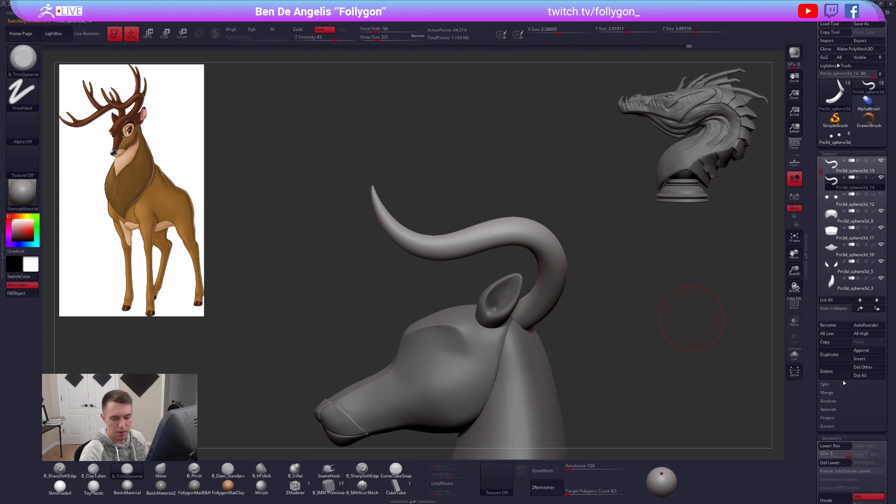
pyautogui.keyDown('alt'); pyautogui.moveTo(598, 290); pyautogui.dragTo(613, 299, button='right'); pyautogui.keyUp('alt')
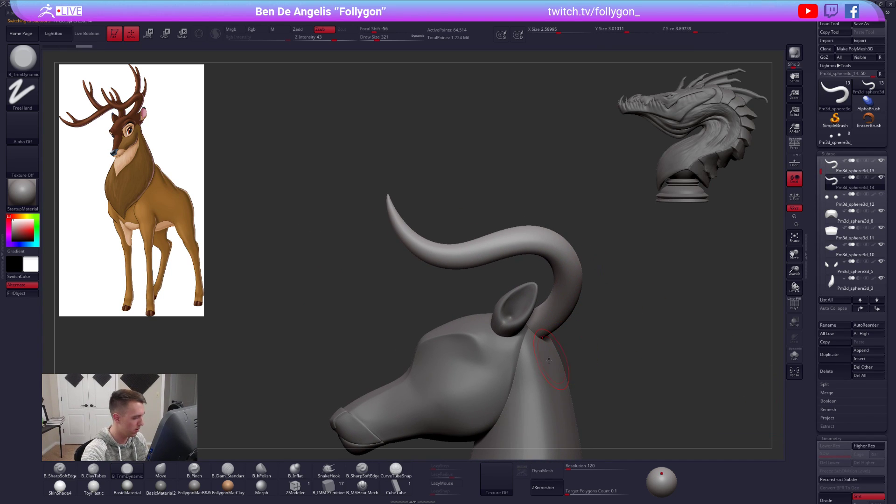
# - Draw a short tine branching up near the antler's front tip with the CurveTubeSnap brush at draw size 140
pyautogui.click(395, 469)
pyautogui.press('space')
pyautogui.moveTo(519, 215); pyautogui.dragTo(516, 215)
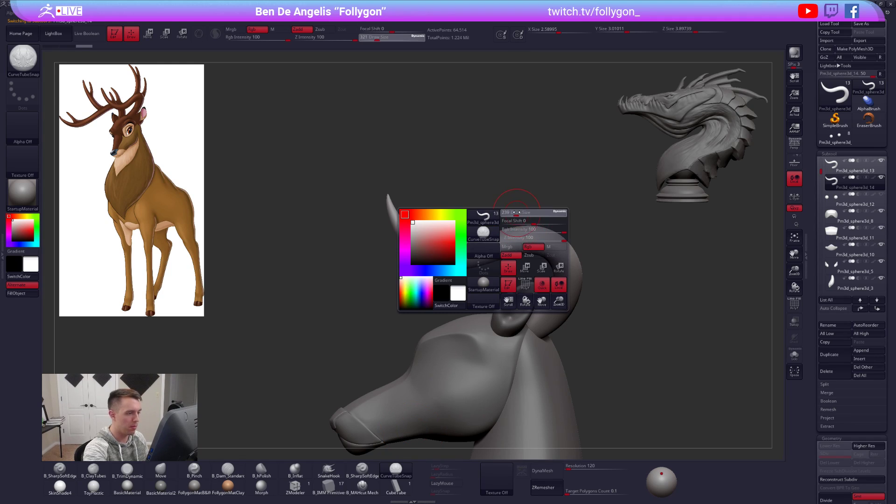
pyautogui.keyDown('alt'); pyautogui.moveTo(478, 241); pyautogui.dragTo(487, 247, button='right'); pyautogui.keyUp('alt')
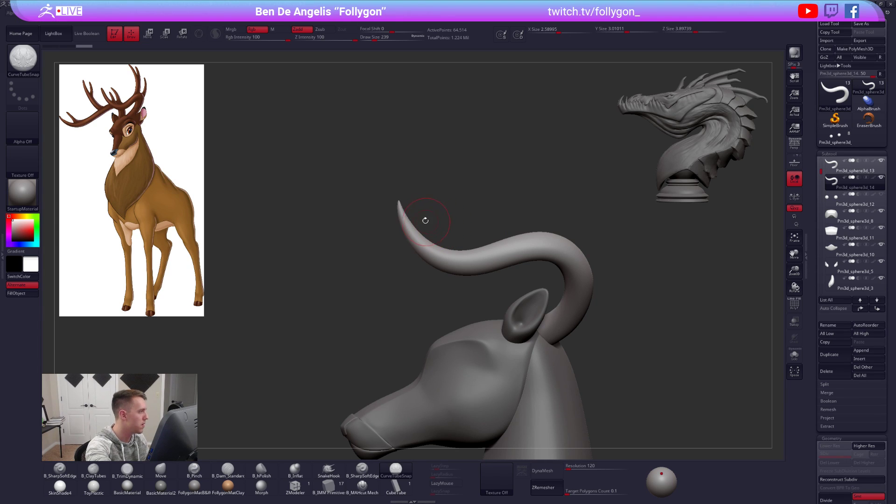
pyautogui.press('space')
pyautogui.moveTo(425, 218); pyautogui.dragTo(418, 217)
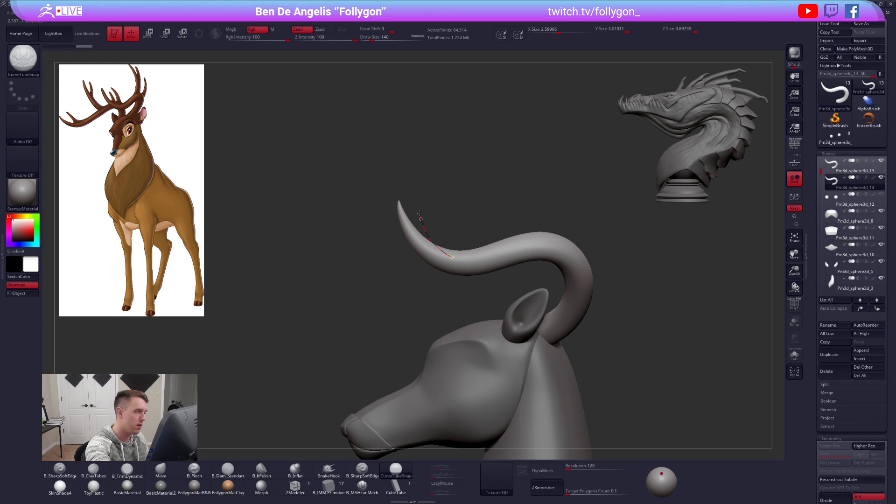
pyautogui.moveTo(422, 204); pyautogui.dragTo(422, 204)
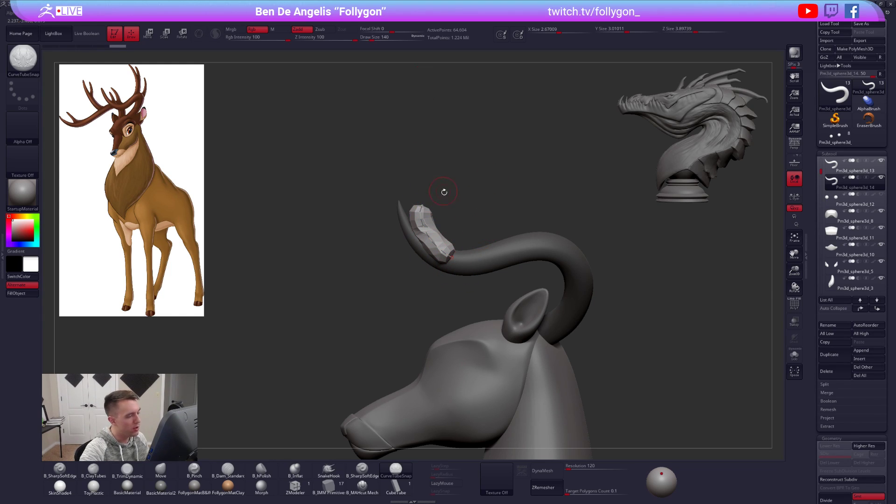
pyautogui.moveTo(448, 251)
pyautogui.keyDown('shift'); pyautogui.mouseDown()
pyautogui.moveTo(426, 224)
pyautogui.moveTo(422, 193)
pyautogui.mouseUp(); pyautogui.keyUp('shift')
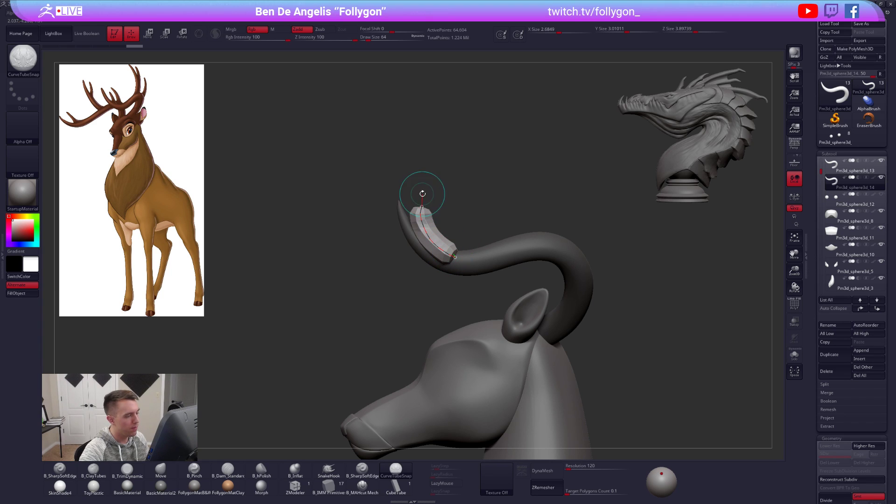
# - Taper the tine to a point by reversing the Curve Falloff in the Curve Modifiers and updating the curve
pyautogui.click(2, 254)
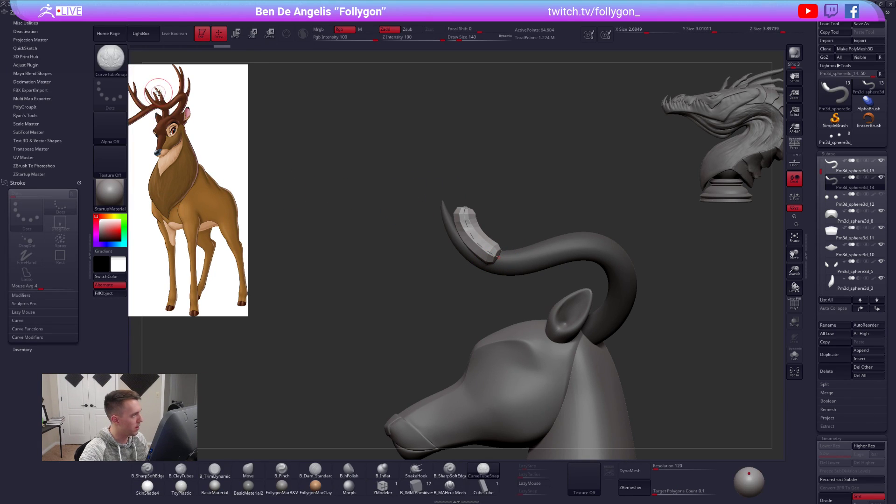
pyautogui.click(38, 336)
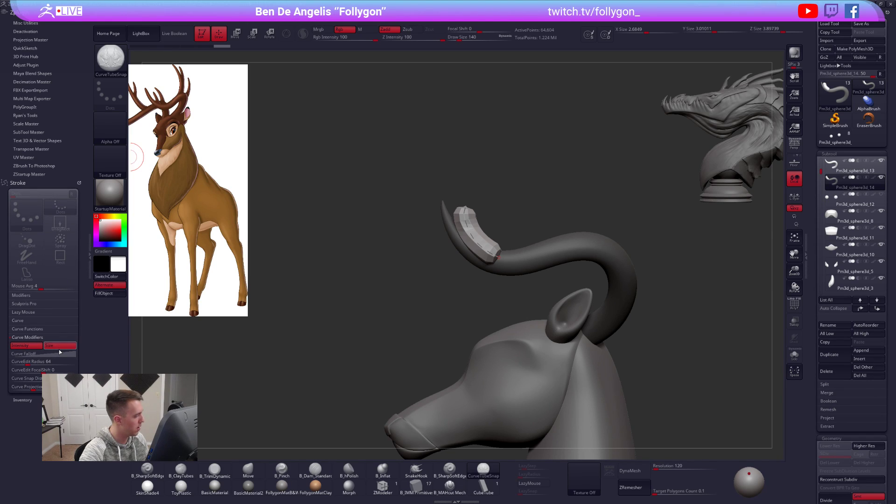
pyautogui.click(52, 353)
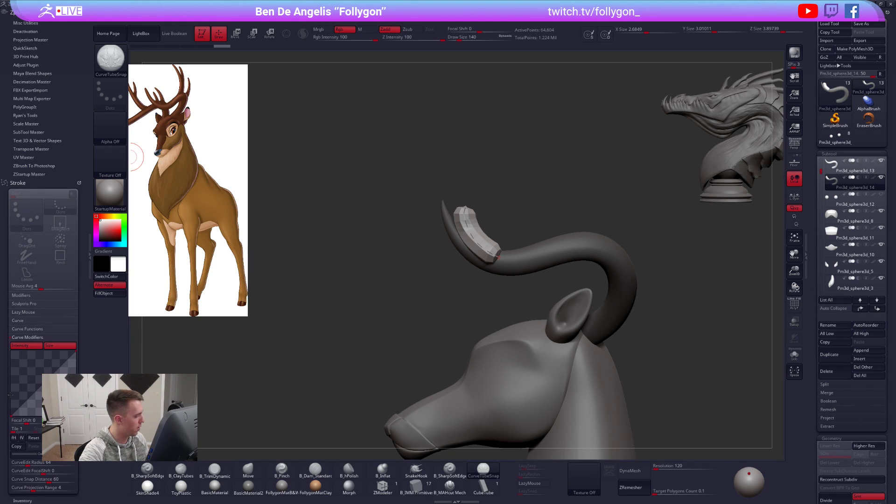
pyautogui.moveTo(14, 411); pyautogui.dragTo(10, 348)
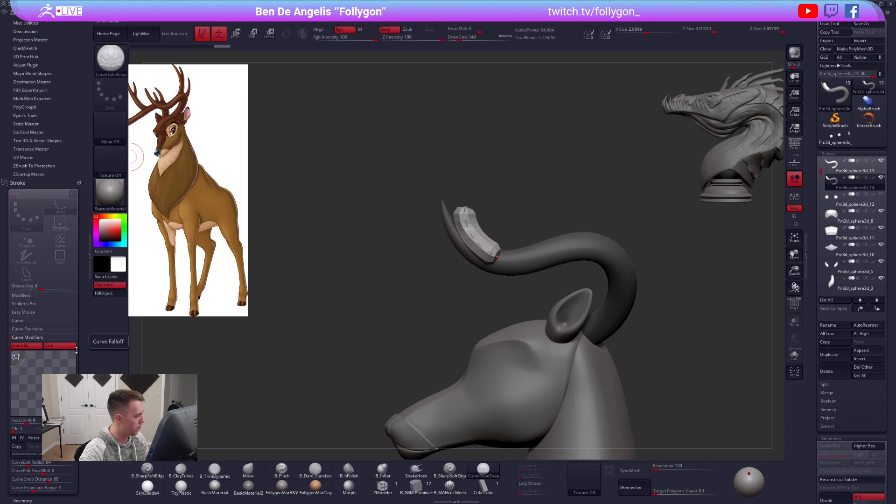
pyautogui.moveTo(75, 349); pyautogui.dragTo(75, 407)
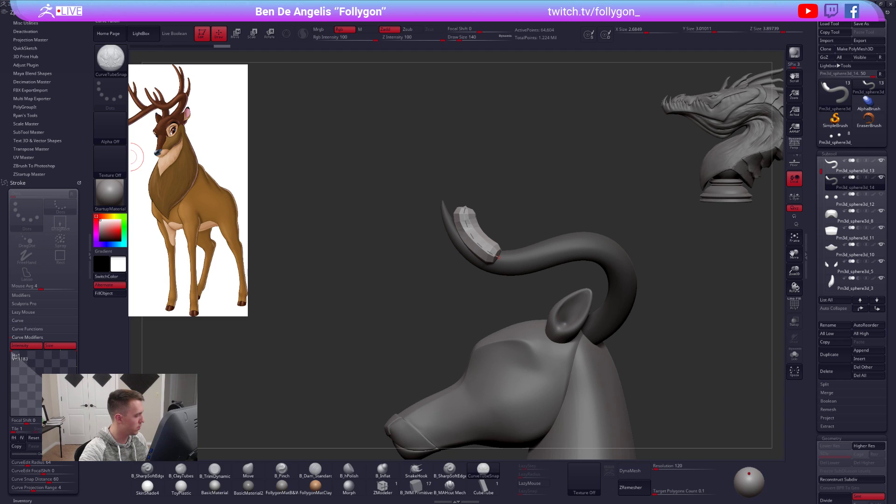
pyautogui.click(462, 223)
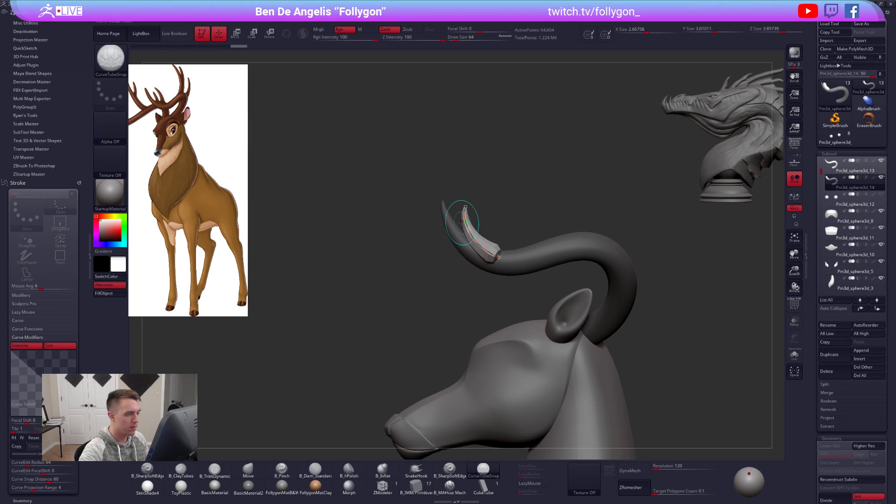
pyautogui.click(90, 257)
# - Isolate the tine by its polygroup and delete the hidden antler copy from the subtool
pyautogui.moveTo(513, 251); pyautogui.dragTo(498, 263, button='right')
pyautogui.hotkey('shift', 'f')
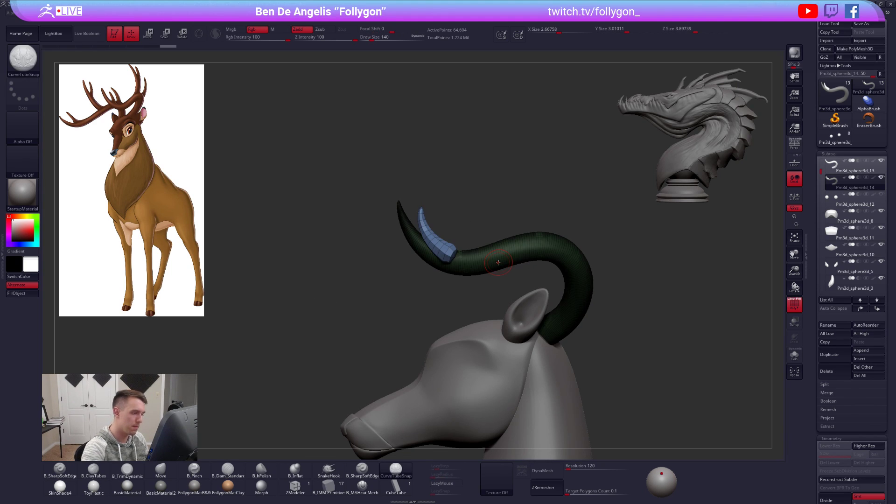
pyautogui.keyDown('ctrl'); pyautogui.keyDown('shift'); pyautogui.click(442, 241); pyautogui.keyUp('shift'); pyautogui.keyUp('ctrl')
pyautogui.press('space')
pyautogui.click(490, 237)
pyautogui.hotkey('shift', 'f')
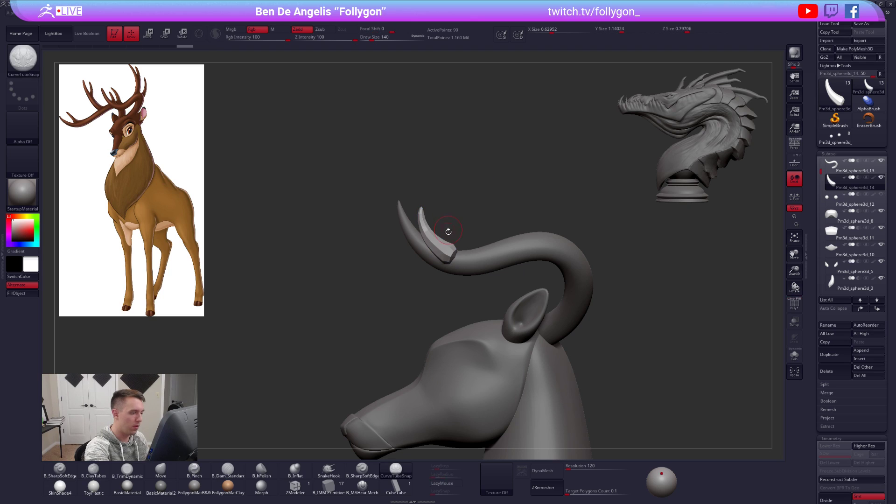
# - Rotate the tine about its base to stand more upright and align it with the antler, checking from behind
pyautogui.press('r')
pyautogui.moveTo(455, 257)
pyautogui.mouseDown()
pyautogui.moveTo(491, 272)
pyautogui.moveTo(400, 240)
pyautogui.mouseUp()
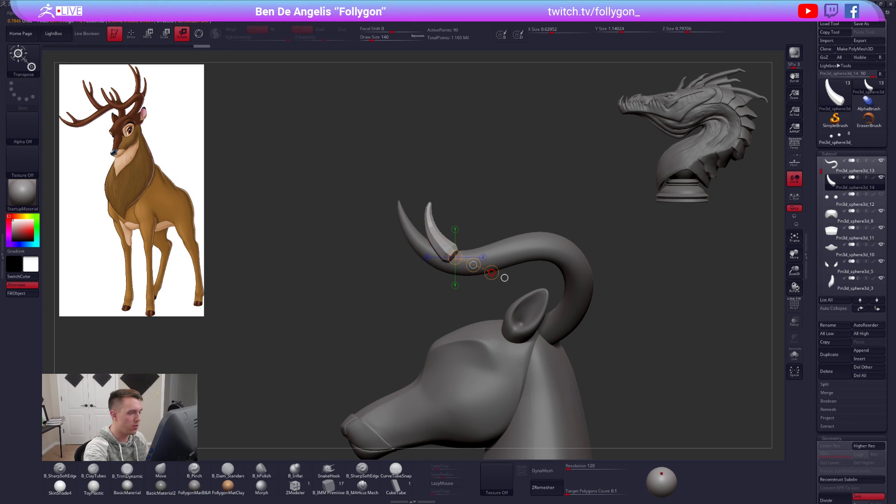
pyautogui.moveTo(505, 278); pyautogui.dragTo(461, 319)
pyautogui.moveTo(475, 214)
pyautogui.mouseDown()
pyautogui.moveTo(530, 237)
pyautogui.moveTo(538, 228)
pyautogui.mouseUp()
pyautogui.press('q')
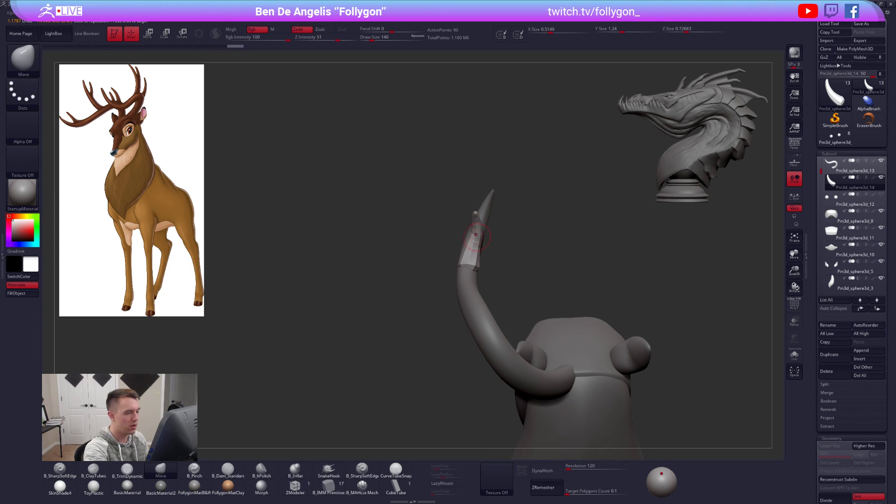
# - Isolate the tine with its wireframe shown, remove surplus edge loops with ZModeler, and turn on dynamic subdivision
pyautogui.hotkey('shift', 'f')
pyautogui.hotkey('ctrl', 'shift', 's')
pyautogui.moveTo(431, 299); pyautogui.dragTo(351, 415)
pyautogui.click(295, 486)
pyautogui.moveTo(486, 287)
pyautogui.keyDown('alt'); pyautogui.mouseDown()
pyautogui.moveTo(519, 305)
pyautogui.moveTo(518, 343)
pyautogui.mouseUp(); pyautogui.keyUp('alt')
pyautogui.press('space')
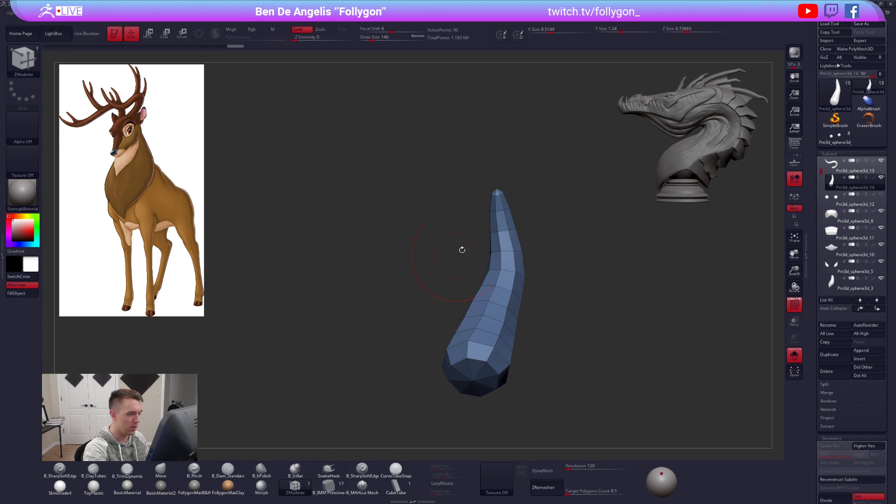
pyautogui.keyDown('alt'); pyautogui.click(499, 212); pyautogui.keyUp('alt')
pyautogui.keyDown('alt'); pyautogui.click(511, 232); pyautogui.keyUp('alt')
pyautogui.keyDown('alt'); pyautogui.click(511, 248); pyautogui.keyUp('alt')
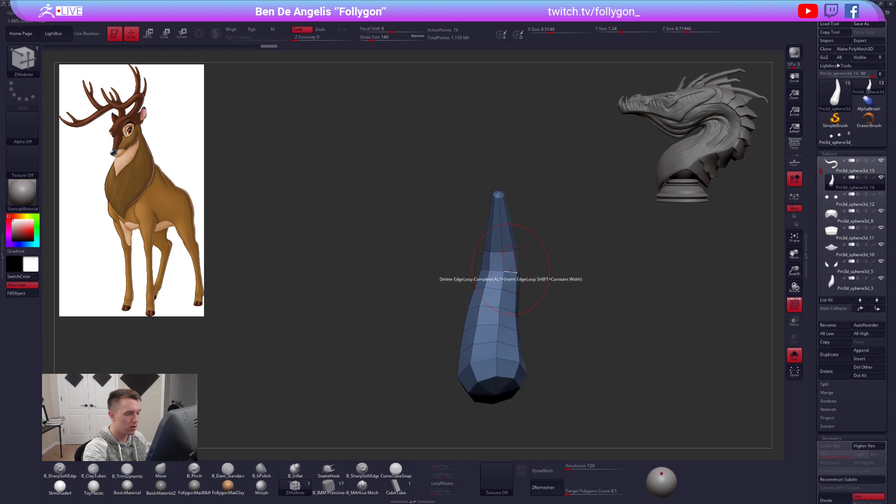
pyautogui.keyDown('alt'); pyautogui.click(509, 326); pyautogui.keyUp('alt')
pyautogui.click(509, 327)
pyautogui.click(509, 349)
pyautogui.press('d')
# - Show the whole stag again and fit the tine to the antler with the Move brush at draw sizes 397 and 203
pyautogui.moveTo(510, 316)
pyautogui.mouseDown(button='right')
pyautogui.moveTo(526, 294)
pyautogui.moveTo(483, 317)
pyautogui.mouseUp(button='right')
pyautogui.hotkey('alt', 's')
pyautogui.press('b')
pyautogui.press('m')
pyautogui.press('v')
pyautogui.press('space')
pyautogui.moveTo(509, 291); pyautogui.dragTo(514, 291)
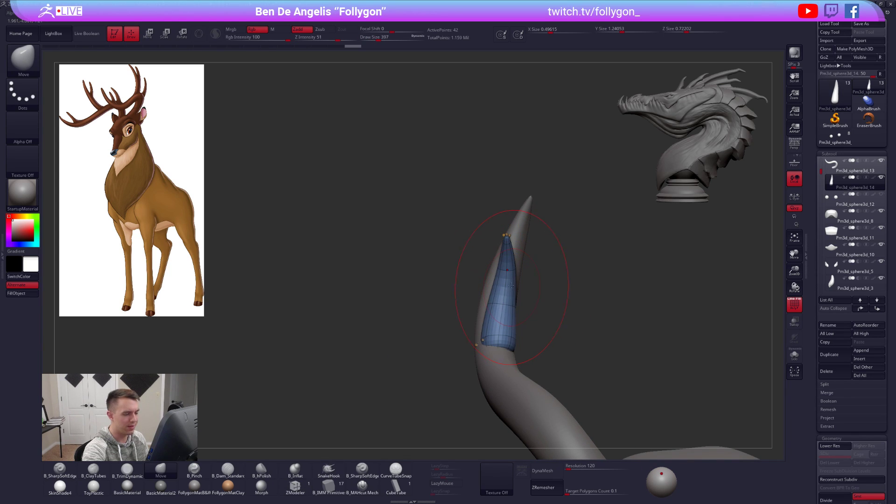
pyautogui.press('space')
pyautogui.moveTo(514, 278)
pyautogui.mouseDown()
pyautogui.moveTo(507, 284)
pyautogui.moveTo(507, 271)
pyautogui.mouseUp()
pyautogui.press('space')
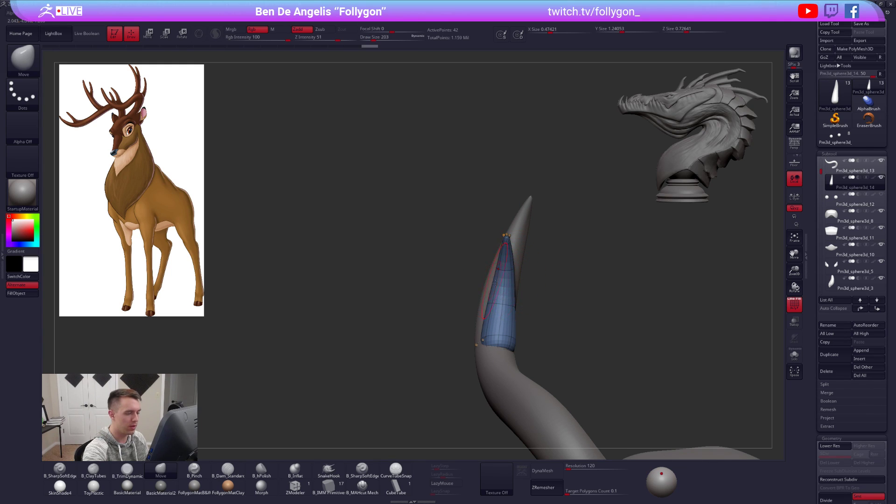
# - Hide the wireframe and bend the tine into a longer curve following the antler's tip with a larger Move brush
pyautogui.hotkey('shift', 'f')
pyautogui.moveTo(498, 282); pyautogui.dragTo(524, 290, button='right')
pyautogui.press('space')
pyautogui.moveTo(523, 290); pyautogui.dragTo(525, 289)
pyautogui.moveTo(524, 288)
pyautogui.keyDown('shift'); pyautogui.mouseDown(button='right')
pyautogui.moveTo(537, 272)
pyautogui.moveTo(505, 267)
pyautogui.mouseUp(button='right'); pyautogui.keyUp('shift')
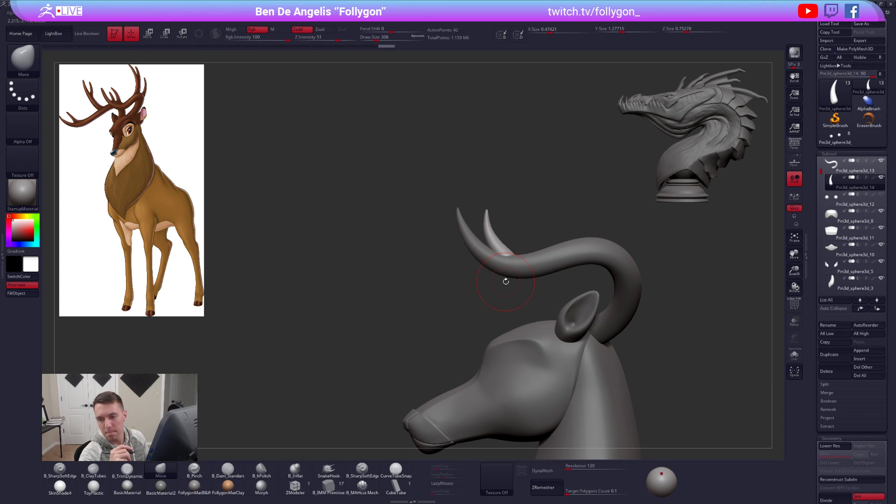
pyautogui.moveTo(511, 267); pyautogui.dragTo(515, 228, button='right')
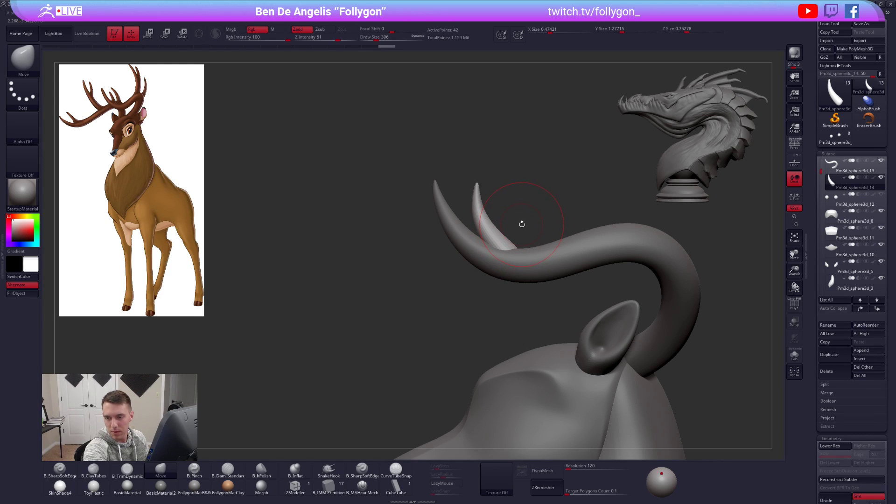
# - Adjust the tine's tip with the Move brush at draw size 335 and shift the tine's position on the antler
pyautogui.press(']')
pyautogui.moveTo(478, 186); pyautogui.dragTo(481, 196)
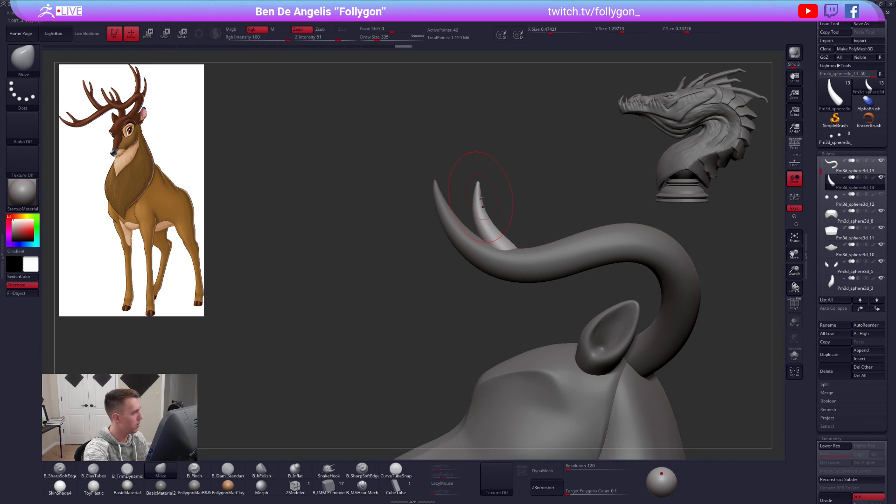
pyautogui.press('r')
pyautogui.moveTo(506, 259); pyautogui.dragTo(551, 240)
pyautogui.press('w')
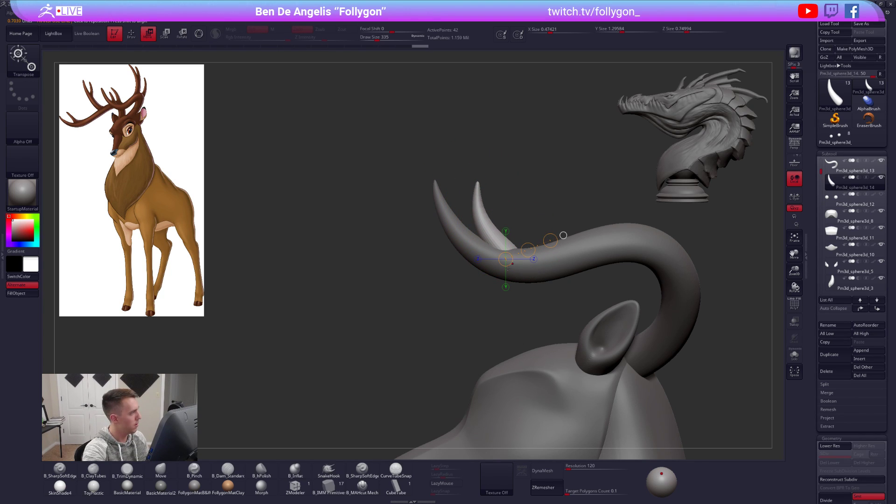
pyautogui.moveTo(529, 258)
pyautogui.mouseDown()
pyautogui.moveTo(571, 281)
pyautogui.moveTo(555, 275)
pyautogui.mouseUp()
pyautogui.press('q')
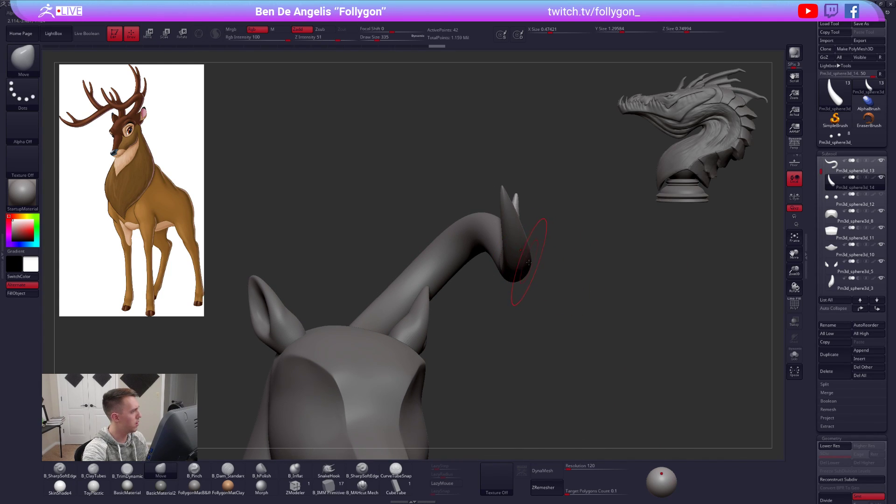
pyautogui.moveTo(561, 301); pyautogui.dragTo(632, 370)
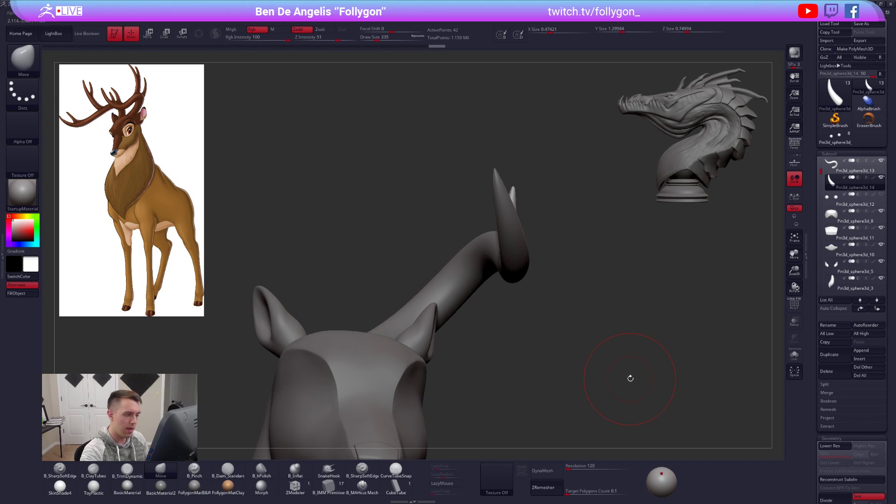
# - With transparency on and dynamic subdivision off, mask the tine's base and rotate its upper part in the front view
pyautogui.click(794, 321)
pyautogui.press('r')
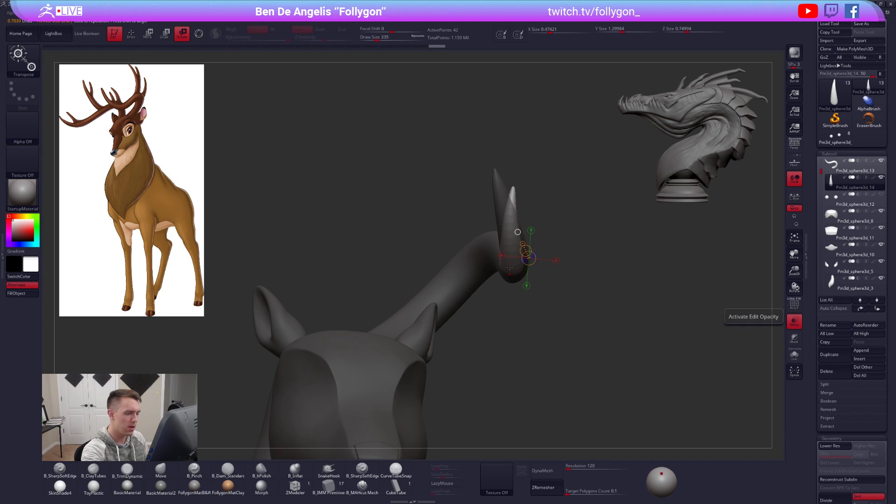
pyautogui.hotkey('shift', 'd')
pyautogui.press('q')
pyautogui.moveTo(485, 215)
pyautogui.keyDown('ctrl'); pyautogui.mouseDown()
pyautogui.moveTo(540, 225)
pyautogui.moveTo(493, 161)
pyautogui.mouseUp(); pyautogui.keyUp('ctrl')
pyautogui.keyDown('ctrl'); pyautogui.click(516, 152); pyautogui.keyUp('ctrl')
pyautogui.press('r')
pyautogui.moveTo(510, 246)
pyautogui.mouseDown()
pyautogui.moveTo(528, 176)
pyautogui.moveTo(516, 185)
pyautogui.mouseUp()
# - Rotate the tine's unmasked tip further, then turn off transparency and restore dynamic subdivision
pyautogui.press('q')
pyautogui.press('b')
pyautogui.press('m')
pyautogui.press('v')
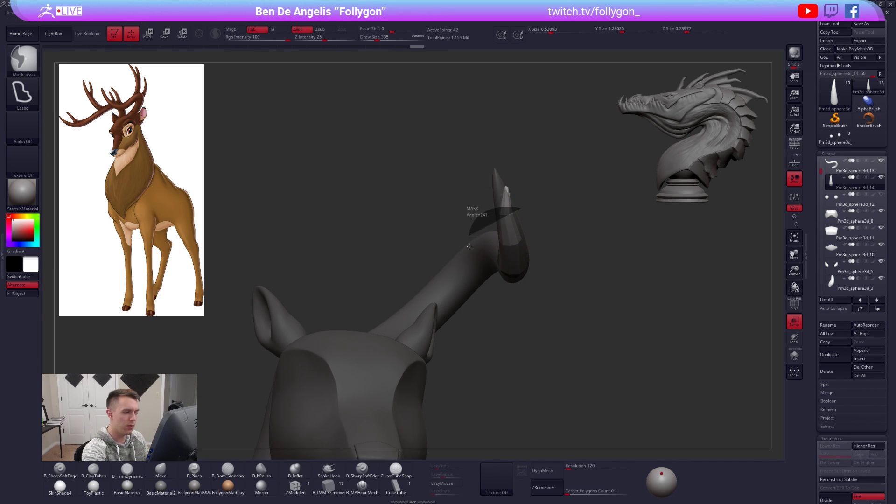
pyautogui.press('r')
pyautogui.moveTo(505, 198); pyautogui.dragTo(515, 144)
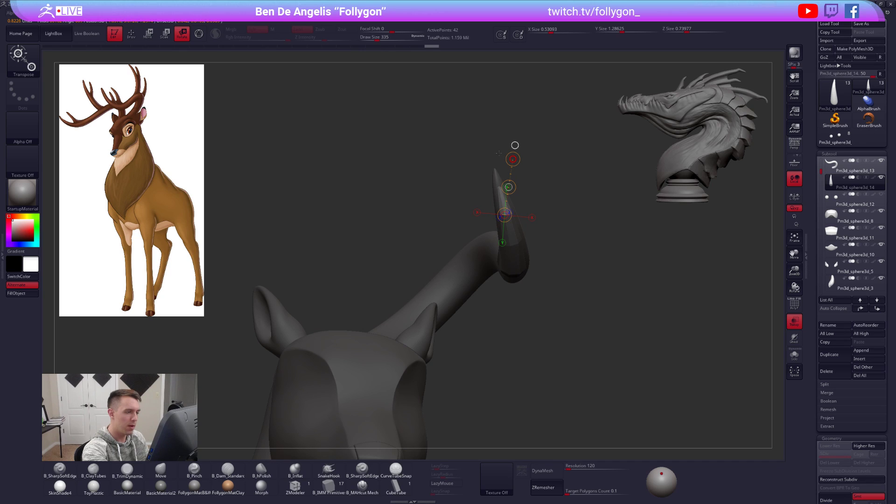
pyautogui.press('q')
pyautogui.click(790, 323)
pyautogui.press('d')
pyautogui.moveTo(688, 306)
pyautogui.mouseDown()
pyautogui.moveTo(583, 298)
pyautogui.moveTo(559, 285)
pyautogui.moveTo(553, 252)
pyautogui.moveTo(564, 239)
pyautogui.moveTo(602, 292)
pyautogui.moveTo(623, 292)
pyautogui.moveTo(579, 299)
pyautogui.mouseUp()
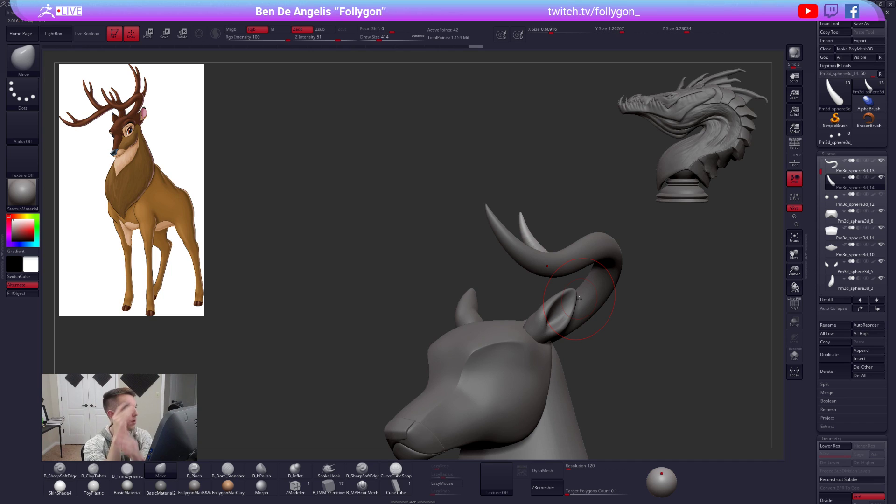
# - Select the main antler, check it in isolation, and raise the Move brush's draw size to 519
pyautogui.moveTo(591, 249)
pyautogui.keyDown('shift'); pyautogui.mouseDown(button='right')
pyautogui.moveTo(625, 276)
pyautogui.moveTo(606, 248)
pyautogui.moveTo(545, 266)
pyautogui.mouseUp(button='right'); pyautogui.keyUp('shift')
pyautogui.keyDown('alt'); pyautogui.click(558, 251); pyautogui.keyUp('alt')
pyautogui.hotkey('alt', 's')
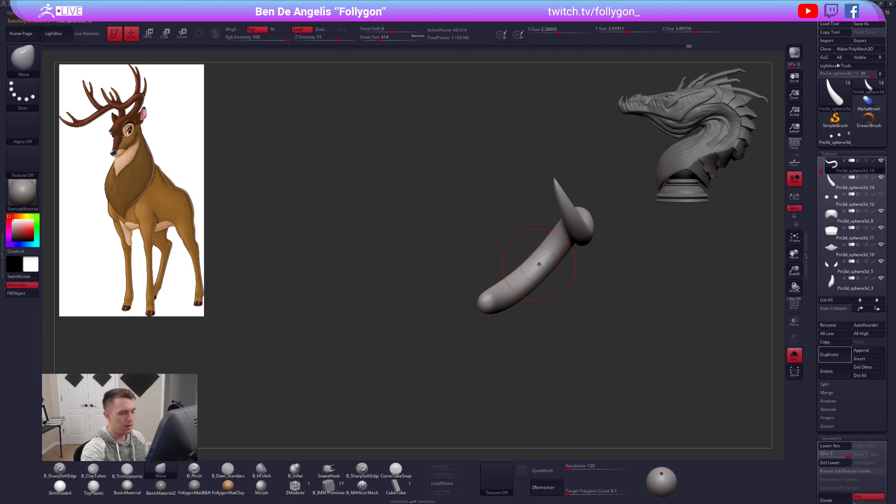
pyautogui.press('s')
pyautogui.moveTo(533, 268); pyautogui.dragTo(539, 268)
pyautogui.hotkey('alt', 's')
pyautogui.moveTo(560, 219); pyautogui.dragTo(550, 249, button='right')
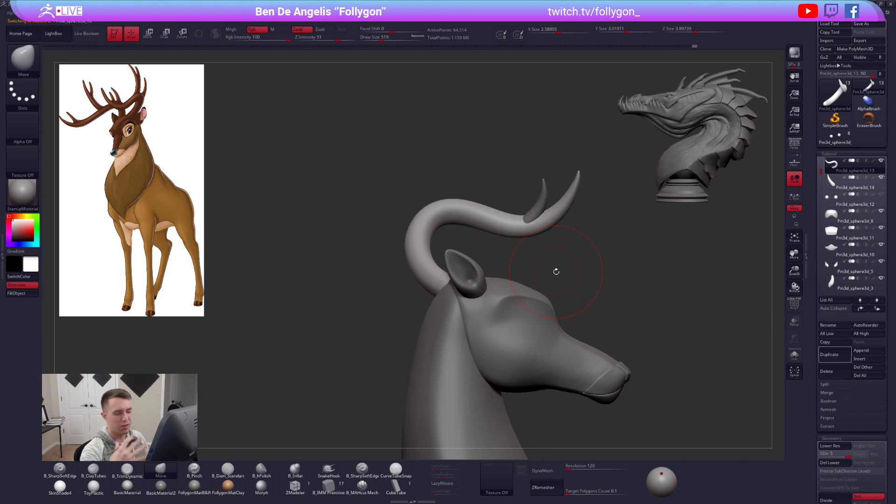
# - Refine the main antler's rear bend and forward sweep with the Move brush at draw sizes 279 and 519, smoothing where needed
pyautogui.press('space')
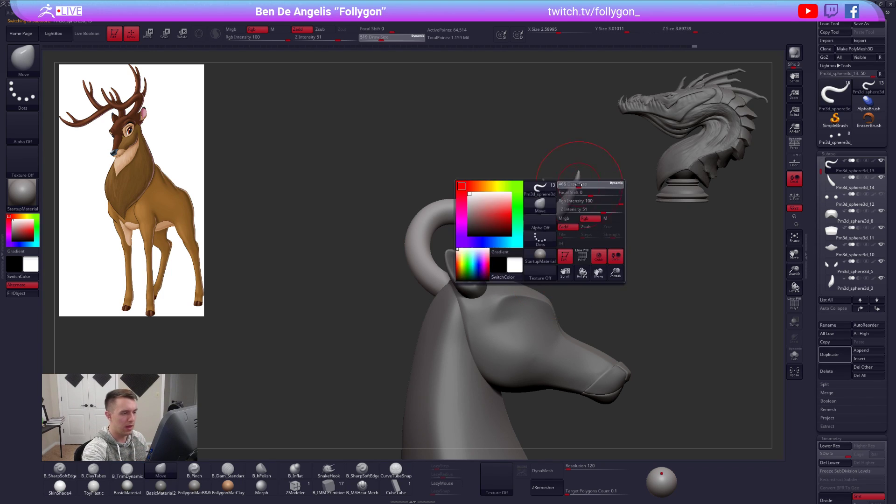
pyautogui.moveTo(565, 187)
pyautogui.mouseDown(button='right')
pyautogui.moveTo(577, 226)
pyautogui.moveTo(552, 248)
pyautogui.moveTo(581, 260)
pyautogui.moveTo(579, 251)
pyautogui.moveTo(556, 272)
pyautogui.moveTo(565, 271)
pyautogui.mouseUp(button='right')
pyautogui.press('space')
pyautogui.moveTo(537, 312); pyautogui.dragTo(554, 301, button='right')
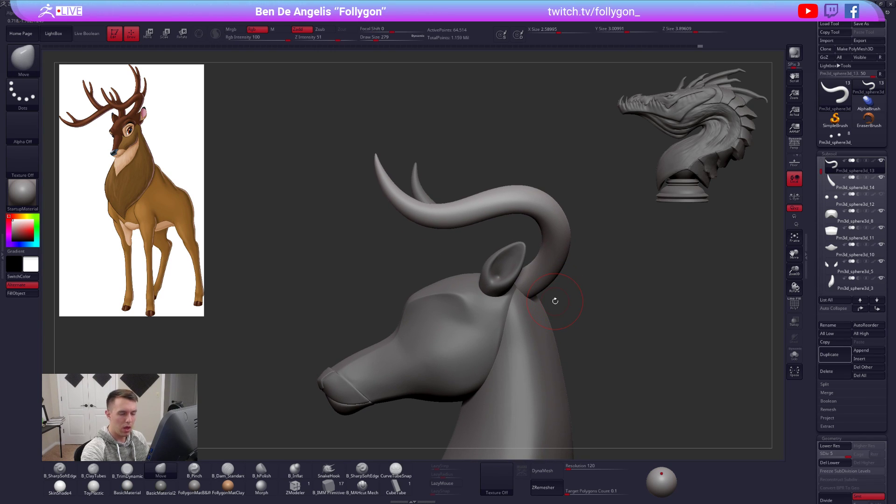
pyautogui.press('space')
pyautogui.moveTo(551, 240); pyautogui.dragTo(564, 239, button='right')
pyautogui.press('shift')
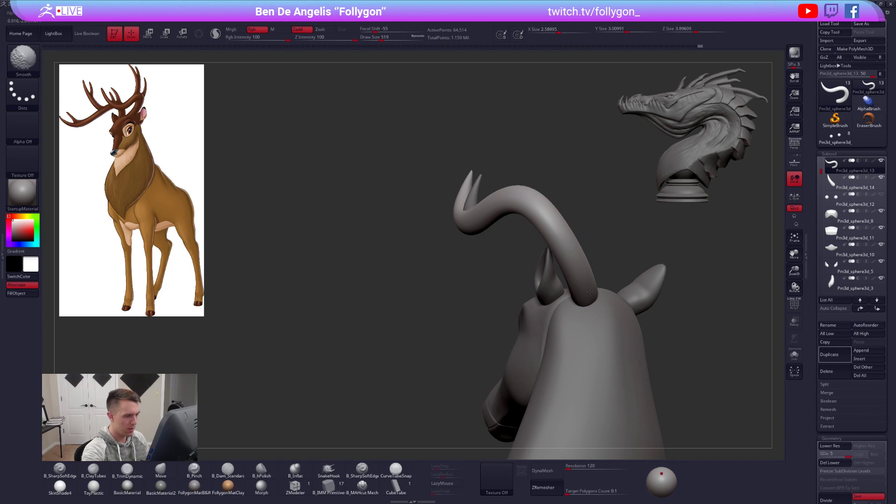
pyautogui.moveTo(524, 203); pyautogui.dragTo(504, 202, button='right')
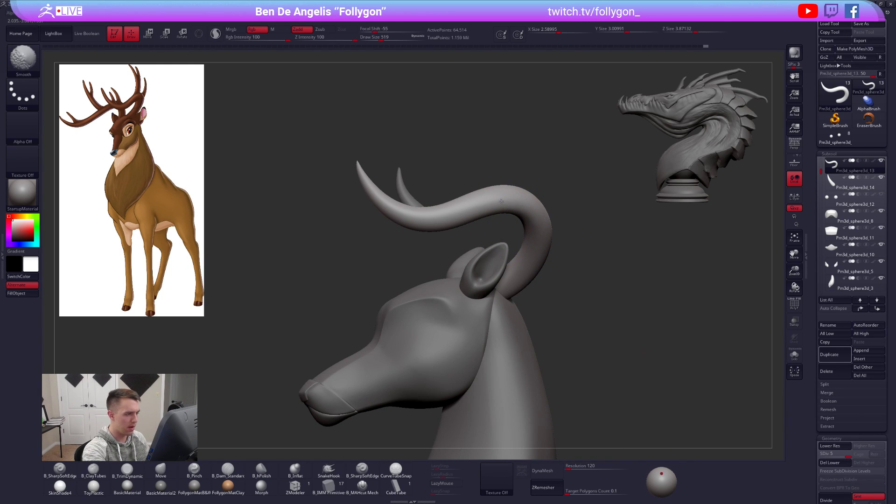
pyautogui.moveTo(536, 263); pyautogui.dragTo(531, 273, button='right')
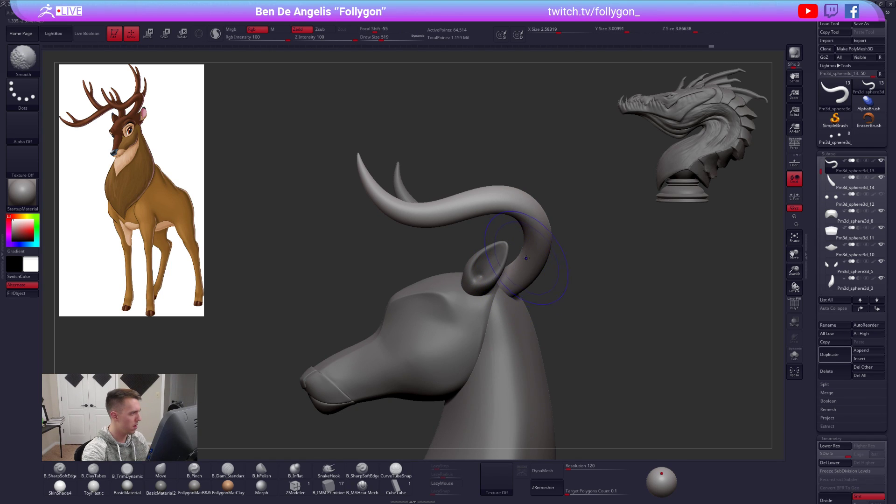
pyautogui.press('shift')
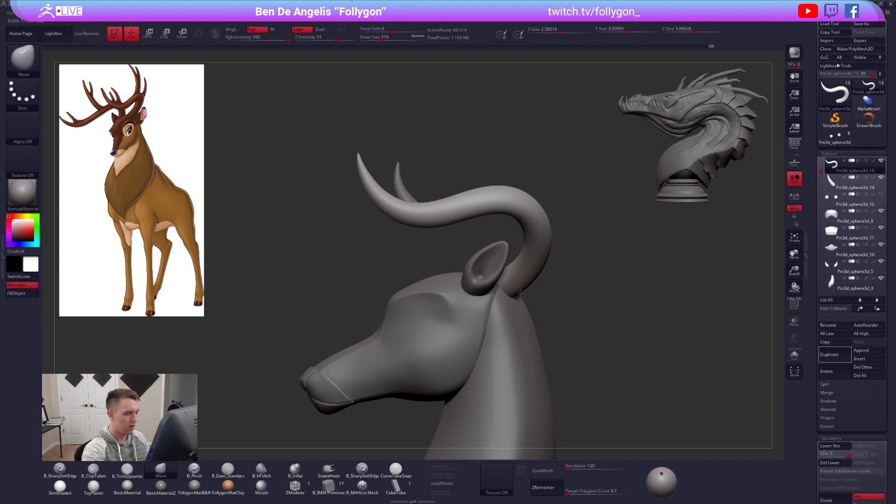
pyautogui.moveTo(521, 292); pyautogui.dragTo(513, 290, button='right')
# - Check the antler's size and angle against the whole stag from the front and side
pyautogui.press('e')
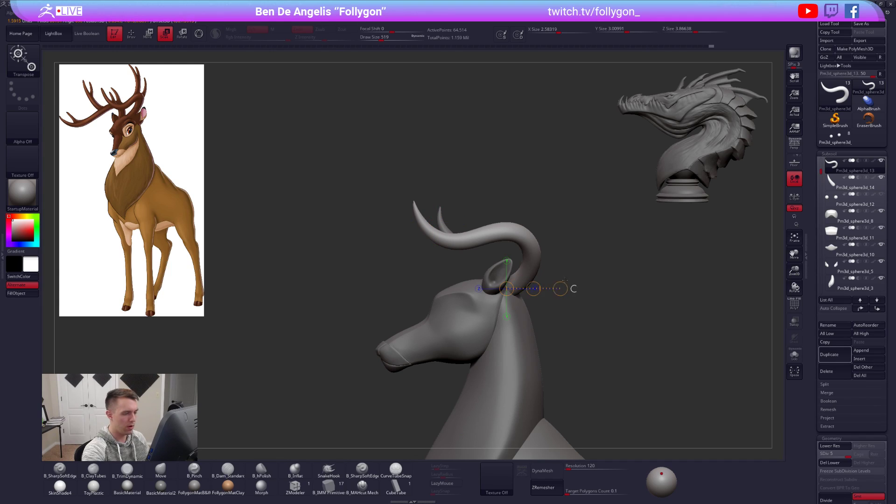
pyautogui.press('q')
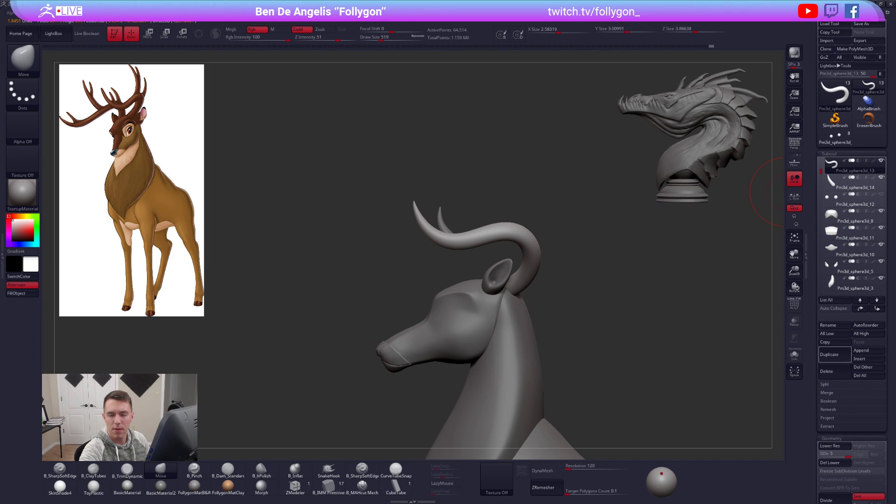
pyautogui.keyDown('shift'); pyautogui.moveTo(557, 207); pyautogui.dragTo(532, 218); pyautogui.keyUp('shift')
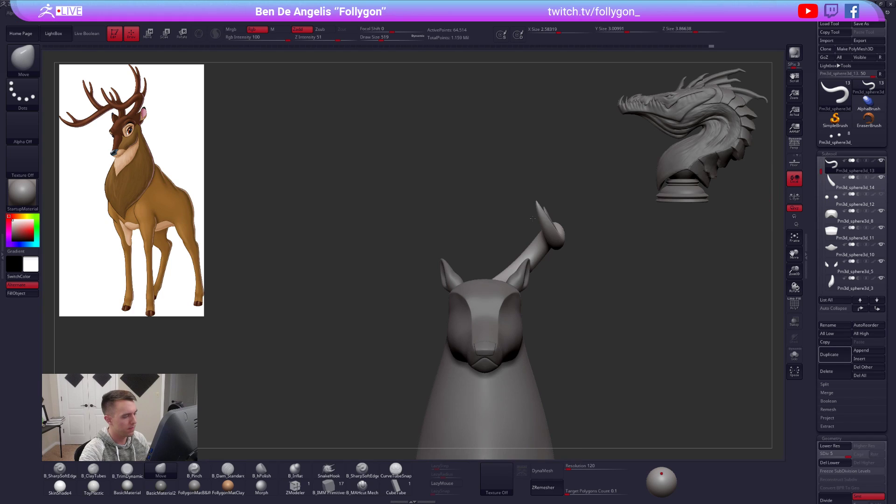
pyautogui.moveTo(615, 229); pyautogui.dragTo(559, 185)
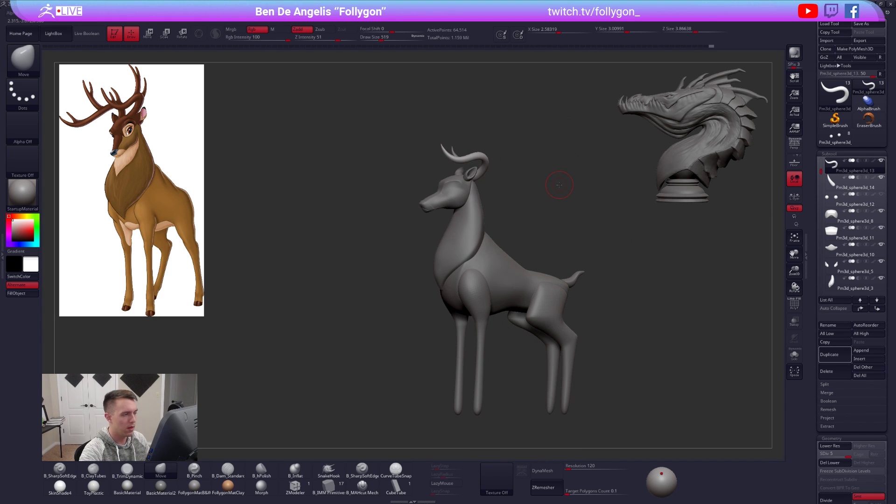
pyautogui.moveTo(595, 188)
pyautogui.keyDown('alt'); pyautogui.mouseDown()
pyautogui.moveTo(550, 196)
pyautogui.moveTo(599, 198)
pyautogui.moveTo(518, 180)
pyautogui.moveTo(563, 171)
pyautogui.mouseUp(); pyautogui.keyUp('alt')
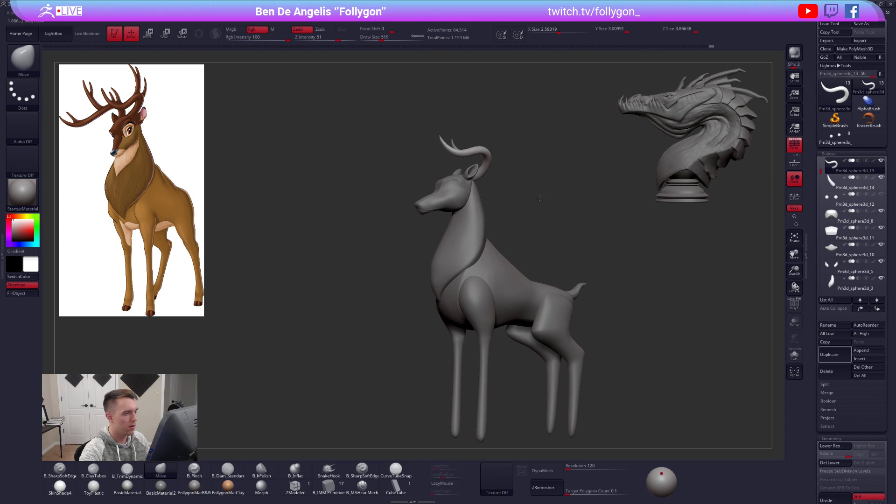
# - Combine all the stag's subtools into a single low-resolution Transpose Master mesh
pyautogui.hotkey('ctrl', 'shift', 'f')
pyautogui.click(587, 288)
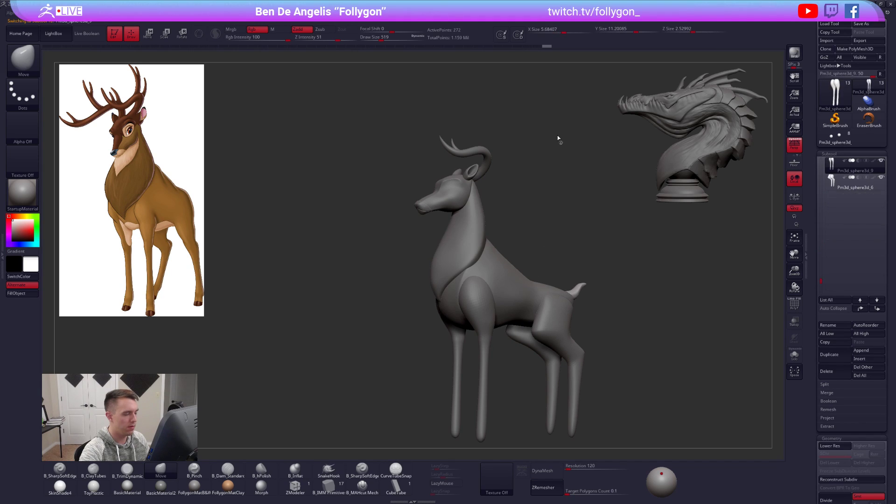
pyautogui.moveTo(552, 135)
pyautogui.mouseDown()
pyautogui.moveTo(537, 138)
pyautogui.moveTo(518, 163)
pyautogui.mouseUp()
# - Isolate the antler and its tine, then mask everything on the stag except these two parts
pyautogui.keyDown('ctrl'); pyautogui.keyDown('shift'); pyautogui.click(496, 122); pyautogui.keyUp('shift'); pyautogui.keyUp('ctrl')
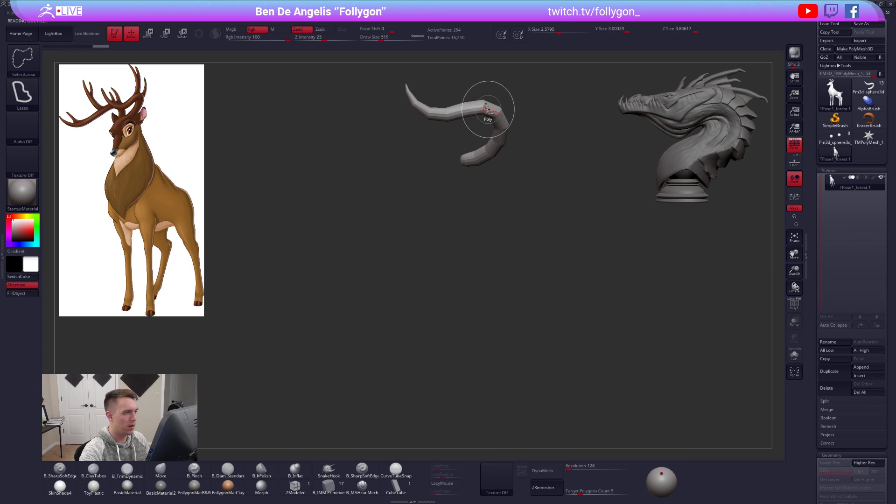
pyautogui.keyDown('ctrl'); pyautogui.keyDown('shift'); pyautogui.click(516, 90); pyautogui.keyUp('shift'); pyautogui.keyUp('ctrl')
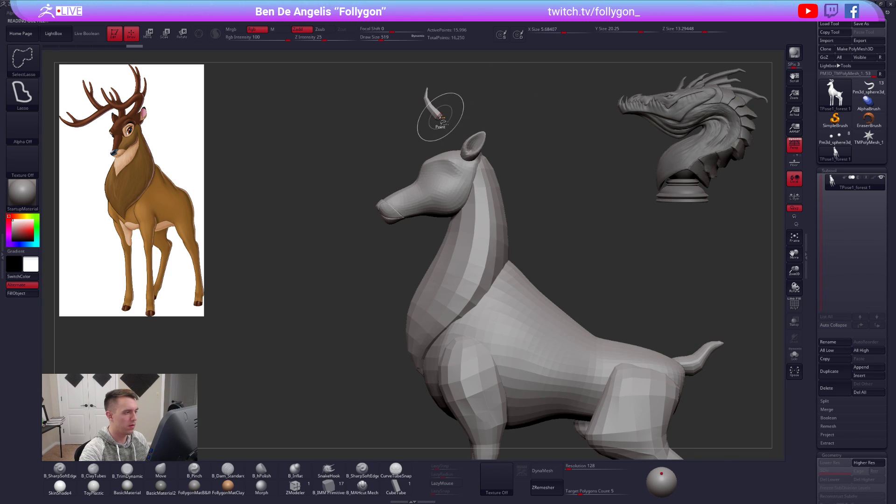
pyautogui.keyDown('ctrl'); pyautogui.keyDown('shift'); pyautogui.click(525, 110); pyautogui.keyUp('shift'); pyautogui.keyUp('ctrl')
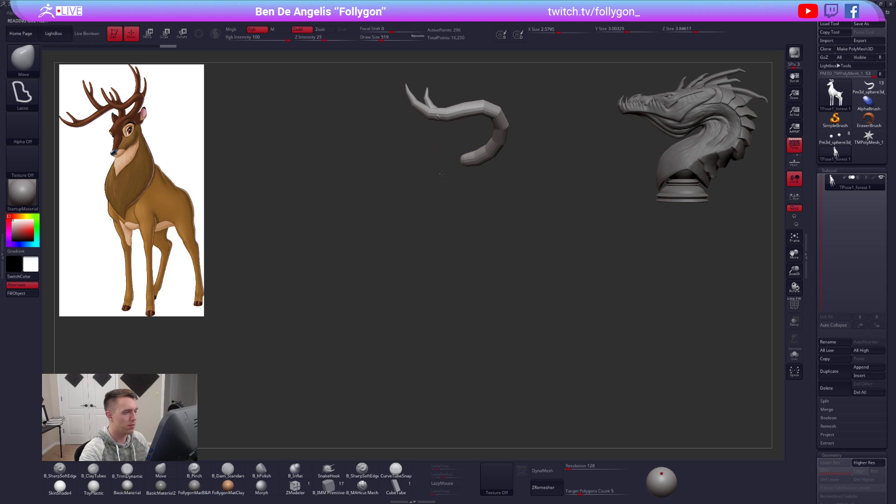
pyautogui.keyDown('ctrl'); pyautogui.click(476, 174); pyautogui.keyUp('ctrl')
pyautogui.keyDown('ctrl'); pyautogui.keyDown('shift'); pyautogui.click(551, 182); pyautogui.keyUp('shift'); pyautogui.keyUp('ctrl')
pyautogui.keyDown('ctrl'); pyautogui.click(554, 182); pyautogui.keyUp('ctrl')
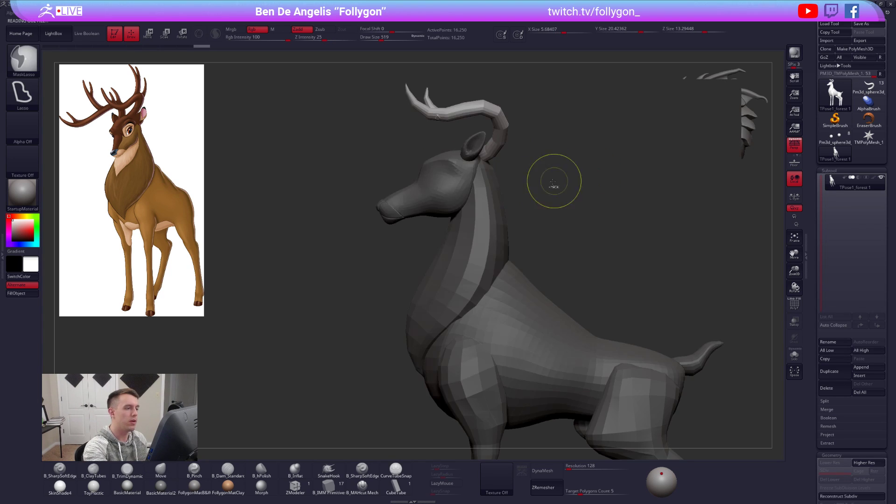
# - Scale up the unmasked antler and tine together from the antler's base in side view
pyautogui.keyDown('shift'); pyautogui.moveTo(554, 183); pyautogui.dragTo(485, 184); pyautogui.keyUp('shift')
pyautogui.press('e')
pyautogui.keyDown('shift'); pyautogui.moveTo(503, 145); pyautogui.dragTo(592, 144); pyautogui.keyUp('shift')
pyautogui.moveTo(546, 174)
pyautogui.keyDown('shift'); pyautogui.mouseDown()
pyautogui.moveTo(572, 176)
pyautogui.moveTo(557, 211)
pyautogui.moveTo(555, 178)
pyautogui.mouseUp(); pyautogui.keyUp('shift')
pyautogui.click(525, 148)
pyautogui.moveTo(549, 147); pyautogui.dragTo(616, 164)
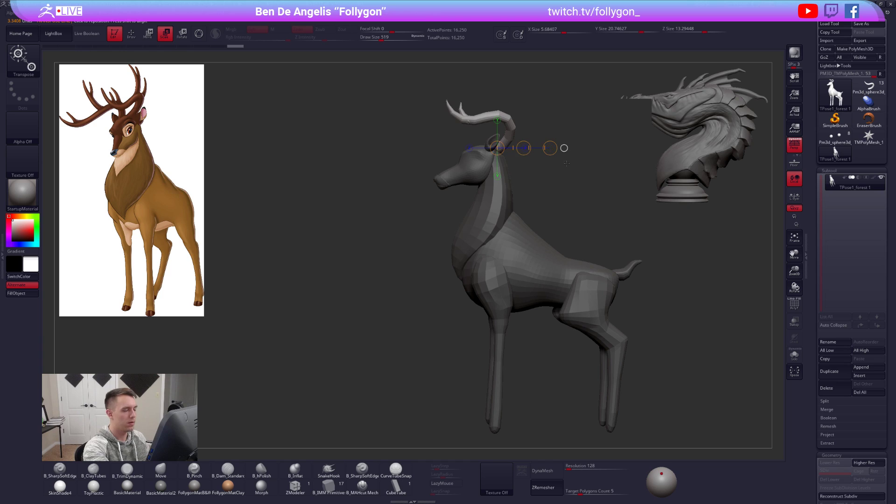
pyautogui.keyDown('alt'); pyautogui.moveTo(536, 206); pyautogui.dragTo(540, 235); pyautogui.keyUp('alt')
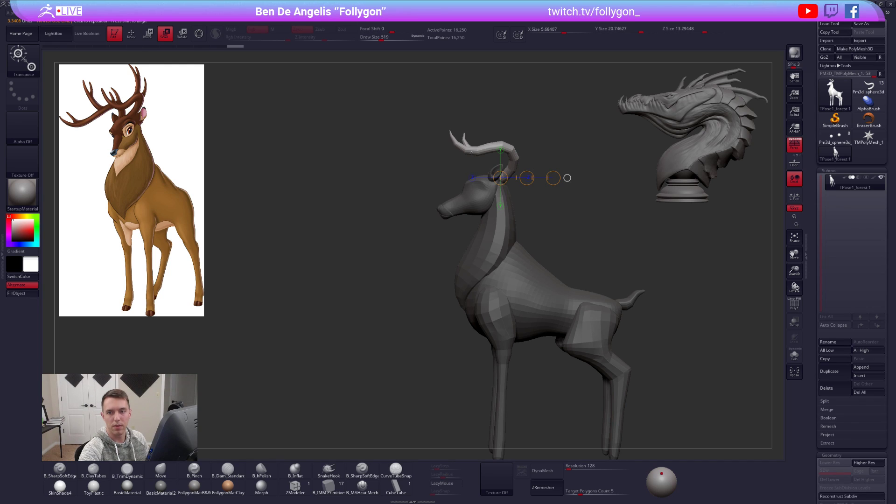
# - Switch to the Photos viewer and study the antler shapes across the stag reference images
pyautogui.hotkey('alt', 'Tab')
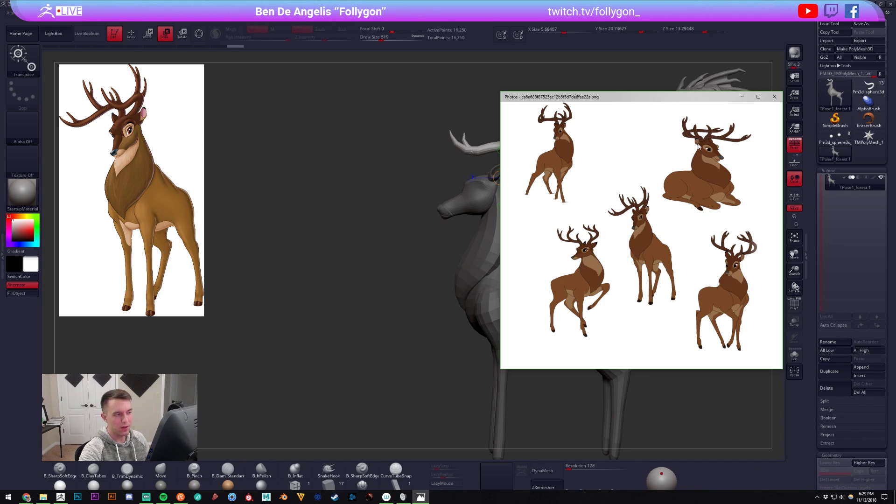
pyautogui.scroll(2, 713, 164)
pyautogui.scroll(-2, 707, 152)
pyautogui.scroll(2, 707, 151)
pyautogui.scroll(-2, 707, 152)
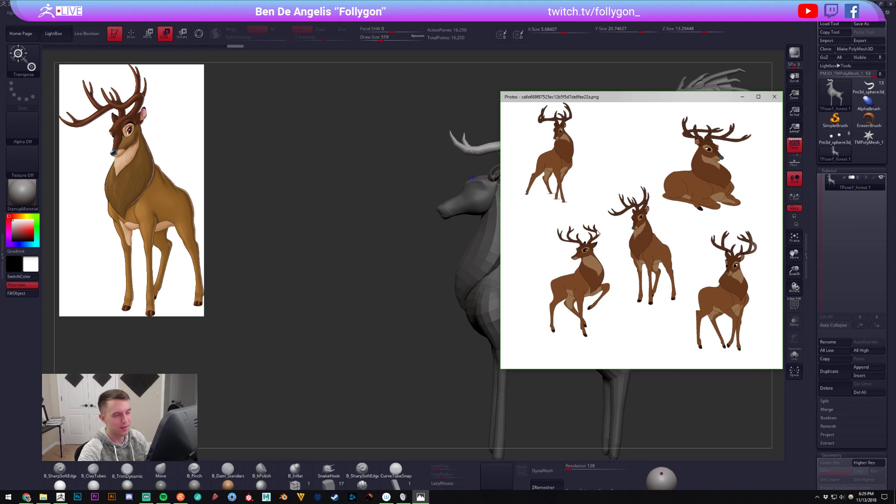
pyautogui.press('Right')
pyautogui.press('Right')
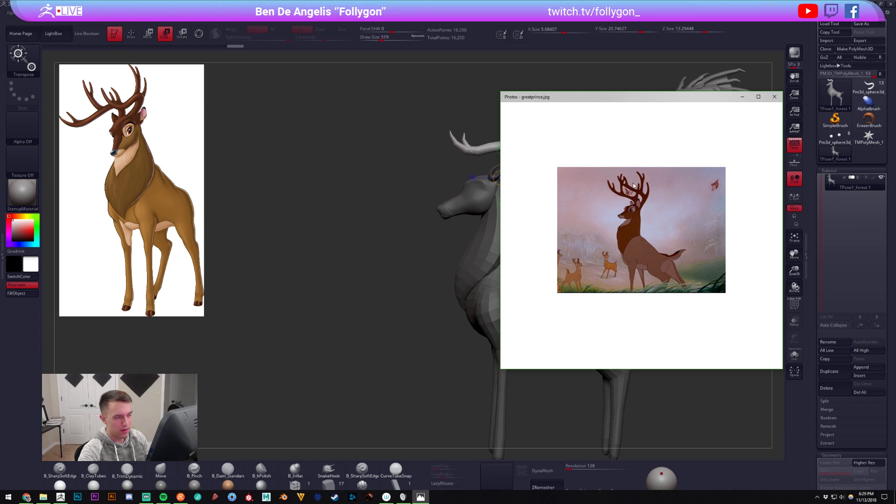
pyautogui.press('Right')
pyautogui.press('Right')
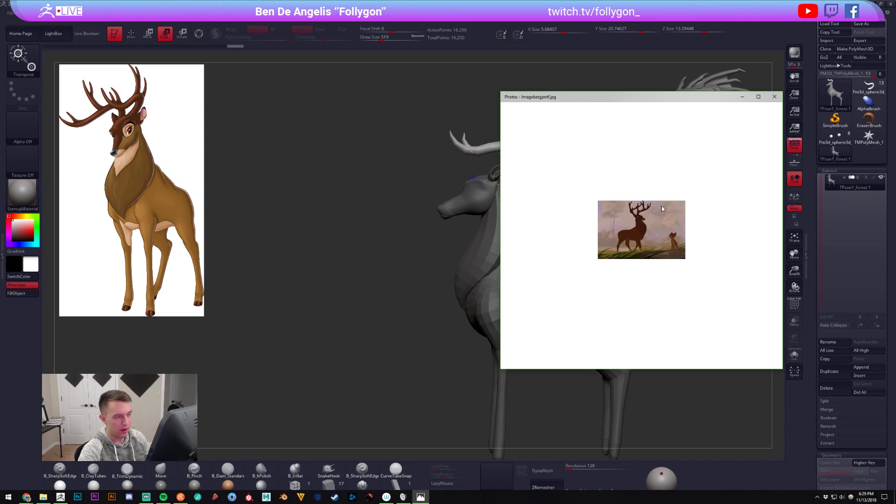
pyautogui.press('Right')
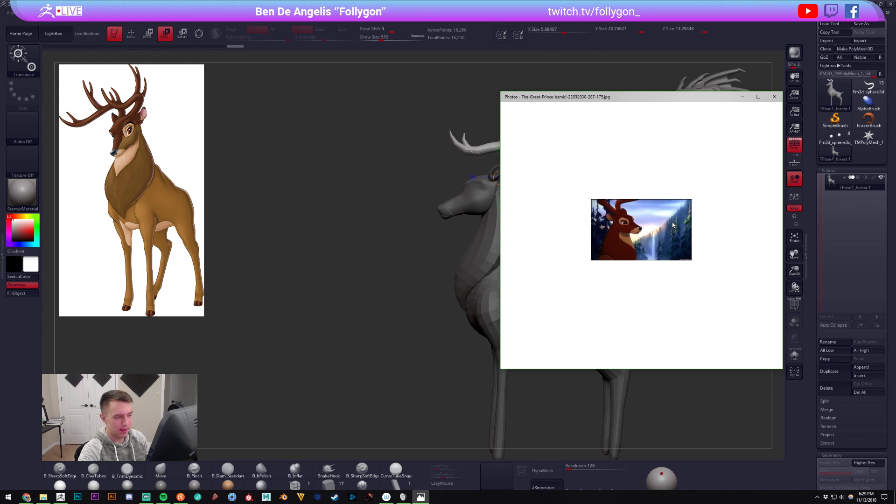
pyautogui.press('Right')
pyautogui.press('Right')
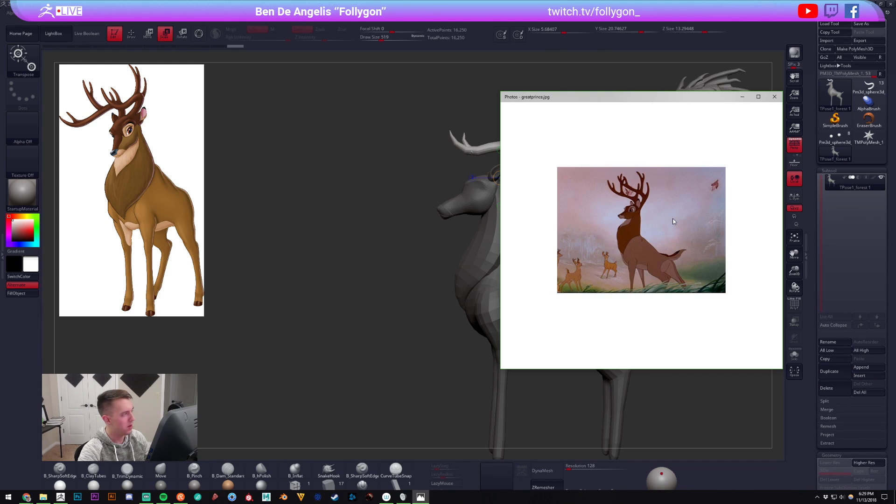
pyautogui.press('Right')
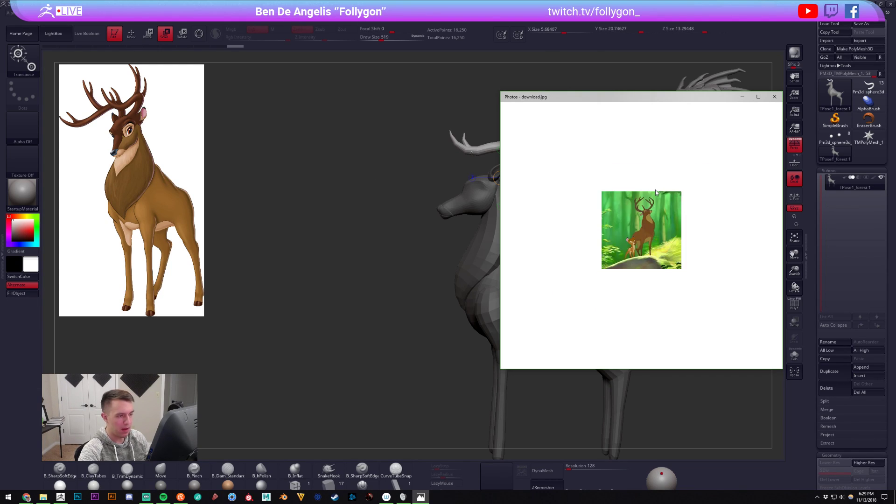
# - Compare the antlers across the remaining stag reference images, and move the Photos viewer away from the ZBrush canvas
pyautogui.press('Right')
pyautogui.press('Right')
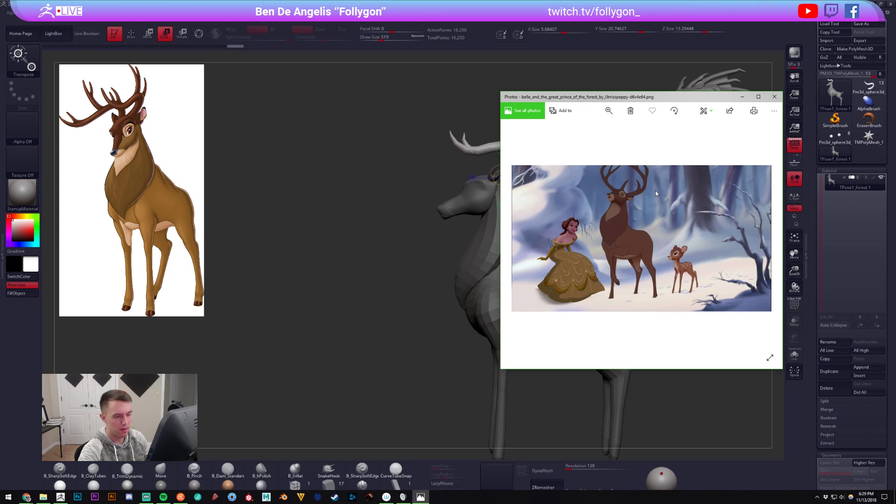
pyautogui.press('Right')
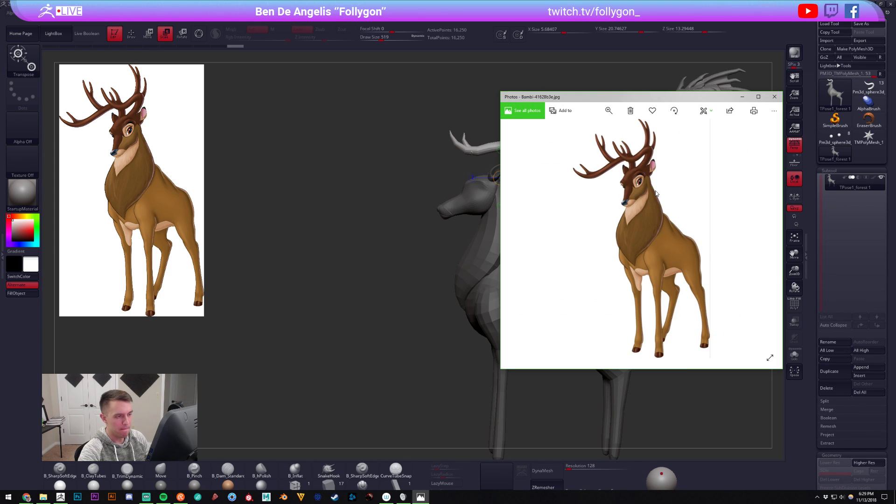
pyautogui.press('Right')
pyautogui.press('Right')
pyautogui.press('Right')
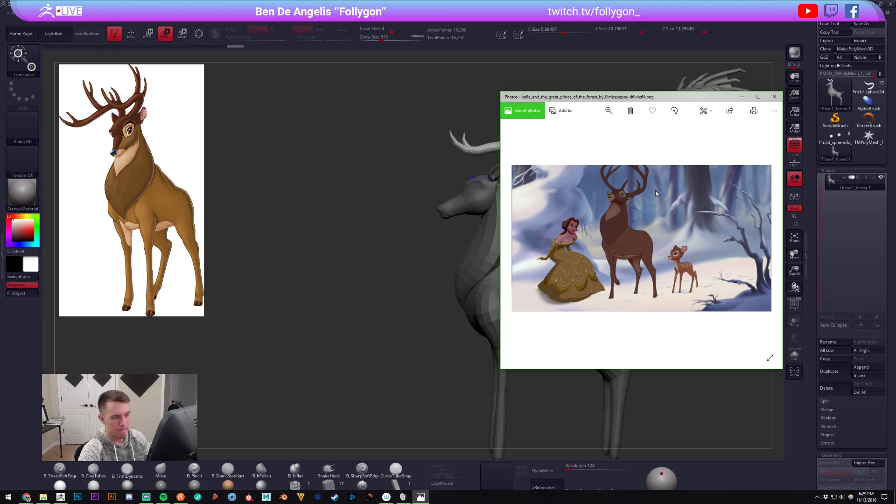
pyautogui.moveTo(673, 101); pyautogui.dragTo(895, 100)
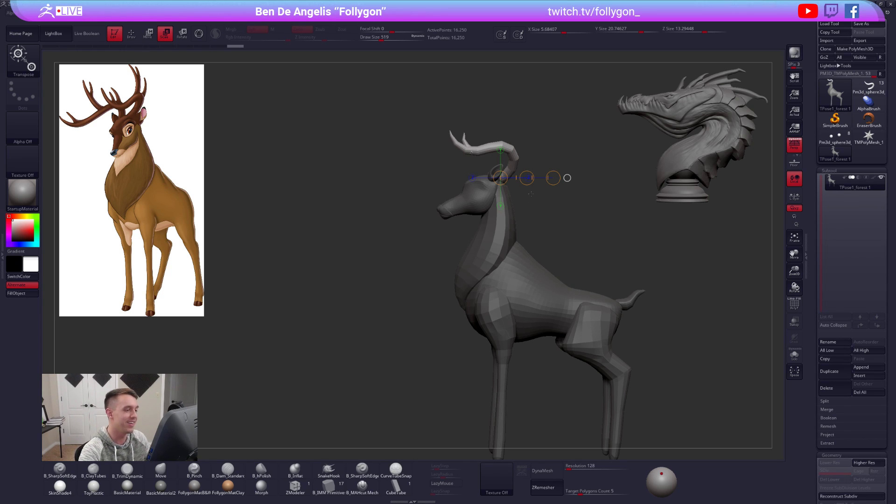
# - Enlarge the unmasked antler and tine further from the antler's base with Transpose Scale, working from side and front views
pyautogui.keyDown('ctrl'); pyautogui.moveTo(532, 183); pyautogui.dragTo(529, 206, button='right'); pyautogui.keyUp('ctrl')
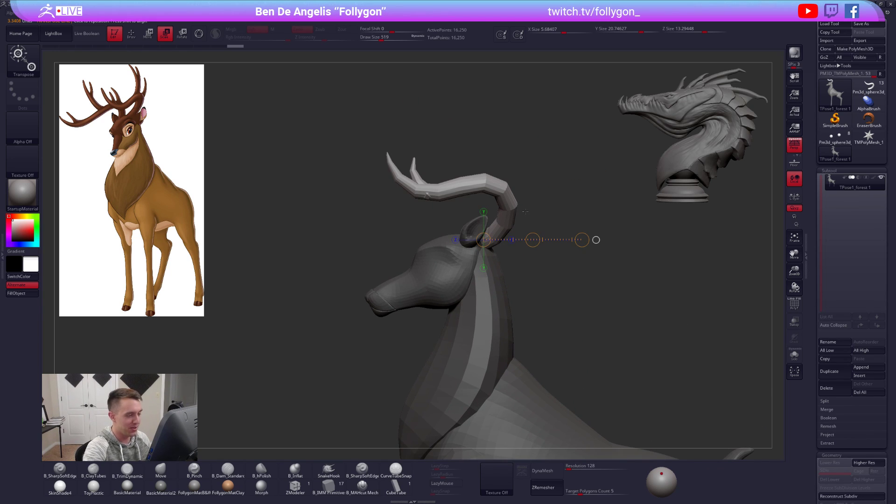
pyautogui.moveTo(596, 239); pyautogui.dragTo(628, 251)
pyautogui.keyDown('ctrl'); pyautogui.moveTo(543, 245); pyautogui.dragTo(506, 242, button='right'); pyautogui.keyUp('ctrl')
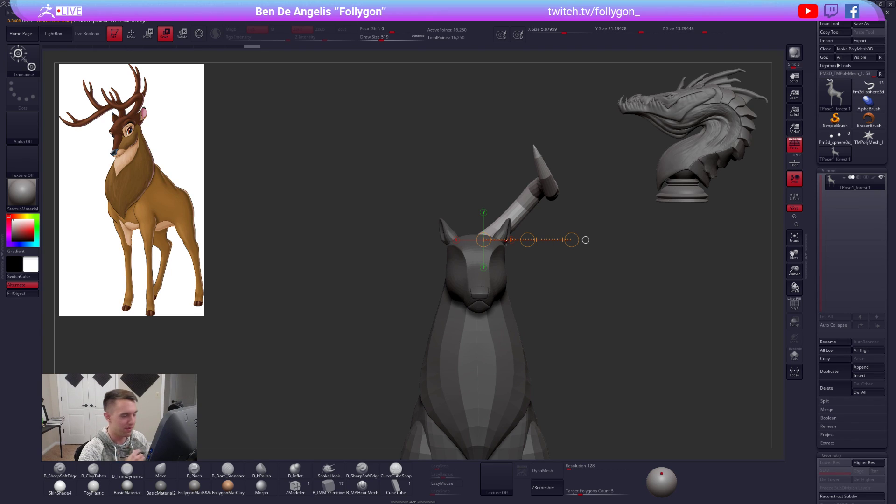
pyautogui.moveTo(571, 239)
pyautogui.mouseDown()
pyautogui.moveTo(588, 279)
pyautogui.moveTo(578, 253)
pyautogui.mouseUp()
pyautogui.moveTo(395, 239); pyautogui.dragTo(500, 236)
pyautogui.moveTo(558, 230); pyautogui.dragTo(551, 231)
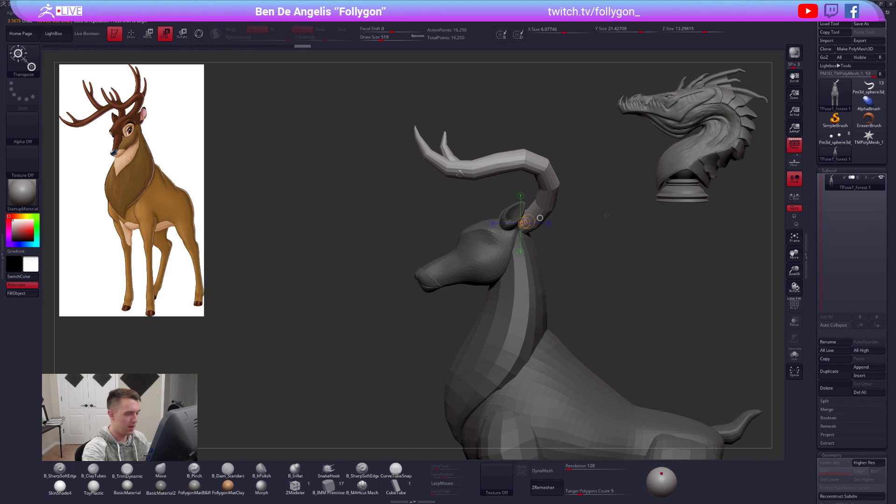
pyautogui.moveTo(614, 223); pyautogui.dragTo(554, 190)
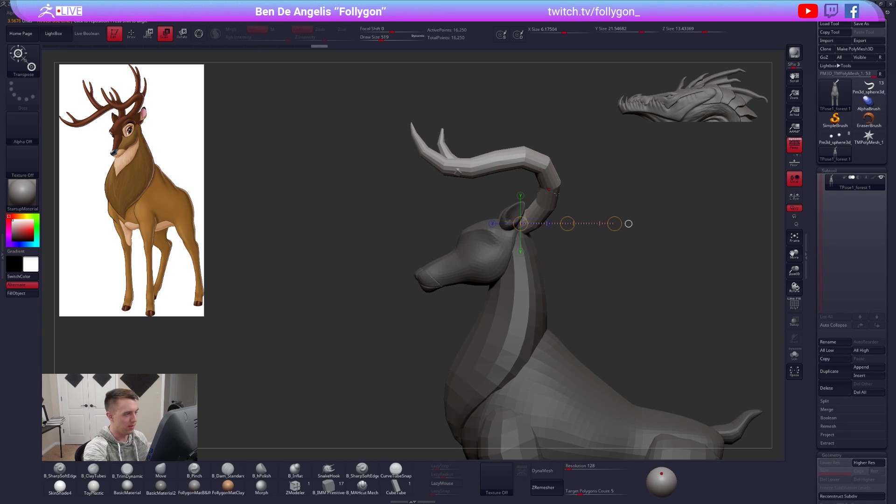
pyautogui.moveTo(614, 223); pyautogui.dragTo(649, 243)
pyautogui.moveTo(611, 275)
pyautogui.mouseDown()
pyautogui.moveTo(653, 286)
pyautogui.moveTo(578, 298)
pyautogui.moveTo(555, 270)
pyautogui.moveTo(545, 297)
pyautogui.mouseUp()
# - Return to Draw mode and transfer the posed Transpose Master mesh back to the stag's subtools
pyautogui.press('q')
pyautogui.moveTo(618, 305)
pyautogui.mouseDown()
pyautogui.moveTo(569, 256)
pyautogui.moveTo(603, 238)
pyautogui.mouseUp()
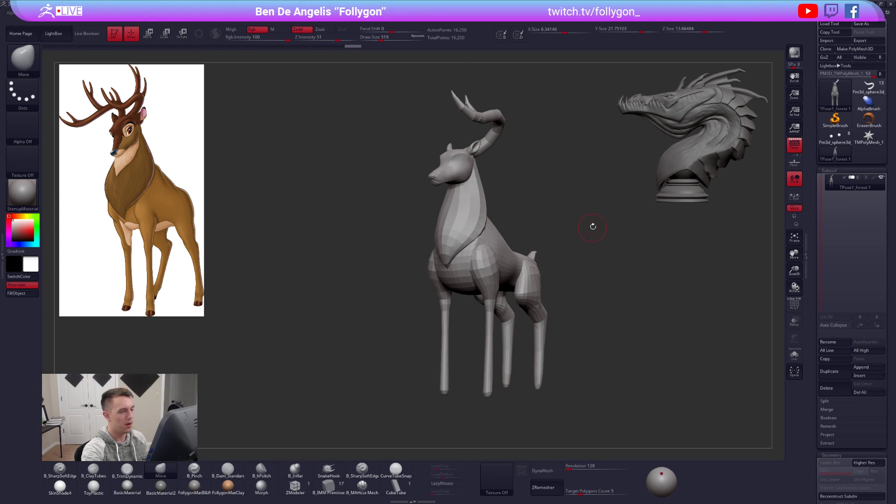
pyautogui.hotkey('ctrl', 'space')
pyautogui.click(622, 328)
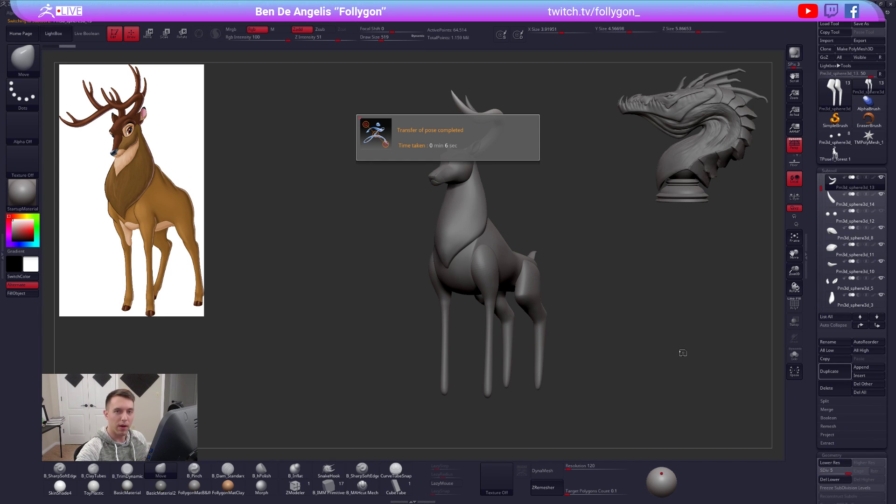
# - Isolate the main antler subtool and lower it to subdivision level 1 to inspect its base mesh
pyautogui.keyDown('alt'); pyautogui.moveTo(564, 226); pyautogui.dragTo(570, 314); pyautogui.keyUp('alt')
pyautogui.hotkey('alt', 'shift', 's')
pyautogui.keyDown('alt'); pyautogui.moveTo(465, 182); pyautogui.dragTo(511, 208); pyautogui.keyUp('alt')
pyautogui.keyDown('alt'); pyautogui.moveTo(511, 208); pyautogui.dragTo(529, 301, button='right'); pyautogui.keyUp('alt')
pyautogui.hotkey('shift', 'f')
pyautogui.hotkey('shift', 'f')
pyautogui.hotkey('shift', 'd')
pyautogui.hotkey('shift', 'd')
pyautogui.hotkey('shift', 'd')
pyautogui.hotkey('shift', 'd')
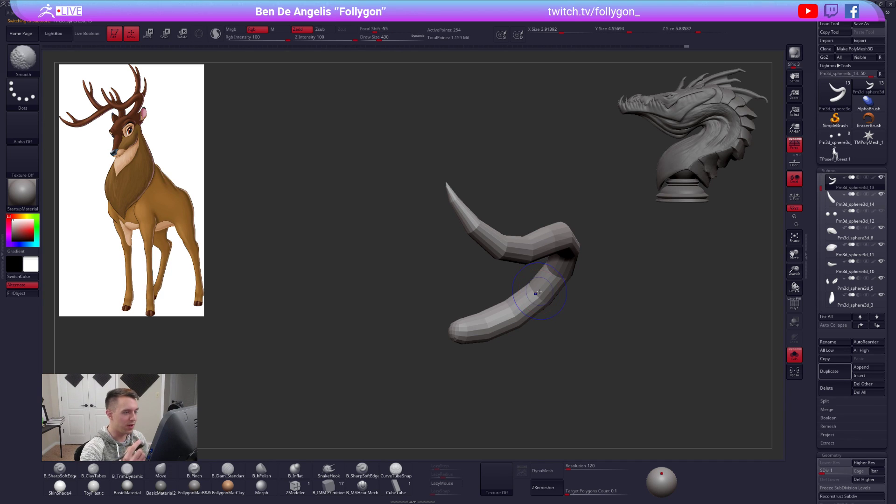
pyautogui.hotkey('shift', 'f')
pyautogui.hotkey('shift', 'f')
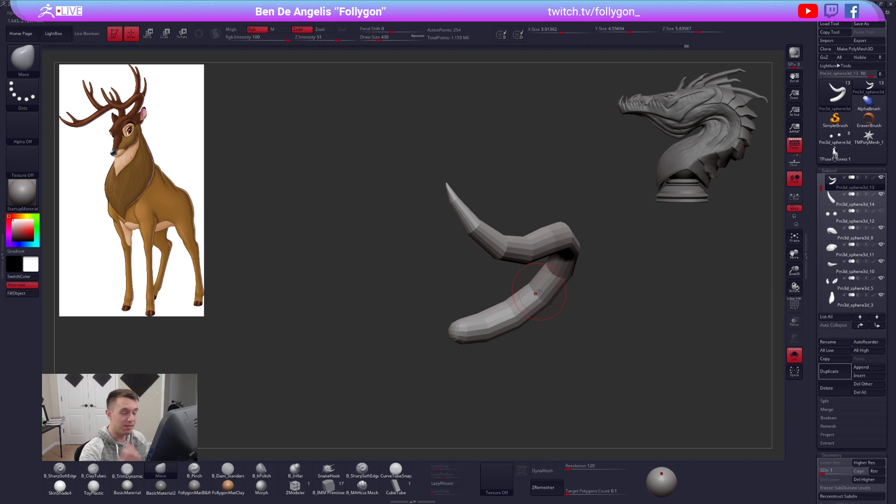
# - Show the whole stag again and expand the Deformation settings for the main antler
pyautogui.moveTo(460, 194)
pyautogui.mouseDown()
pyautogui.moveTo(448, 189)
pyautogui.moveTo(510, 184)
pyautogui.moveTo(514, 170)
pyautogui.mouseUp()
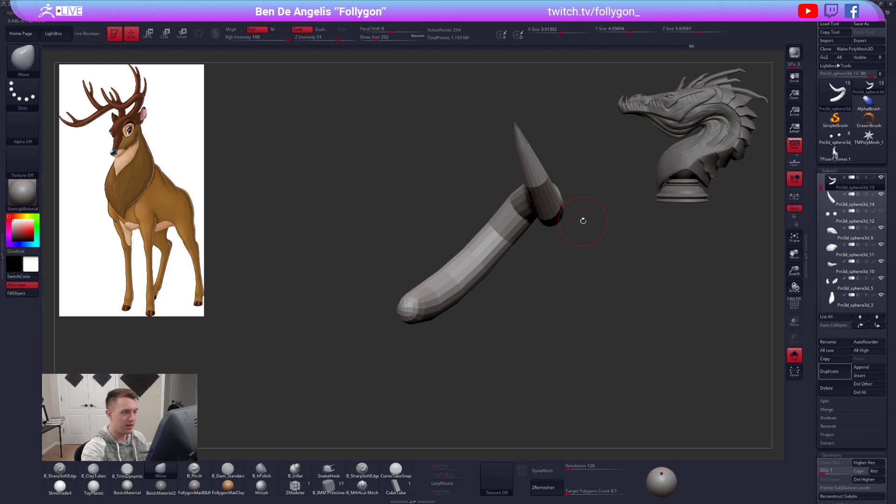
pyautogui.moveTo(816, 299); pyautogui.dragTo(817, 28)
pyautogui.moveTo(663, 290); pyautogui.dragTo(700, 303)
pyautogui.moveTo(842, 401); pyautogui.dragTo(847, 226)
pyautogui.click(835, 231)
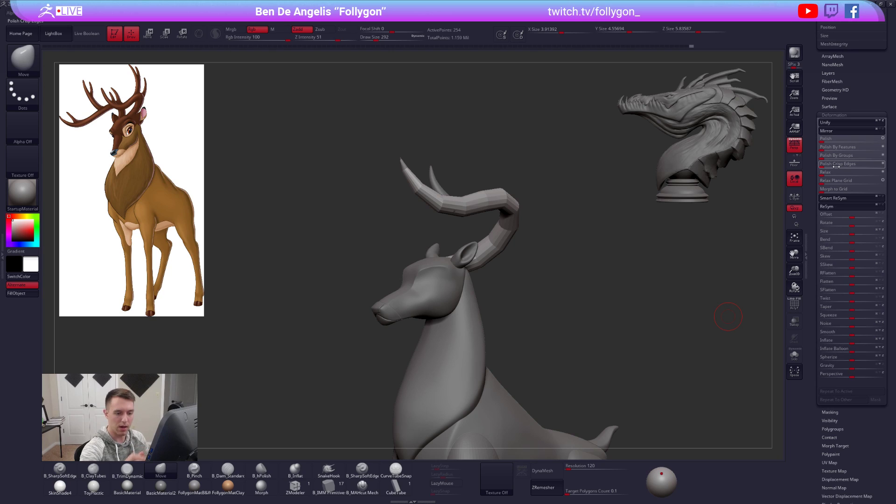
# - Raise the main antler one subdivision level and thin it slightly with a negative Inflate deformation
pyautogui.moveTo(852, 344)
pyautogui.mouseDown()
pyautogui.moveTo(826, 343)
pyautogui.moveTo(836, 344)
pyautogui.mouseUp()
pyautogui.hotkey('ctrl', 'z')
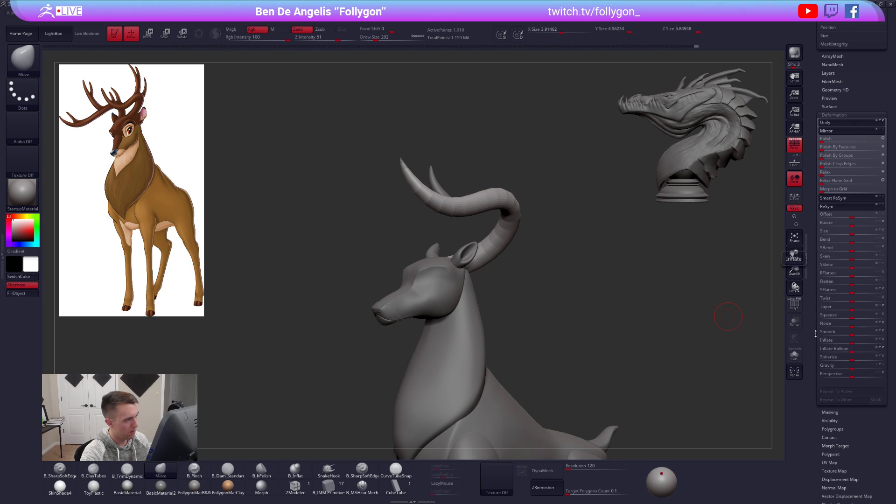
pyautogui.hotkey('ctrl', 'd')
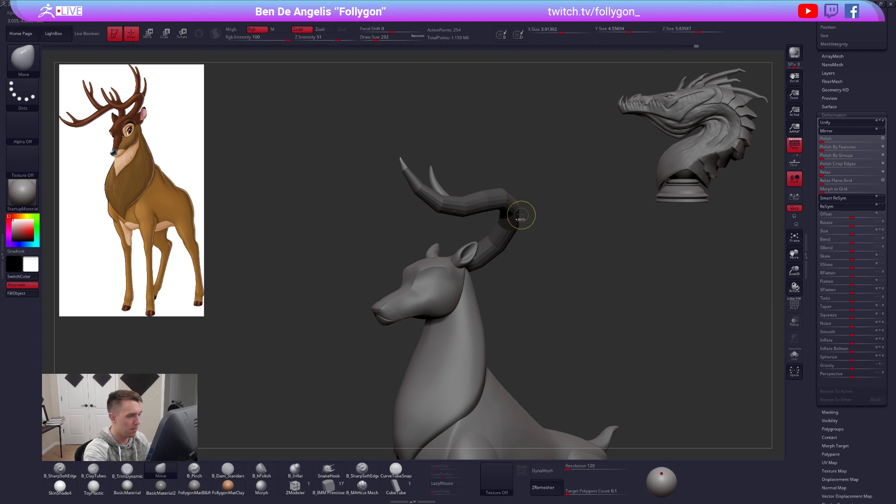
pyautogui.press('ctrl')
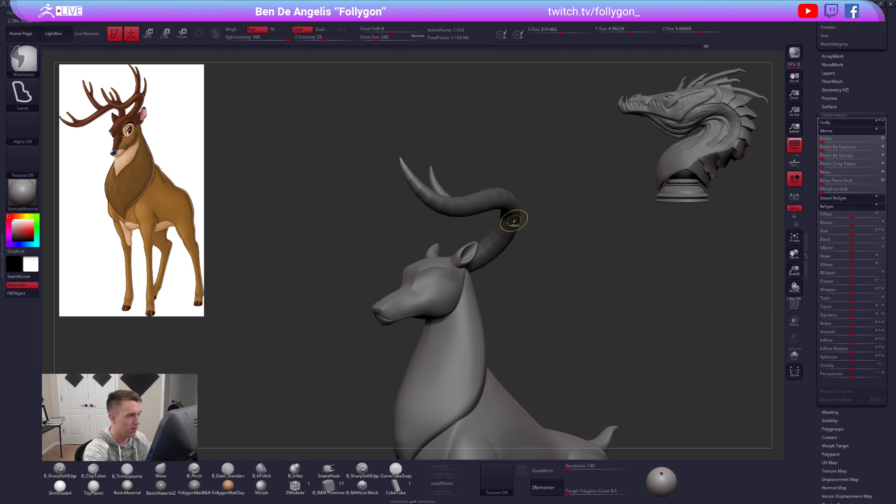
pyautogui.keyDown('ctrl'); pyautogui.click(535, 226); pyautogui.keyUp('ctrl')
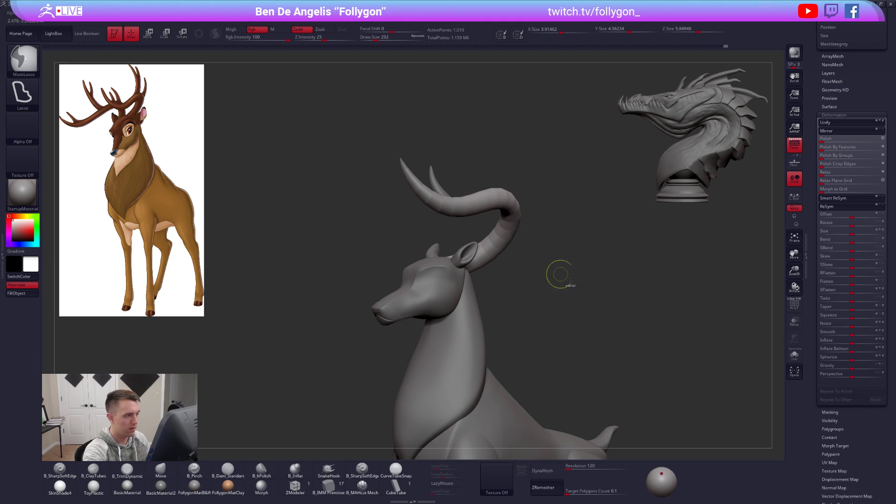
pyautogui.moveTo(853, 342); pyautogui.dragTo(845, 344)
pyautogui.press('ctrl')
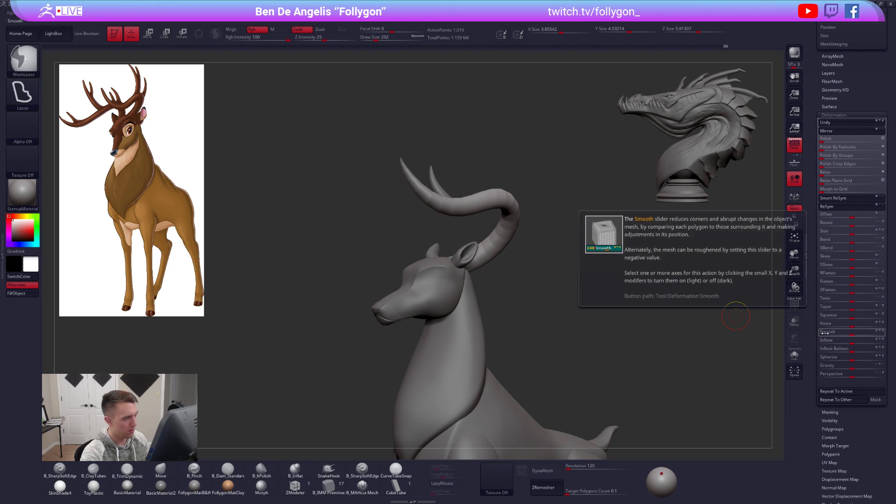
# - Undo the last deformations on the main antler beam and clear its mask
pyautogui.hotkey('ctrl', 'z')
pyautogui.hotkey('ctrl', 'z')
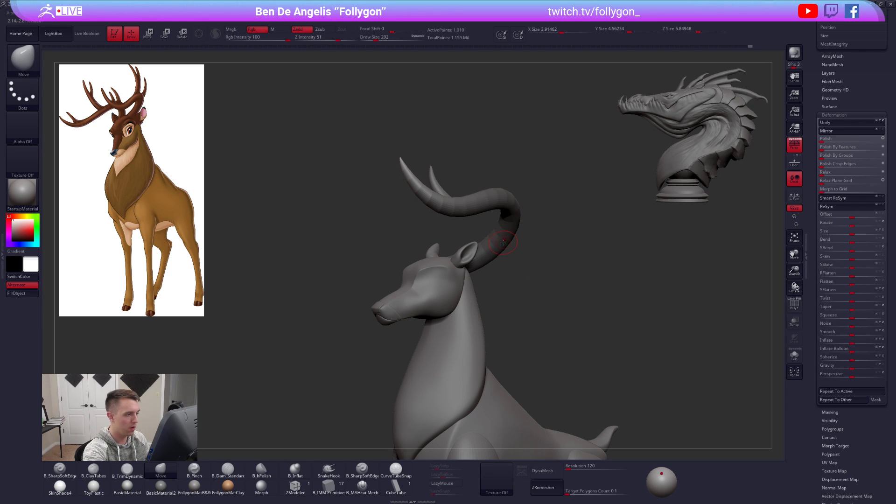
pyautogui.hotkey('ctrl', 'z')
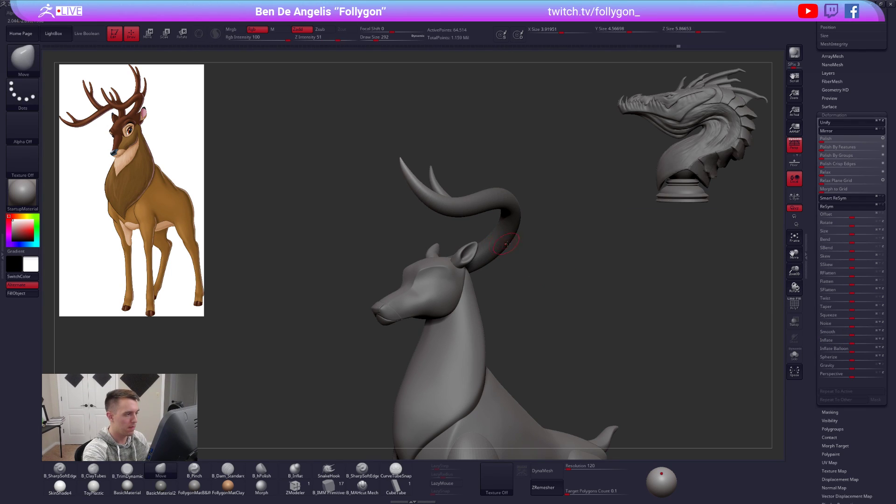
pyautogui.keyDown('ctrl'); pyautogui.moveTo(532, 251); pyautogui.dragTo(551, 262); pyautogui.keyUp('ctrl')
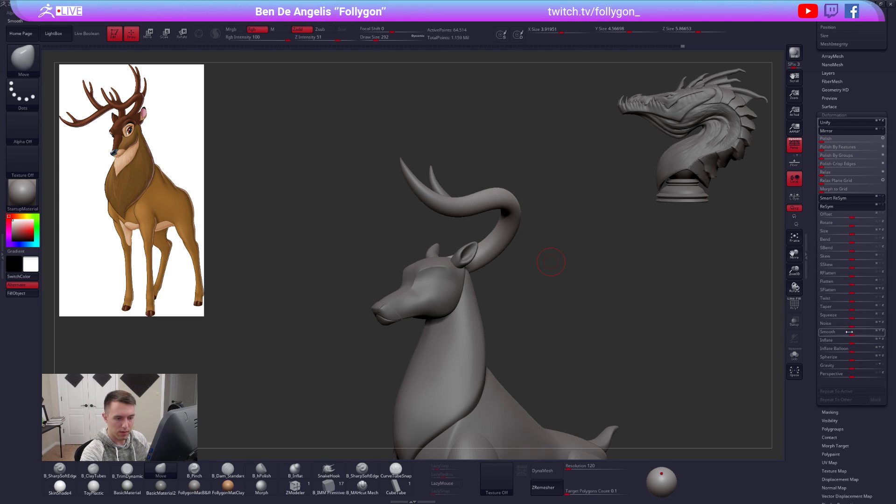
# - Thin the whole main antler beam in several small passes with a negative Inflate deformation, checking it in isolation
pyautogui.moveTo(852, 342); pyautogui.dragTo(828, 349)
pyautogui.moveTo(545, 256); pyautogui.dragTo(696, 357)
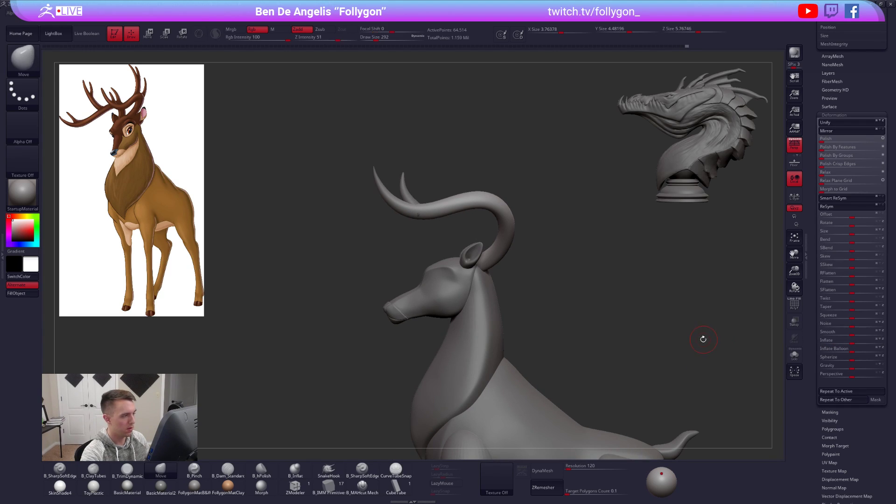
pyautogui.hotkey('alt', 's')
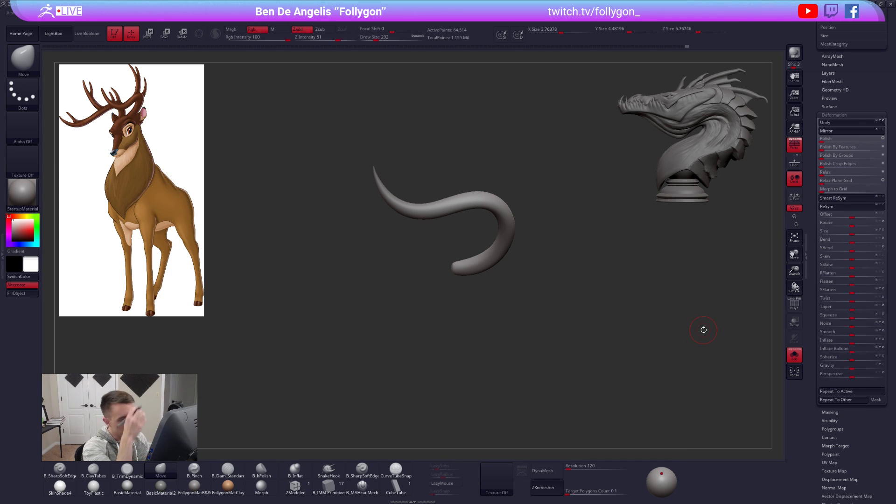
pyautogui.keyDown('alt'); pyautogui.moveTo(703, 330); pyautogui.dragTo(700, 355); pyautogui.keyUp('alt')
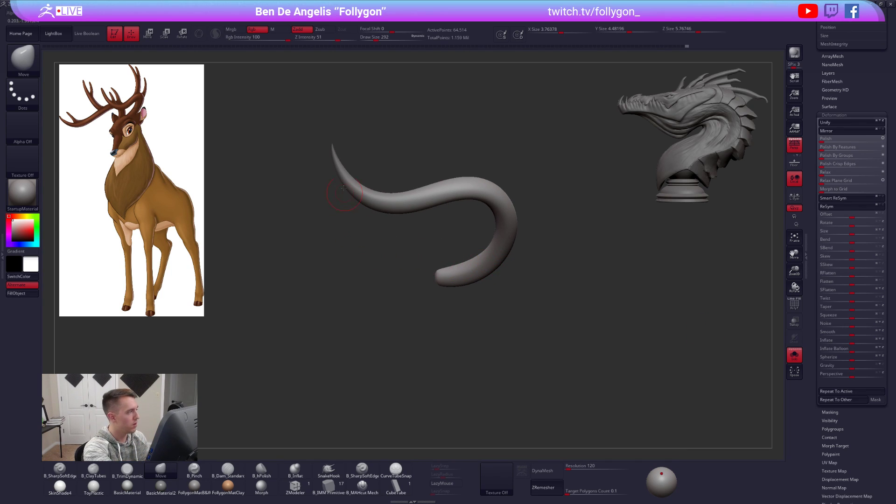
pyautogui.keyDown('alt'); pyautogui.moveTo(528, 301); pyautogui.dragTo(554, 329); pyautogui.keyUp('alt')
pyautogui.hotkey('alt', 's')
pyautogui.moveTo(640, 362)
pyautogui.mouseDown()
pyautogui.moveTo(615, 367)
pyautogui.moveTo(626, 362)
pyautogui.mouseUp()
pyautogui.moveTo(852, 343); pyautogui.dragTo(840, 348)
pyautogui.hotkey('alt', 's')
pyautogui.hotkey('alt', 's')
pyautogui.moveTo(576, 275); pyautogui.dragTo(558, 241)
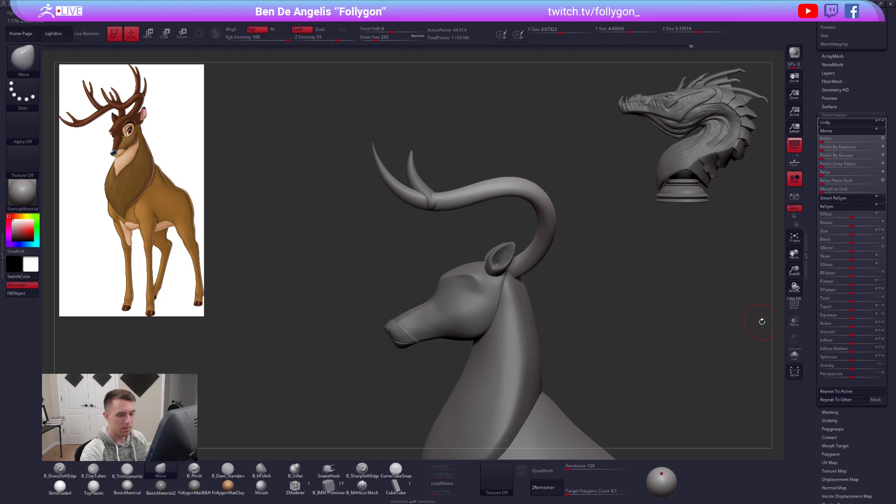
pyautogui.moveTo(852, 340); pyautogui.dragTo(843, 342)
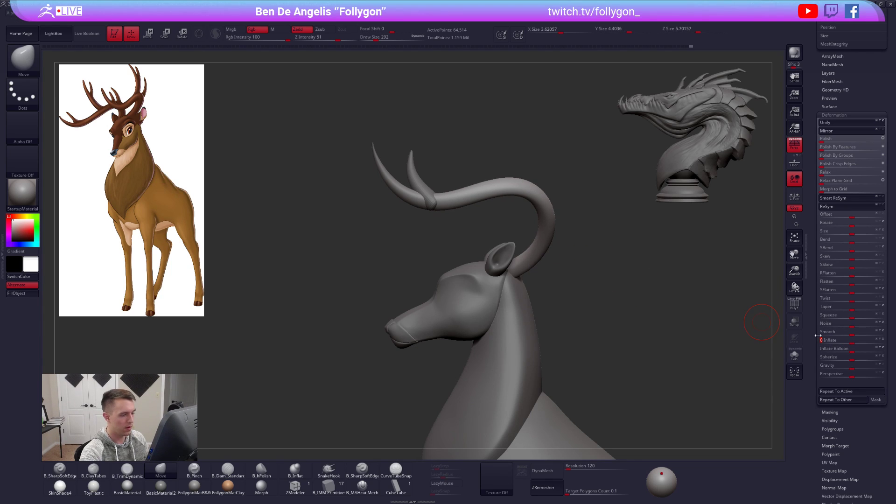
# - Isolate the antler beam, mask its rear portion at a low subdivision level, and soften the mask edge at a higher level
pyautogui.click(794, 355)
pyautogui.hotkey('shift', 'd')
pyautogui.hotkey('shift', 'd')
pyautogui.hotkey('shift', 'd')
pyautogui.hotkey('shift', 'd')
pyautogui.hotkey('shift', 'f')
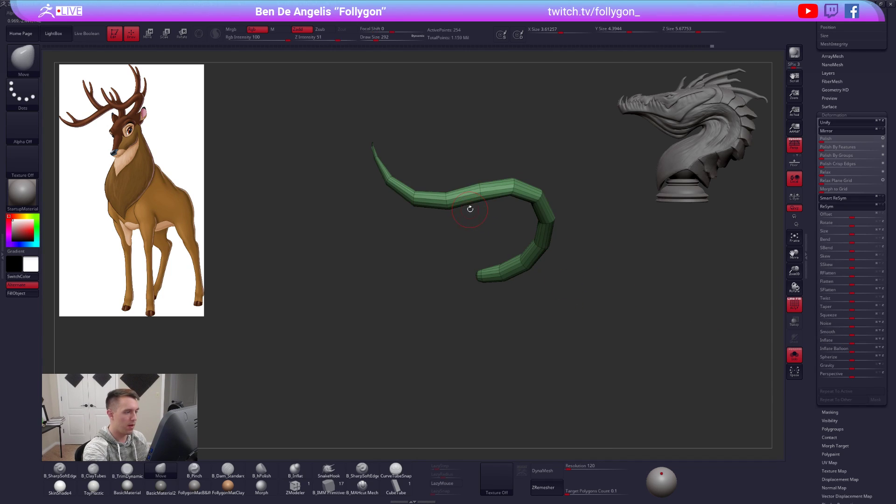
pyautogui.keyDown('ctrl'); pyautogui.moveTo(461, 224); pyautogui.dragTo(234, 267); pyautogui.keyUp('ctrl')
pyautogui.press('d')
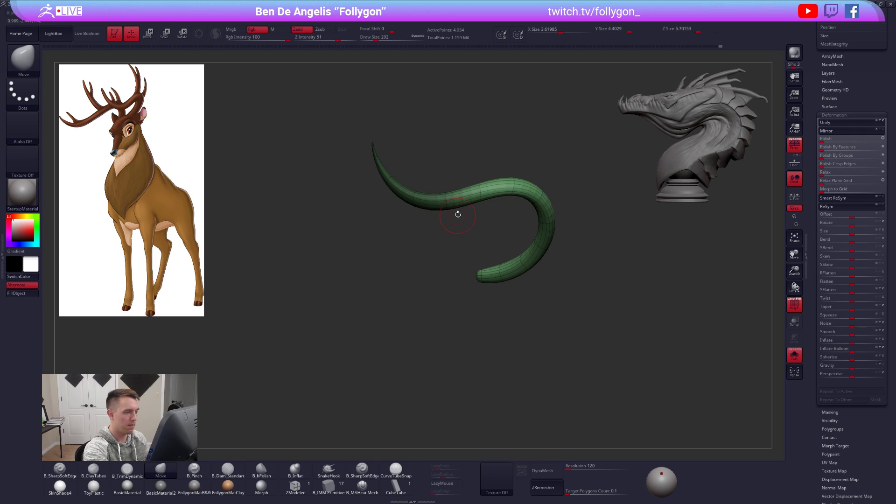
pyautogui.hotkey('shift', 'f')
pyautogui.keyDown('ctrl'); pyautogui.click(464, 211); pyautogui.keyUp('ctrl')
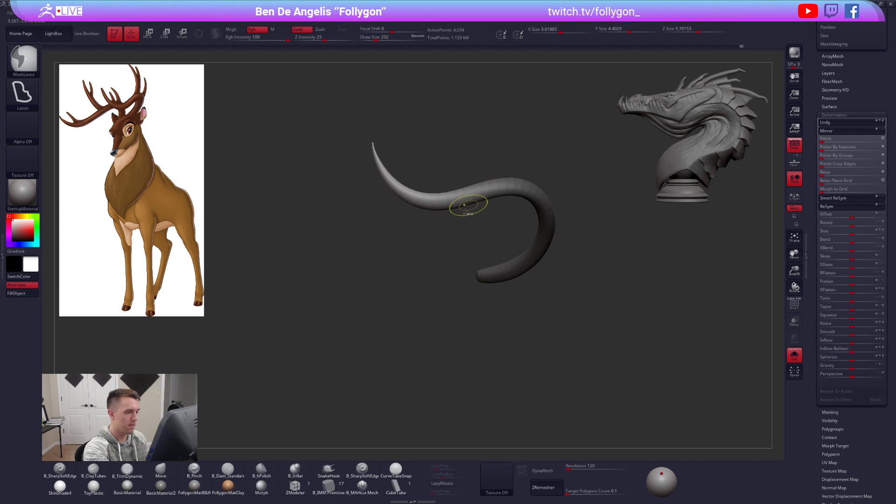
# - Inflate the unmasked front portion of the antler beam slightly
pyautogui.click(794, 355)
pyautogui.moveTo(853, 342); pyautogui.dragTo(856, 343)
pyautogui.hotkey('shift', 's')
pyautogui.keyDown('alt'); pyautogui.moveTo(406, 205); pyautogui.dragTo(479, 303); pyautogui.keyUp('alt')
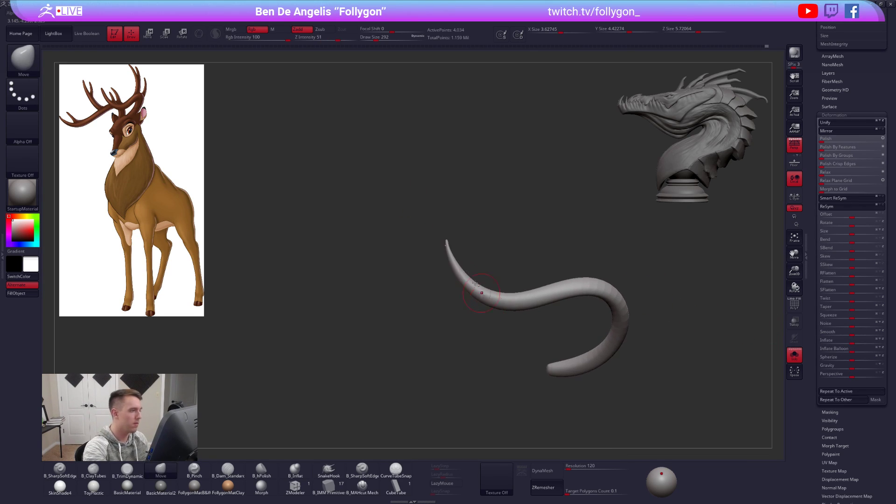
# - Refine the curve and tip of the main antler beam with the Move brush, adjusting the brush size and smoothing as needed
pyautogui.moveTo(444, 236)
pyautogui.mouseDown()
pyautogui.moveTo(466, 243)
pyautogui.moveTo(485, 231)
pyautogui.moveTo(461, 284)
pyautogui.mouseUp()
pyautogui.hotkey('shift', 'f')
pyautogui.press('space')
pyautogui.moveTo(495, 237); pyautogui.dragTo(487, 245)
pyautogui.hotkey('shift', 'f')
pyautogui.moveTo(415, 289)
pyautogui.keyDown('alt'); pyautogui.mouseDown()
pyautogui.moveTo(404, 230)
pyautogui.moveTo(343, 147)
pyautogui.moveTo(457, 173)
pyautogui.moveTo(523, 200)
pyautogui.moveTo(506, 195)
pyautogui.mouseUp(); pyautogui.keyUp('alt')
pyautogui.press('space')
pyautogui.moveTo(522, 201); pyautogui.dragTo(510, 189)
pyautogui.press('space')
pyautogui.moveTo(499, 193); pyautogui.dragTo(503, 193)
pyautogui.press('shift')
pyautogui.moveTo(496, 229); pyautogui.dragTo(482, 310)
# - Select the small front tine and thin it with a negative Inflate deformation
pyautogui.keyDown('alt'); pyautogui.moveTo(612, 264); pyautogui.dragTo(550, 243); pyautogui.keyUp('alt')
pyautogui.keyDown('alt'); pyautogui.click(530, 232); pyautogui.keyUp('alt')
pyautogui.press('space')
pyautogui.keyDown('alt'); pyautogui.moveTo(672, 306); pyautogui.dragTo(635, 290); pyautogui.keyUp('alt')
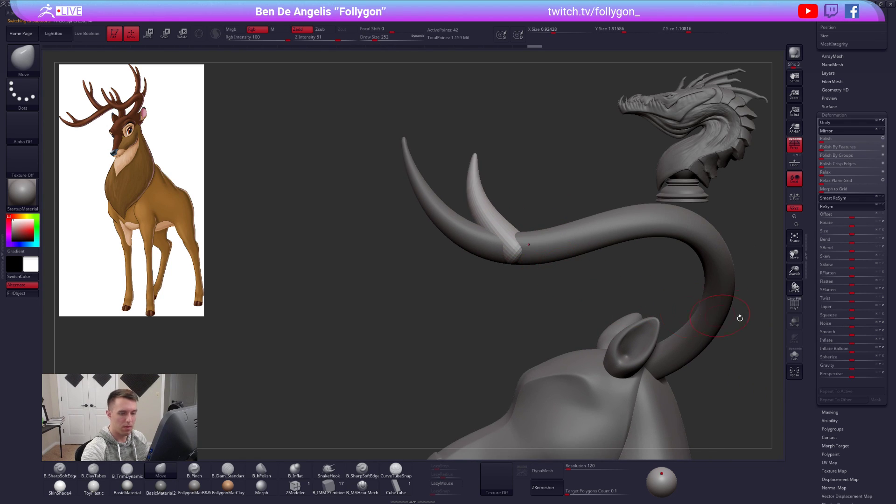
pyautogui.hotkey('shift', 'd')
pyautogui.press('d')
pyautogui.moveTo(852, 343); pyautogui.dragTo(844, 344)
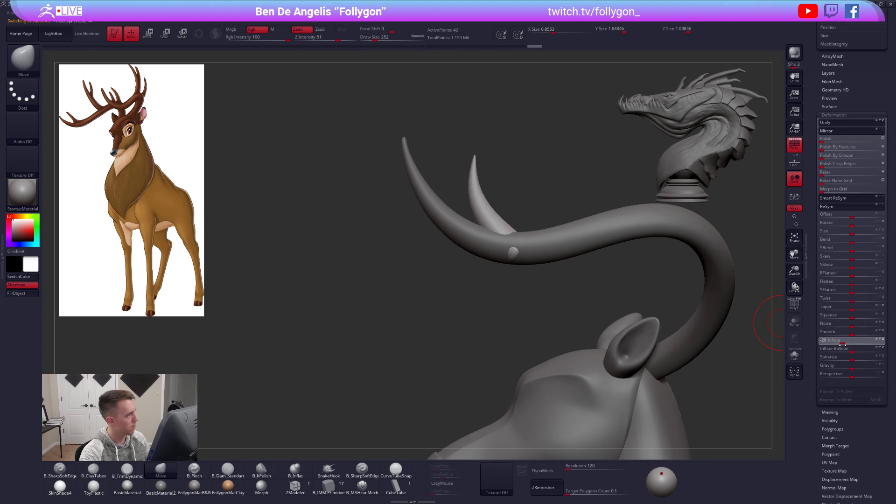
pyautogui.moveTo(843, 345); pyautogui.dragTo(841, 344)
# - Compare the front tine's thickness by undoing and redoing its thinning, and refine its thickness from several angles
pyautogui.hotkey('ctrl', 'z')
pyautogui.press('space')
pyautogui.moveTo(511, 254); pyautogui.dragTo(516, 254)
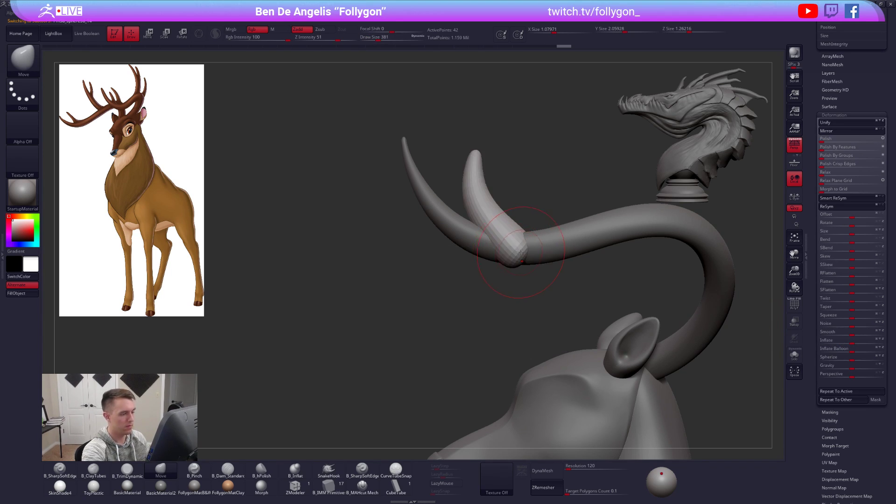
pyautogui.hotkey('ctrl', 'shift', 'z')
pyautogui.moveTo(485, 289)
pyautogui.mouseDown()
pyautogui.moveTo(514, 288)
pyautogui.moveTo(504, 265)
pyautogui.moveTo(512, 263)
pyautogui.mouseUp()
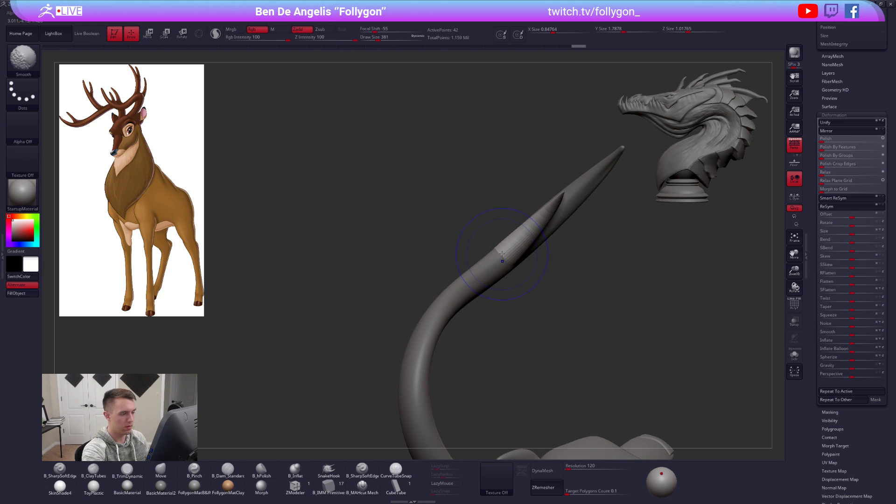
pyautogui.moveTo(852, 341); pyautogui.dragTo(847, 344)
pyautogui.moveTo(501, 255); pyautogui.dragTo(556, 256, button='right')
pyautogui.keyDown('ctrl'); pyautogui.moveTo(525, 220); pyautogui.dragTo(459, 227, button='right'); pyautogui.keyUp('ctrl')
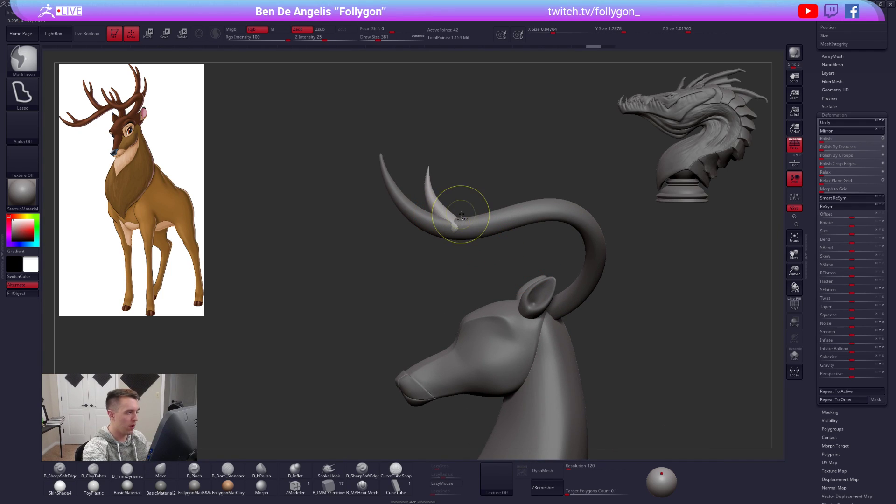
# - Nudge the front tine's position on the antler beam with the Move brush at draw size 465
pyautogui.press('w')
pyautogui.press('q')
pyautogui.press('space')
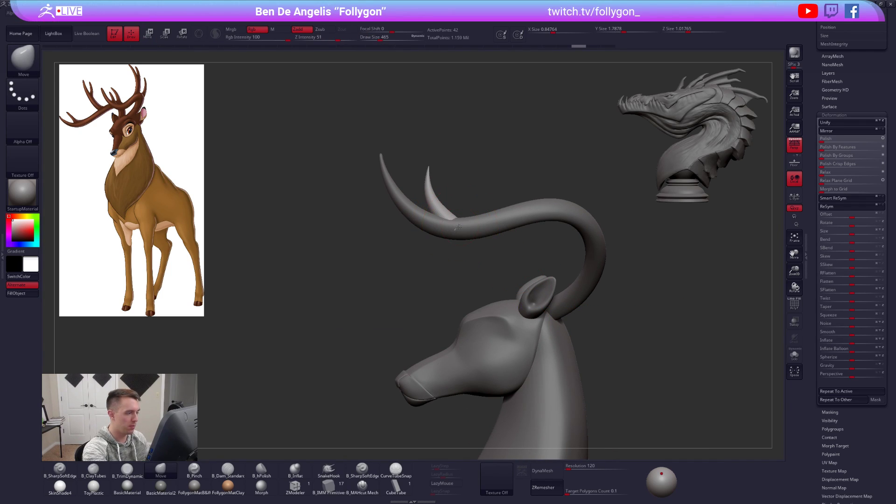
pyautogui.keyDown('alt'); pyautogui.moveTo(458, 226); pyautogui.dragTo(417, 227, button='right'); pyautogui.keyUp('alt')
# - Delete the leftover TPose1_forest subtool and switch back to the deer model made of separate subtools
pyautogui.moveTo(820, 147); pyautogui.dragTo(830, 237)
pyautogui.keyDown('alt'); pyautogui.moveTo(639, 312); pyautogui.dragTo(657, 335, button='right'); pyautogui.keyUp('alt')
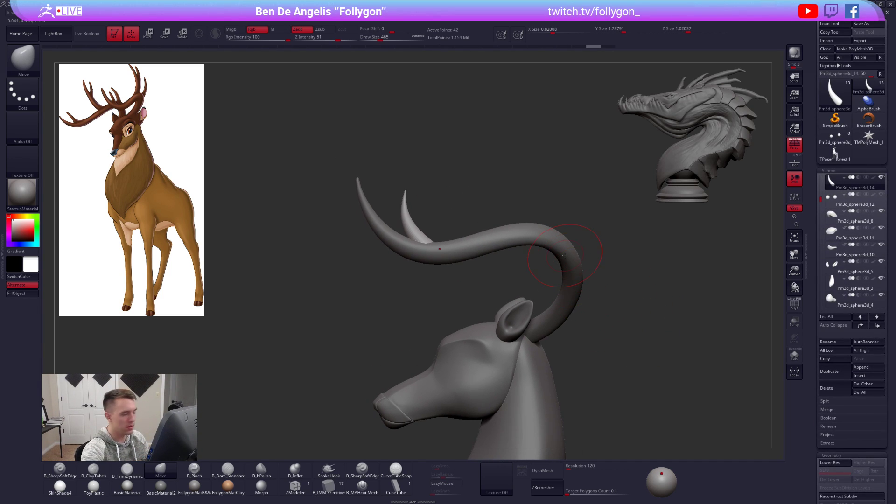
pyautogui.click(835, 153)
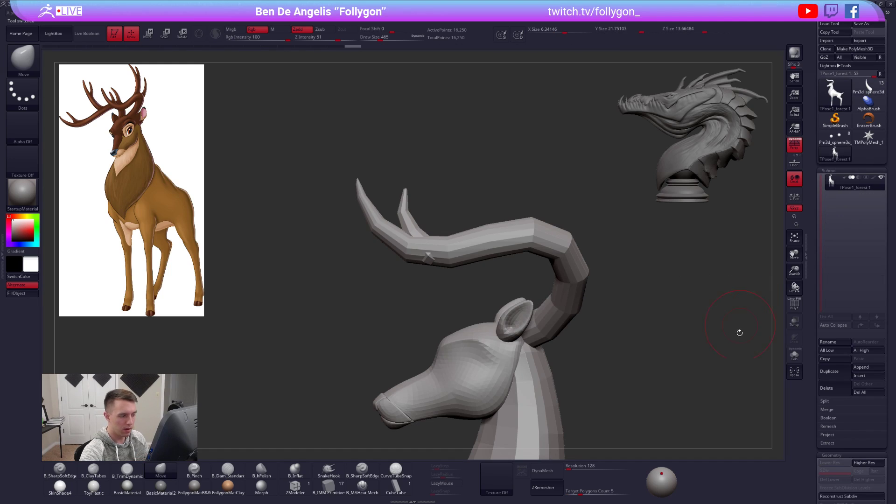
pyautogui.click(826, 388)
pyautogui.click(769, 404)
pyautogui.click(862, 91)
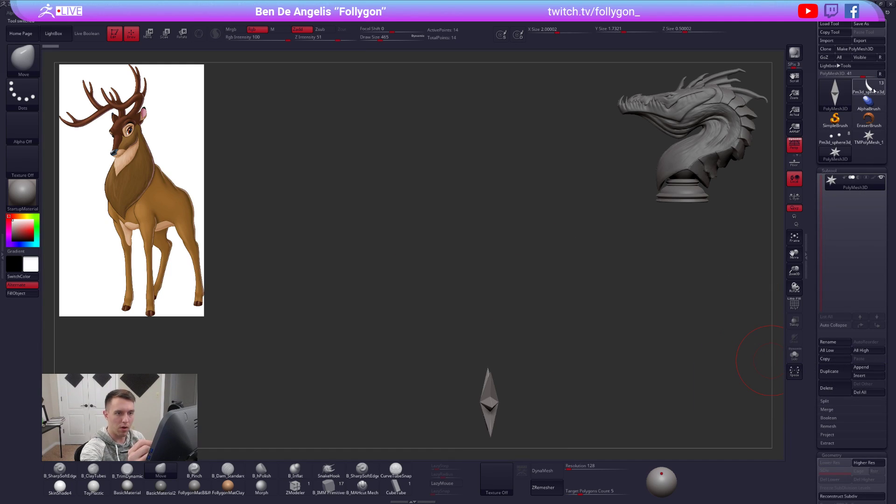
# - Select the main antler beam and duplicate its subtool
pyautogui.keyDown('alt'); pyautogui.moveTo(644, 294); pyautogui.dragTo(611, 307, button='right'); pyautogui.keyUp('alt')
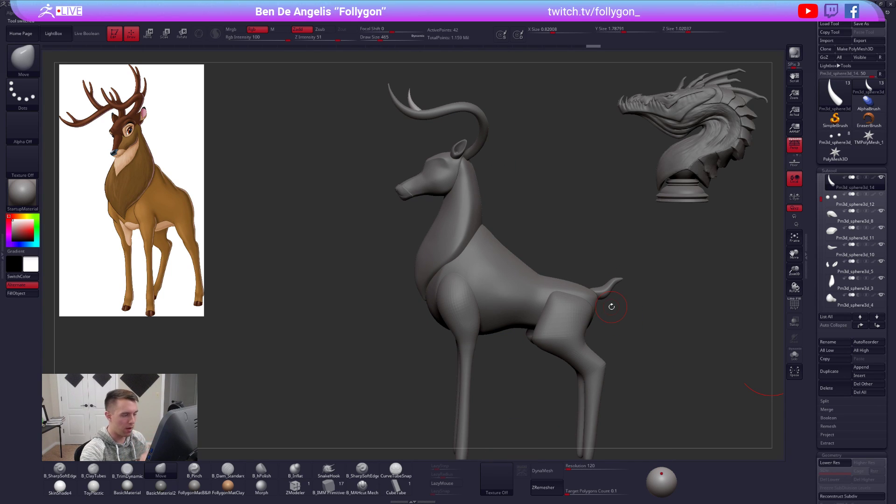
pyautogui.keyDown('alt'); pyautogui.moveTo(592, 344); pyautogui.dragTo(565, 333, button='right'); pyautogui.keyUp('alt')
pyautogui.moveTo(548, 290); pyautogui.dragTo(566, 356, button='right')
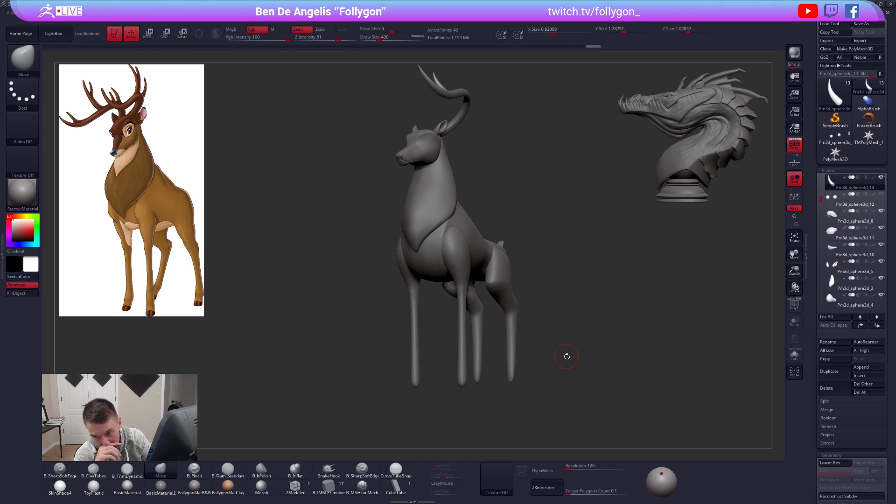
pyautogui.moveTo(519, 235); pyautogui.dragTo(495, 355)
pyautogui.keyDown('alt'); pyautogui.moveTo(501, 217); pyautogui.dragTo(504, 241); pyautogui.keyUp('alt')
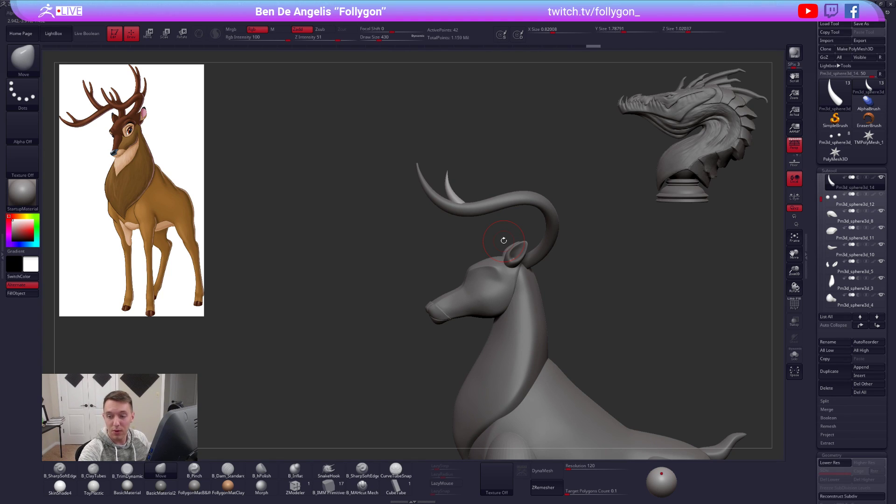
pyautogui.keyDown('alt'); pyautogui.click(485, 202); pyautogui.keyUp('alt')
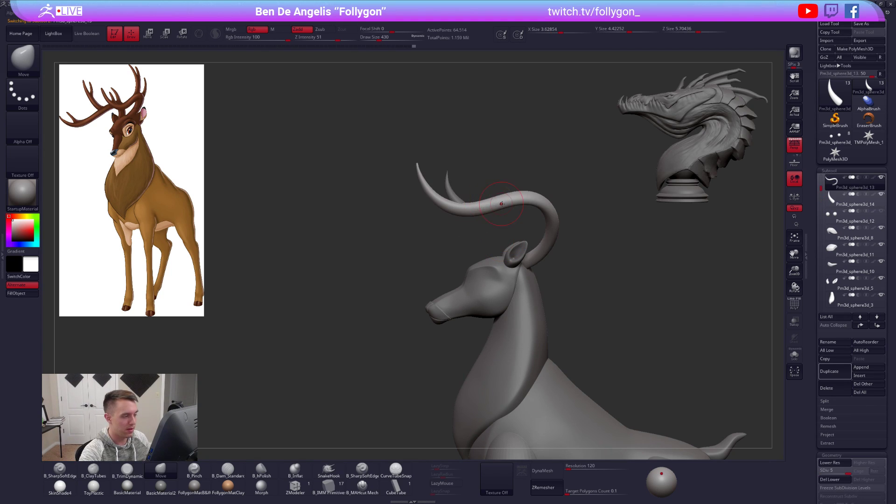
pyautogui.keyDown('alt'); pyautogui.moveTo(502, 204); pyautogui.dragTo(493, 223); pyautogui.keyUp('alt')
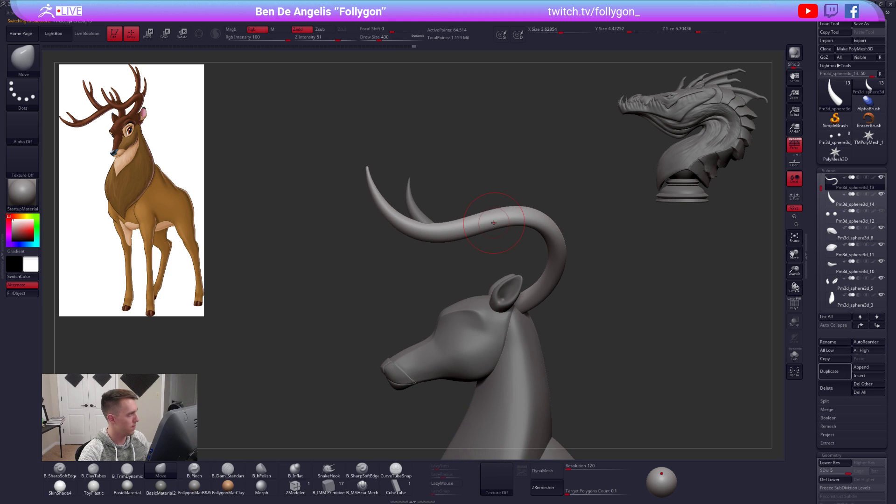
pyautogui.click(836, 371)
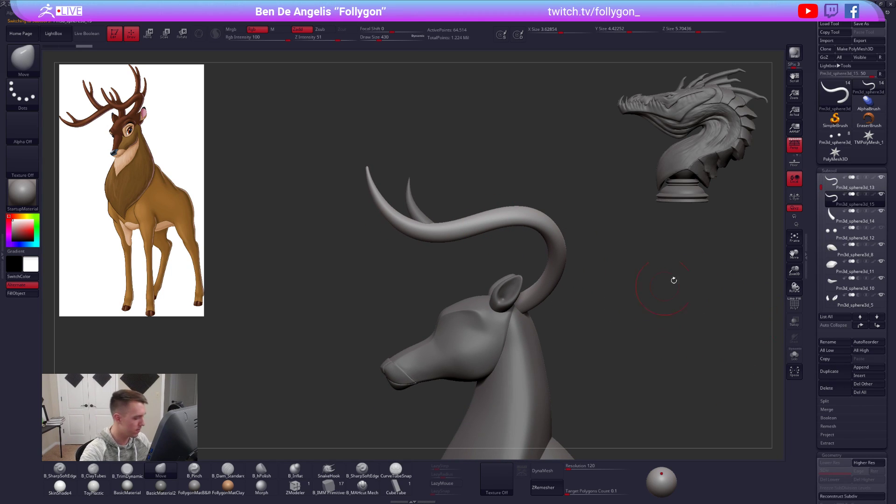
# - Draw a tapered tine rising from the middle of the antler beam with the CurveTubeSnap brush at draw size 150
pyautogui.click(396, 469)
pyautogui.press('space')
pyautogui.click(591, 194)
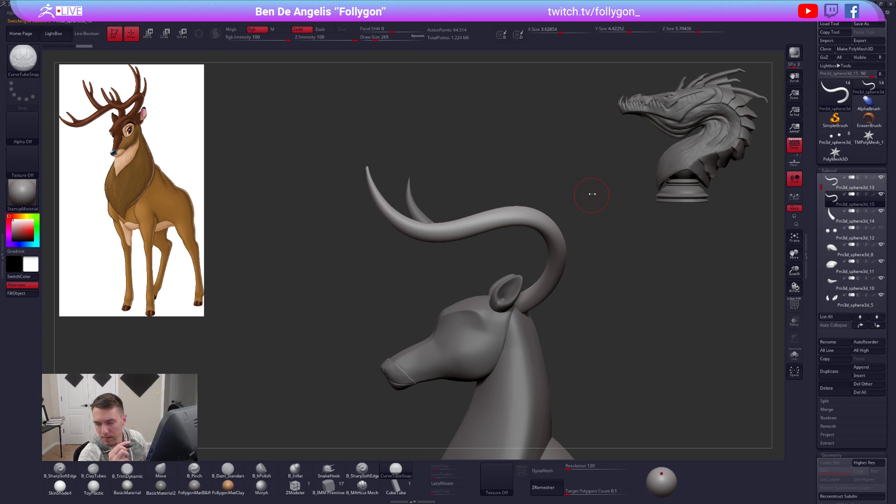
pyautogui.moveTo(477, 222)
pyautogui.keyDown('alt'); pyautogui.mouseDown(button='right')
pyautogui.moveTo(508, 233)
pyautogui.moveTo(515, 263)
pyautogui.mouseUp(button='right'); pyautogui.keyUp('alt')
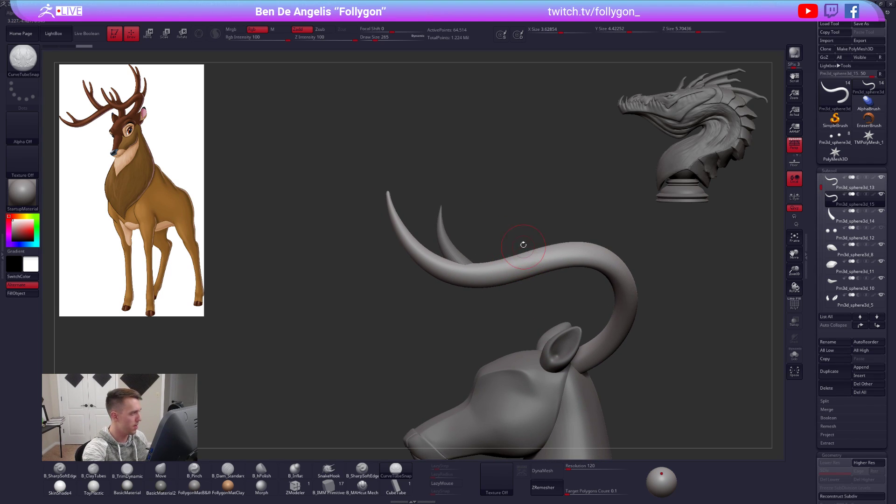
pyautogui.moveTo(520, 175); pyautogui.dragTo(521, 173)
pyautogui.moveTo(536, 194); pyautogui.dragTo(560, 195, button='right')
pyautogui.press('space')
pyautogui.moveTo(561, 193); pyautogui.dragTo(562, 200)
pyautogui.click(520, 193)
pyautogui.press('space')
pyautogui.click(525, 206)
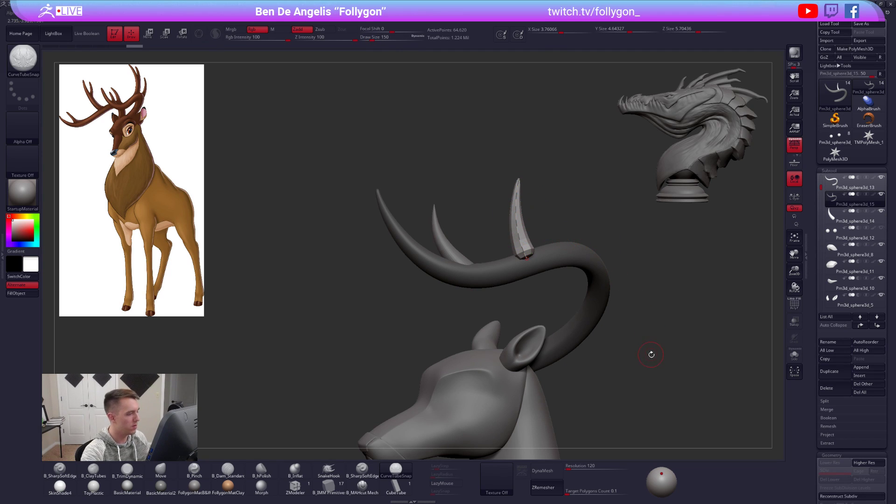
# - Reposition the new tine's curve upward, clear of the antler beam
pyautogui.moveTo(672, 367)
pyautogui.mouseDown()
pyautogui.moveTo(653, 364)
pyautogui.moveTo(672, 361)
pyautogui.mouseUp()
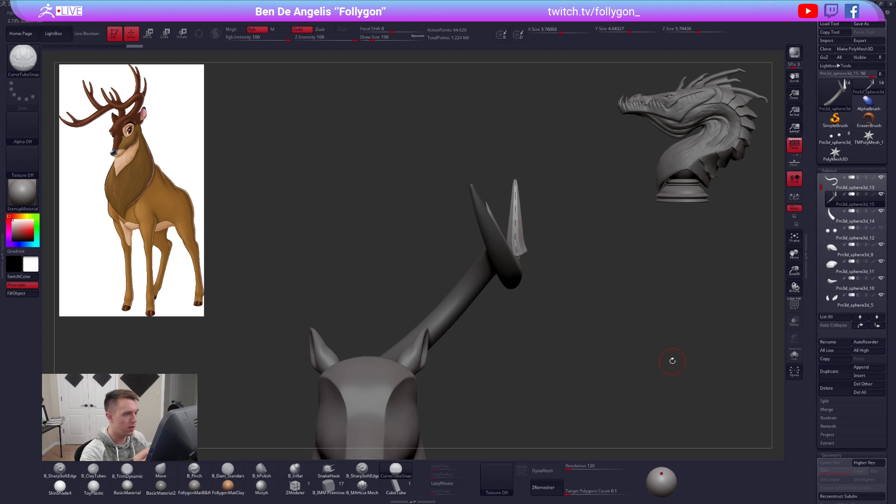
pyautogui.moveTo(515, 181); pyautogui.dragTo(513, 155)
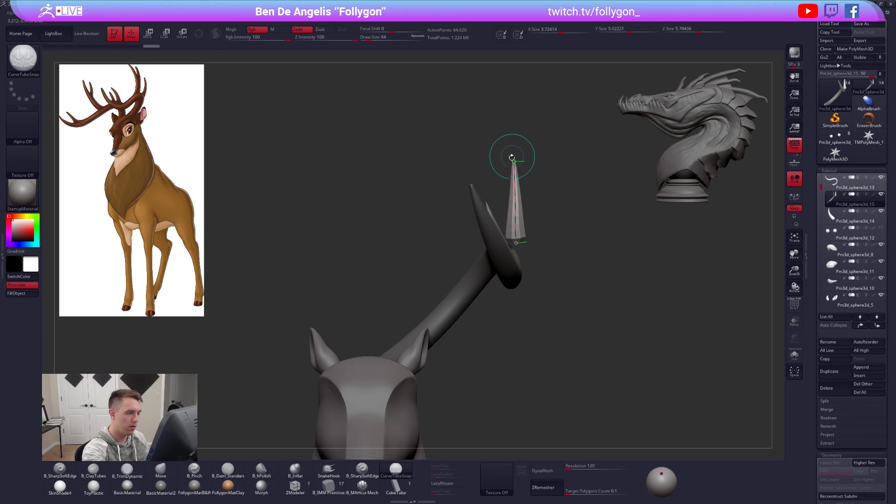
pyautogui.keyDown('shift'); pyautogui.moveTo(551, 233); pyautogui.dragTo(524, 242); pyautogui.keyUp('shift')
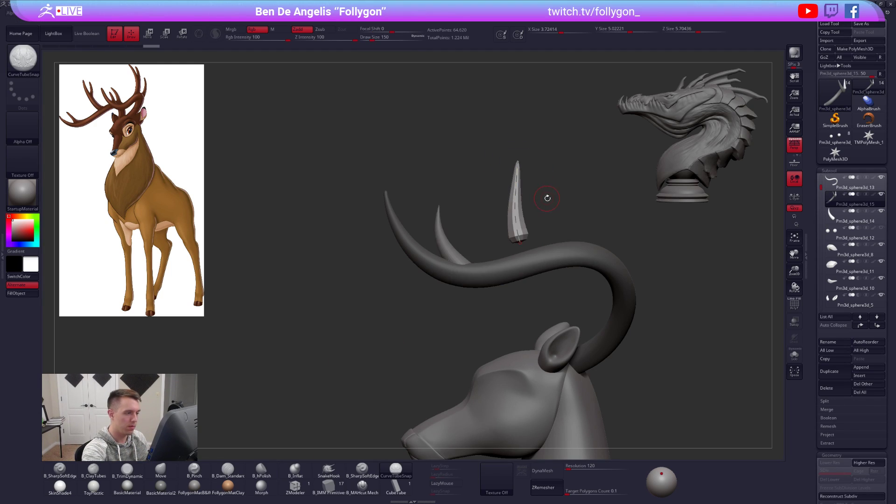
# - Isolate the new tine's polygroup and delete the hidden duplicated beam geometry
pyautogui.hotkey('shift', 'f')
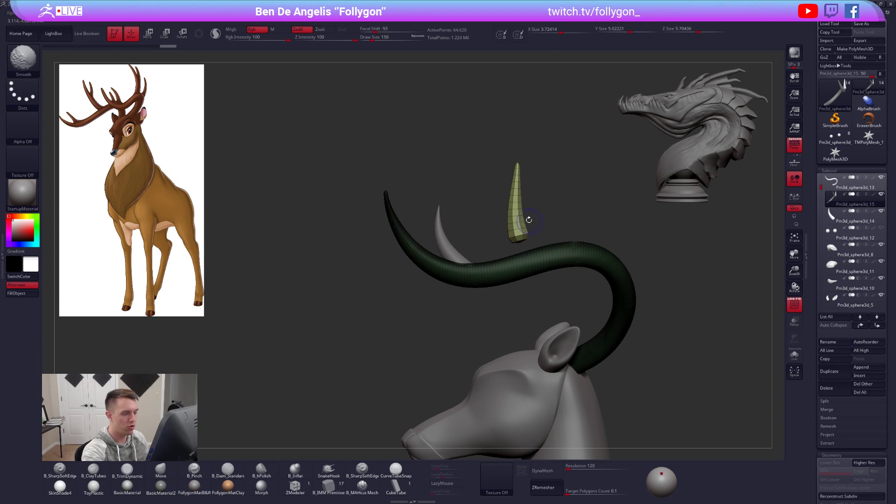
pyautogui.keyDown('ctrl'); pyautogui.keyDown('shift'); pyautogui.click(520, 216); pyautogui.keyUp('shift'); pyautogui.keyUp('ctrl')
pyautogui.press('space')
pyautogui.click(555, 216)
pyautogui.hotkey('shift', 'f')
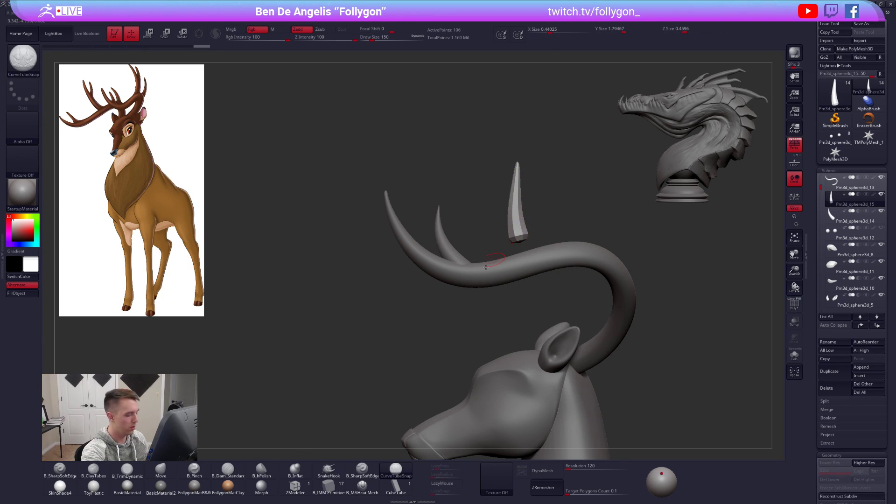
# - Isolate the new tine and delete its surplus edge loops from tip to base with ZModeler
pyautogui.hotkey('ctrl', 'shift', 's')
pyautogui.hotkey('shift', 'f')
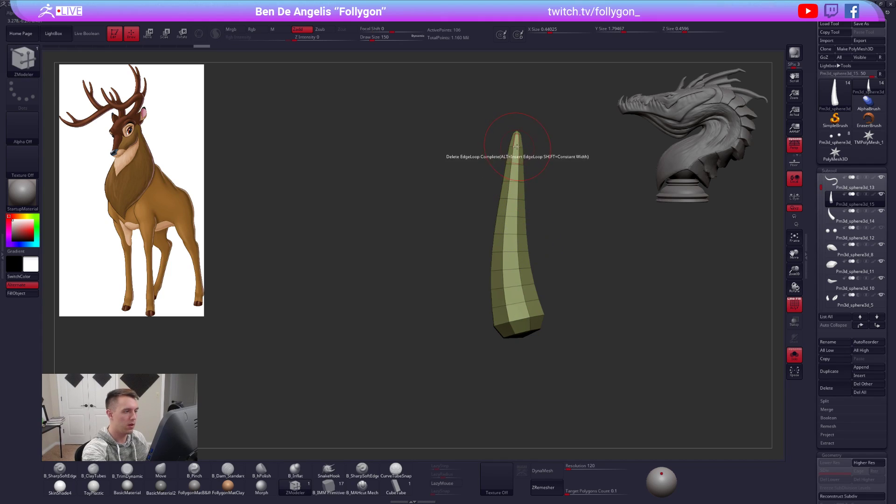
pyautogui.click(514, 149)
pyautogui.click(513, 217)
pyautogui.click(511, 252)
pyautogui.click(514, 285)
pyautogui.click(516, 305)
pyautogui.click(519, 322)
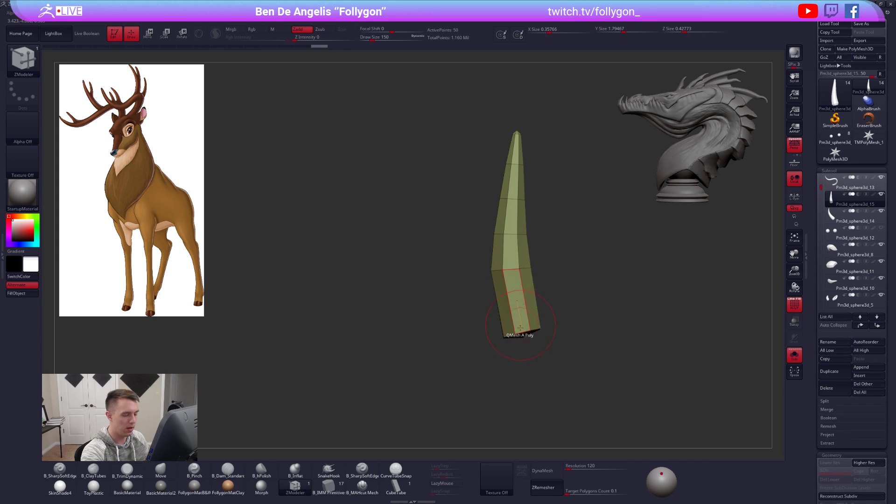
pyautogui.click(523, 326)
# - Mask the tine except for its base, adjust the base with Transpose, and clear the mask
pyautogui.press('w')
pyautogui.keyDown('ctrl'); pyautogui.moveTo(506, 333); pyautogui.dragTo(536, 362); pyautogui.keyUp('ctrl')
pyautogui.keyDown('ctrl'); pyautogui.click(531, 373); pyautogui.keyUp('ctrl')
pyautogui.moveTo(519, 320); pyautogui.dragTo(529, 378)
pyautogui.press('q')
pyautogui.keyDown('ctrl'); pyautogui.click(574, 288); pyautogui.keyUp('ctrl')
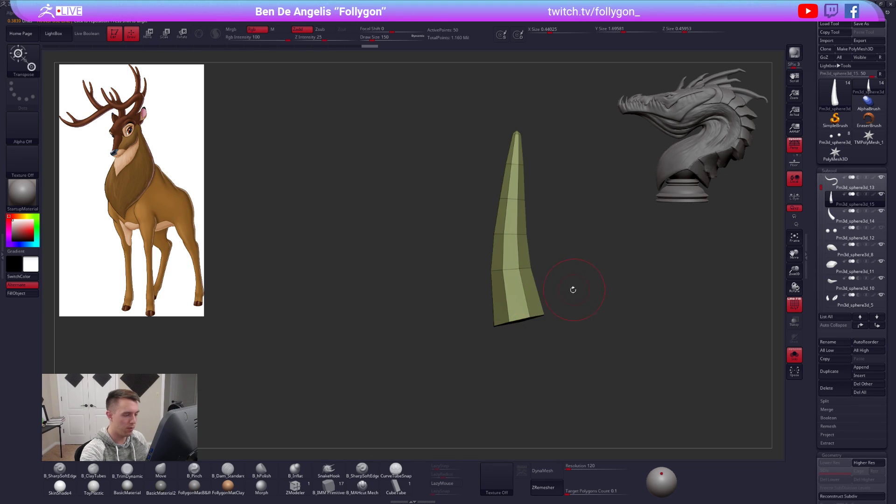
# - Reshape the low-poly tine with the Move brush and turn on dynamic subdivision with the polyframe hidden
pyautogui.press('space')
pyautogui.moveTo(517, 214)
pyautogui.mouseDown()
pyautogui.moveTo(560, 234)
pyautogui.moveTo(524, 205)
pyautogui.mouseUp()
pyautogui.moveTo(517, 160); pyautogui.dragTo(538, 195)
pyautogui.press('space')
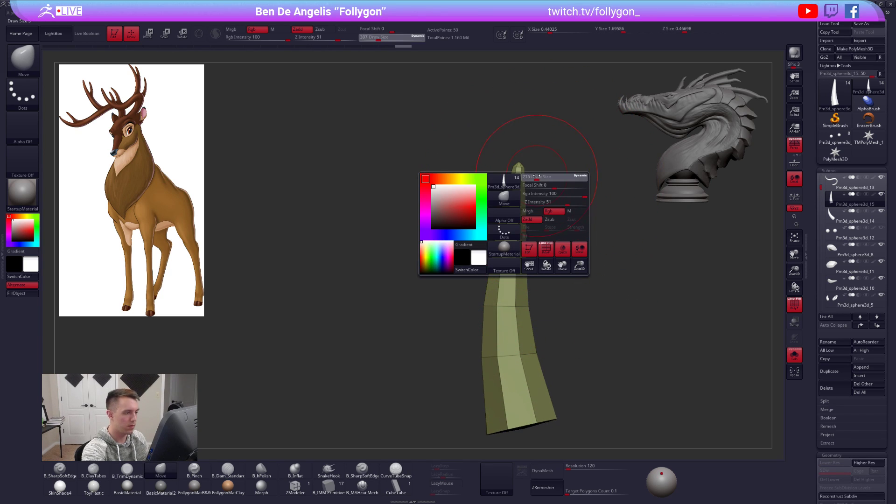
pyautogui.click(295, 485)
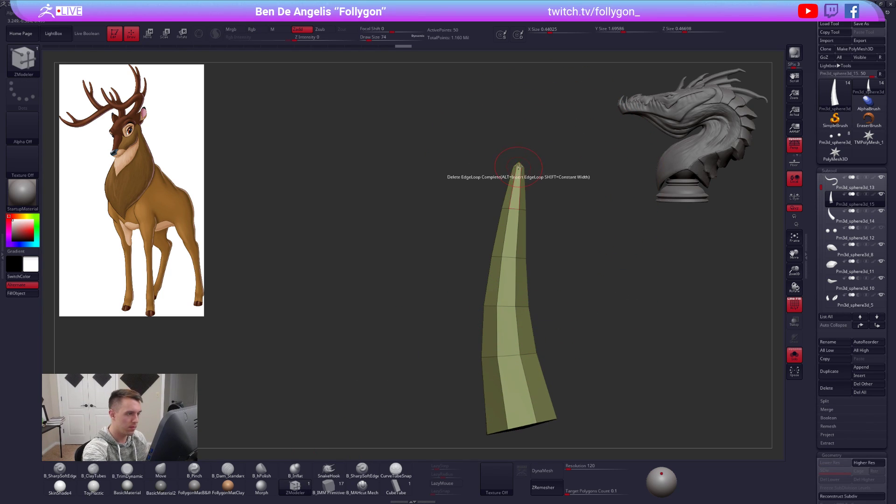
pyautogui.press('d')
pyautogui.moveTo(564, 212)
pyautogui.keyDown('alt'); pyautogui.mouseDown()
pyautogui.moveTo(567, 270)
pyautogui.moveTo(525, 300)
pyautogui.moveTo(525, 313)
pyautogui.mouseUp(); pyautogui.keyUp('alt')
pyautogui.hotkey('shift', 'f')
pyautogui.hotkey('shift', 'f')
pyautogui.hotkey('shift', 'f')
# - Exit solo, stretch the tine down to the antler beam, and reshape it with the Move brush at draw size 742
pyautogui.hotkey('alt', 's')
pyautogui.press('w')
pyautogui.moveTo(521, 168); pyautogui.dragTo(526, 332)
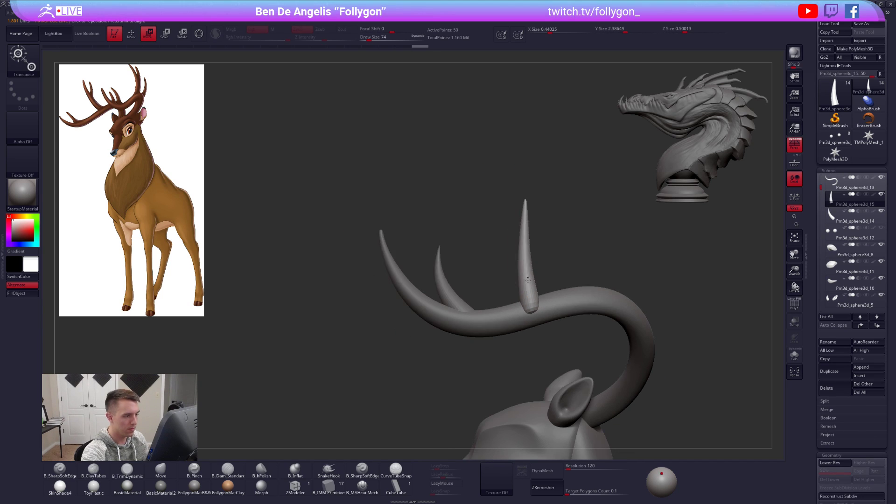
pyautogui.press('q')
pyautogui.press('space')
pyautogui.moveTo(547, 256); pyautogui.dragTo(511, 279)
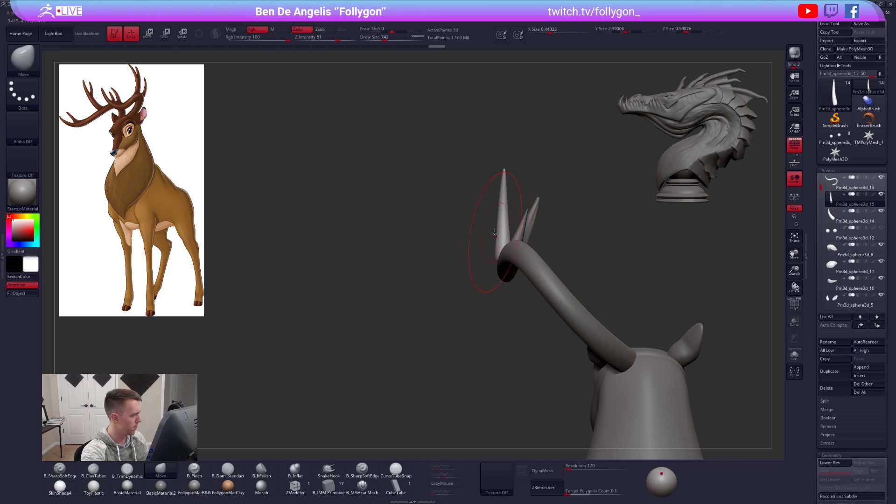
# - Rotate the tine about its base on the beam and refine its shape with the Move brush at draw size 556
pyautogui.keyDown('alt'); pyautogui.moveTo(495, 235); pyautogui.dragTo(487, 290); pyautogui.keyUp('alt')
pyautogui.press('r')
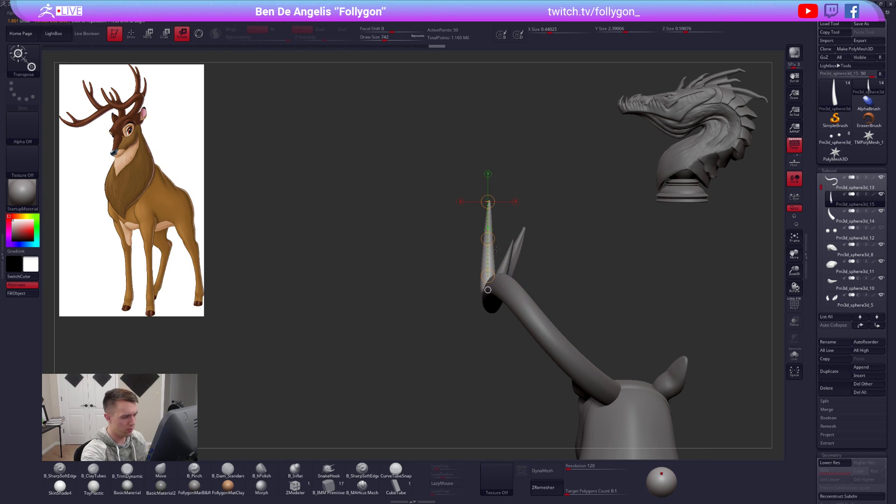
pyautogui.moveTo(488, 276); pyautogui.dragTo(489, 291)
pyautogui.moveTo(436, 322)
pyautogui.mouseDown()
pyautogui.moveTo(518, 326)
pyautogui.moveTo(501, 322)
pyautogui.moveTo(510, 253)
pyautogui.moveTo(489, 248)
pyautogui.mouseUp()
pyautogui.press('space')
pyautogui.moveTo(484, 235); pyautogui.dragTo(487, 235)
# - Isolate the tine without dynamic subdivision and remove more of its edge loops with ZModeler
pyautogui.hotkey('shift', 'f')
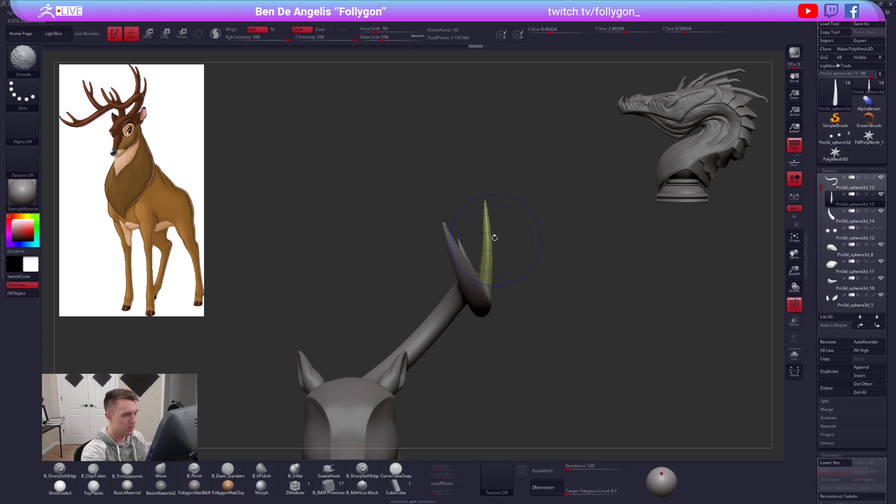
pyautogui.hotkey('shift', 'd')
pyautogui.hotkey('shift', 'f')
pyautogui.keyDown('alt'); pyautogui.moveTo(498, 210); pyautogui.dragTo(479, 276); pyautogui.keyUp('alt')
pyautogui.press('space')
pyautogui.moveTo(519, 231); pyautogui.dragTo(518, 231)
pyautogui.hotkey('shift', 's')
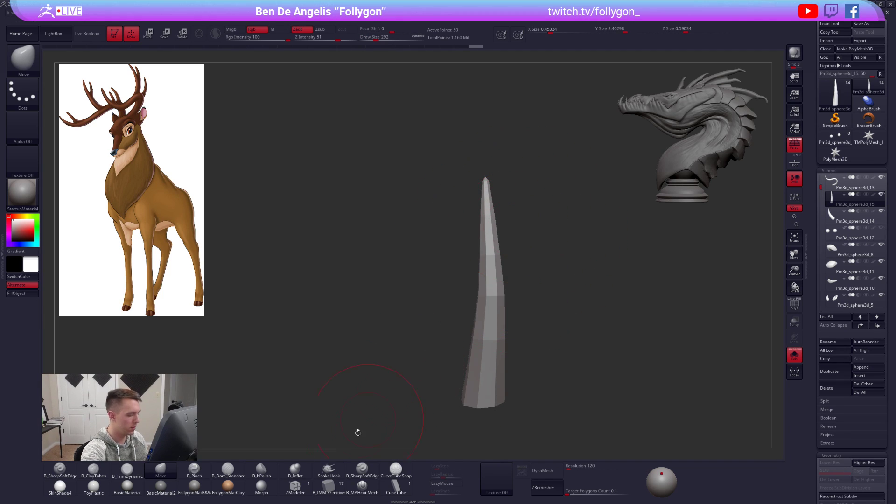
pyautogui.click(295, 485)
pyautogui.hotkey('shift', 'f')
pyautogui.press('d')
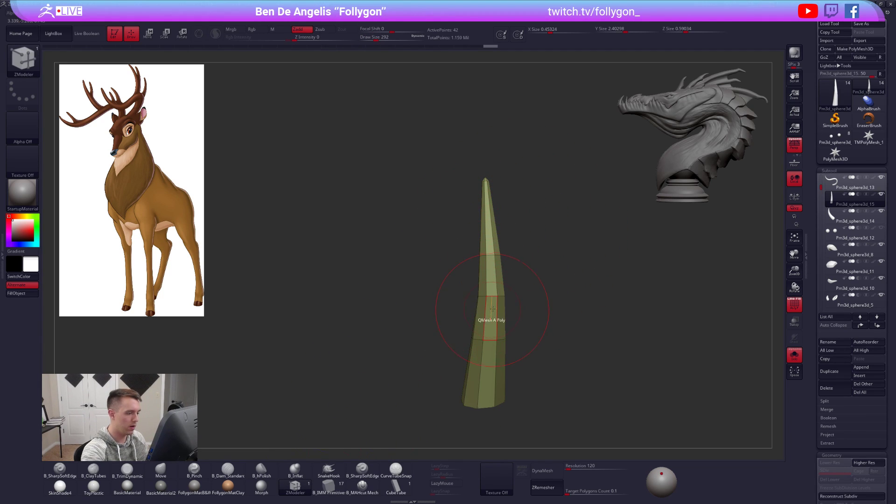
pyautogui.hotkey('shift', 'd')
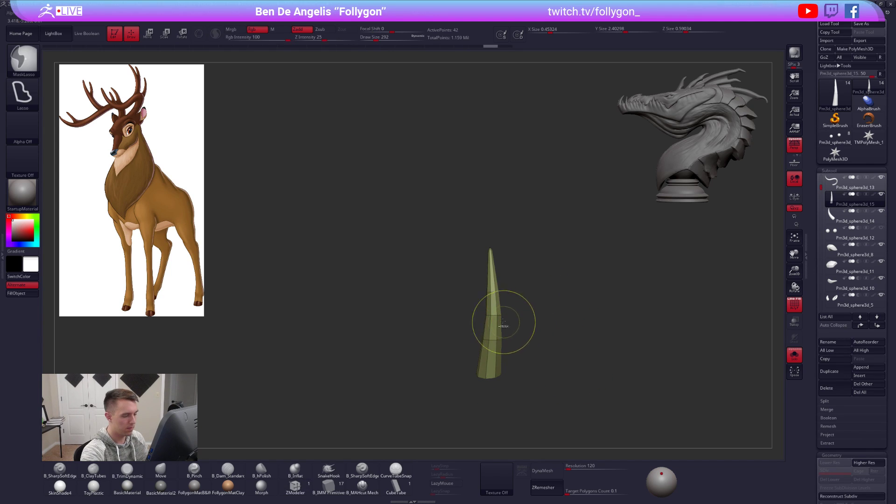
pyautogui.press('d')
pyautogui.hotkey('shift', 'f')
pyautogui.press('s')
# - Adjust the simplified tine's curvature on the beam with the Move brush at draw size 556
pyautogui.keyDown('alt'); pyautogui.moveTo(548, 331); pyautogui.dragTo(535, 264); pyautogui.keyUp('alt')
pyautogui.press('b')
pyautogui.press('m')
pyautogui.press('v')
pyautogui.press('space')
pyautogui.moveTo(504, 236); pyautogui.dragTo(512, 237)
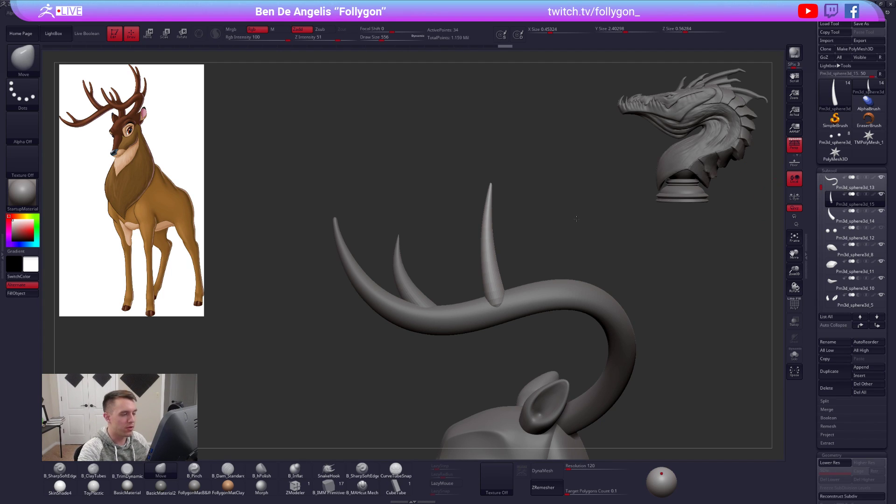
# - Reselect the middle tine after checking the beam and front tine, and bend it into a stronger curve with the Move brush
pyautogui.keyDown('alt'); pyautogui.moveTo(604, 215); pyautogui.dragTo(775, 172); pyautogui.keyUp('alt')
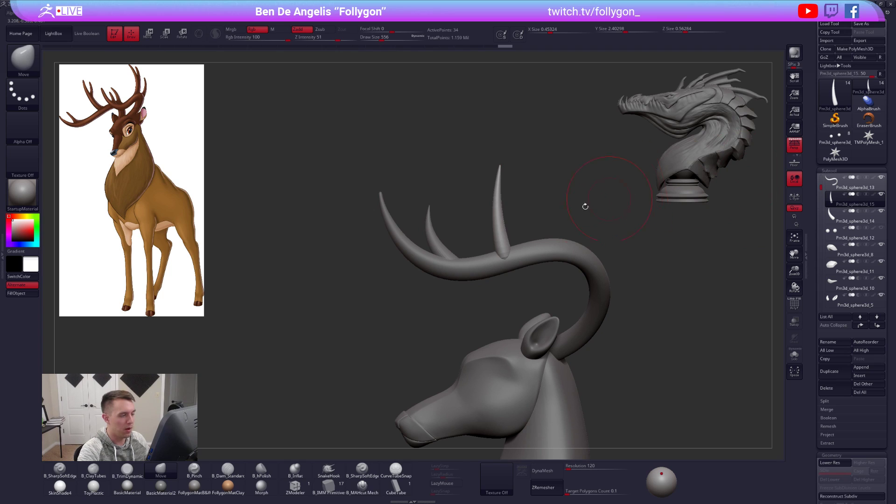
pyautogui.keyDown('alt'); pyautogui.click(436, 268); pyautogui.keyUp('alt')
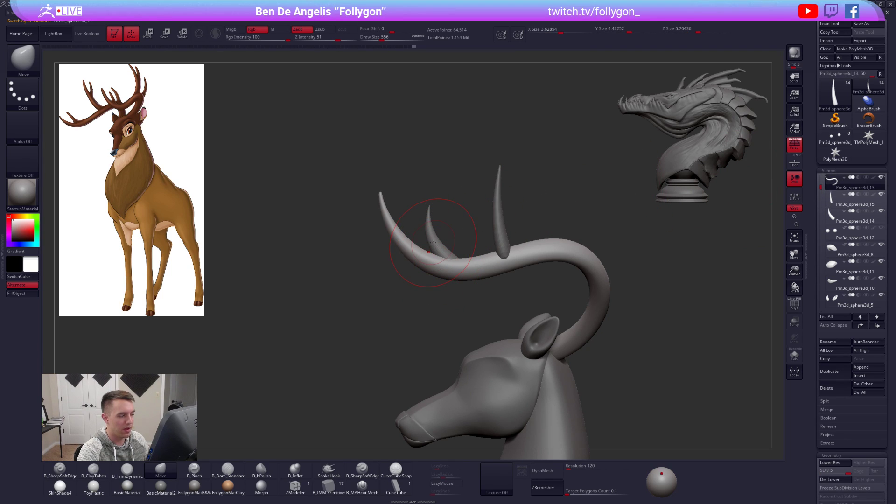
pyautogui.keyDown('alt'); pyautogui.click(432, 242); pyautogui.keyUp('alt')
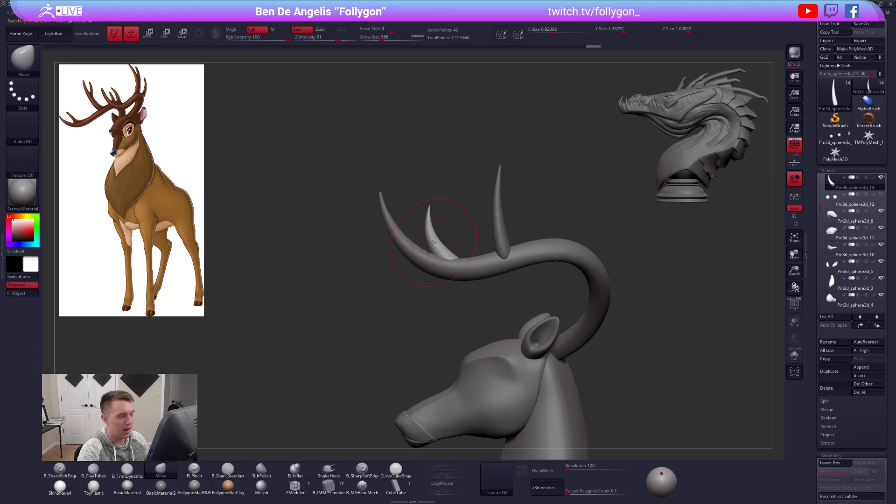
pyautogui.keyDown('alt'); pyautogui.click(500, 219); pyautogui.keyUp('alt')
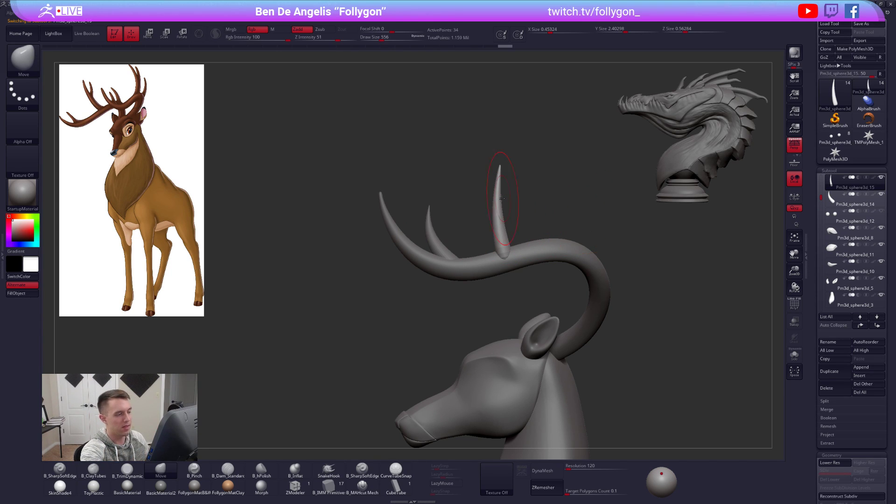
pyautogui.scroll(3, 503, 197)
pyautogui.moveTo(504, 208); pyautogui.dragTo(499, 193)
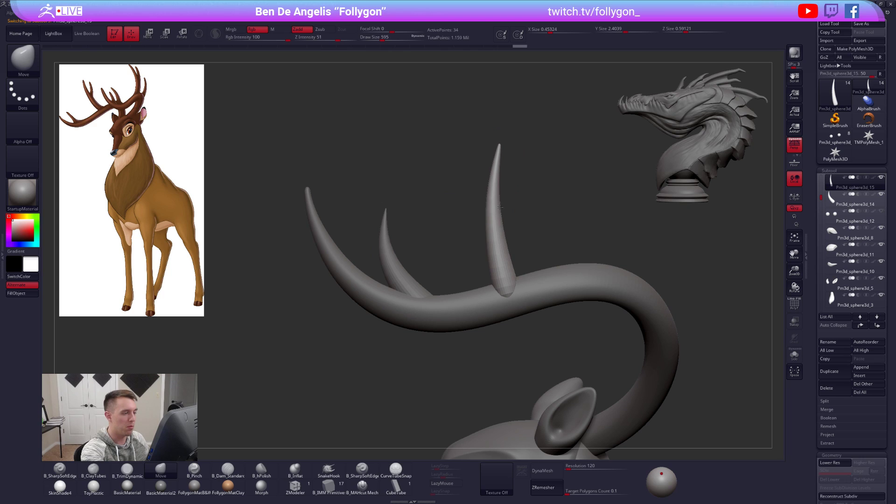
pyautogui.scroll(-3, 540, 221)
pyautogui.press('space')
pyautogui.click(547, 214)
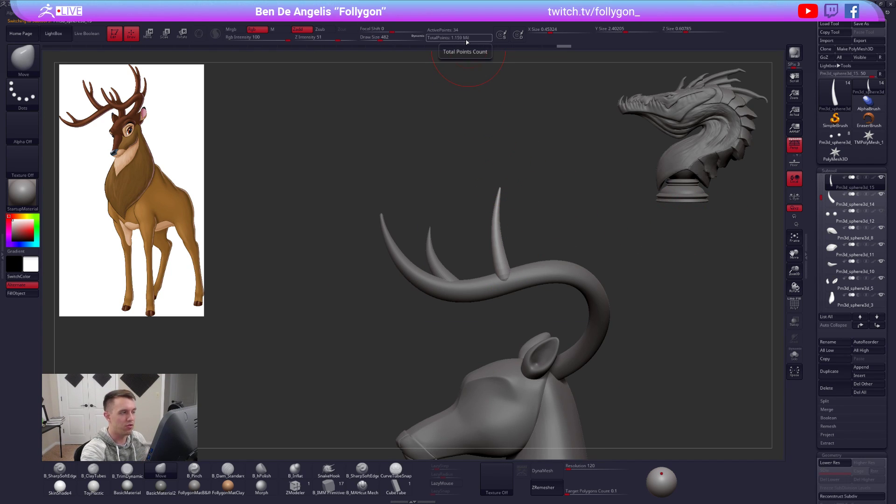
# - Shorten the middle tine toward its base with Transpose and rotate it slightly to suit the beam
pyautogui.scroll(3, 541, 280)
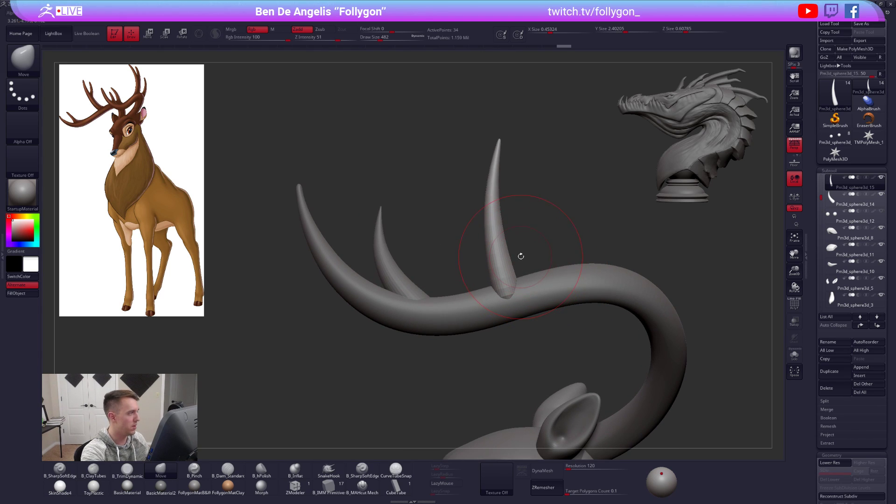
pyautogui.press('w')
pyautogui.moveTo(506, 293); pyautogui.dragTo(498, 113)
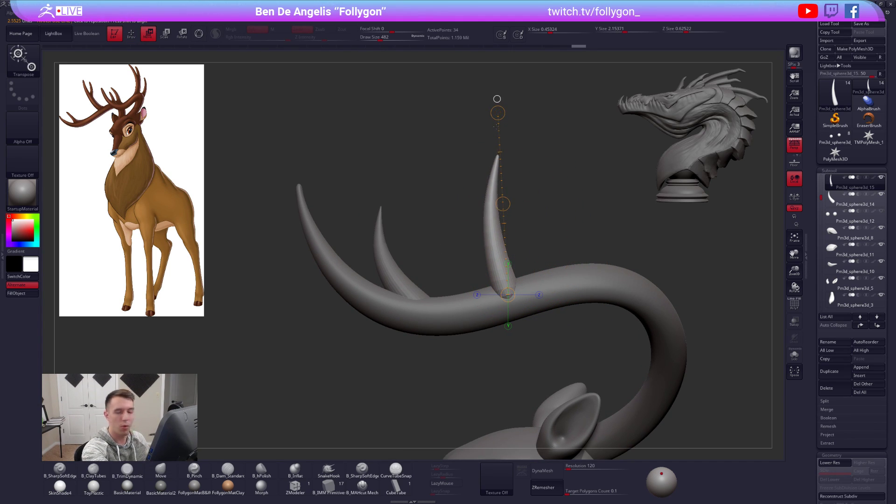
pyautogui.press('q')
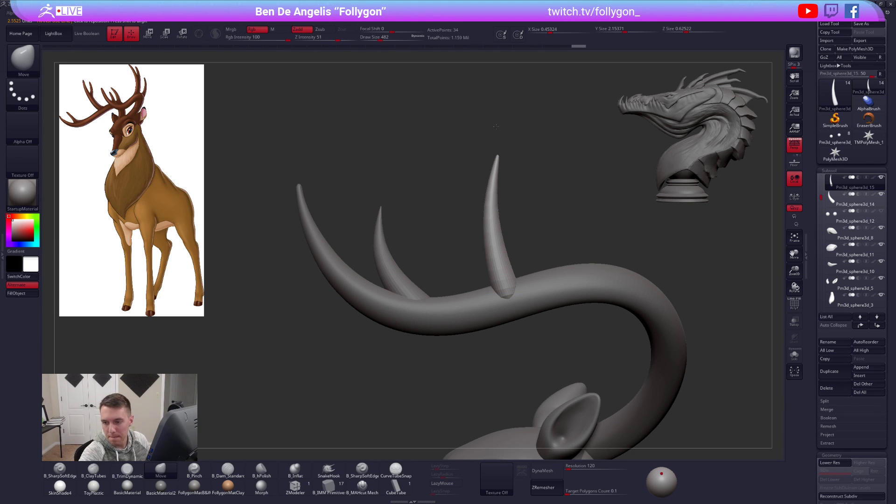
pyautogui.moveTo(550, 186)
pyautogui.mouseDown()
pyautogui.moveTo(494, 226)
pyautogui.moveTo(486, 285)
pyautogui.mouseUp()
pyautogui.press('r')
pyautogui.moveTo(486, 240)
pyautogui.mouseDown()
pyautogui.moveTo(507, 245)
pyautogui.moveTo(524, 214)
pyautogui.moveTo(535, 302)
pyautogui.moveTo(518, 289)
pyautogui.moveTo(536, 247)
pyautogui.moveTo(500, 205)
pyautogui.mouseUp()
pyautogui.press('q')
# - Duplicate the middle tine and rotate the copy so its tip points backward, away from the original
pyautogui.hotkey('ctrl', 'shift', 'd')
pyautogui.keyDown('alt'); pyautogui.moveTo(446, 182); pyautogui.dragTo(482, 205); pyautogui.keyUp('alt')
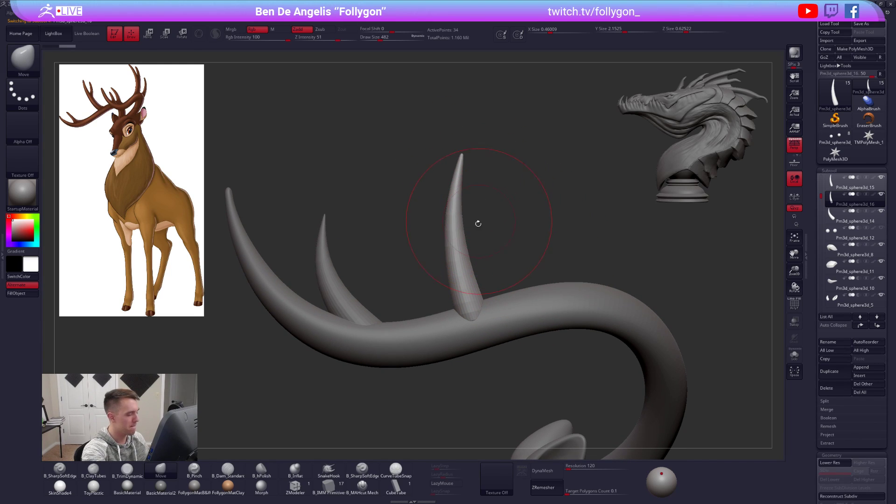
pyautogui.press('r')
pyautogui.moveTo(473, 319)
pyautogui.mouseDown()
pyautogui.moveTo(504, 132)
pyautogui.moveTo(500, 173)
pyautogui.moveTo(499, 156)
pyautogui.moveTo(496, 170)
pyautogui.moveTo(566, 146)
pyautogui.moveTo(565, 155)
pyautogui.mouseUp()
pyautogui.press('w')
pyautogui.press('r')
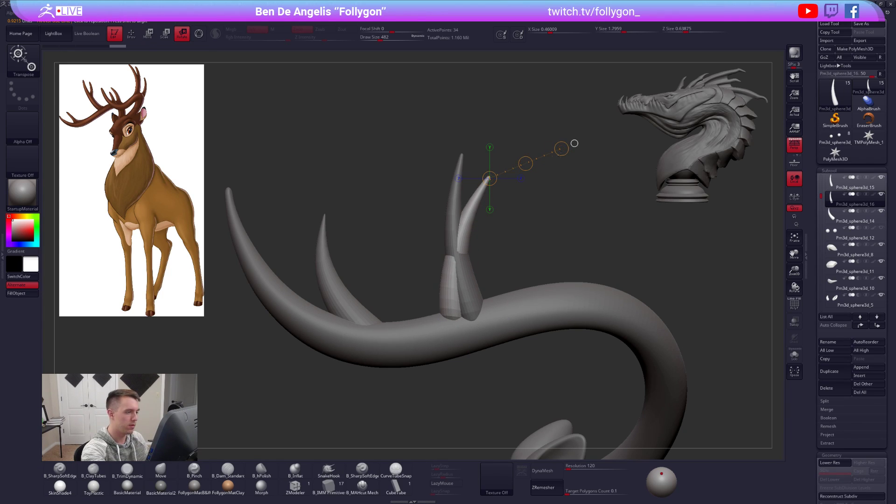
pyautogui.moveTo(480, 202); pyautogui.dragTo(505, 230)
# - Shorten and tilt the copied tine with Transpose, and nudge it into the original tine with the Move brush
pyautogui.press('w')
pyautogui.moveTo(490, 174); pyautogui.dragTo(534, 116)
pyautogui.hotkey('ctrl', 'z')
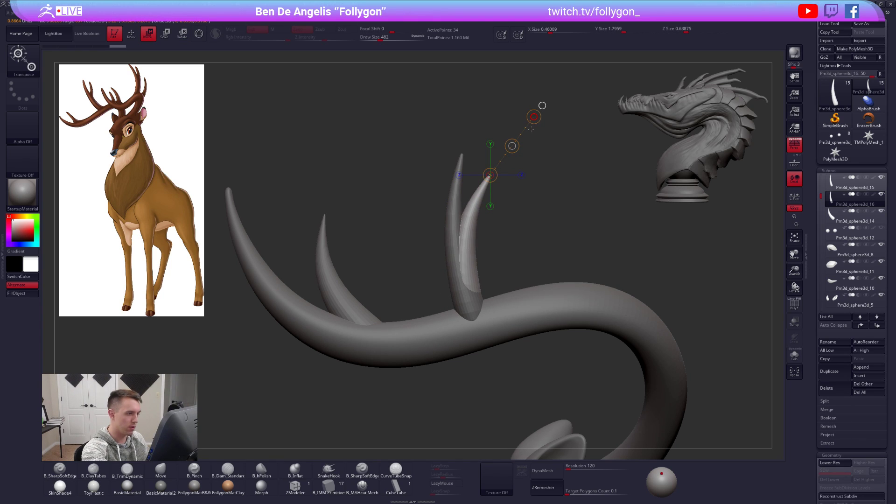
pyautogui.hotkey('ctrl', 'shift', 'z')
pyautogui.press('r')
pyautogui.moveTo(534, 117); pyautogui.dragTo(541, 124)
pyautogui.press('q')
pyautogui.moveTo(495, 246)
pyautogui.mouseDown()
pyautogui.moveTo(517, 253)
pyautogui.moveTo(534, 243)
pyautogui.moveTo(513, 247)
pyautogui.mouseUp()
# - Isolate the copied tine, adjust its angle with Transpose rotation, and show the full model again
pyautogui.press('r')
pyautogui.hotkey('alt', 's')
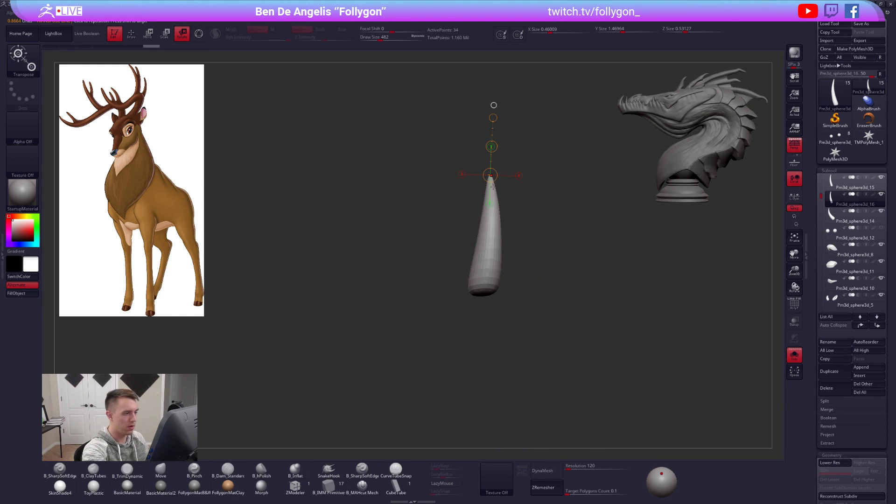
pyautogui.moveTo(492, 175); pyautogui.dragTo(510, 341)
pyautogui.hotkey('alt', 's')
# - Blend the copied tine's base into the original with the Move brush at draw sizes 350 and 181
pyautogui.press('q')
pyautogui.press('space')
pyautogui.moveTo(492, 280); pyautogui.dragTo(485, 280)
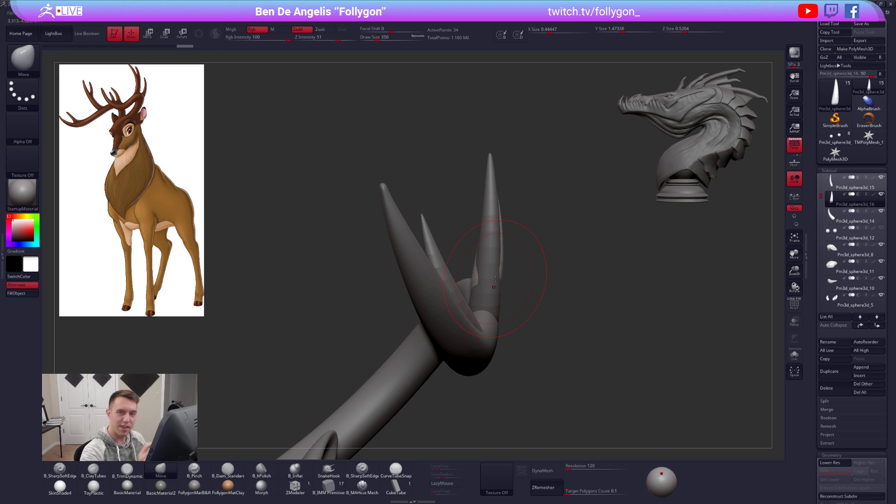
pyautogui.moveTo(495, 278); pyautogui.dragTo(502, 284, button='right')
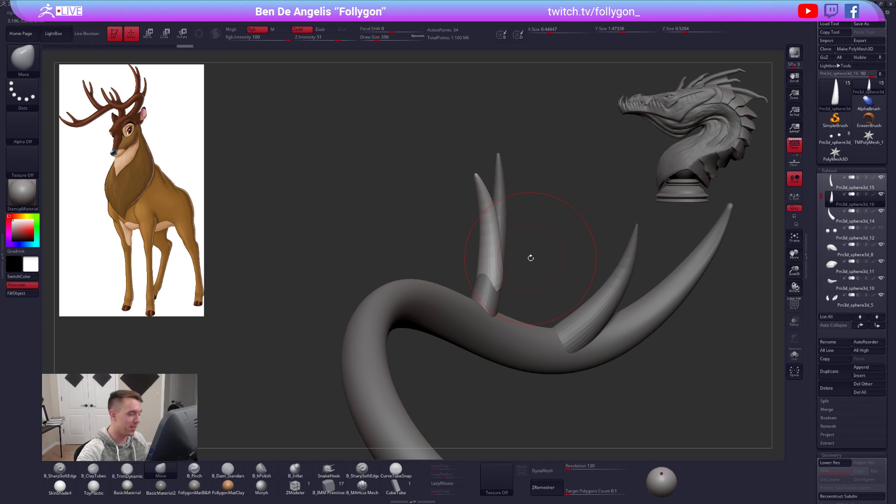
pyautogui.press('space')
pyautogui.moveTo(505, 266)
pyautogui.mouseDown()
pyautogui.moveTo(521, 295)
pyautogui.moveTo(476, 272)
pyautogui.mouseUp()
# - Switch to Photos and examine the antler branching in the stag references, browsing on to greatprince.jpg
pyautogui.moveTo(854, 301)
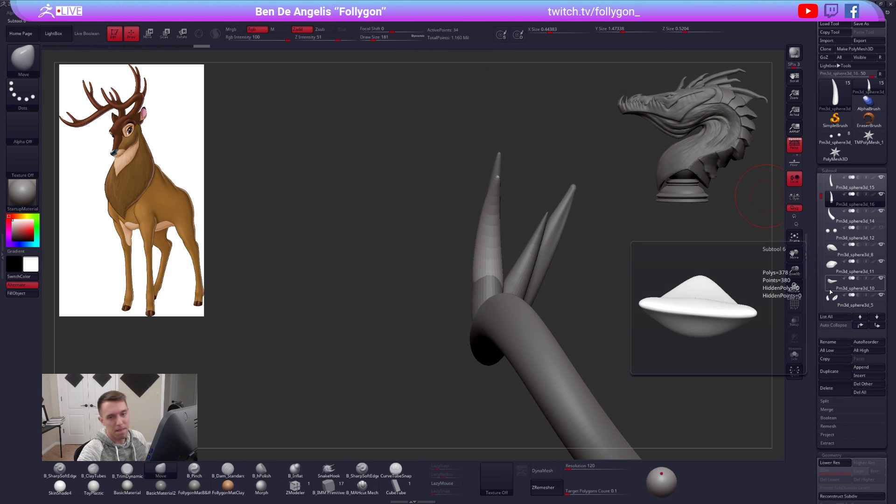
pyautogui.moveTo(895, 136); pyautogui.dragTo(648, 148)
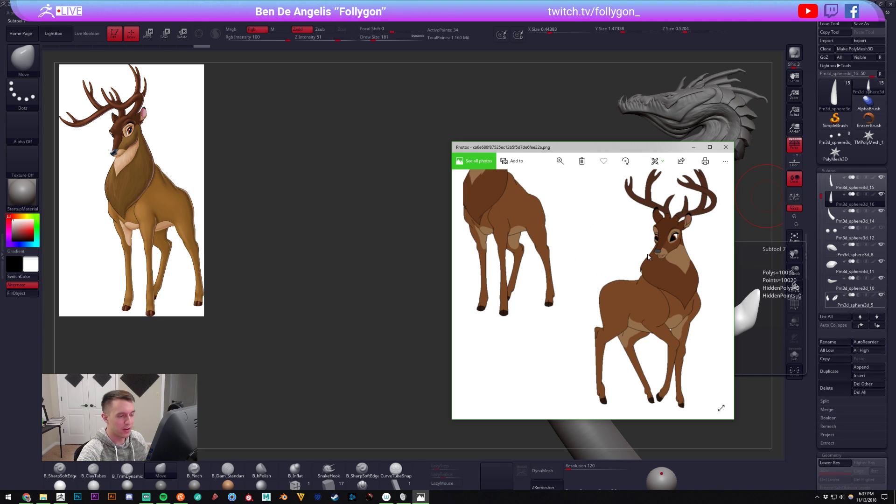
pyautogui.scroll(-3, 648, 256)
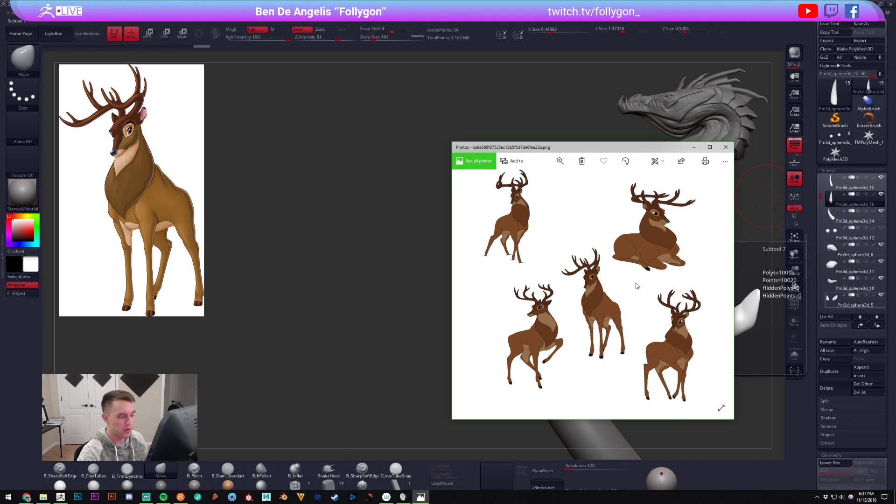
pyautogui.scroll(2, 639, 286)
pyautogui.scroll(-2, 639, 287)
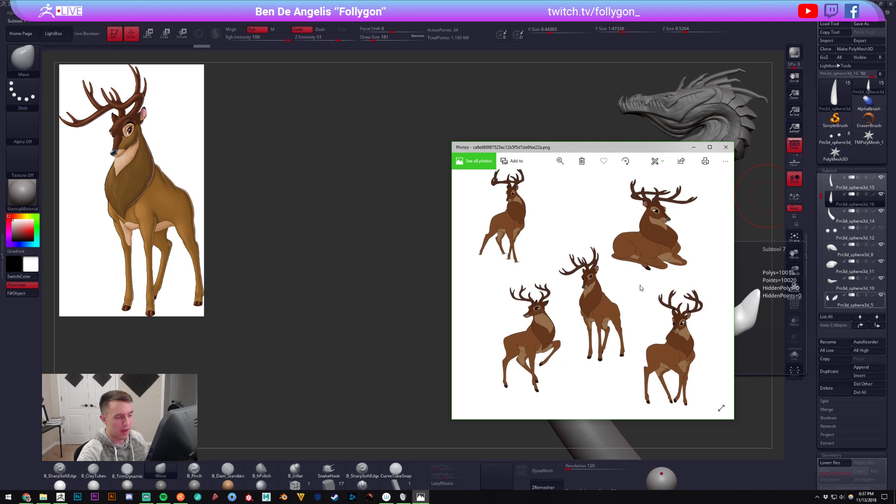
pyautogui.press('Right')
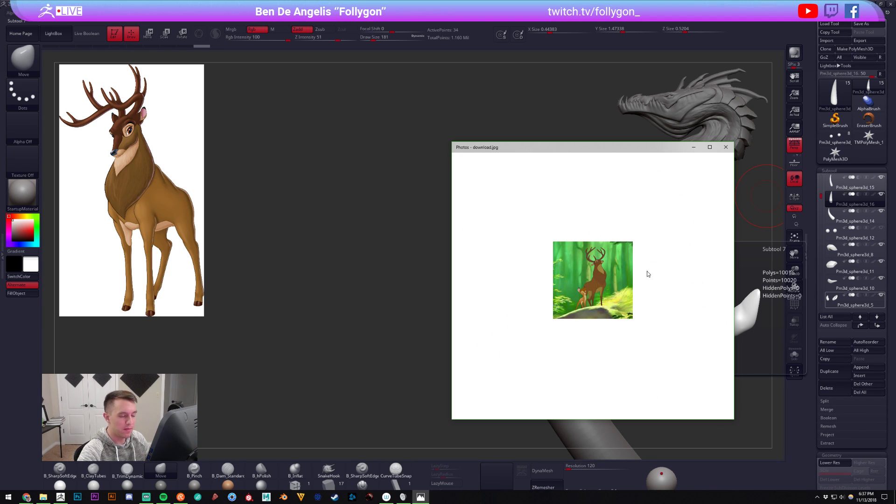
pyautogui.press('Right')
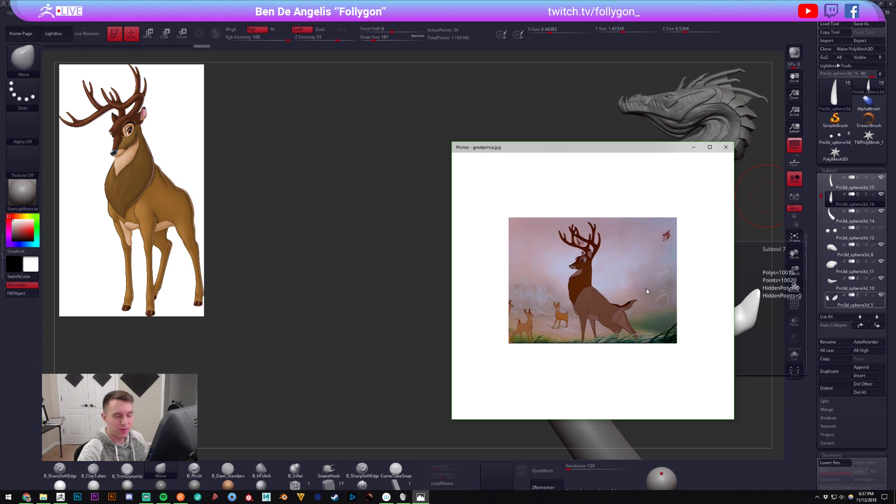
pyautogui.scroll(3, 612, 270)
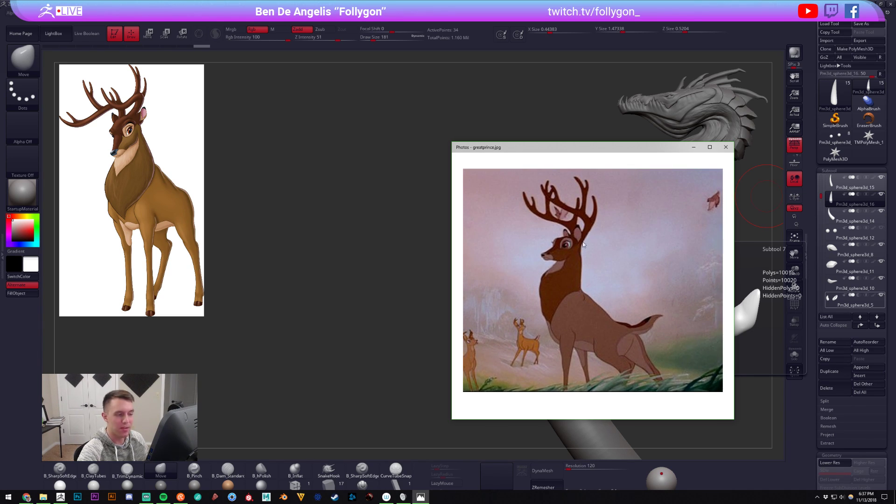
# - Browse the stag references in Photos, compare the antler shapes across the images, and switch back to ZBrush
pyautogui.scroll(-3, 592, 251)
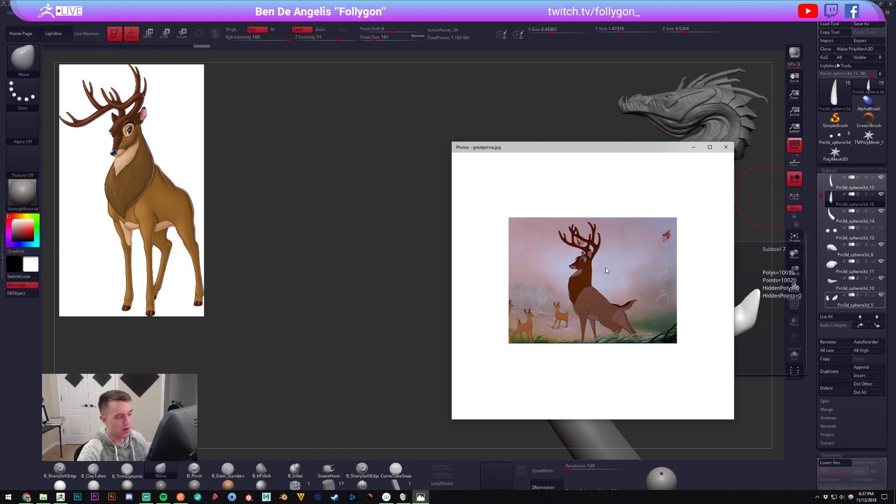
pyautogui.press('Right')
pyautogui.press('Right')
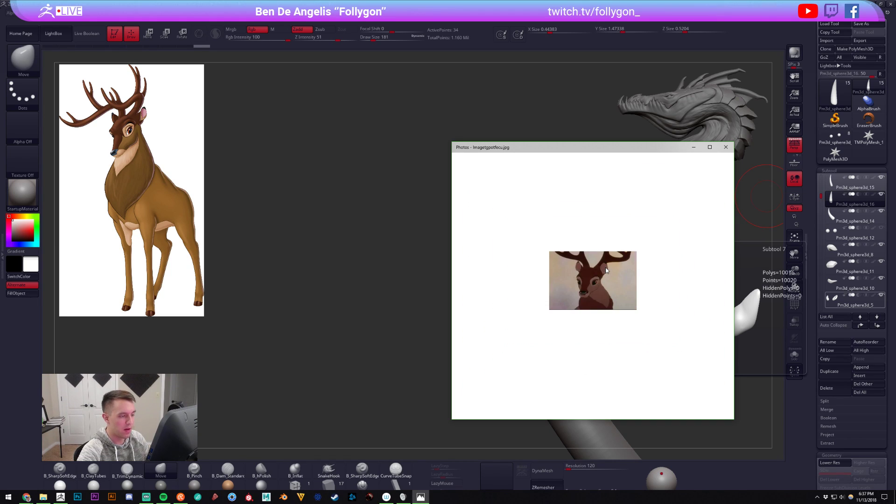
pyautogui.press('Right')
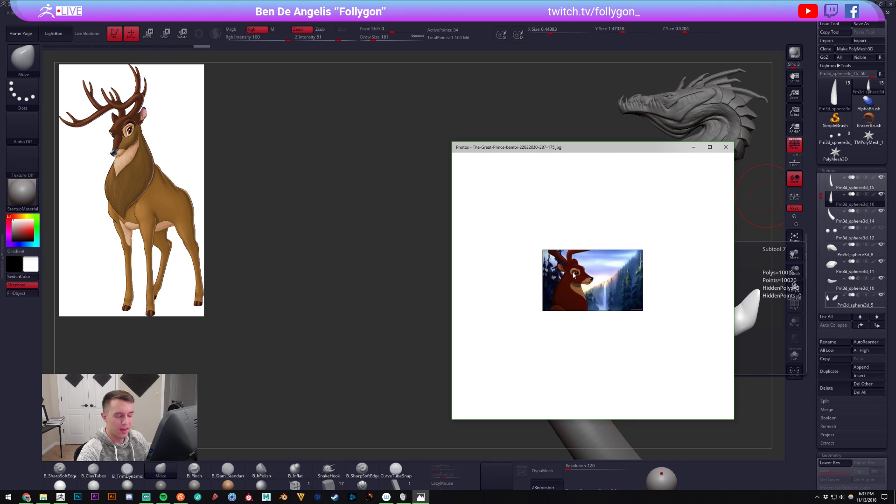
pyautogui.press('Left')
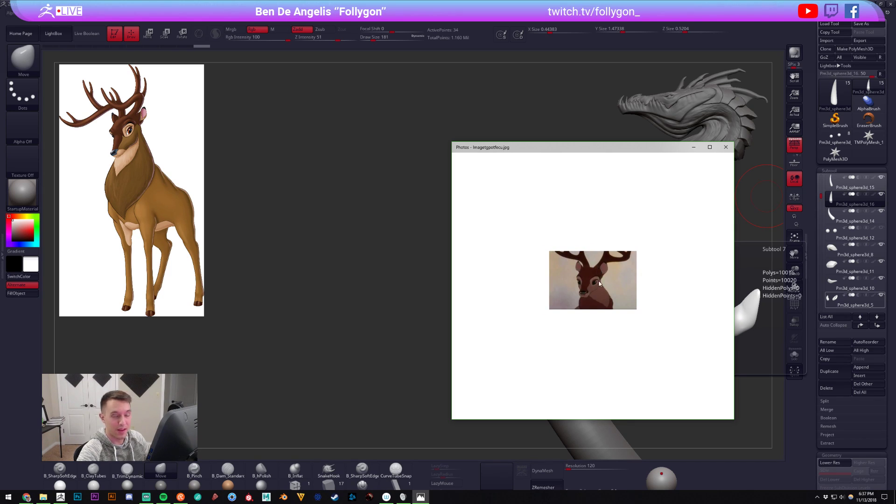
pyautogui.press('Left')
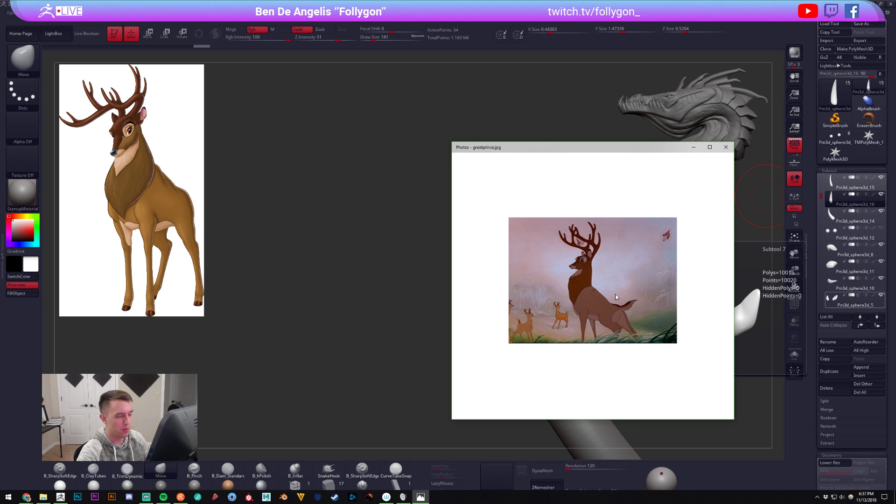
pyautogui.press('Left')
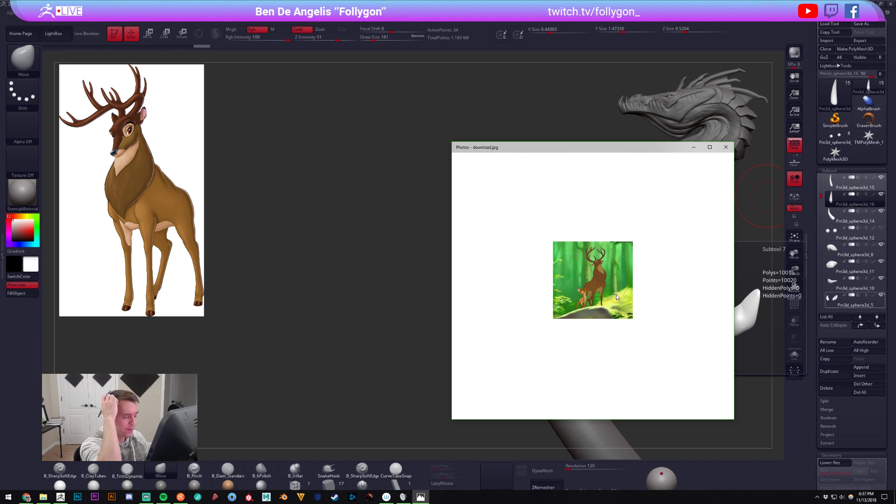
pyautogui.press('Left')
pyautogui.press('Left')
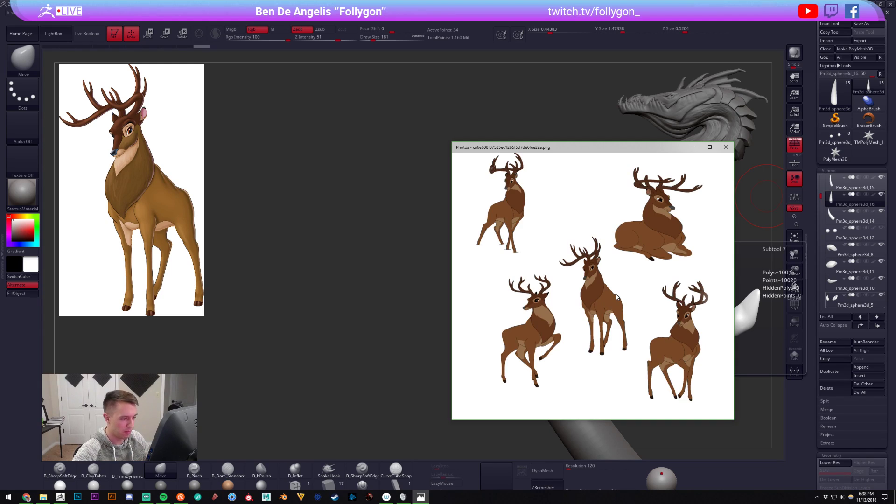
pyautogui.press('Left')
pyautogui.press('Left')
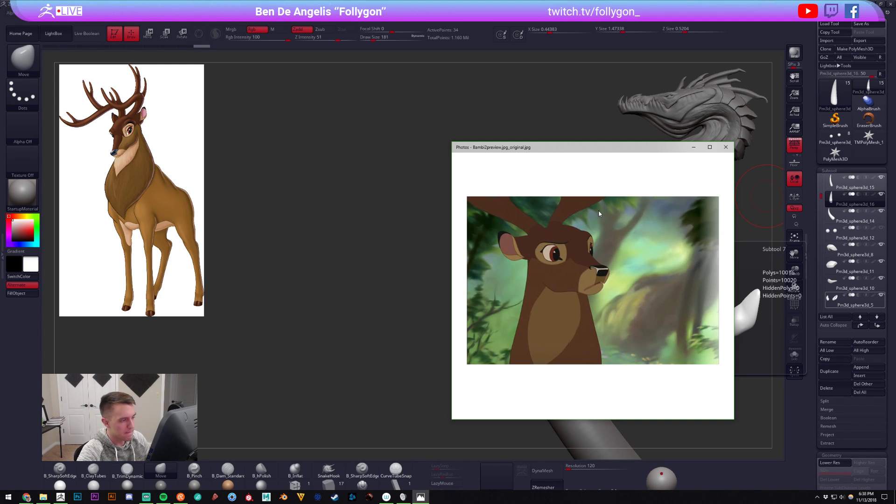
pyautogui.press('Right')
pyautogui.press('Right')
pyautogui.press('Right')
pyautogui.press('Right')
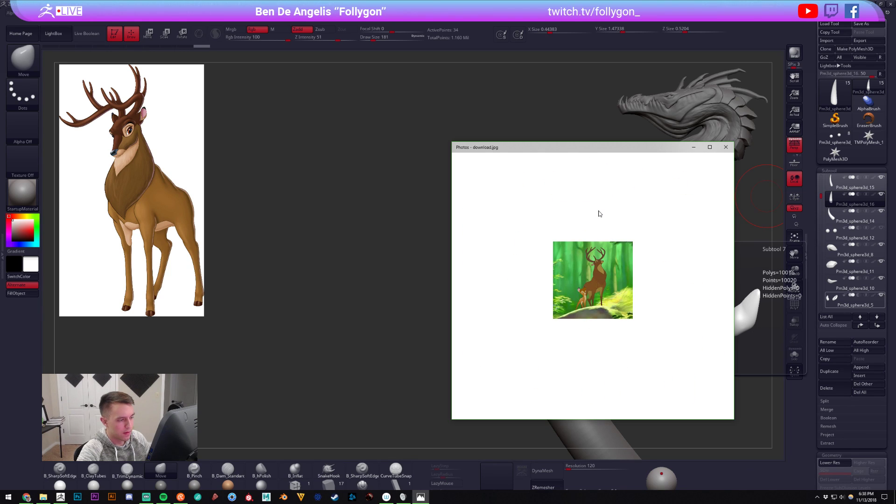
pyautogui.press('Right')
pyautogui.press('Right')
pyautogui.press('Left')
pyautogui.press('Left')
pyautogui.press('Left')
pyautogui.hotkey('alt', 'Tab')
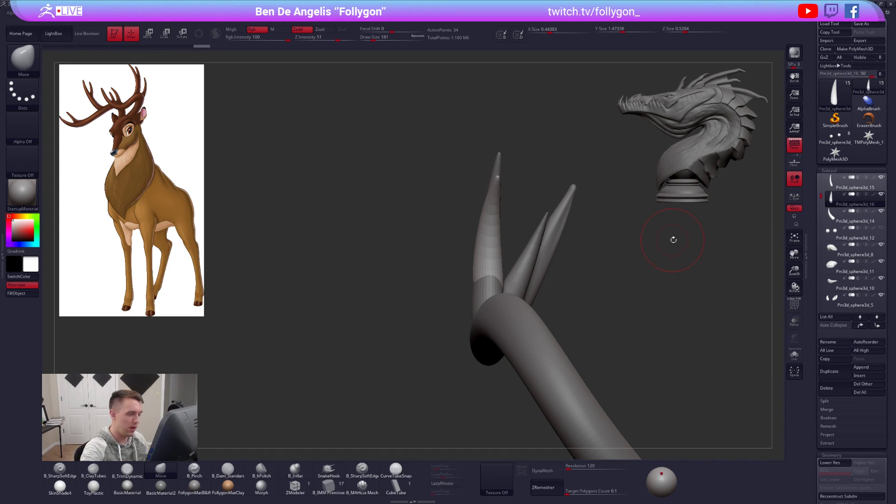
# - Bend the copied tine into a curve with the Move brush at draw sizes 350 and 265, working at low subdivision
pyautogui.press('space')
pyautogui.moveTo(484, 231); pyautogui.dragTo(501, 231)
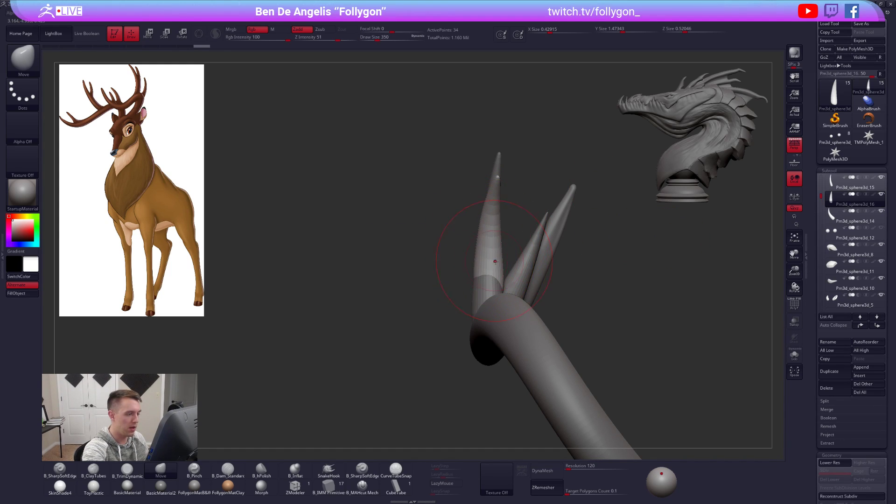
pyautogui.press('space')
pyautogui.moveTo(502, 264); pyautogui.dragTo(497, 236)
pyautogui.moveTo(486, 240); pyautogui.dragTo(503, 216, button='right')
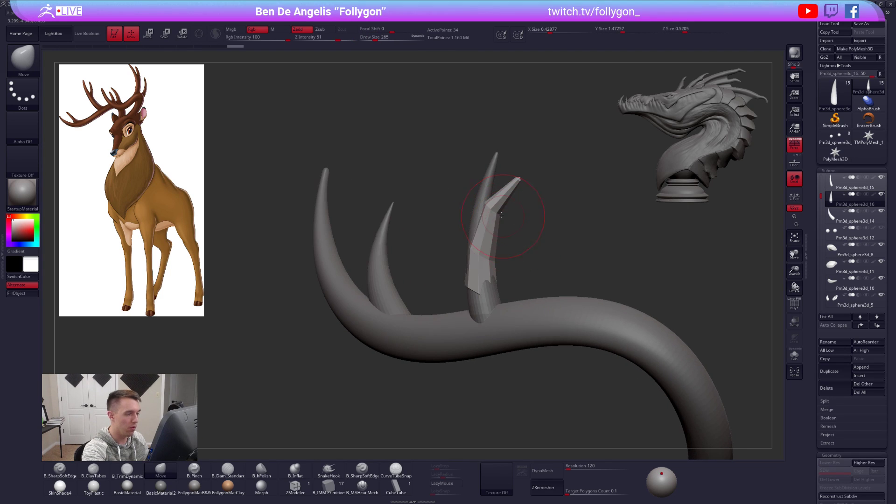
pyautogui.hotkey('ctrl', 'd')
pyautogui.press('space')
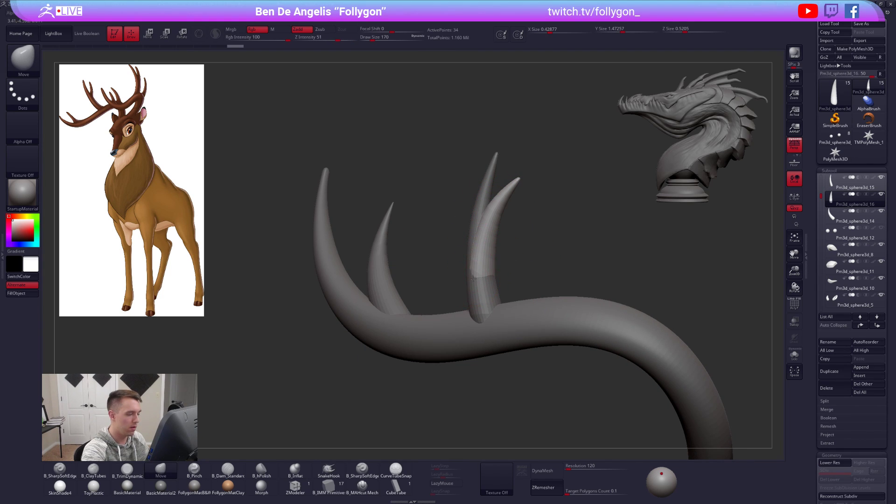
# - Refine the copied tine's shape against the original from several angles with the Move brush at draw size 170
pyautogui.moveTo(473, 289); pyautogui.dragTo(538, 262, button='right')
pyautogui.press('space')
pyautogui.moveTo(524, 263); pyautogui.dragTo(531, 260)
pyautogui.keyDown('alt'); pyautogui.moveTo(496, 251); pyautogui.dragTo(523, 258, button='right'); pyautogui.keyUp('alt')
pyautogui.press('space')
pyautogui.moveTo(528, 264); pyautogui.dragTo(524, 264)
pyautogui.keyDown('alt'); pyautogui.moveTo(560, 255); pyautogui.dragTo(528, 282, button='right'); pyautogui.keyUp('alt')
pyautogui.moveTo(503, 199)
pyautogui.keyDown('alt'); pyautogui.mouseDown(button='right')
pyautogui.moveTo(518, 289)
pyautogui.moveTo(547, 336)
pyautogui.moveTo(537, 329)
pyautogui.mouseUp(button='right'); pyautogui.keyUp('alt')
pyautogui.keyDown('ctrl'); pyautogui.moveTo(536, 299); pyautogui.dragTo(537, 345, button='right'); pyautogui.keyUp('ctrl')
# - Adjust the curved tine where it forks from the original with the Move brush at draw size 292
pyautogui.press('space')
pyautogui.moveTo(455, 231); pyautogui.dragTo(464, 238)
pyautogui.press('space')
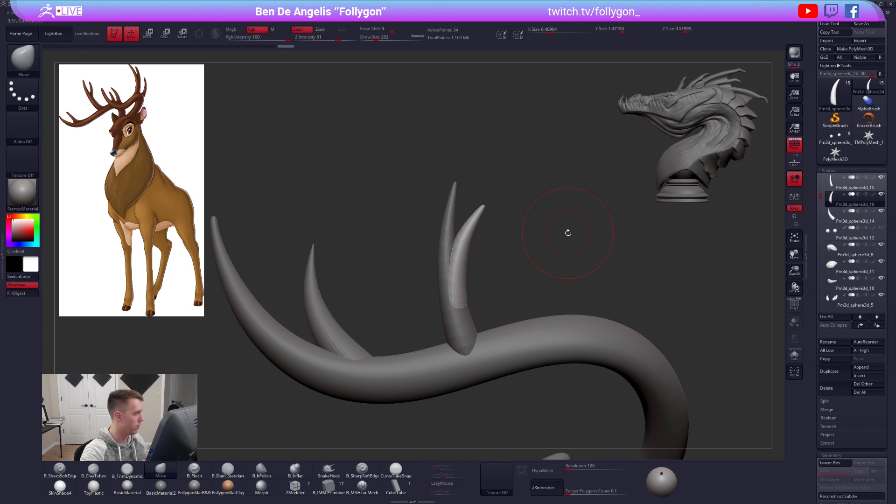
pyautogui.press('space')
pyautogui.moveTo(554, 235); pyautogui.dragTo(550, 236)
pyautogui.moveTo(555, 281)
pyautogui.keyDown('ctrl'); pyautogui.mouseDown(button='right')
pyautogui.moveTo(550, 254)
pyautogui.moveTo(564, 251)
pyautogui.mouseUp(button='right'); pyautogui.keyUp('ctrl')
pyautogui.keyDown('ctrl'); pyautogui.moveTo(589, 292); pyautogui.dragTo(576, 261, button='right'); pyautogui.keyUp('ctrl')
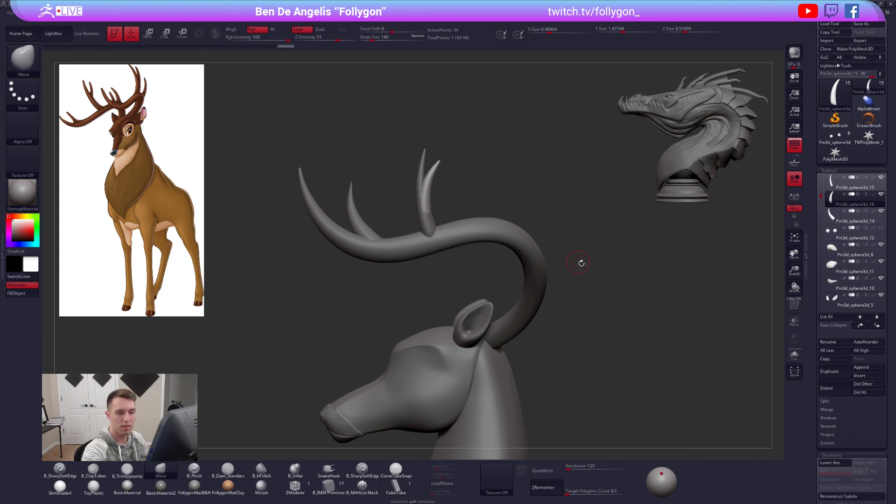
# - Duplicate the curved tine, move the copy to the rear bend of the antler beam, and rotate it with Transpose
pyautogui.click(830, 371)
pyautogui.press('w')
pyautogui.click(436, 254)
pyautogui.moveTo(429, 235)
pyautogui.mouseDown()
pyautogui.moveTo(526, 241)
pyautogui.moveTo(527, 308)
pyautogui.mouseUp()
pyautogui.press('r')
pyautogui.moveTo(527, 261); pyautogui.dragTo(480, 49)
pyautogui.moveTo(527, 261); pyautogui.dragTo(527, 206)
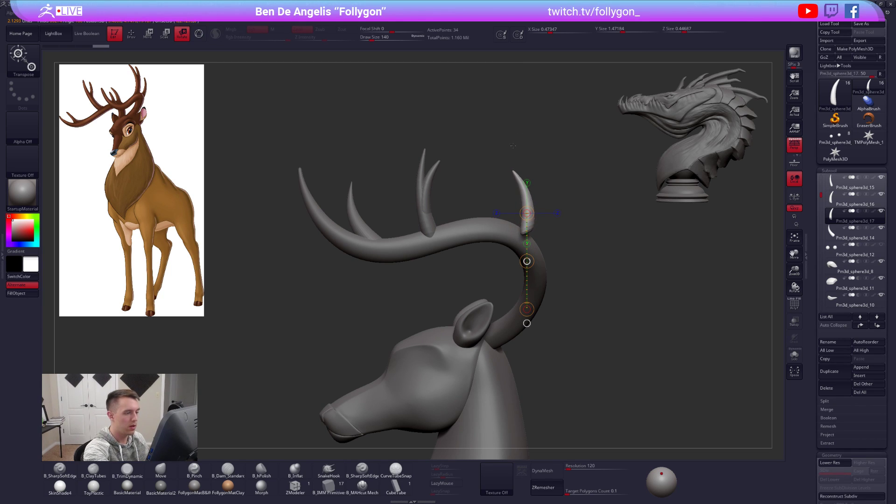
# - Turn the rear tine to follow the beam's direction and seat its base on the beam with Transpose
pyautogui.keyDown('shift'); pyautogui.moveTo(560, 203); pyautogui.dragTo(527, 202, button='right'); pyautogui.keyUp('shift')
pyautogui.moveTo(518, 171)
pyautogui.keyDown('shift'); pyautogui.mouseDown()
pyautogui.moveTo(519, 288)
pyautogui.moveTo(577, 284)
pyautogui.moveTo(564, 285)
pyautogui.mouseUp(); pyautogui.keyUp('shift')
pyautogui.press('w')
pyautogui.moveTo(519, 229); pyautogui.dragTo(535, 240)
pyautogui.moveTo(535, 241)
pyautogui.keyDown('ctrl'); pyautogui.mouseDown(button='right')
pyautogui.moveTo(536, 226)
pyautogui.moveTo(584, 280)
pyautogui.moveTo(325, 163)
pyautogui.mouseUp(button='right'); pyautogui.keyUp('ctrl')
pyautogui.press('q')
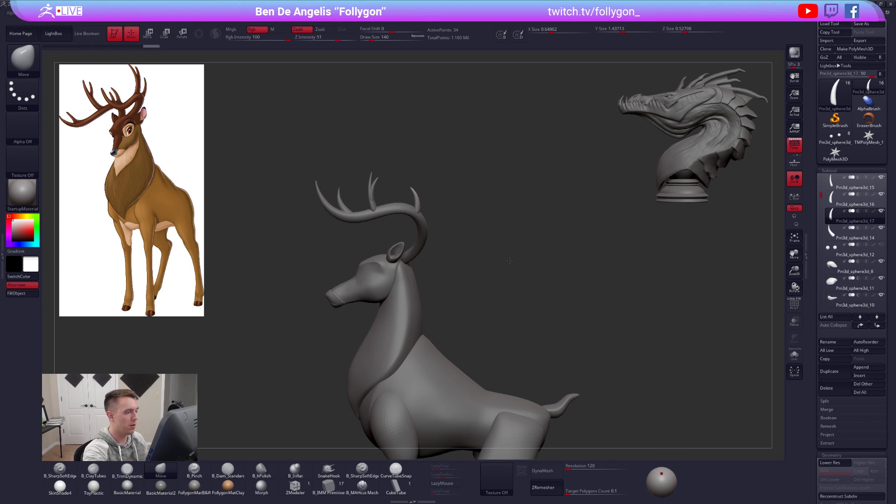
# - Enlarge the rear tine slightly with Transpose scale
pyautogui.keyDown('alt'); pyautogui.moveTo(450, 239); pyautogui.dragTo(554, 240, button='right'); pyautogui.keyUp('alt')
pyautogui.moveTo(495, 228)
pyautogui.mouseDown(button='right')
pyautogui.moveTo(570, 221)
pyautogui.moveTo(527, 219)
pyautogui.moveTo(524, 244)
pyautogui.moveTo(566, 310)
pyautogui.moveTo(542, 260)
pyautogui.moveTo(574, 279)
pyautogui.mouseUp(button='right')
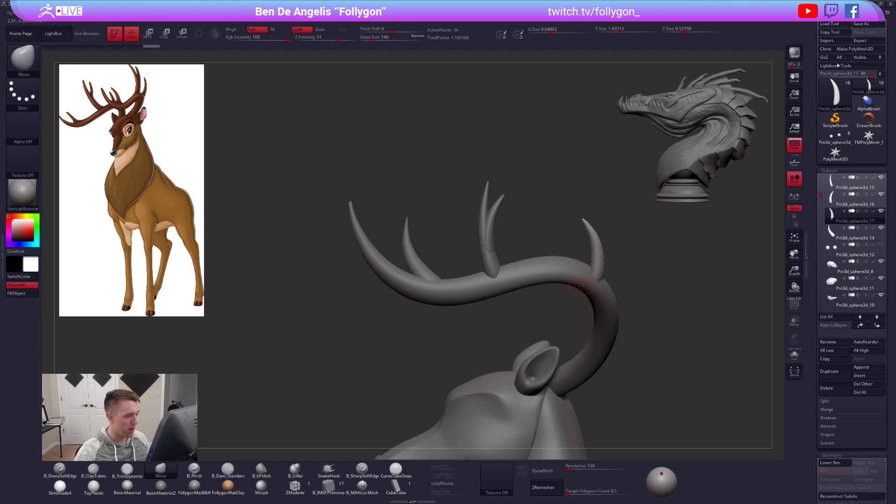
pyautogui.moveTo(608, 247)
pyautogui.mouseDown()
pyautogui.moveTo(574, 215)
pyautogui.moveTo(598, 239)
pyautogui.moveTo(658, 240)
pyautogui.moveTo(653, 217)
pyautogui.mouseUp()
pyautogui.press('e')
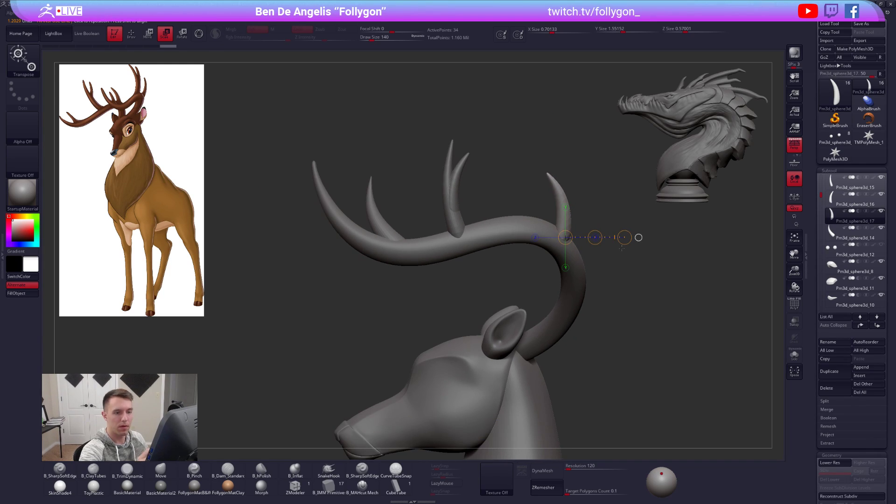
# - Merge the two tines of the middle fork into one subtool and set it to subdivision level 6
pyautogui.click(853, 184)
pyautogui.press('q')
pyautogui.hotkey('ctrl', 'd')
pyautogui.click(608, 176)
pyautogui.click(582, 198)
pyautogui.keyDown('alt'); pyautogui.moveTo(477, 176); pyautogui.dragTo(547, 285); pyautogui.keyUp('alt')
pyautogui.hotkey('shift', 'd')
pyautogui.moveTo(537, 316)
pyautogui.keyDown('alt'); pyautogui.mouseDown()
pyautogui.moveTo(529, 270)
pyautogui.moveTo(540, 310)
pyautogui.mouseUp(); pyautogui.keyUp('alt')
pyautogui.hotkey('ctrl', 'd')
pyautogui.hotkey('ctrl', 'd')
pyautogui.hotkey('ctrl', 'd')
pyautogui.hotkey('ctrl', 'd')
pyautogui.hotkey('ctrl', 'd')
# - Enlarge the merged middle fork from its base with Transpose scale
pyautogui.moveTo(528, 265)
pyautogui.mouseDown()
pyautogui.moveTo(581, 279)
pyautogui.moveTo(526, 291)
pyautogui.moveTo(579, 392)
pyautogui.mouseUp()
pyautogui.press('e')
pyautogui.moveTo(511, 218)
pyautogui.mouseDown()
pyautogui.moveTo(531, 290)
pyautogui.moveTo(537, 282)
pyautogui.moveTo(586, 333)
pyautogui.mouseUp()
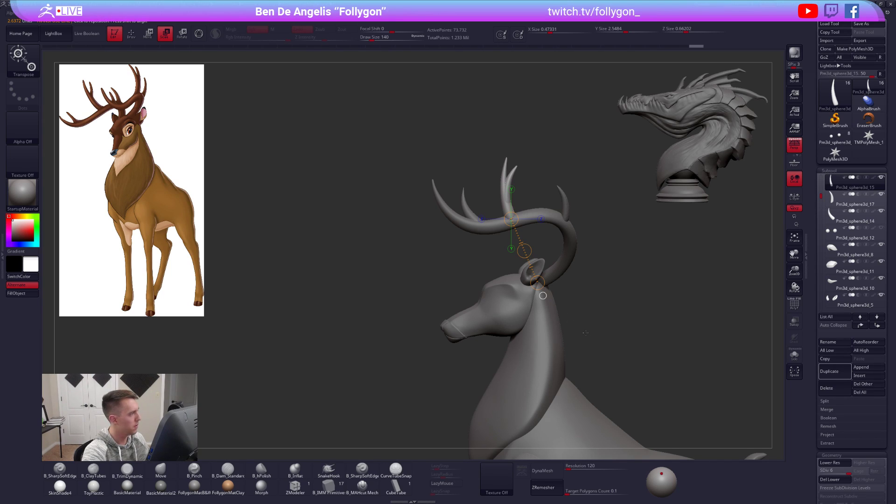
# - Check the fork from the front, compare it with the stag sheet in Photos, and move the Photos window off the canvas
pyautogui.moveTo(550, 285); pyautogui.dragTo(574, 307)
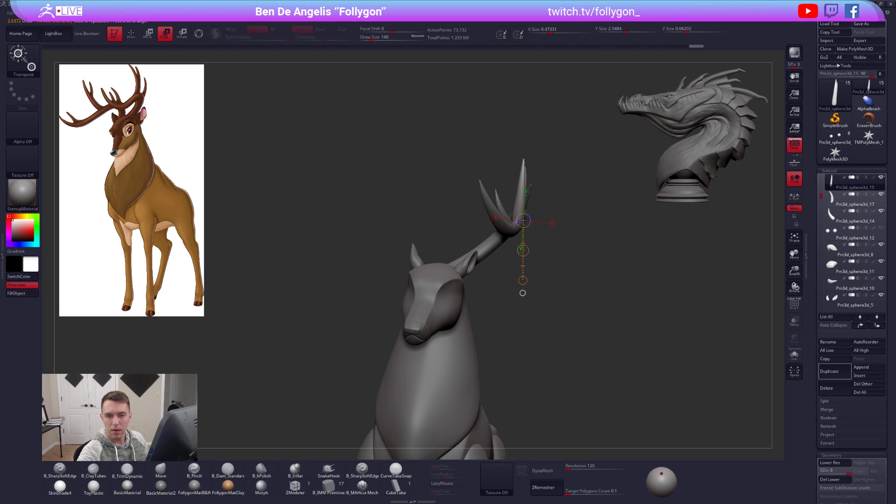
pyautogui.hotkey('alt', 'Tab')
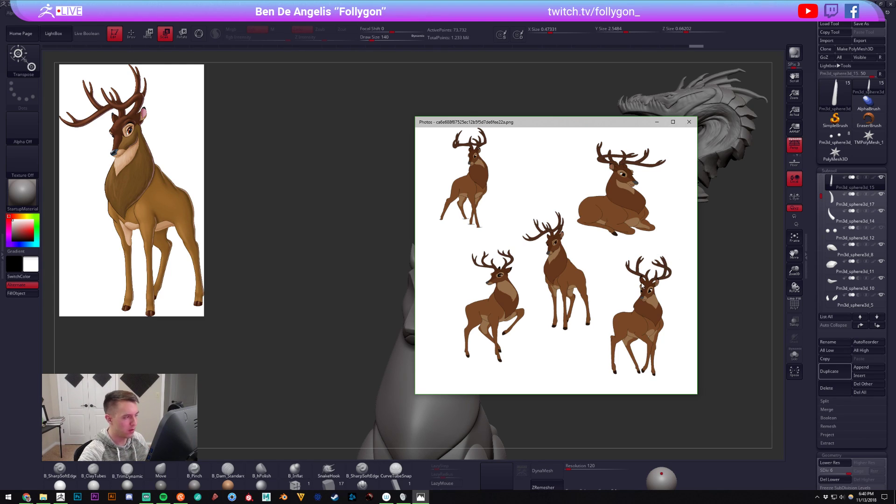
pyautogui.moveTo(568, 126); pyautogui.dragTo(893, 92)
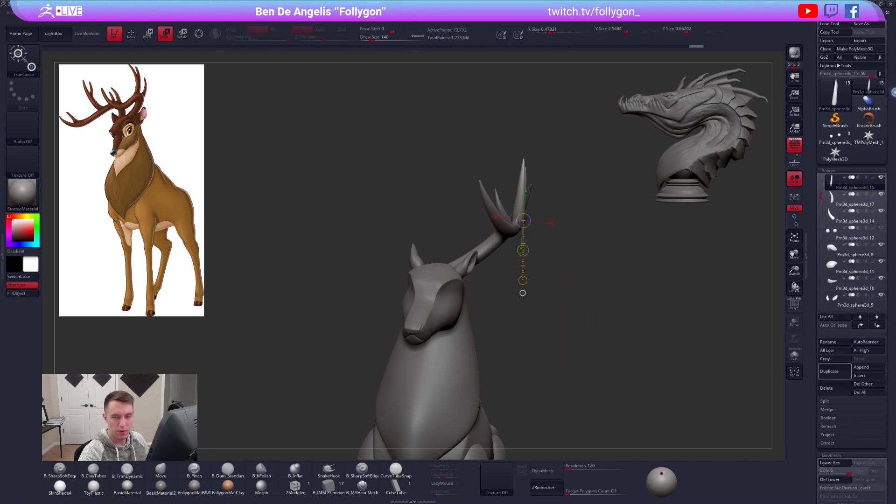
pyautogui.moveTo(579, 206)
pyautogui.mouseDown()
pyautogui.moveTo(606, 208)
pyautogui.moveTo(420, 242)
pyautogui.mouseUp()
# - Reposition the middle fork on the beam with Transpose move and lower it to subdivision level 1
pyautogui.press('w')
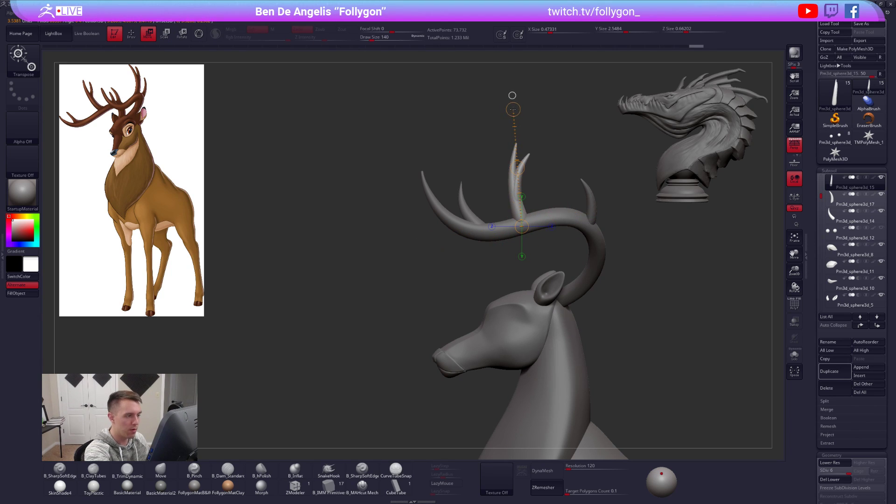
pyautogui.press('q')
pyautogui.press('space')
pyautogui.hotkey('shift', 'd')
pyautogui.hotkey('shift', 'd')
pyautogui.hotkey('shift', 'd')
pyautogui.hotkey('shift', 'd')
pyautogui.hotkey('shift', 'd')
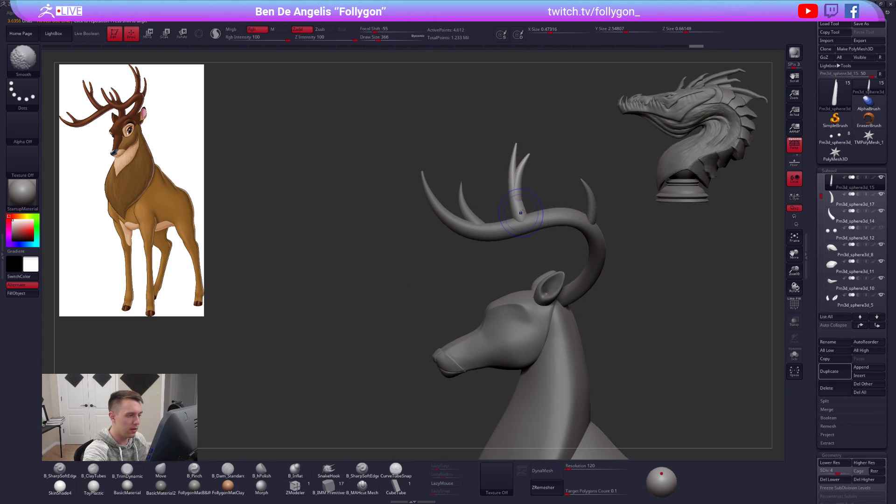
# - Isolate the fork, mask its upper tines, angle its base backward with Transpose rotation, and show the full model
pyautogui.hotkey('alt', 's')
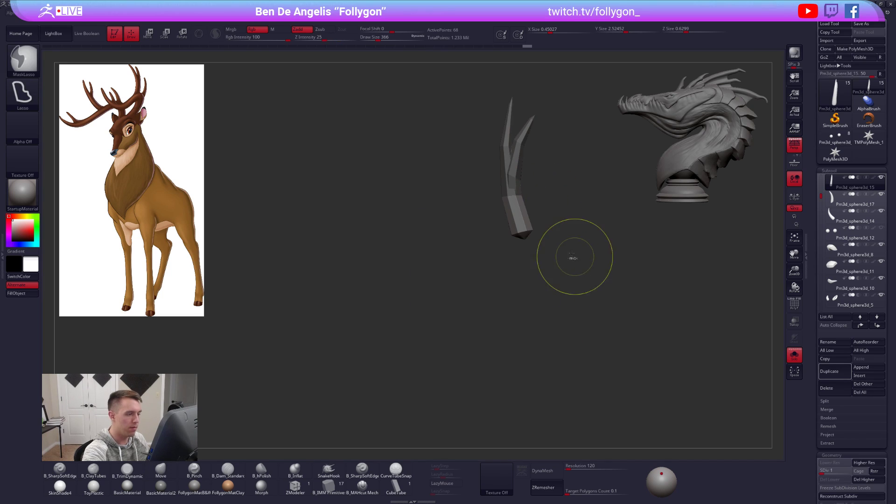
pyautogui.press('r')
pyautogui.moveTo(507, 196)
pyautogui.mouseDown()
pyautogui.moveTo(554, 280)
pyautogui.moveTo(578, 278)
pyautogui.mouseUp()
pyautogui.hotkey('alt', 's')
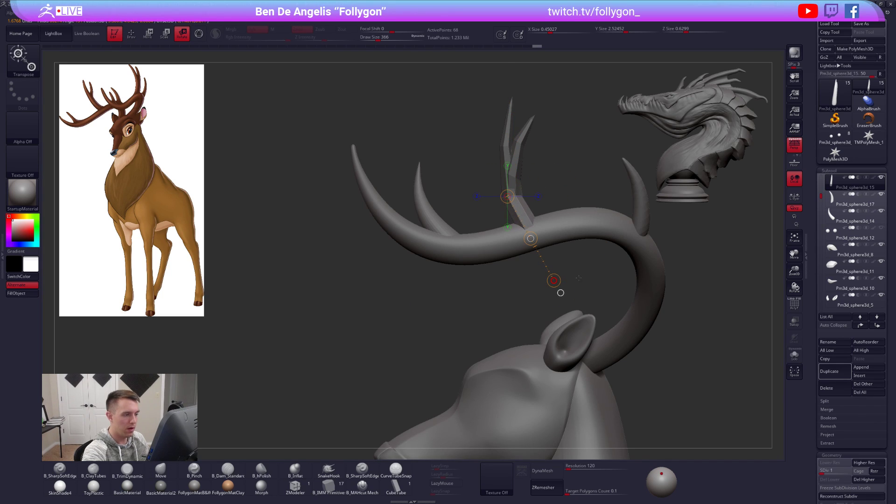
# - Return the fork to subdivision level 6 and select the Move brush
pyautogui.press('d')
pyautogui.press('q')
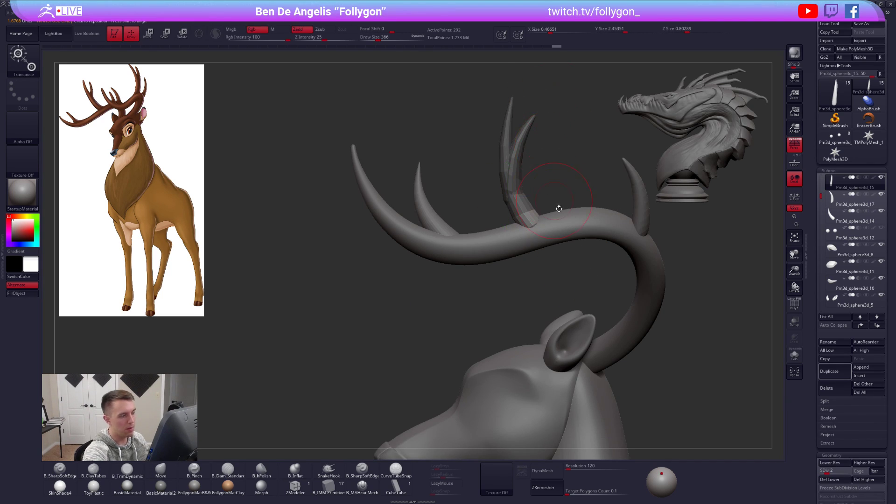
pyautogui.press('b')
pyautogui.press('m')
pyautogui.press('v')
pyautogui.press('d')
pyautogui.press('d')
pyautogui.press('d')
pyautogui.press('d')
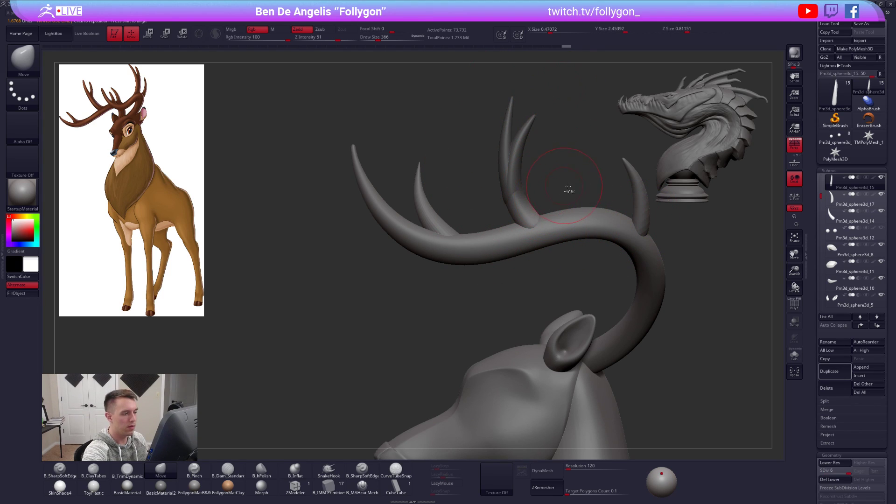
# - Rotate the middle fork sideways with Transpose, isolate it to refine the alignment, and show the full model again
pyautogui.press('r')
pyautogui.moveTo(533, 228)
pyautogui.mouseDown()
pyautogui.moveTo(629, 228)
pyautogui.moveTo(617, 220)
pyautogui.moveTo(622, 205)
pyautogui.moveTo(532, 220)
pyautogui.moveTo(514, 288)
pyautogui.mouseUp()
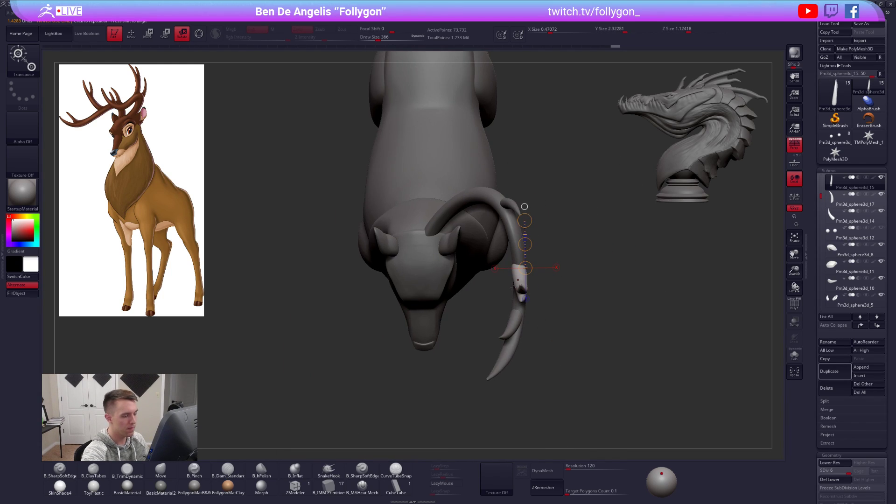
pyautogui.hotkey('alt', 's')
pyautogui.moveTo(569, 279)
pyautogui.mouseDown()
pyautogui.moveTo(522, 289)
pyautogui.moveTo(513, 336)
pyautogui.mouseUp()
pyautogui.moveTo(512, 268)
pyautogui.keyDown('shift'); pyautogui.mouseDown()
pyautogui.moveTo(512, 341)
pyautogui.moveTo(462, 330)
pyautogui.moveTo(522, 251)
pyautogui.moveTo(516, 259)
pyautogui.moveTo(577, 257)
pyautogui.moveTo(526, 270)
pyautogui.mouseUp(); pyautogui.keyUp('shift')
pyautogui.hotkey('alt', 's')
pyautogui.click(538, 271)
# - Enlarge the fork with Transpose scale and reshape its base with the Move brush at draw size 699
pyautogui.press('e')
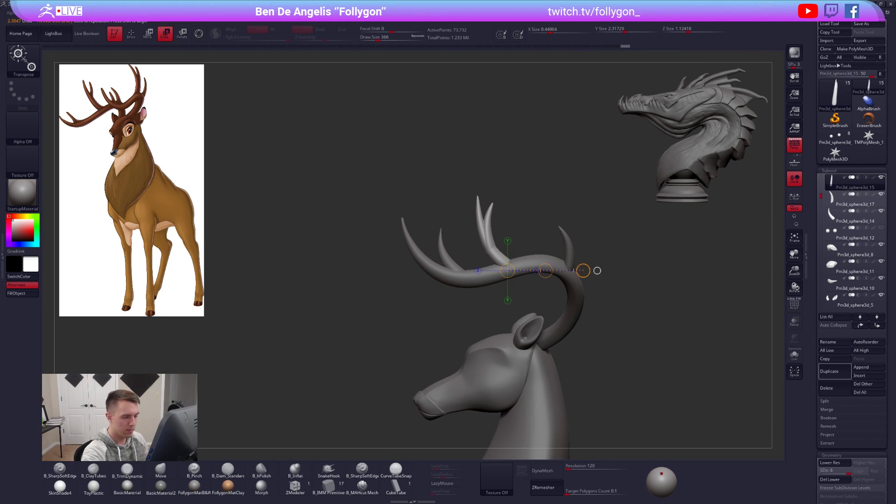
pyautogui.moveTo(597, 271); pyautogui.dragTo(596, 266)
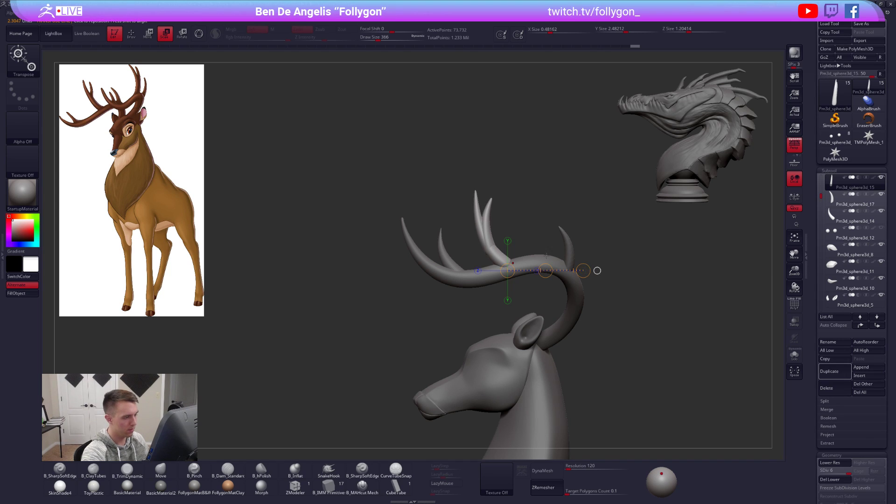
pyautogui.press('q')
pyautogui.press('space')
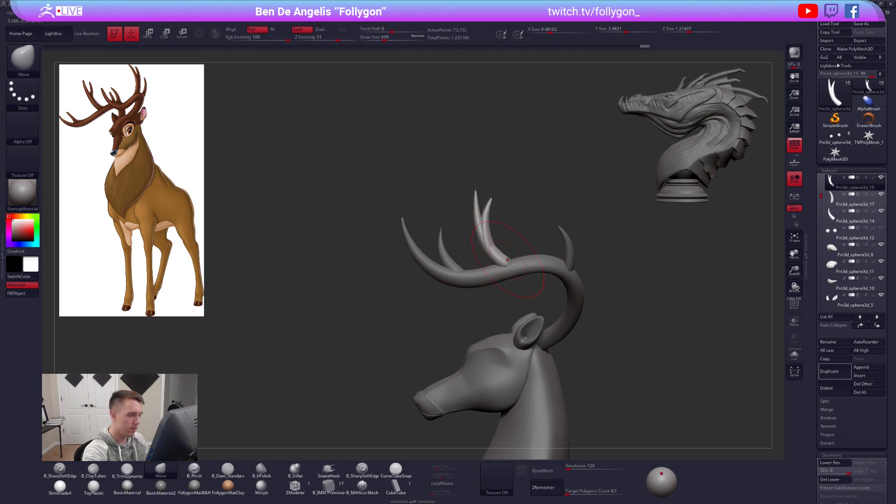
pyautogui.keyDown('ctrl'); pyautogui.moveTo(508, 259); pyautogui.dragTo(517, 274, button='right'); pyautogui.keyUp('ctrl')
pyautogui.press('space')
pyautogui.moveTo(496, 234); pyautogui.dragTo(457, 229, button='right')
# - Adjust the fork's shorter tine from the opposite side with the Move brush at draw size 321
pyautogui.press('w')
pyautogui.moveTo(484, 264)
pyautogui.keyDown('ctrl'); pyautogui.mouseDown()
pyautogui.moveTo(473, 235)
pyautogui.moveTo(465, 245)
pyautogui.mouseUp(); pyautogui.keyUp('ctrl')
pyautogui.press('q')
pyautogui.press('space')
pyautogui.moveTo(465, 244); pyautogui.dragTo(483, 233, button='right')
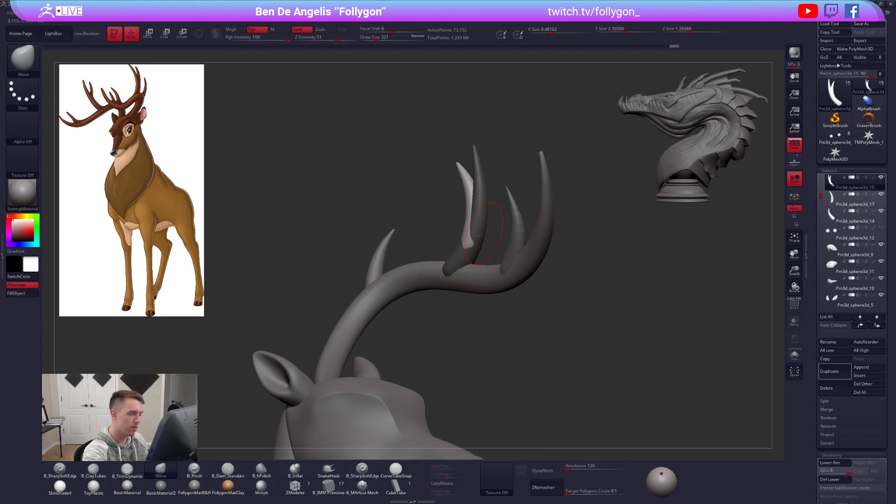
pyautogui.moveTo(471, 248); pyautogui.dragTo(472, 247)
# - Nudge the fork's base into the beam with the Move brush at draw size 414, select the main beam, and save
pyautogui.moveTo(472, 246)
pyautogui.mouseDown(button='right')
pyautogui.moveTo(499, 234)
pyautogui.moveTo(522, 239)
pyautogui.mouseUp(button='right')
pyautogui.keyDown('ctrl'); pyautogui.click(499, 234); pyautogui.keyUp('ctrl')
pyautogui.press('space')
pyautogui.moveTo(476, 275); pyautogui.dragTo(476, 278)
pyautogui.moveTo(486, 293); pyautogui.dragTo(509, 237, button='right')
pyautogui.keyDown('alt'); pyautogui.click(473, 299); pyautogui.keyUp('alt')
pyautogui.hotkey('ctrl', 's')
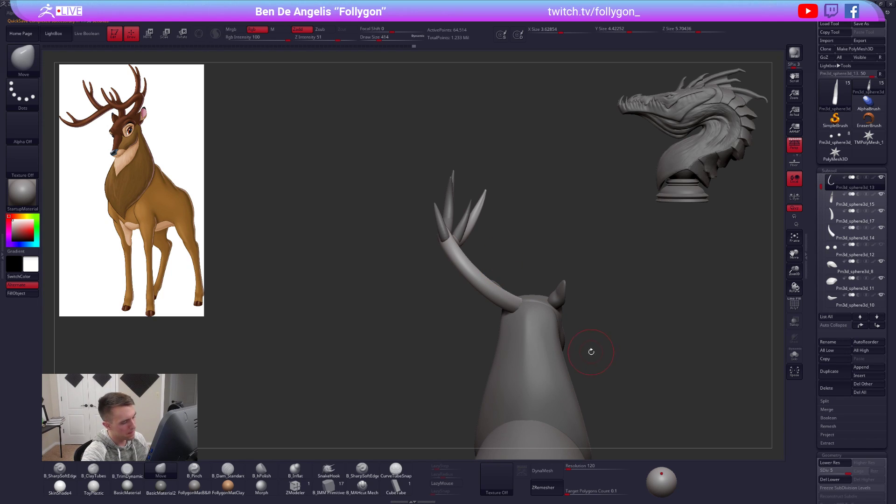
# - Reshape the antler's main beam with the Move brush at draw size 764, judging its curve from the side and above
pyautogui.keyDown('shift'); pyautogui.moveTo(591, 351); pyautogui.dragTo(625, 342, button='right'); pyautogui.keyUp('shift')
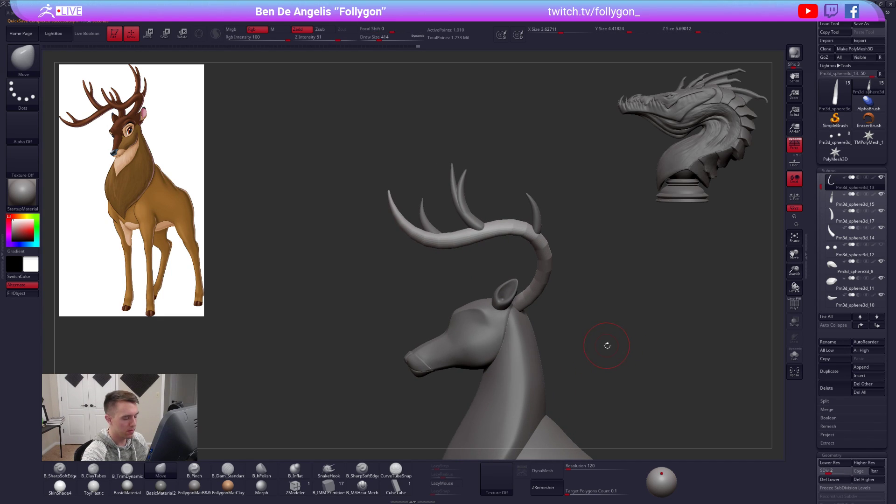
pyautogui.hotkey('shift', 'alt', 's')
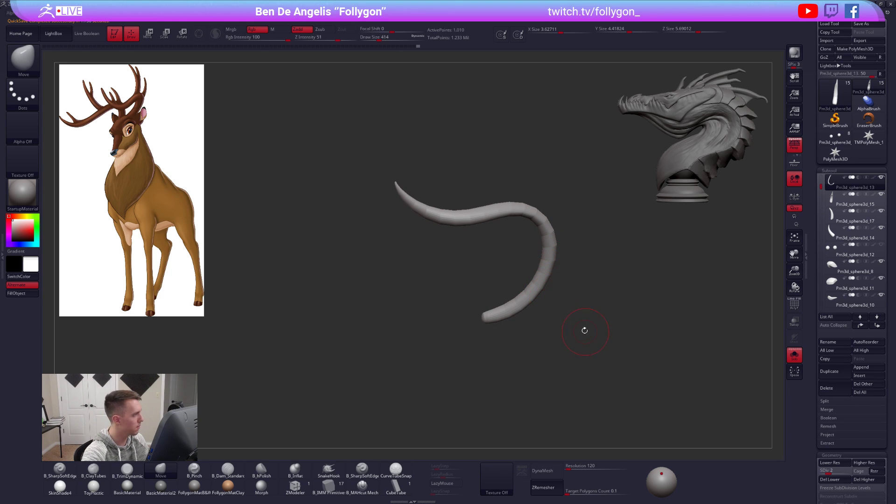
pyautogui.hotkey('shift', 'alt', 's')
pyautogui.press('space')
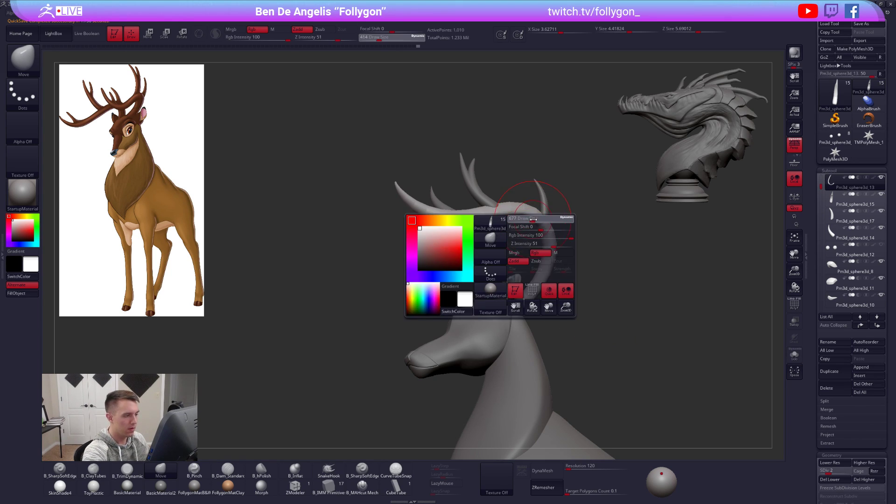
pyautogui.moveTo(520, 179); pyautogui.dragTo(499, 204)
pyautogui.hotkey('ctrl', 'd')
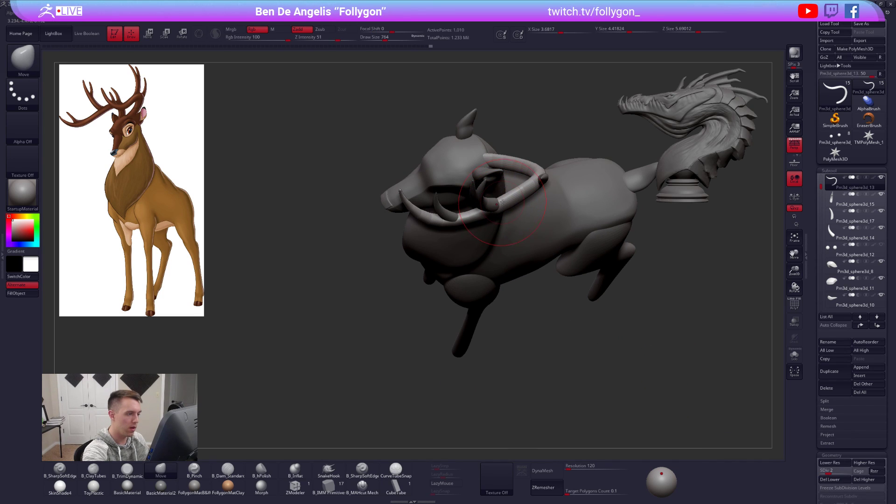
pyautogui.moveTo(502, 206); pyautogui.dragTo(501, 235, button='right')
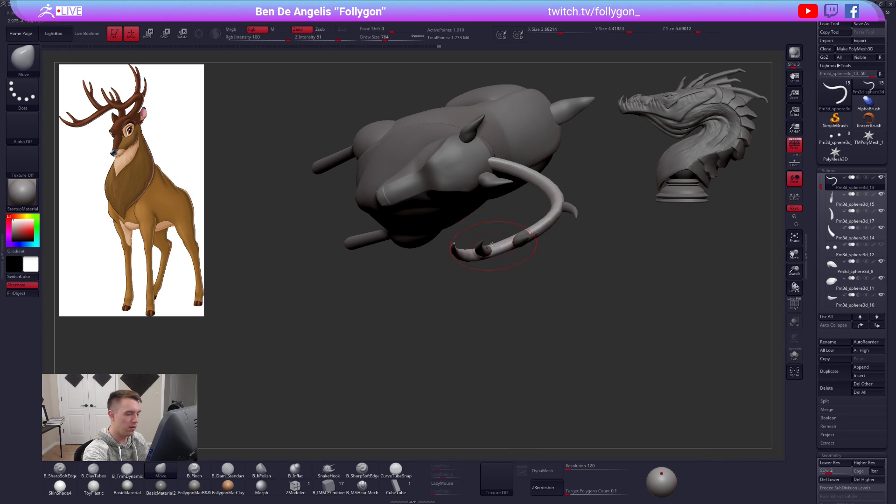
pyautogui.moveTo(616, 233); pyautogui.dragTo(616, 191, button='right')
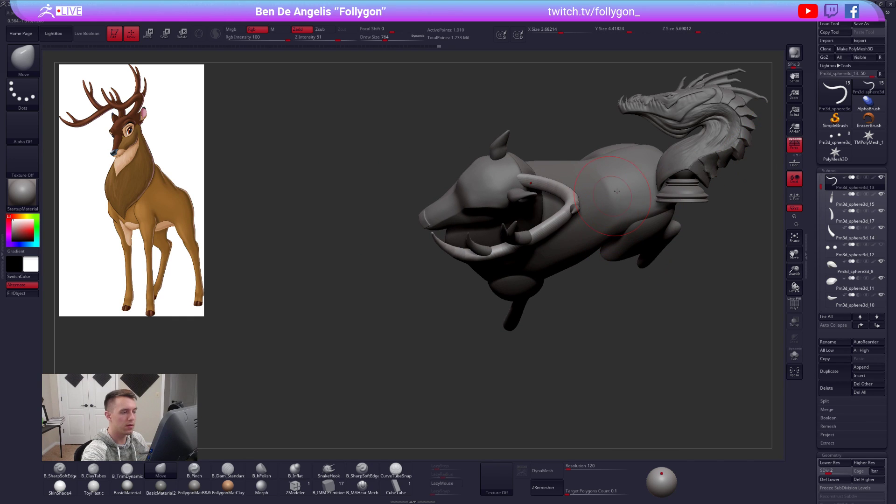
# - Turn off perspective and isolate the main beam to refine its curve with the Move brush
pyautogui.click(794, 146)
pyautogui.moveTo(728, 145)
pyautogui.mouseDown(button='right')
pyautogui.moveTo(532, 197)
pyautogui.moveTo(540, 174)
pyautogui.mouseUp(button='right')
pyautogui.hotkey('shift', 's')
pyautogui.press('space')
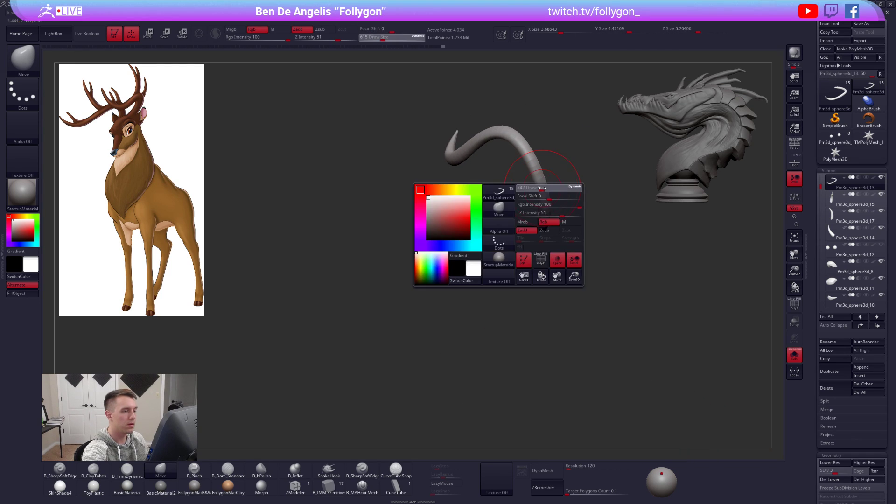
pyautogui.press(']')
pyautogui.press(']')
pyautogui.press(']')
pyautogui.moveTo(548, 198)
pyautogui.mouseDown(button='right')
pyautogui.moveTo(541, 210)
pyautogui.moveTo(563, 217)
pyautogui.moveTo(555, 250)
pyautogui.mouseUp(button='right')
pyautogui.hotkey('shift', 's')
pyautogui.press('space')
pyautogui.moveTo(555, 251); pyautogui.dragTo(549, 248)
# - Raise the main beam to subdivision level 5 and adjust it with the Move brush at draw size 720
pyautogui.press('d')
pyautogui.press('d')
pyautogui.press('space')
pyautogui.moveTo(578, 157); pyautogui.dragTo(566, 156)
pyautogui.press('space')
pyautogui.moveTo(576, 157); pyautogui.dragTo(529, 201, button='right')
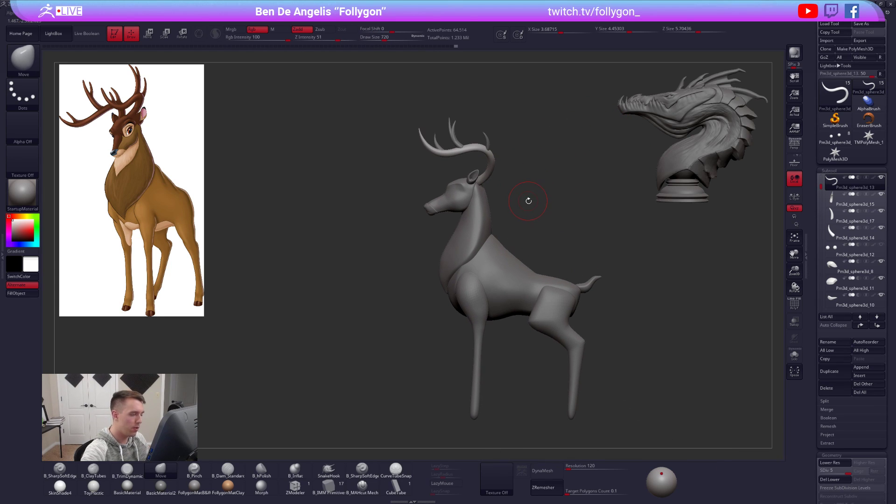
# - Select and isolate the neck, and sharpen the ridge along its side with B_Pinch at draw size 482
pyautogui.keyDown('alt'); pyautogui.click(484, 226); pyautogui.keyUp('alt')
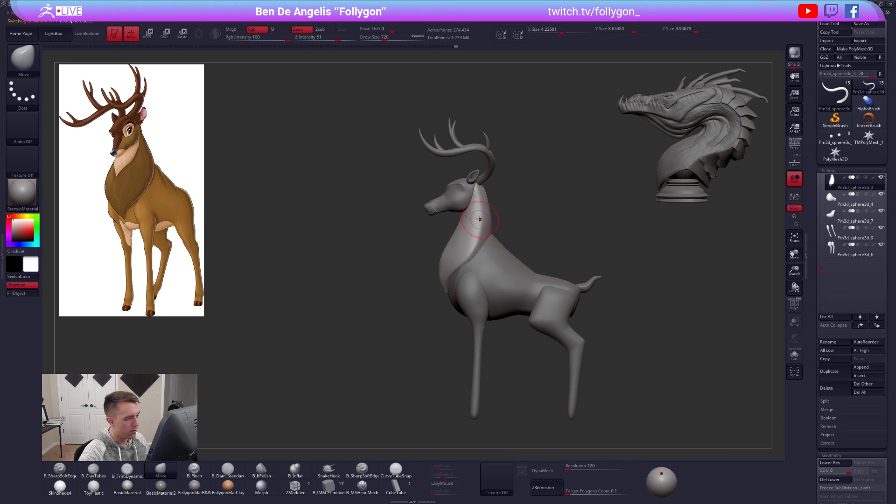
pyautogui.hotkey('shift', 's')
pyautogui.press('f')
pyautogui.press('3')
pyautogui.press('5')
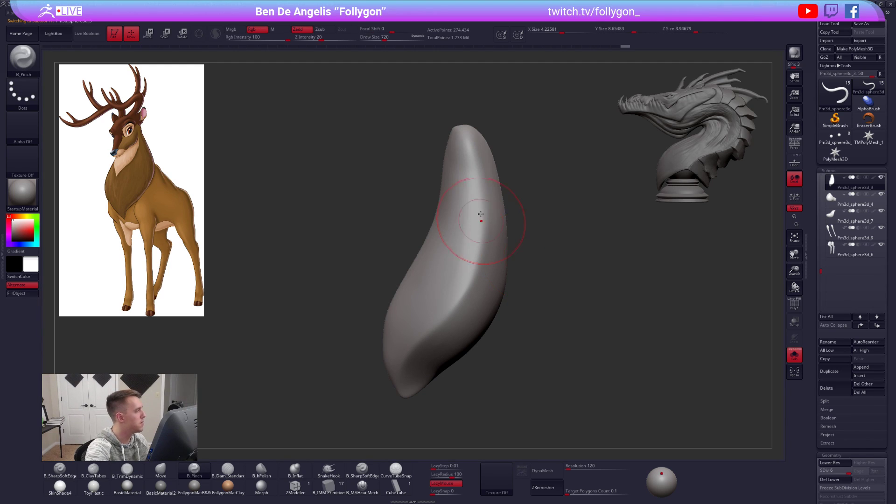
pyautogui.press('space')
pyautogui.click(499, 167)
pyautogui.keyDown('alt'); pyautogui.moveTo(442, 208); pyautogui.dragTo(496, 214, button='right'); pyautogui.keyUp('alt')
pyautogui.press('space')
pyautogui.moveTo(537, 166); pyautogui.dragTo(533, 167)
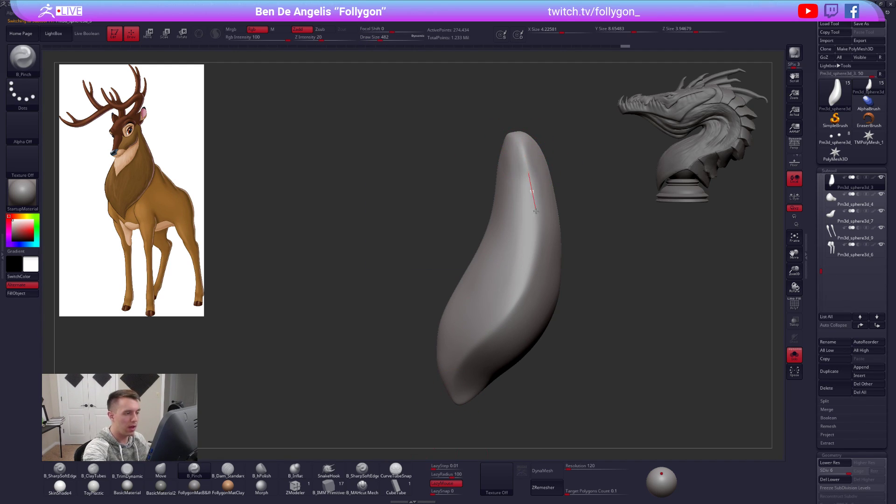
pyautogui.moveTo(445, 368); pyautogui.dragTo(498, 316, button='right')
# - Flatten the neck's surface with B_TrimDynamic, smooth it, and show the full model again
pyautogui.press('3')
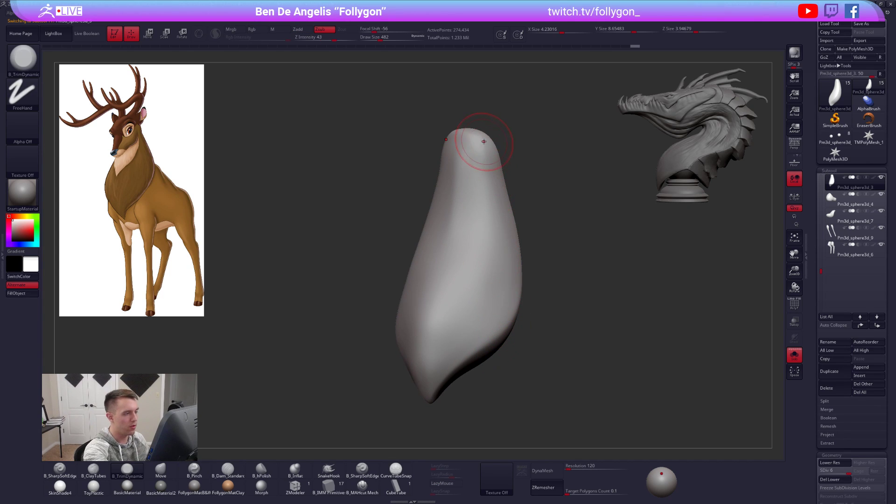
pyautogui.press('shift')
pyautogui.moveTo(521, 259); pyautogui.dragTo(590, 334, button='right')
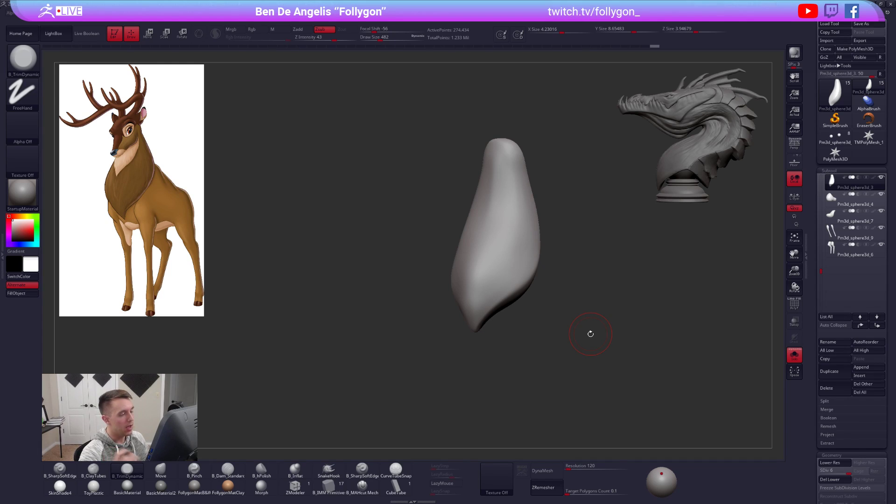
pyautogui.hotkey('alt', 's')
# - Examine the full stag from the front and side to compare its proportions and antler with the reference
pyautogui.keyDown('ctrl'); pyautogui.moveTo(690, 392); pyautogui.dragTo(677, 373, button='right'); pyautogui.keyUp('ctrl')
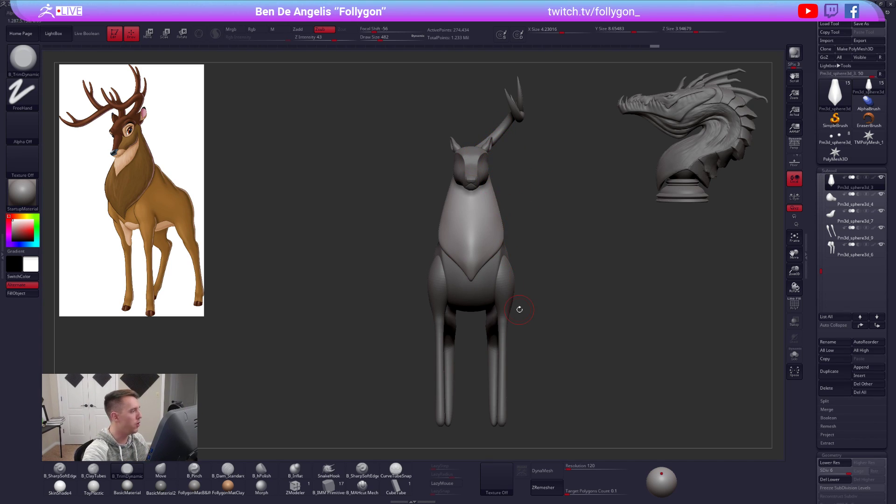
pyautogui.moveTo(600, 369); pyautogui.dragTo(599, 365)
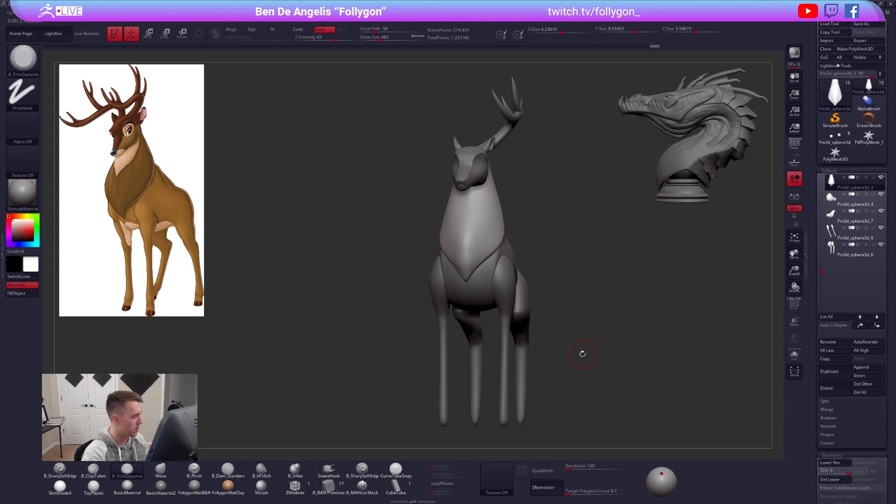
pyautogui.moveTo(498, 189); pyautogui.dragTo(517, 227)
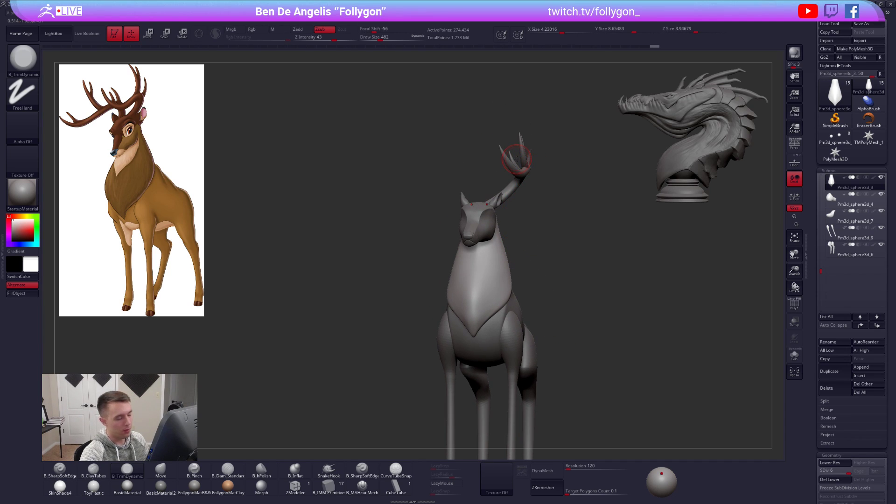
pyautogui.moveTo(517, 159); pyautogui.dragTo(620, 355)
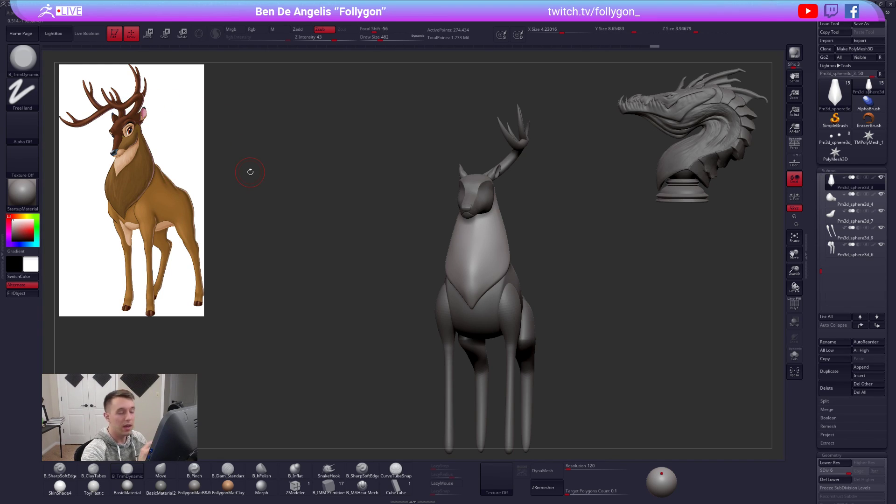
pyautogui.moveTo(611, 360)
pyautogui.mouseDown()
pyautogui.moveTo(604, 376)
pyautogui.moveTo(599, 358)
pyautogui.mouseUp()
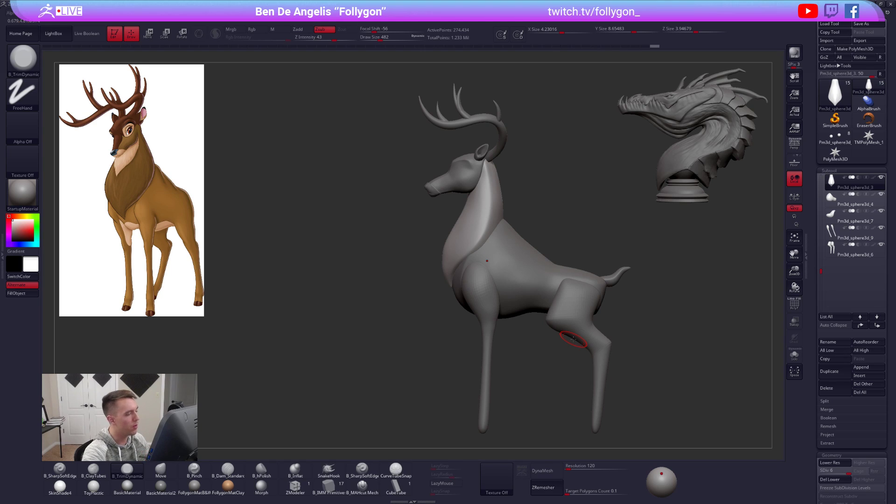
pyautogui.moveTo(475, 248); pyautogui.dragTo(461, 242, button='right')
pyautogui.press('space')
pyautogui.moveTo(462, 239); pyautogui.dragTo(474, 245)
# - Switch to the Move brush and lower the neck to subdivision level 2
pyautogui.press('b')
pyautogui.press('m')
pyautogui.press('v')
pyautogui.press('space')
pyautogui.press('space')
pyautogui.hotkey('shift', 'd')
pyautogui.hotkey('shift', 'd')
pyautogui.hotkey('shift', 'd')
pyautogui.keyDown('shift'); pyautogui.moveTo(439, 228); pyautogui.dragTo(426, 231, button='right'); pyautogui.keyUp('shift')
pyautogui.hotkey('shift', 'd')
# - Reshape the neck's front silhouette with the Move brush at draw size 1222
pyautogui.press('space')
pyautogui.moveTo(456, 215); pyautogui.dragTo(455, 215)
pyautogui.press('w')
pyautogui.moveTo(420, 165); pyautogui.dragTo(374, 314)
pyautogui.press('q')
pyautogui.moveTo(410, 212); pyautogui.dragTo(415, 206)
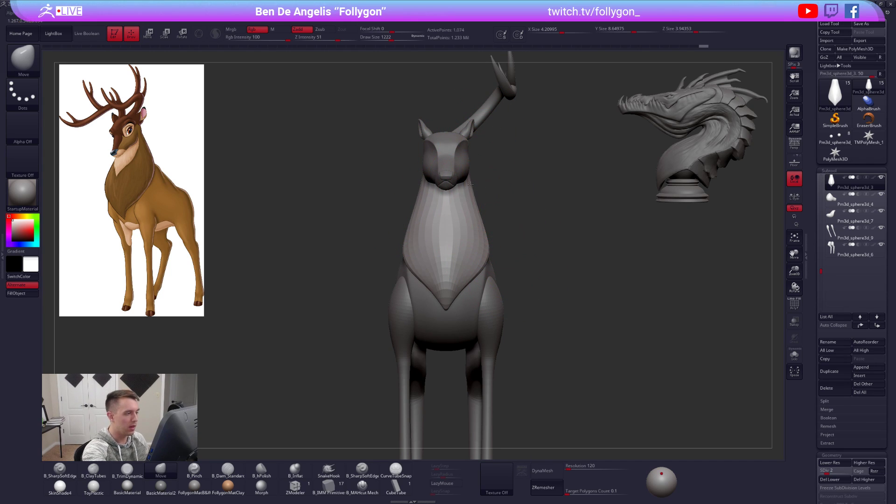
pyautogui.moveTo(486, 244); pyautogui.dragTo(438, 237, button='right')
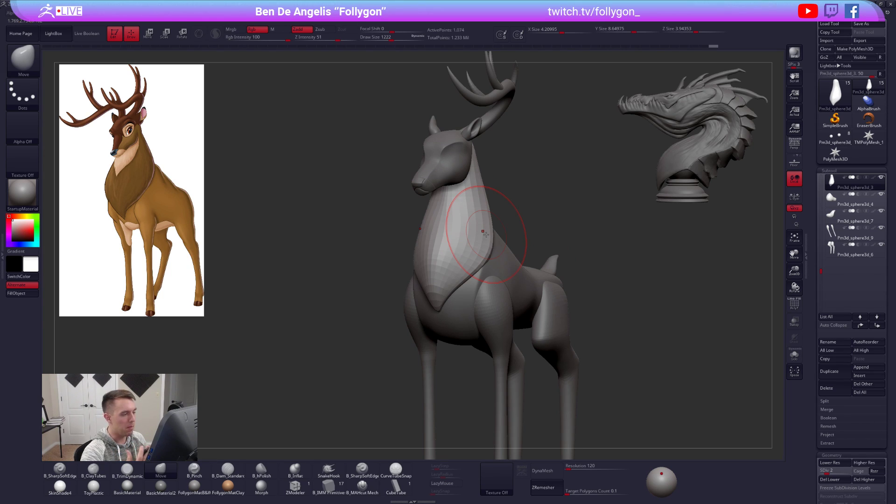
# - Raise the isolated neck to subdivision level 6 and sharpen its front centre ridge with B_Pinch at draw size 556
pyautogui.press('d')
pyautogui.press('d')
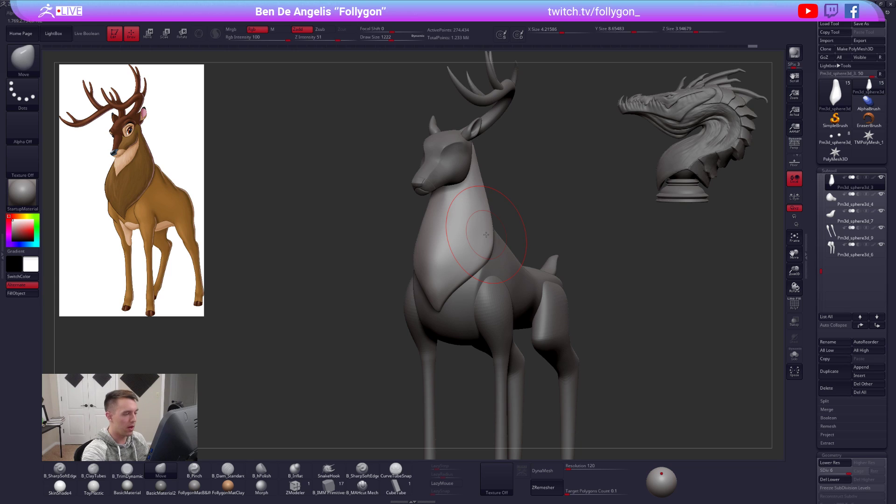
pyautogui.press('space')
pyautogui.moveTo(527, 226); pyautogui.dragTo(523, 226)
pyautogui.keyDown('alt'); pyautogui.moveTo(514, 234); pyautogui.dragTo(539, 278, button='right'); pyautogui.keyUp('alt')
pyautogui.hotkey('alt', 's')
pyautogui.keyDown('ctrl'); pyautogui.moveTo(485, 224); pyautogui.dragTo(485, 252, button='right'); pyautogui.keyUp('ctrl')
pyautogui.press('space')
pyautogui.moveTo(486, 240); pyautogui.dragTo(478, 240)
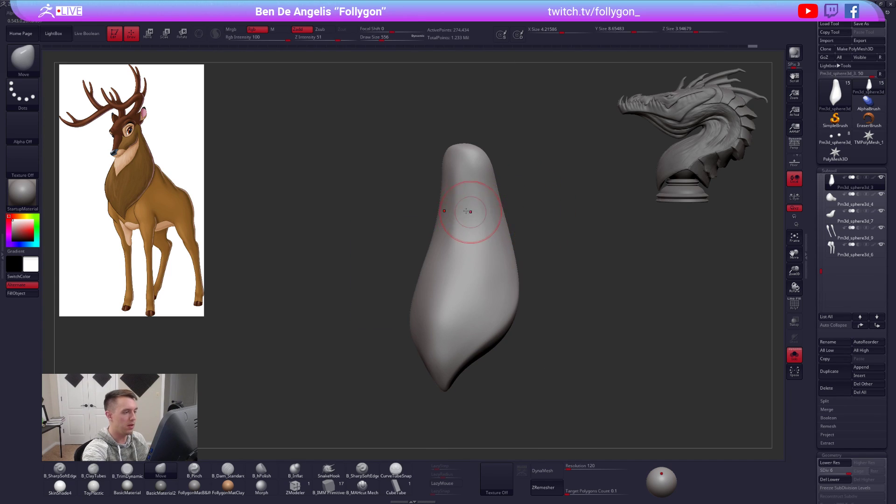
pyautogui.press('5')
pyautogui.moveTo(445, 205); pyautogui.dragTo(461, 199, button='right')
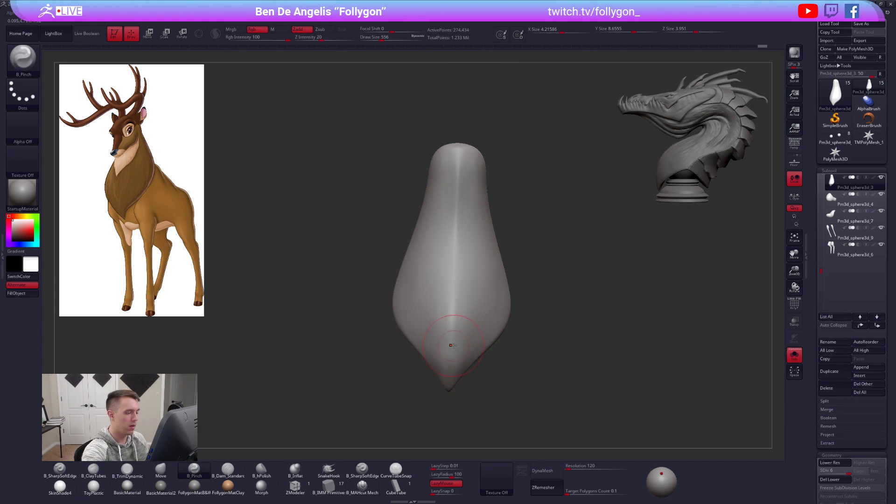
pyautogui.moveTo(451, 346); pyautogui.dragTo(460, 343, button='right')
pyautogui.hotkey('alt', 's')
# - Select the antler's main beam, lower it to subdivision level 1, and mask its base
pyautogui.moveTo(551, 187)
pyautogui.mouseDown(button='right')
pyautogui.moveTo(504, 182)
pyautogui.moveTo(503, 229)
pyautogui.mouseUp(button='right')
pyautogui.keyDown('alt'); pyautogui.click(502, 229); pyautogui.keyUp('alt')
pyautogui.press('space')
pyautogui.moveTo(499, 237)
pyautogui.mouseDown()
pyautogui.moveTo(436, 284)
pyautogui.moveTo(435, 277)
pyautogui.mouseUp()
pyautogui.hotkey('shift', 'd')
pyautogui.hotkey('shift', 'd')
pyautogui.hotkey('shift', 'd')
pyautogui.hotkey('shift', 'd')
pyautogui.hotkey('alt', 's')
pyautogui.keyDown('ctrl'); pyautogui.click(487, 255); pyautogui.keyUp('ctrl')
# - Rotate the unmasked part of the main beam with Transpose around its base, checking it against the full model
pyautogui.press('e')
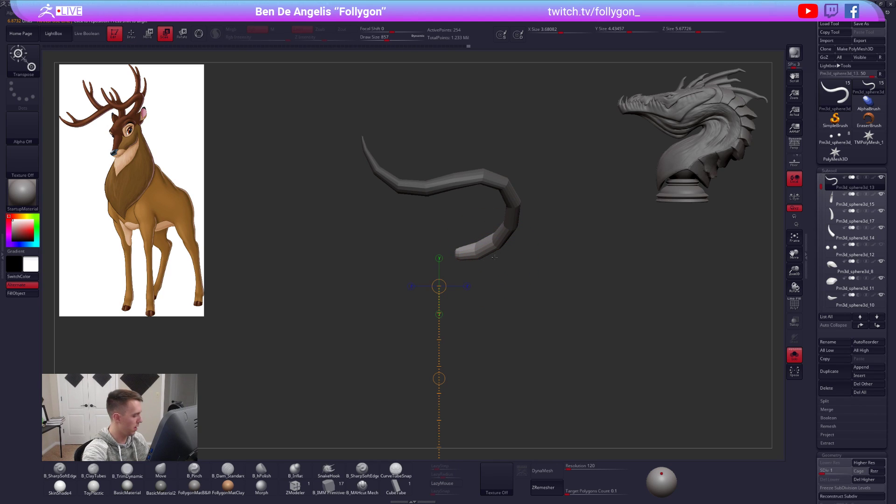
pyautogui.press('r')
pyautogui.hotkey('alt', 's')
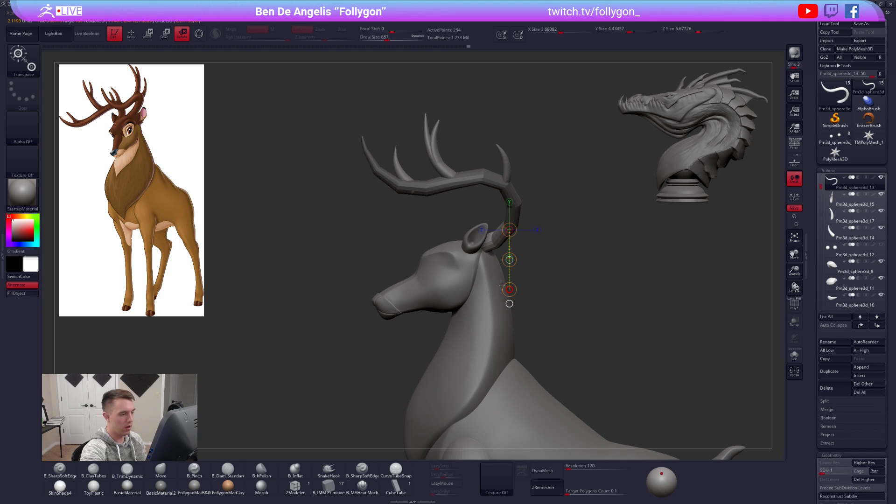
pyautogui.moveTo(503, 285)
pyautogui.mouseDown(button='right')
pyautogui.moveTo(511, 280)
pyautogui.moveTo(479, 231)
pyautogui.mouseUp(button='right')
# - Isolate the main beam and reshape its base section with the Move brush at draw size 350
pyautogui.press('q')
pyautogui.press('b')
pyautogui.press('m')
pyautogui.press('v')
pyautogui.press('space')
pyautogui.hotkey('alt', 's')
pyautogui.press('f')
pyautogui.press('space')
pyautogui.moveTo(512, 231); pyautogui.dragTo(504, 231)
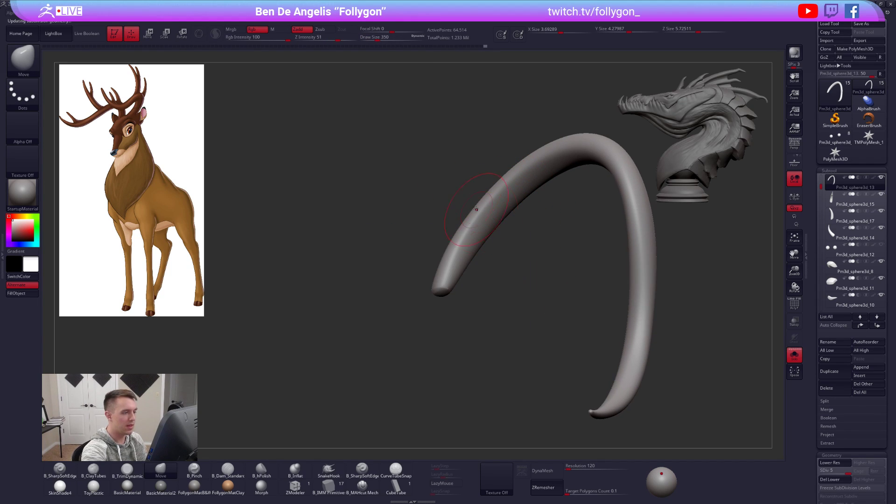
# - Flatten the surface near the beam's base with B_TrimDynamic at draw size 239
pyautogui.moveTo(477, 211); pyautogui.dragTo(487, 213, button='right')
pyautogui.hotkey('shift', 'f')
pyautogui.hotkey('shift', 'f')
pyautogui.press('space')
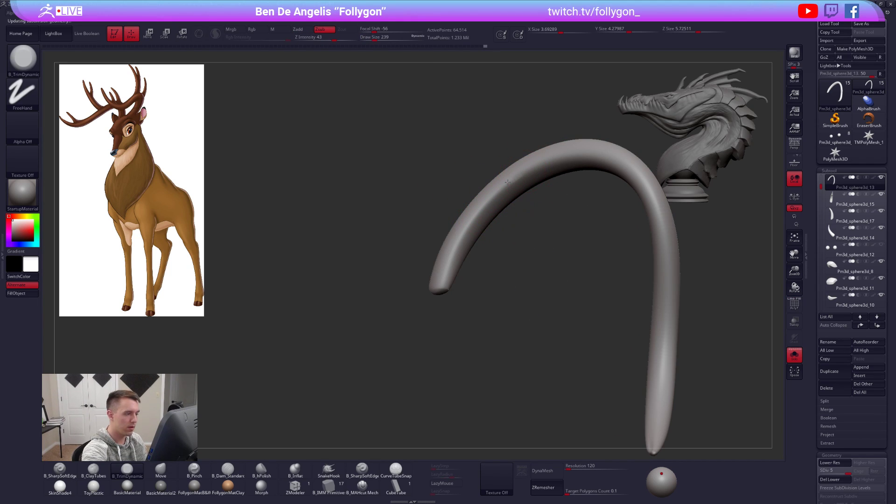
pyautogui.moveTo(450, 270); pyautogui.dragTo(467, 231, button='right')
pyautogui.moveTo(520, 187); pyautogui.dragTo(466, 241, button='right')
# - Lower the beam to subdivision level 3, build up its base section with B_ClayTubes, and smooth the strokes
pyautogui.hotkey('shift', 'd')
pyautogui.hotkey('shift', 'd')
pyautogui.press('b')
pyautogui.press('c')
pyautogui.press('t')
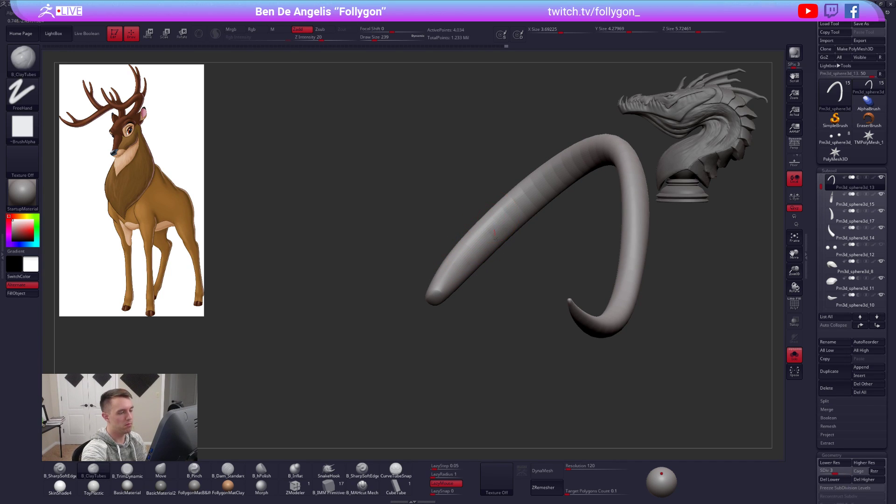
pyautogui.moveTo(519, 206); pyautogui.dragTo(465, 254, button='right')
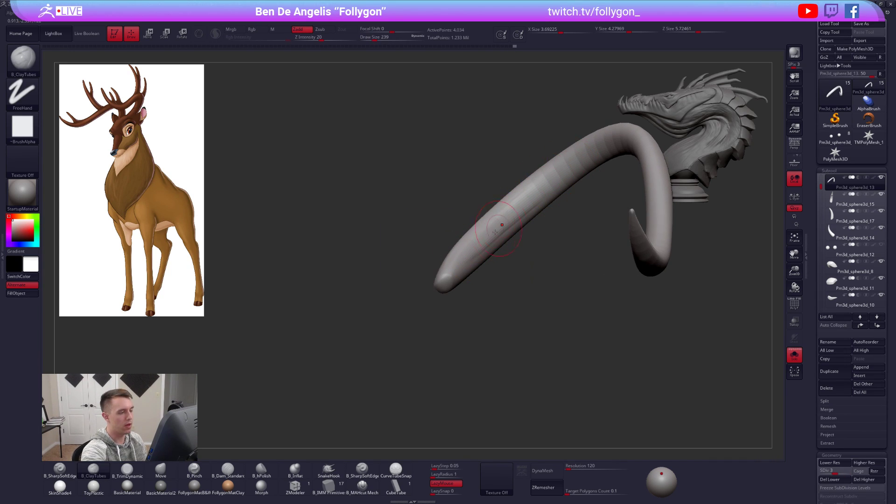
pyautogui.press('shift')
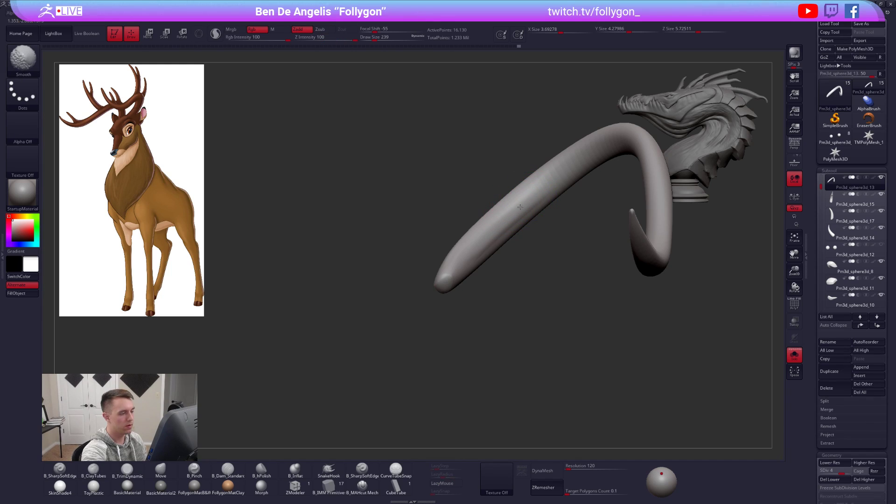
pyautogui.moveTo(466, 250); pyautogui.dragTo(504, 217, button='right')
# - Raise the beam to subdivision level 5 and convert it to DynaMesh at resolution 120
pyautogui.hotkey('shift', 'f')
pyautogui.hotkey('shift', 'f')
pyautogui.press('d')
pyautogui.keyDown('alt'); pyautogui.moveTo(628, 348); pyautogui.dragTo(526, 289, button='right'); pyautogui.keyUp('alt')
pyautogui.moveTo(642, 320)
pyautogui.mouseDown(button='right')
pyautogui.moveTo(651, 303)
pyautogui.moveTo(650, 320)
pyautogui.moveTo(640, 252)
pyautogui.moveTo(642, 288)
pyautogui.moveTo(643, 279)
pyautogui.mouseUp(button='right')
pyautogui.hotkey('shift', 'f')
pyautogui.hotkey('shift', 'f')
pyautogui.click(542, 470)
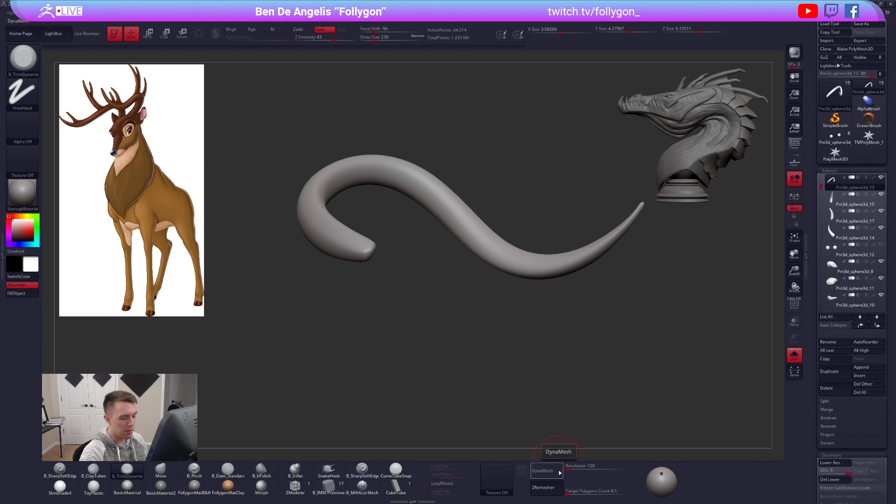
pyautogui.click(549, 455)
# - Smooth the beam's pointed tip and retopologize the beam with ZRemesher at a target polygon count of 0.1
pyautogui.keyDown('ctrl'); pyautogui.moveTo(625, 221); pyautogui.dragTo(626, 199, button='right'); pyautogui.keyUp('ctrl')
pyautogui.keyDown('shift'); pyautogui.moveTo(636, 213); pyautogui.dragTo(616, 235); pyautogui.keyUp('shift')
pyautogui.hotkey('shift', 'f')
pyautogui.moveTo(583, 286)
pyautogui.keyDown('ctrl'); pyautogui.mouseDown(button='right')
pyautogui.moveTo(562, 293)
pyautogui.moveTo(571, 326)
pyautogui.mouseUp(button='right'); pyautogui.keyUp('ctrl')
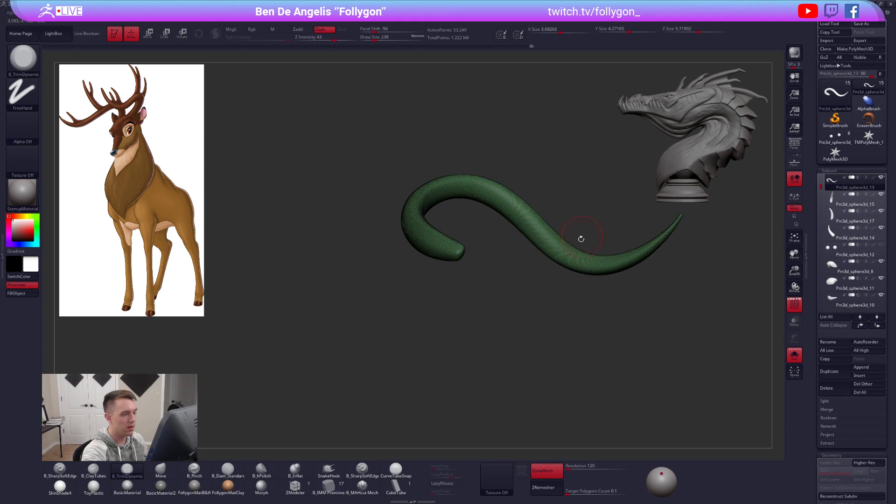
pyautogui.keyDown('alt'); pyautogui.moveTo(583, 235); pyautogui.dragTo(557, 240, button='right'); pyautogui.keyUp('alt')
pyautogui.keyDown('ctrl'); pyautogui.moveTo(522, 304); pyautogui.dragTo(550, 332); pyautogui.keyUp('ctrl')
pyautogui.hotkey('shift', 'f')
pyautogui.click(545, 485)
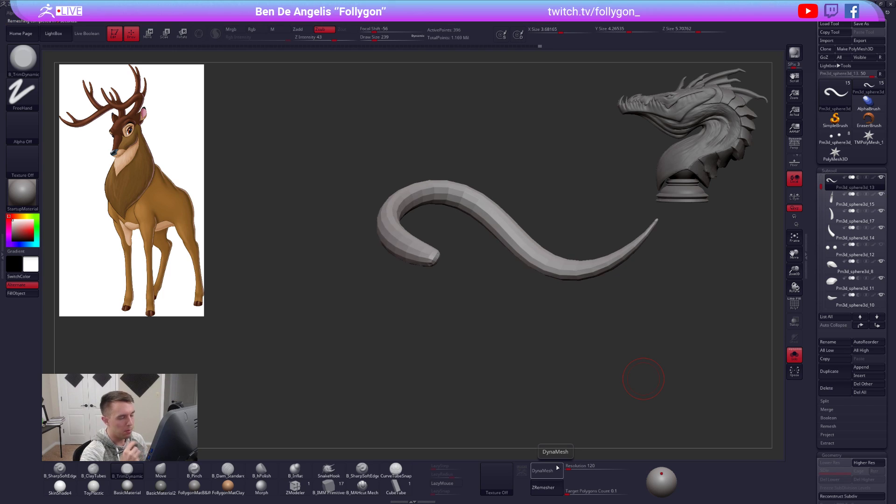
# - Try subdividing the remeshed beam and compare its wireframe with the full model
pyautogui.hotkey('shift', 'f')
pyautogui.keyDown('ctrl'); pyautogui.moveTo(652, 225); pyautogui.dragTo(662, 242, button='right'); pyautogui.keyUp('ctrl')
pyautogui.press('space')
pyautogui.moveTo(661, 241)
pyautogui.mouseDown()
pyautogui.moveTo(612, 229)
pyautogui.moveTo(622, 221)
pyautogui.moveTo(615, 254)
pyautogui.mouseUp()
pyautogui.hotkey('ctrl', 'd')
pyautogui.press('shift')
pyautogui.hotkey('shift', 'f')
pyautogui.keyDown('ctrl'); pyautogui.moveTo(565, 321); pyautogui.dragTo(563, 270, button='right'); pyautogui.keyUp('ctrl')
pyautogui.moveTo(563, 271)
pyautogui.mouseDown()
pyautogui.moveTo(551, 257)
pyautogui.moveTo(542, 257)
pyautogui.moveTo(546, 274)
pyautogui.moveTo(468, 257)
pyautogui.mouseUp()
pyautogui.hotkey('alt', 's')
pyautogui.hotkey('shift', 'f')
pyautogui.hotkey('alt', 's')
# - Isolate the low-resolution beam with its wireframe shown and hide the polygons at its narrow tip
pyautogui.moveTo(520, 326); pyautogui.dragTo(438, 301)
pyautogui.moveTo(437, 301); pyautogui.dragTo(441, 294, button='right')
pyautogui.moveTo(434, 280)
pyautogui.keyDown('ctrl'); pyautogui.keyDown('alt'); pyautogui.keyDown('shift'); pyautogui.mouseDown()
pyautogui.moveTo(430, 299)
pyautogui.moveTo(486, 279)
pyautogui.mouseUp(); pyautogui.keyUp('shift'); pyautogui.keyUp('alt'); pyautogui.keyUp('ctrl')
pyautogui.press('space')
pyautogui.moveTo(483, 285)
pyautogui.mouseDown(button='right')
pyautogui.moveTo(452, 313)
pyautogui.moveTo(469, 301)
pyautogui.moveTo(601, 323)
pyautogui.moveTo(586, 296)
pyautogui.moveTo(594, 290)
pyautogui.moveTo(626, 328)
pyautogui.moveTo(618, 321)
pyautogui.mouseUp(button='right')
pyautogui.moveTo(589, 293)
pyautogui.mouseDown(button='right')
pyautogui.moveTo(612, 279)
pyautogui.moveTo(559, 343)
pyautogui.moveTo(516, 352)
pyautogui.moveTo(364, 448)
pyautogui.mouseUp(button='right')
# - Delete several edge loops from the low-resolution beam with ZModeler, using the Delete edge action on EdgeLoop Complete
pyautogui.hotkey('ctrl', 'shift')
pyautogui.rightClick(615, 279)
pyautogui.click(295, 486)
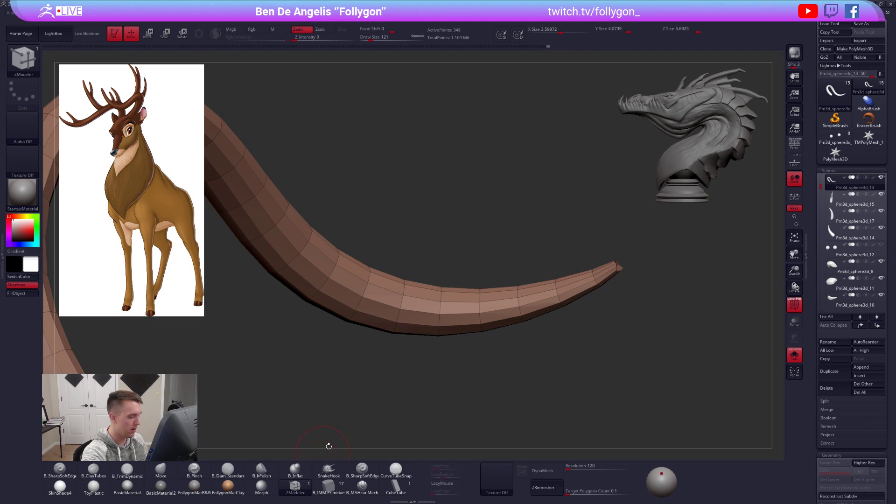
pyautogui.press('space')
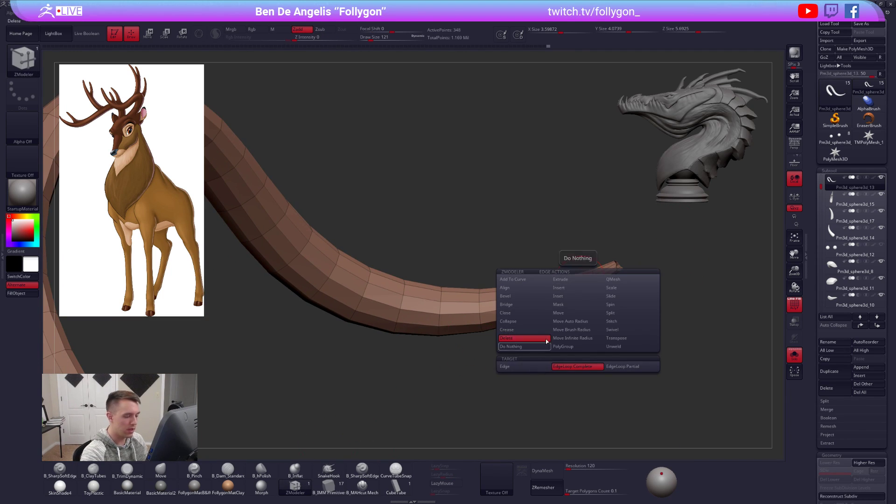
pyautogui.click(525, 337)
pyautogui.moveTo(564, 288); pyautogui.dragTo(566, 291)
pyautogui.moveTo(569, 297)
pyautogui.mouseDown(button='right')
pyautogui.moveTo(572, 324)
pyautogui.moveTo(570, 301)
pyautogui.moveTo(575, 311)
pyautogui.moveTo(556, 331)
pyautogui.moveTo(554, 284)
pyautogui.moveTo(552, 294)
pyautogui.mouseUp(button='right')
pyautogui.click(573, 301)
pyautogui.click(570, 294)
pyautogui.click(575, 307)
pyautogui.click(578, 307)
pyautogui.click(556, 330)
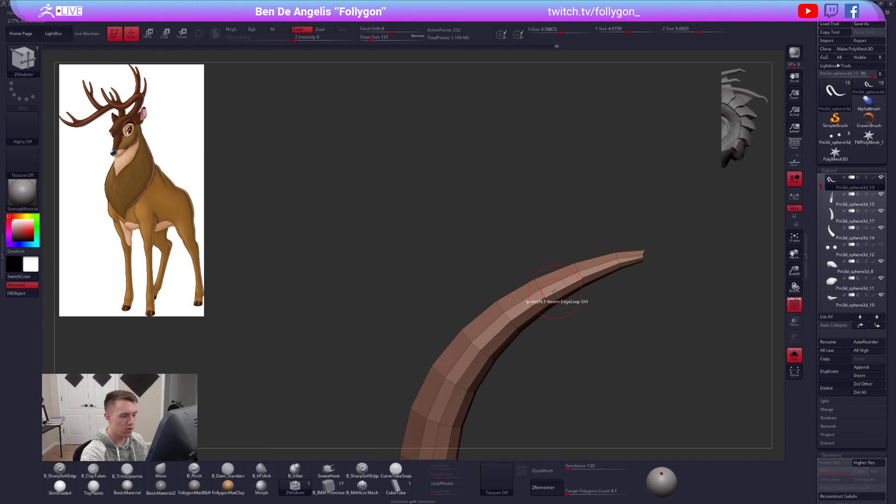
# - Delete two more lengthwise edge loops from the beam and hide its wireframe
pyautogui.click(553, 297)
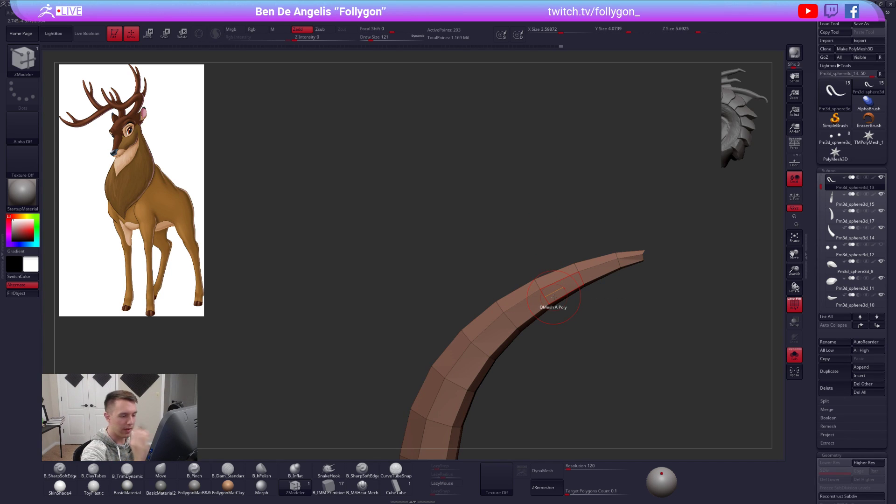
pyautogui.moveTo(554, 299)
pyautogui.mouseDown(button='right')
pyautogui.moveTo(575, 261)
pyautogui.moveTo(584, 384)
pyautogui.moveTo(590, 286)
pyautogui.moveTo(573, 308)
pyautogui.moveTo(574, 294)
pyautogui.mouseUp(button='right')
pyautogui.click(564, 287)
pyautogui.hotkey('shift', 'f')
# - Compare the smoothed beam with the full model using the Move brush, then isolate it at its lowest subdivision level
pyautogui.press('b')
pyautogui.press('m')
pyautogui.press('v')
pyautogui.press('space')
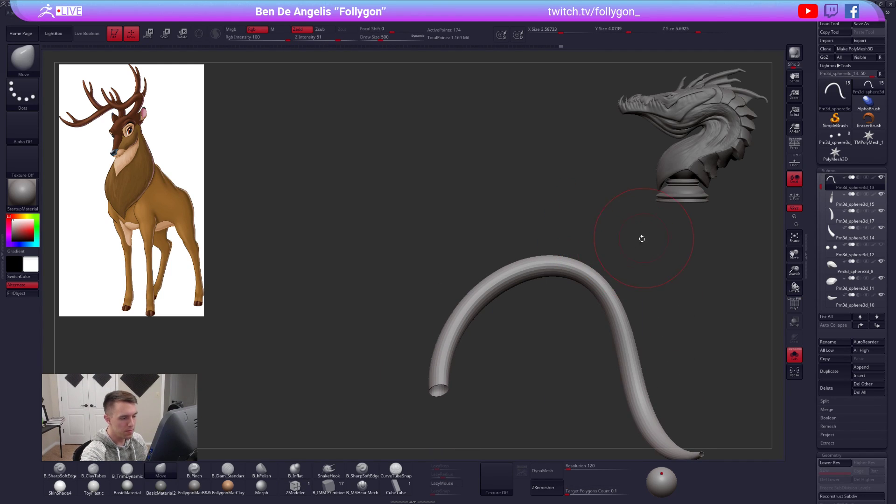
pyautogui.hotkey('shift', 'alt', 's')
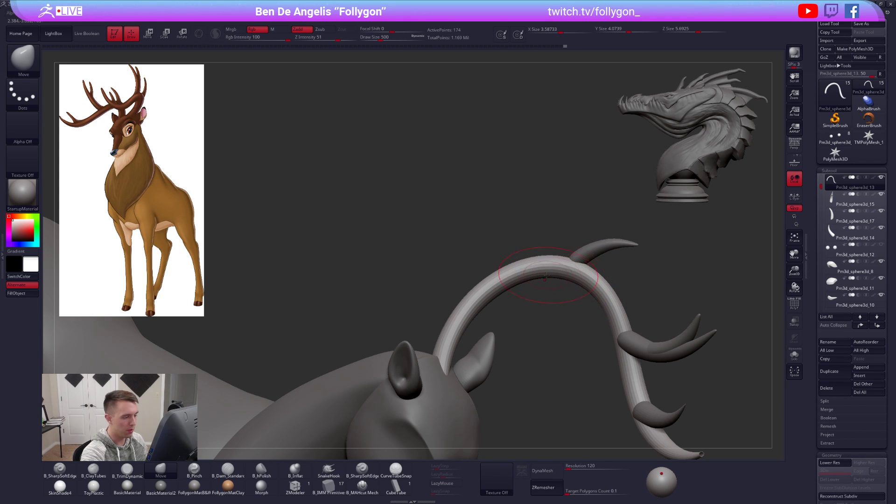
pyautogui.moveTo(454, 316)
pyautogui.mouseDown(button='right')
pyautogui.moveTo(465, 330)
pyautogui.moveTo(469, 301)
pyautogui.moveTo(544, 201)
pyautogui.moveTo(536, 258)
pyautogui.moveTo(538, 225)
pyautogui.moveTo(513, 271)
pyautogui.mouseUp(button='right')
pyautogui.hotkey('shift', 'alt', 's')
pyautogui.press('space')
pyautogui.press('f')
pyautogui.hotkey('ctrl', 'shift', 'f')
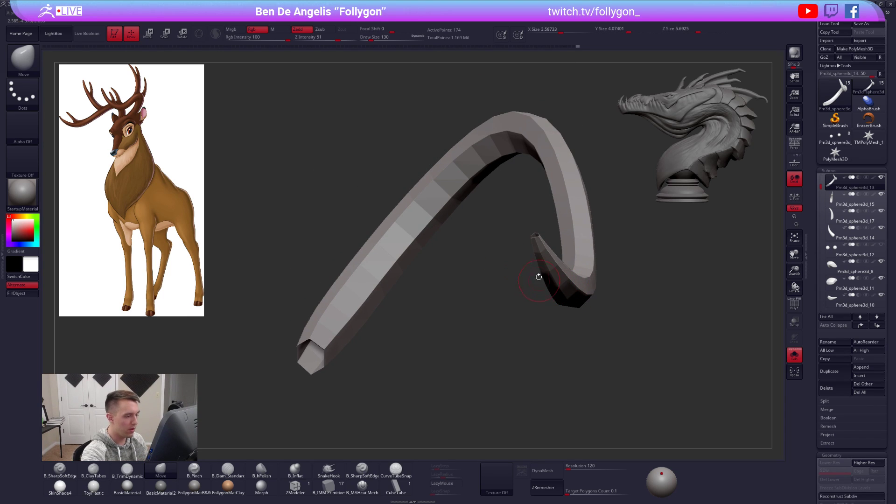
# - Try to close the beam's open base end with ZModeler's Bridge edge action and check it on the smoothed mesh
pyautogui.click(295, 487)
pyautogui.moveTo(512, 251)
pyautogui.keyDown('ctrl'); pyautogui.mouseDown(button='right')
pyautogui.moveTo(540, 260)
pyautogui.moveTo(558, 317)
pyautogui.moveTo(551, 287)
pyautogui.mouseUp(button='right'); pyautogui.keyUp('ctrl')
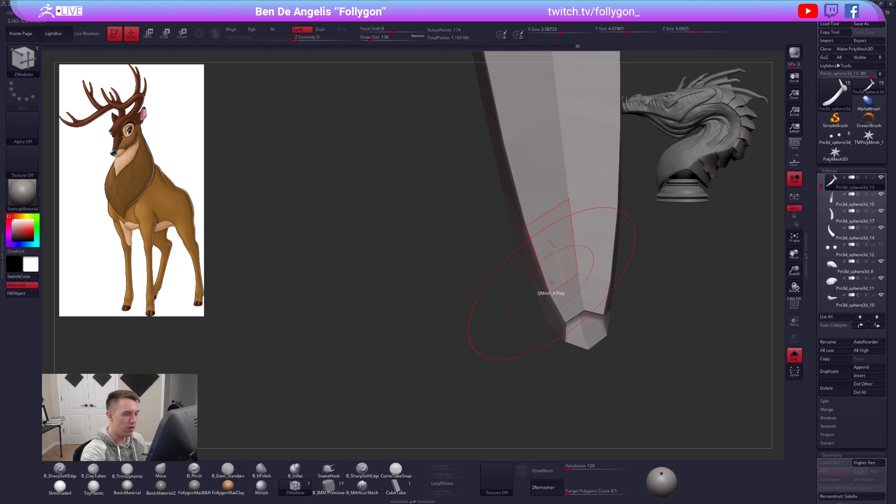
pyautogui.hotkey('shift', 'f')
pyautogui.moveTo(598, 309)
pyautogui.mouseDown(button='right')
pyautogui.moveTo(603, 293)
pyautogui.moveTo(605, 321)
pyautogui.moveTo(578, 304)
pyautogui.mouseUp(button='right')
pyautogui.press('space')
pyautogui.press('space')
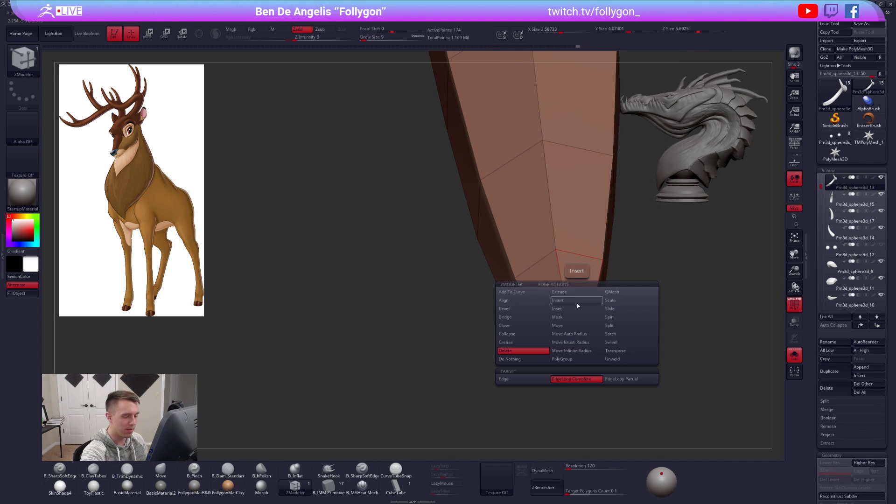
pyautogui.click(504, 316)
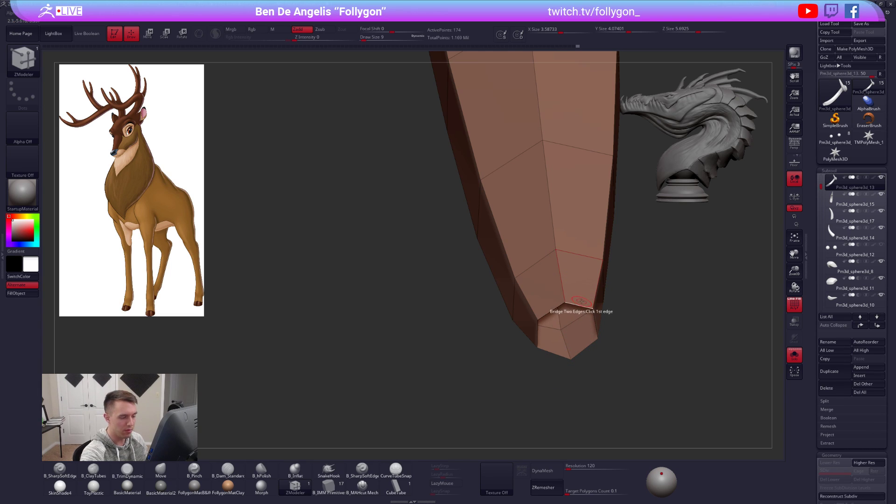
pyautogui.click(583, 348)
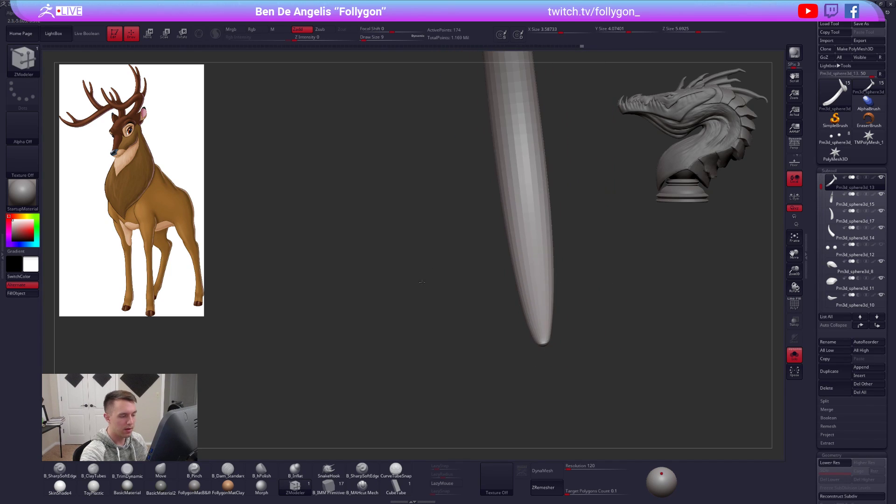
pyautogui.moveTo(422, 282); pyautogui.dragTo(587, 259)
pyautogui.hotkey('shift', 'd')
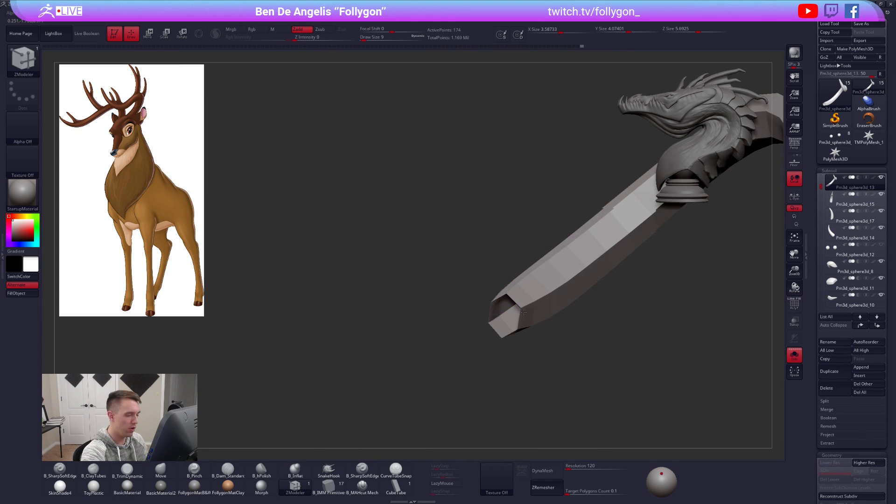
# - Check the wireframe at the beam's open base, raise its subdivision level again and show the full stag
pyautogui.hotkey('shift', 'f')
pyautogui.scroll(5, 560, 285)
pyautogui.moveTo(600, 287); pyautogui.dragTo(563, 313, button='right')
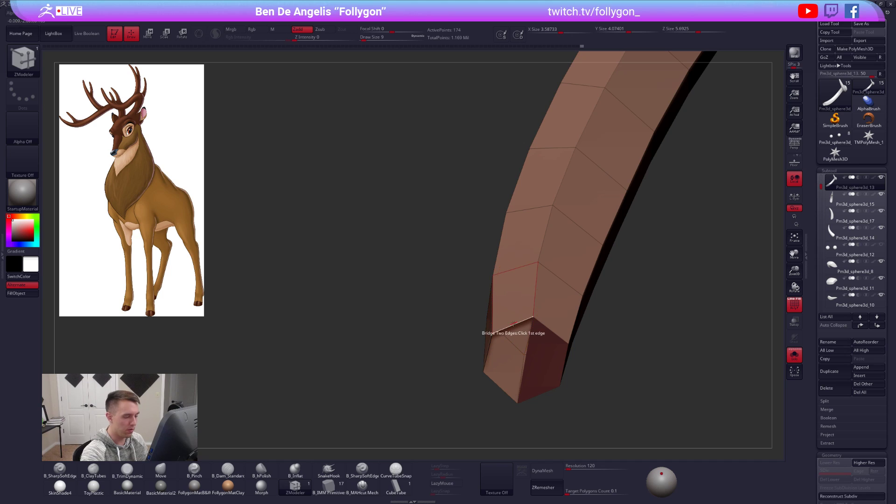
pyautogui.press('d')
pyautogui.keyDown('ctrl'); pyautogui.moveTo(553, 355); pyautogui.dragTo(541, 309, button='right'); pyautogui.keyUp('ctrl')
pyautogui.hotkey('shift', 'f')
pyautogui.keyDown('ctrl'); pyautogui.moveTo(646, 384); pyautogui.dragTo(586, 299, button='right'); pyautogui.keyUp('ctrl')
pyautogui.hotkey('shift', 'f')
pyautogui.hotkey('alt', 's')
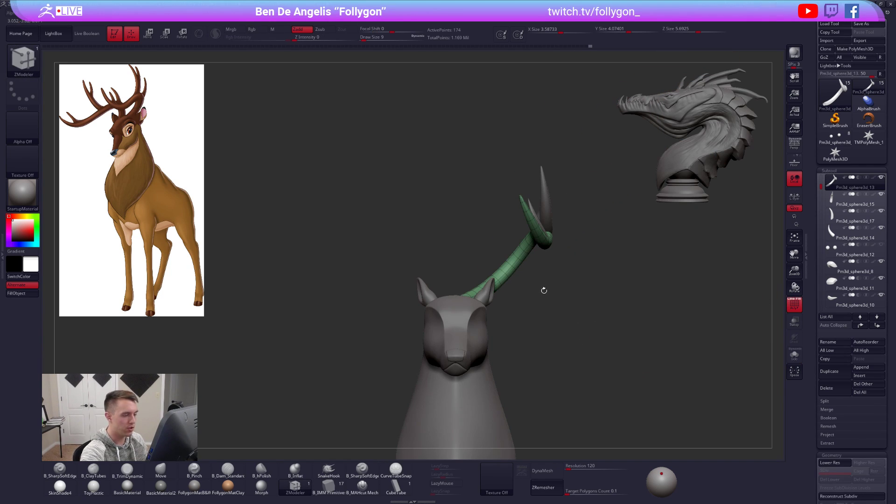
# - Switch to the Move brush, hide the beam's wireframe and review the antler and the whole stag from the side
pyautogui.press('b')
pyautogui.press('m')
pyautogui.press('v')
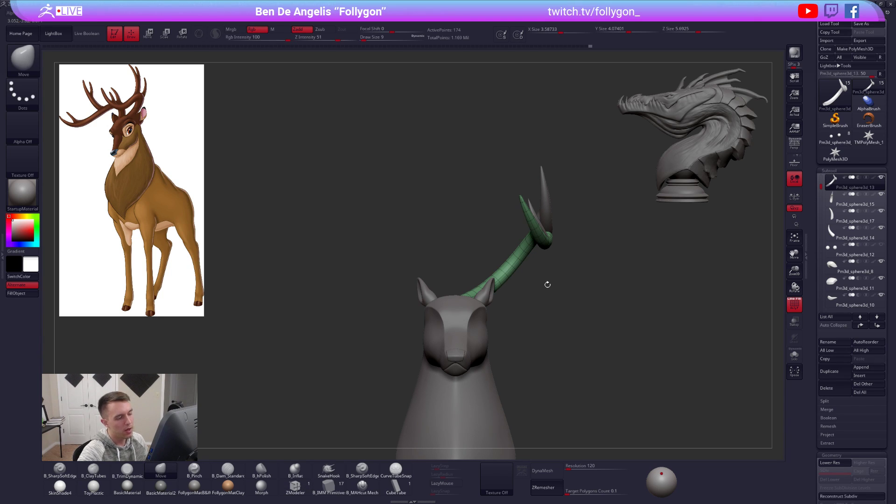
pyautogui.hotkey('shift', 'f')
pyautogui.moveTo(560, 239); pyautogui.dragTo(585, 283, button='right')
pyautogui.keyDown('alt'); pyautogui.moveTo(592, 251); pyautogui.dragTo(563, 224, button='right'); pyautogui.keyUp('alt')
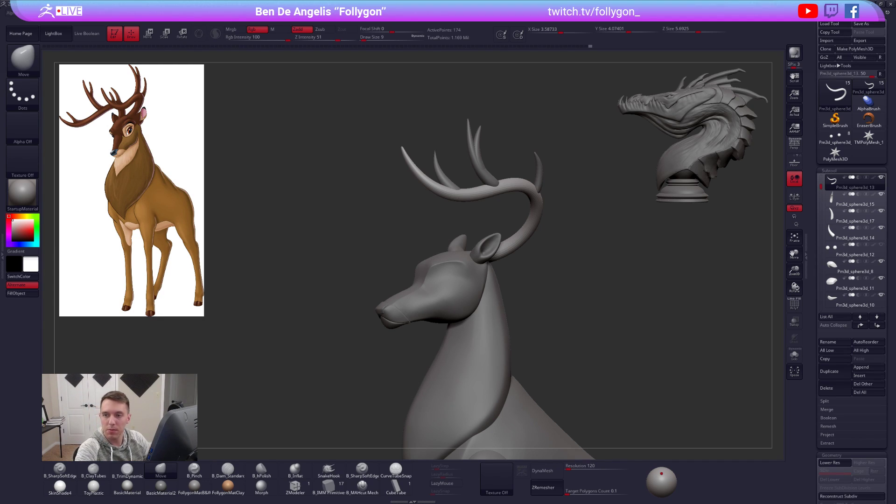
pyautogui.keyDown('alt'); pyautogui.moveTo(594, 178); pyautogui.dragTo(557, 174); pyautogui.keyUp('alt')
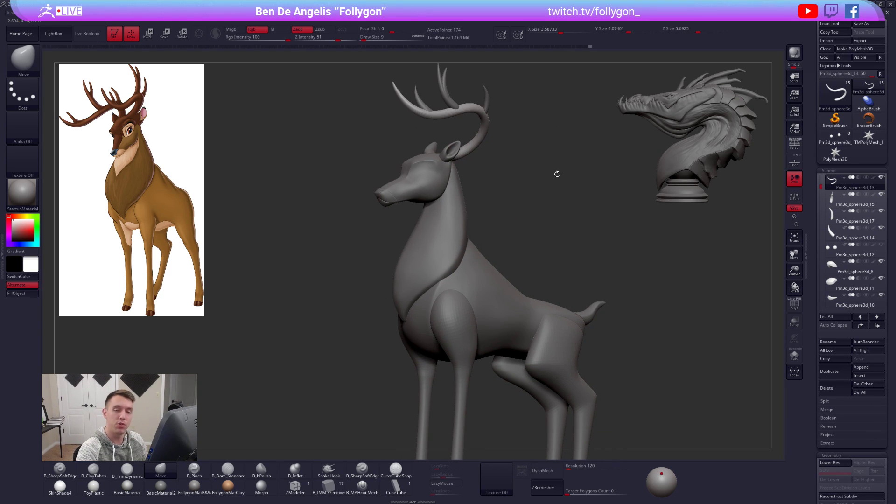
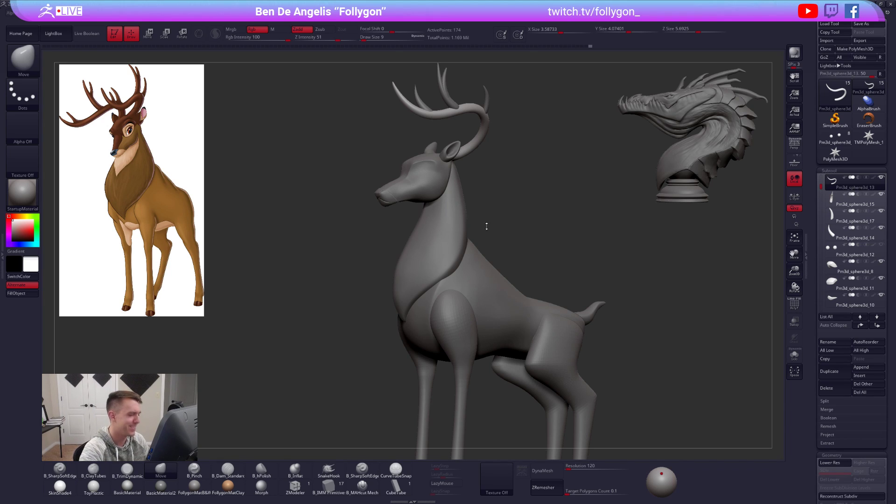
pyautogui.keyDown('alt'); pyautogui.moveTo(453, 92); pyautogui.dragTo(533, 235, button='right'); pyautogui.keyUp('alt')
pyautogui.keyDown('alt'); pyautogui.moveTo(480, 207); pyautogui.dragTo(540, 282, button='right'); pyautogui.keyUp('alt')
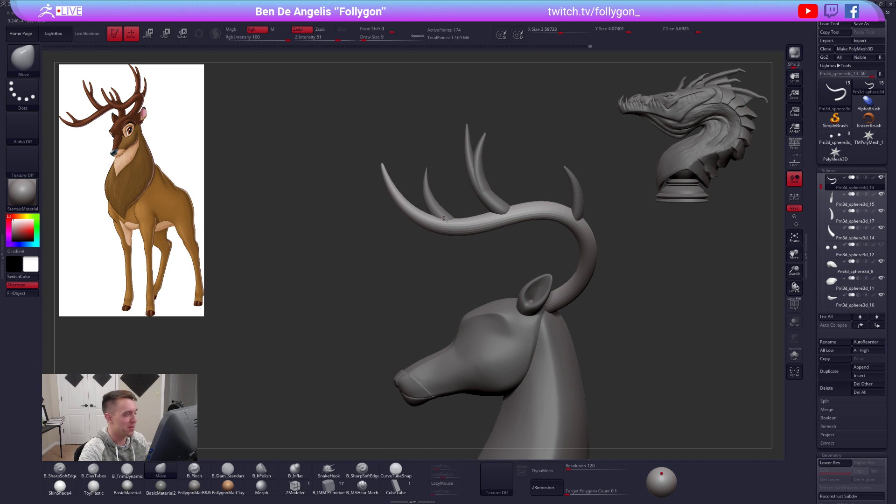
# - Select the antler's rear tine and lay out a Transpose Move line beside its base
pyautogui.keyDown('alt'); pyautogui.click(435, 204); pyautogui.keyUp('alt')
pyautogui.keyDown('ctrl'); pyautogui.moveTo(437, 206); pyautogui.dragTo(463, 258, button='right'); pyautogui.keyUp('ctrl')
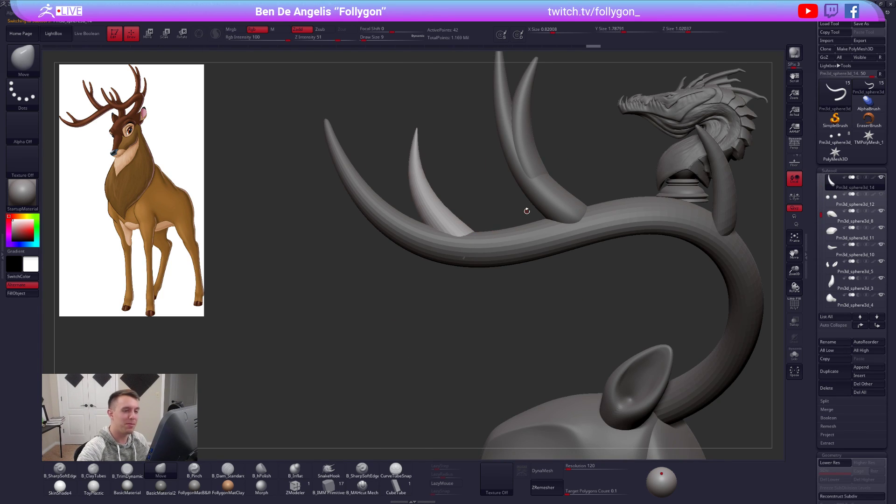
pyautogui.keyDown('ctrl'); pyautogui.moveTo(629, 262); pyautogui.dragTo(577, 224, button='right'); pyautogui.keyUp('ctrl')
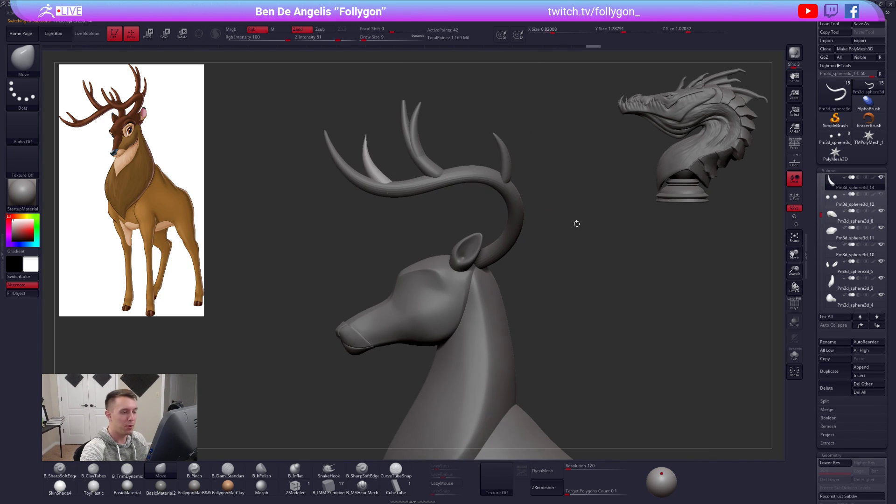
pyautogui.keyDown('alt'); pyautogui.click(506, 156); pyautogui.keyUp('alt')
pyautogui.press('w')
pyautogui.moveTo(514, 202); pyautogui.dragTo(568, 202)
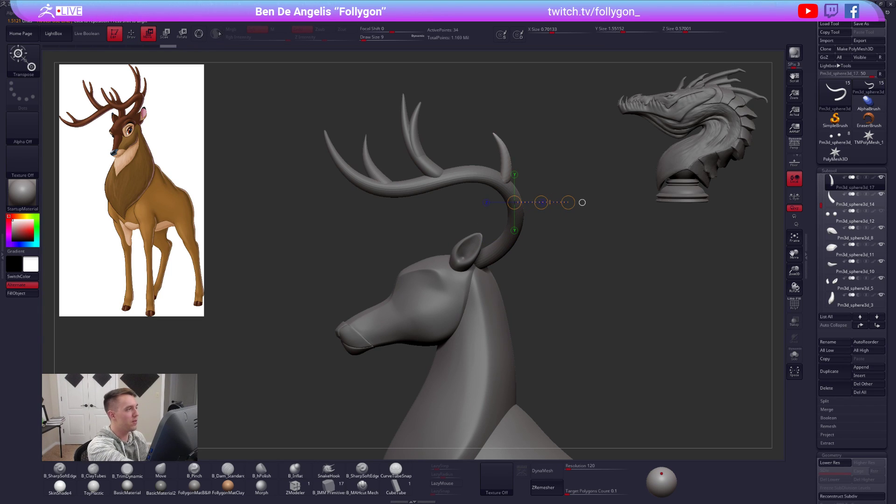
pyautogui.click(199, 33)
pyautogui.click(196, 36)
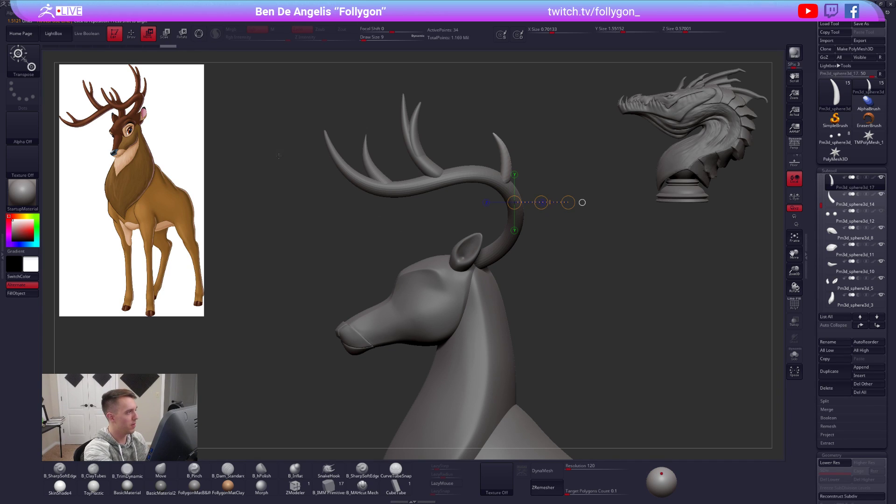
pyautogui.click(206, 38)
pyautogui.click(206, 38)
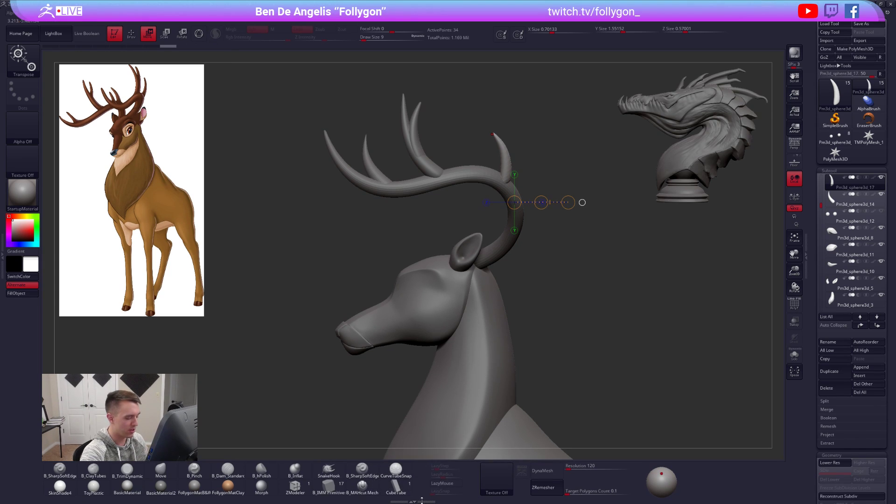
pyautogui.moveTo(509, 280)
pyautogui.keyDown('alt'); pyautogui.mouseDown()
pyautogui.moveTo(531, 339)
pyautogui.moveTo(532, 379)
pyautogui.mouseUp(); pyautogui.keyUp('alt')
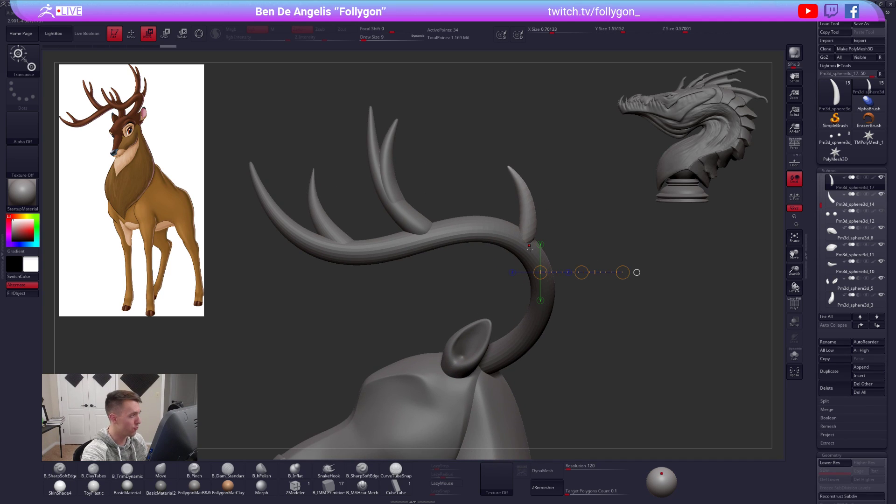
# - Adjust the rear tine's base with the Move brush and rotate the tine with Transpose Rotate to follow the beam's curve
pyautogui.press('q')
pyautogui.press('space')
pyautogui.moveTo(525, 232)
pyautogui.mouseDown()
pyautogui.moveTo(545, 232)
pyautogui.moveTo(531, 238)
pyautogui.mouseUp()
pyautogui.press('space')
pyautogui.moveTo(529, 244)
pyautogui.mouseDown(button='right')
pyautogui.moveTo(511, 247)
pyautogui.moveTo(552, 244)
pyautogui.moveTo(548, 231)
pyautogui.mouseUp(button='right')
pyautogui.press('r')
pyautogui.moveTo(531, 243); pyautogui.dragTo(582, 188)
pyautogui.moveTo(582, 188); pyautogui.dragTo(571, 184)
pyautogui.press('q')
pyautogui.moveTo(525, 233); pyautogui.dragTo(535, 258)
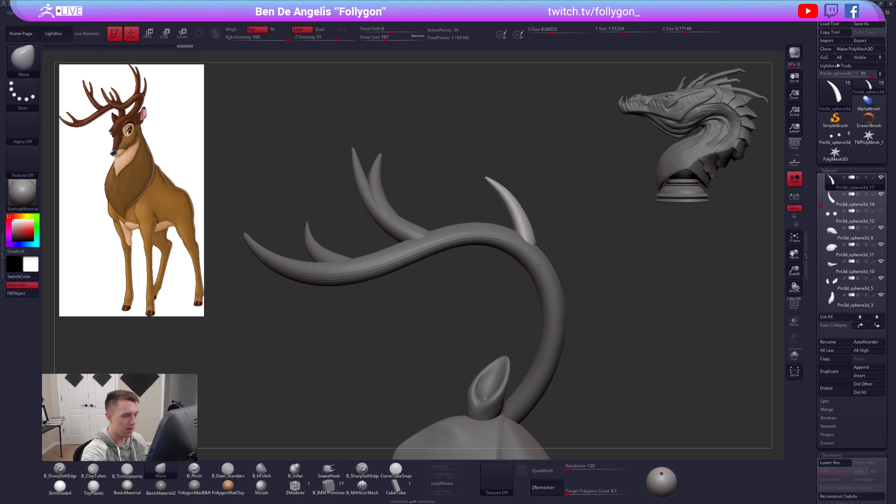
pyautogui.moveTo(535, 258); pyautogui.dragTo(536, 268, button='right')
pyautogui.press('space')
pyautogui.moveTo(560, 255); pyautogui.dragTo(553, 254)
pyautogui.moveTo(536, 276)
pyautogui.keyDown('ctrl'); pyautogui.mouseDown(button='right')
pyautogui.moveTo(529, 250)
pyautogui.moveTo(566, 260)
pyautogui.moveTo(553, 298)
pyautogui.mouseUp(button='right'); pyautogui.keyUp('ctrl')
# - Rotate the rear tine in a front view with Transpose Rotate, using transparency to see where it meets the beam
pyautogui.press('r')
pyautogui.moveTo(544, 243); pyautogui.dragTo(574, 213)
pyautogui.moveTo(574, 213); pyautogui.dragTo(576, 215, button='right')
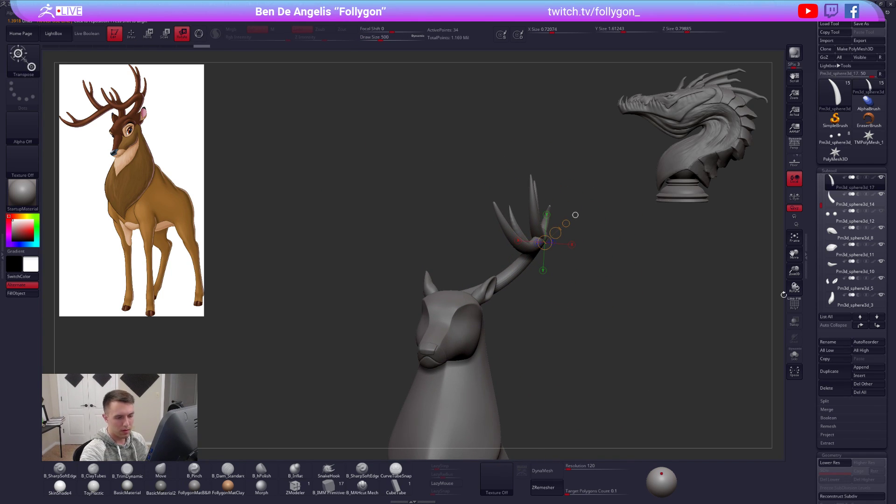
pyautogui.click(794, 321)
pyautogui.click(794, 354)
pyautogui.moveTo(547, 216); pyautogui.dragTo(605, 155)
pyautogui.hotkey('alt', 's')
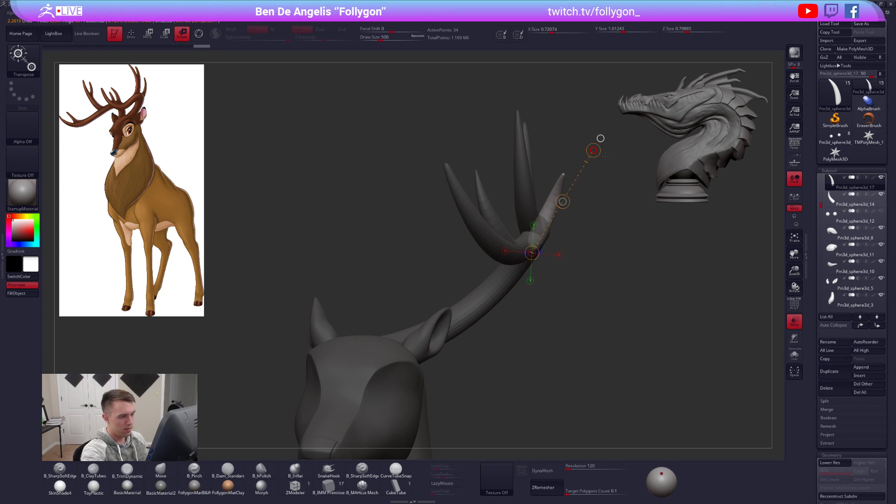
pyautogui.click(794, 321)
pyautogui.keyDown('ctrl'); pyautogui.moveTo(648, 275); pyautogui.dragTo(581, 226, button='right'); pyautogui.keyUp('ctrl')
# - Resize the Move brush and nudge the rear tine into place on the beam
pyautogui.press('q')
pyautogui.press('s')
pyautogui.moveTo(543, 228); pyautogui.dragTo(548, 228)
pyautogui.moveTo(508, 228)
pyautogui.mouseDown(button='right')
pyautogui.moveTo(560, 226)
pyautogui.moveTo(536, 257)
pyautogui.moveTo(564, 273)
pyautogui.moveTo(543, 232)
pyautogui.moveTo(557, 218)
pyautogui.moveTo(521, 210)
pyautogui.moveTo(542, 252)
pyautogui.moveTo(588, 298)
pyautogui.mouseUp(button='right')
# - Examine the main beam's lowest-level wireframe from several angles, then return it to its smooth level and view the full stag
pyautogui.keyDown('alt'); pyautogui.click(527, 254); pyautogui.keyUp('alt')
pyautogui.hotkey('shift', 'd')
pyautogui.hotkey('shift', 'f')
pyautogui.hotkey('alt', 's')
pyautogui.moveTo(573, 269); pyautogui.dragTo(538, 285, button='right')
pyautogui.hotkey('alt', 's')
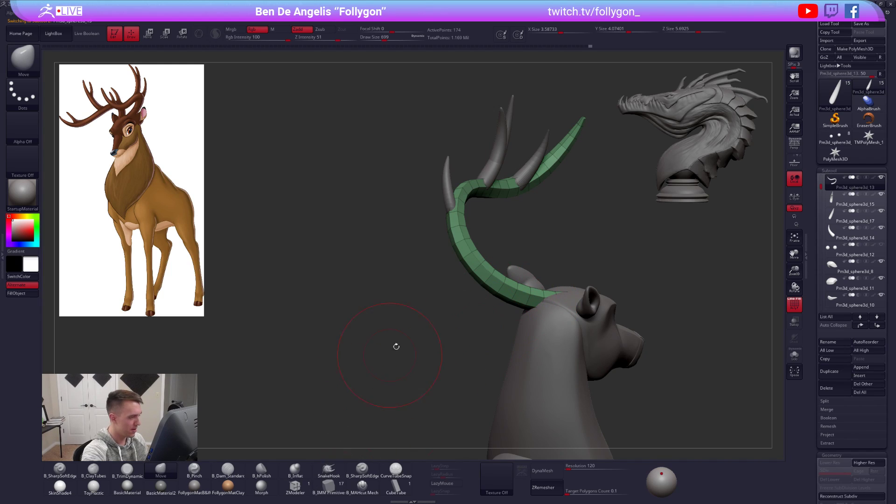
pyautogui.moveTo(480, 263); pyautogui.dragTo(561, 253, button='right')
pyautogui.press('d')
pyautogui.hotkey('shift', 'f')
pyautogui.moveTo(484, 206); pyautogui.dragTo(611, 344, button='right')
pyautogui.moveTo(655, 371); pyautogui.dragTo(576, 286, button='right')
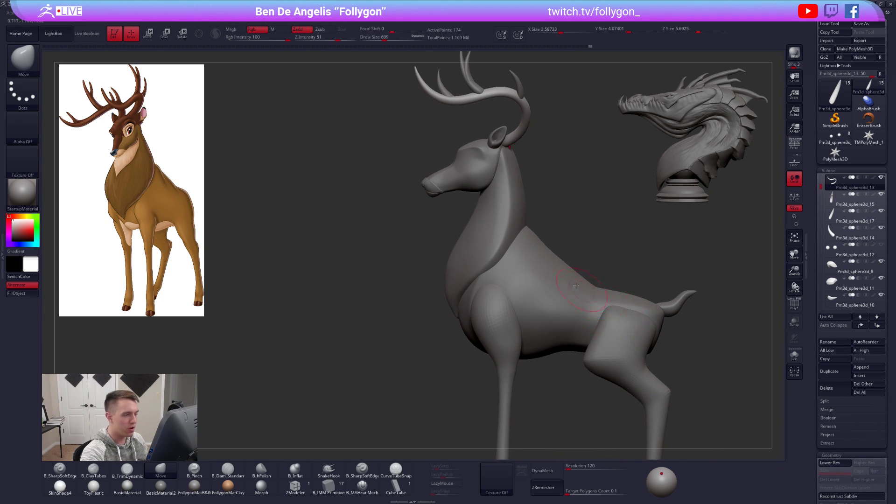
# - Isolate the neck piece and flatten its upper side surface with B_TrimDynamic strokes
pyautogui.keyDown('alt'); pyautogui.click(513, 225); pyautogui.keyUp('alt')
pyautogui.moveTo(513, 227)
pyautogui.keyDown('ctrl'); pyautogui.mouseDown(button='right')
pyautogui.moveTo(504, 270)
pyautogui.moveTo(477, 252)
pyautogui.mouseUp(button='right'); pyautogui.keyUp('ctrl')
pyautogui.rightClick(476, 251)
pyautogui.press('3')
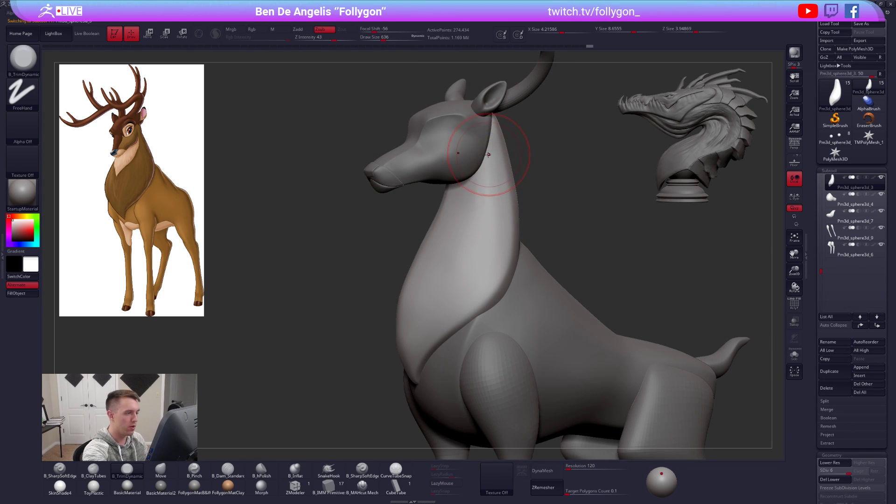
pyautogui.hotkey('alt', 's')
pyautogui.rightClick(488, 149)
pyautogui.click(488, 150)
pyautogui.moveTo(485, 173)
pyautogui.mouseDown()
pyautogui.moveTo(492, 196)
pyautogui.moveTo(477, 161)
pyautogui.moveTo(476, 185)
pyautogui.mouseUp()
pyautogui.moveTo(476, 192); pyautogui.dragTo(478, 164)
pyautogui.moveTo(477, 172); pyautogui.dragTo(479, 171)
pyautogui.moveTo(479, 154)
pyautogui.mouseDown()
pyautogui.moveTo(481, 171)
pyautogui.moveTo(477, 145)
pyautogui.mouseUp()
pyautogui.rightClick(474, 140)
pyautogui.click(473, 141)
pyautogui.moveTo(475, 236)
pyautogui.mouseDown(button='right')
pyautogui.moveTo(499, 210)
pyautogui.moveTo(494, 190)
pyautogui.moveTo(518, 223)
pyautogui.mouseUp(button='right')
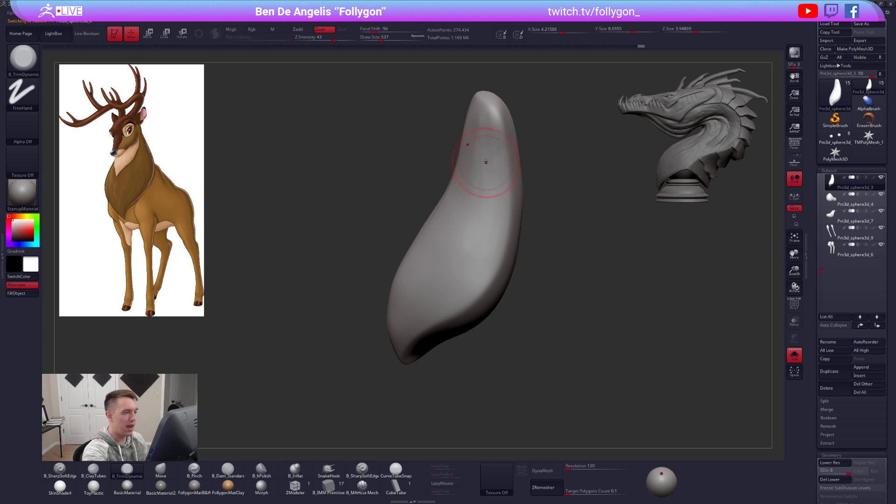
# - Build up a long ridge down the side of the neck with the B_ClayTubes brush
pyautogui.press('b')
pyautogui.press('c')
pyautogui.press('t')
pyautogui.press('space')
pyautogui.moveTo(488, 122); pyautogui.dragTo(490, 191)
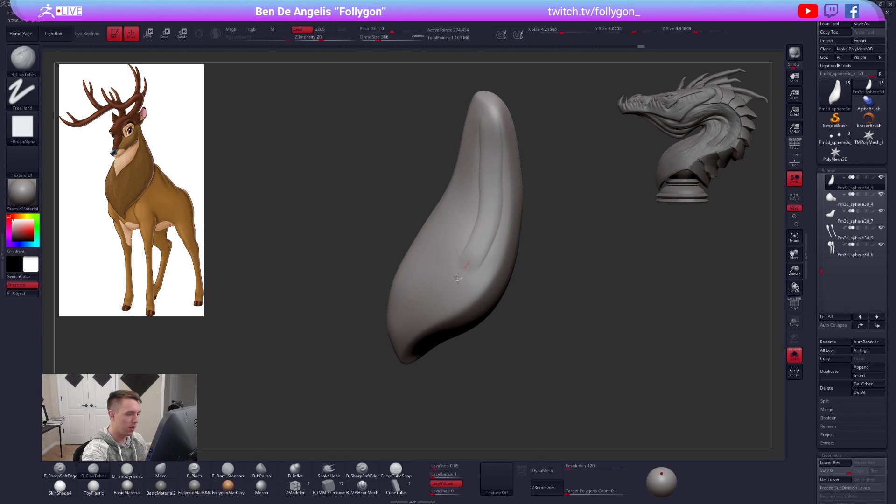
pyautogui.moveTo(354, 362)
pyautogui.mouseDown(button='right')
pyautogui.moveTo(484, 286)
pyautogui.moveTo(505, 301)
pyautogui.moveTo(493, 270)
pyautogui.moveTo(512, 178)
pyautogui.mouseUp(button='right')
# - Sharpen the ridge along the side of the neck with the B_Pinch brush
pyautogui.press('b')
pyautogui.press('p')
pyautogui.press('i')
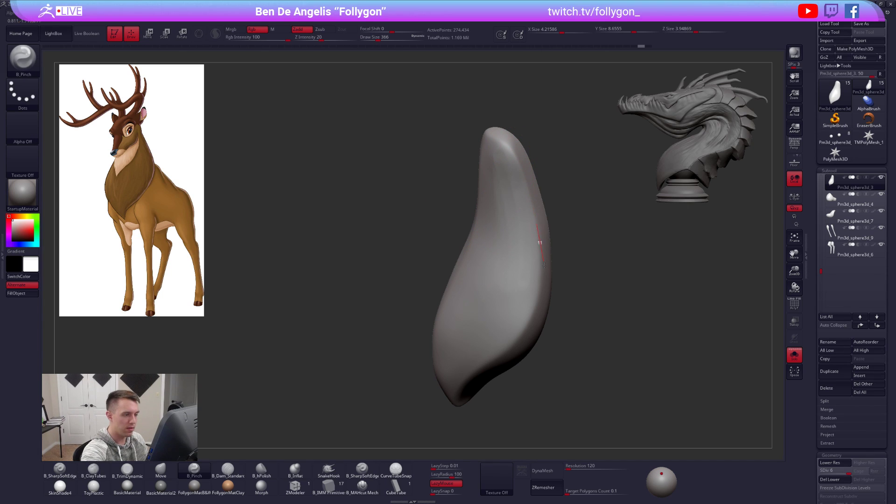
pyautogui.moveTo(527, 322)
pyautogui.mouseDown(button='right')
pyautogui.moveTo(528, 378)
pyautogui.moveTo(550, 321)
pyautogui.moveTo(551, 366)
pyautogui.mouseUp(button='right')
pyautogui.keyDown('ctrl'); pyautogui.moveTo(526, 254); pyautogui.dragTo(531, 286, button='right'); pyautogui.keyUp('ctrl')
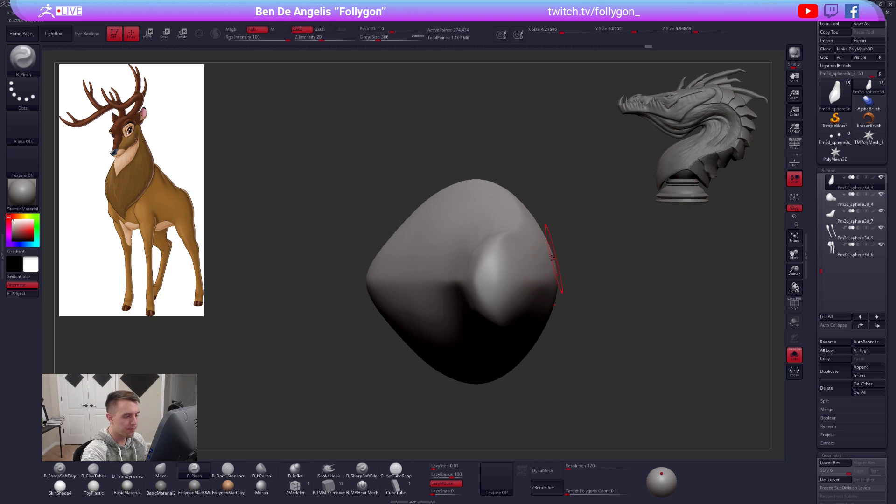
# - Hide parts of the neck to examine its cross-section with a Transpose line, then restore the whole piece within the full stag
pyautogui.keyDown('ctrl'); pyautogui.keyDown('shift'); pyautogui.moveTo(590, 265); pyautogui.dragTo(299, 254); pyautogui.keyUp('shift'); pyautogui.keyUp('ctrl')
pyautogui.moveTo(536, 252)
pyautogui.mouseDown(button='right')
pyautogui.moveTo(513, 283)
pyautogui.moveTo(458, 254)
pyautogui.mouseUp(button='right')
pyautogui.moveTo(453, 312)
pyautogui.mouseDown(button='right')
pyautogui.moveTo(481, 270)
pyautogui.moveTo(434, 235)
pyautogui.mouseUp(button='right')
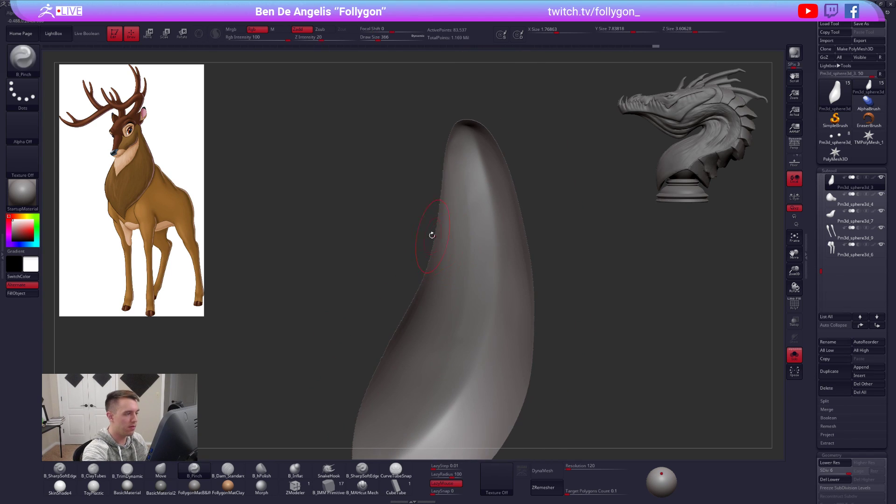
pyautogui.moveTo(393, 268)
pyautogui.keyDown('ctrl'); pyautogui.keyDown('alt'); pyautogui.keyDown('shift'); pyautogui.mouseDown()
pyautogui.moveTo(308, 363)
pyautogui.moveTo(527, 388)
pyautogui.moveTo(513, 369)
pyautogui.mouseUp(); pyautogui.keyUp('shift'); pyautogui.keyUp('alt'); pyautogui.keyUp('ctrl')
pyautogui.moveTo(443, 321)
pyautogui.keyDown('ctrl'); pyautogui.keyDown('alt'); pyautogui.keyDown('shift'); pyautogui.mouseDown()
pyautogui.moveTo(369, 374)
pyautogui.moveTo(542, 373)
pyautogui.mouseUp(); pyautogui.keyUp('shift'); pyautogui.keyUp('alt'); pyautogui.keyUp('ctrl')
pyautogui.moveTo(510, 259)
pyautogui.mouseDown(button='right')
pyautogui.moveTo(521, 301)
pyautogui.moveTo(554, 316)
pyautogui.moveTo(526, 282)
pyautogui.moveTo(528, 312)
pyautogui.moveTo(505, 292)
pyautogui.moveTo(513, 312)
pyautogui.moveTo(496, 259)
pyautogui.moveTo(501, 322)
pyautogui.moveTo(493, 345)
pyautogui.moveTo(485, 304)
pyautogui.moveTo(508, 281)
pyautogui.moveTo(488, 248)
pyautogui.moveTo(496, 274)
pyautogui.moveTo(467, 242)
pyautogui.mouseUp(button='right')
pyautogui.press('w')
pyautogui.moveTo(415, 238)
pyautogui.mouseDown()
pyautogui.moveTo(524, 236)
pyautogui.moveTo(496, 204)
pyautogui.moveTo(498, 226)
pyautogui.mouseUp()
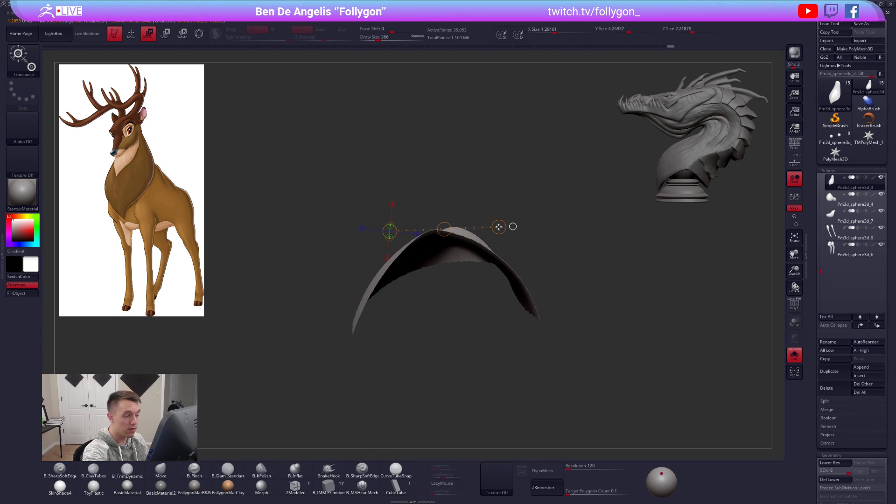
pyautogui.press('q')
pyautogui.moveTo(512, 226); pyautogui.dragTo(558, 296, button='right')
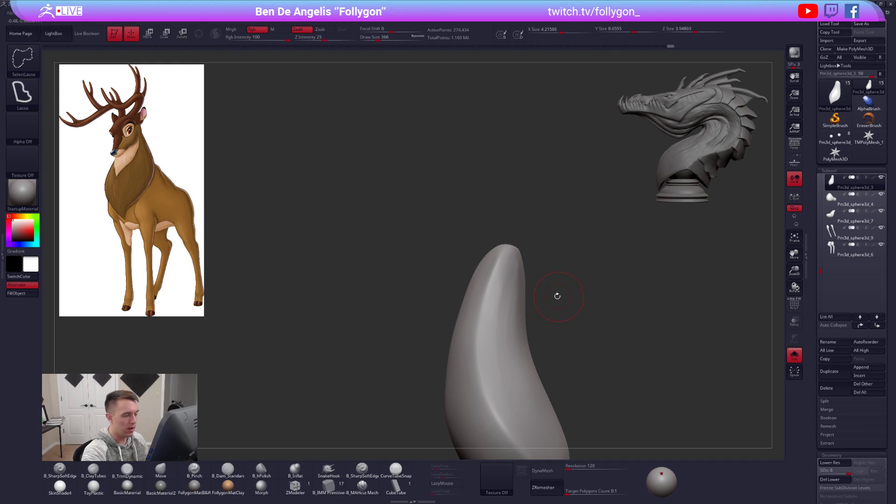
pyautogui.moveTo(513, 335); pyautogui.dragTo(618, 352, button='right')
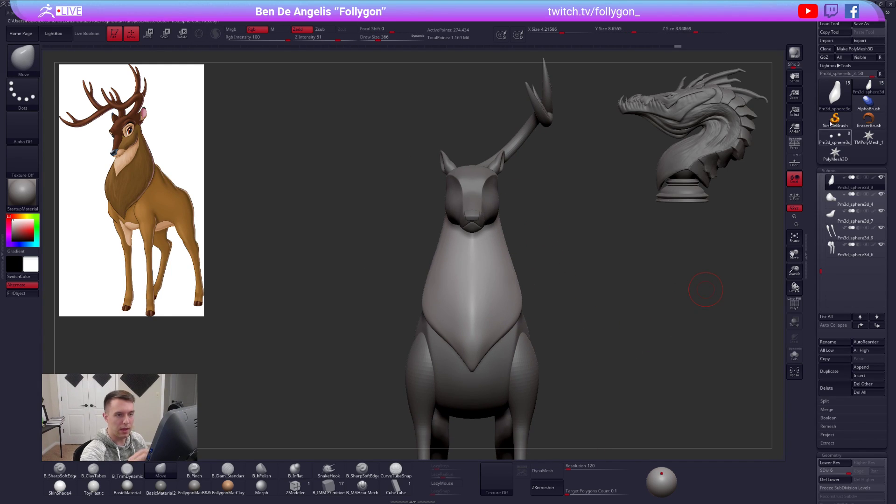
# - Try out a temporary Cube3D converted to a PolyMesh3D, then delete it and return to the stag's neck piece
pyautogui.click(835, 94)
pyautogui.click(542, 220)
pyautogui.moveTo(542, 221); pyautogui.dragTo(512, 232, button='right')
pyautogui.moveTo(517, 257)
pyautogui.keyDown('ctrl'); pyautogui.mouseDown(button='right')
pyautogui.moveTo(517, 289)
pyautogui.moveTo(529, 298)
pyautogui.mouseUp(button='right'); pyautogui.keyUp('ctrl')
pyautogui.keyDown('alt'); pyautogui.moveTo(516, 360); pyautogui.dragTo(518, 290, button='right'); pyautogui.keyUp('alt')
pyautogui.press('w')
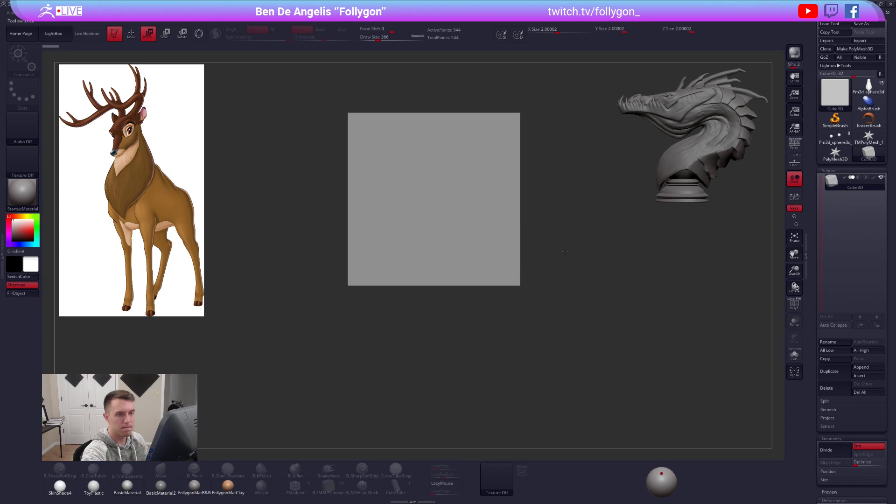
pyautogui.click(854, 49)
pyautogui.moveTo(282, 180); pyautogui.dragTo(296, 54)
pyautogui.moveTo(512, 283); pyautogui.dragTo(579, 212)
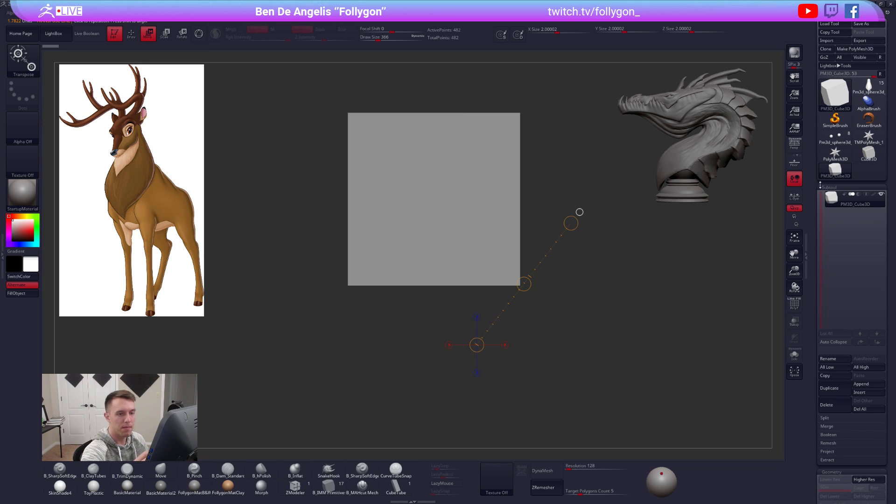
pyautogui.press('q')
pyautogui.click(835, 404)
pyautogui.click(771, 420)
pyautogui.click(875, 89)
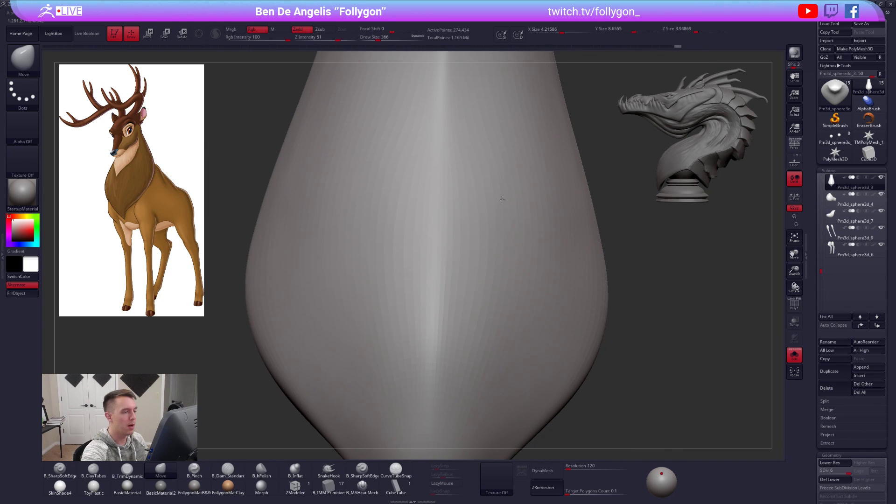
# - Flatten the neck's side surface from the upper end down to the chest with B_TrimDynamic strokes at brush size 465
pyautogui.moveTo(502, 199)
pyautogui.keyDown('ctrl'); pyautogui.mouseDown(button='right')
pyautogui.moveTo(470, 180)
pyautogui.moveTo(510, 241)
pyautogui.moveTo(469, 234)
pyautogui.mouseUp(button='right'); pyautogui.keyUp('ctrl')
pyautogui.press('3')
pyautogui.press('s')
pyautogui.click(487, 175)
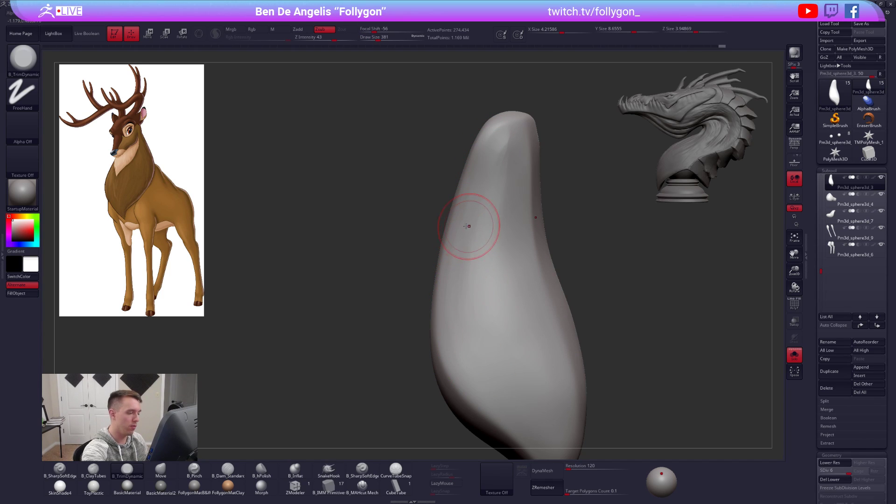
pyautogui.press('s')
pyautogui.click(482, 314)
pyautogui.moveTo(484, 234); pyautogui.dragTo(496, 160)
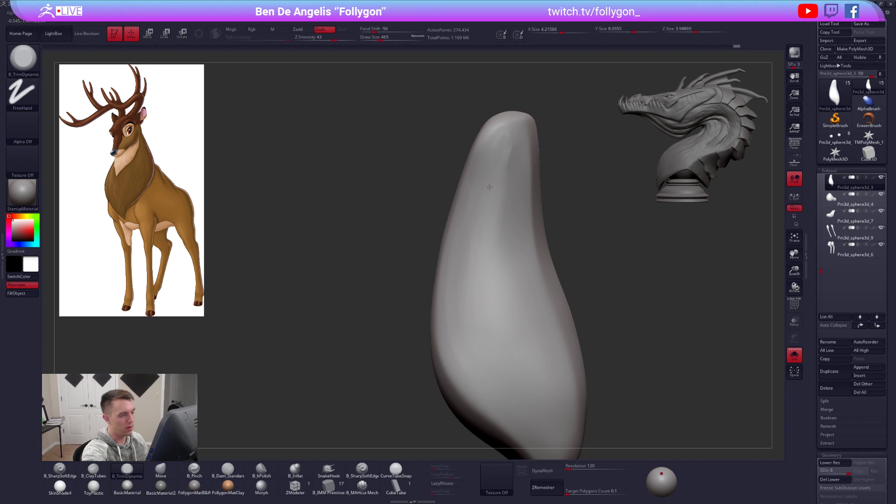
pyautogui.moveTo(499, 149); pyautogui.dragTo(484, 224)
pyautogui.moveTo(473, 259); pyautogui.dragTo(478, 355)
pyautogui.moveTo(480, 259); pyautogui.dragTo(470, 345)
pyautogui.moveTo(485, 237); pyautogui.dragTo(476, 257)
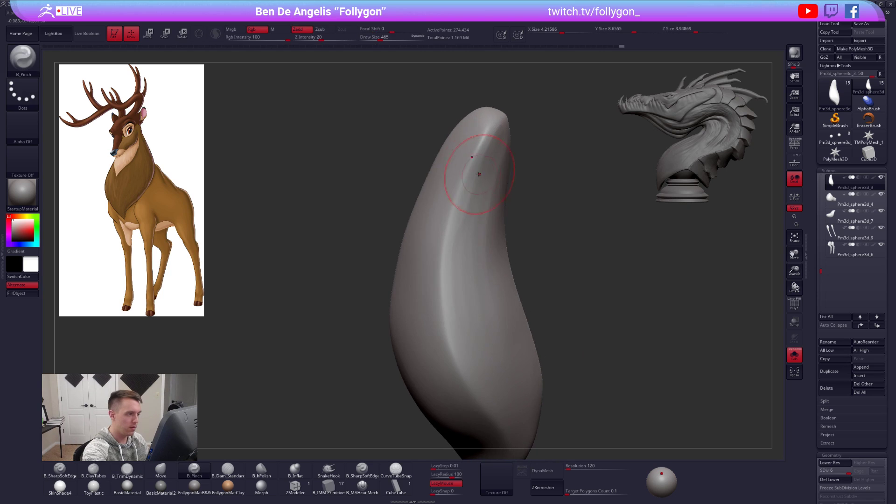
# - Sharpen the neck's long side ridge with the B_Pinch brush at size 239 and check it on the full stag
pyautogui.press('space')
pyautogui.moveTo(481, 187); pyautogui.dragTo(473, 187)
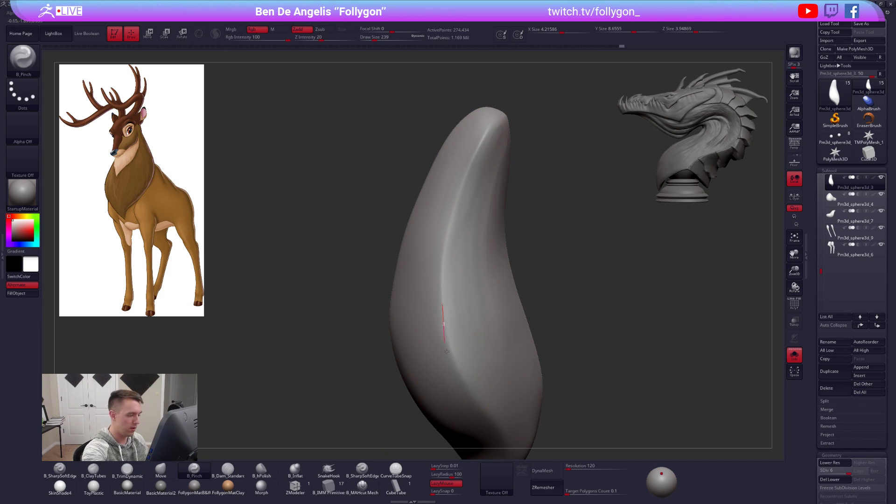
pyautogui.press('space')
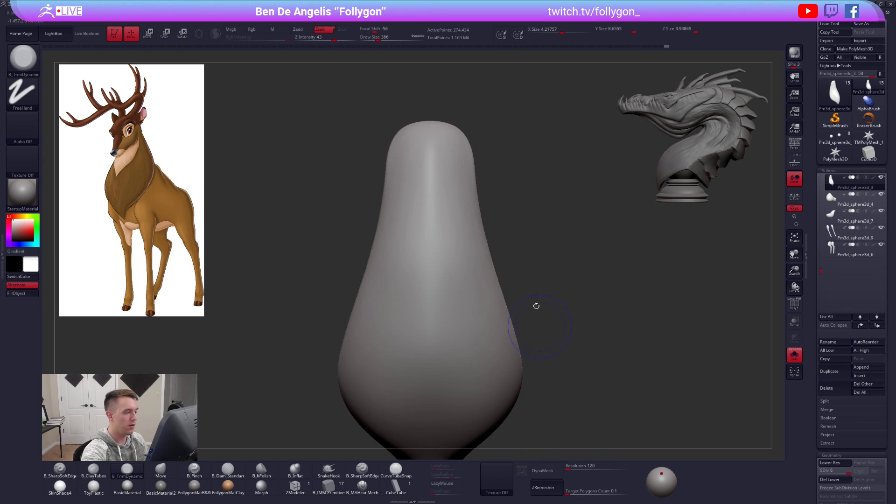
pyautogui.moveTo(550, 261); pyautogui.dragTo(587, 256)
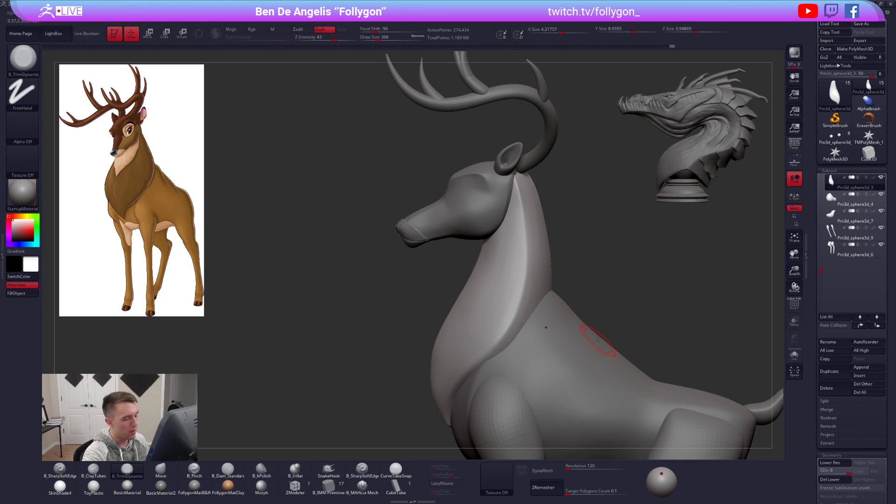
pyautogui.moveTo(598, 339); pyautogui.dragTo(621, 340)
pyautogui.hotkey('ctrl', 'shift', 's')
# - Isolate the neck and flatten its front side plane with long B_TrimDynamic strokes at a larger brush size
pyautogui.keyDown('ctrl'); pyautogui.moveTo(542, 282); pyautogui.dragTo(546, 254, button='right'); pyautogui.keyUp('ctrl')
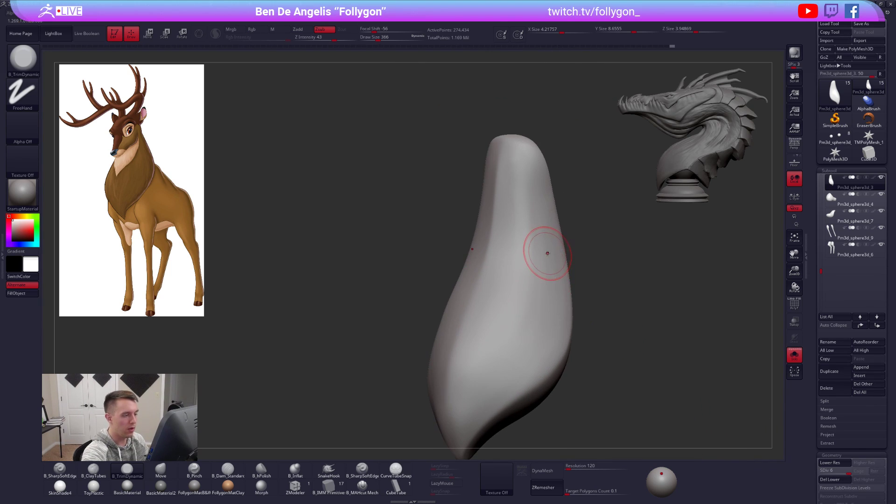
pyautogui.press('s')
pyautogui.moveTo(546, 254); pyautogui.dragTo(550, 253)
pyautogui.press(']')
pyautogui.moveTo(528, 173); pyautogui.dragTo(521, 308)
pyautogui.moveTo(530, 196); pyautogui.dragTo(522, 327)
pyautogui.moveTo(533, 223); pyautogui.dragTo(514, 308)
pyautogui.moveTo(530, 195); pyautogui.dragTo(513, 299)
pyautogui.press('space')
pyautogui.moveTo(532, 250); pyautogui.dragTo(525, 251)
pyautogui.moveTo(522, 178); pyautogui.dragTo(518, 296)
pyautogui.press('space')
pyautogui.click(525, 250)
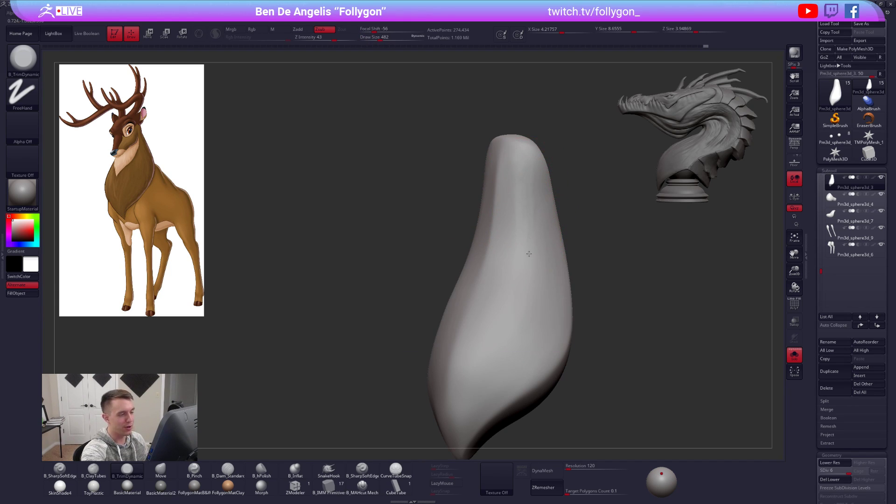
# - Smooth the flattened upper neck plane and check it on the full stag from the front
pyautogui.press('shift')
pyautogui.keyDown('shift'); pyautogui.moveTo(523, 173); pyautogui.dragTo(520, 226); pyautogui.keyUp('shift')
pyautogui.keyDown('shift'); pyautogui.moveTo(602, 280); pyautogui.dragTo(640, 284); pyautogui.keyUp('shift')
pyautogui.moveTo(607, 373)
pyautogui.keyDown('alt'); pyautogui.mouseDown()
pyautogui.moveTo(600, 330)
pyautogui.moveTo(566, 318)
pyautogui.mouseUp(); pyautogui.keyUp('alt')
pyautogui.click(600, 330)
pyautogui.press('shift')
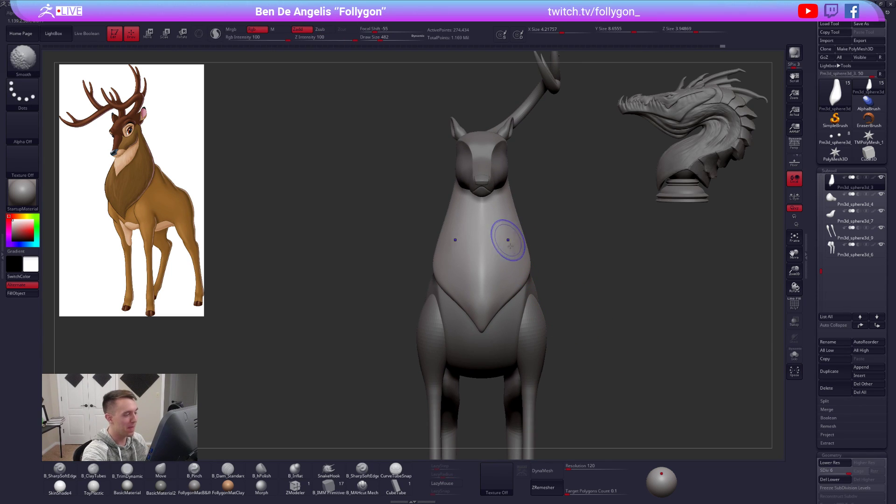
pyautogui.press('alt')
pyautogui.moveTo(611, 343); pyautogui.dragTo(555, 286)
# - Sharpen the neck's lower ridge toward the chest tip with the B_Pinch brush at size 366
pyautogui.moveTo(576, 309)
pyautogui.keyDown('alt'); pyautogui.mouseDown(button='right')
pyautogui.moveTo(541, 272)
pyautogui.moveTo(489, 241)
pyautogui.mouseUp(button='right'); pyautogui.keyUp('alt')
pyautogui.hotkey('shift', 's')
pyautogui.press('b')
pyautogui.press('p')
pyautogui.press('i')
pyautogui.press('s')
pyautogui.moveTo(500, 225); pyautogui.dragTo(488, 226)
pyautogui.moveTo(498, 215); pyautogui.dragTo(499, 225, button='right')
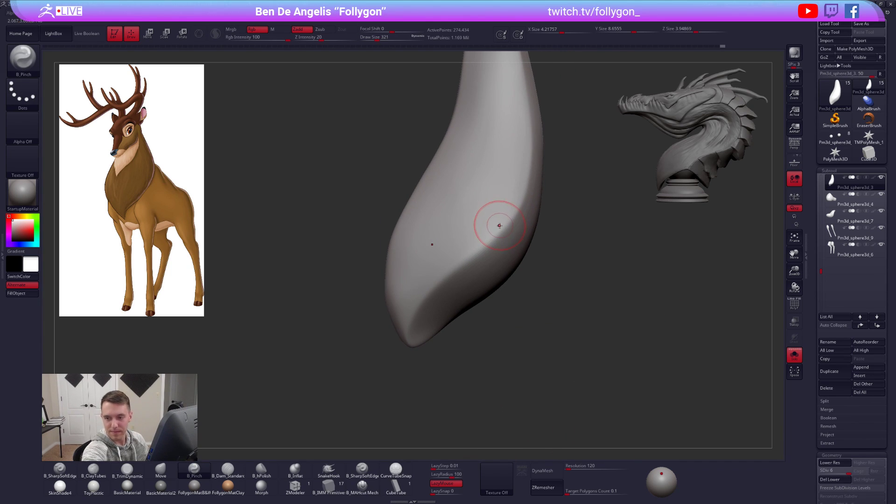
pyautogui.press('space')
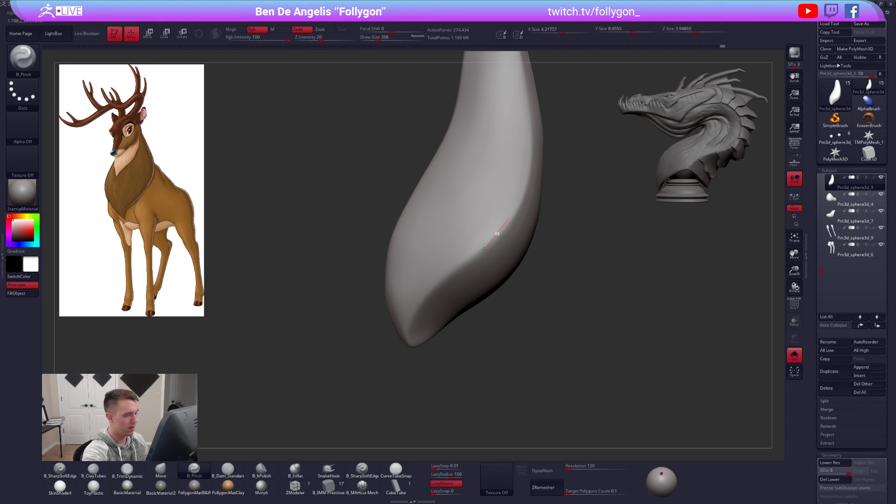
pyautogui.moveTo(410, 371); pyautogui.dragTo(519, 181, button='right')
# - Touch up the neck with the B_TrimDynamic brush at size 430 and review it on the full stag
pyautogui.press('space')
pyautogui.press('b')
pyautogui.press('t')
pyautogui.press('d')
pyautogui.moveTo(527, 252)
pyautogui.mouseDown(button='right')
pyautogui.moveTo(566, 273)
pyautogui.moveTo(553, 303)
pyautogui.mouseUp(button='right')
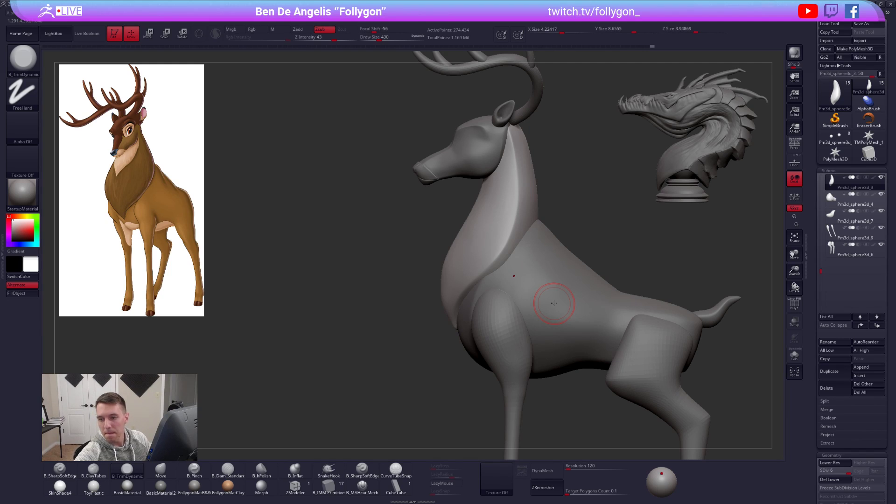
pyautogui.keyDown('ctrl'); pyautogui.moveTo(544, 253); pyautogui.dragTo(609, 337, button='right'); pyautogui.keyUp('ctrl')
# - Isolate the torso piece and lower it to subdivision level 1
pyautogui.keyDown('alt'); pyautogui.click(551, 260); pyautogui.keyUp('alt')
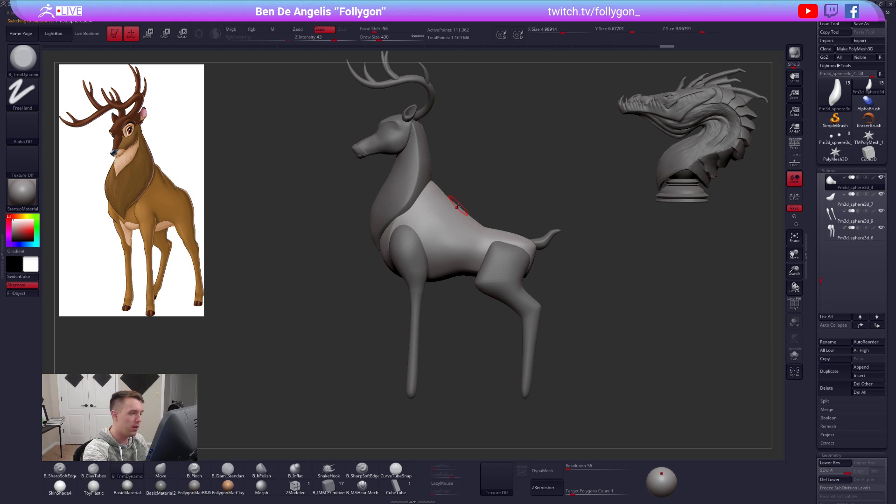
pyautogui.hotkey('alt', 's')
pyautogui.press('f')
pyautogui.hotkey('shift', 'd')
pyautogui.hotkey('shift', 'd')
pyautogui.hotkey('shift', 'd')
pyautogui.press('space')
pyautogui.click(493, 242)
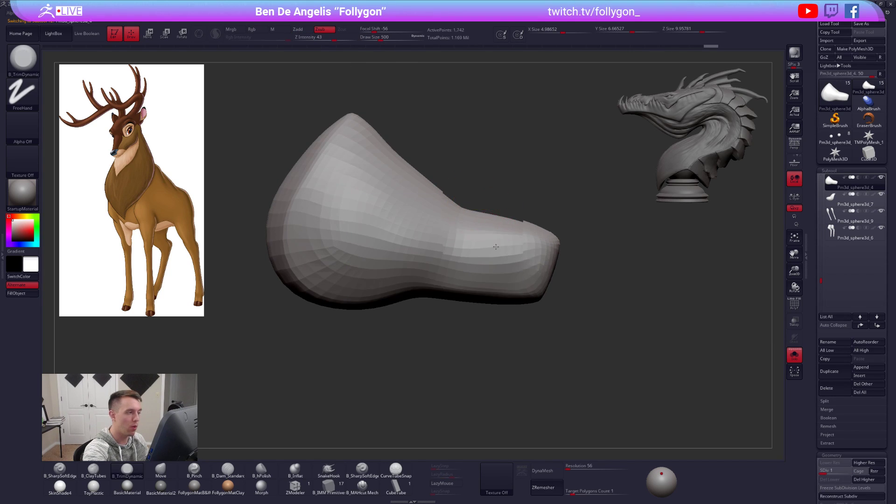
# - Bring back the full stag, choose the Move brush and check the slope of the back with a Transpose line
pyautogui.keyDown('alt'); pyautogui.moveTo(493, 242); pyautogui.dragTo(523, 326, button='right'); pyautogui.keyUp('alt')
pyautogui.hotkey('alt', 's')
pyautogui.press('b')
pyautogui.press('m')
pyautogui.press('v')
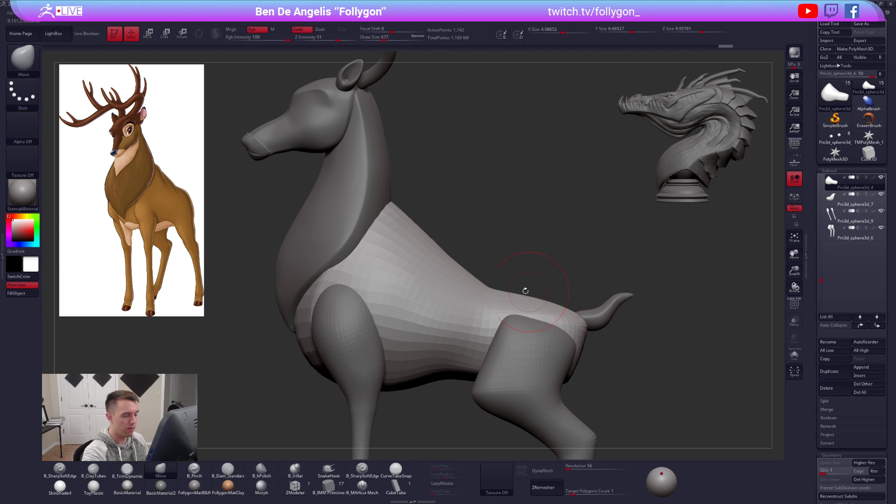
pyautogui.press('w')
pyautogui.moveTo(489, 288); pyautogui.dragTo(545, 152)
pyautogui.press('q')
# - Reshape the torso's chest with a very large Move brush and raise the torso to subdivision level 2
pyautogui.keyDown('ctrl'); pyautogui.moveTo(535, 301); pyautogui.dragTo(534, 270, button='right'); pyautogui.keyUp('ctrl')
pyautogui.press('space')
pyautogui.moveTo(530, 269); pyautogui.dragTo(533, 269)
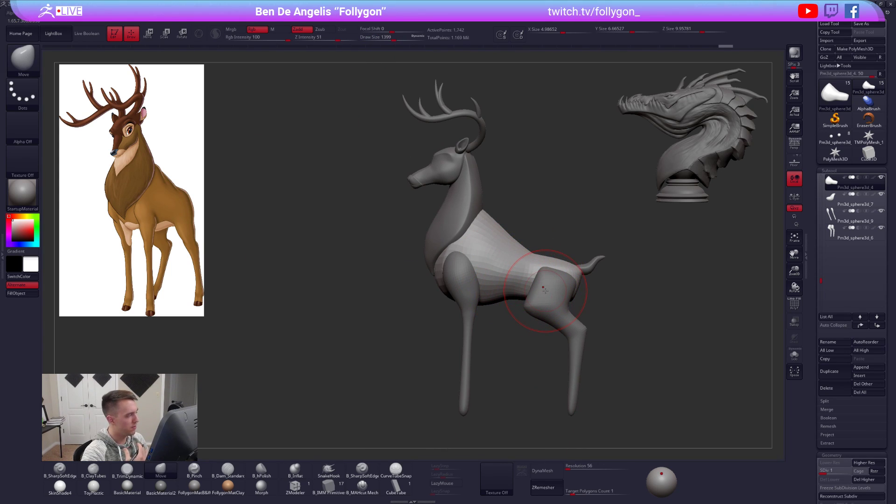
pyautogui.moveTo(485, 284); pyautogui.dragTo(450, 279, button='right')
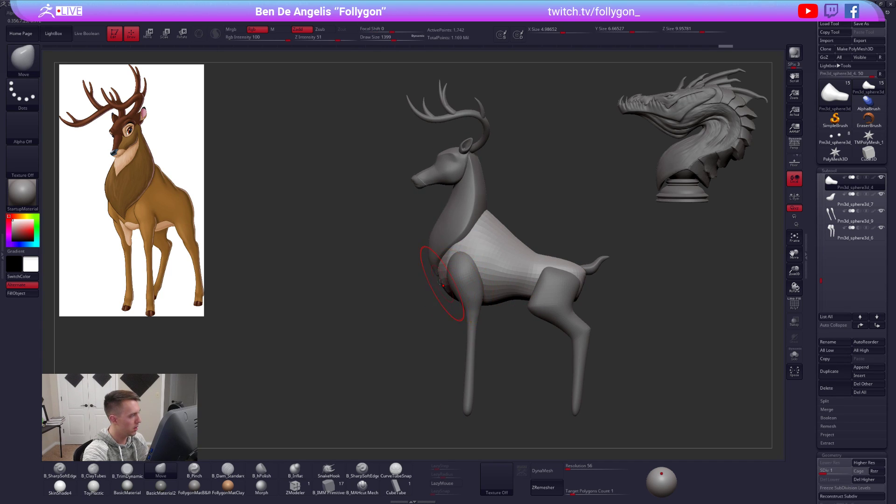
pyautogui.hotkey('alt', 's')
pyautogui.press('space')
pyautogui.moveTo(458, 286); pyautogui.dragTo(460, 300)
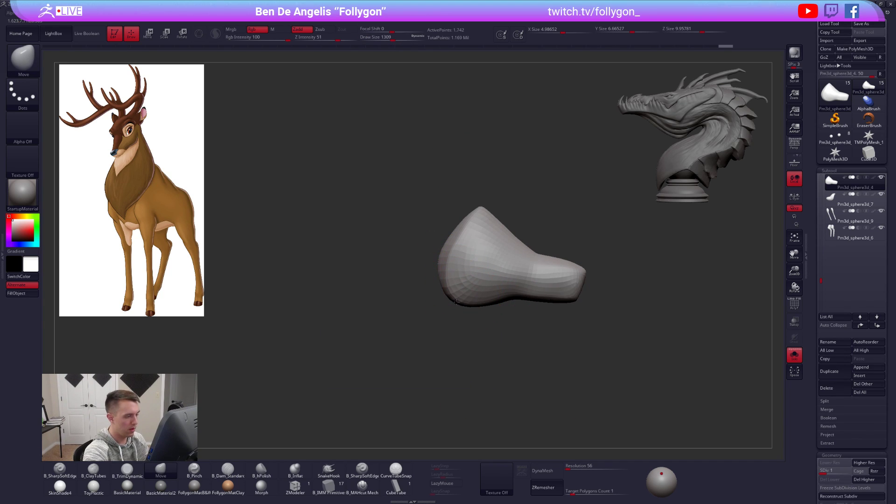
pyautogui.hotkey('alt', 's')
pyautogui.moveTo(470, 295); pyautogui.dragTo(457, 284, button='right')
pyautogui.hotkey('ctrl', 'd')
pyautogui.moveTo(457, 284); pyautogui.dragTo(453, 283)
pyautogui.moveTo(455, 284)
pyautogui.mouseDown(button='right')
pyautogui.moveTo(469, 283)
pyautogui.moveTo(453, 289)
pyautogui.moveTo(459, 274)
pyautogui.moveTo(467, 299)
pyautogui.moveTo(486, 302)
pyautogui.moveTo(463, 307)
pyautogui.moveTo(494, 301)
pyautogui.moveTo(574, 317)
pyautogui.moveTo(561, 330)
pyautogui.moveTo(530, 308)
pyautogui.moveTo(539, 257)
pyautogui.moveTo(541, 293)
pyautogui.mouseUp(button='right')
# - Compare the torso alone and within the stag while smoothing it, then raise it to subdivision level 4
pyautogui.hotkey('alt', 's')
pyautogui.press('shift')
pyautogui.hotkey('alt', 's')
pyautogui.hotkey('alt', 's')
pyautogui.hotkey('alt', 's')
pyautogui.hotkey('alt', 's')
pyautogui.press('shift')
pyautogui.hotkey('alt', 's')
pyautogui.press('shift')
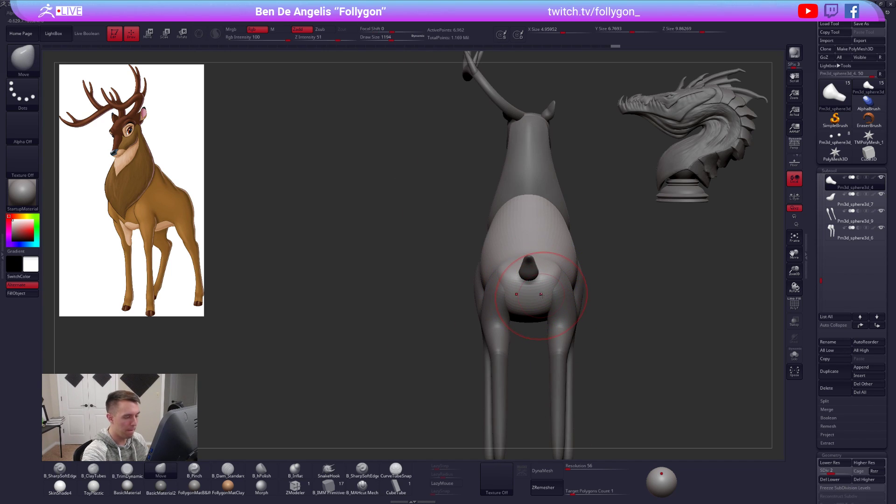
pyautogui.press('space')
pyautogui.press('d')
pyautogui.press('d')
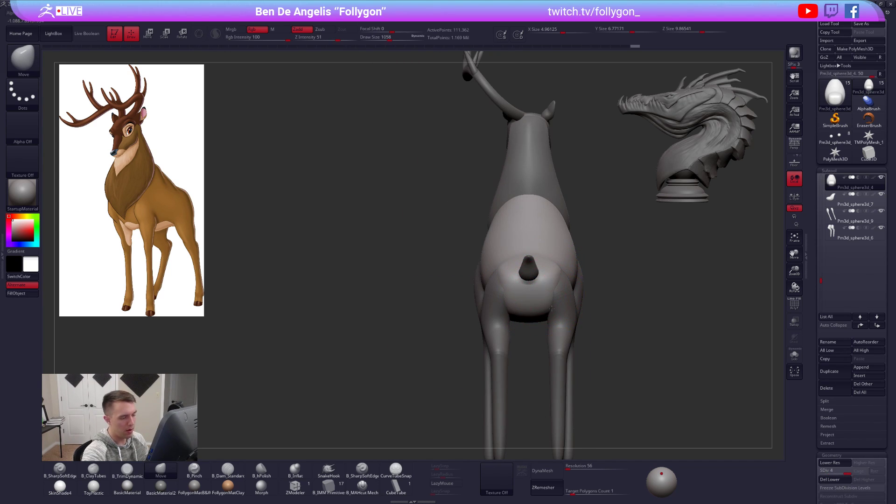
# - Select the hind leg piece and divide it to subdivision level 2
pyautogui.moveTo(550, 308)
pyautogui.mouseDown(button='right')
pyautogui.moveTo(527, 305)
pyautogui.moveTo(529, 289)
pyautogui.mouseUp(button='right')
pyautogui.keyDown('alt'); pyautogui.click(527, 286); pyautogui.keyUp('alt')
pyautogui.press('space')
pyautogui.press('space')
pyautogui.press('shift')
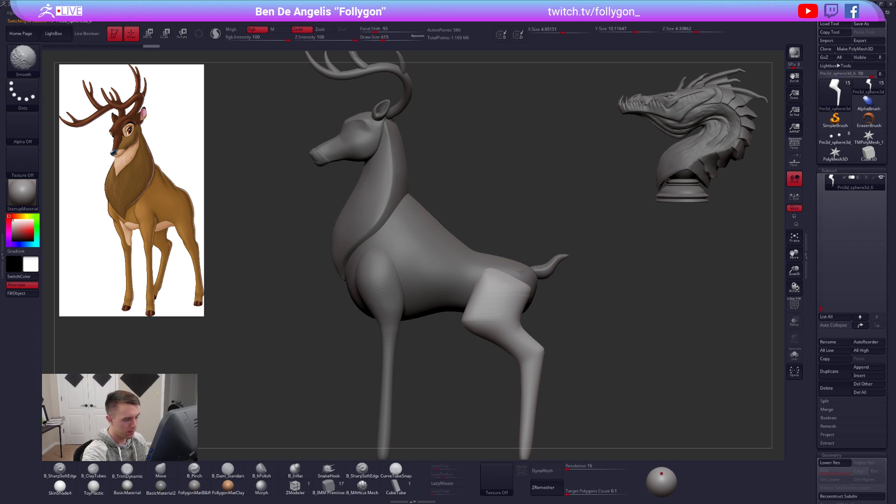
pyautogui.hotkey('ctrl', 'd')
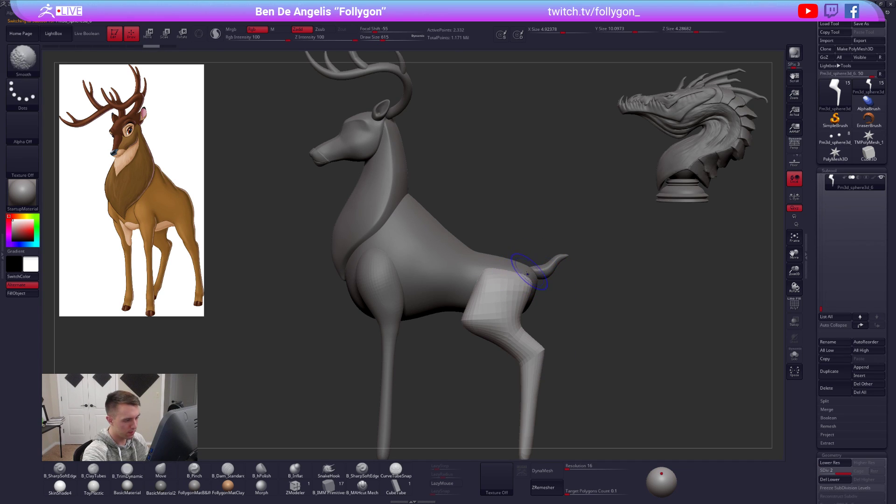
pyautogui.press('space')
pyautogui.moveTo(455, 286); pyautogui.dragTo(504, 286)
pyautogui.moveTo(504, 286); pyautogui.dragTo(632, 375, button='right')
# - Duplicate the front leg piece, then isolate the copy at its lowest subdivision level
pyautogui.keyDown('alt'); pyautogui.click(450, 266); pyautogui.keyUp('alt')
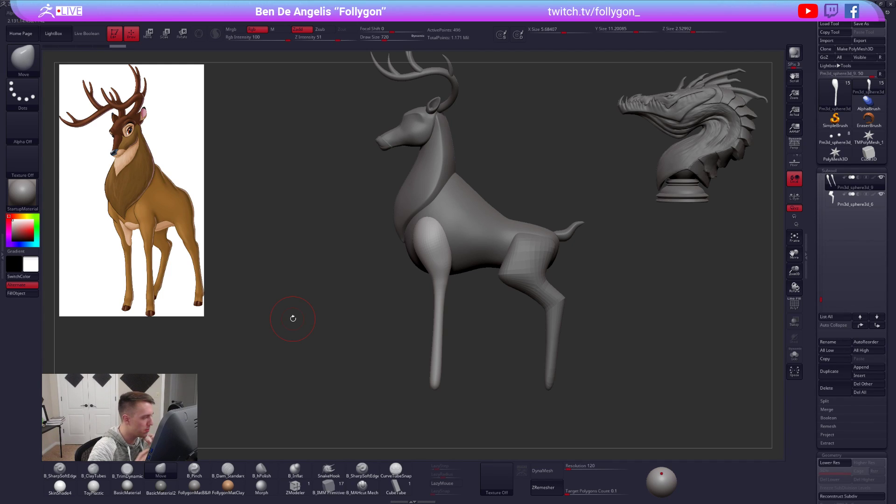
pyautogui.click(829, 371)
pyautogui.moveTo(813, 369)
pyautogui.mouseDown()
pyautogui.moveTo(815, 329)
pyautogui.moveTo(813, 378)
pyautogui.mouseUp()
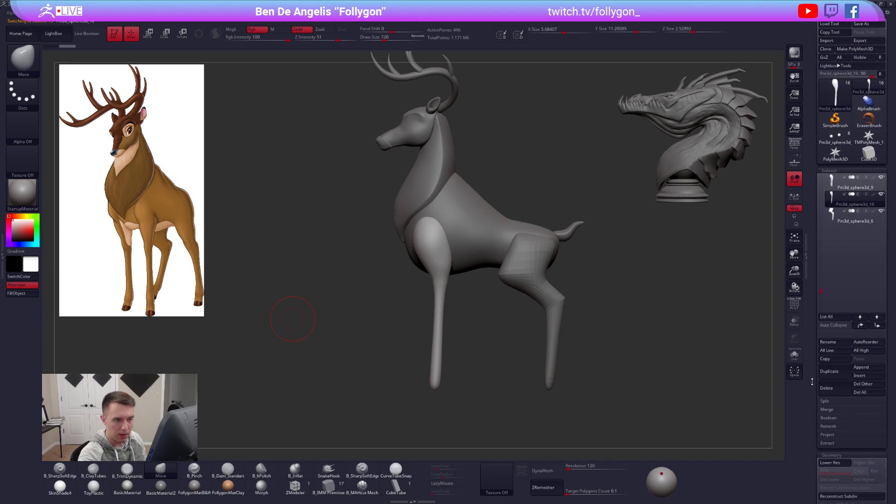
pyautogui.hotkey('alt', 's')
pyautogui.keyDown('alt'); pyautogui.moveTo(464, 364); pyautogui.dragTo(526, 269); pyautogui.keyUp('alt')
pyautogui.hotkey('shift', 'd')
pyautogui.hotkey('shift', 'd')
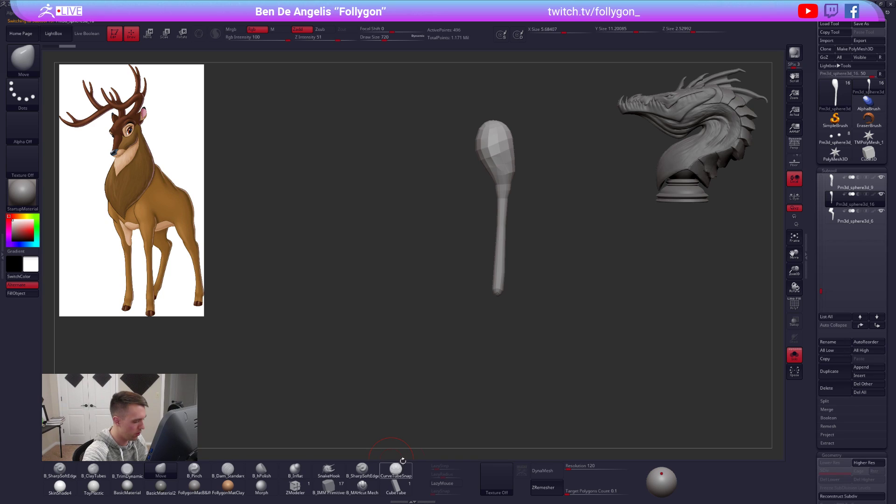
# - Insert a cube at the foot of the duplicated front legs with the B_IMM Primitive brush and turn on the polygon wireframe
pyautogui.press('m')
pyautogui.click(665, 262)
pyautogui.moveTo(497, 286); pyautogui.dragTo(486, 384)
pyautogui.hotkey('shift', 'f')
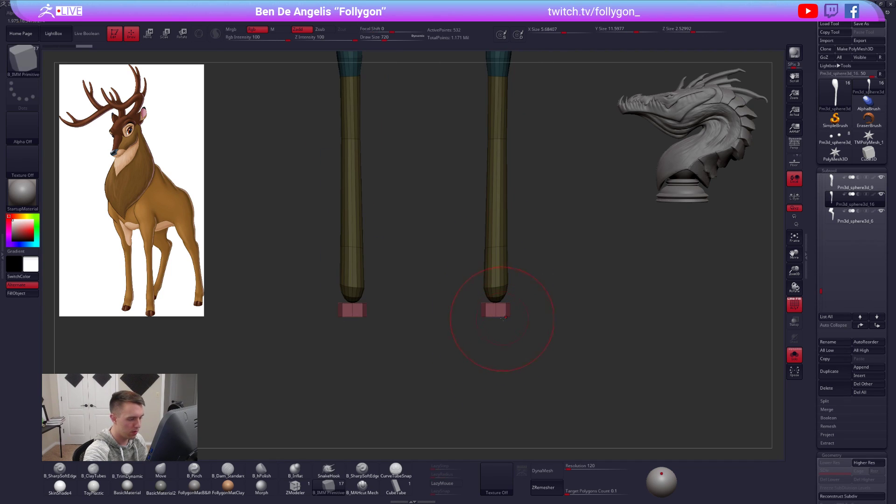
# - Give the inserted hoof blocks their own polygroup and keep only them, removing the duplicated leg geometry from that piece
pyautogui.keyDown('ctrl'); pyautogui.click(524, 301); pyautogui.keyUp('ctrl')
pyautogui.hotkey('ctrl', 'w')
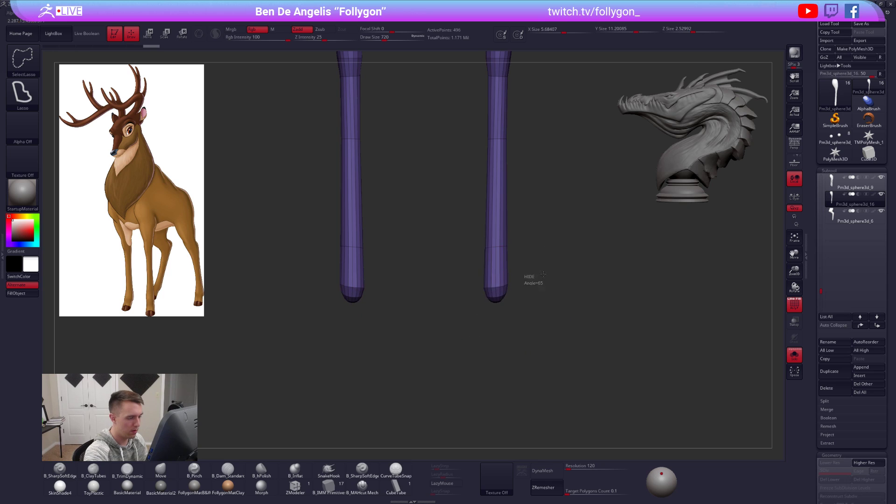
pyautogui.keyDown('ctrl'); pyautogui.keyDown('shift'); pyautogui.click(498, 305); pyautogui.keyUp('shift'); pyautogui.keyUp('ctrl')
pyautogui.hotkey('shift', 'f')
pyautogui.hotkey('alt', 's')
pyautogui.keyDown('shift'); pyautogui.moveTo(530, 308); pyautogui.dragTo(508, 322, button='right'); pyautogui.keyUp('shift')
pyautogui.press('w')
pyautogui.moveTo(508, 318)
pyautogui.mouseDown()
pyautogui.moveTo(507, 380)
pyautogui.moveTo(508, 342)
pyautogui.mouseUp()
pyautogui.moveTo(507, 275); pyautogui.dragTo(589, 275)
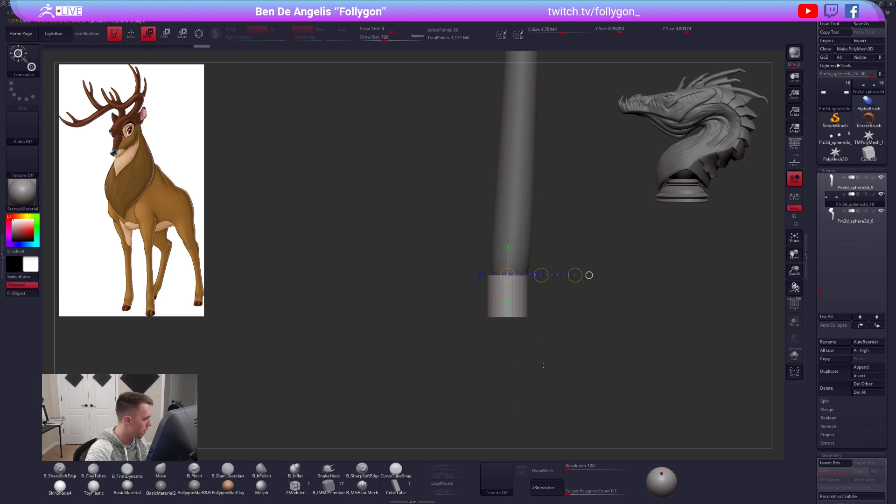
pyautogui.hotkey('ctrl', 'z')
pyautogui.hotkey('ctrl', 'z')
pyautogui.press('q')
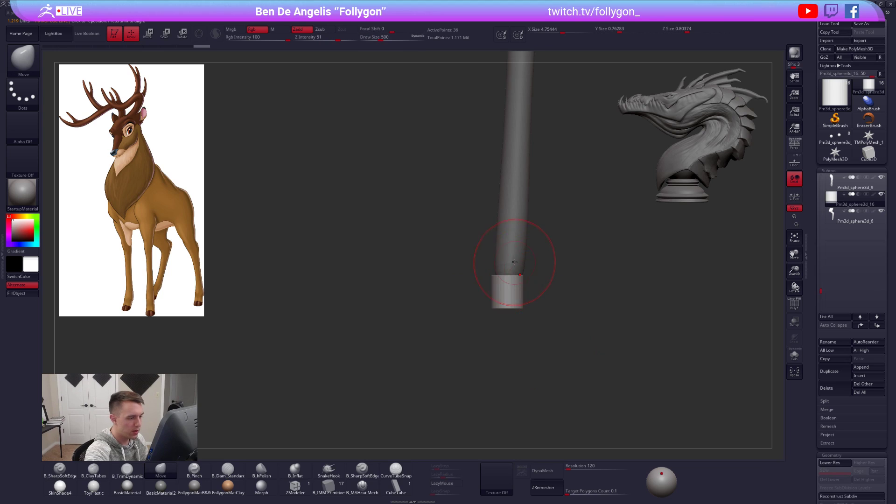
# - Compare the front leg and its hoof block with the hind leg, ending with the hind leg piece selected
pyautogui.keyDown('alt'); pyautogui.click(515, 263); pyautogui.keyUp('alt')
pyautogui.moveTo(506, 242); pyautogui.dragTo(513, 335, button='right')
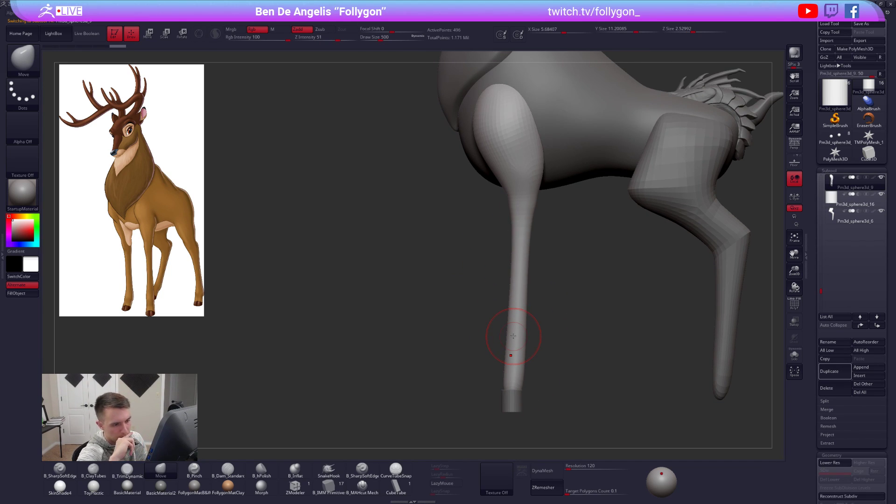
pyautogui.moveTo(513, 336)
pyautogui.mouseDown(button='right')
pyautogui.moveTo(641, 233)
pyautogui.moveTo(673, 228)
pyautogui.mouseUp(button='right')
pyautogui.press('space')
pyautogui.keyDown('alt'); pyautogui.click(685, 222); pyautogui.keyUp('alt')
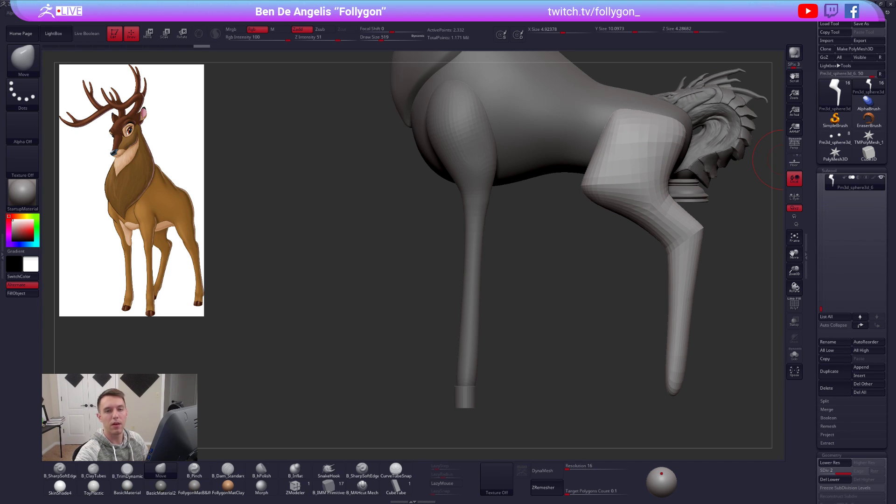
# - Bring the Photos window with the stag pose sheet into view and examine the legs and hooves up close
pyautogui.moveTo(895, 75); pyautogui.dragTo(615, 118)
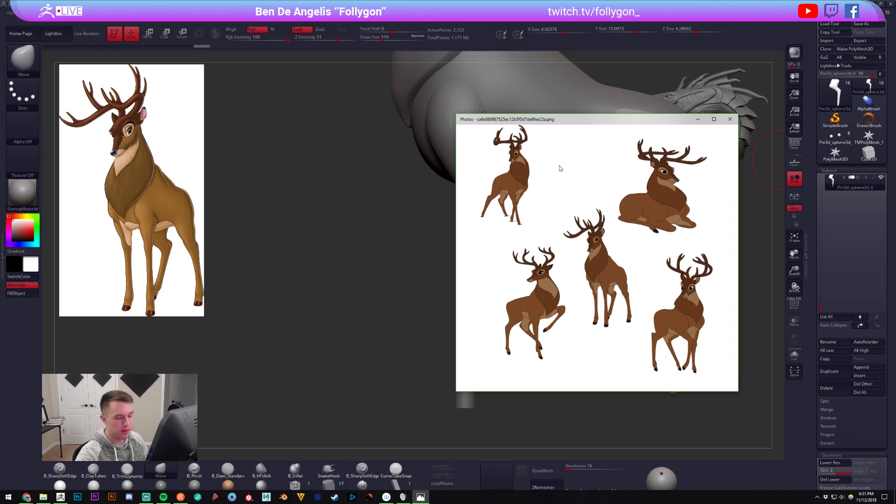
pyautogui.scroll(5, 693, 345)
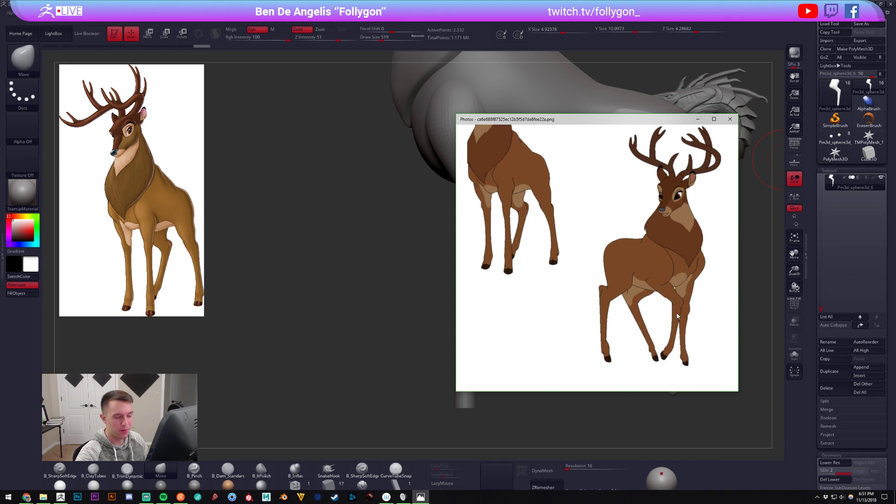
pyautogui.scroll(-5, 659, 305)
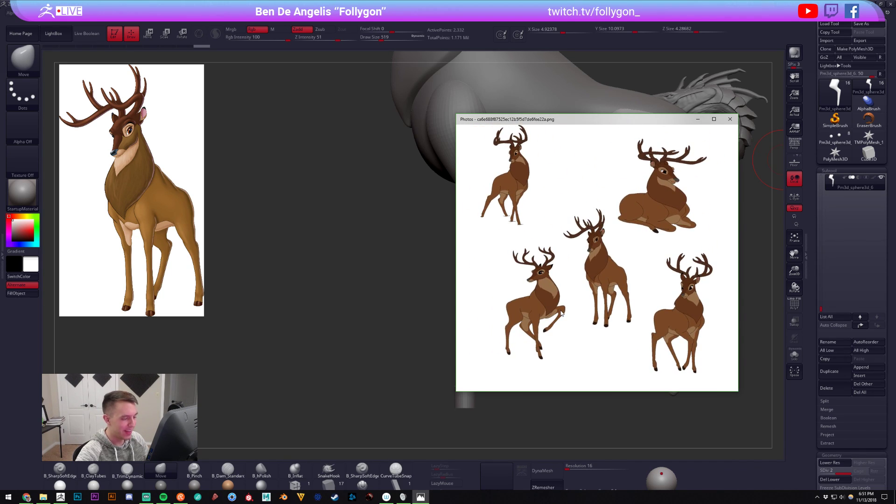
pyautogui.scroll(4, 561, 314)
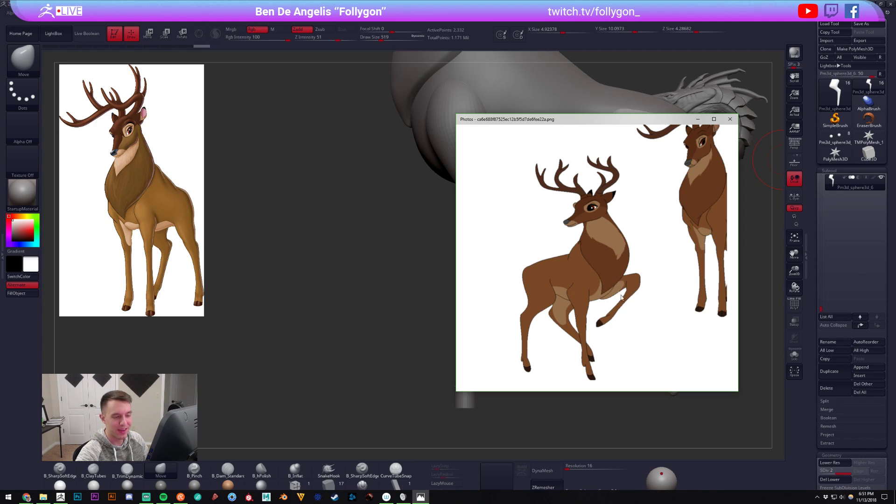
pyautogui.scroll(-4, 620, 297)
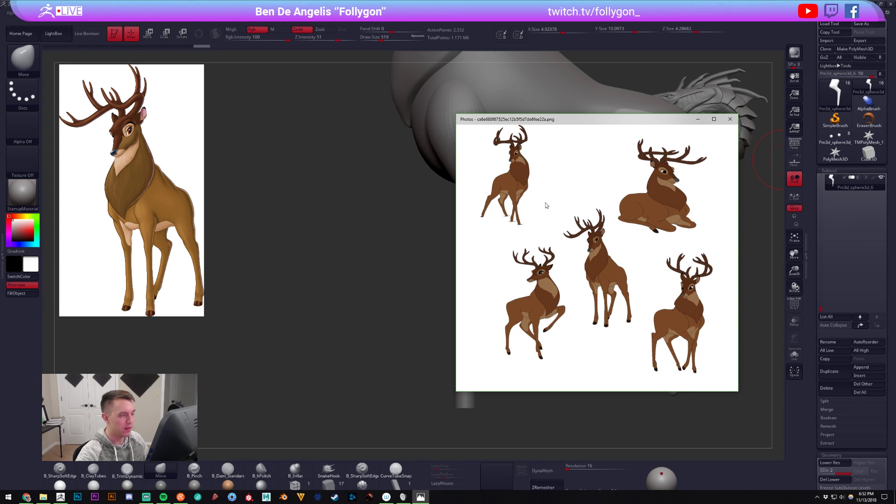
pyautogui.scroll(3, 518, 206)
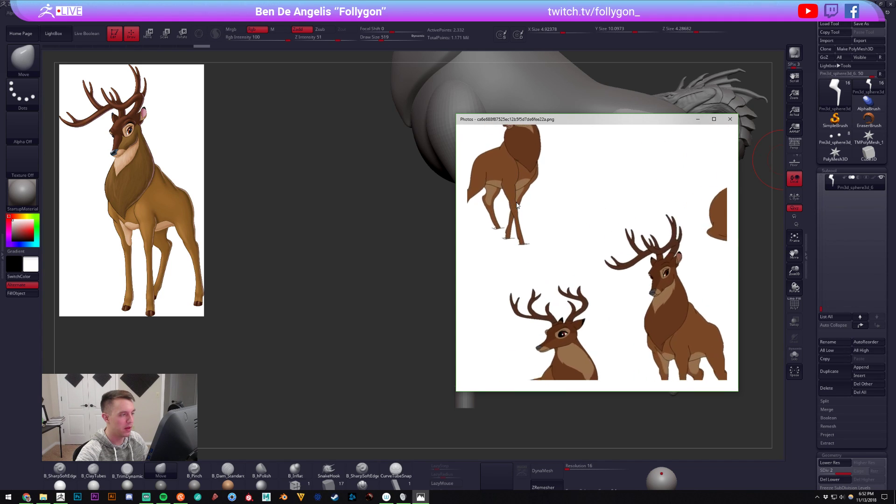
pyautogui.scroll(-3, 510, 236)
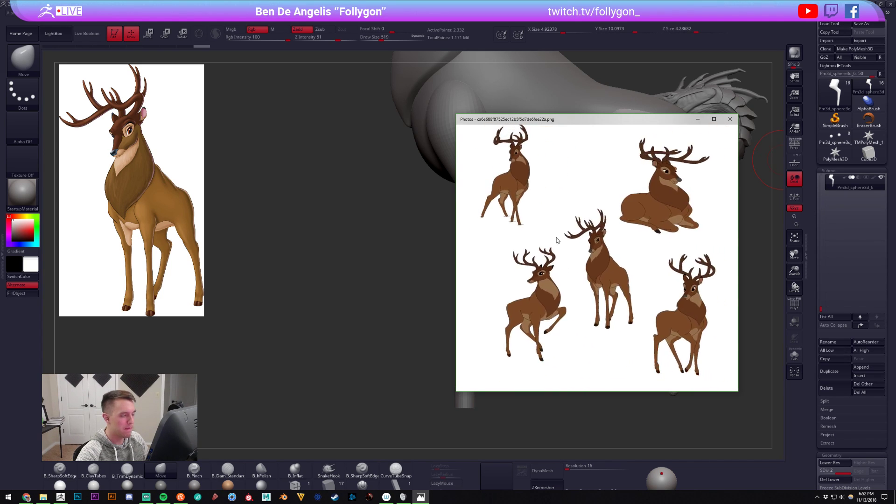
# - Browse the other stag reference images, return to the pose sheet and move the Photos window aside
pyautogui.press('Right')
pyautogui.press('Right')
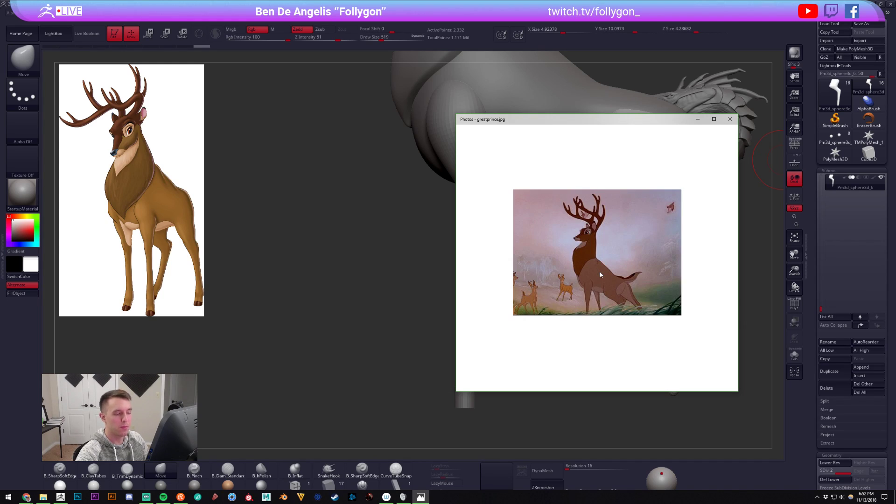
pyautogui.press('Right')
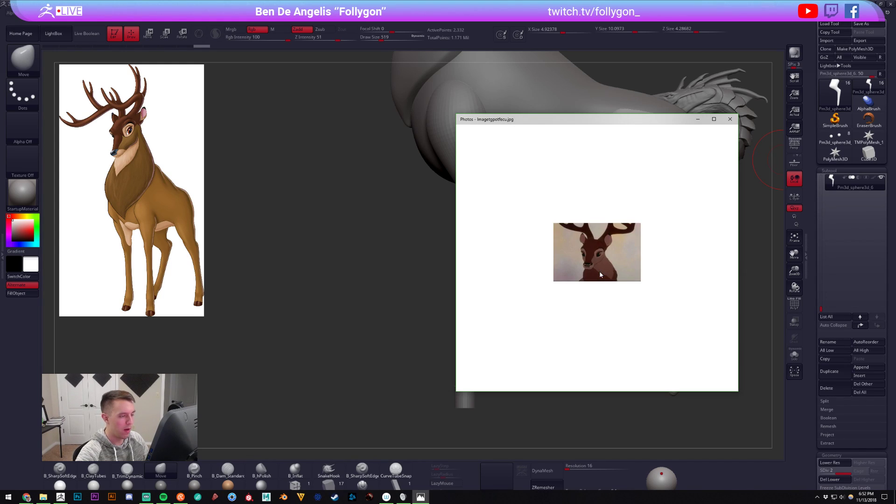
pyautogui.press('Left')
pyautogui.press('Left')
pyautogui.press('Left')
pyautogui.press('Left')
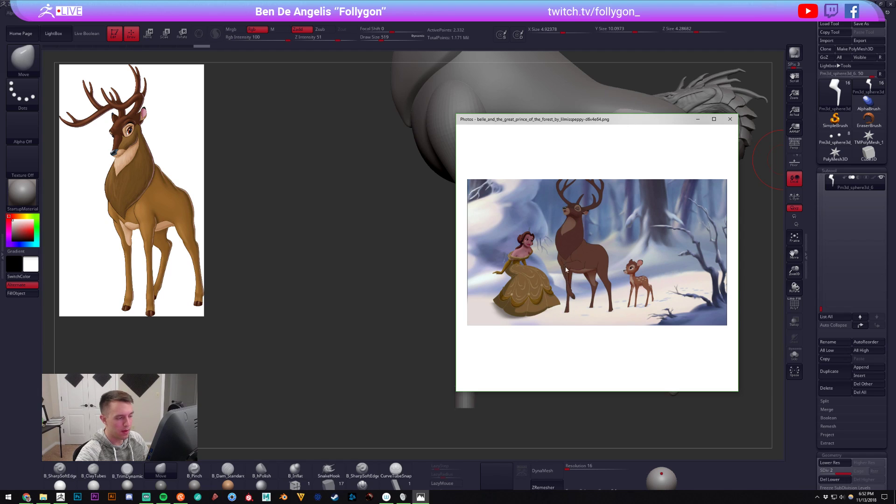
pyautogui.press('Right')
pyautogui.press('Right')
pyautogui.press('Right')
pyautogui.press('Left')
pyautogui.press('Left')
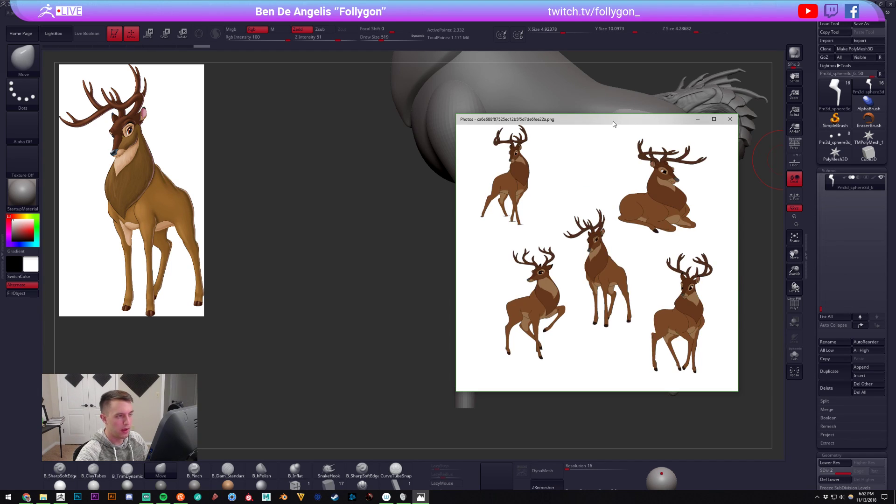
pyautogui.moveTo(614, 124); pyautogui.dragTo(895, 124)
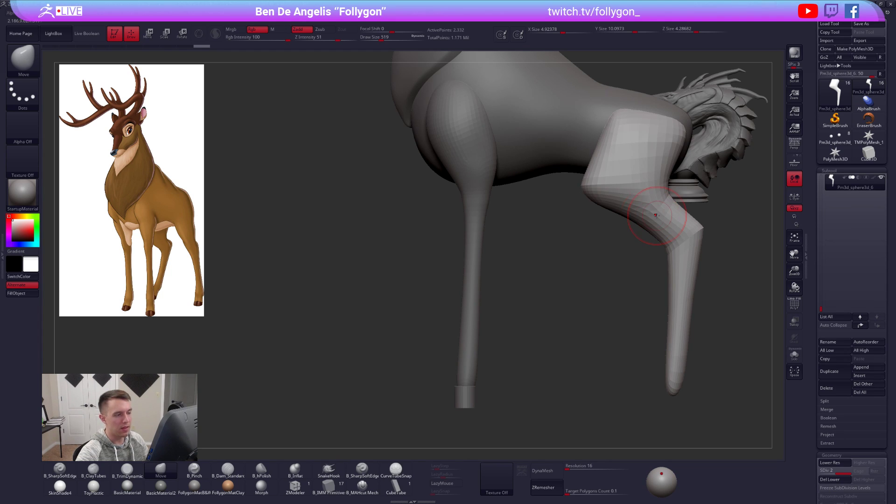
# - Select the front leg piece and set the Draw Size to 381
pyautogui.keyDown('alt'); pyautogui.moveTo(555, 214); pyautogui.dragTo(523, 213); pyautogui.keyUp('alt')
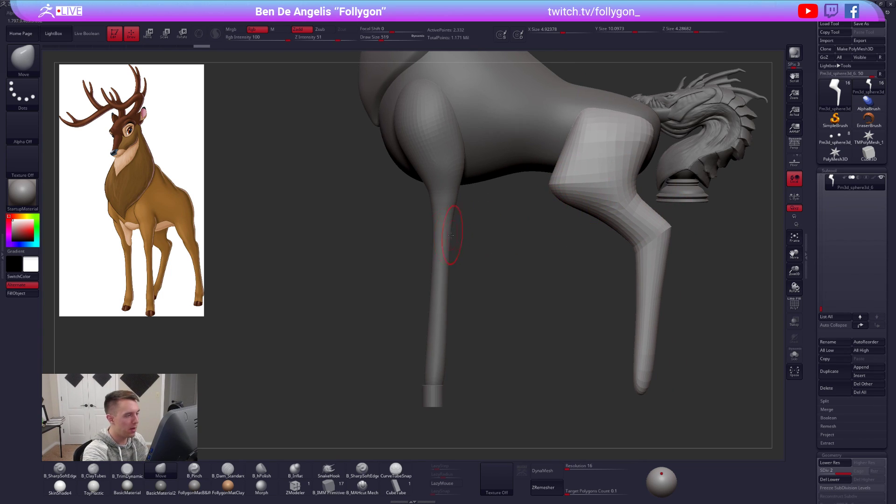
pyautogui.keyDown('alt'); pyautogui.click(447, 253); pyautogui.keyUp('alt')
pyautogui.keyDown('alt'); pyautogui.moveTo(456, 250); pyautogui.dragTo(531, 285); pyautogui.keyUp('alt')
pyautogui.press('space')
pyautogui.moveTo(525, 238); pyautogui.dragTo(519, 238)
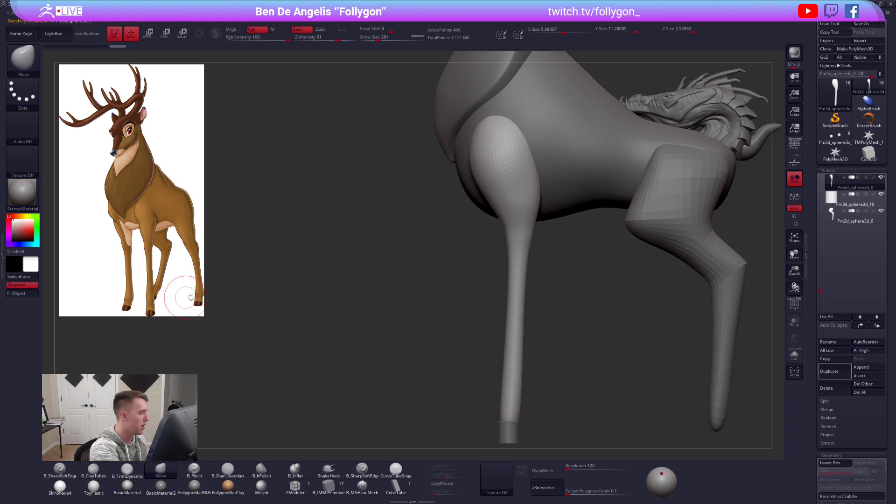
# - Gauge the front leg's joint position on the reference stag with Transpose lines drawn over the image
pyautogui.press('ctrl')
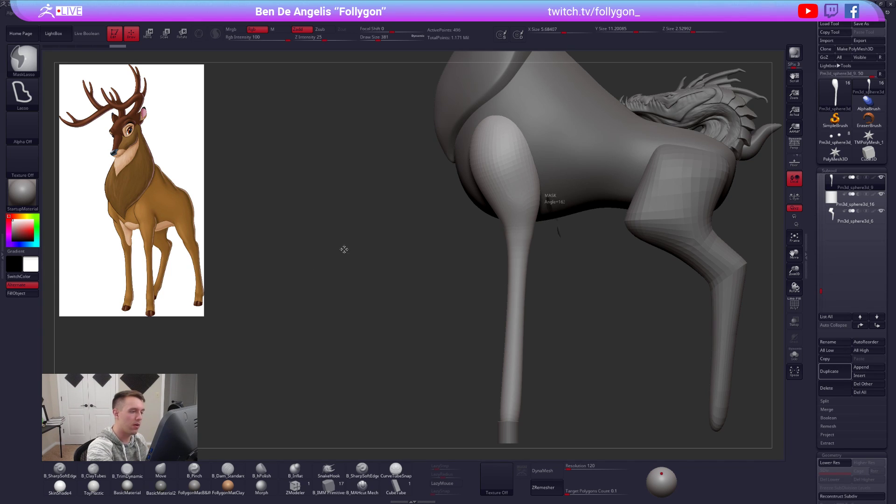
pyautogui.moveTo(346, 98)
pyautogui.keyDown('ctrl'); pyautogui.mouseDown()
pyautogui.moveTo(321, 171)
pyautogui.moveTo(327, 294)
pyautogui.moveTo(368, 323)
pyautogui.moveTo(343, 326)
pyautogui.moveTo(456, 306)
pyautogui.moveTo(440, 315)
pyautogui.mouseUp(); pyautogui.keyUp('ctrl')
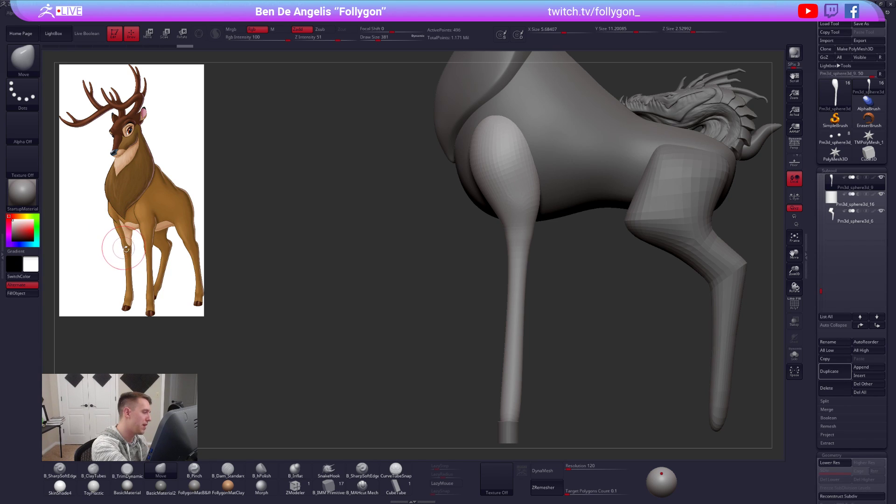
pyautogui.press('w')
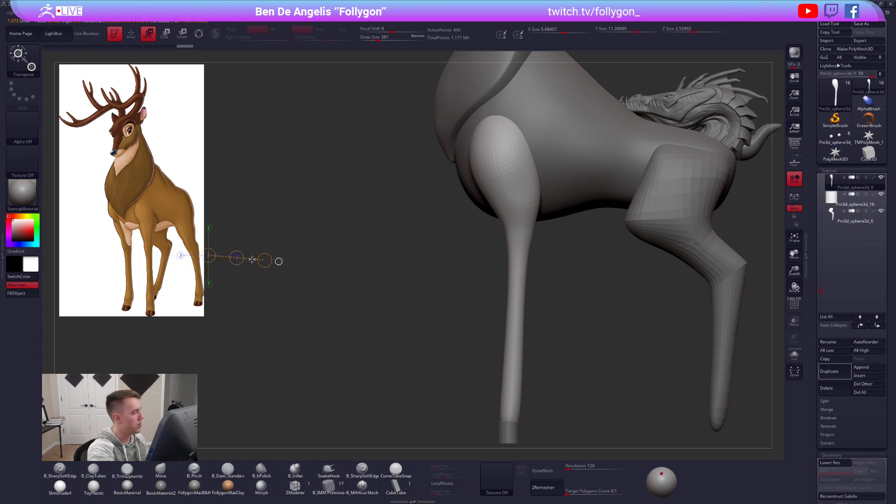
pyautogui.moveTo(122, 246); pyautogui.dragTo(191, 252)
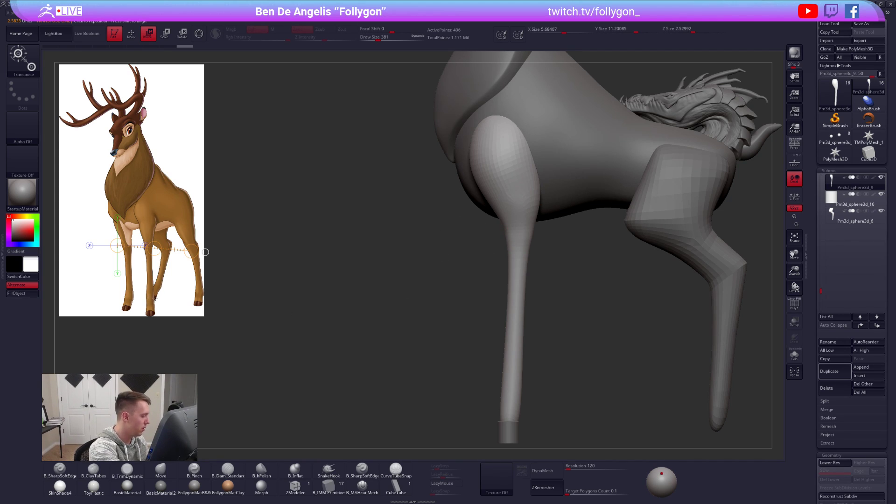
pyautogui.press('q')
# - Lower the front legs to their base subdivision and mask everything except the ring of polygons at the knee
pyautogui.moveTo(510, 340); pyautogui.dragTo(511, 194, button='right')
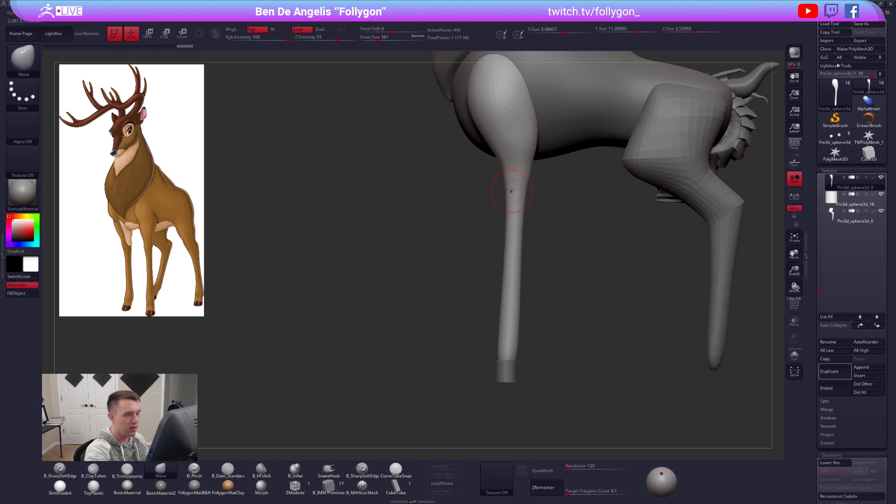
pyautogui.hotkey('shift', 'd')
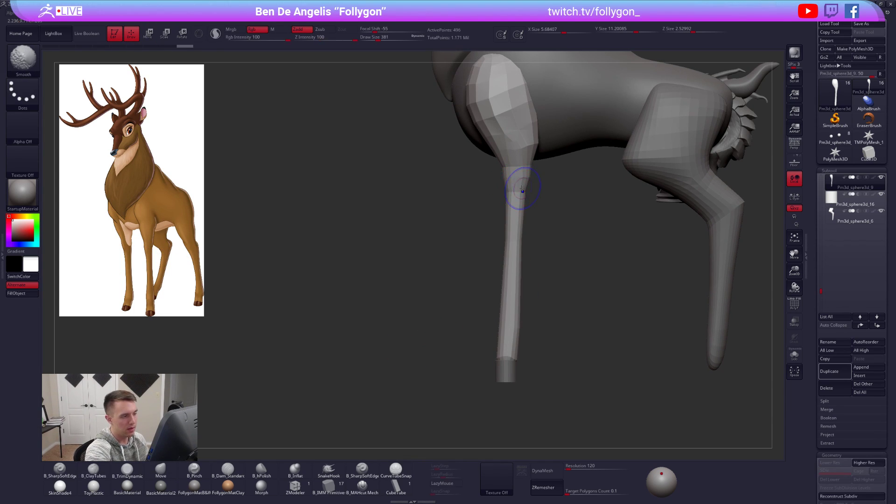
pyautogui.hotkey('shift', 'f')
pyautogui.hotkey('shift', 's')
pyautogui.keyDown('ctrl'); pyautogui.moveTo(513, 183); pyautogui.dragTo(511, 205, button='right'); pyautogui.keyUp('ctrl')
pyautogui.keyDown('alt'); pyautogui.moveTo(511, 205); pyautogui.dragTo(491, 237, button='right'); pyautogui.keyUp('alt')
pyautogui.moveTo(477, 204)
pyautogui.keyDown('ctrl'); pyautogui.mouseDown()
pyautogui.moveTo(529, 220)
pyautogui.moveTo(524, 208)
pyautogui.moveTo(554, 210)
pyautogui.mouseUp(); pyautogui.keyUp('ctrl')
# - Thicken the unmasked knee ring of the front legs with Transpose from the side and front, and clear the mask
pyautogui.press('d')
pyautogui.press('w')
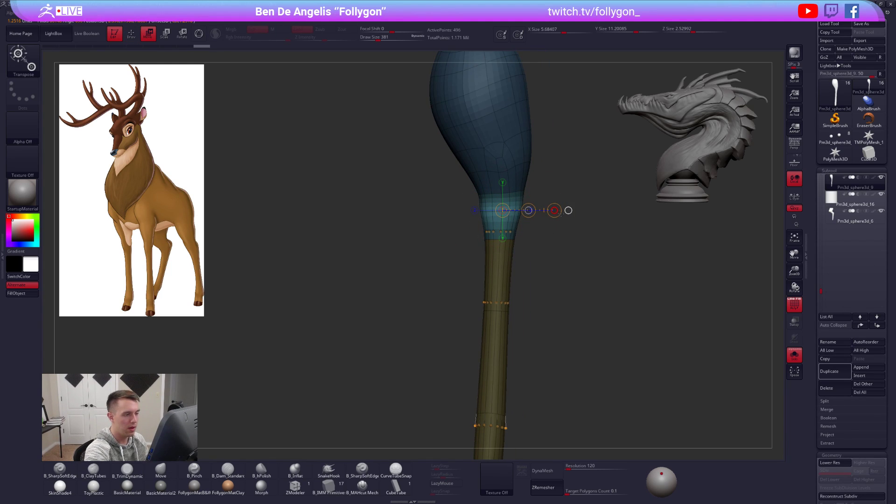
pyautogui.hotkey('shift', 'f')
pyautogui.keyDown('shift'); pyautogui.moveTo(493, 239); pyautogui.dragTo(534, 239, button='right'); pyautogui.keyUp('shift')
pyautogui.moveTo(503, 211); pyautogui.dragTo(554, 210)
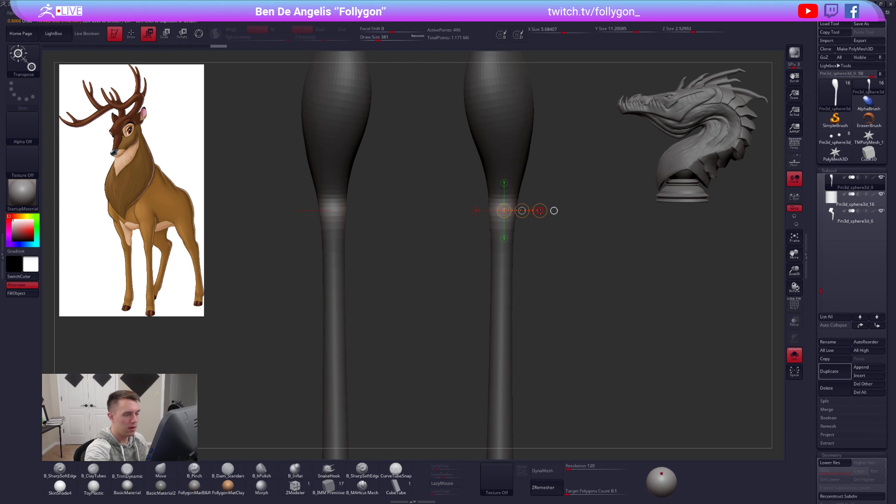
pyautogui.hotkey('shift', 'f')
pyautogui.keyDown('ctrl'); pyautogui.moveTo(549, 212); pyautogui.dragTo(525, 247, button='right'); pyautogui.keyUp('ctrl')
pyautogui.press('q')
pyautogui.keyDown('ctrl'); pyautogui.moveTo(523, 251); pyautogui.dragTo(530, 264); pyautogui.keyUp('ctrl')
# - Reshape the rounded lower ends of the front legs at the lowest subdivision with a Move brush sized to 227
pyautogui.hotkey('shift', 'f')
pyautogui.hotkey('shift', 'f')
pyautogui.keyDown('alt'); pyautogui.moveTo(510, 330); pyautogui.dragTo(538, 347, button='right'); pyautogui.keyUp('alt')
pyautogui.hotkey('shift', 'd')
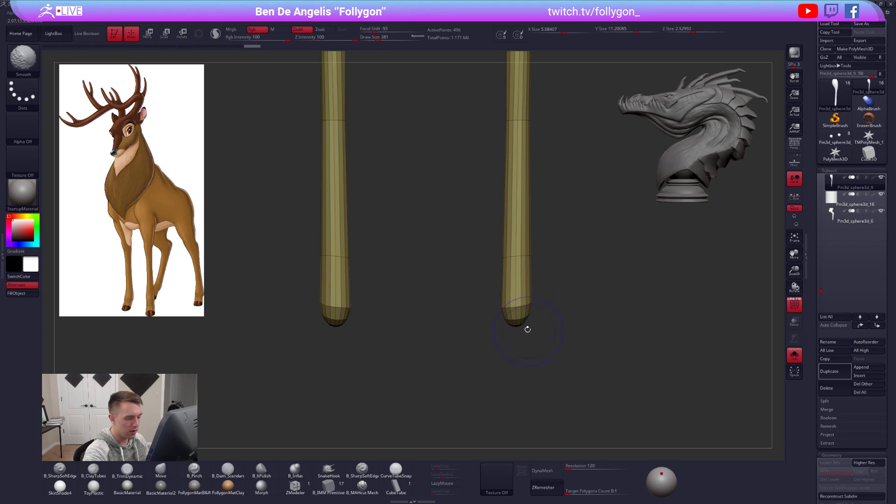
pyautogui.press('space')
pyautogui.moveTo(516, 308); pyautogui.dragTo(513, 309)
pyautogui.moveTo(516, 307); pyautogui.dragTo(485, 303, button='right')
pyautogui.press('space')
pyautogui.moveTo(509, 300); pyautogui.dragTo(519, 301)
pyautogui.press('space')
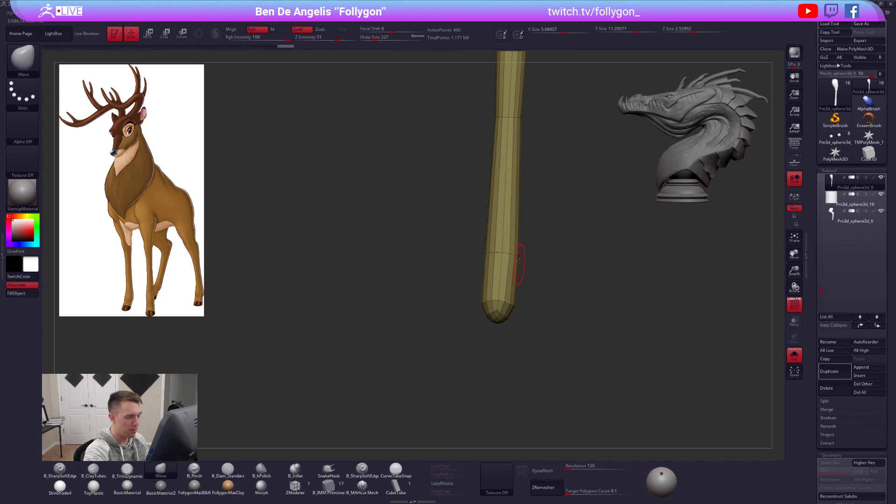
# - Turn off the polygon wireframe, choose the Move brush and divide the front legs up to subdivision level 6
pyautogui.press('d')
pyautogui.press('d')
pyautogui.press('d')
pyautogui.hotkey('shift', 'f')
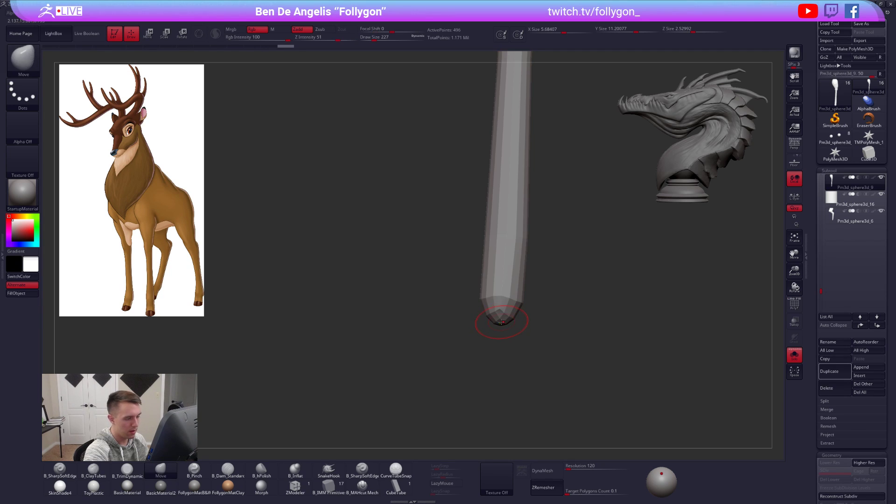
pyautogui.press('b')
pyautogui.press('m')
pyautogui.press('v')
pyautogui.hotkey('ctrl', 'd')
pyautogui.hotkey('ctrl', 'd')
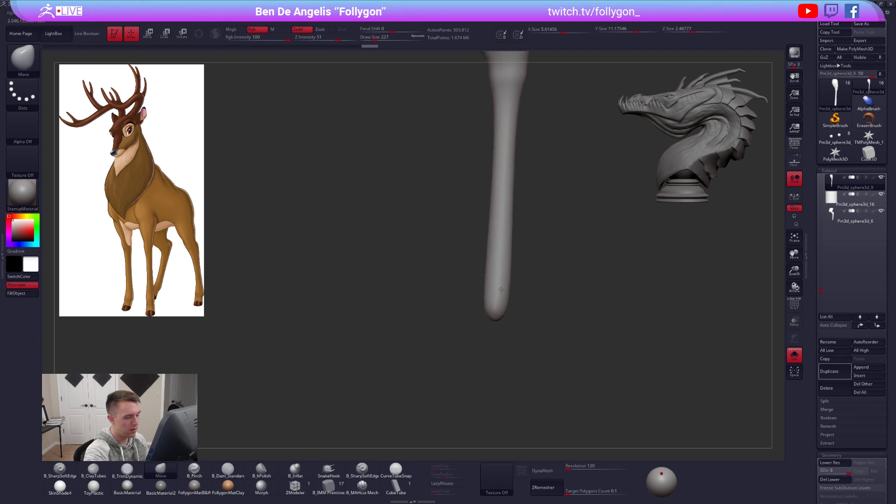
# - Select the hoof block piece and slant it forward so that its base sits ahead of the leg
pyautogui.moveTo(528, 294); pyautogui.dragTo(480, 320)
pyautogui.keyDown('alt'); pyautogui.click(501, 279); pyautogui.keyUp('alt')
pyautogui.press('w')
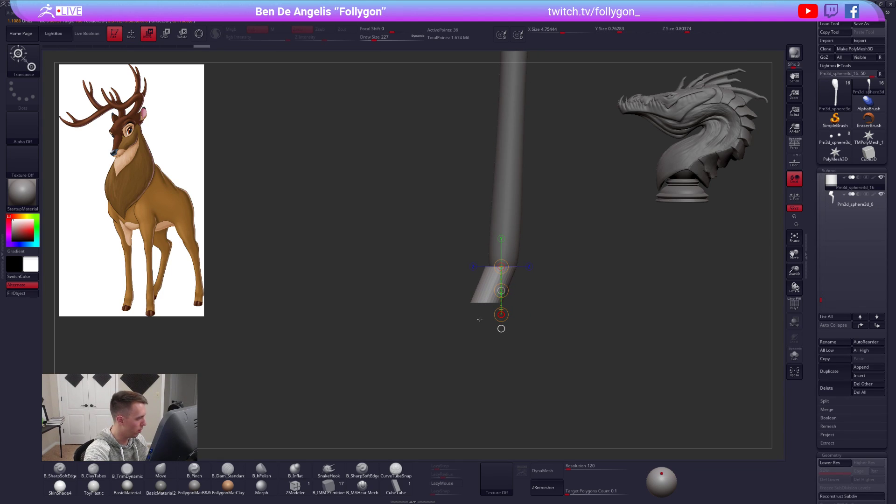
pyautogui.keyDown('alt'); pyautogui.moveTo(554, 318); pyautogui.dragTo(523, 304); pyautogui.keyUp('alt')
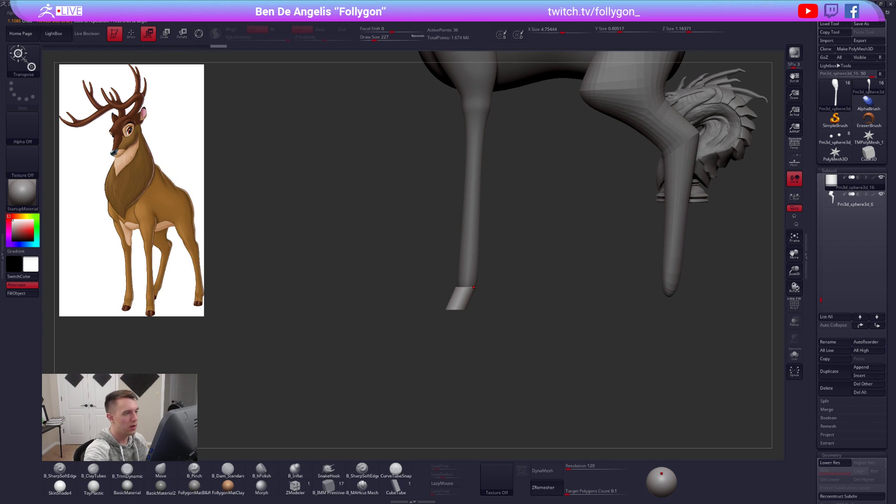
# - Select the front leg piece and drop it to subdivision level 1
pyautogui.keyDown('alt'); pyautogui.click(480, 216); pyautogui.keyUp('alt')
pyautogui.keyDown('alt'); pyautogui.moveTo(480, 215); pyautogui.dragTo(484, 277); pyautogui.keyUp('alt')
pyautogui.hotkey('shift', 'd')
pyautogui.hotkey('shift', 'd')
pyautogui.hotkey('shift', 'd')
pyautogui.hotkey('shift', 'd')
pyautogui.hotkey('shift', 'd')
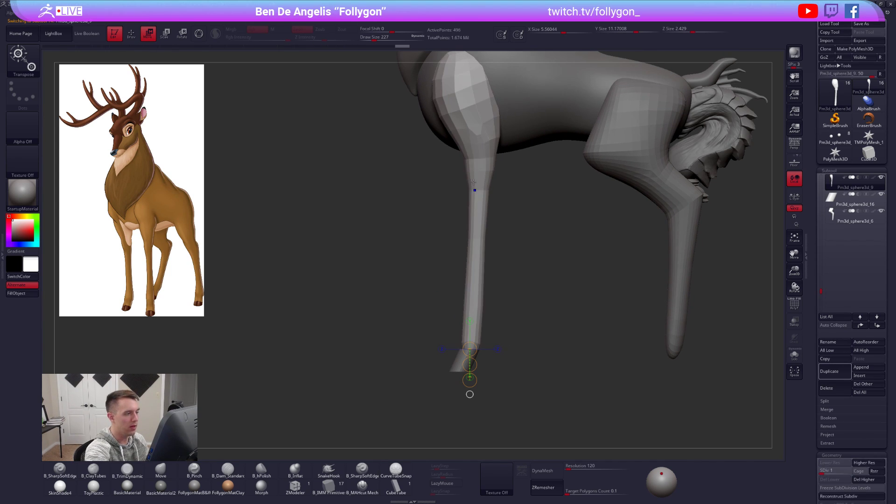
# - Rotate the front legs inward from the shoulders with Transpose in the front view, bringing the feet closer together
pyautogui.hotkey('shift', 'f')
pyautogui.press('q')
pyautogui.moveTo(464, 166)
pyautogui.keyDown('ctrl'); pyautogui.mouseDown()
pyautogui.moveTo(566, 247)
pyautogui.moveTo(537, 168)
pyautogui.moveTo(520, 168)
pyautogui.moveTo(479, 357)
pyautogui.moveTo(489, 360)
pyautogui.mouseUp(); pyautogui.keyUp('ctrl')
pyautogui.keyDown('ctrl'); pyautogui.click(519, 168); pyautogui.keyUp('ctrl')
pyautogui.press('r')
pyautogui.moveTo(503, 344); pyautogui.dragTo(539, 342)
pyautogui.moveTo(503, 163); pyautogui.dragTo(503, 317)
pyautogui.moveTo(495, 99)
pyautogui.mouseDown()
pyautogui.moveTo(495, 320)
pyautogui.moveTo(479, 321)
pyautogui.mouseUp()
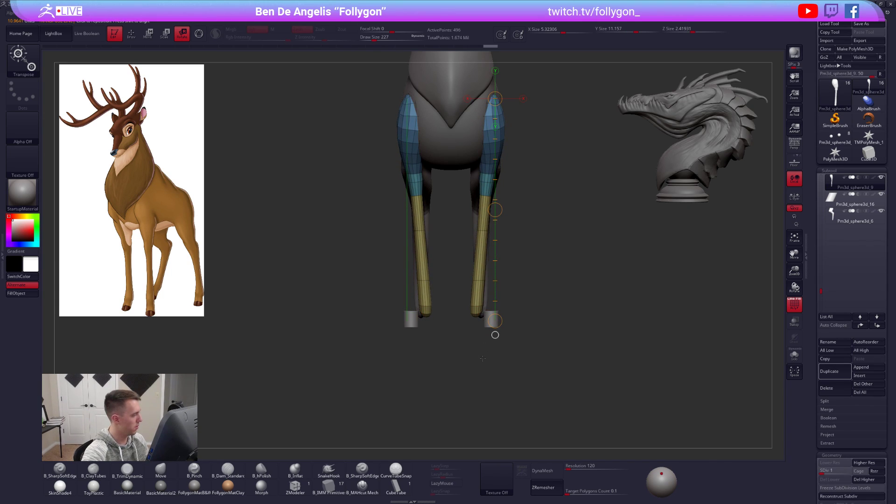
# - Finish rotating the front legs slightly inward, return to drawing mode and turn off the polygon wireframe
pyautogui.moveTo(493, 316); pyautogui.dragTo(490, 316)
pyautogui.moveTo(555, 268)
pyautogui.keyDown('alt'); pyautogui.mouseDown()
pyautogui.moveTo(562, 335)
pyautogui.moveTo(612, 356)
pyautogui.moveTo(581, 382)
pyautogui.moveTo(577, 366)
pyautogui.moveTo(553, 363)
pyautogui.moveTo(507, 321)
pyautogui.mouseUp(); pyautogui.keyUp('alt')
pyautogui.press('q')
pyautogui.hotkey('shift', 'f')
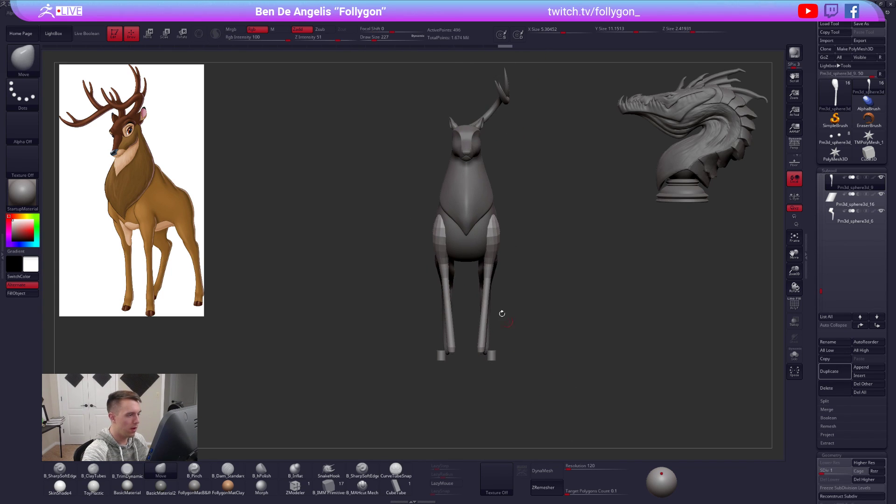
# - Select the torso piece and isolate it in the front view
pyautogui.keyDown('alt'); pyautogui.click(476, 246); pyautogui.keyUp('alt')
pyautogui.moveTo(469, 286)
pyautogui.keyDown('alt'); pyautogui.mouseDown()
pyautogui.moveTo(475, 329)
pyautogui.moveTo(497, 339)
pyautogui.moveTo(462, 280)
pyautogui.mouseUp(); pyautogui.keyUp('alt')
pyautogui.press('space')
pyautogui.click(509, 284)
pyautogui.hotkey('alt', 's')
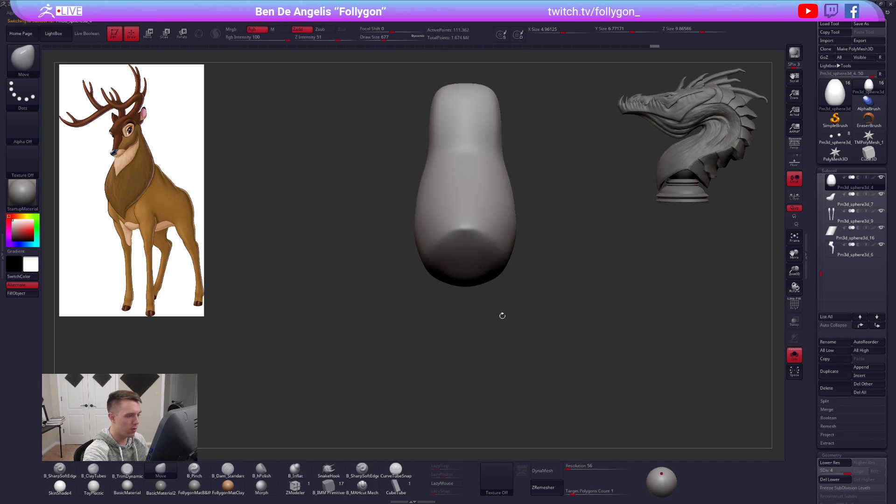
pyautogui.keyDown('alt'); pyautogui.moveTo(403, 180); pyautogui.dragTo(397, 227); pyautogui.keyUp('alt')
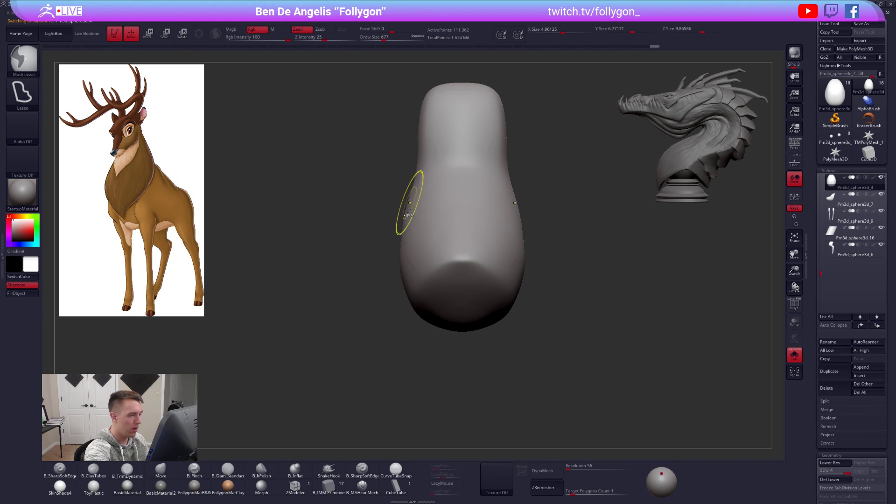
pyautogui.press('w')
pyautogui.moveTo(414, 268)
pyautogui.keyDown('shift'); pyautogui.mouseDown()
pyautogui.moveTo(414, 383)
pyautogui.moveTo(352, 326)
pyautogui.moveTo(353, 336)
pyautogui.moveTo(399, 340)
pyautogui.mouseUp(); pyautogui.keyUp('shift')
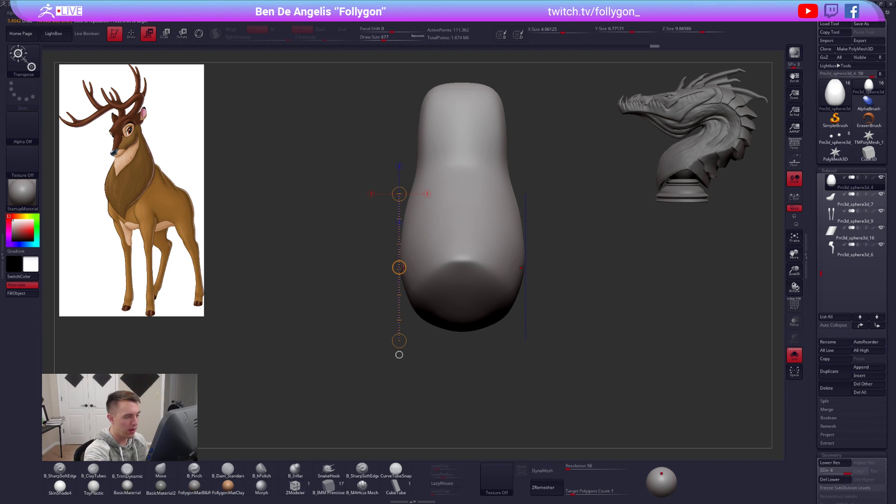
pyautogui.moveTo(399, 355); pyautogui.dragTo(582, 352)
pyautogui.keyDown('shift'); pyautogui.moveTo(524, 264); pyautogui.dragTo(647, 264); pyautogui.keyUp('shift')
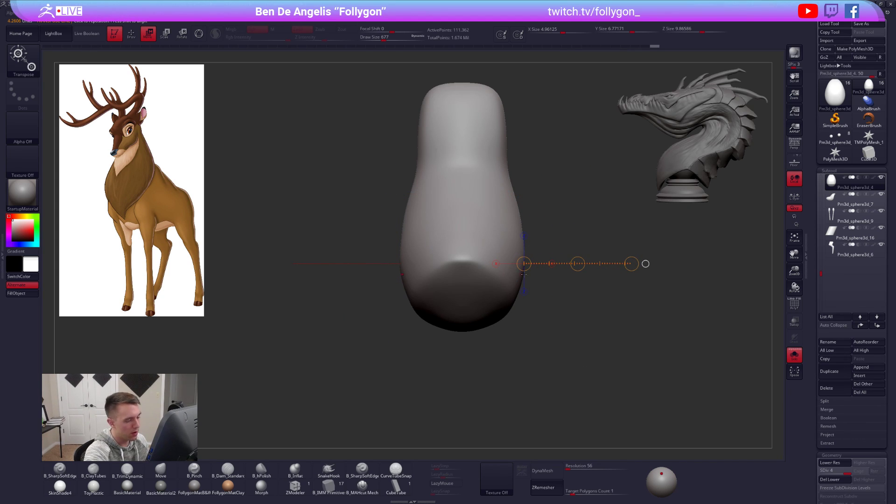
pyautogui.press('q')
# - Adjust the lower side of the isolated torso's chest with masking and the Move brush
pyautogui.keyDown('ctrl'); pyautogui.moveTo(518, 204); pyautogui.dragTo(427, 376); pyautogui.keyUp('ctrl')
pyautogui.keyDown('ctrl'); pyautogui.moveTo(536, 345); pyautogui.dragTo(522, 360); pyautogui.keyUp('ctrl')
pyautogui.press('s')
pyautogui.moveTo(512, 300)
pyautogui.mouseDown()
pyautogui.moveTo(524, 299)
pyautogui.moveTo(506, 275)
pyautogui.moveTo(497, 326)
pyautogui.mouseUp()
pyautogui.hotkey('alt', 's')
pyautogui.hotkey('alt', 's')
# - Mask the front end of the torso, drop it to subdivision level 1 and rework the chest with the Move brush
pyautogui.moveTo(481, 163)
pyautogui.keyDown('ctrl'); pyautogui.mouseDown()
pyautogui.moveTo(479, 260)
pyautogui.moveTo(537, 291)
pyautogui.mouseUp(); pyautogui.keyUp('ctrl')
pyautogui.hotkey('shift', 'd')
pyautogui.hotkey('shift', 'd')
pyautogui.hotkey('shift', 'd')
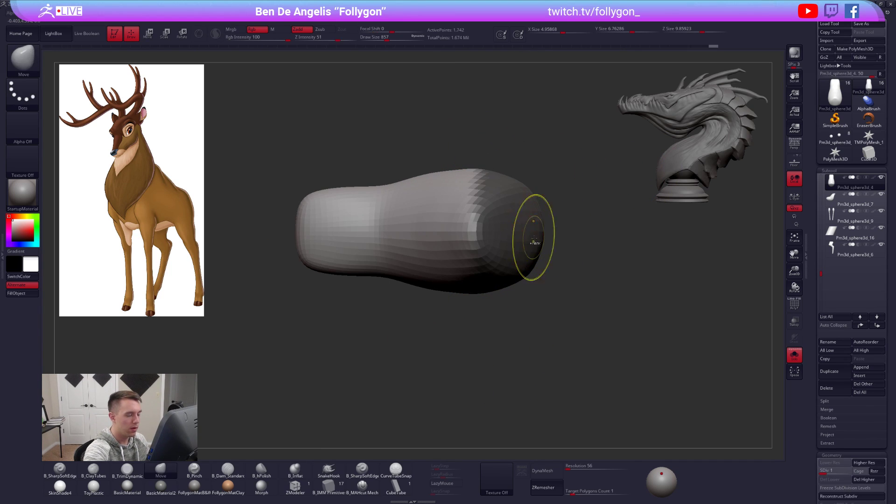
pyautogui.moveTo(540, 239)
pyautogui.mouseDown()
pyautogui.moveTo(515, 244)
pyautogui.moveTo(528, 262)
pyautogui.mouseUp()
pyautogui.press('w')
pyautogui.press('q')
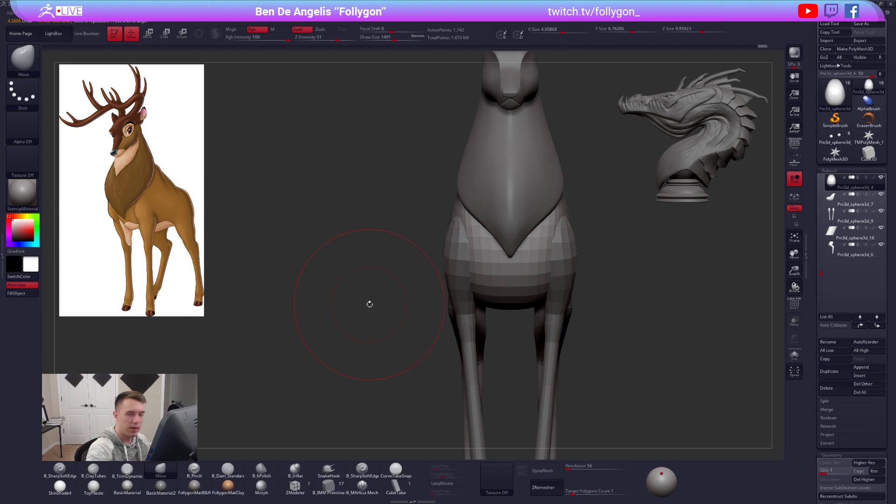
# - Refine the torso's chest in the front view with a smaller Move brush and raise it to subdivision level 2
pyautogui.moveTo(621, 335); pyautogui.dragTo(632, 316)
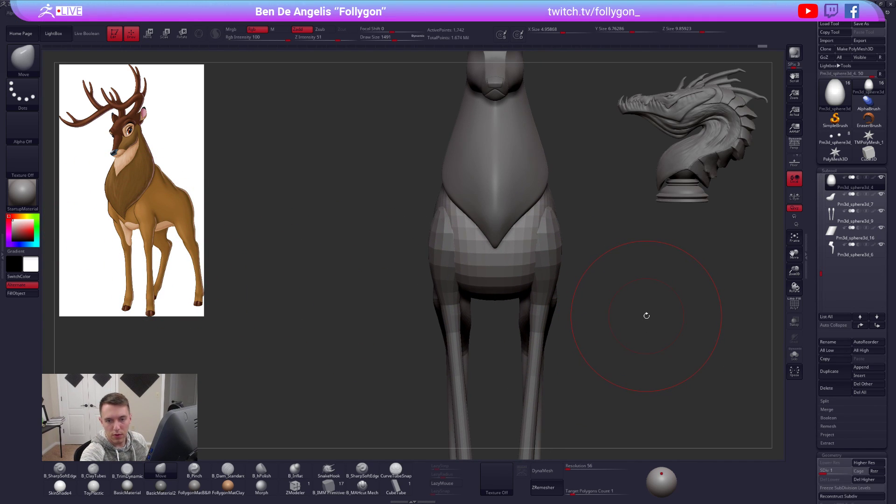
pyautogui.press('[')
pyautogui.press('[')
pyautogui.press('[')
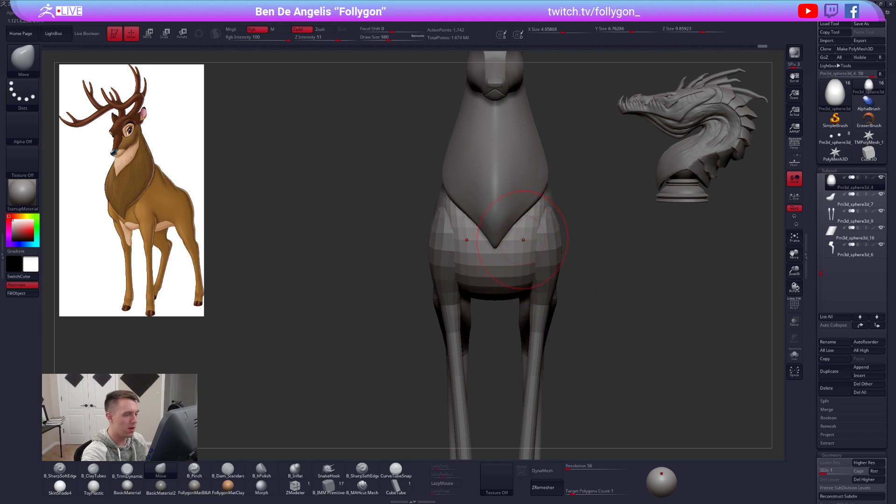
pyautogui.press('space')
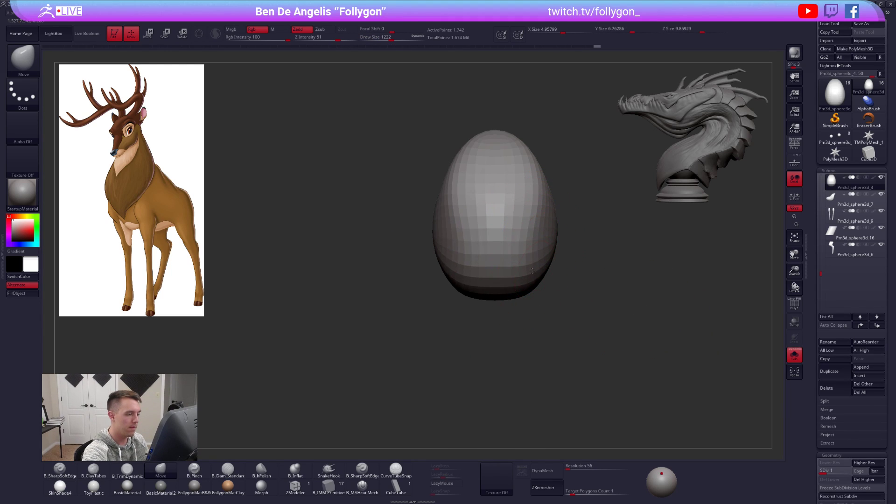
pyautogui.hotkey('alt', 's')
pyautogui.press('d')
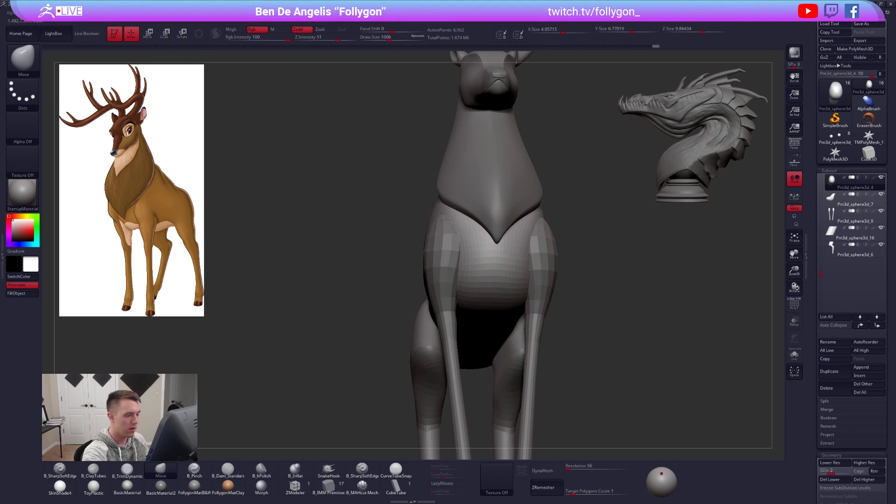
# - Isolate the torso and flatten the side of its chest with the B_TrimDynamic brush, smoothing the result
pyautogui.moveTo(531, 283); pyautogui.dragTo(502, 280, button='right')
pyautogui.hotkey('alt', 's')
pyautogui.press('b')
pyautogui.press('t')
pyautogui.press('d')
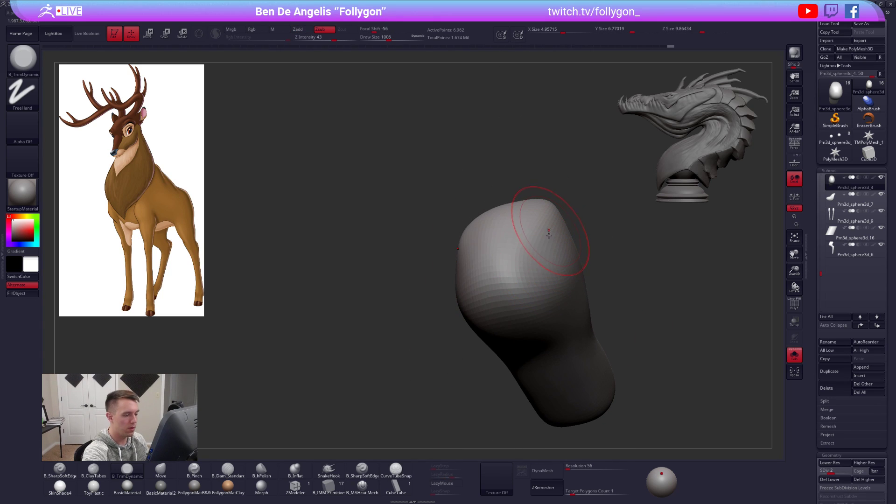
pyautogui.moveTo(534, 311); pyautogui.dragTo(539, 306, button='right')
pyautogui.moveTo(563, 249)
pyautogui.mouseDown()
pyautogui.moveTo(534, 275)
pyautogui.moveTo(541, 294)
pyautogui.mouseUp()
pyautogui.press('shift')
# - Raise the torso to subdivision level 3, trim the upper side of the chest and bring the piece up to level 4
pyautogui.moveTo(534, 314)
pyautogui.mouseDown(button='right')
pyautogui.moveTo(537, 301)
pyautogui.moveTo(559, 304)
pyautogui.moveTo(555, 285)
pyautogui.moveTo(532, 277)
pyautogui.moveTo(487, 210)
pyautogui.mouseUp(button='right')
pyautogui.hotkey('alt', 's')
pyautogui.hotkey('alt', 's')
pyautogui.rightClick(487, 210)
pyautogui.press('d')
pyautogui.moveTo(504, 168)
pyautogui.mouseDown()
pyautogui.moveTo(510, 154)
pyautogui.moveTo(512, 194)
pyautogui.mouseUp()
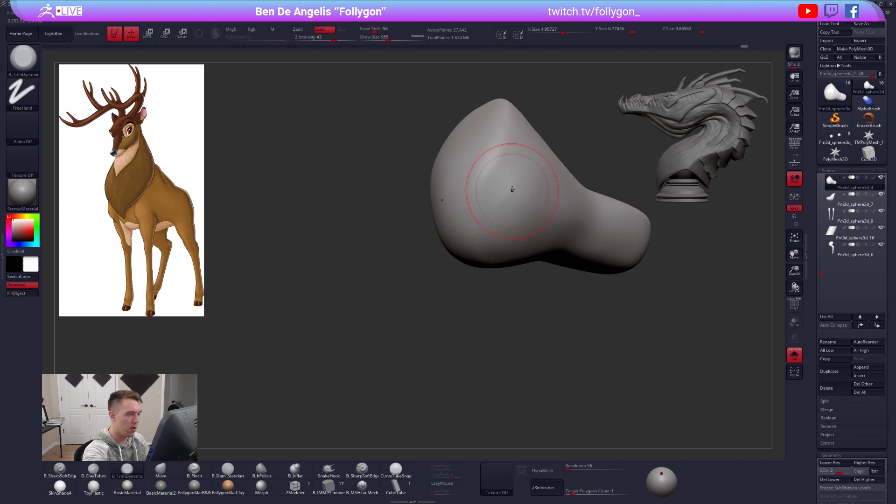
pyautogui.hotkey('alt', 's')
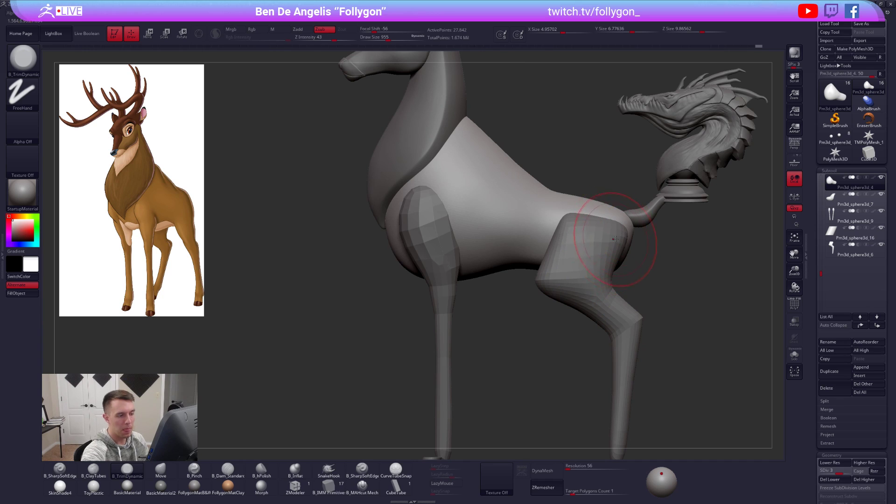
pyautogui.moveTo(560, 275)
pyautogui.mouseDown(button='right')
pyautogui.moveTo(529, 281)
pyautogui.moveTo(488, 270)
pyautogui.moveTo(513, 299)
pyautogui.moveTo(499, 305)
pyautogui.mouseUp(button='right')
pyautogui.hotkey('alt', 's')
pyautogui.press('d')
pyautogui.hotkey('alt', 's')
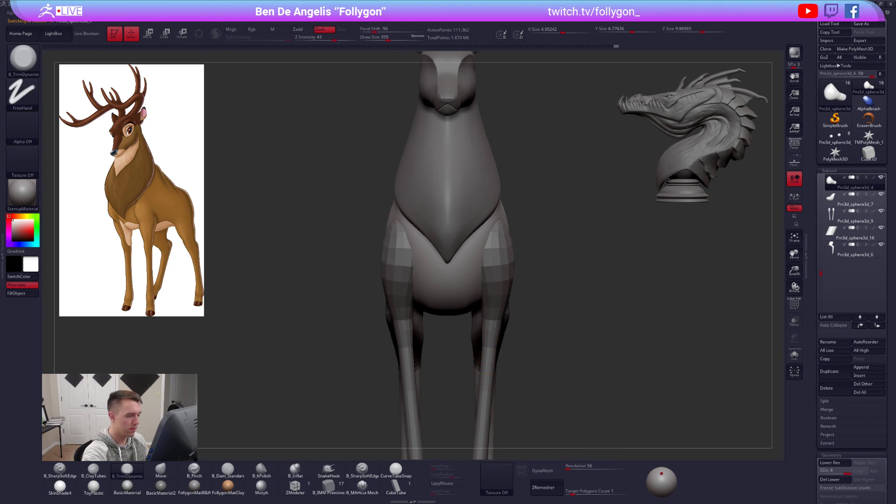
# - Select the front leg piece, raise it to subdivision level 2 and reduce the brush size
pyautogui.keyDown('alt'); pyautogui.click(495, 328); pyautogui.keyUp('alt')
pyautogui.keyDown('alt'); pyautogui.moveTo(512, 329); pyautogui.dragTo(562, 265, button='right'); pyautogui.keyUp('alt')
pyautogui.press('d')
pyautogui.keyDown('ctrl'); pyautogui.moveTo(614, 354); pyautogui.dragTo(613, 343, button='right'); pyautogui.keyUp('ctrl')
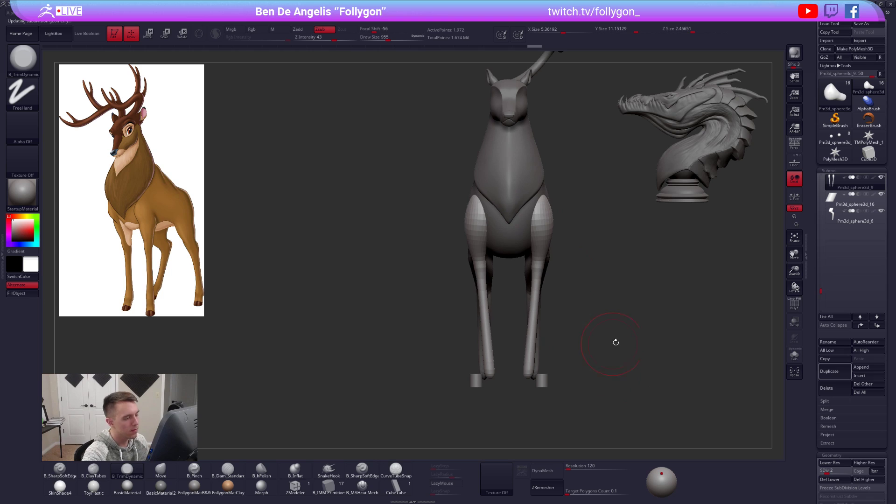
pyautogui.press('[')
# - Select the hoof block piece and move the hooves inward with Transpose so they sit beneath the front legs
pyautogui.keyDown('alt'); pyautogui.click(544, 377); pyautogui.keyUp('alt')
pyautogui.moveTo(550, 387)
pyautogui.keyDown('alt'); pyautogui.mouseDown(button='right')
pyautogui.moveTo(542, 314)
pyautogui.moveTo(546, 343)
pyautogui.mouseUp(button='right'); pyautogui.keyUp('alt')
pyautogui.press('w')
pyautogui.moveTo(551, 323)
pyautogui.keyDown('shift'); pyautogui.mouseDown()
pyautogui.moveTo(596, 323)
pyautogui.moveTo(548, 319)
pyautogui.mouseUp(); pyautogui.keyUp('shift')
pyautogui.moveTo(548, 318)
pyautogui.keyDown('shift'); pyautogui.mouseDown(button='right')
pyautogui.moveTo(495, 309)
pyautogui.moveTo(497, 334)
pyautogui.mouseUp(button='right'); pyautogui.keyUp('shift')
pyautogui.keyDown('shift'); pyautogui.moveTo(553, 312); pyautogui.dragTo(606, 314); pyautogui.keyUp('shift')
pyautogui.keyDown('ctrl'); pyautogui.moveTo(573, 387); pyautogui.dragTo(536, 343, button='right'); pyautogui.keyUp('ctrl')
pyautogui.press('q')
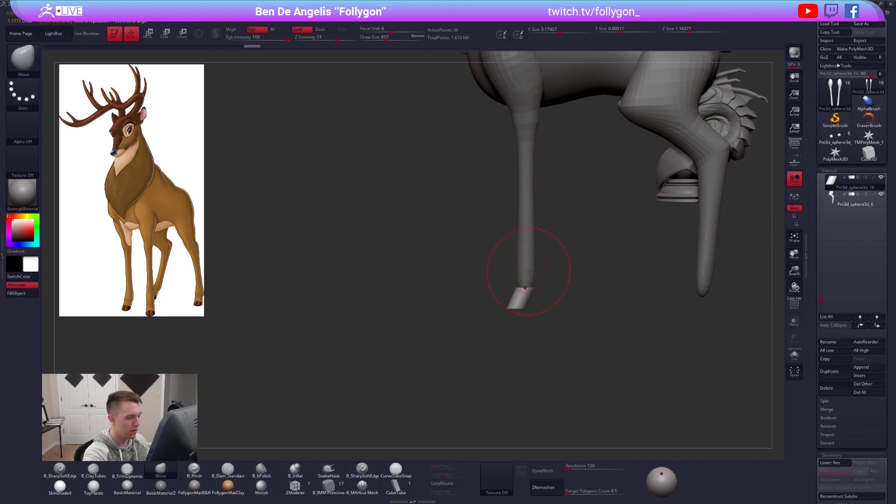
# - Select the front leg piece, raise it to subdivision level 4 and work on the knee, switching to the B_ClayTubes brush
pyautogui.keyDown('alt'); pyautogui.click(528, 261); pyautogui.keyUp('alt')
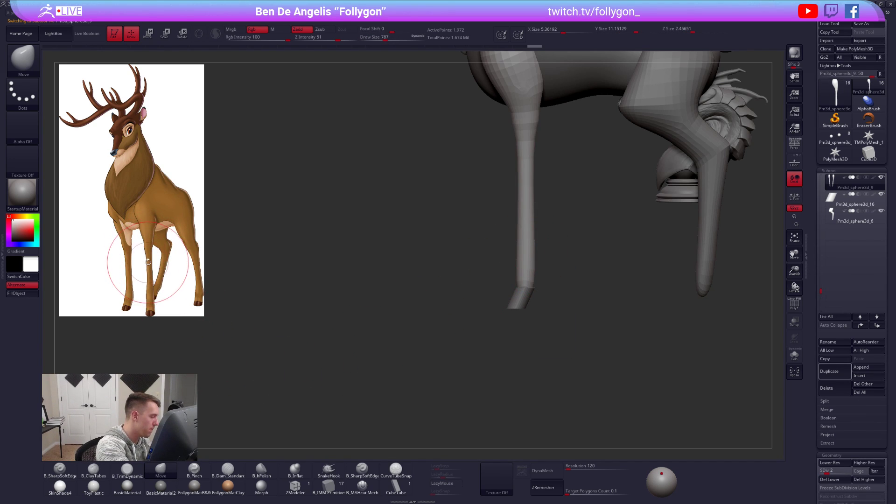
pyautogui.keyDown('alt'); pyautogui.moveTo(527, 174); pyautogui.dragTo(524, 214, button='right'); pyautogui.keyUp('alt')
pyautogui.press('d')
pyautogui.press('d')
pyautogui.press('space')
pyautogui.click(524, 213)
pyautogui.moveTo(522, 205); pyautogui.dragTo(522, 201)
pyautogui.press('2')
pyautogui.press('1')
pyautogui.press('2')
pyautogui.keyDown('ctrl'); pyautogui.moveTo(508, 188); pyautogui.dragTo(514, 197, button='right'); pyautogui.keyUp('ctrl')
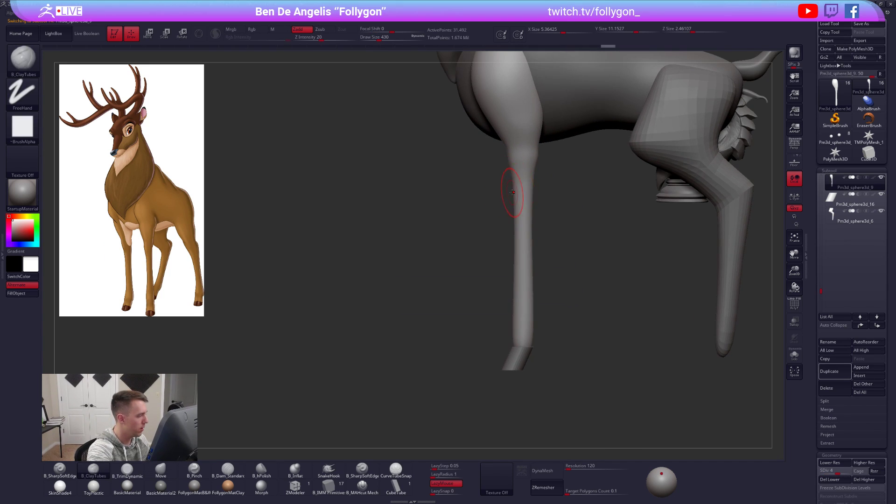
# - Drop the front legs to a lower subdivision level and smooth the shaft below the knee with a smaller brush
pyautogui.press('space')
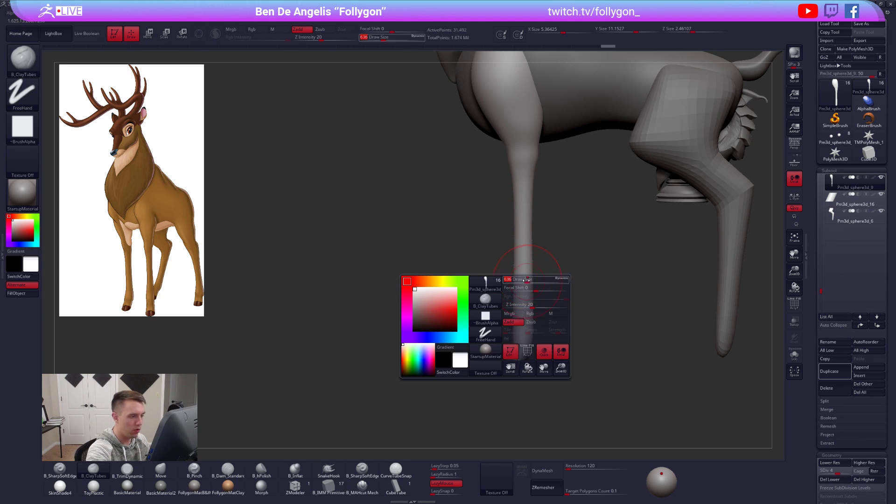
pyautogui.press('shift')
pyautogui.hotkey('shift', 'd')
pyautogui.hotkey('shift', 'd')
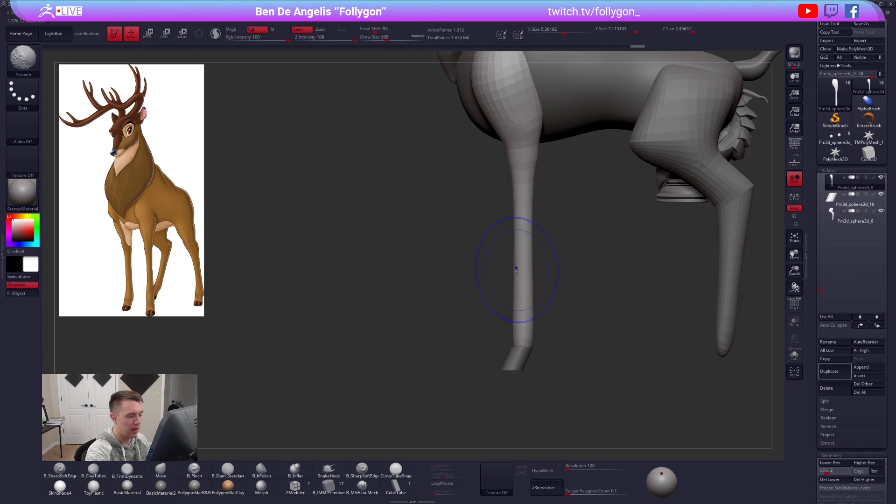
pyautogui.press('shift')
pyautogui.keyDown('shift'); pyautogui.moveTo(519, 279); pyautogui.dragTo(525, 222); pyautogui.keyUp('shift')
pyautogui.hotkey('ctrl', 'z')
pyautogui.press('space')
pyautogui.keyDown('shift'); pyautogui.moveTo(523, 215); pyautogui.dragTo(522, 201); pyautogui.keyUp('shift')
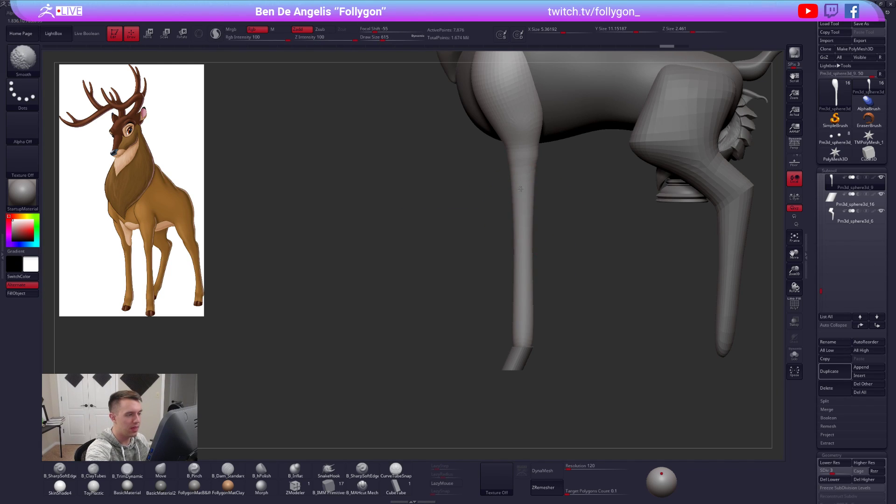
# - Isolate the front legs with the wireframe on, drop them to subdivision level 1 and mask everything above the lower legs
pyautogui.moveTo(592, 336)
pyautogui.mouseDown()
pyautogui.moveTo(608, 348)
pyautogui.moveTo(578, 346)
pyautogui.mouseUp()
pyautogui.hotkey('shift', 'f')
pyautogui.hotkey('alt', 's')
pyautogui.hotkey('shift', 'd')
pyautogui.hotkey('shift', 'd')
pyautogui.moveTo(508, 177)
pyautogui.keyDown('ctrl'); pyautogui.mouseDown()
pyautogui.moveTo(463, 239)
pyautogui.moveTo(584, 320)
pyautogui.moveTo(522, 177)
pyautogui.moveTo(513, 180)
pyautogui.mouseUp(); pyautogui.keyUp('ctrl')
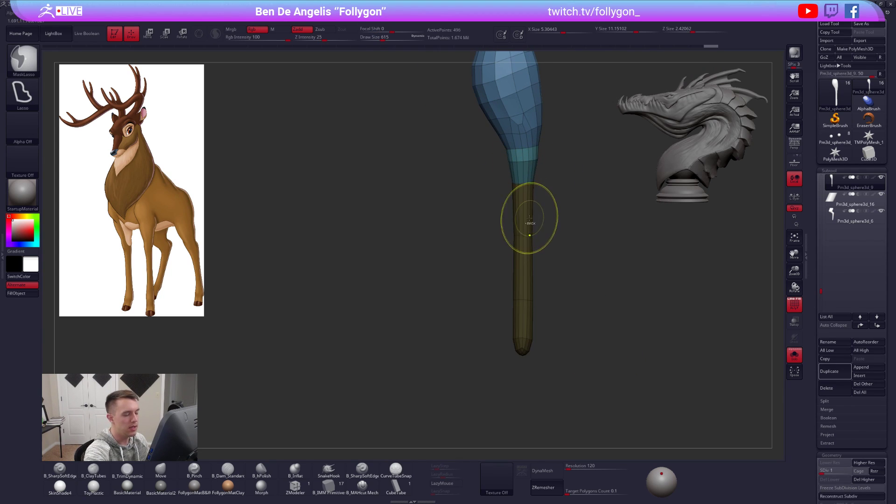
pyautogui.keyDown('ctrl'); pyautogui.click(570, 235); pyautogui.keyUp('ctrl')
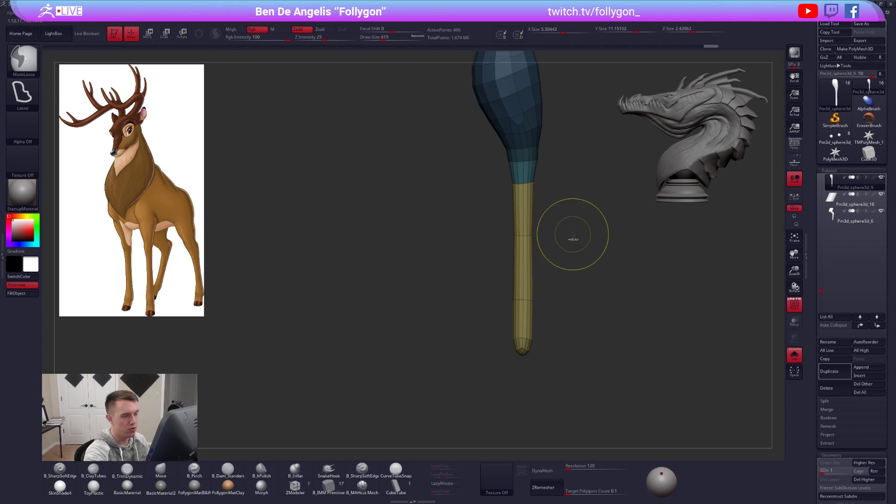
# - Thin the unmasked lower legs with a negative Inflate deformation, raise the piece to subdivision level 6 and hide the wireframe
pyautogui.moveTo(814, 323); pyautogui.dragTo(812, 223)
pyautogui.moveTo(852, 274); pyautogui.dragTo(837, 282)
pyautogui.hotkey('alt', 's')
pyautogui.moveTo(583, 299); pyautogui.dragTo(682, 332)
pyautogui.press('d')
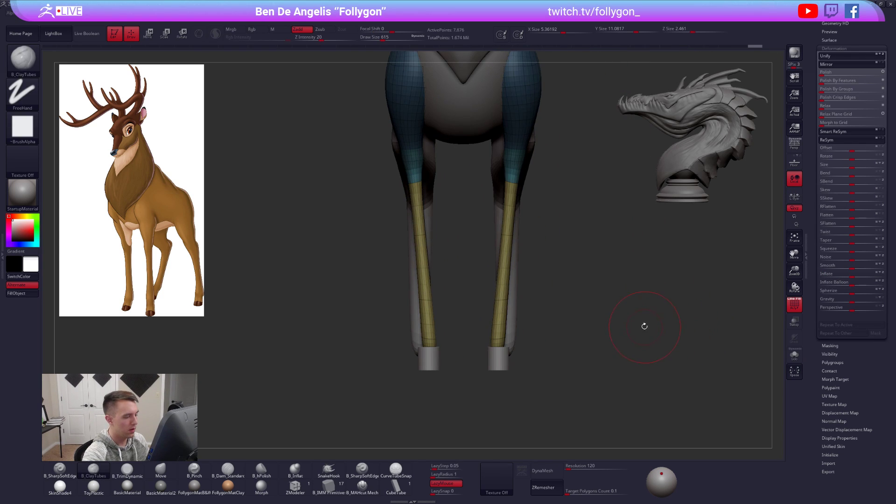
pyautogui.hotkey('shift', 'f')
pyautogui.keyDown('alt'); pyautogui.moveTo(615, 330); pyautogui.dragTo(621, 355); pyautogui.keyUp('alt')
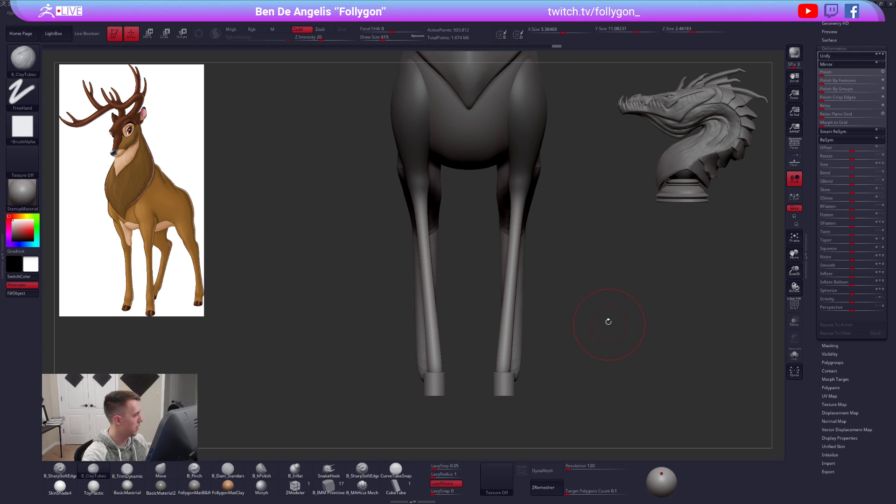
# - Clear the leg mask, isolate the front legs and choose the Move brush with a draw size of 519
pyautogui.moveTo(618, 321)
pyautogui.keyDown('ctrl'); pyautogui.mouseDown()
pyautogui.moveTo(570, 328)
pyautogui.moveTo(559, 307)
pyautogui.mouseUp(); pyautogui.keyUp('ctrl')
pyautogui.press('space')
pyautogui.keyDown('alt'); pyautogui.moveTo(555, 307); pyautogui.dragTo(562, 256); pyautogui.keyUp('alt')
pyautogui.hotkey('alt', 's')
pyautogui.press('b')
pyautogui.press('m')
pyautogui.press('v')
pyautogui.keyDown('alt'); pyautogui.moveTo(510, 208); pyautogui.dragTo(520, 266); pyautogui.keyUp('alt')
pyautogui.press('space')
pyautogui.hotkey('shift', 'space')
pyautogui.click(515, 276)
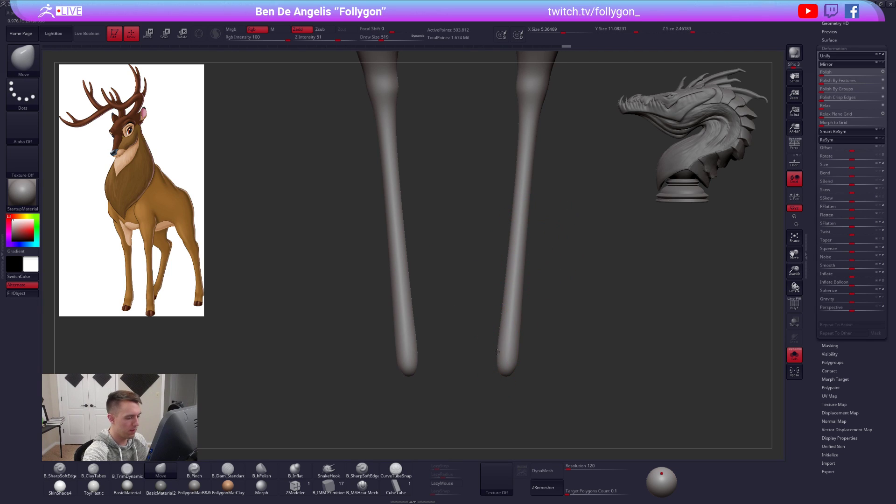
# - Reshape the ends of the front legs above the hooves with the Move brush from the front and side
pyautogui.moveTo(508, 360); pyautogui.dragTo(510, 360)
pyautogui.moveTo(511, 360); pyautogui.dragTo(457, 361, button='right')
pyautogui.moveTo(532, 359); pyautogui.dragTo(536, 358)
pyautogui.keyDown('alt'); pyautogui.moveTo(535, 358); pyautogui.dragTo(534, 318, button='right'); pyautogui.keyUp('alt')
pyautogui.hotkey('ctrl', 'shift', 'space')
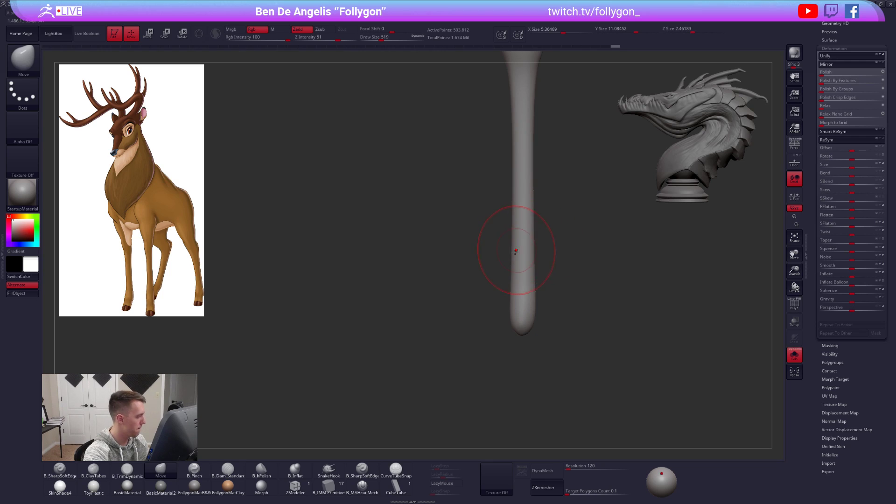
pyautogui.hotkey('alt', 's')
pyautogui.press('space')
pyautogui.moveTo(538, 274); pyautogui.dragTo(533, 273)
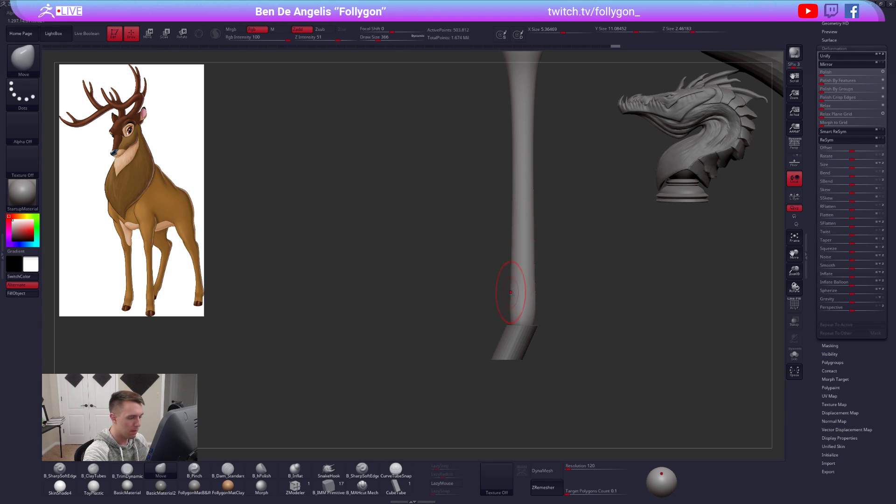
# - Isolate the front legs and build up volume around their ankles with the B_ClayTubes brush, smoothing the strokes
pyautogui.hotkey('alt', 's')
pyautogui.moveTo(516, 315)
pyautogui.mouseDown(button='right')
pyautogui.moveTo(530, 314)
pyautogui.moveTo(518, 316)
pyautogui.mouseUp(button='right')
pyautogui.press('1')
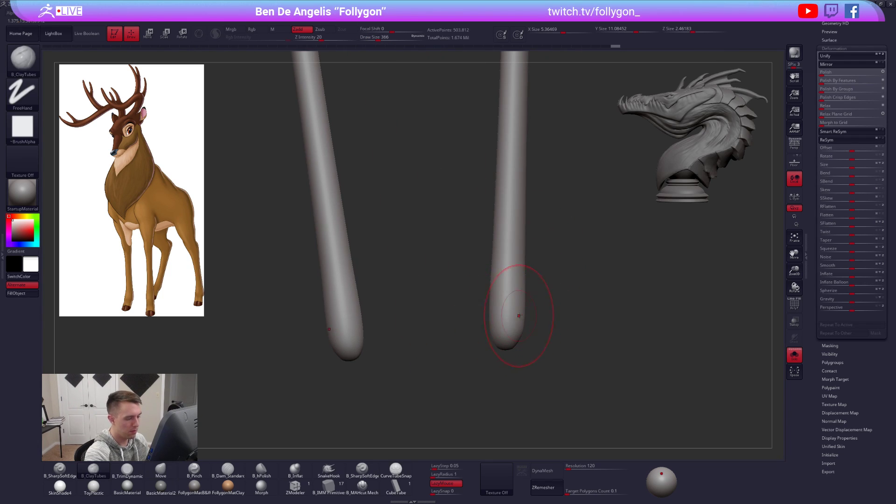
pyautogui.moveTo(522, 319); pyautogui.dragTo(513, 308)
pyautogui.moveTo(515, 320); pyautogui.dragTo(536, 322, button='right')
pyautogui.moveTo(527, 322); pyautogui.dragTo(519, 329)
pyautogui.moveTo(476, 329); pyautogui.dragTo(544, 316, button='right')
pyautogui.press('shift')
pyautogui.press('shift')
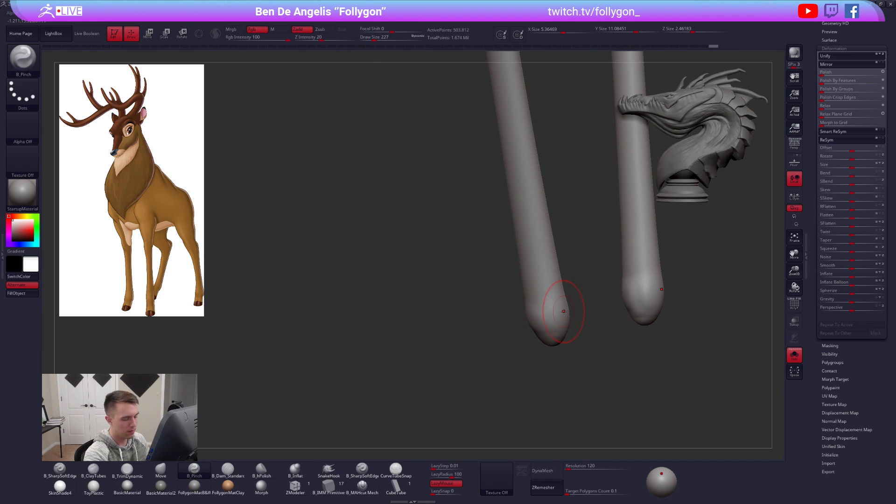
# - Turn off LazyMouse, sharpen a ridge around each front ankle with the B_Pinch brush and smooth the area above it
pyautogui.click(451, 484)
pyautogui.moveTo(554, 321)
pyautogui.mouseDown(button='right')
pyautogui.moveTo(509, 313)
pyautogui.moveTo(553, 313)
pyautogui.moveTo(548, 336)
pyautogui.mouseUp(button='right')
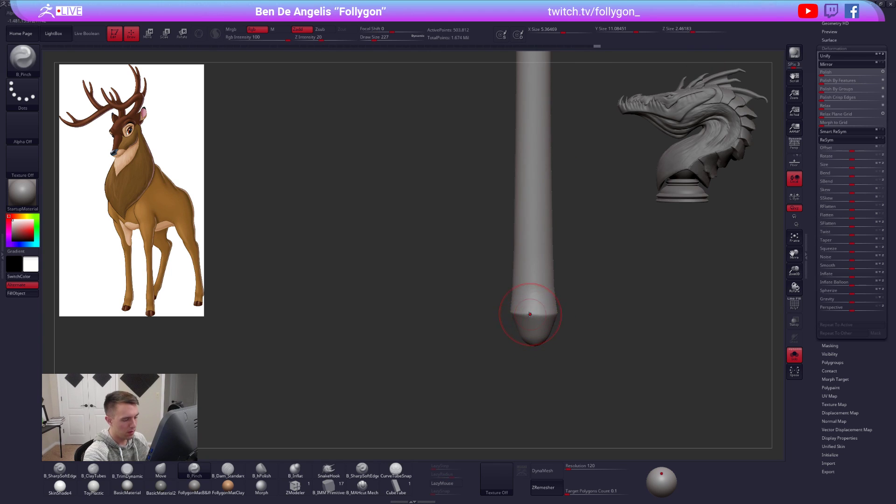
pyautogui.moveTo(513, 313); pyautogui.dragTo(550, 310, button='right')
pyautogui.keyDown('shift'); pyautogui.moveTo(518, 301); pyautogui.dragTo(513, 293); pyautogui.keyUp('shift')
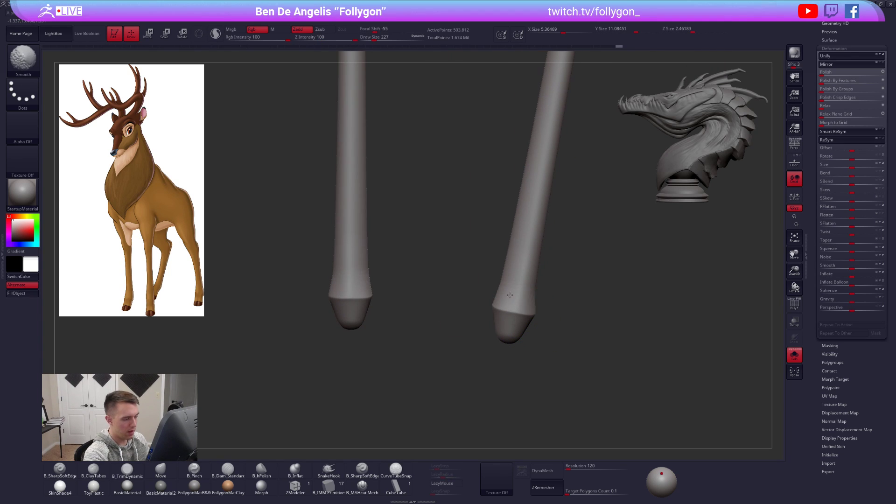
# - Choose the Move brush, show the whole stag, select the hooves and check their fit under the ankles from front and side
pyautogui.moveTo(515, 316)
pyautogui.mouseDown(button='right')
pyautogui.moveTo(532, 312)
pyautogui.moveTo(536, 290)
pyautogui.moveTo(464, 260)
pyautogui.mouseUp(button='right')
pyautogui.press('b')
pyautogui.press('m')
pyautogui.press('v')
pyautogui.hotkey('ctrl', 'shift', 's')
pyautogui.keyDown('alt'); pyautogui.click(540, 318); pyautogui.keyUp('alt')
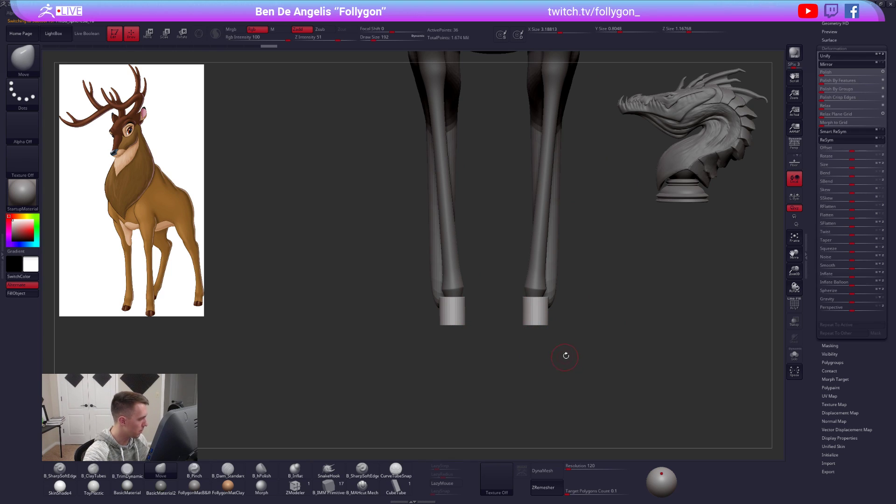
pyautogui.moveTo(573, 355); pyautogui.dragTo(554, 366, button='right')
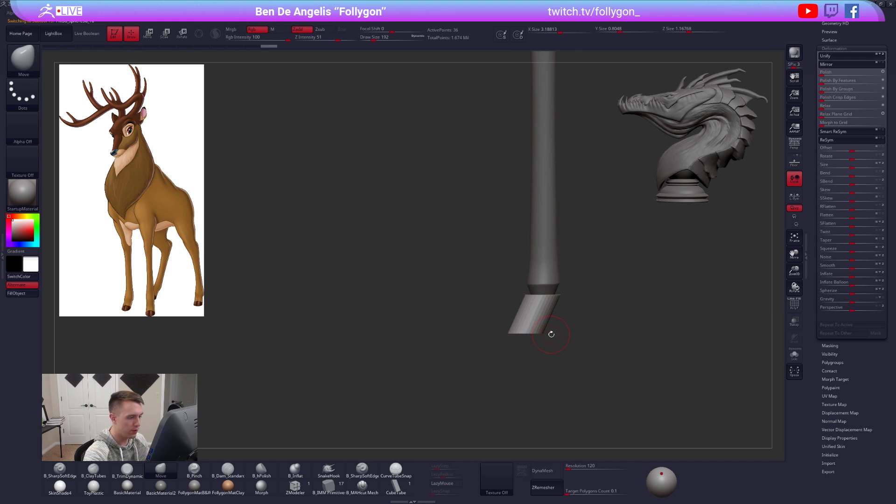
pyautogui.moveTo(549, 312); pyautogui.dragTo(574, 371, button='right')
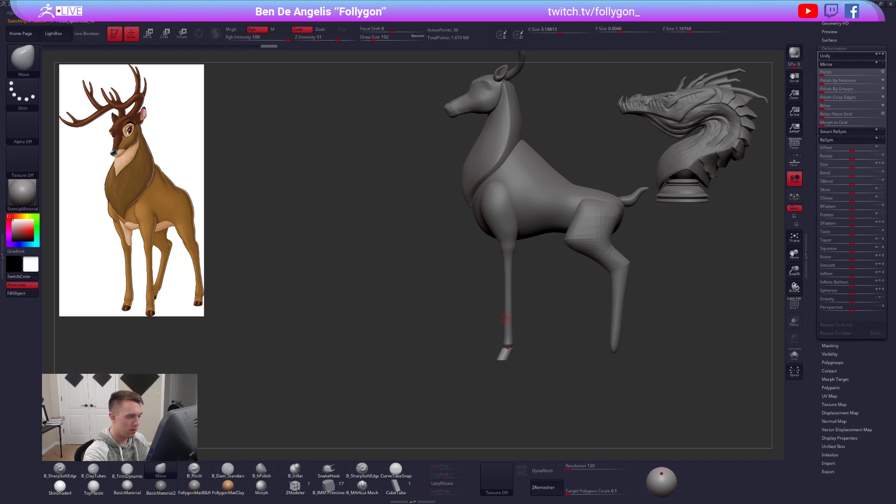
# - Isolate the front legs and build up muscle volume on the upper legs with the B_ClayTubes brush at draw size 656
pyautogui.moveTo(506, 324)
pyautogui.mouseDown(button='right')
pyautogui.moveTo(528, 329)
pyautogui.moveTo(518, 256)
pyautogui.moveTo(499, 214)
pyautogui.moveTo(485, 211)
pyautogui.mouseUp(button='right')
pyautogui.press('space')
pyautogui.press('2')
pyautogui.press('space')
pyautogui.moveTo(485, 211); pyautogui.dragTo(491, 231)
pyautogui.press('s')
pyautogui.press('space')
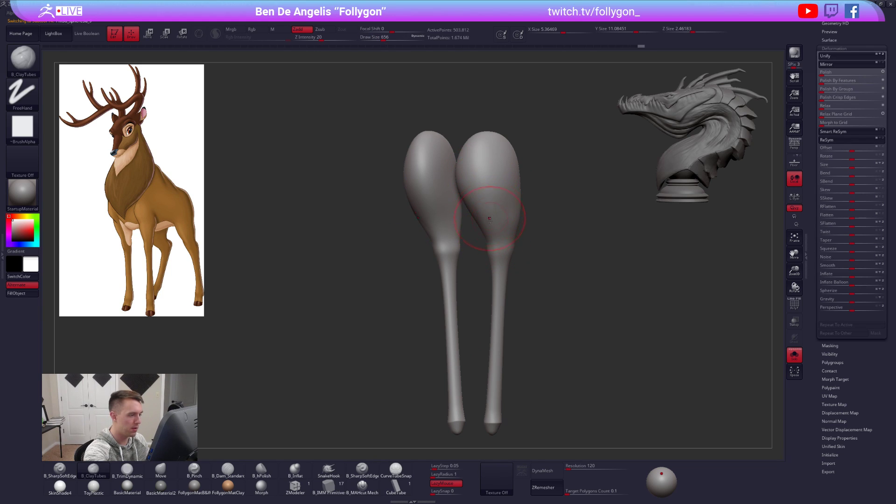
pyautogui.moveTo(502, 167); pyautogui.dragTo(497, 244, button='right')
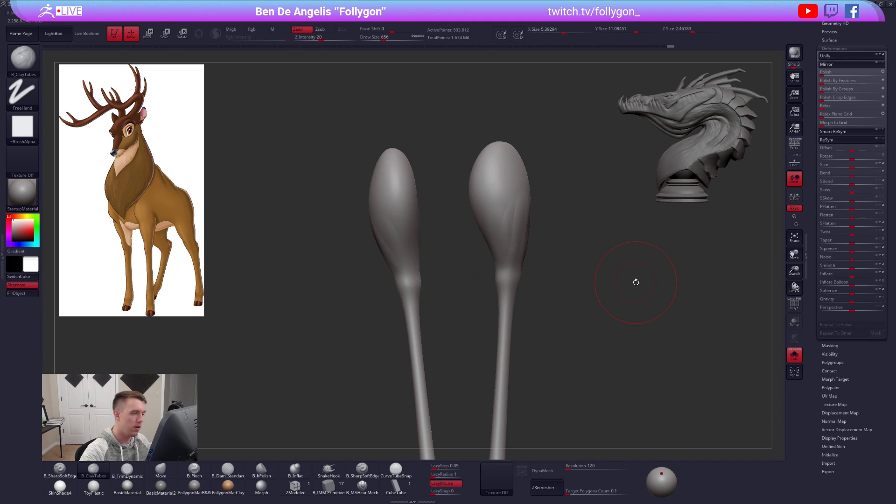
# - Set the draw size to 556 and add clay strokes along the upper front legs above the knees from several angles
pyautogui.press('space')
pyautogui.moveTo(508, 225); pyautogui.dragTo(504, 226)
pyautogui.moveTo(505, 233); pyautogui.dragTo(504, 239)
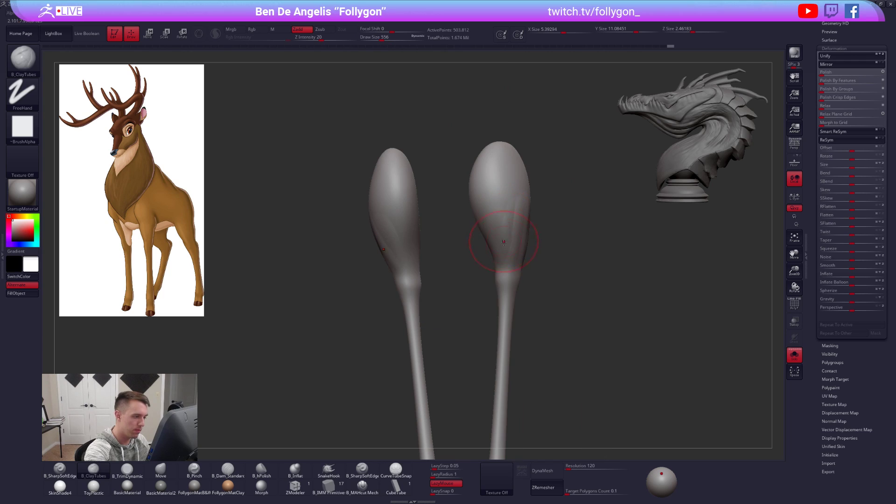
pyautogui.moveTo(514, 269); pyautogui.dragTo(476, 271, button='right')
pyautogui.press('space')
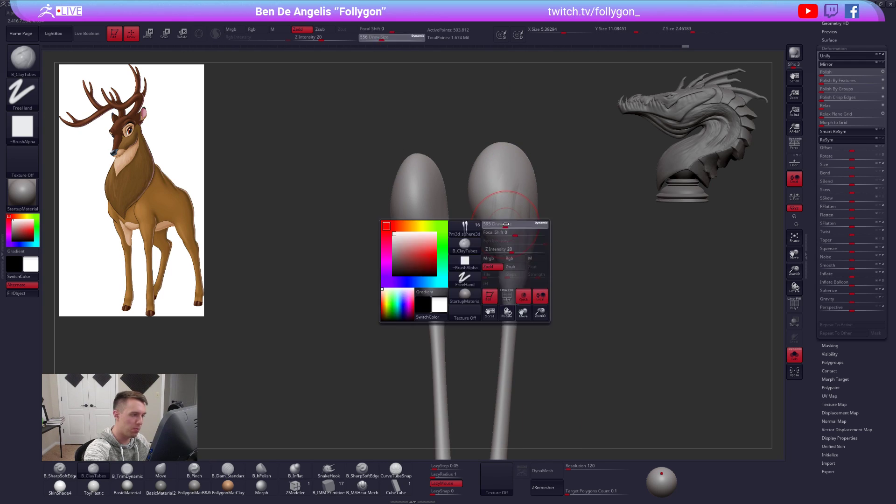
pyautogui.moveTo(496, 268); pyautogui.dragTo(500, 269)
pyautogui.moveTo(515, 249); pyautogui.dragTo(481, 263, button='right')
pyautogui.press('space')
pyautogui.moveTo(500, 262); pyautogui.dragTo(496, 262)
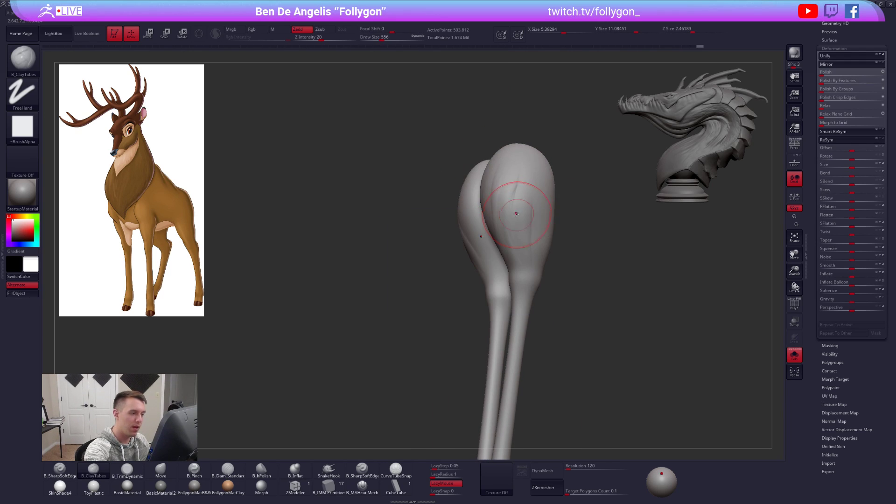
pyautogui.moveTo(525, 191)
pyautogui.mouseDown()
pyautogui.moveTo(530, 265)
pyautogui.moveTo(507, 270)
pyautogui.mouseUp()
# - Enlarge the brush to draw size 656 and layer further muscle strokes along the upper front legs toward the knees
pyautogui.hotkey('shift', 'z')
pyautogui.hotkey('shift', 'z')
pyautogui.press('z')
pyautogui.press('z')
pyautogui.hotkey('shift', 'z')
pyautogui.hotkey('shift', 'z')
pyautogui.press(']')
pyautogui.moveTo(532, 177); pyautogui.dragTo(518, 268, button='right')
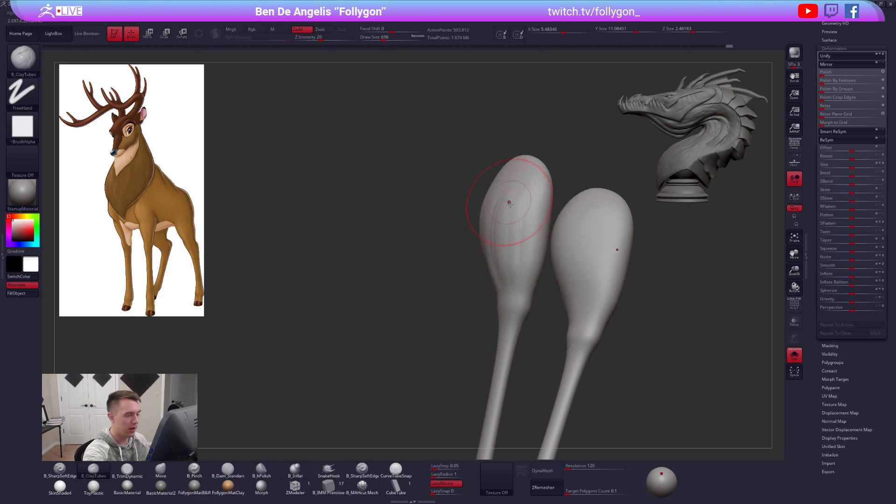
# - Reduce the draw size to 556 and sculpt long muscle strands around the remaining sides of the upper front legs
pyautogui.moveTo(527, 199); pyautogui.dragTo(544, 206, button='right')
pyautogui.press('[')
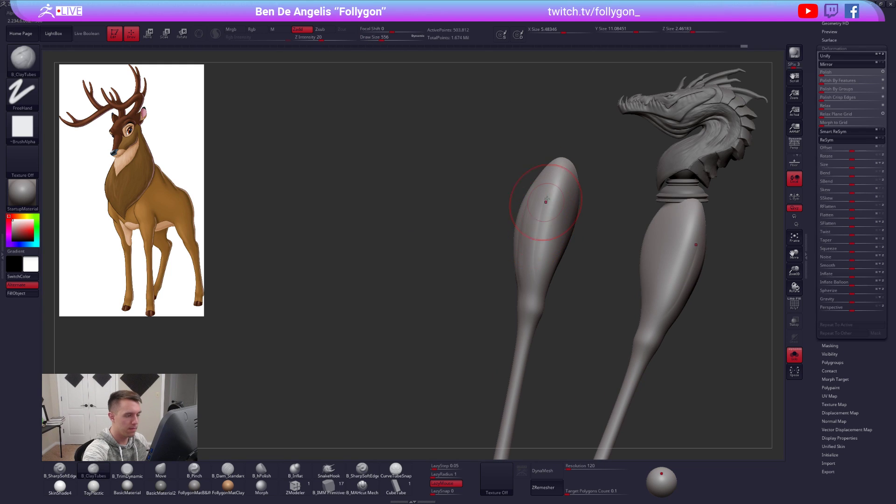
pyautogui.moveTo(535, 293); pyautogui.dragTo(531, 240, button='right')
pyautogui.hotkey('shift', 'alt', 's')
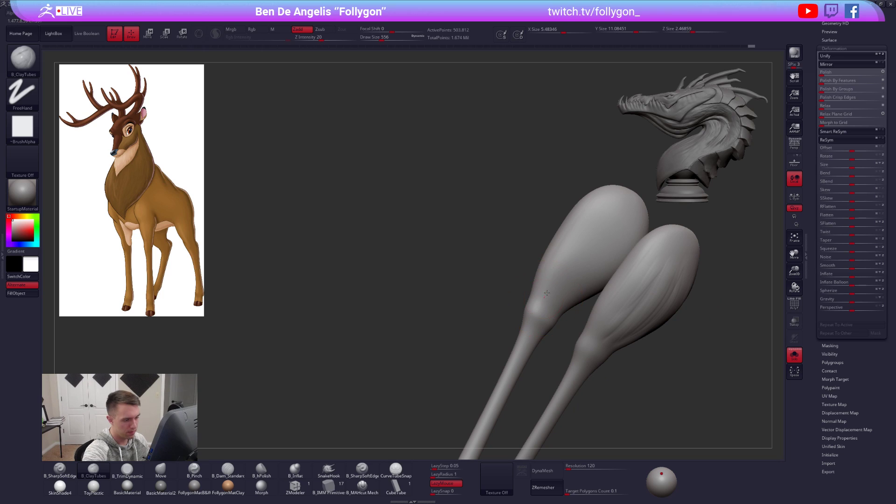
pyautogui.moveTo(546, 298); pyautogui.dragTo(624, 255, button='right')
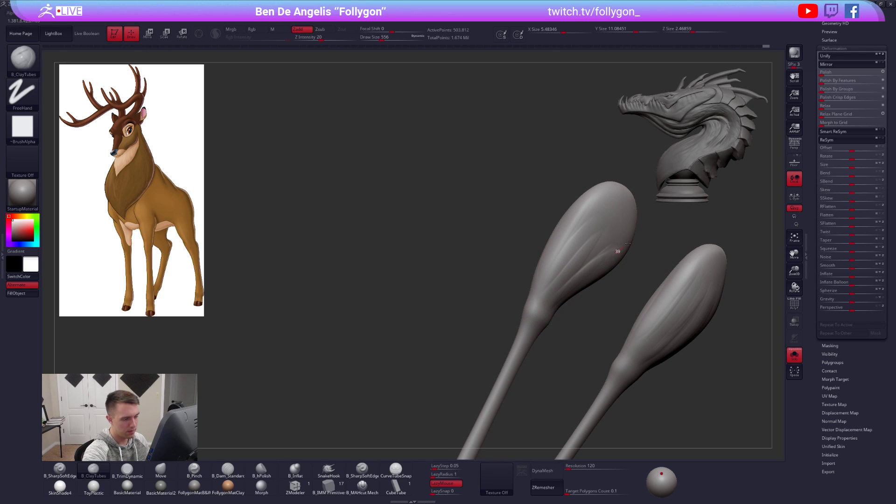
pyautogui.moveTo(625, 206)
pyautogui.mouseDown(button='right')
pyautogui.moveTo(605, 314)
pyautogui.moveTo(586, 326)
pyautogui.moveTo(606, 289)
pyautogui.moveTo(607, 262)
pyautogui.moveTo(571, 233)
pyautogui.moveTo(571, 251)
pyautogui.moveTo(610, 203)
pyautogui.moveTo(610, 240)
pyautogui.moveTo(663, 335)
pyautogui.moveTo(653, 347)
pyautogui.moveTo(628, 350)
pyautogui.moveTo(537, 291)
pyautogui.mouseUp(button='right')
# - Show the whole stag, choose the Move brush with draw size 447 and mask the outer faces of the upper front legs
pyautogui.hotkey('shift', 'alt', 's')
pyautogui.press('b')
pyautogui.press('m')
pyautogui.press('v')
pyautogui.press('space')
pyautogui.press('space')
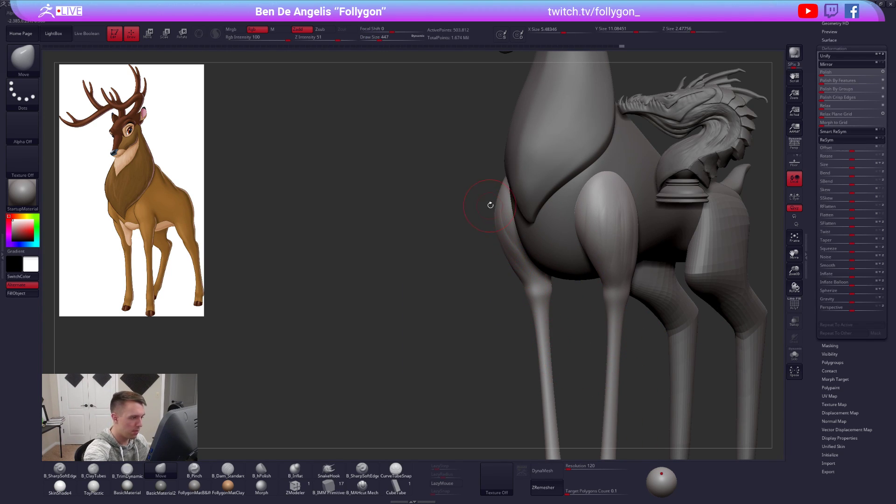
pyautogui.moveTo(524, 140)
pyautogui.keyDown('ctrl'); pyautogui.mouseDown()
pyautogui.moveTo(495, 163)
pyautogui.moveTo(470, 144)
pyautogui.mouseUp(); pyautogui.keyUp('ctrl')
pyautogui.keyDown('ctrl'); pyautogui.moveTo(485, 200); pyautogui.dragTo(511, 253); pyautogui.keyUp('ctrl')
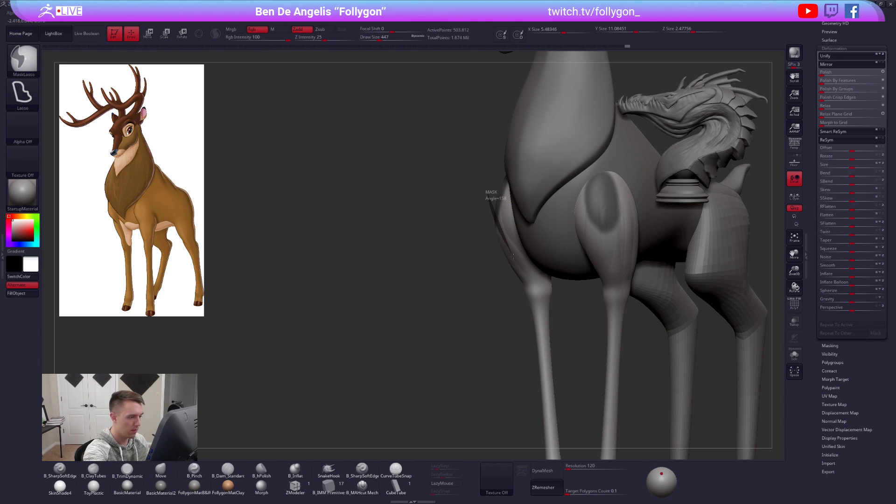
pyautogui.keyDown('ctrl'); pyautogui.moveTo(533, 288); pyautogui.dragTo(453, 344); pyautogui.keyUp('ctrl')
pyautogui.moveTo(528, 292); pyautogui.dragTo(530, 243)
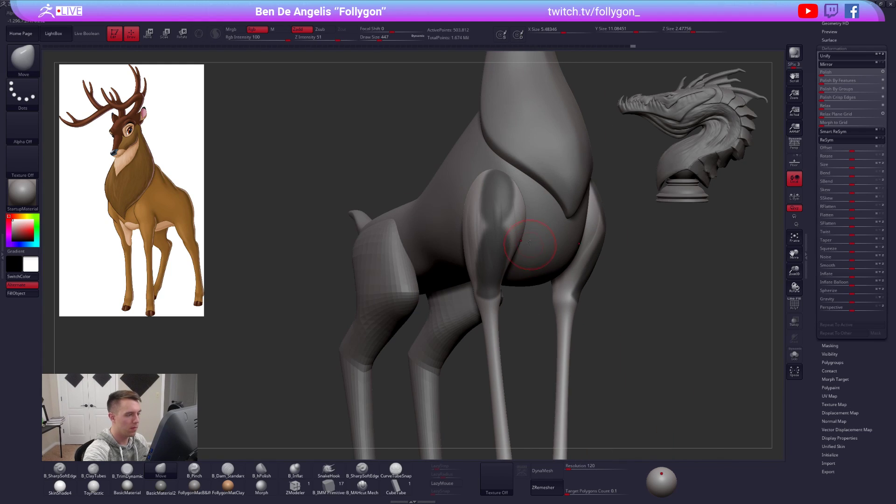
# - Invert the mask, enlarge the brush to draw size 764 and reshape the exposed outer faces of the upper front legs
pyautogui.press('b')
pyautogui.press('t')
pyautogui.press('d')
pyautogui.hotkey('ctrl', 'i')
pyautogui.press('space')
pyautogui.moveTo(511, 201); pyautogui.dragTo(496, 201)
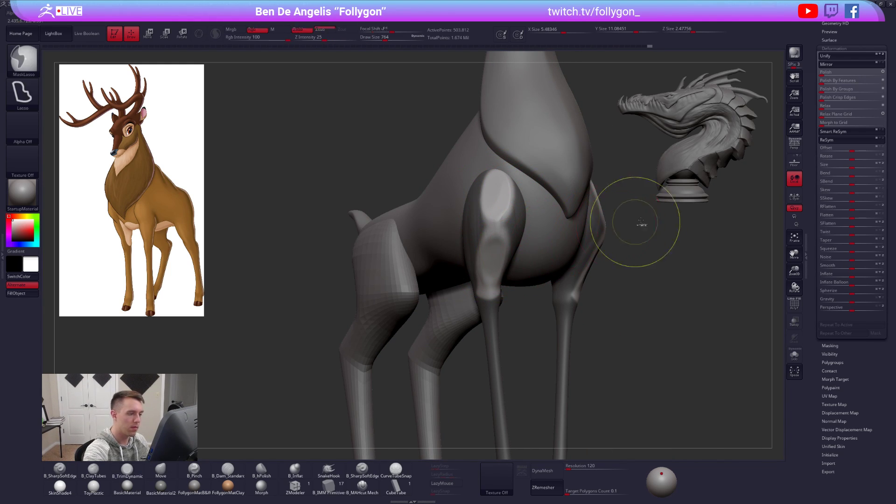
pyautogui.press('space')
pyautogui.moveTo(506, 229)
pyautogui.mouseDown()
pyautogui.moveTo(487, 228)
pyautogui.moveTo(497, 229)
pyautogui.mouseUp()
# - Adjust the brush size and refine the outer contour of the upper front legs from additional viewing angles
pyautogui.press('space')
pyautogui.moveTo(434, 210); pyautogui.dragTo(489, 210, button='right')
pyautogui.press('space')
pyautogui.moveTo(494, 229); pyautogui.dragTo(504, 229)
pyautogui.moveTo(481, 208); pyautogui.dragTo(481, 196)
pyautogui.moveTo(490, 214); pyautogui.dragTo(420, 215, button='right')
pyautogui.moveTo(494, 234)
pyautogui.mouseDown()
pyautogui.moveTo(494, 252)
pyautogui.moveTo(490, 238)
pyautogui.mouseUp()
pyautogui.press('space')
# - Smooth the upper front legs and the transitions above the knees at a lower subdivision level
pyautogui.moveTo(518, 273)
pyautogui.mouseDown(button='right')
pyautogui.moveTo(509, 275)
pyautogui.moveTo(549, 263)
pyautogui.moveTo(510, 242)
pyautogui.moveTo(532, 263)
pyautogui.moveTo(563, 244)
pyautogui.mouseUp(button='right')
pyautogui.press('shift')
pyautogui.keyDown('shift'); pyautogui.moveTo(562, 244); pyautogui.dragTo(563, 250); pyautogui.keyUp('shift')
pyautogui.press('space')
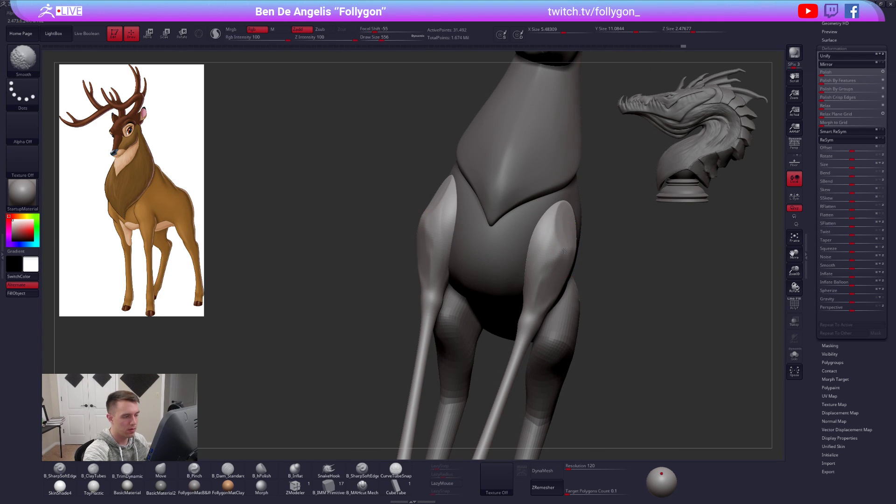
pyautogui.moveTo(566, 250); pyautogui.dragTo(549, 288, button='right')
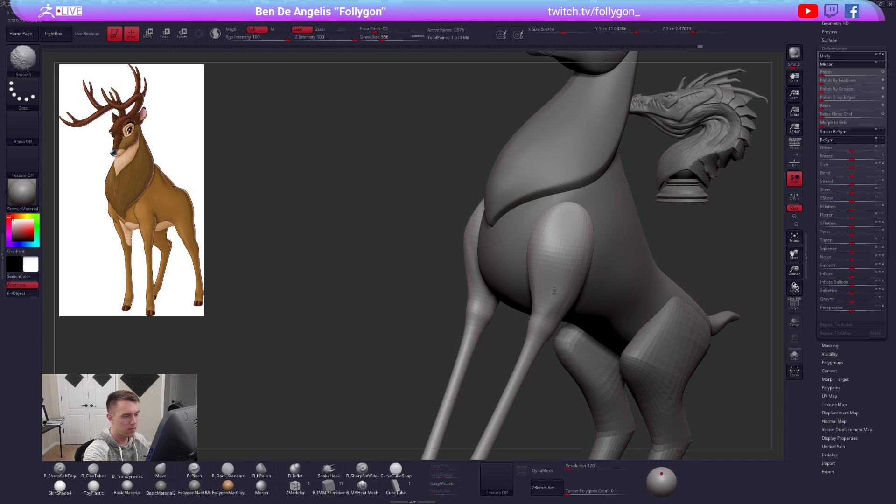
pyautogui.keyDown('shift'); pyautogui.moveTo(553, 295); pyautogui.dragTo(563, 286); pyautogui.keyUp('shift')
pyautogui.press('shift')
pyautogui.moveTo(550, 287)
pyautogui.mouseDown(button='right')
pyautogui.moveTo(583, 298)
pyautogui.moveTo(547, 279)
pyautogui.mouseUp(button='right')
pyautogui.moveTo(554, 218); pyautogui.dragTo(583, 232, button='right')
pyautogui.rightClick(564, 233)
pyautogui.press('shift')
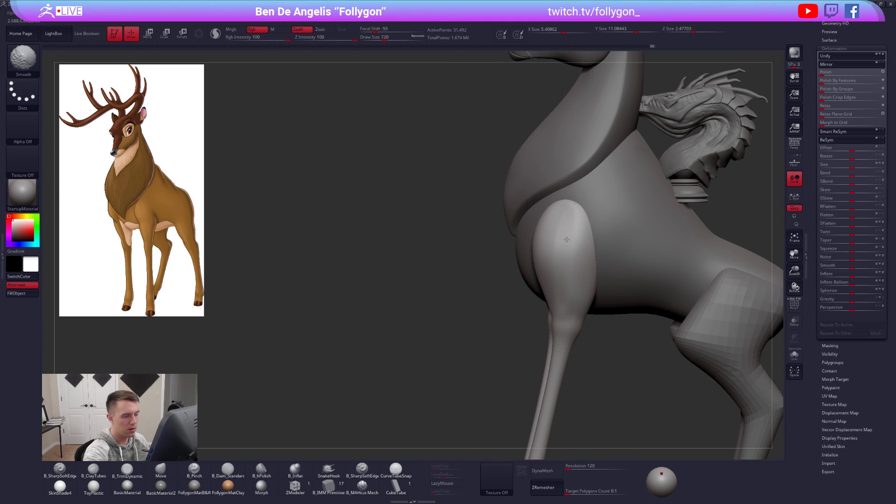
# - Mask the front legs above the shins with a soft edge, inflate the shins by 23 and clear the mask
pyautogui.moveTo(568, 304)
pyautogui.mouseDown(button='right')
pyautogui.moveTo(560, 300)
pyautogui.moveTo(560, 317)
pyautogui.moveTo(591, 344)
pyautogui.moveTo(593, 384)
pyautogui.moveTo(576, 390)
pyautogui.mouseUp(button='right')
pyautogui.press('2')
pyautogui.moveTo(534, 141)
pyautogui.mouseDown()
pyautogui.moveTo(514, 111)
pyautogui.moveTo(521, 145)
pyautogui.mouseUp()
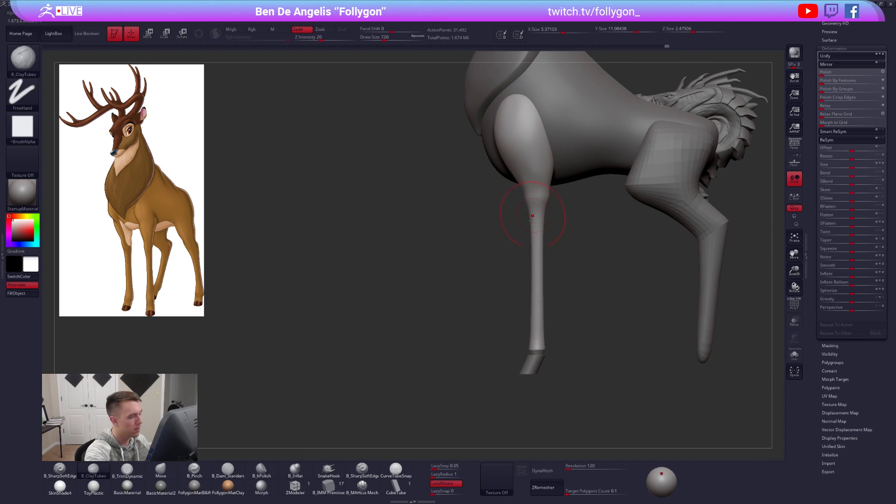
pyautogui.moveTo(549, 305)
pyautogui.mouseDown(button='right')
pyautogui.moveTo(540, 320)
pyautogui.moveTo(576, 324)
pyautogui.moveTo(560, 328)
pyautogui.moveTo(551, 313)
pyautogui.moveTo(550, 330)
pyautogui.mouseUp(button='right')
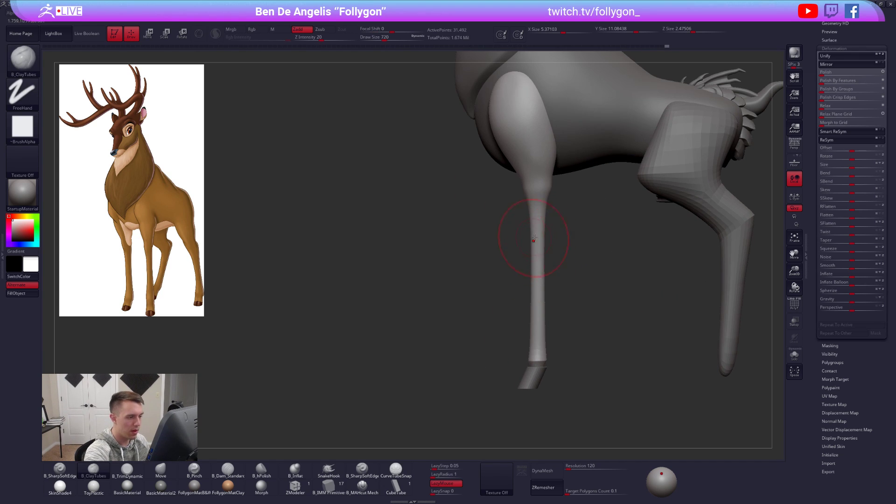
pyautogui.keyDown('ctrl'); pyautogui.moveTo(520, 216); pyautogui.dragTo(576, 377); pyautogui.keyUp('ctrl')
pyautogui.keyDown('ctrl'); pyautogui.click(540, 334); pyautogui.keyUp('ctrl')
pyautogui.keyDown('ctrl'); pyautogui.click(540, 335); pyautogui.keyUp('ctrl')
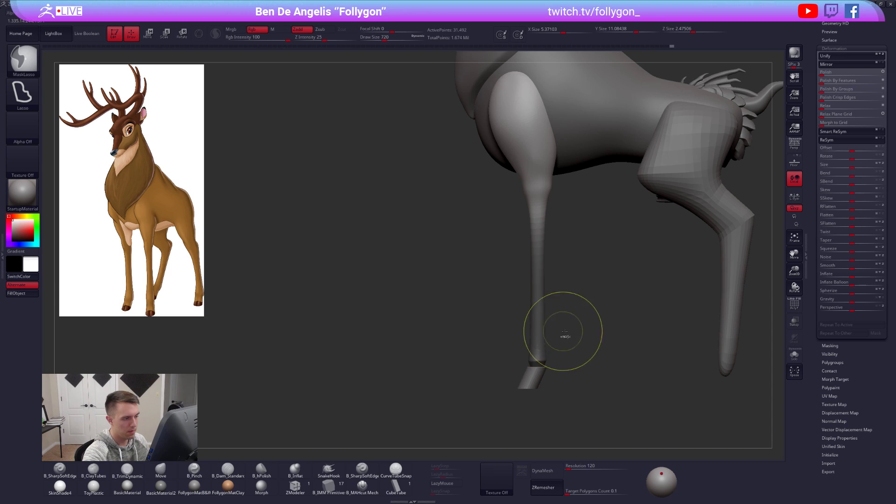
pyautogui.keyDown('ctrl'); pyautogui.click(562, 335); pyautogui.keyUp('ctrl')
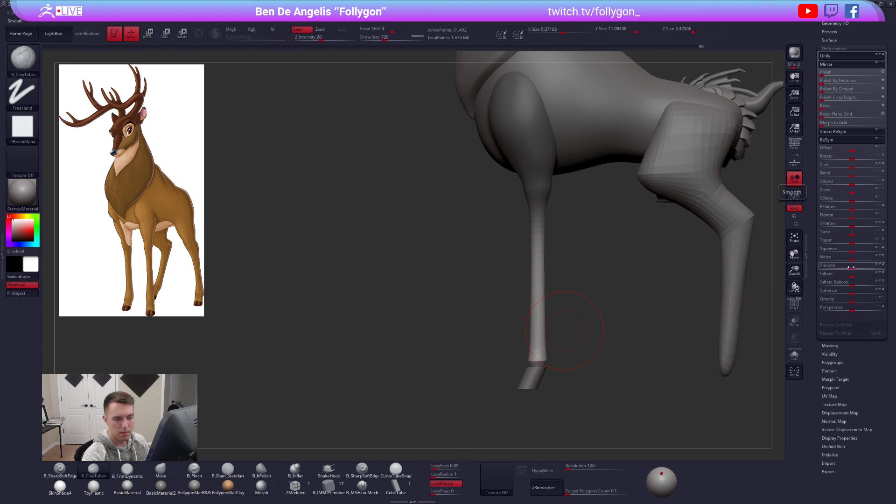
pyautogui.moveTo(852, 276); pyautogui.dragTo(855, 278)
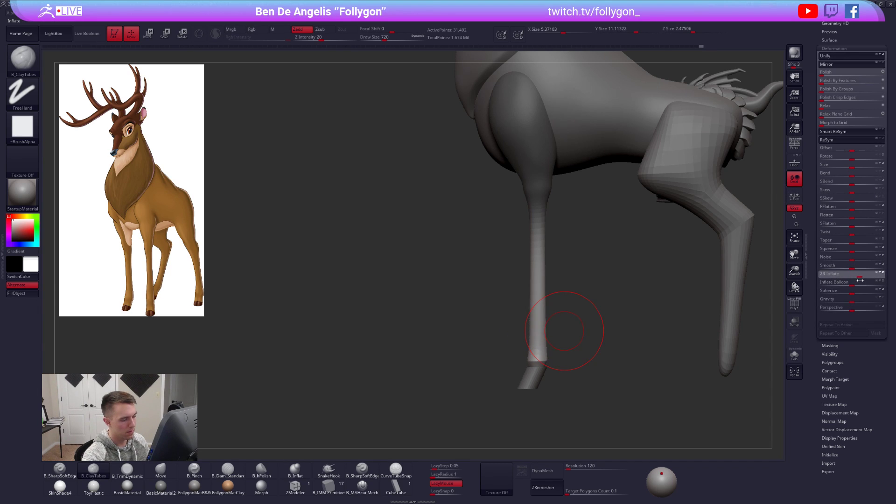
pyautogui.keyDown('ctrl'); pyautogui.moveTo(643, 326); pyautogui.dragTo(630, 341); pyautogui.keyUp('ctrl')
pyautogui.keyDown('alt'); pyautogui.moveTo(608, 346); pyautogui.dragTo(612, 312); pyautogui.keyUp('alt')
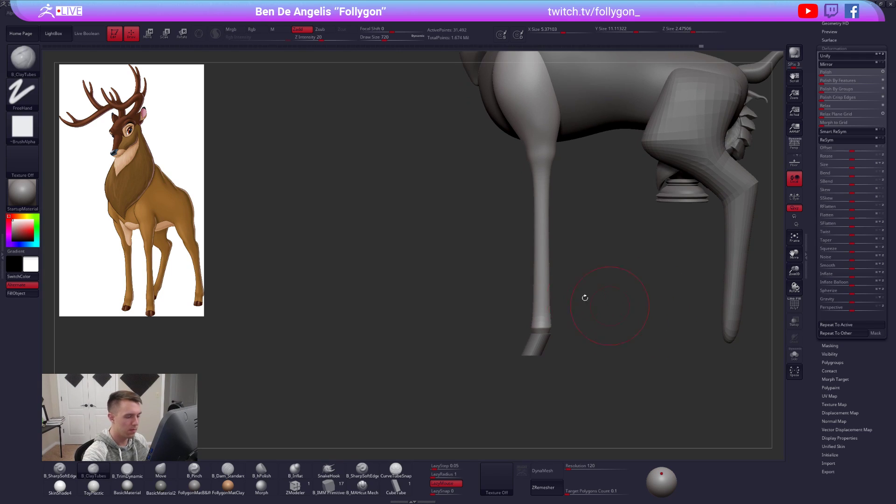
# - Select the hooves, shift them slightly upward against the ankles with a move transpose line and return to sculpting
pyautogui.keyDown('alt'); pyautogui.click(540, 346); pyautogui.keyUp('alt')
pyautogui.press('w')
pyautogui.moveTo(540, 347); pyautogui.dragTo(540, 404)
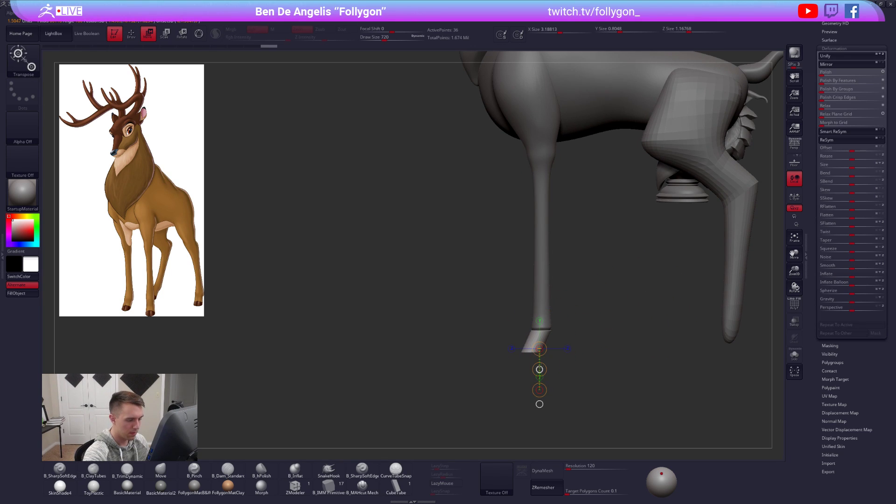
pyautogui.press('f')
pyautogui.moveTo(566, 360)
pyautogui.mouseDown()
pyautogui.moveTo(576, 363)
pyautogui.moveTo(575, 282)
pyautogui.moveTo(531, 306)
pyautogui.moveTo(495, 302)
pyautogui.moveTo(494, 341)
pyautogui.mouseUp()
pyautogui.press('q')
# - Select the front legs and build up their upper shoulder area with the B_ClayTubes brush
pyautogui.keyDown('alt'); pyautogui.click(614, 262); pyautogui.keyUp('alt')
pyautogui.keyDown('alt'); pyautogui.click(453, 263); pyautogui.keyUp('alt')
pyautogui.press('2')
pyautogui.moveTo(419, 230); pyautogui.dragTo(420, 238)
pyautogui.press('space')
pyautogui.moveTo(438, 204)
pyautogui.mouseDown()
pyautogui.moveTo(438, 184)
pyautogui.moveTo(434, 234)
pyautogui.mouseUp()
# - Isolate the front legs and flatten planes on the upper legs with the B_TrimDynamic brush at draw size 537
pyautogui.press('3')
pyautogui.hotkey('alt', 's')
pyautogui.moveTo(357, 201)
pyautogui.mouseDown()
pyautogui.moveTo(410, 186)
pyautogui.moveTo(415, 254)
pyautogui.mouseUp()
pyautogui.moveTo(527, 238)
pyautogui.mouseDown()
pyautogui.moveTo(473, 235)
pyautogui.moveTo(466, 196)
pyautogui.moveTo(508, 201)
pyautogui.moveTo(423, 202)
pyautogui.moveTo(414, 193)
pyautogui.mouseUp()
pyautogui.press('5')
pyautogui.moveTo(430, 271)
pyautogui.mouseDown()
pyautogui.moveTo(426, 245)
pyautogui.moveTo(440, 247)
pyautogui.mouseUp()
pyautogui.press('3')
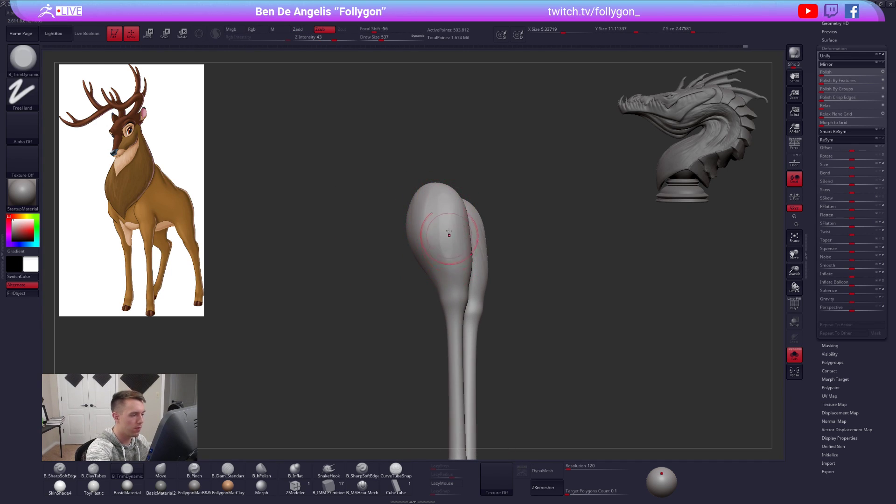
# - Smooth the isolated upper legs, show the whole stag and trim the front faces of the shoulders at draw size 556
pyautogui.press('shift')
pyautogui.moveTo(394, 254); pyautogui.dragTo(463, 250)
pyautogui.keyDown('shift'); pyautogui.moveTo(422, 229); pyautogui.dragTo(410, 212); pyautogui.keyUp('shift')
pyautogui.moveTo(448, 257); pyautogui.dragTo(474, 254)
pyautogui.hotkey('alt', 'shift', 's')
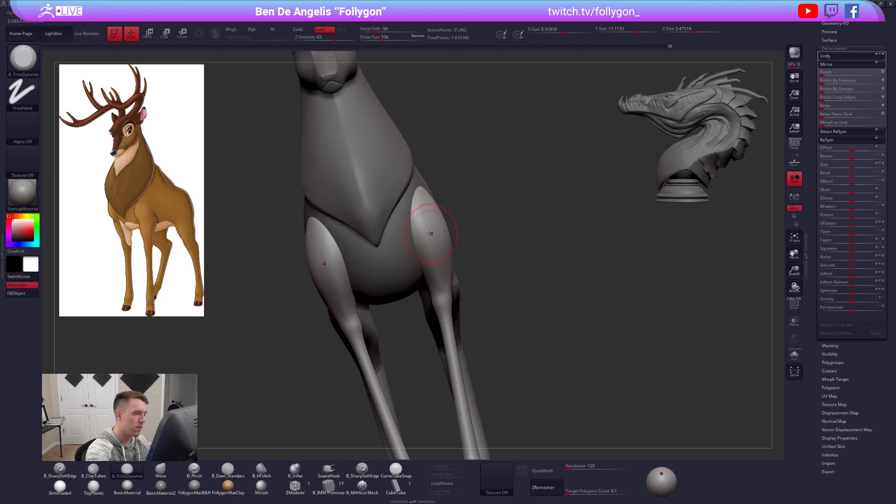
pyautogui.hotkey('alt', 'shift', 's')
pyautogui.moveTo(418, 217)
pyautogui.mouseDown()
pyautogui.moveTo(422, 243)
pyautogui.moveTo(440, 246)
pyautogui.mouseUp()
pyautogui.hotkey('alt', 'shift', 's')
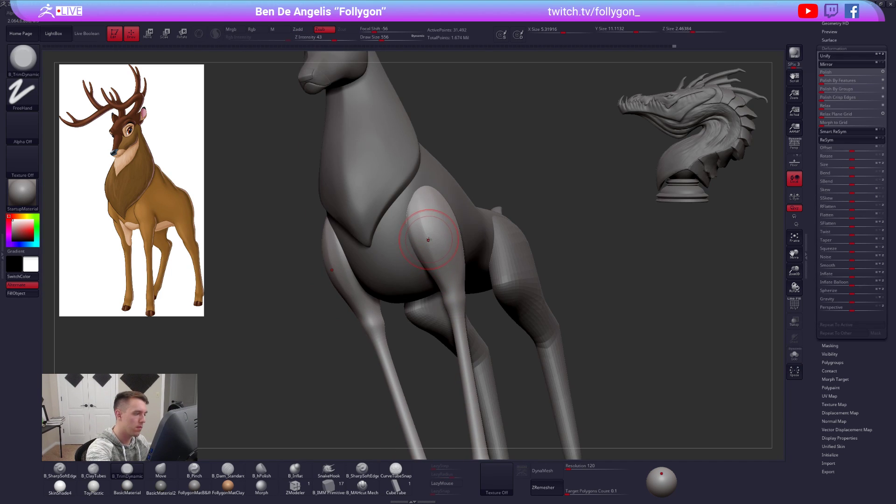
# - Trim the outer faces of the upper front legs with B_TrimDynamic and smooth down toward the knees
pyautogui.hotkey('alt', 'shift', 's')
pyautogui.moveTo(432, 234); pyautogui.dragTo(434, 242)
pyautogui.keyDown('shift'); pyautogui.moveTo(426, 219); pyautogui.dragTo(438, 270); pyautogui.keyUp('shift')
pyautogui.hotkey('alt', 'shift', 's')
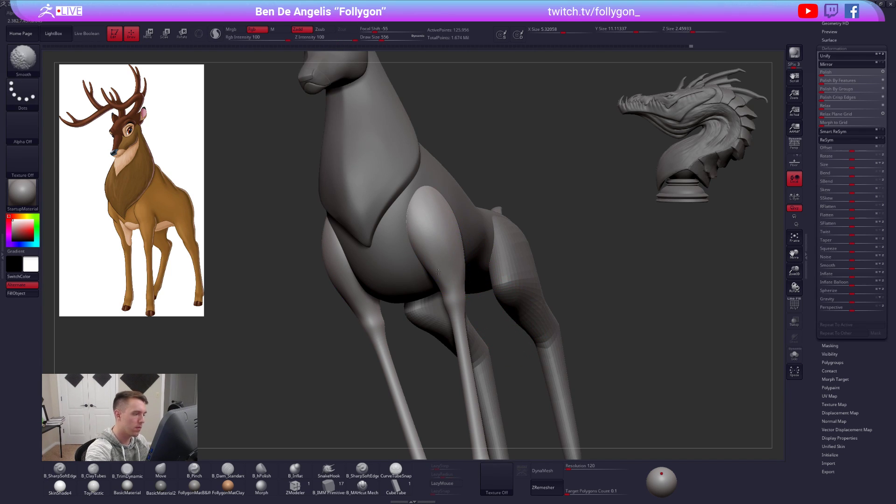
# - Flatten the sides of the upper front legs further and smooth the rounded tops of the shoulders
pyautogui.hotkey('alt', 'shift', 's')
pyautogui.moveTo(509, 262); pyautogui.dragTo(551, 262)
pyautogui.moveTo(418, 236); pyautogui.dragTo(440, 280)
pyautogui.keyDown('shift'); pyautogui.moveTo(447, 234); pyautogui.dragTo(458, 222); pyautogui.keyUp('shift')
pyautogui.hotkey('alt', 'shift', 's')
pyautogui.moveTo(508, 285)
pyautogui.mouseDown()
pyautogui.moveTo(563, 355)
pyautogui.moveTo(514, 312)
pyautogui.moveTo(542, 296)
pyautogui.mouseUp()
pyautogui.moveTo(408, 207)
pyautogui.keyDown('shift'); pyautogui.mouseDown()
pyautogui.moveTo(400, 196)
pyautogui.moveTo(401, 219)
pyautogui.mouseUp(); pyautogui.keyUp('shift')
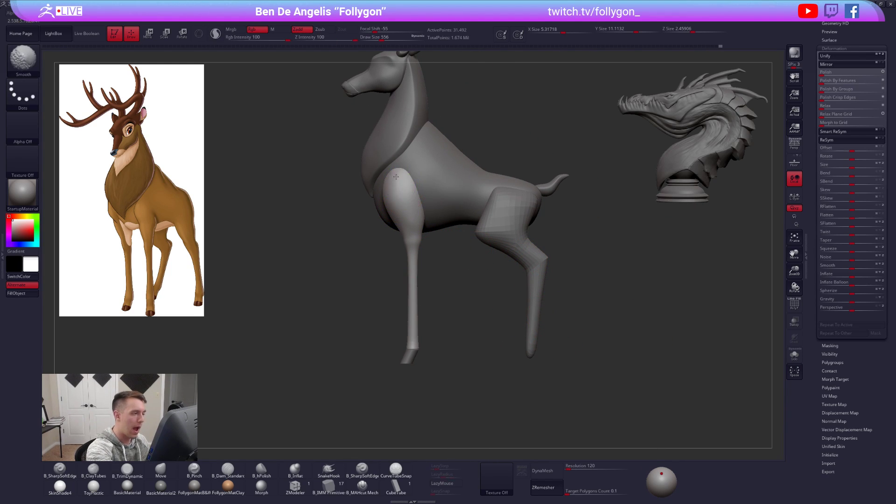
# - Select the hind legs and compare their shape from both sides with the deer references
pyautogui.keyDown('alt'); pyautogui.click(517, 213); pyautogui.keyUp('alt')
pyautogui.keyDown('alt'); pyautogui.moveTo(536, 262); pyautogui.dragTo(545, 288, button='right'); pyautogui.keyUp('alt')
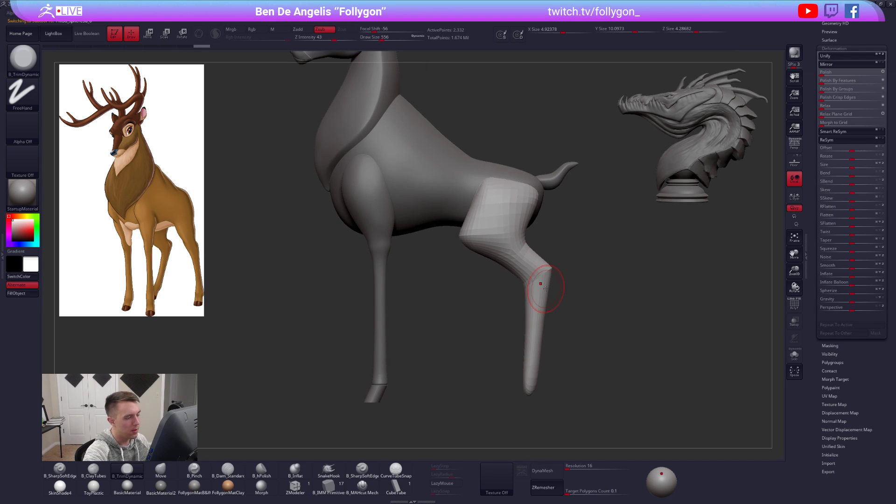
pyautogui.keyDown('ctrl'); pyautogui.moveTo(630, 358); pyautogui.dragTo(633, 354, button='right'); pyautogui.keyUp('ctrl')
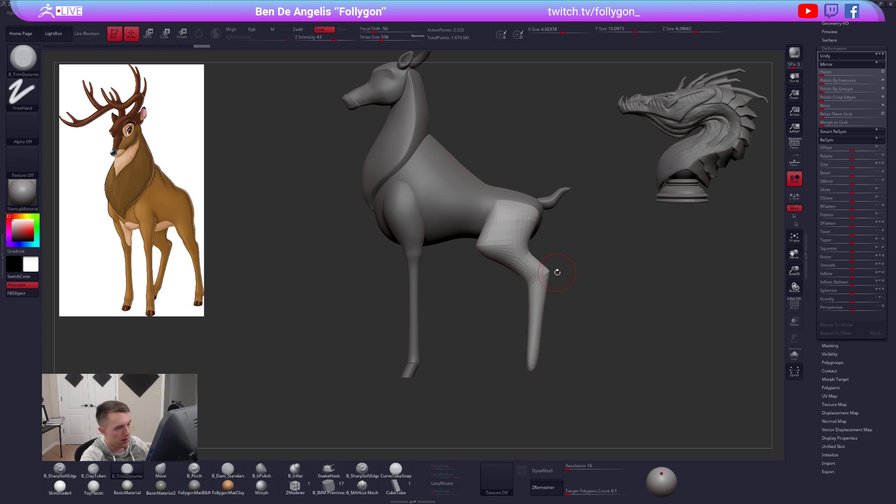
pyautogui.moveTo(572, 258); pyautogui.dragTo(514, 266)
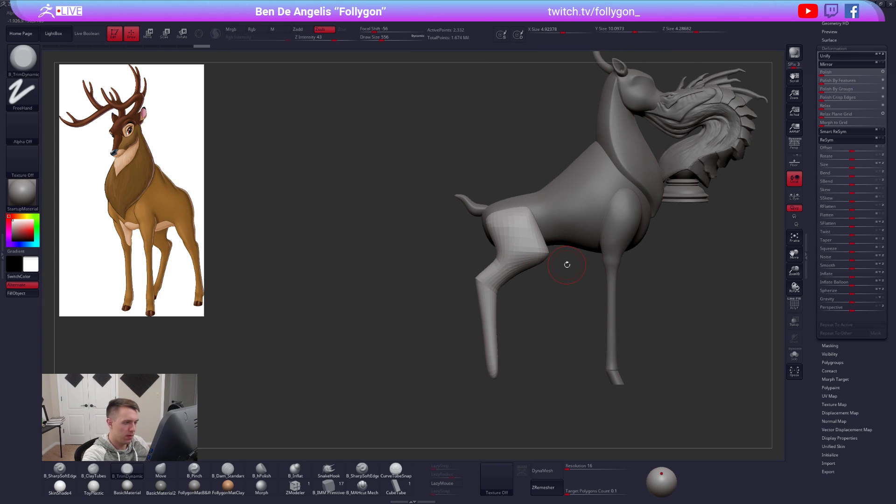
# - Switch to the Move brush and reshape the lower hind legs at draw size 1111
pyautogui.press('space')
pyautogui.keyDown('alt'); pyautogui.moveTo(514, 272); pyautogui.dragTo(520, 306, button='right'); pyautogui.keyUp('alt')
pyautogui.press('b')
pyautogui.press('m')
pyautogui.press('v')
pyautogui.press('space')
pyautogui.moveTo(525, 303); pyautogui.dragTo(544, 301)
pyautogui.press('space')
pyautogui.moveTo(524, 301); pyautogui.dragTo(550, 295)
pyautogui.press('space')
pyautogui.moveTo(528, 299); pyautogui.dragTo(526, 300)
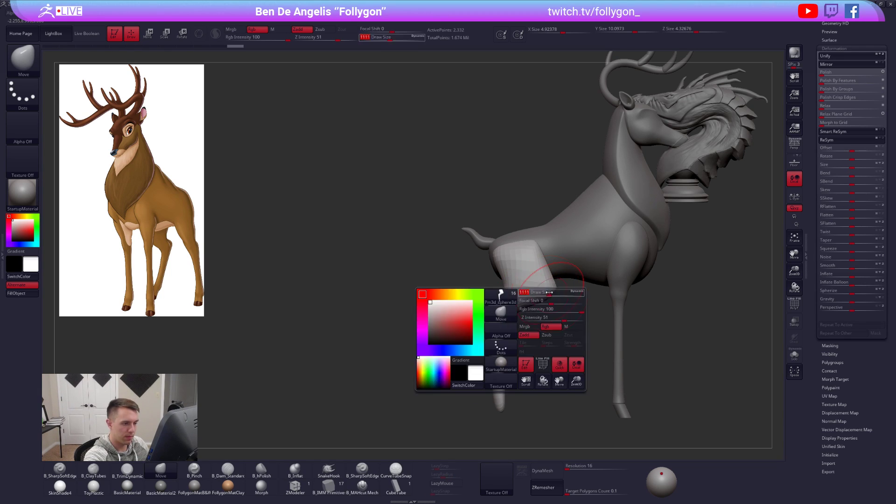
pyautogui.moveTo(530, 343); pyautogui.dragTo(584, 321)
# - Select the front legs and push the front contour of the shoulders forward with the Move brush
pyautogui.keyDown('alt'); pyautogui.click(609, 256); pyautogui.keyUp('alt')
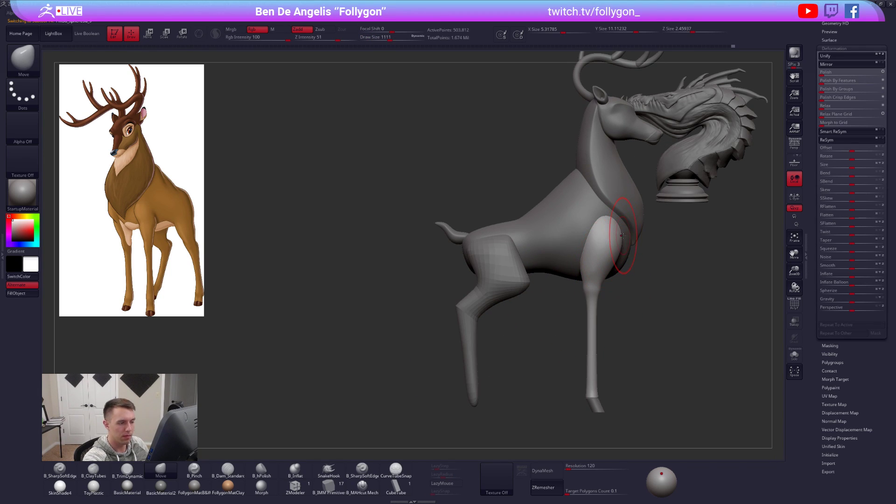
pyautogui.press('space')
pyautogui.moveTo(597, 245); pyautogui.dragTo(611, 240)
pyautogui.moveTo(605, 261); pyautogui.dragTo(555, 259, button='right')
pyautogui.moveTo(636, 244); pyautogui.dragTo(641, 243)
pyautogui.moveTo(567, 262); pyautogui.dragTo(608, 260, button='right')
pyautogui.press('space')
# - Place a transpose line across the upper front legs and rotate them, ending back in Draw mode
pyautogui.press('w')
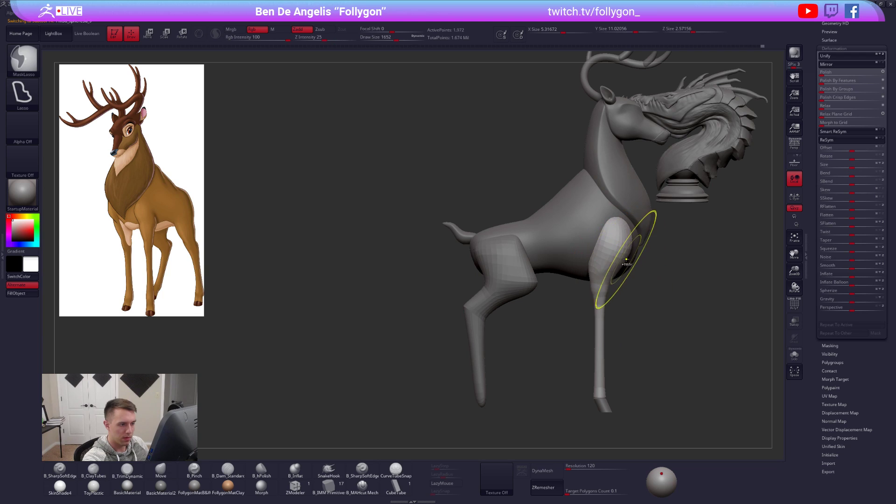
pyautogui.moveTo(610, 272); pyautogui.dragTo(668, 272)
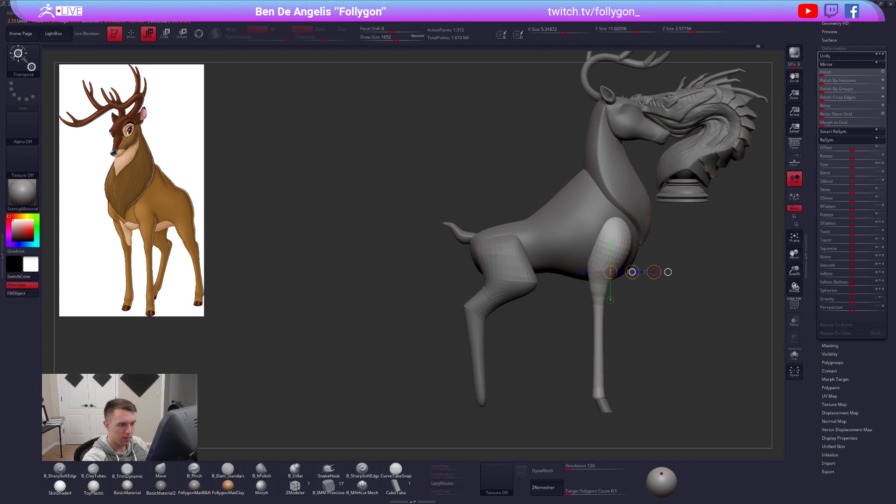
pyautogui.moveTo(635, 312); pyautogui.dragTo(642, 275, button='right')
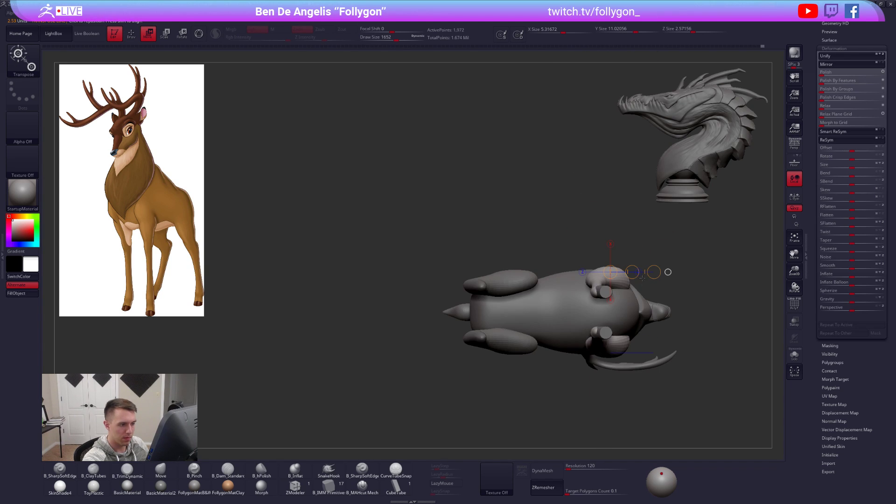
pyautogui.keyDown('ctrl'); pyautogui.moveTo(627, 307); pyautogui.dragTo(630, 325, button='right'); pyautogui.keyUp('ctrl')
pyautogui.press('r')
pyautogui.moveTo(631, 284)
pyautogui.keyDown('shift'); pyautogui.mouseDown()
pyautogui.moveTo(695, 284)
pyautogui.moveTo(690, 297)
pyautogui.mouseUp(); pyautogui.keyUp('shift')
pyautogui.moveTo(630, 322)
pyautogui.keyDown('shift'); pyautogui.mouseDown(button='right')
pyautogui.moveTo(625, 360)
pyautogui.moveTo(672, 359)
pyautogui.moveTo(628, 356)
pyautogui.moveTo(651, 296)
pyautogui.moveTo(680, 314)
pyautogui.mouseUp(button='right'); pyautogui.keyUp('shift')
pyautogui.press('q')
# - Select the hind legs and adjust the contour of the rump with a large Move brush
pyautogui.keyDown('alt'); pyautogui.click(493, 295); pyautogui.keyUp('alt')
pyautogui.press('space')
pyautogui.moveTo(541, 251); pyautogui.dragTo(540, 251)
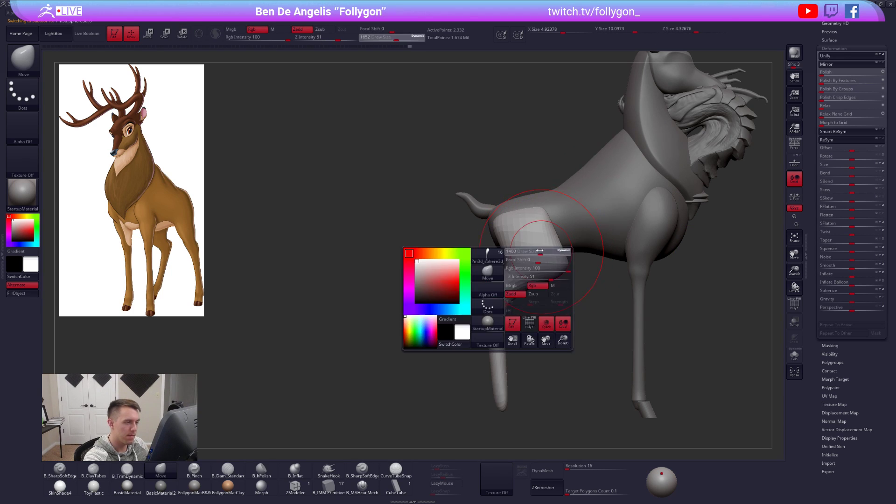
pyautogui.keyDown('shift'); pyautogui.moveTo(448, 233); pyautogui.dragTo(499, 224, button='right'); pyautogui.keyUp('shift')
pyautogui.press('space')
pyautogui.moveTo(502, 224); pyautogui.dragTo(506, 230)
pyautogui.moveTo(505, 231)
pyautogui.keyDown('shift'); pyautogui.mouseDown(button='right')
pyautogui.moveTo(438, 241)
pyautogui.moveTo(505, 243)
pyautogui.mouseUp(button='right'); pyautogui.keyUp('shift')
# - Reduce the brush's draw size and smooth the lower part of the hind legs
pyautogui.press('s')
pyautogui.moveTo(521, 310); pyautogui.dragTo(517, 310)
pyautogui.moveTo(516, 310)
pyautogui.keyDown('ctrl'); pyautogui.mouseDown(button='right')
pyautogui.moveTo(515, 326)
pyautogui.moveTo(550, 342)
pyautogui.mouseUp(button='right'); pyautogui.keyUp('ctrl')
pyautogui.keyDown('alt'); pyautogui.moveTo(539, 371); pyautogui.dragTo(516, 330, button='right'); pyautogui.keyUp('alt')
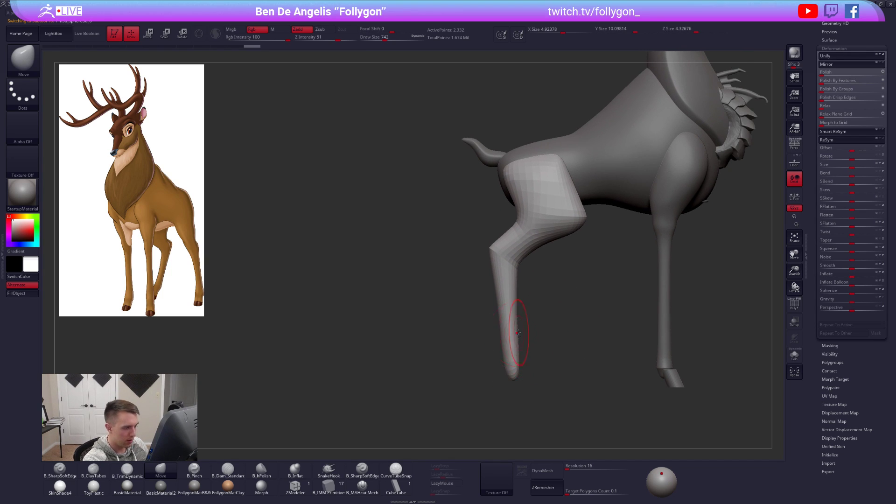
pyautogui.keyDown('shift'); pyautogui.moveTo(516, 310); pyautogui.dragTo(510, 327); pyautogui.keyUp('shift')
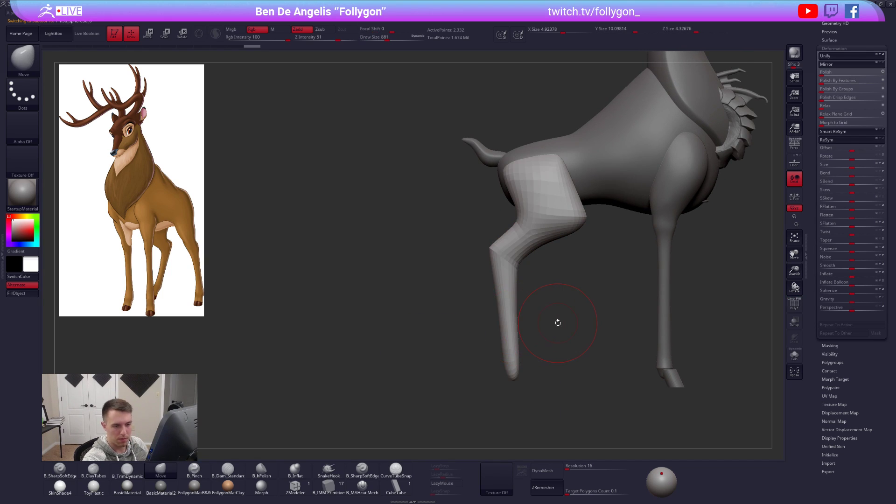
# - Subdivide the hind legs to level 5 and check their wireframe and polygroups
pyautogui.moveTo(811, 206); pyautogui.dragTo(799, 390)
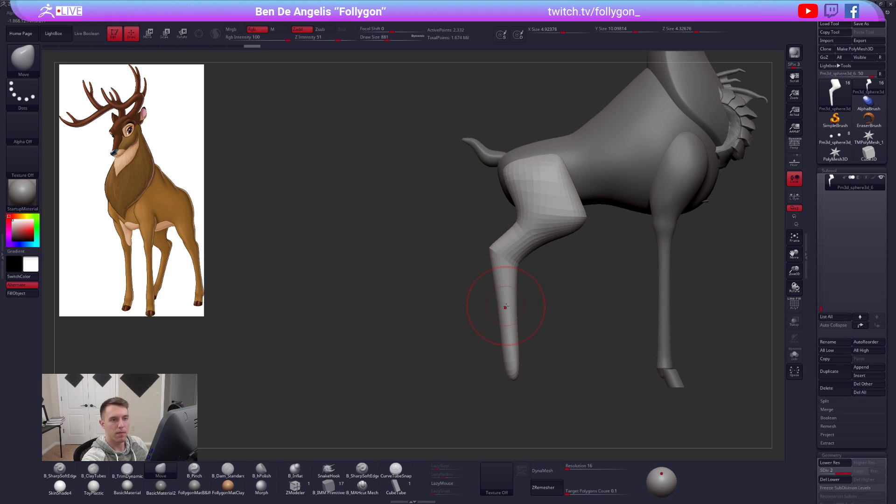
pyautogui.hotkey('shift', 'd')
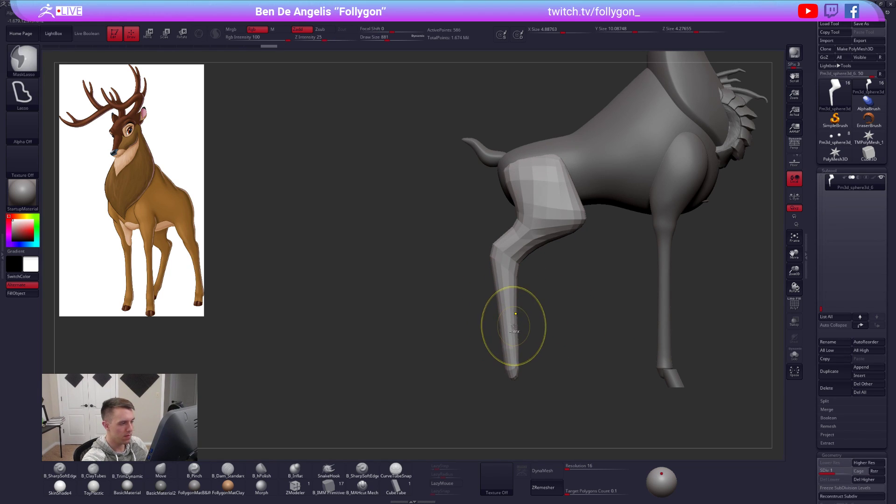
pyautogui.hotkey('ctrl', 'd')
pyautogui.press('d')
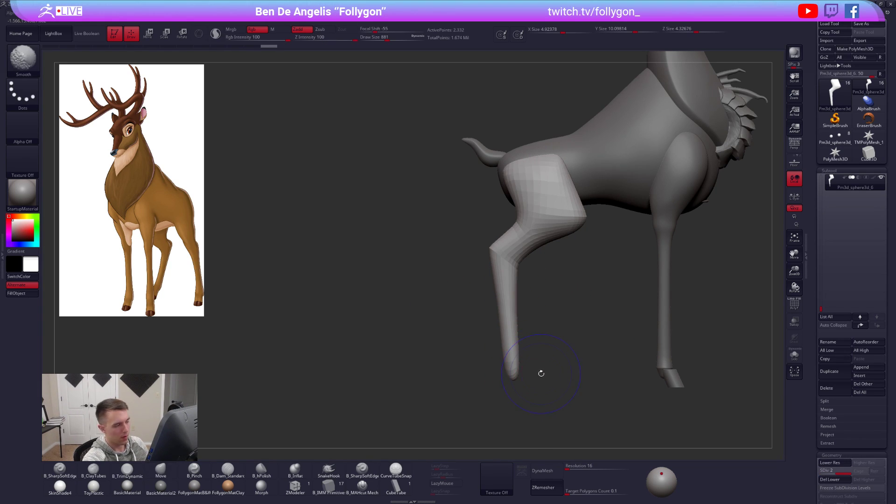
pyautogui.hotkey('shift', 'f')
pyautogui.press('d')
pyautogui.press('d')
pyautogui.press('d')
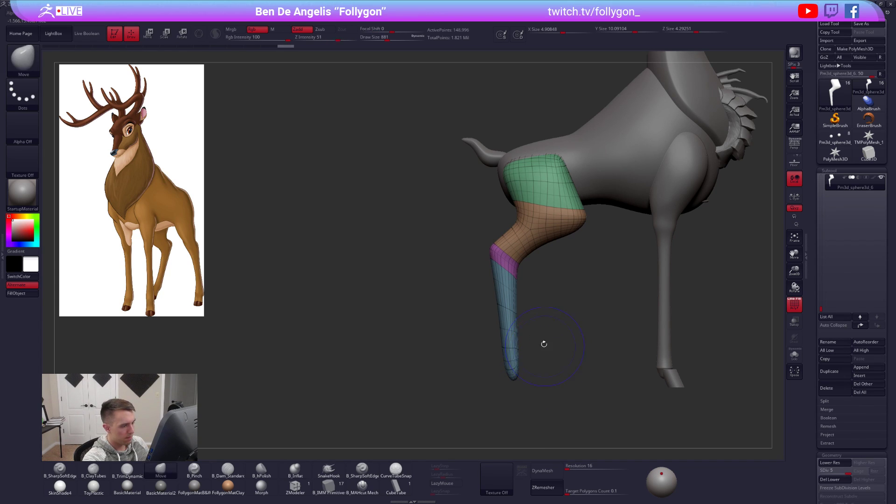
pyautogui.hotkey('shift', 'f')
# - Lower the hind legs to subdivision level 4 and smooth the shins
pyautogui.hotkey('shift', 'd')
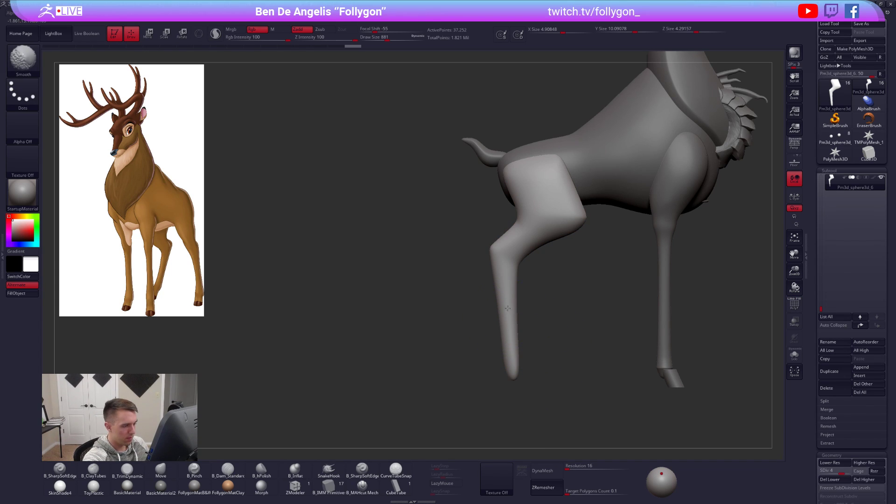
pyautogui.keyDown('shift'); pyautogui.moveTo(507, 327); pyautogui.dragTo(505, 311); pyautogui.keyUp('shift')
pyautogui.press('space')
pyautogui.keyDown('ctrl'); pyautogui.moveTo(504, 312); pyautogui.dragTo(523, 330, button='right'); pyautogui.keyUp('ctrl')
# - Mask the hind legs above the shins and soften the mask's edge, leaving the shins editable
pyautogui.hotkey('shift', 'f')
pyautogui.hotkey('shift', 'f')
pyautogui.moveTo(525, 267)
pyautogui.keyDown('ctrl'); pyautogui.mouseDown()
pyautogui.moveTo(572, 426)
pyautogui.moveTo(567, 406)
pyautogui.mouseUp(); pyautogui.keyUp('ctrl')
pyautogui.keyDown('alt'); pyautogui.moveTo(518, 364); pyautogui.dragTo(489, 340, button='right'); pyautogui.keyUp('alt')
pyautogui.keyDown('ctrl'); pyautogui.click(496, 343); pyautogui.keyUp('ctrl')
pyautogui.keyDown('ctrl'); pyautogui.click(493, 344); pyautogui.keyUp('ctrl')
pyautogui.keyDown('ctrl'); pyautogui.click(494, 342); pyautogui.keyUp('ctrl')
# - Thin the unmasked hind shins with a negative Inflate deformation and save the project
pyautogui.moveTo(546, 356); pyautogui.dragTo(675, 321)
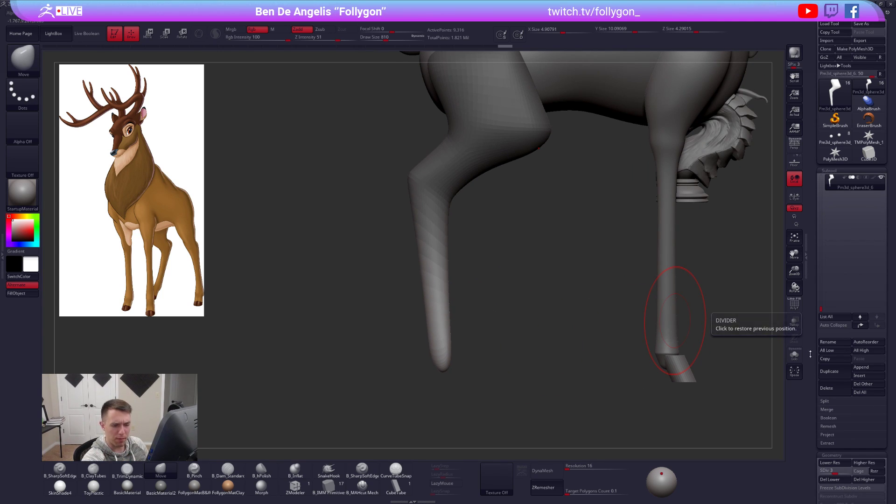
pyautogui.scroll(-15, 837, 234)
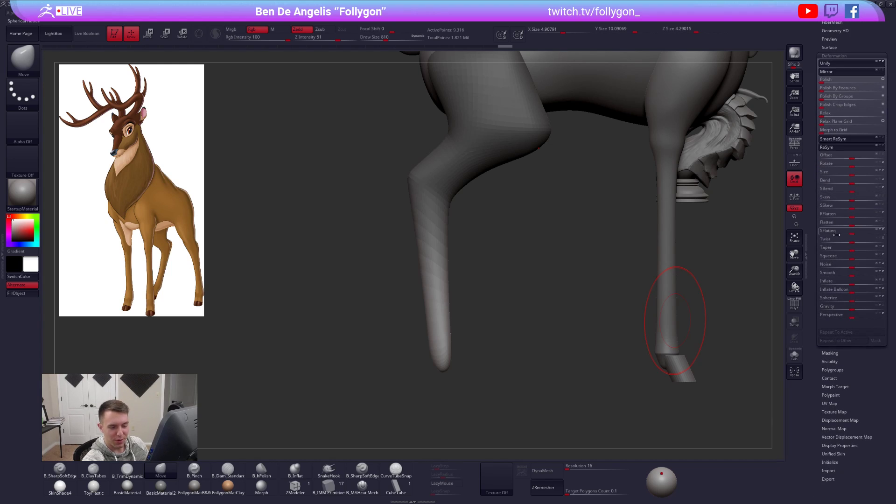
pyautogui.moveTo(851, 284); pyautogui.dragTo(829, 285)
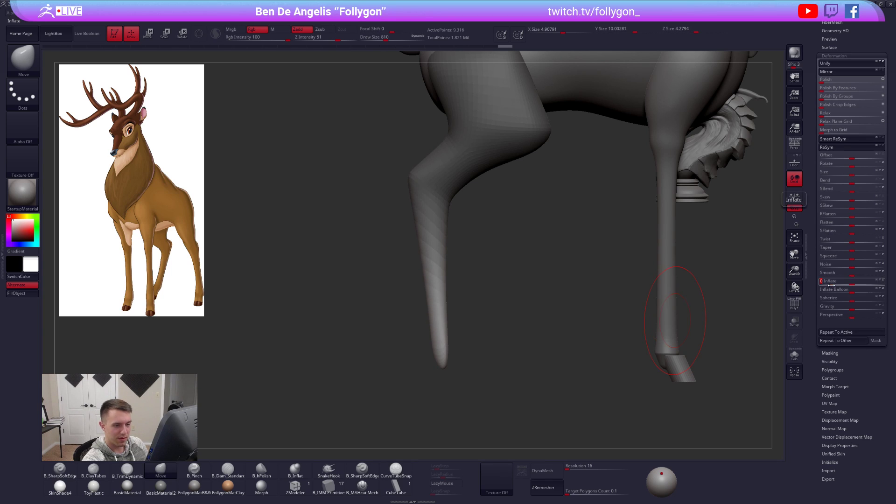
pyautogui.hotkey('ctrl', 's')
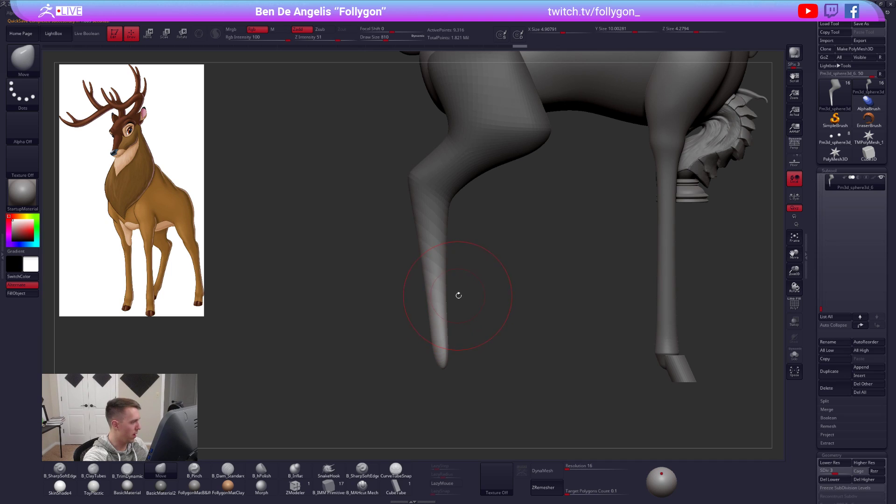
# - Smooth the hind shins, clear the mask and adjust the front contour below the hocks at draw size 764
pyautogui.press('shift')
pyautogui.keyDown('shift'); pyautogui.moveTo(443, 339); pyautogui.dragTo(441, 312); pyautogui.keyUp('shift')
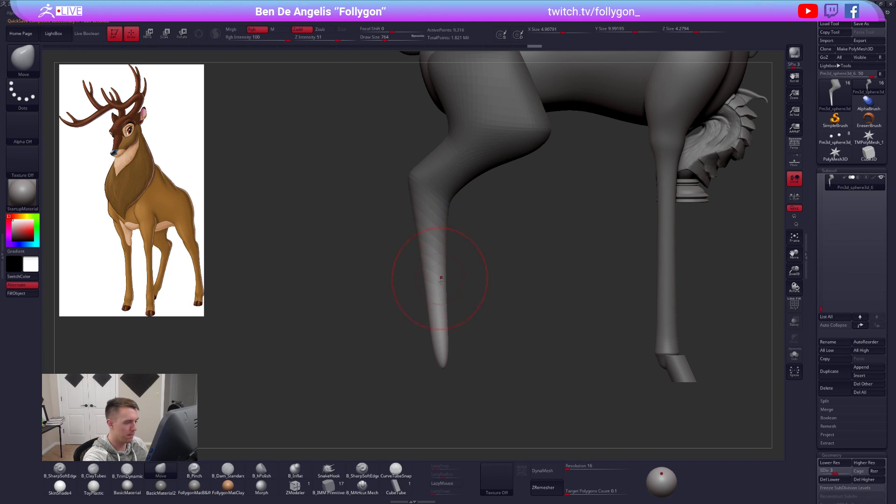
pyautogui.keyDown('alt'); pyautogui.moveTo(439, 275); pyautogui.dragTo(458, 316, button='right'); pyautogui.keyUp('alt')
pyautogui.keyDown('ctrl'); pyautogui.moveTo(480, 282); pyautogui.dragTo(493, 312); pyautogui.keyUp('ctrl')
pyautogui.moveTo(464, 255); pyautogui.dragTo(461, 246)
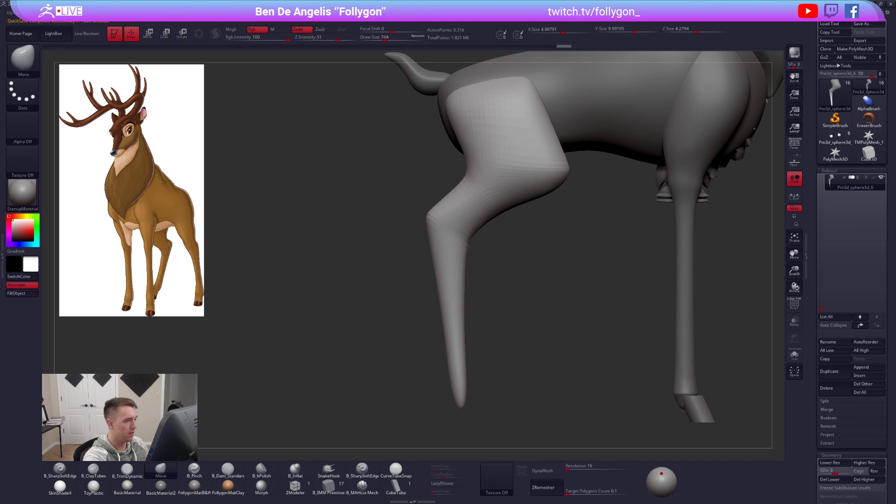
# - Raise the hind legs to subdivision level 5, isolate them and choose the B_Pinch brush at draw size 279
pyautogui.press('d')
pyautogui.moveTo(436, 256)
pyautogui.keyDown('alt'); pyautogui.mouseDown(button='right')
pyautogui.moveTo(467, 254)
pyautogui.moveTo(460, 259)
pyautogui.moveTo(493, 232)
pyautogui.moveTo(474, 282)
pyautogui.mouseUp(button='right'); pyautogui.keyUp('alt')
pyautogui.rightClick(457, 260)
pyautogui.press('d')
pyautogui.hotkey('shift', 's')
pyautogui.press('[')
pyautogui.rightClick(486, 238)
pyautogui.press('5')
pyautogui.moveTo(474, 283)
pyautogui.keyDown('alt'); pyautogui.mouseDown(button='right')
pyautogui.moveTo(487, 309)
pyautogui.moveTo(512, 276)
pyautogui.moveTo(495, 263)
pyautogui.mouseUp(button='right'); pyautogui.keyUp('alt')
pyautogui.press('[')
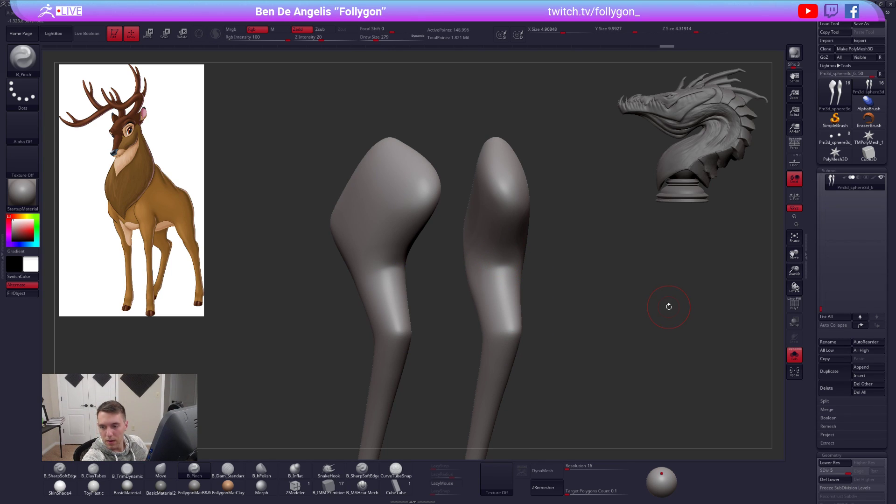
# - Set the draw size to 307, check the isolated hind legs from the side and show the whole stag
pyautogui.moveTo(615, 340)
pyautogui.mouseDown(button='right')
pyautogui.moveTo(594, 334)
pyautogui.moveTo(610, 326)
pyautogui.mouseUp(button='right')
pyautogui.press('space')
pyautogui.moveTo(610, 331); pyautogui.dragTo(613, 331)
pyautogui.moveTo(608, 338); pyautogui.dragTo(606, 326, button='right')
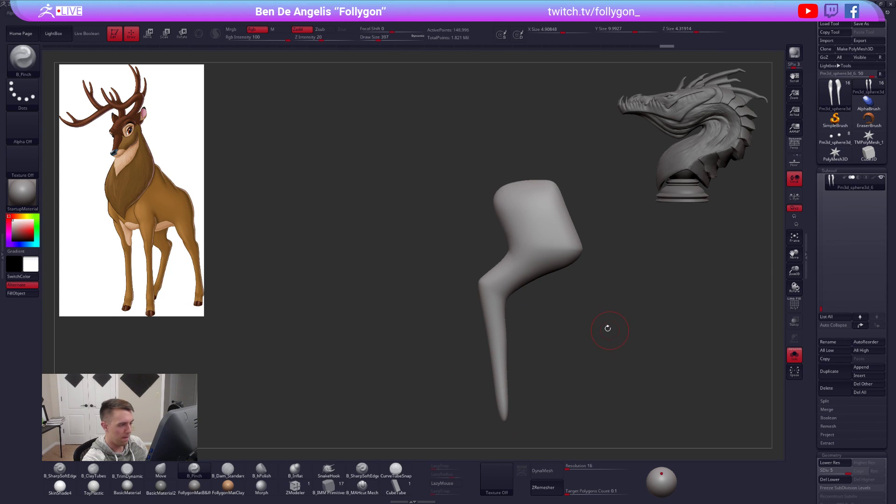
pyautogui.keyDown('ctrl'); pyautogui.keyDown('shift'); pyautogui.click(609, 328); pyautogui.keyUp('shift'); pyautogui.keyUp('ctrl')
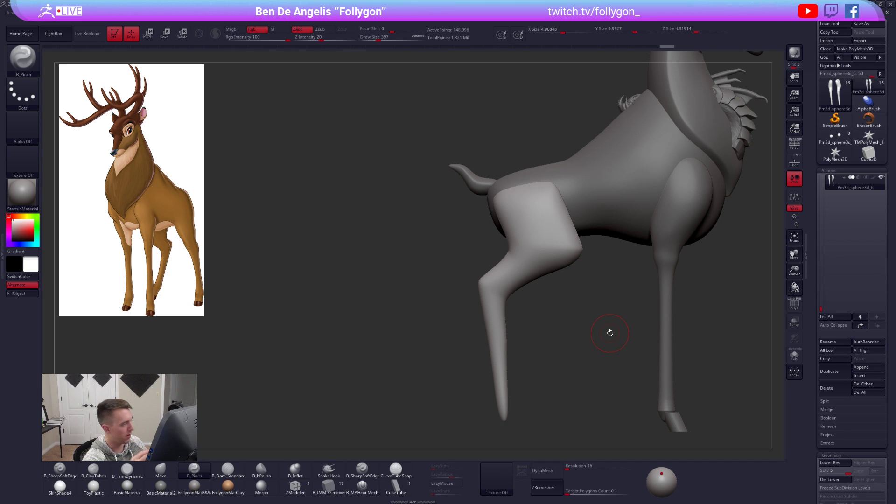
# - Pinch the front of the knee on the hind legs with B_Pinch at draw size 556
pyautogui.moveTo(551, 350); pyautogui.dragTo(585, 368, button='right')
pyautogui.moveTo(599, 353); pyautogui.dragTo(593, 316)
pyautogui.press('shift')
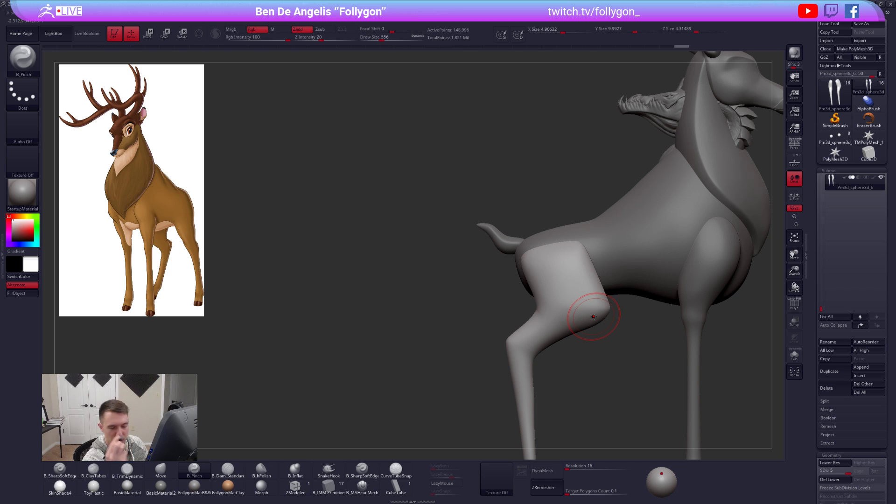
# - Isolate the hind legs and smooth the surface around the front of the thigh and knee
pyautogui.moveTo(590, 341); pyautogui.dragTo(614, 343)
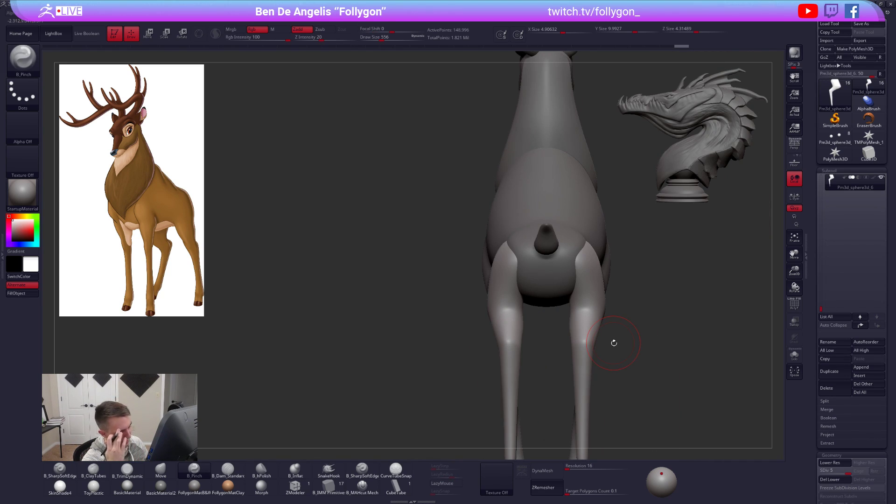
pyautogui.hotkey('alt', 's')
pyautogui.moveTo(614, 343); pyautogui.dragTo(717, 345)
pyautogui.press('s')
pyautogui.moveTo(579, 284); pyautogui.dragTo(582, 284)
pyautogui.moveTo(582, 284)
pyautogui.mouseDown(button='right')
pyautogui.moveTo(585, 308)
pyautogui.moveTo(540, 297)
pyautogui.mouseUp(button='right')
pyautogui.keyDown('ctrl'); pyautogui.moveTo(540, 297); pyautogui.dragTo(522, 275, button='right'); pyautogui.keyUp('ctrl')
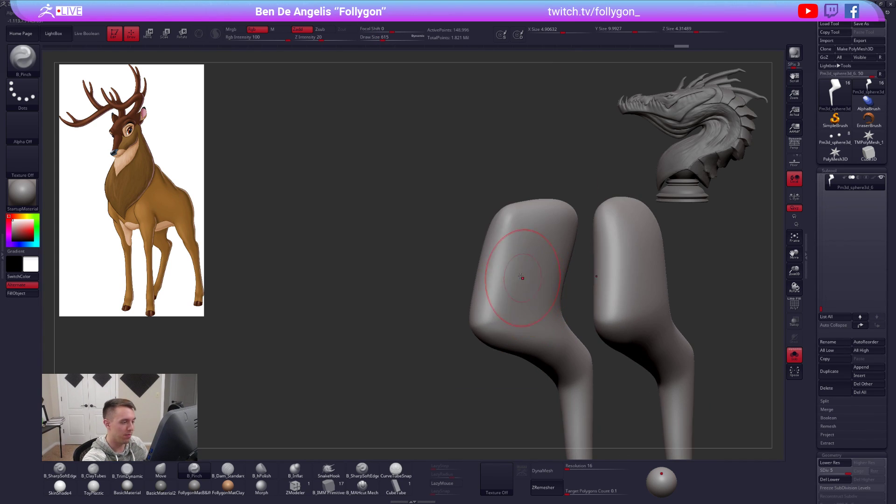
pyautogui.keyDown('shift'); pyautogui.moveTo(507, 328); pyautogui.dragTo(508, 327); pyautogui.keyUp('shift')
pyautogui.keyDown('ctrl'); pyautogui.rightClick(508, 327); pyautogui.keyUp('ctrl')
pyautogui.keyDown('ctrl'); pyautogui.moveTo(511, 334); pyautogui.dragTo(513, 328, button='right'); pyautogui.keyUp('ctrl')
pyautogui.press('s')
pyautogui.moveTo(511, 329); pyautogui.dragTo(485, 310)
pyautogui.moveTo(477, 258)
pyautogui.keyDown('ctrl'); pyautogui.mouseDown(button='right')
pyautogui.moveTo(469, 288)
pyautogui.moveTo(592, 362)
pyautogui.moveTo(600, 320)
pyautogui.moveTo(591, 399)
pyautogui.moveTo(580, 352)
pyautogui.moveTo(592, 382)
pyautogui.mouseUp(button='right'); pyautogui.keyUp('ctrl')
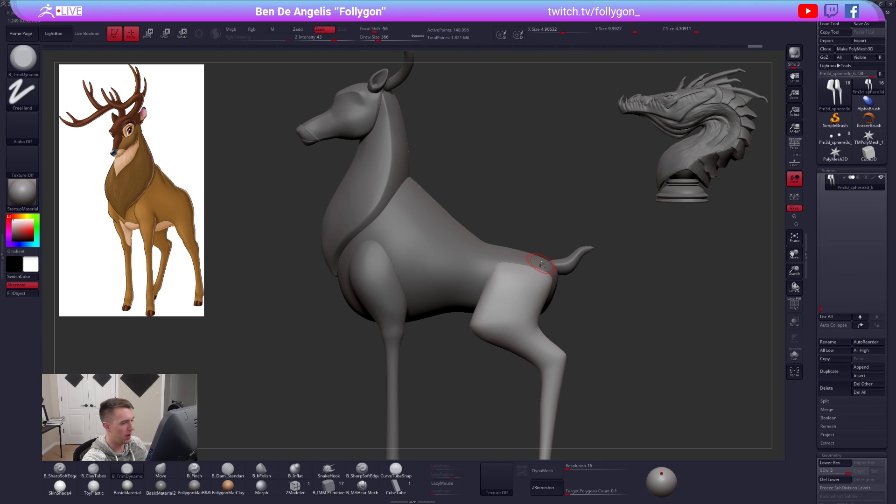
# - Lower the hind legs to subdivision level 1 and show their polyframe
pyautogui.moveTo(571, 338); pyautogui.dragTo(496, 324, button='right')
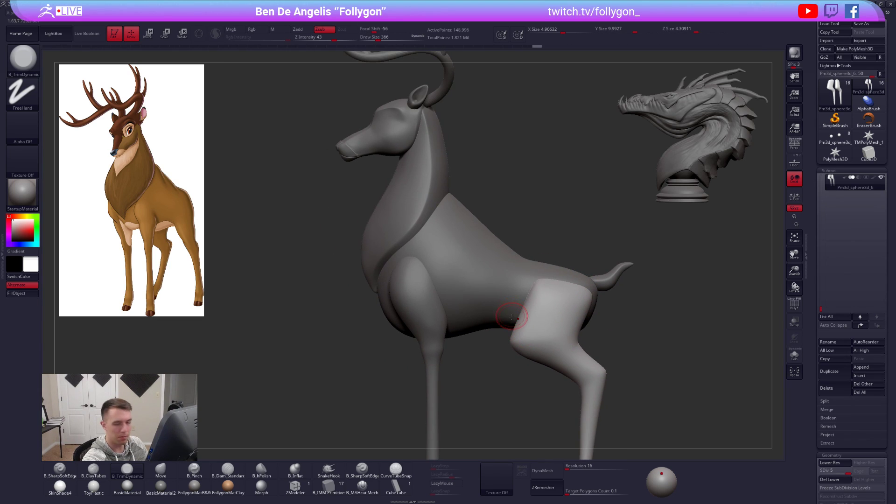
pyautogui.press('s')
pyautogui.click(564, 341)
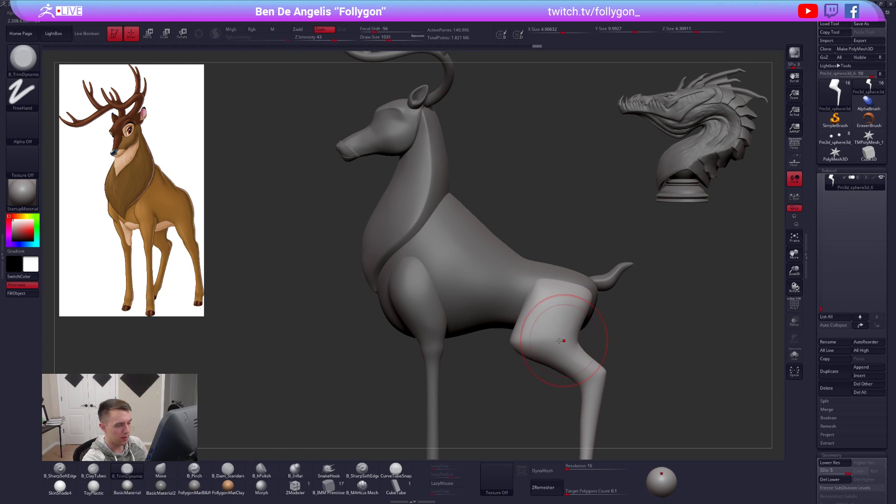
pyautogui.moveTo(537, 341)
pyautogui.keyDown('ctrl'); pyautogui.mouseDown(button='right')
pyautogui.moveTo(586, 360)
pyautogui.moveTo(580, 304)
pyautogui.mouseUp(button='right'); pyautogui.keyUp('ctrl')
pyautogui.hotkey('shift', 'd')
pyautogui.hotkey('shift', 'd')
pyautogui.hotkey('shift', 'd')
pyautogui.hotkey('shift', 'd')
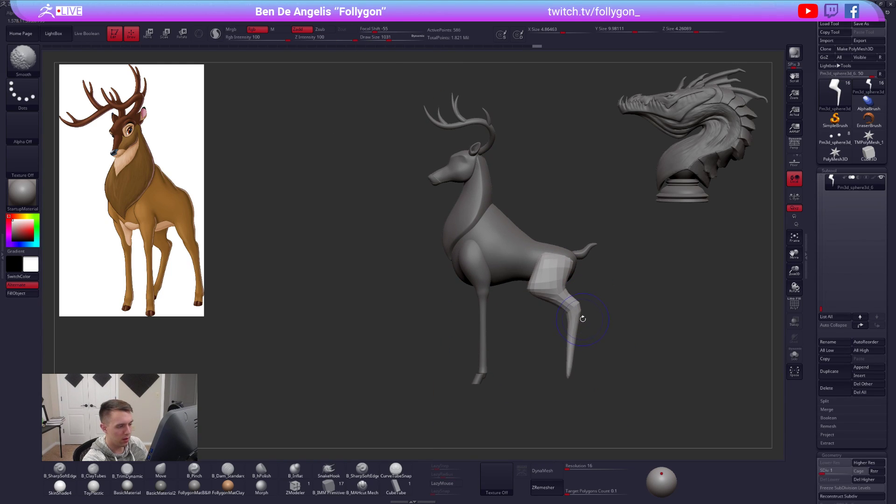
pyautogui.press('space')
pyautogui.click(588, 317)
pyautogui.moveTo(588, 318); pyautogui.dragTo(603, 322)
pyautogui.hotkey('shift', 'f')
# - Mask part of the hind leg with a lasso and try adjusting the lower leg with the transpose line
pyautogui.press('ctrl')
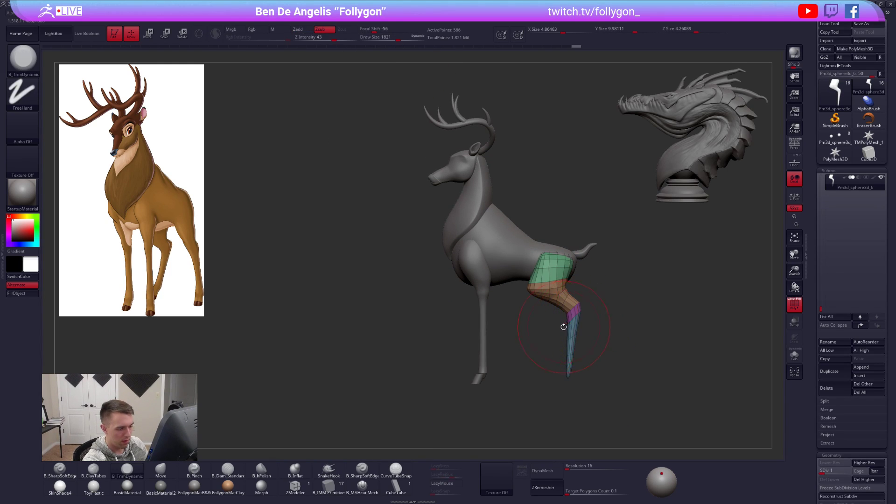
pyautogui.keyDown('ctrl'); pyautogui.moveTo(530, 276); pyautogui.dragTo(534, 327); pyautogui.keyUp('ctrl')
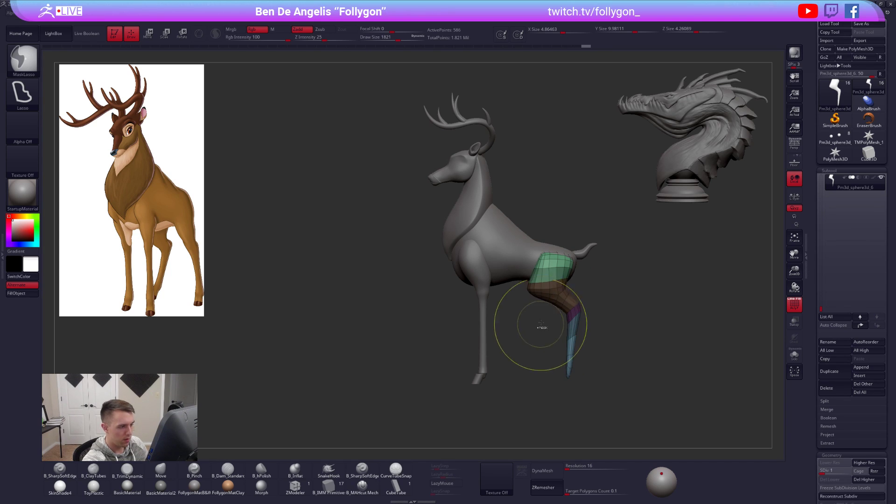
pyautogui.keyDown('ctrl'); pyautogui.click(575, 320); pyautogui.keyUp('ctrl')
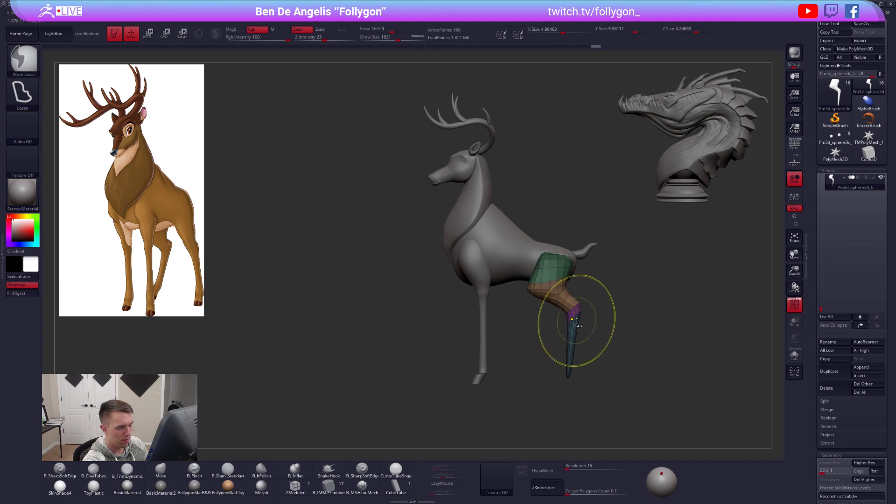
pyautogui.press('w')
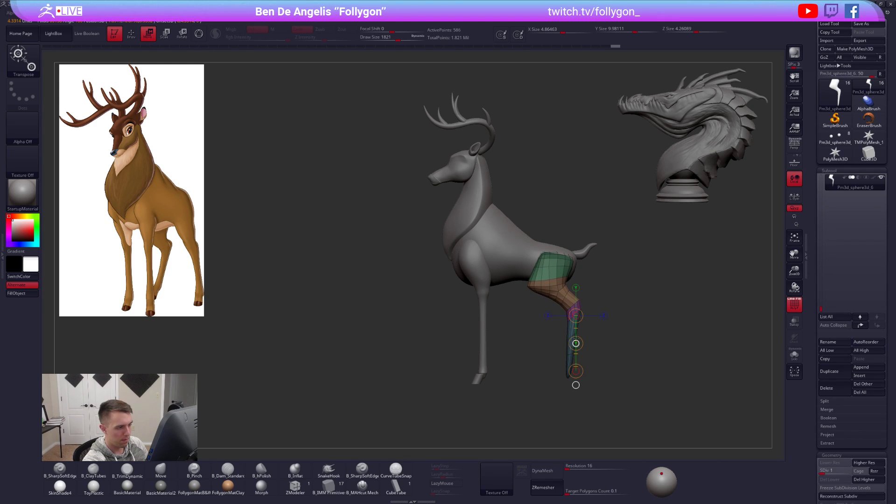
pyautogui.press('q')
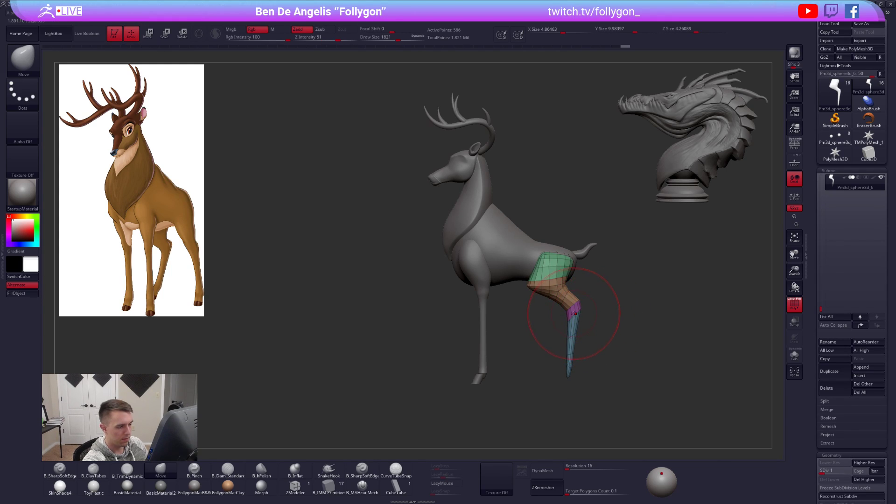
# - Angle the lower hind leg toward the front of the deer with a large Move brush, draw size about 2749
pyautogui.press('space')
pyautogui.moveTo(569, 321); pyautogui.dragTo(583, 320)
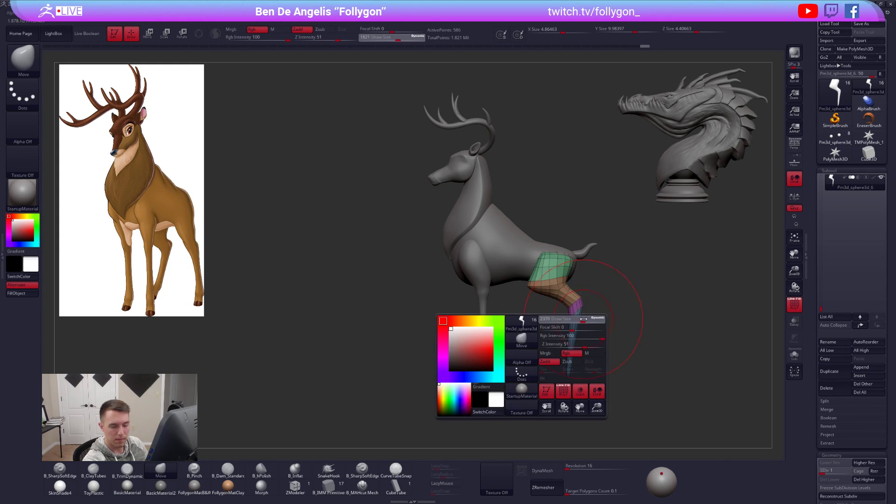
pyautogui.press('space')
pyautogui.moveTo(551, 372); pyautogui.dragTo(564, 371)
pyautogui.press('space')
pyautogui.moveTo(581, 321); pyautogui.dragTo(570, 321)
pyautogui.moveTo(570, 354); pyautogui.dragTo(568, 354)
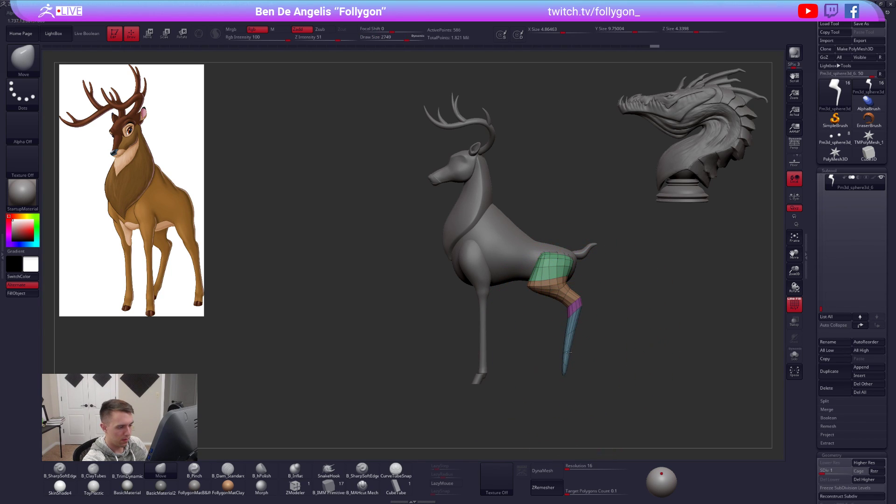
pyautogui.moveTo(579, 313); pyautogui.dragTo(579, 312)
pyautogui.moveTo(555, 334)
pyautogui.mouseDown()
pyautogui.moveTo(604, 336)
pyautogui.moveTo(582, 314)
pyautogui.moveTo(546, 315)
pyautogui.mouseUp()
# - Raise the hind legs' subdivision level again and hide the polyframe
pyautogui.press('d')
pyautogui.press('space')
pyautogui.press('d')
pyautogui.press('d')
pyautogui.press('d')
pyautogui.hotkey('shift', 'f')
# - Reshape the hind leg around the hock with the Move brush
pyautogui.press('space')
pyautogui.moveTo(594, 326)
pyautogui.mouseDown()
pyautogui.moveTo(586, 325)
pyautogui.moveTo(602, 308)
pyautogui.moveTo(608, 343)
pyautogui.moveTo(560, 331)
pyautogui.moveTo(649, 322)
pyautogui.moveTo(577, 306)
pyautogui.mouseUp()
pyautogui.hotkey('shift', 's')
pyautogui.press('space')
pyautogui.press('space')
pyautogui.moveTo(573, 304)
pyautogui.mouseDown()
pyautogui.moveTo(564, 282)
pyautogui.moveTo(559, 301)
pyautogui.mouseUp()
# - Refine the hind legs' contour with a resized brush and smooth the back of the leg above the hock
pyautogui.press('2')
pyautogui.press('space')
pyautogui.moveTo(612, 317)
pyautogui.mouseDown()
pyautogui.moveTo(571, 327)
pyautogui.moveTo(579, 329)
pyautogui.mouseUp()
pyautogui.press('space')
pyautogui.moveTo(551, 358); pyautogui.dragTo(547, 358)
pyautogui.moveTo(588, 310)
pyautogui.mouseDown()
pyautogui.moveTo(561, 294)
pyautogui.moveTo(567, 327)
pyautogui.mouseUp()
pyautogui.moveTo(555, 322); pyautogui.dragTo(575, 338, button='right')
pyautogui.keyDown('shift'); pyautogui.moveTo(564, 322); pyautogui.dragTo(558, 342); pyautogui.keyUp('shift')
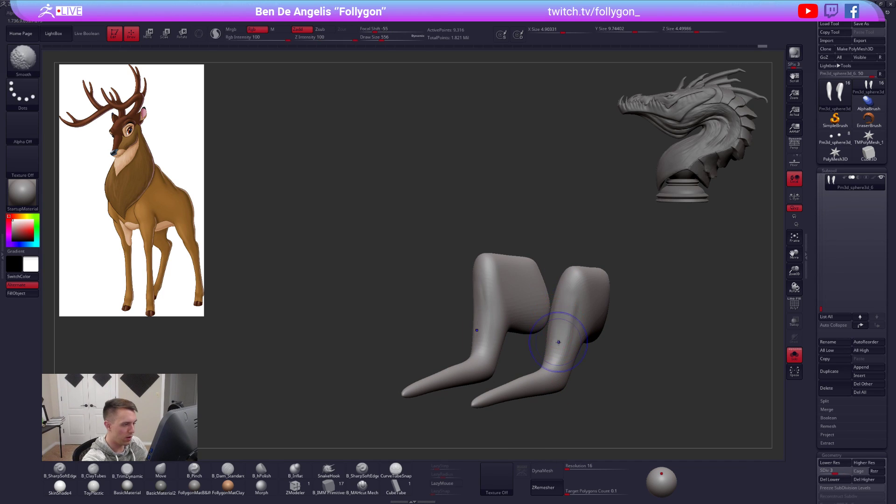
# - Adjust the isolated hind legs' shape with the Move brush and smooth the reworked area
pyautogui.moveTo(553, 332)
pyautogui.mouseDown(button='right')
pyautogui.moveTo(569, 328)
pyautogui.moveTo(563, 320)
pyautogui.mouseUp(button='right')
pyautogui.press('b')
pyautogui.press('m')
pyautogui.press('v')
pyautogui.press('space')
pyautogui.moveTo(562, 321); pyautogui.dragTo(556, 323)
pyautogui.press('space')
pyautogui.press('d')
pyautogui.press('space')
pyautogui.moveTo(541, 323); pyautogui.dragTo(562, 325, button='right')
pyautogui.keyDown('shift'); pyautogui.moveTo(562, 324); pyautogui.dragTo(560, 306); pyautogui.keyUp('shift')
# - Bring the whole deer back into view and set the hind legs to subdivision level 2
pyautogui.moveTo(561, 308)
pyautogui.mouseDown(button='right')
pyautogui.moveTo(551, 334)
pyautogui.moveTo(585, 351)
pyautogui.mouseUp(button='right')
pyautogui.hotkey('alt', 's')
pyautogui.keyDown('alt'); pyautogui.moveTo(585, 351); pyautogui.dragTo(542, 310, button='right'); pyautogui.keyUp('alt')
pyautogui.press('space')
pyautogui.moveTo(542, 311); pyautogui.dragTo(543, 311)
pyautogui.hotkey('shift', 'd')
pyautogui.keyDown('alt'); pyautogui.moveTo(589, 354); pyautogui.dragTo(555, 342, button='right'); pyautogui.keyUp('alt')
pyautogui.hotkey('shift', 'd')
pyautogui.press('d')
# - Mask the upper hind leg, shift the lower leg slightly forward with the transpose line and clear the mask
pyautogui.moveTo(506, 290)
pyautogui.keyDown('ctrl'); pyautogui.mouseDown()
pyautogui.moveTo(473, 274)
pyautogui.moveTo(555, 432)
pyautogui.moveTo(539, 410)
pyautogui.mouseUp(); pyautogui.keyUp('ctrl')
pyautogui.keyDown('ctrl'); pyautogui.click(514, 306); pyautogui.keyUp('ctrl')
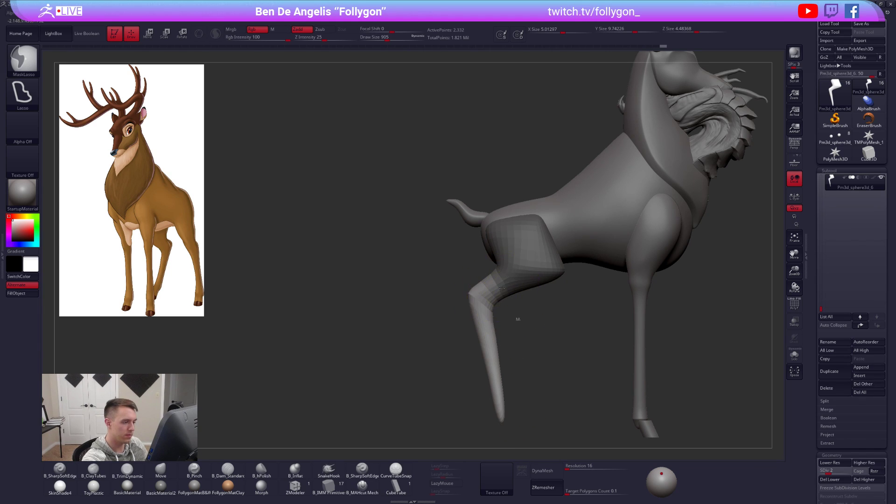
pyautogui.press('w')
pyautogui.moveTo(509, 276); pyautogui.dragTo(760, 185)
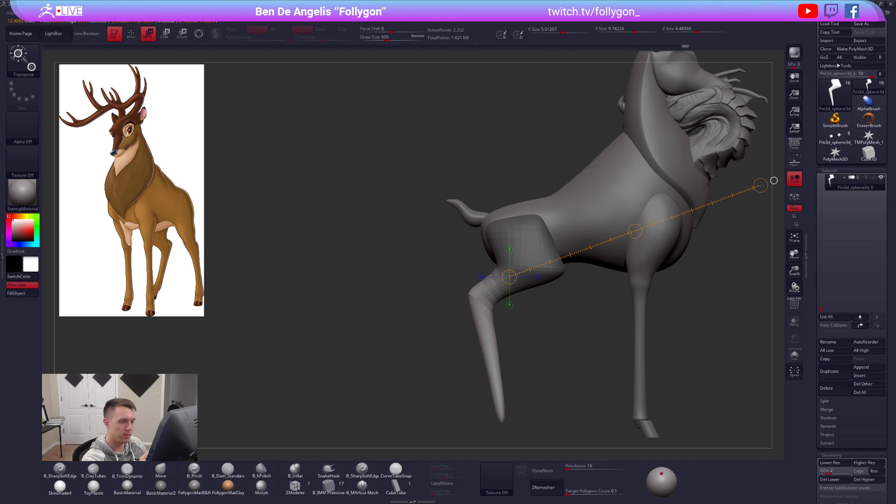
pyautogui.moveTo(635, 231); pyautogui.dragTo(634, 231)
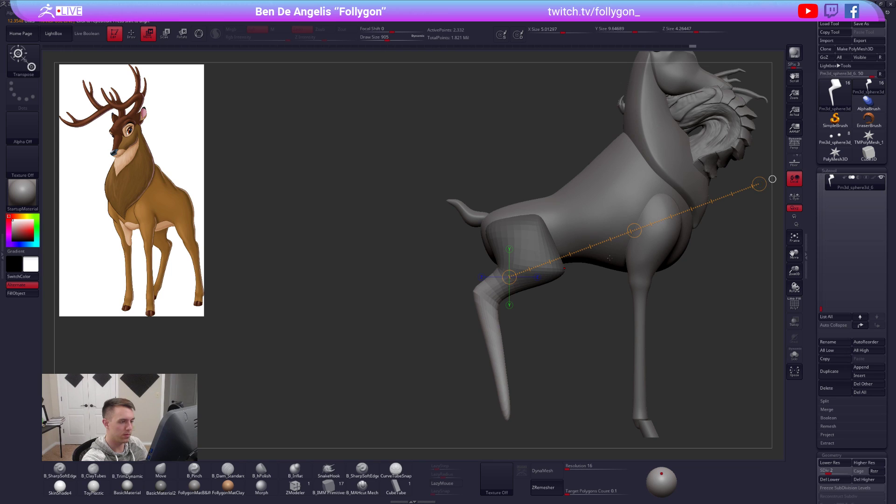
pyautogui.press('q')
pyautogui.keyDown('ctrl'); pyautogui.moveTo(591, 292); pyautogui.dragTo(577, 303); pyautogui.keyUp('ctrl')
# - Raise the hind legs' subdivision level by three, then make the torso subtool active and isolate it
pyautogui.rightClick(540, 256)
pyautogui.press('d')
pyautogui.press('d')
pyautogui.press('d')
pyautogui.moveTo(520, 253)
pyautogui.mouseDown(button='right')
pyautogui.moveTo(511, 239)
pyautogui.moveTo(545, 274)
pyautogui.moveTo(523, 259)
pyautogui.moveTo(555, 256)
pyautogui.mouseUp(button='right')
pyautogui.keyDown('alt'); pyautogui.click(553, 251); pyautogui.keyUp('alt')
pyautogui.hotkey('alt', 's')
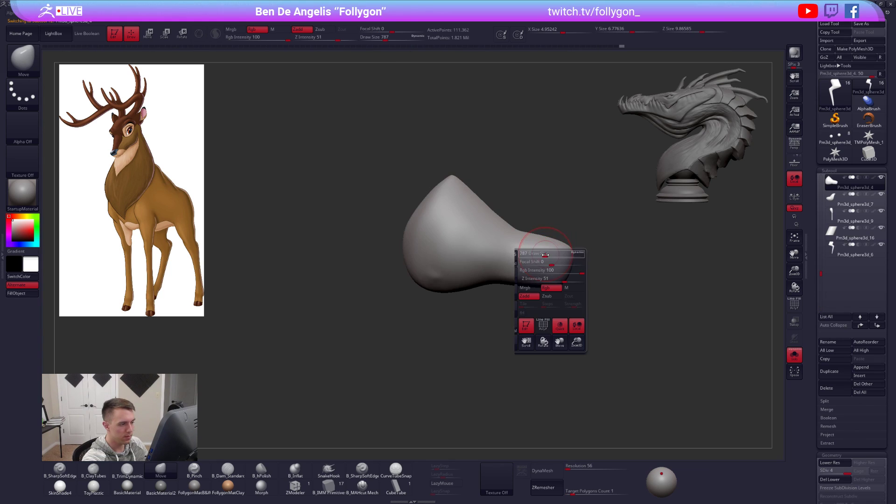
# - Mask the torso's rump with a lasso and lower the torso to subdivision level 2
pyautogui.keyDown('ctrl'); pyautogui.moveTo(515, 224); pyautogui.dragTo(480, 331); pyautogui.keyUp('ctrl')
pyautogui.moveTo(473, 271); pyautogui.dragTo(462, 274, button='right')
pyautogui.press('3')
pyautogui.press('space')
pyautogui.moveTo(460, 270); pyautogui.dragTo(438, 270)
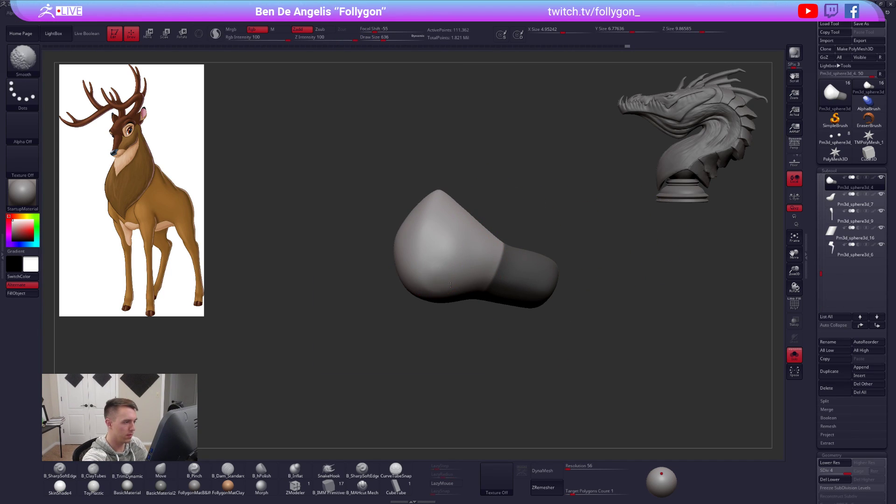
pyautogui.hotkey('shift', 'd')
pyautogui.hotkey('shift', 'd')
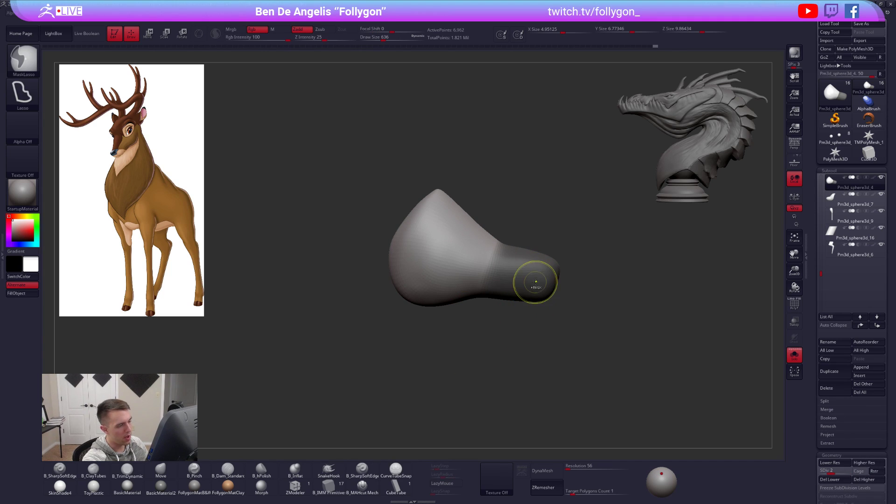
# - Invert the mask, adjust the rump with a transpose line against the full deer, and clear the mask
pyautogui.hotkey('ctrl', 'i')
pyautogui.press('w')
pyautogui.keyDown('shift'); pyautogui.moveTo(526, 249); pyautogui.dragTo(526, 322); pyautogui.keyUp('shift')
pyautogui.hotkey('alt', 's')
pyautogui.keyDown('alt'); pyautogui.moveTo(519, 354); pyautogui.dragTo(548, 367); pyautogui.keyUp('alt')
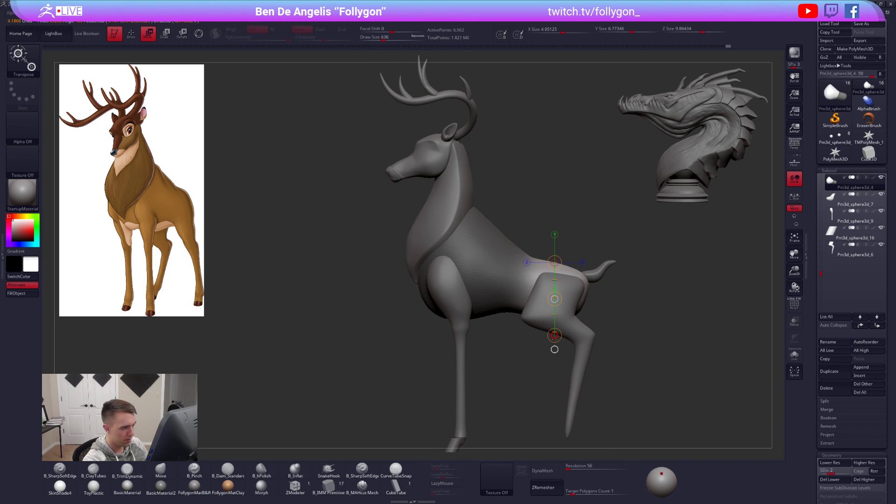
pyautogui.keyDown('alt'); pyautogui.moveTo(607, 374); pyautogui.dragTo(607, 302); pyautogui.keyUp('alt')
pyautogui.press('q')
pyautogui.keyDown('ctrl'); pyautogui.moveTo(619, 284); pyautogui.dragTo(631, 298); pyautogui.keyUp('ctrl')
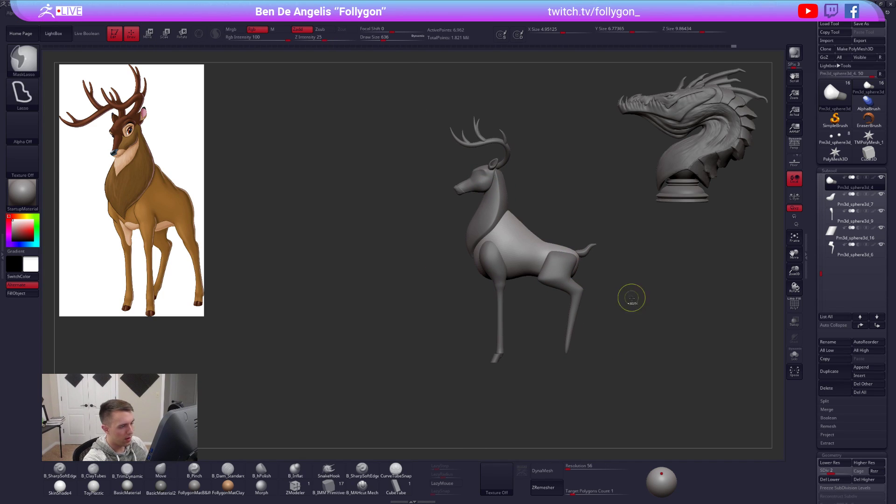
pyautogui.keyDown('alt'); pyautogui.moveTo(606, 341); pyautogui.dragTo(562, 344); pyautogui.keyUp('alt')
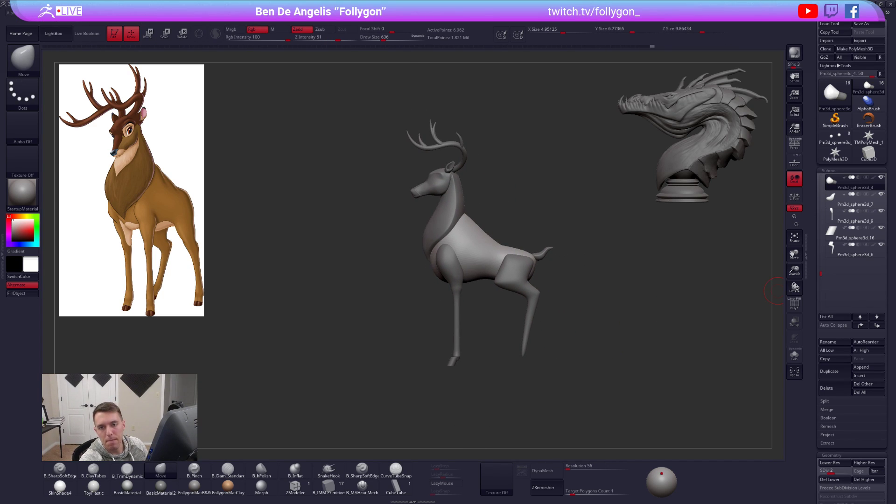
# - Switch to Photos and examine the stag reference images for body and leg poses, then close the viewer
pyautogui.moveTo(895, 156); pyautogui.dragTo(566, 152)
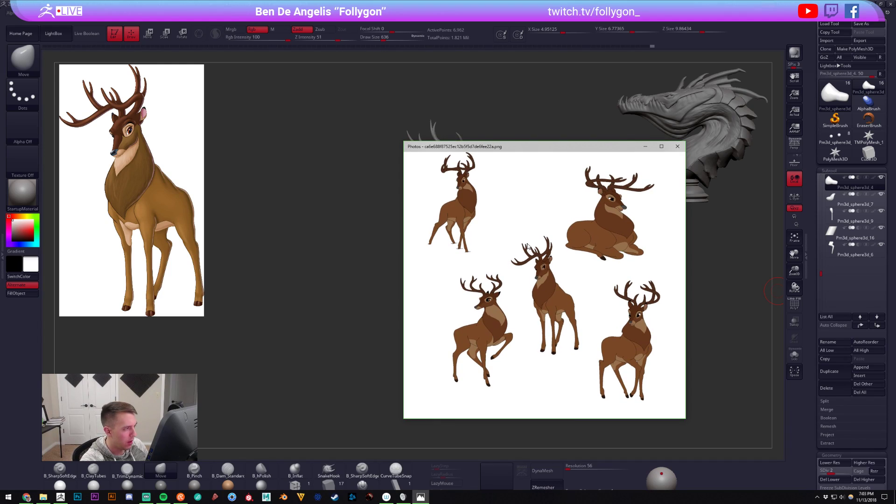
pyautogui.press('Right')
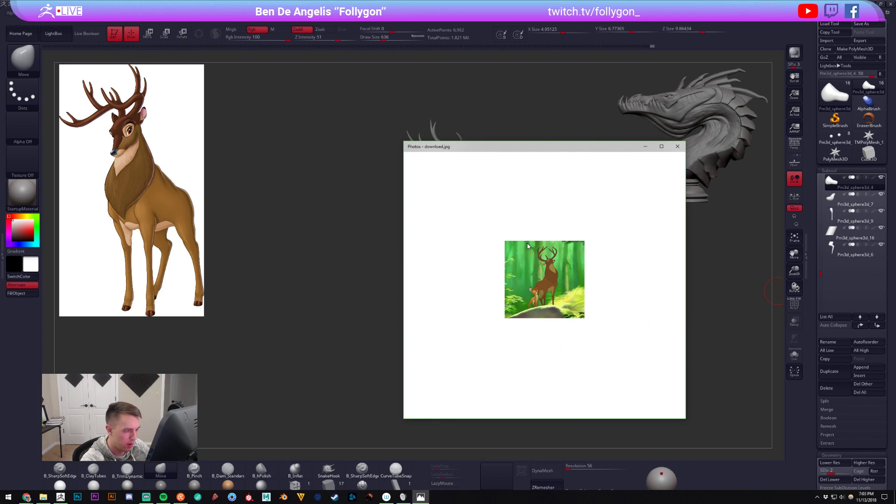
pyautogui.press('Right')
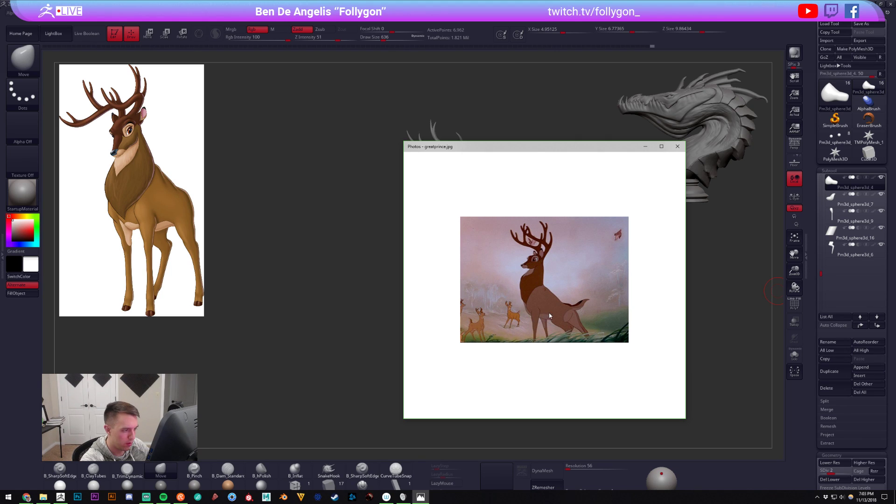
pyautogui.moveTo(587, 147); pyautogui.dragTo(554, 125)
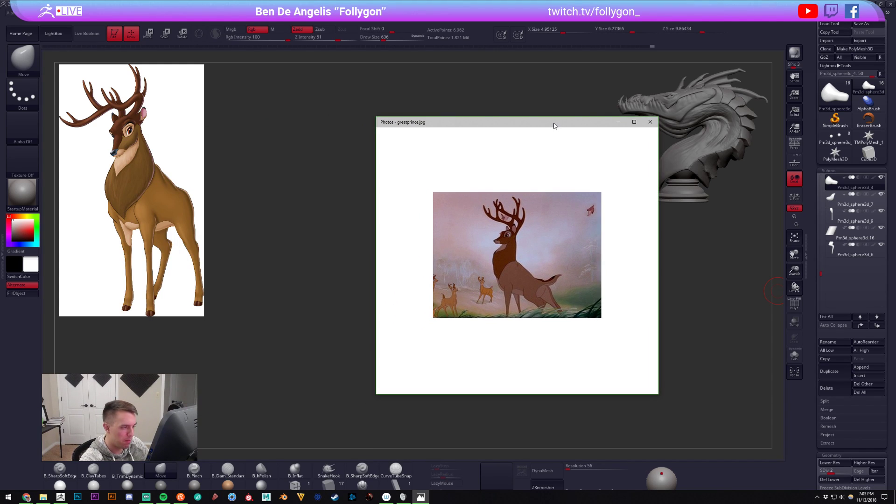
pyautogui.press('Right')
pyautogui.press('Right')
pyautogui.press('Right')
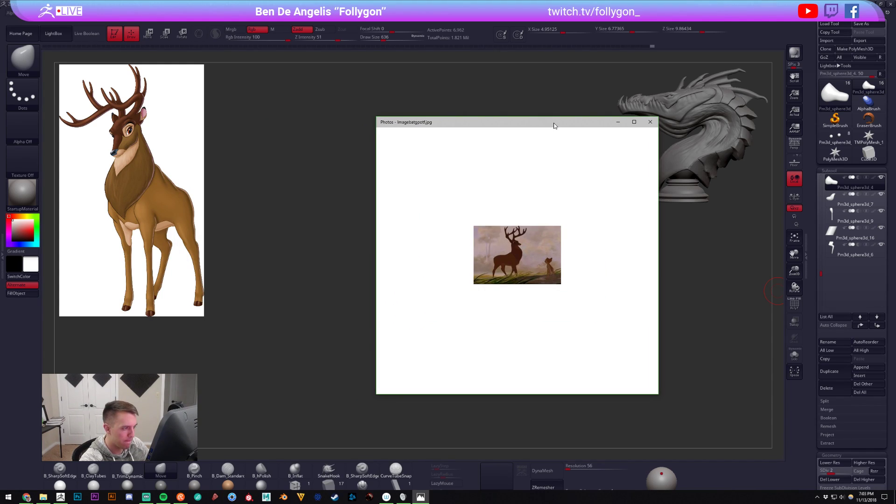
pyautogui.press('Right')
pyautogui.press('Right')
pyautogui.press('Right')
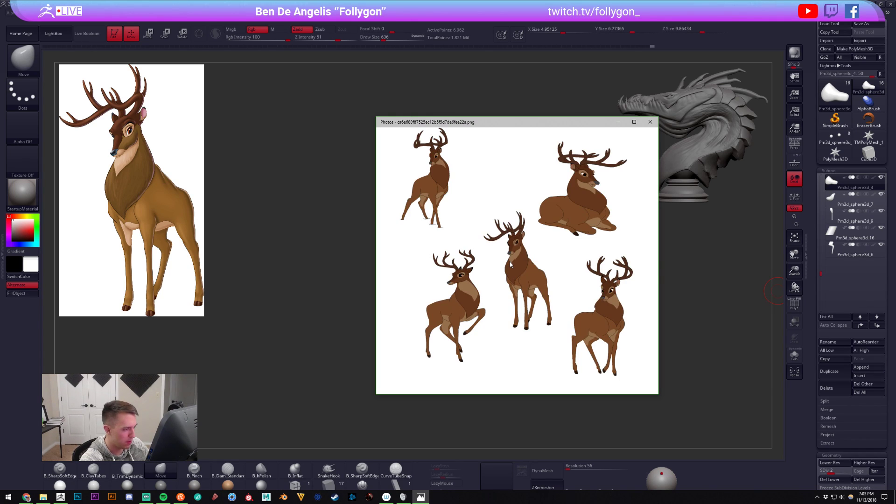
pyautogui.press('Right')
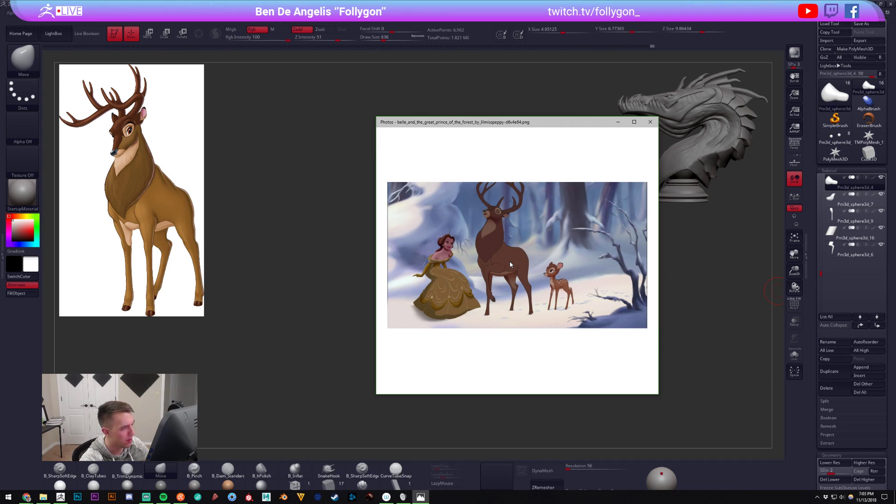
pyautogui.press('Right')
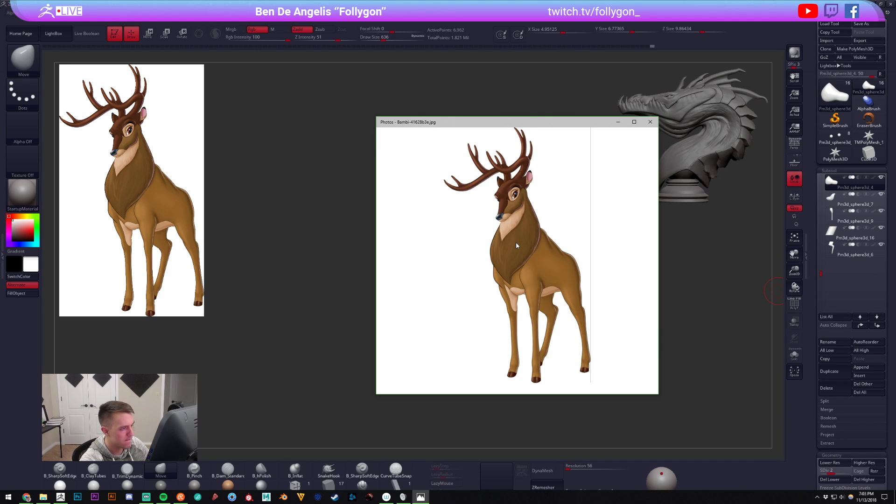
pyautogui.press('Right')
pyautogui.press('Left')
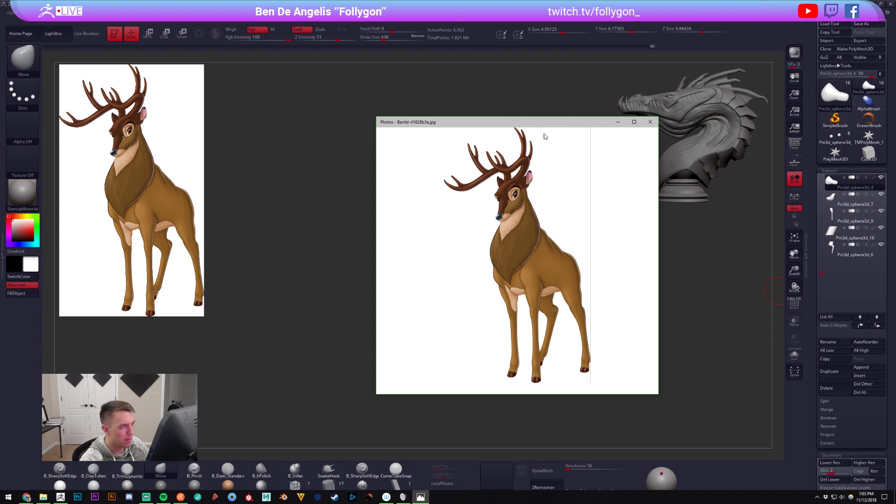
pyautogui.press('Right')
pyautogui.press('Right')
pyautogui.press('Right')
pyautogui.hotkey('alt', 'F4')
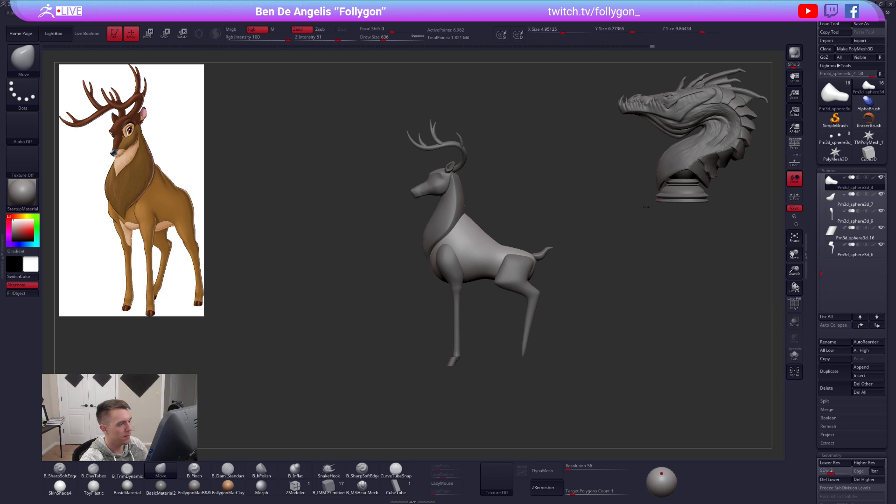
# - Isolate the torso, enlarge the brush to about 1138, and smooth the back surface with ClayTubes active
pyautogui.click(794, 355)
pyautogui.moveTo(653, 317)
pyautogui.mouseDown()
pyautogui.moveTo(704, 313)
pyautogui.moveTo(714, 266)
pyautogui.mouseUp()
pyautogui.press('space')
pyautogui.moveTo(515, 238); pyautogui.dragTo(493, 193)
pyautogui.press('b')
pyautogui.press('c')
pyautogui.press('t')
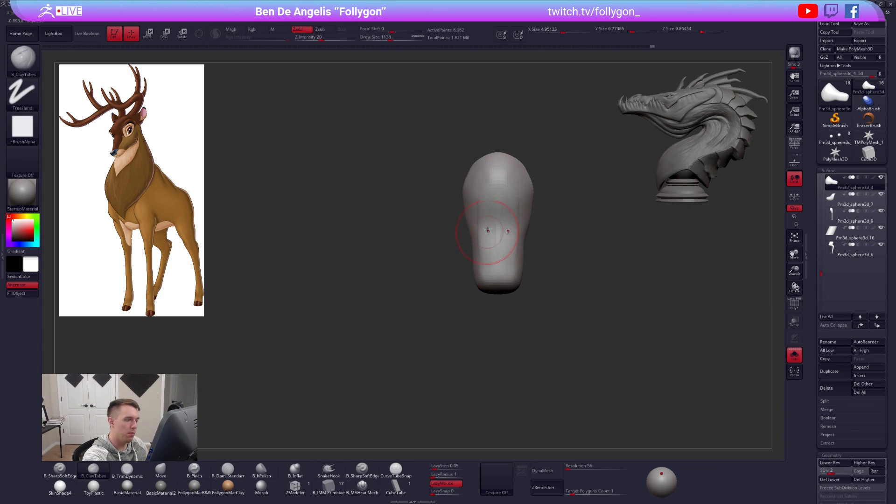
pyautogui.moveTo(486, 238)
pyautogui.mouseDown(button='right')
pyautogui.moveTo(520, 241)
pyautogui.moveTo(500, 232)
pyautogui.mouseUp(button='right')
pyautogui.keyDown('shift'); pyautogui.moveTo(500, 217); pyautogui.dragTo(496, 245); pyautogui.keyUp('shift')
pyautogui.moveTo(495, 245)
pyautogui.mouseDown(button='right')
pyautogui.moveTo(516, 237)
pyautogui.moveTo(493, 197)
pyautogui.mouseUp(button='right')
# - Smooth the torso at subdivision level 1 with TrimDynamic active and bring the full deer back into view
pyautogui.press('b')
pyautogui.press('m')
pyautogui.press('v')
pyautogui.press('b')
pyautogui.press('t')
pyautogui.press('d')
pyautogui.hotkey('shift', 'd')
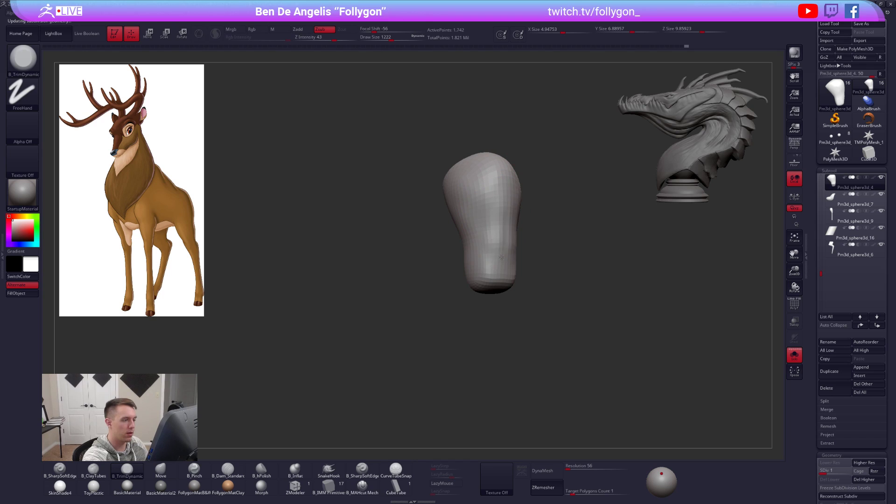
pyautogui.keyDown('shift'); pyautogui.moveTo(499, 273); pyautogui.dragTo(496, 281); pyautogui.keyUp('shift')
pyautogui.moveTo(495, 275)
pyautogui.mouseDown(button='right')
pyautogui.moveTo(537, 264)
pyautogui.moveTo(537, 289)
pyautogui.mouseUp(button='right')
pyautogui.hotkey('alt', 's')
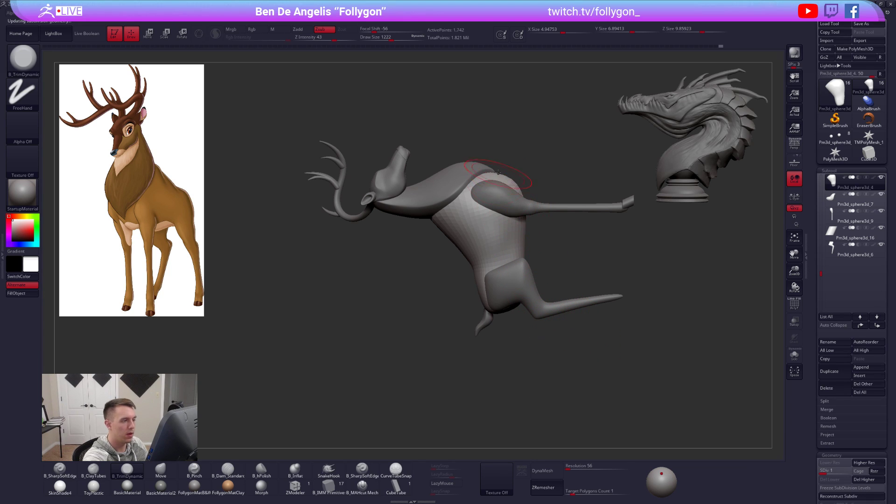
# - Raise the torso to subdivision level 2, check it against the full deer with Move at size about 1058, and isolate it
pyautogui.moveTo(481, 169)
pyautogui.keyDown('ctrl'); pyautogui.keyDown('shift'); pyautogui.mouseDown()
pyautogui.moveTo(530, 205)
pyautogui.moveTo(503, 326)
pyautogui.moveTo(459, 368)
pyautogui.mouseUp(); pyautogui.keyUp('shift'); pyautogui.keyUp('ctrl')
pyautogui.keyDown('ctrl'); pyautogui.moveTo(552, 326); pyautogui.dragTo(583, 337); pyautogui.keyUp('ctrl')
pyautogui.moveTo(592, 348)
pyautogui.keyDown('alt'); pyautogui.mouseDown(button='right')
pyautogui.moveTo(614, 364)
pyautogui.moveTo(579, 345)
pyautogui.moveTo(549, 355)
pyautogui.moveTo(568, 362)
pyautogui.mouseUp(button='right'); pyautogui.keyUp('alt')
pyautogui.press('d')
pyautogui.press('b')
pyautogui.press('m')
pyautogui.press('v')
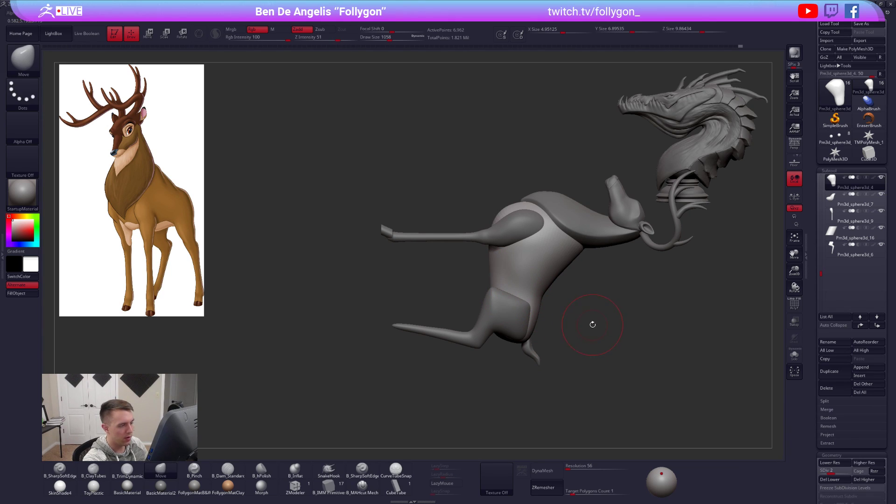
pyautogui.hotkey('ctrl', 'shift', 'd')
pyautogui.moveTo(584, 334); pyautogui.dragTo(540, 184, button='right')
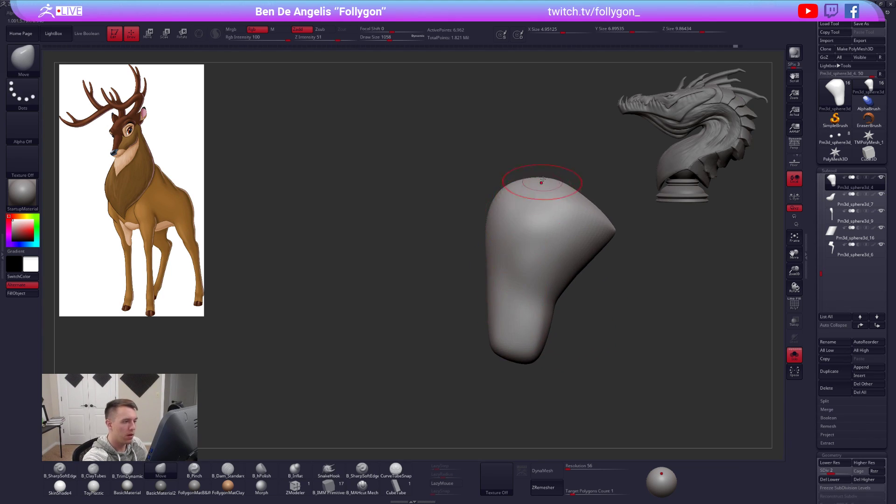
# - Raise the torso to subdivision level 3 and even out its side surface with TrimDynamic at size about 905
pyautogui.moveTo(519, 177)
pyautogui.keyDown('ctrl'); pyautogui.mouseDown()
pyautogui.moveTo(487, 367)
pyautogui.moveTo(520, 387)
pyautogui.mouseUp(); pyautogui.keyUp('ctrl')
pyautogui.hotkey('ctrl', 'z')
pyautogui.press('d')
pyautogui.moveTo(522, 269); pyautogui.dragTo(518, 268)
pyautogui.hotkey('ctrl', 'shift', 'd')
pyautogui.moveTo(518, 268)
pyautogui.mouseDown(button='right')
pyautogui.moveTo(499, 239)
pyautogui.moveTo(516, 266)
pyautogui.moveTo(479, 261)
pyautogui.moveTo(483, 216)
pyautogui.mouseUp(button='right')
pyautogui.press('space')
pyautogui.press('t')
pyautogui.hotkey('ctrl', 'shift', 'd')
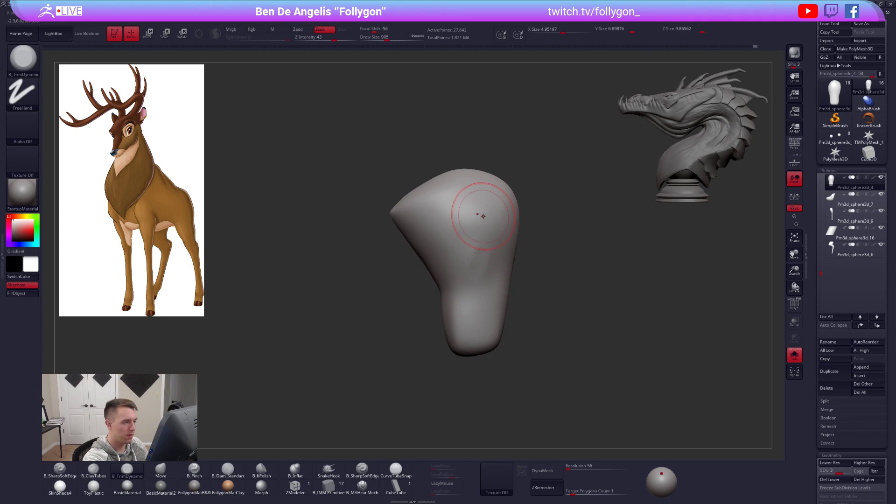
# - Reshape the torso's sides and belly with the Move brush, reducing it to about 787 and working at subdivision level 2
pyautogui.moveTo(487, 257)
pyautogui.mouseDown(button='right')
pyautogui.moveTo(522, 268)
pyautogui.moveTo(594, 336)
pyautogui.moveTo(552, 298)
pyautogui.moveTo(528, 291)
pyautogui.mouseUp(button='right')
pyautogui.hotkey('ctrl', 'shift', 'd')
pyautogui.press('b')
pyautogui.press('m')
pyautogui.press('v')
pyautogui.hotkey('ctrl', 'shift', 'd')
pyautogui.press('space')
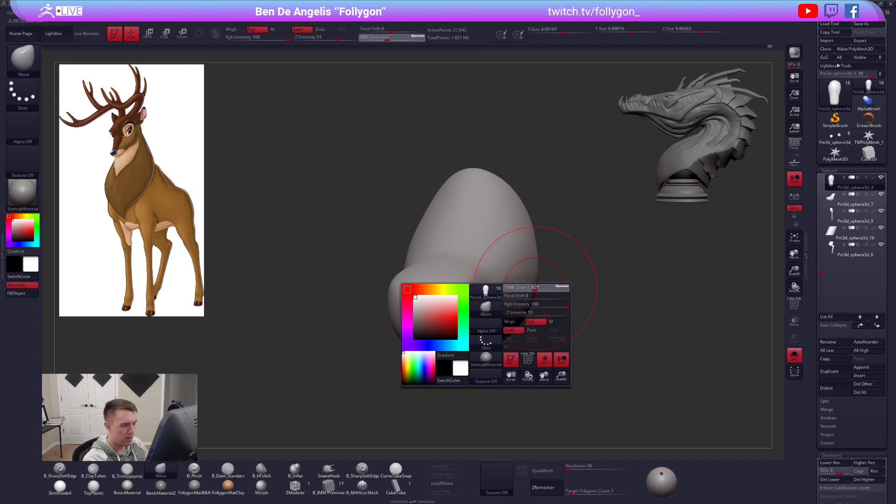
pyautogui.hotkey('shift', 'd')
pyautogui.hotkey('ctrl', 'shift', 'd')
pyautogui.press('space')
pyautogui.moveTo(540, 321); pyautogui.dragTo(472, 322, button='right')
pyautogui.hotkey('ctrl', 'shift', 'd')
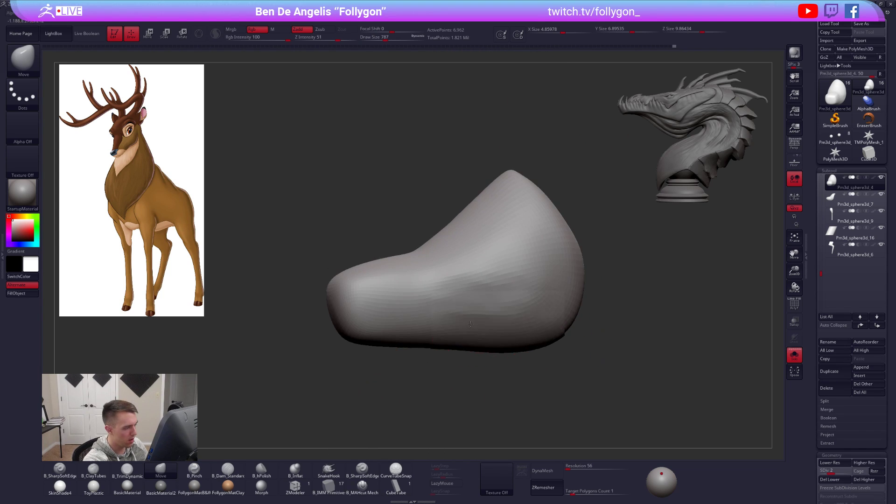
# - Raise the torso to subdivision level 4, pinch the ridge along its lower flank, and turn on LazyMouse for the Pinch brush
pyautogui.press('b')
pyautogui.press('p')
pyautogui.press('i')
pyautogui.press('d')
pyautogui.press('d')
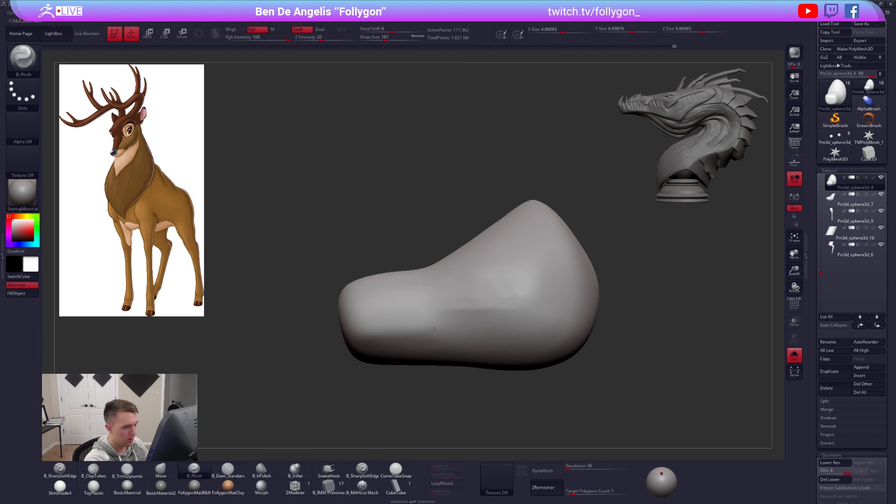
pyautogui.moveTo(517, 323); pyautogui.dragTo(539, 341, button='right')
pyautogui.hotkey('ctrl', 'shift', 'd')
pyautogui.hotkey('ctrl', 'shift', 'd')
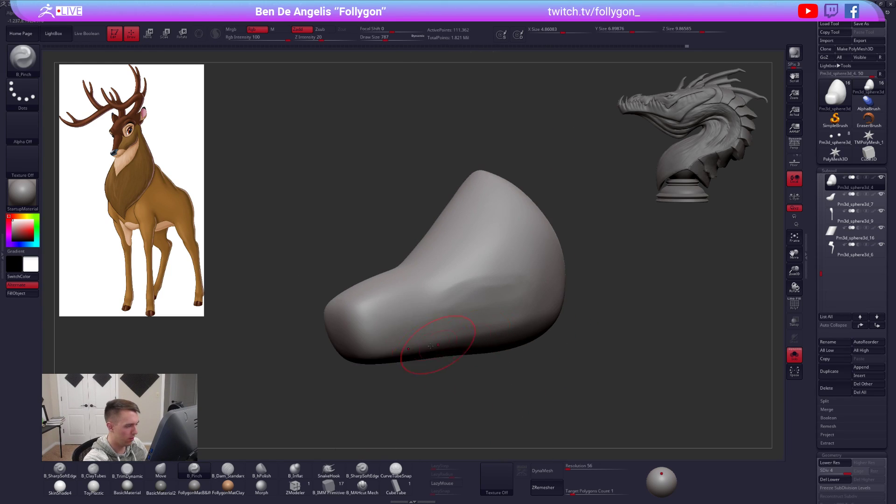
pyautogui.moveTo(443, 345); pyautogui.dragTo(450, 476, button='right')
pyautogui.click(442, 483)
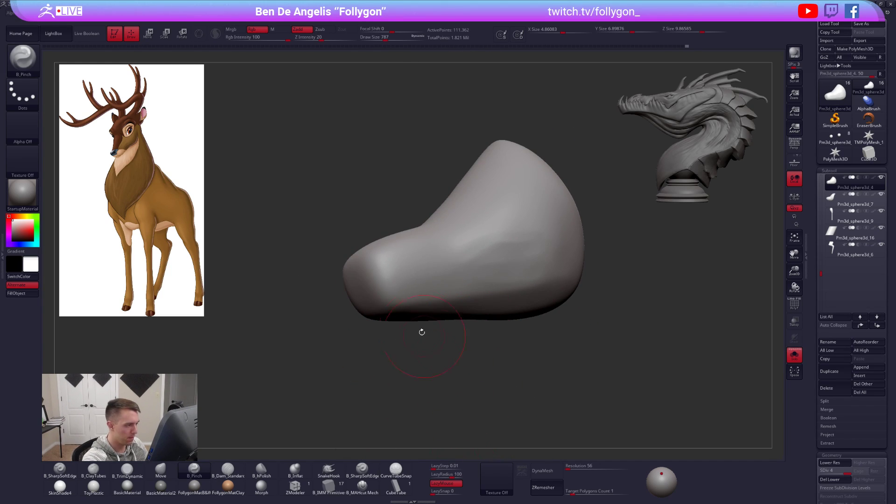
# - Pinch the torso's lower flank edge with LazyMouse active and compare the form with the full deer
pyautogui.moveTo(424, 340); pyautogui.dragTo(396, 299, button='right')
pyautogui.hotkey('ctrl', 'shift', 'd')
pyautogui.moveTo(574, 274); pyautogui.dragTo(593, 349, button='right')
pyautogui.hotkey('alt', 's')
pyautogui.moveTo(580, 338); pyautogui.dragTo(575, 283)
# - Refine the torso's silhouette from above with the Move brush at size about 1058 and show the full deer
pyautogui.press('b')
pyautogui.press('m')
pyautogui.press('v')
pyautogui.press('space')
pyautogui.moveTo(526, 299); pyautogui.dragTo(532, 300)
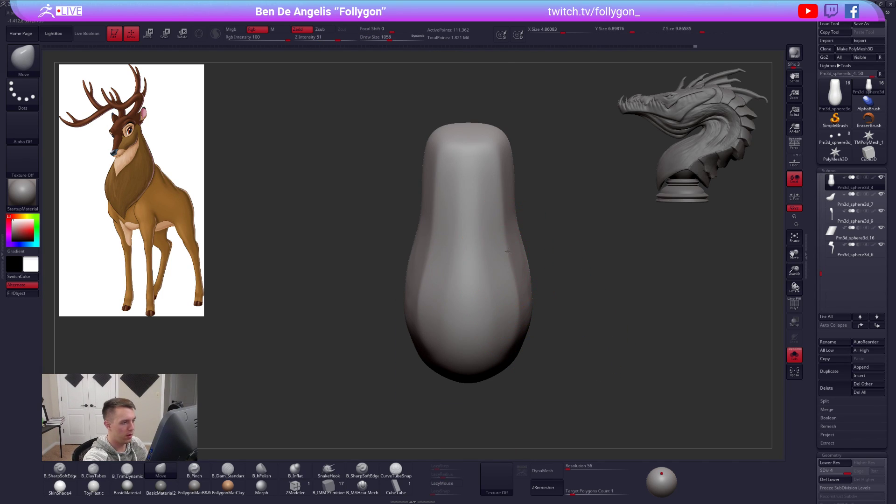
pyautogui.moveTo(560, 280); pyautogui.dragTo(559, 347)
pyautogui.hotkey('alt', 's')
pyautogui.moveTo(620, 355); pyautogui.dragTo(590, 351)
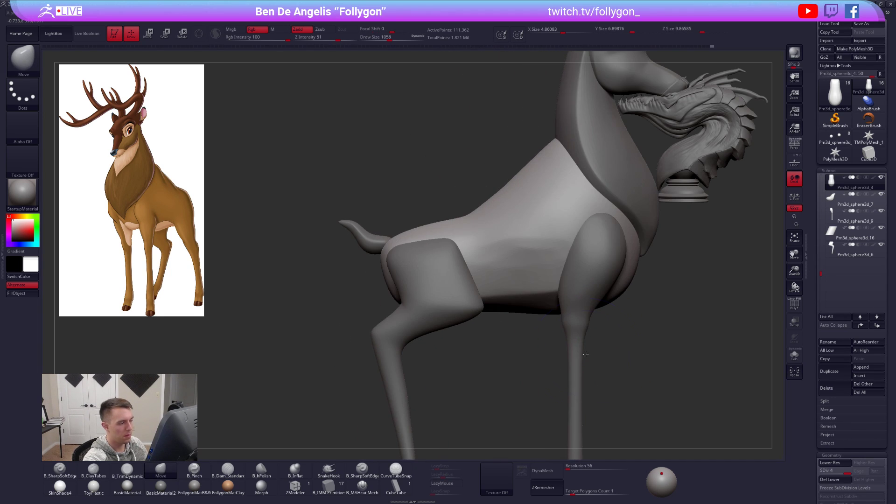
# - Sharpen the torso's flank and back edges with the Pinch brush at size about 556, alternating between isolated and full views
pyautogui.moveTo(601, 314)
pyautogui.mouseDown()
pyautogui.moveTo(575, 358)
pyautogui.moveTo(506, 320)
pyautogui.mouseUp()
pyautogui.press('b')
pyautogui.press('p')
pyautogui.press('i')
pyautogui.press('s')
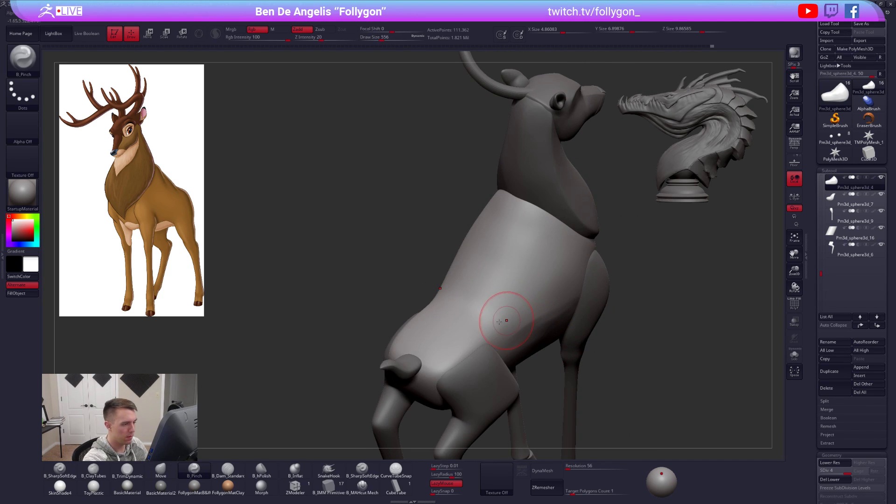
pyautogui.hotkey('alt', 's')
pyautogui.moveTo(446, 367)
pyautogui.mouseDown()
pyautogui.moveTo(519, 292)
pyautogui.moveTo(545, 219)
pyautogui.mouseUp()
pyautogui.hotkey('alt', 's')
pyautogui.moveTo(535, 360)
pyautogui.mouseDown()
pyautogui.moveTo(552, 342)
pyautogui.moveTo(493, 369)
pyautogui.mouseUp()
pyautogui.hotkey('alt', 's')
pyautogui.moveTo(535, 198)
pyautogui.mouseDown()
pyautogui.moveTo(540, 244)
pyautogui.moveTo(443, 364)
pyautogui.mouseUp()
pyautogui.hotkey('alt', 's')
pyautogui.moveTo(531, 369)
pyautogui.mouseDown()
pyautogui.moveTo(513, 364)
pyautogui.moveTo(616, 363)
pyautogui.moveTo(616, 340)
pyautogui.moveTo(611, 349)
pyautogui.moveTo(620, 358)
pyautogui.moveTo(602, 324)
pyautogui.moveTo(616, 343)
pyautogui.mouseUp()
# - Pull in the torso's sides behind the shoulders with the Move brush at size about 881
pyautogui.press('s')
pyautogui.press('b')
pyautogui.press('m')
pyautogui.press('v')
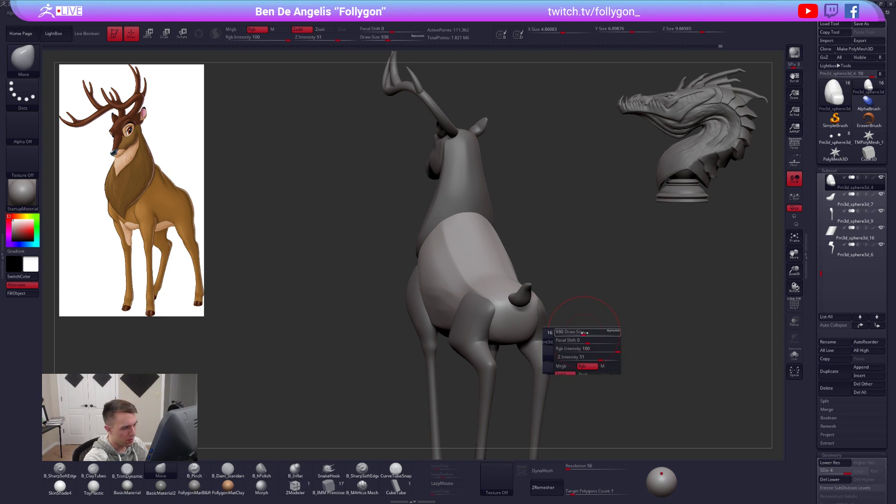
pyautogui.press('space')
pyautogui.moveTo(421, 292)
pyautogui.mouseDown()
pyautogui.moveTo(412, 286)
pyautogui.moveTo(499, 288)
pyautogui.mouseUp()
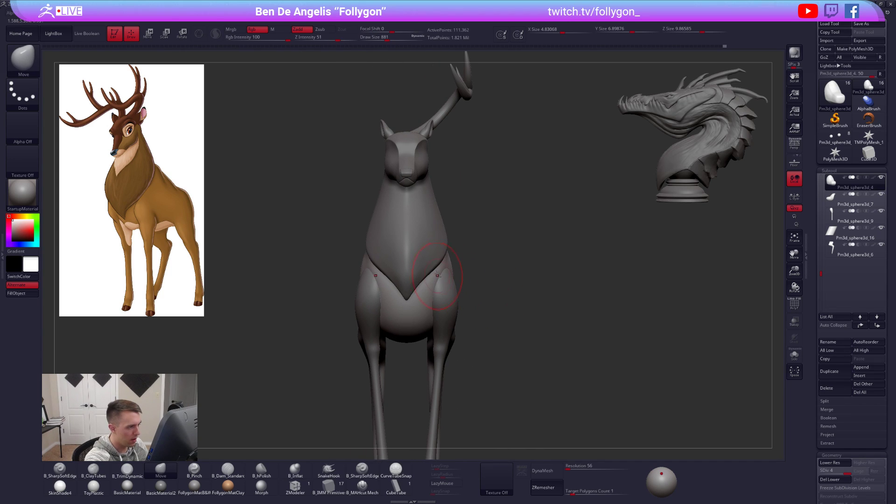
# - Draw a transpose line along the chest's taper as a guide and adjust the ribcage with the Move brush at size about 810
pyautogui.press('w')
pyautogui.moveTo(450, 260); pyautogui.dragTo(408, 403)
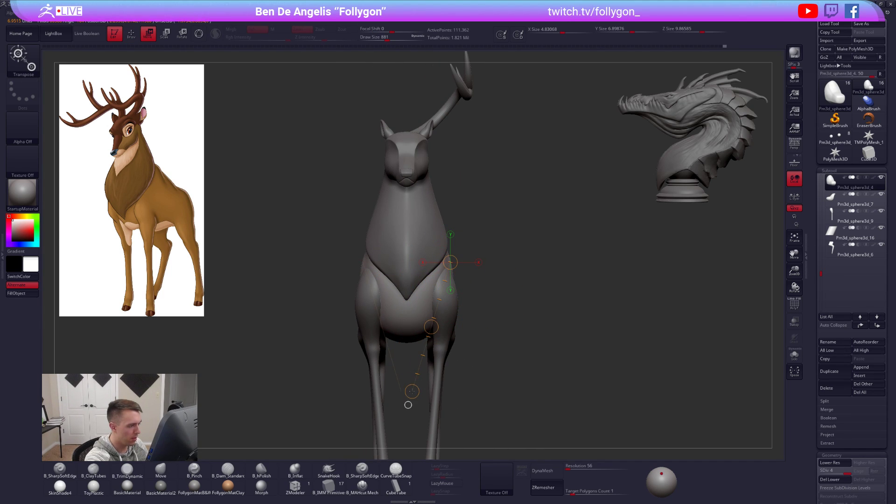
pyautogui.press('q')
pyautogui.press('space')
pyautogui.moveTo(424, 319); pyautogui.dragTo(421, 318)
pyautogui.hotkey('alt', 's')
pyautogui.moveTo(416, 367)
pyautogui.mouseDown()
pyautogui.moveTo(423, 299)
pyautogui.moveTo(414, 350)
pyautogui.mouseUp()
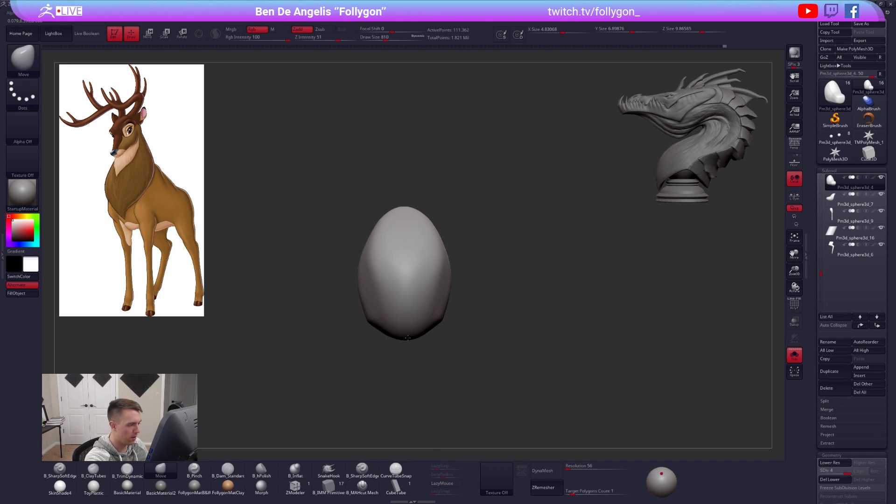
pyautogui.hotkey('alt', 's')
pyautogui.moveTo(516, 398); pyautogui.dragTo(564, 366)
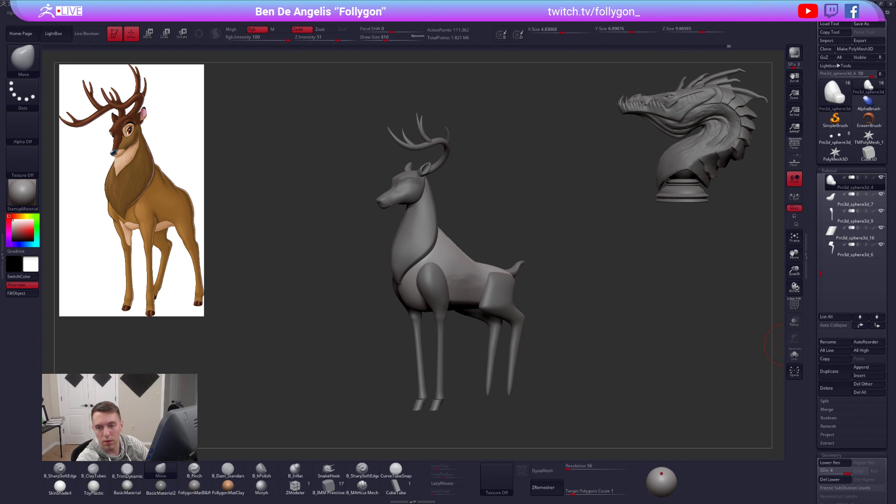
# - Switch to Photos, examine the stag pose references, and move the viewer off the model
pyautogui.hotkey('alt', 'Tab')
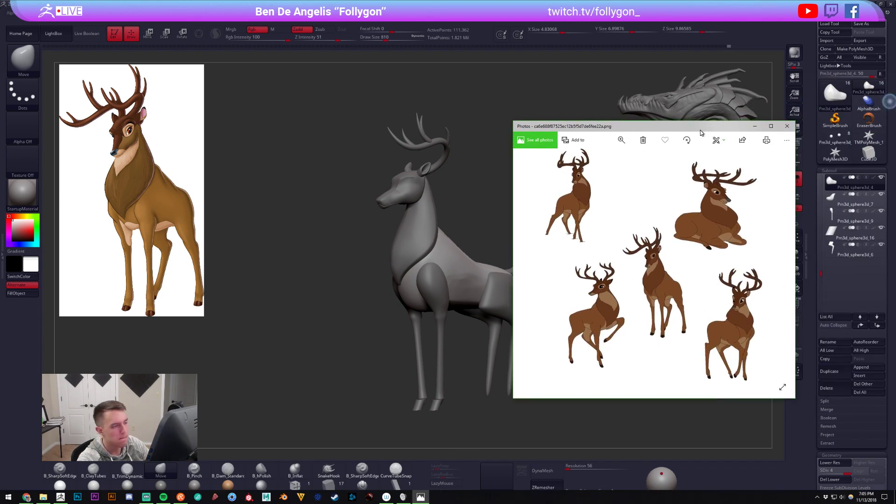
pyautogui.moveTo(700, 129); pyautogui.dragTo(662, 139)
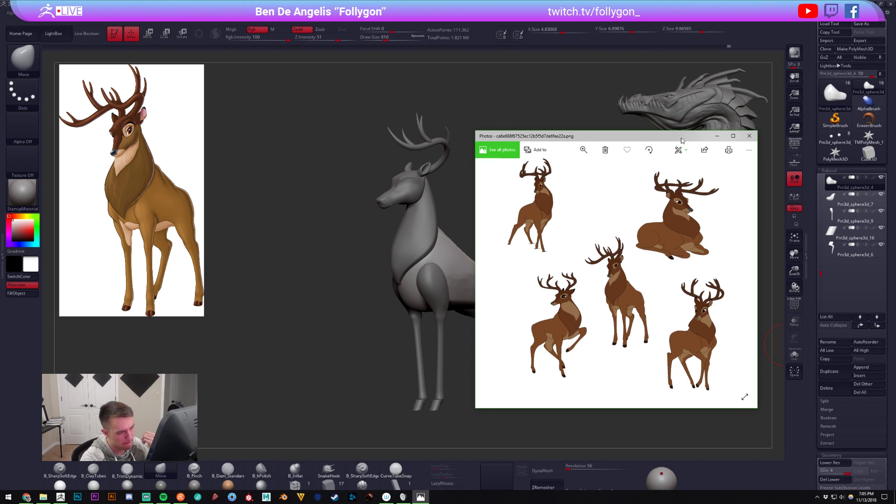
pyautogui.moveTo(676, 136); pyautogui.dragTo(895, 122)
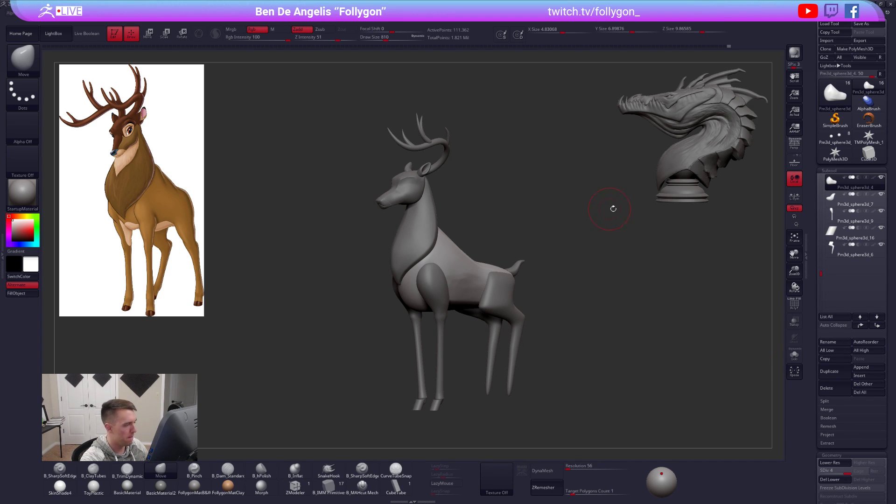
# - Isolate the torso, refine its flank with Move at size about 1084 and TrimDynamic, and show the full deer
pyautogui.hotkey('alt', 's')
pyautogui.moveTo(401, 285)
pyautogui.mouseDown(button='right')
pyautogui.moveTo(460, 309)
pyautogui.moveTo(401, 285)
pyautogui.mouseUp(button='right')
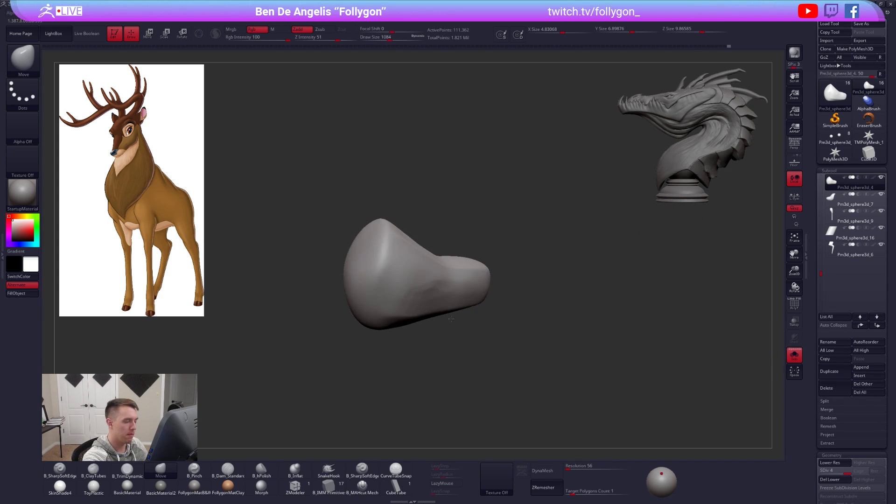
pyautogui.press('b')
pyautogui.press('t')
pyautogui.press('d')
pyautogui.hotkey('alt', 's')
pyautogui.moveTo(473, 300)
pyautogui.mouseDown(button='right')
pyautogui.moveTo(504, 314)
pyautogui.moveTo(537, 380)
pyautogui.moveTo(541, 326)
pyautogui.moveTo(544, 334)
pyautogui.moveTo(508, 285)
pyautogui.mouseUp(button='right')
# - Narrow the torso's waist between the front and hind legs with the Move brush, reduce it to about 1031, and isolate the torso
pyautogui.press('b')
pyautogui.press('m')
pyautogui.press('v')
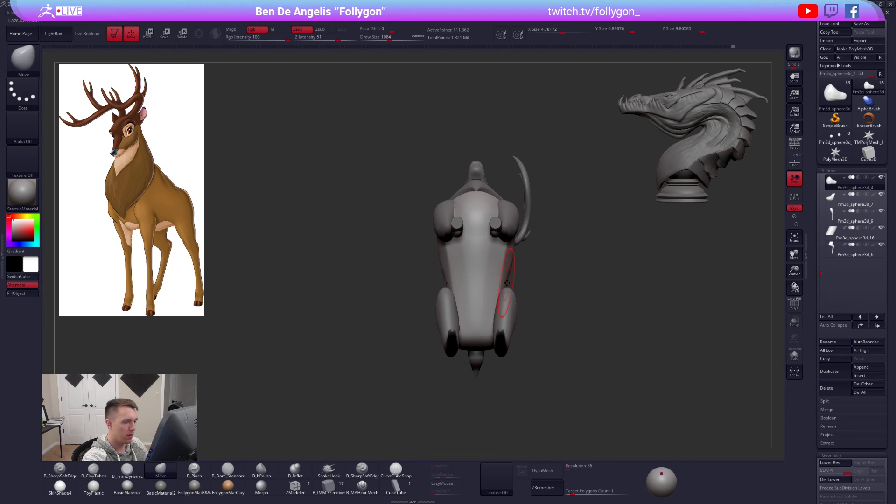
pyautogui.press('[')
pyautogui.moveTo(499, 281); pyautogui.dragTo(567, 329, button='right')
pyautogui.keyDown('alt'); pyautogui.click(568, 329); pyautogui.keyUp('alt')
pyautogui.hotkey('shift', 's')
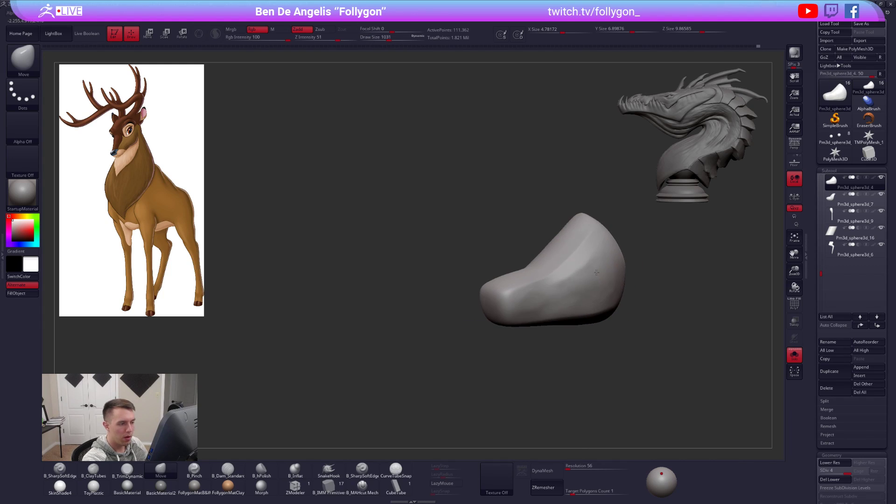
# - Flatten the torso's flank with TrimDynamic at subdivision level 2, size about 1031, and return to level 3
pyautogui.press('b')
pyautogui.press('t')
pyautogui.press('d')
pyautogui.hotkey('shift', 'd')
pyautogui.hotkey('shift', 'd')
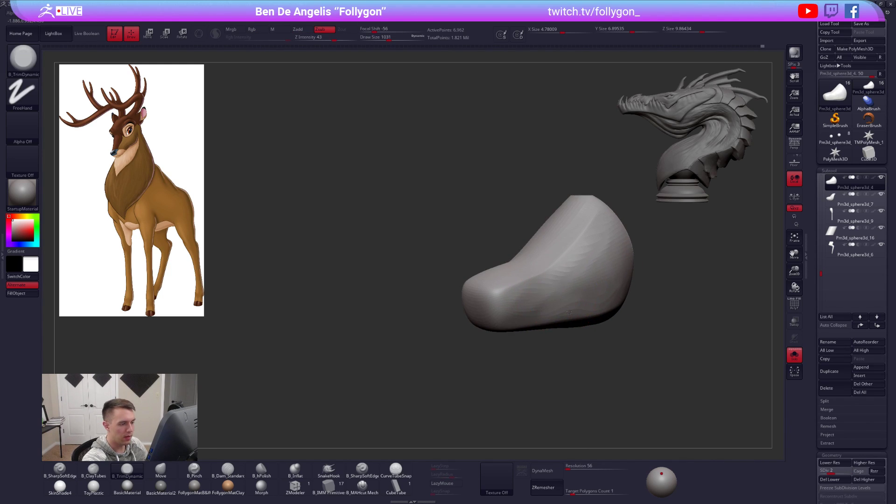
pyautogui.press('d')
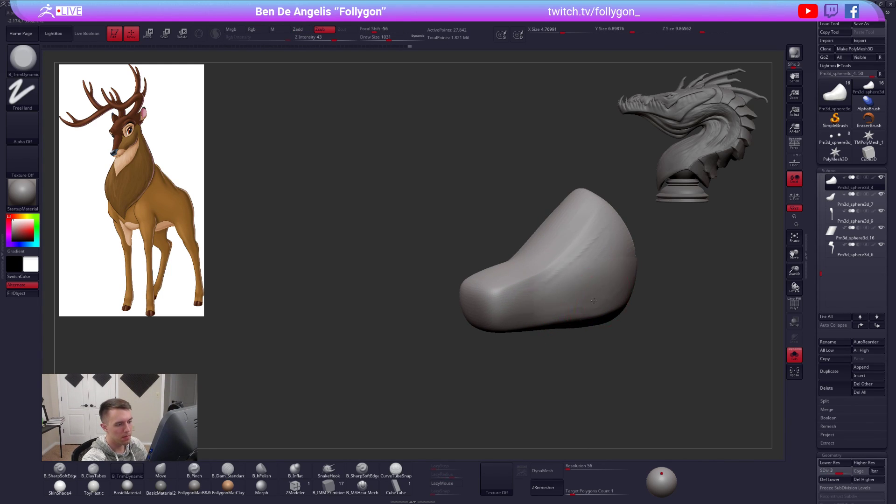
# - Smooth and trim the planes along the torso's side, reducing the TrimDynamic brush to about 905
pyautogui.keyDown('shift'); pyautogui.moveTo(589, 275); pyautogui.dragTo(599, 303); pyautogui.keyUp('shift')
pyautogui.keyDown('alt'); pyautogui.moveTo(562, 331); pyautogui.dragTo(529, 337); pyautogui.keyUp('alt')
pyautogui.press('space')
pyautogui.moveTo(580, 292); pyautogui.dragTo(561, 223)
pyautogui.keyDown('shift'); pyautogui.moveTo(481, 288); pyautogui.dragTo(490, 297); pyautogui.keyUp('shift')
pyautogui.moveTo(494, 304); pyautogui.dragTo(488, 315, button='right')
pyautogui.moveTo(502, 301)
pyautogui.keyDown('shift'); pyautogui.mouseDown()
pyautogui.moveTo(510, 293)
pyautogui.moveTo(526, 304)
pyautogui.mouseUp(); pyautogui.keyUp('shift')
pyautogui.hotkey('ctrl', 'shift', 's')
pyautogui.moveTo(537, 317); pyautogui.dragTo(560, 349, button='right')
pyautogui.moveTo(515, 311)
pyautogui.keyDown('alt'); pyautogui.mouseDown(button='right')
pyautogui.moveTo(484, 304)
pyautogui.moveTo(520, 302)
pyautogui.mouseUp(button='right'); pyautogui.keyUp('alt')
pyautogui.hotkey('ctrl', 'shift', 's')
pyautogui.moveTo(471, 331)
pyautogui.mouseDown(button='right')
pyautogui.moveTo(490, 320)
pyautogui.moveTo(471, 321)
pyautogui.mouseUp(button='right')
# - Draw transpose lines over the torso's front outline to study the slope of the ribcage and back
pyautogui.press('w')
pyautogui.moveTo(387, 234)
pyautogui.mouseDown()
pyautogui.moveTo(444, 427)
pyautogui.moveTo(446, 409)
pyautogui.mouseUp()
pyautogui.moveTo(533, 319); pyautogui.dragTo(523, 352, button='right')
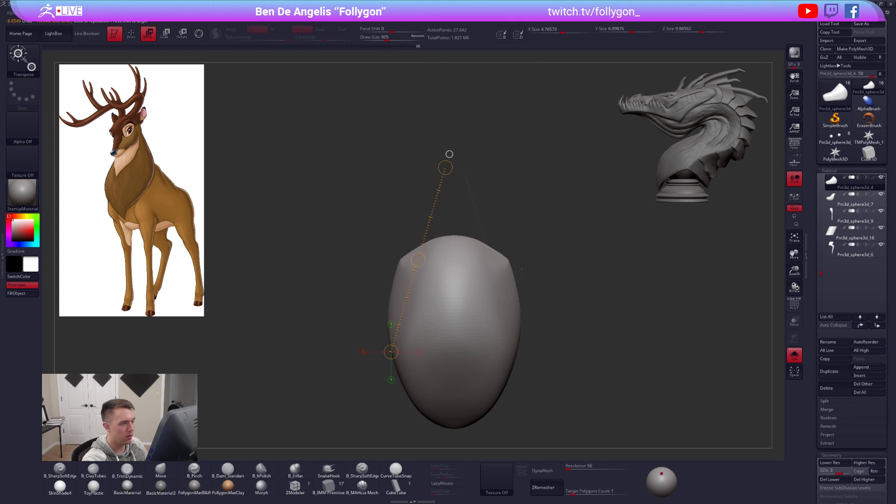
pyautogui.keyDown('ctrl'); pyautogui.moveTo(524, 299); pyautogui.dragTo(522, 345, button='right'); pyautogui.keyUp('ctrl')
pyautogui.moveTo(562, 219)
pyautogui.mouseDown()
pyautogui.moveTo(583, 257)
pyautogui.moveTo(649, 230)
pyautogui.moveTo(630, 193)
pyautogui.moveTo(660, 182)
pyautogui.mouseUp()
pyautogui.press('q')
# - Build up a raised spine ridge along the torso's upper back with ClayTubes at size about 742
pyautogui.moveTo(543, 232); pyautogui.dragTo(518, 290, button='right')
pyautogui.press('space')
pyautogui.moveTo(557, 243); pyautogui.dragTo(553, 242)
pyautogui.moveTo(513, 159); pyautogui.dragTo(515, 209, button='right')
pyautogui.press('space')
pyautogui.moveTo(492, 294); pyautogui.dragTo(504, 293)
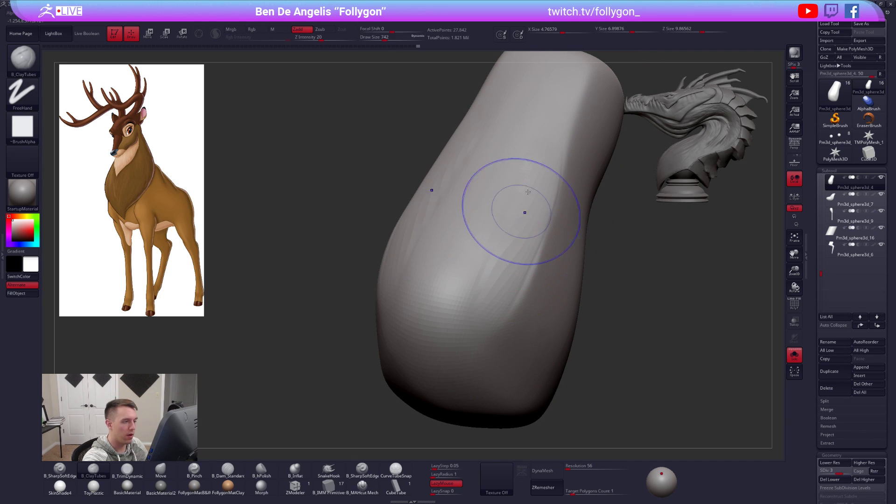
pyautogui.moveTo(507, 276); pyautogui.dragTo(528, 293, button='right')
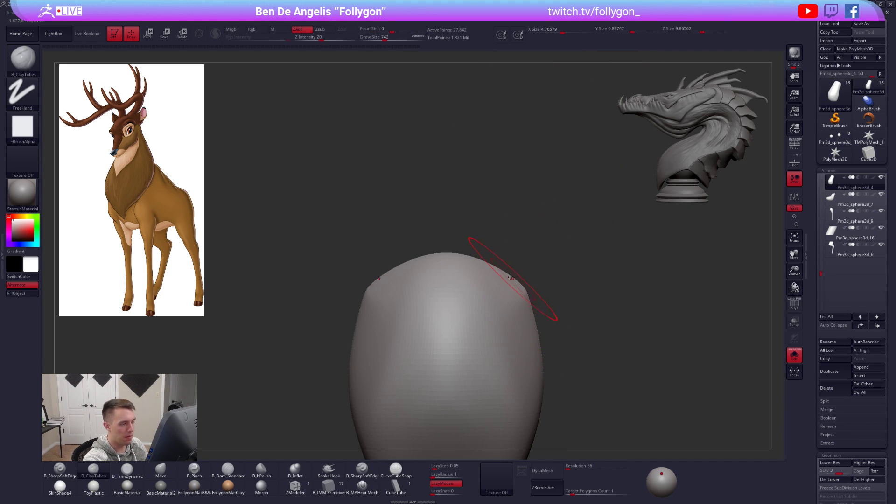
pyautogui.moveTo(509, 326)
pyautogui.mouseDown(button='right')
pyautogui.moveTo(576, 352)
pyautogui.moveTo(552, 331)
pyautogui.moveTo(534, 379)
pyautogui.mouseUp(button='right')
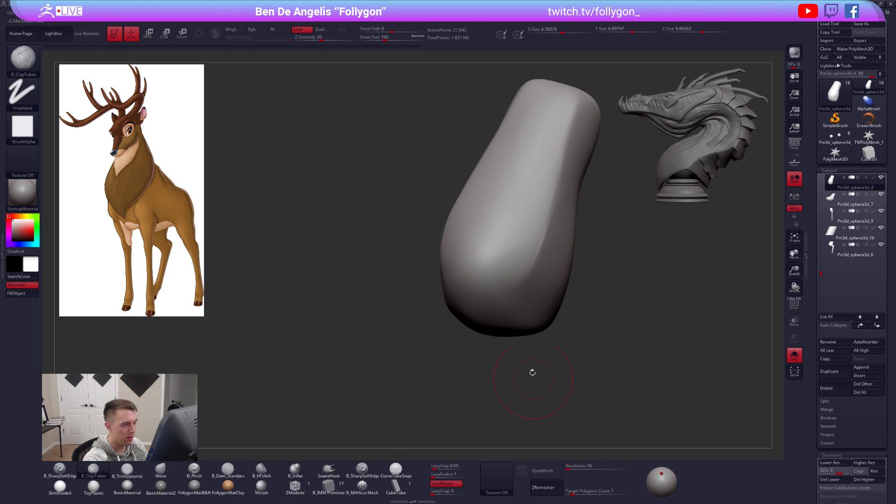
pyautogui.moveTo(546, 203)
pyautogui.mouseDown(button='right')
pyautogui.moveTo(530, 260)
pyautogui.moveTo(510, 266)
pyautogui.moveTo(548, 182)
pyautogui.moveTo(517, 216)
pyautogui.moveTo(532, 246)
pyautogui.mouseUp(button='right')
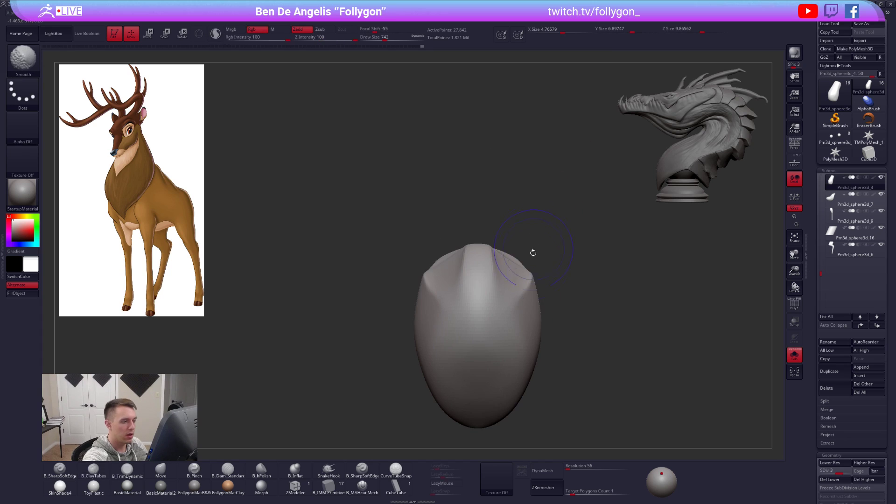
# - Smooth the raised spine into the surrounding back and raise the torso to subdivision level 4
pyautogui.press('ctrl')
pyautogui.moveTo(541, 280)
pyautogui.keyDown('ctrl'); pyautogui.mouseDown()
pyautogui.moveTo(513, 313)
pyautogui.moveTo(486, 177)
pyautogui.moveTo(578, 171)
pyautogui.moveTo(583, 187)
pyautogui.mouseUp(); pyautogui.keyUp('ctrl')
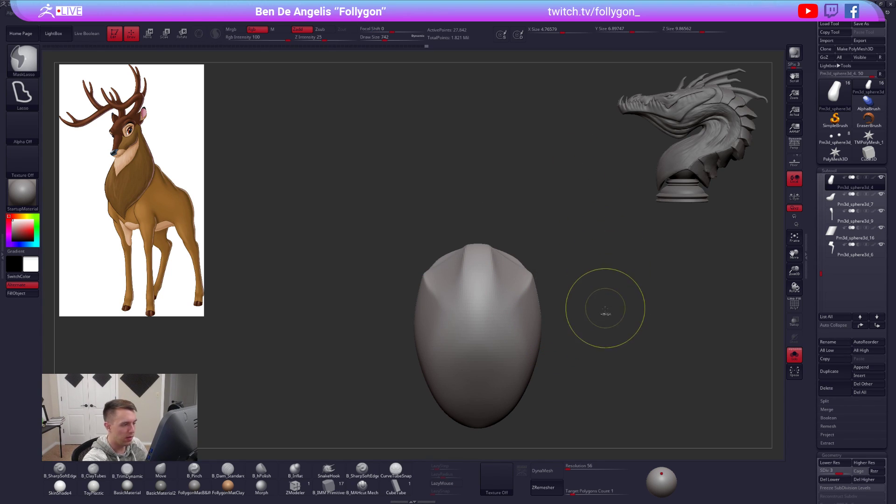
pyautogui.moveTo(482, 236); pyautogui.dragTo(516, 306, button='right')
pyautogui.keyDown('shift'); pyautogui.moveTo(546, 261); pyautogui.dragTo(567, 236); pyautogui.keyUp('shift')
pyautogui.keyDown('alt'); pyautogui.moveTo(572, 242); pyautogui.dragTo(512, 309, button='right'); pyautogui.keyUp('alt')
pyautogui.moveTo(550, 259); pyautogui.dragTo(555, 337, button='right')
pyautogui.press('d')
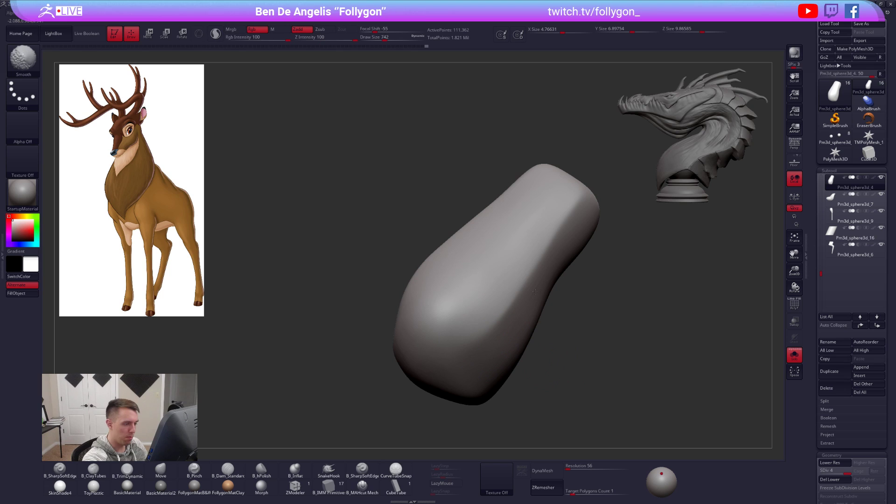
# - Smooth the remaining transitions along the back and return the torso to subdivision level 3
pyautogui.moveTo(506, 314); pyautogui.dragTo(504, 304, button='right')
pyautogui.moveTo(521, 239)
pyautogui.keyDown('shift'); pyautogui.mouseDown(button='right')
pyautogui.moveTo(561, 350)
pyautogui.moveTo(576, 321)
pyautogui.moveTo(606, 346)
pyautogui.moveTo(527, 306)
pyautogui.mouseUp(button='right'); pyautogui.keyUp('shift')
pyautogui.rightClick(577, 322)
pyautogui.hotkey('shift', 'd')
pyautogui.hotkey('alt', 's')
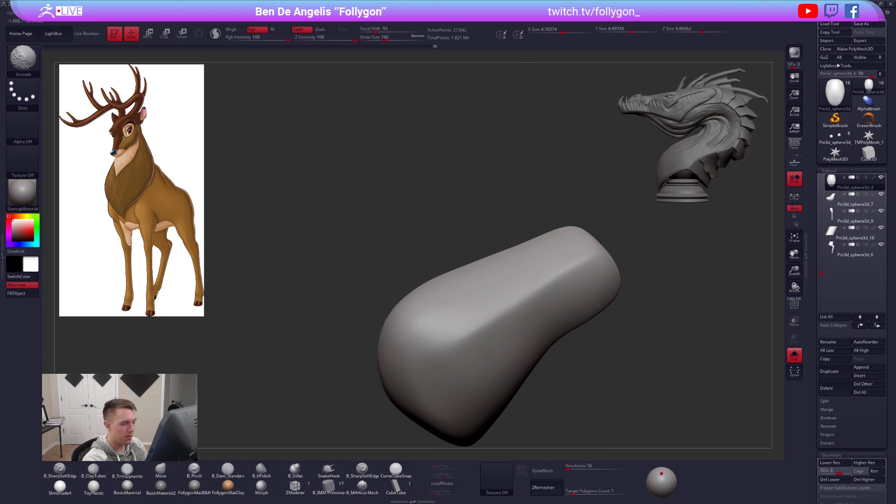
# - Smooth the torso's flank and hip transitions and return the torso to its highest subdivision level
pyautogui.hotkey('shift', 'd')
pyautogui.press('d')
pyautogui.moveTo(586, 268)
pyautogui.mouseDown(button='right')
pyautogui.moveTo(574, 402)
pyautogui.moveTo(522, 303)
pyautogui.mouseUp(button='right')
pyautogui.moveTo(499, 252)
pyautogui.keyDown('alt'); pyautogui.mouseDown(button='right')
pyautogui.moveTo(483, 293)
pyautogui.moveTo(497, 272)
pyautogui.moveTo(476, 261)
pyautogui.mouseUp(button='right'); pyautogui.keyUp('alt')
pyautogui.hotkey('alt', 's')
pyautogui.keyDown('shift'); pyautogui.moveTo(490, 240); pyautogui.dragTo(526, 314); pyautogui.keyUp('shift')
pyautogui.press('d')
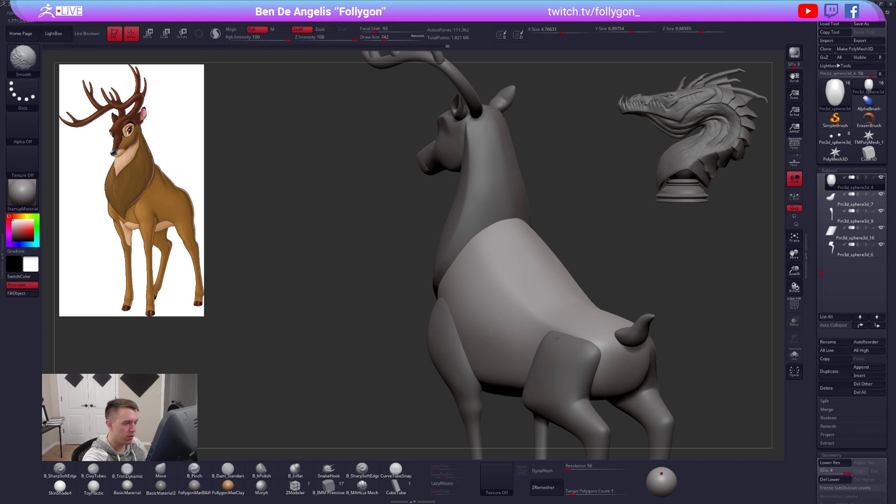
pyautogui.keyDown('shift'); pyautogui.moveTo(558, 340); pyautogui.dragTo(560, 330); pyautogui.keyUp('shift')
pyautogui.hotkey('alt', 's')
pyautogui.hotkey('shift', 'f')
pyautogui.moveTo(567, 361)
pyautogui.keyDown('alt'); pyautogui.mouseDown(button='right')
pyautogui.moveTo(572, 333)
pyautogui.moveTo(586, 324)
pyautogui.moveTo(560, 340)
pyautogui.mouseUp(button='right'); pyautogui.keyUp('alt')
pyautogui.hotkey('shift', 'f')
pyautogui.hotkey('alt', 's')
# - Isolate the neck with its polygroups shown and pinch the polygroup border running down its length
pyautogui.moveTo(532, 369); pyautogui.dragTo(450, 296, button='right')
pyautogui.keyDown('alt'); pyautogui.click(448, 290); pyautogui.keyUp('alt')
pyautogui.hotkey('alt', 's')
pyautogui.hotkey('shift', 'f')
pyautogui.moveTo(445, 245); pyautogui.dragTo(444, 276, button='right')
pyautogui.press('b')
pyautogui.press('p')
pyautogui.press('i')
pyautogui.keyDown('alt'); pyautogui.moveTo(449, 206); pyautogui.dragTo(451, 232, button='right'); pyautogui.keyUp('alt')
pyautogui.moveTo(454, 201)
pyautogui.mouseDown()
pyautogui.moveTo(490, 260)
pyautogui.moveTo(528, 413)
pyautogui.mouseUp()
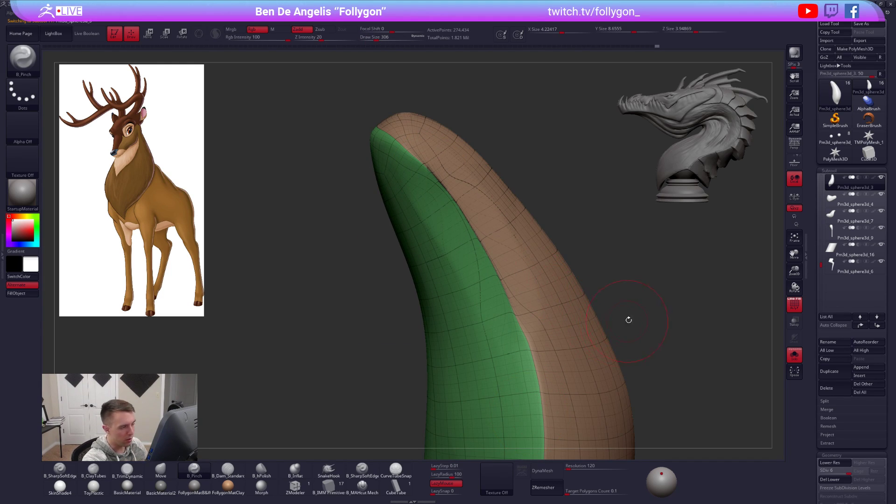
pyautogui.moveTo(702, 286); pyautogui.dragTo(668, 361, button='right')
# - Flatten the planes on the side of the neck with TrimDynamic at draw size 482
pyautogui.hotkey('shift', 'f')
pyautogui.press('b')
pyautogui.press('t')
pyautogui.press('d')
pyautogui.press('space')
pyautogui.moveTo(515, 259)
pyautogui.mouseDown(button='right')
pyautogui.moveTo(542, 286)
pyautogui.moveTo(521, 175)
pyautogui.mouseUp(button='right')
pyautogui.press('[')
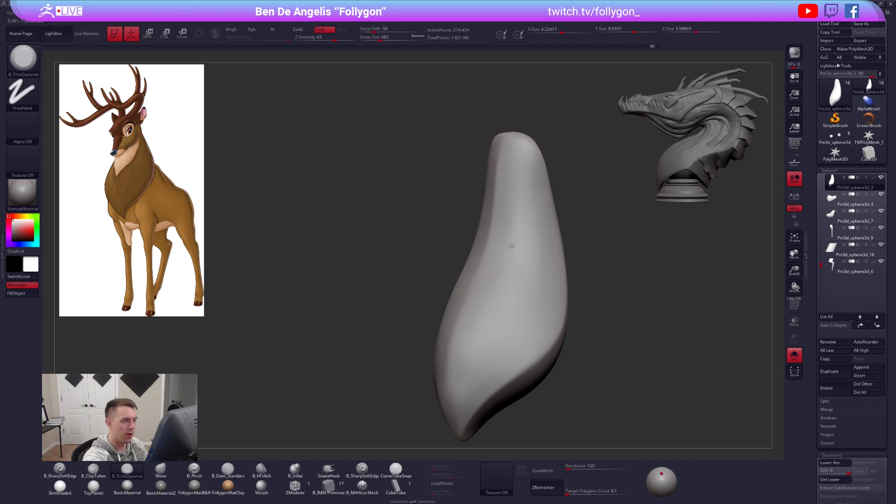
pyautogui.moveTo(516, 230)
pyautogui.mouseDown(button='right')
pyautogui.moveTo(502, 259)
pyautogui.moveTo(543, 148)
pyautogui.mouseUp(button='right')
# - Tighten the sharp edge between the neck's front and side planes with the Pinch brush
pyautogui.press('b')
pyautogui.press('p')
pyautogui.press('i')
pyautogui.press('space')
pyautogui.keyDown('ctrl'); pyautogui.moveTo(545, 285); pyautogui.dragTo(556, 215, button='right'); pyautogui.keyUp('ctrl')
pyautogui.hotkey('shift', 'f')
pyautogui.hotkey('shift', 'f')
# - Build up the neck surface around the sharp edge with ClayTubes and show the whole stag again
pyautogui.press('b')
pyautogui.press('c')
pyautogui.press('t')
pyautogui.moveTo(570, 204)
pyautogui.mouseDown()
pyautogui.moveTo(534, 227)
pyautogui.moveTo(579, 233)
pyautogui.moveTo(532, 298)
pyautogui.mouseUp()
pyautogui.moveTo(537, 294)
pyautogui.mouseDown(button='right')
pyautogui.moveTo(551, 273)
pyautogui.moveTo(544, 260)
pyautogui.mouseUp(button='right')
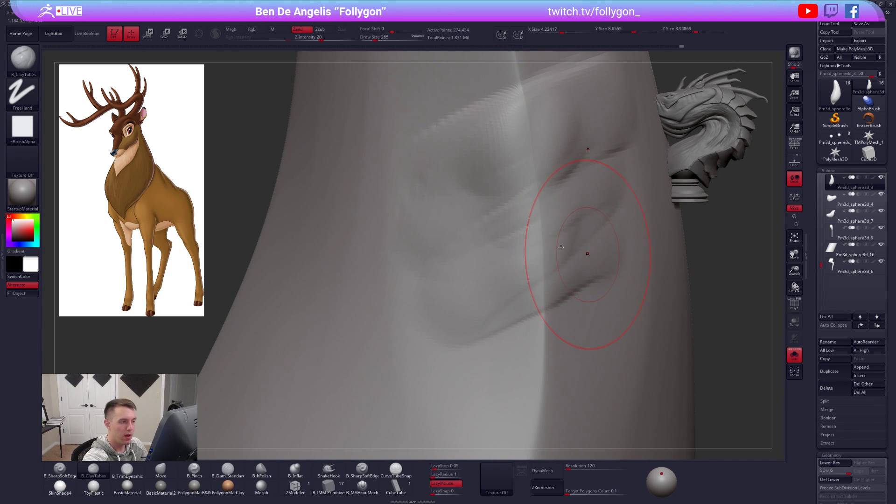
pyautogui.keyDown('ctrl'); pyautogui.moveTo(586, 254); pyautogui.dragTo(541, 231, button='right'); pyautogui.keyUp('ctrl')
pyautogui.moveTo(570, 340); pyautogui.dragTo(560, 216, button='right')
pyautogui.moveTo(580, 203); pyautogui.dragTo(552, 239)
pyautogui.moveTo(552, 239)
pyautogui.keyDown('ctrl'); pyautogui.mouseDown(button='right')
pyautogui.moveTo(570, 220)
pyautogui.moveTo(652, 332)
pyautogui.moveTo(626, 339)
pyautogui.moveTo(630, 322)
pyautogui.mouseUp(button='right'); pyautogui.keyUp('ctrl')
pyautogui.hotkey('ctrl', 'shift', 's')
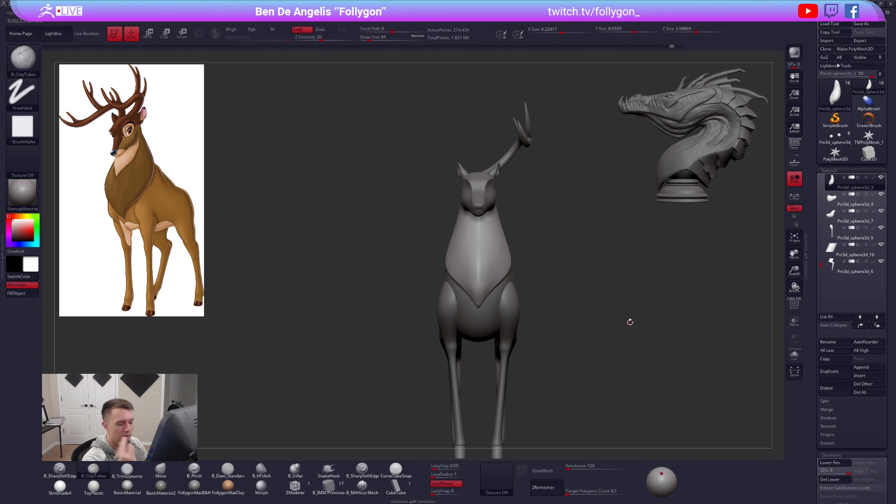
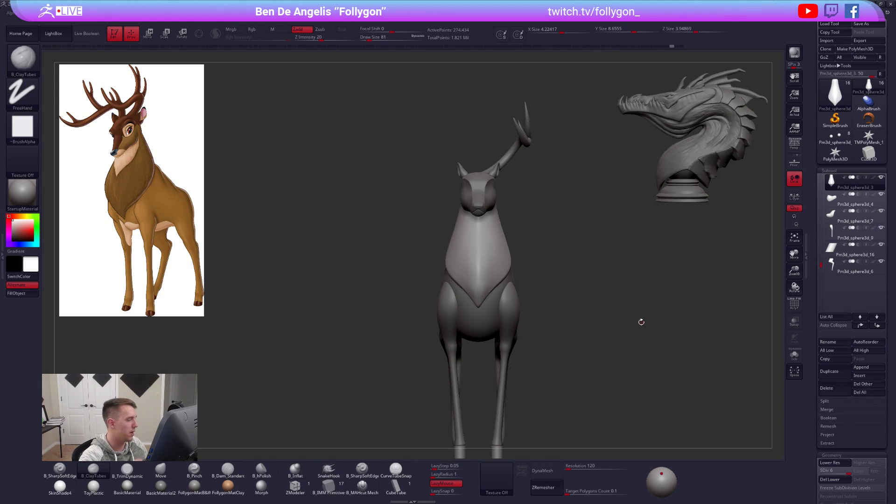
# - Isolate the neck and sharpen its front centre ridge down to the lower chest tip with the Pinch brush
pyautogui.press('5')
pyautogui.hotkey('alt', 'shift', 's')
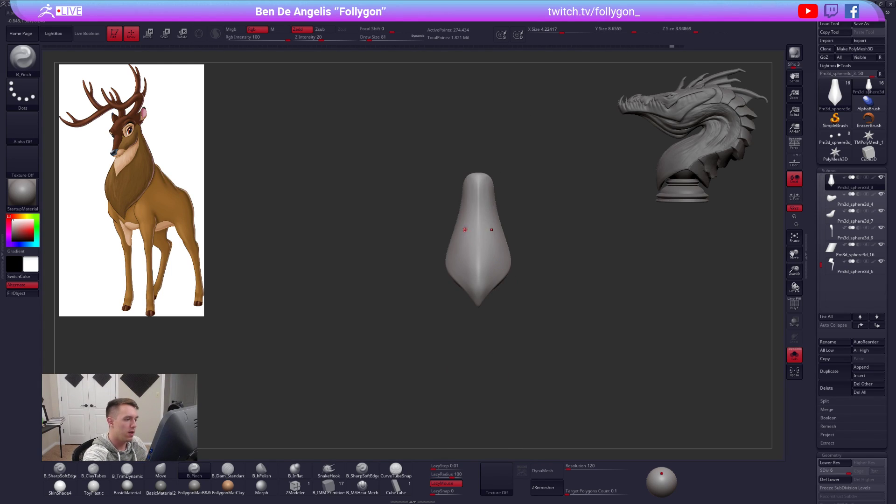
pyautogui.press('f')
pyautogui.press('space')
pyautogui.moveTo(500, 243); pyautogui.dragTo(509, 243)
pyautogui.keyDown('alt'); pyautogui.moveTo(494, 234); pyautogui.dragTo(504, 224, button='right'); pyautogui.keyUp('alt')
pyautogui.press('space')
pyautogui.moveTo(491, 183); pyautogui.dragTo(494, 183)
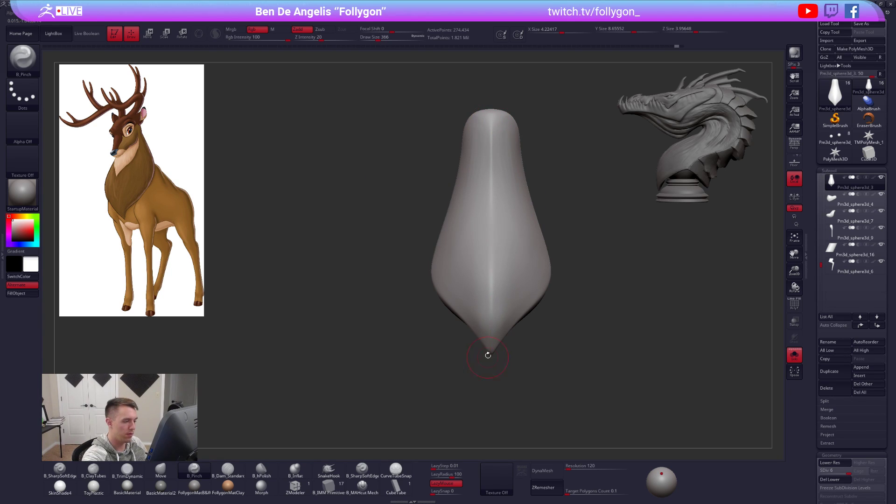
pyautogui.moveTo(488, 358); pyautogui.dragTo(489, 294, button='right')
pyautogui.moveTo(594, 350)
pyautogui.mouseDown(button='right')
pyautogui.moveTo(631, 364)
pyautogui.moveTo(612, 370)
pyautogui.moveTo(578, 345)
pyautogui.moveTo(572, 374)
pyautogui.moveTo(595, 354)
pyautogui.moveTo(578, 340)
pyautogui.mouseUp(button='right')
# - Flatten the neck's side plane from top to chest with TrimDynamic
pyautogui.hotkey('alt', 's')
pyautogui.press('f')
pyautogui.press('3')
pyautogui.press('space')
pyautogui.moveTo(497, 227); pyautogui.dragTo(498, 226)
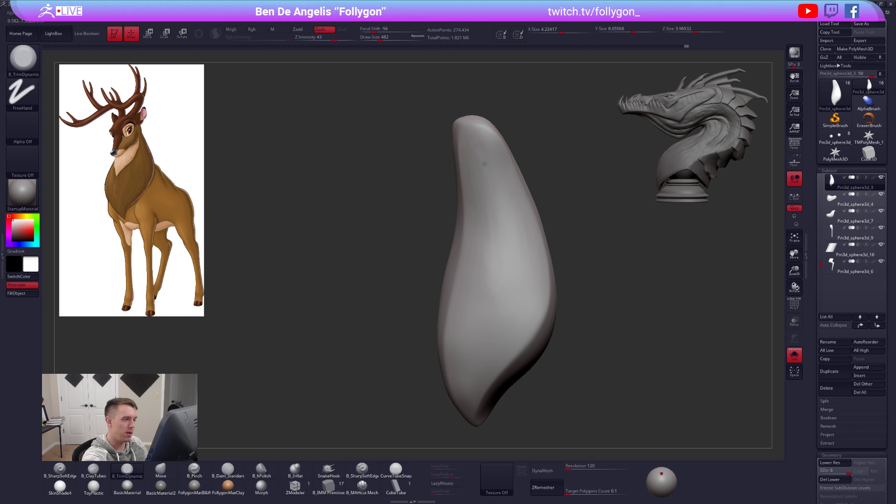
pyautogui.press('shift')
pyautogui.moveTo(476, 240); pyautogui.dragTo(469, 234, button='right')
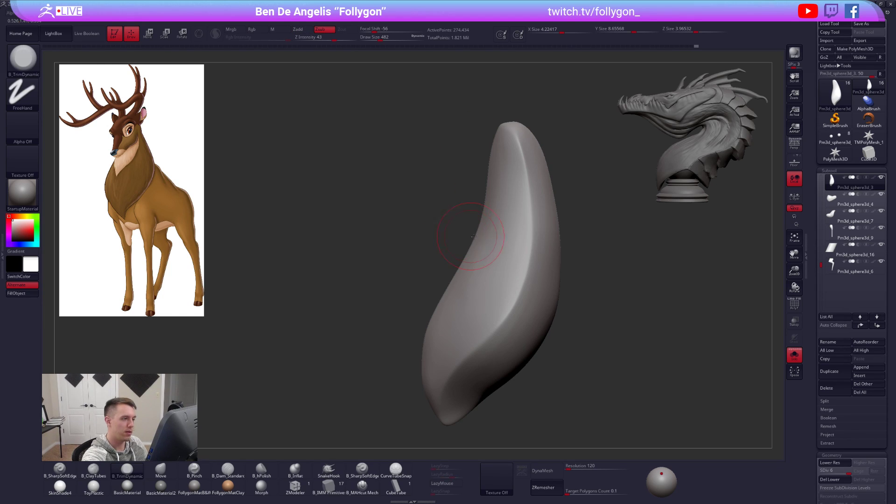
# - Adjust the neck and chest silhouette with the Move brush while the whole stag is visible
pyautogui.hotkey('alt', 's')
pyautogui.moveTo(538, 289)
pyautogui.keyDown('alt'); pyautogui.mouseDown(button='right')
pyautogui.moveTo(480, 297)
pyautogui.moveTo(494, 277)
pyautogui.mouseUp(button='right'); pyautogui.keyUp('alt')
pyautogui.press('4')
pyautogui.press('space')
pyautogui.moveTo(495, 275); pyautogui.dragTo(460, 298)
pyautogui.press('space')
pyautogui.moveTo(468, 340); pyautogui.dragTo(470, 342)
pyautogui.keyDown('ctrl'); pyautogui.moveTo(502, 343); pyautogui.dragTo(521, 326, button='right'); pyautogui.keyUp('ctrl')
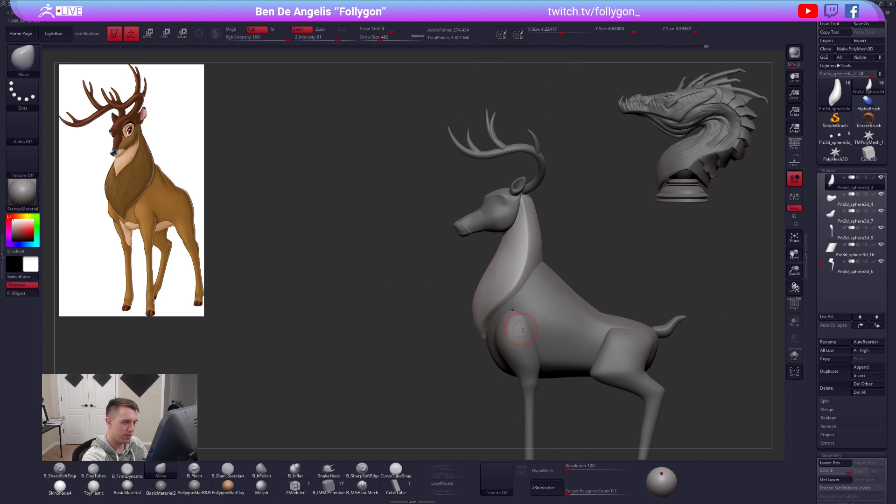
pyautogui.keyDown('alt'); pyautogui.moveTo(572, 372); pyautogui.dragTo(593, 336, button='right'); pyautogui.keyUp('alt')
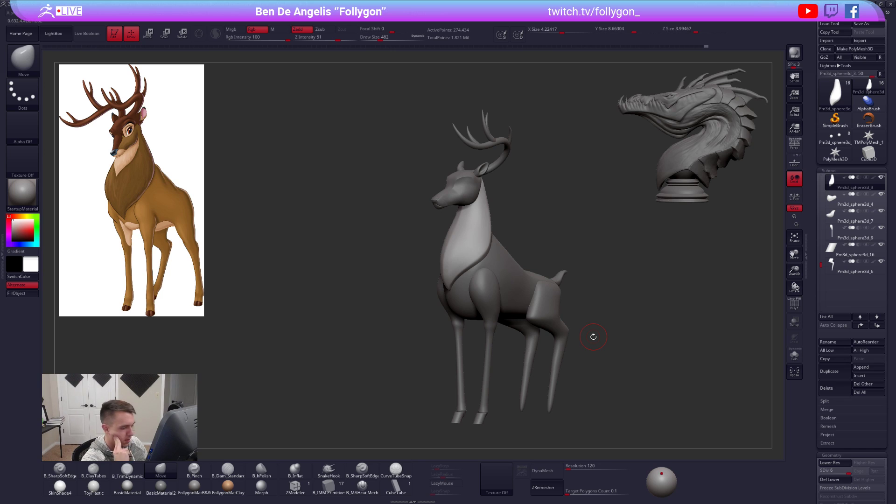
# - Duplicate the pair of front hooves and move the copy to the ends of the rear legs
pyautogui.click(829, 253)
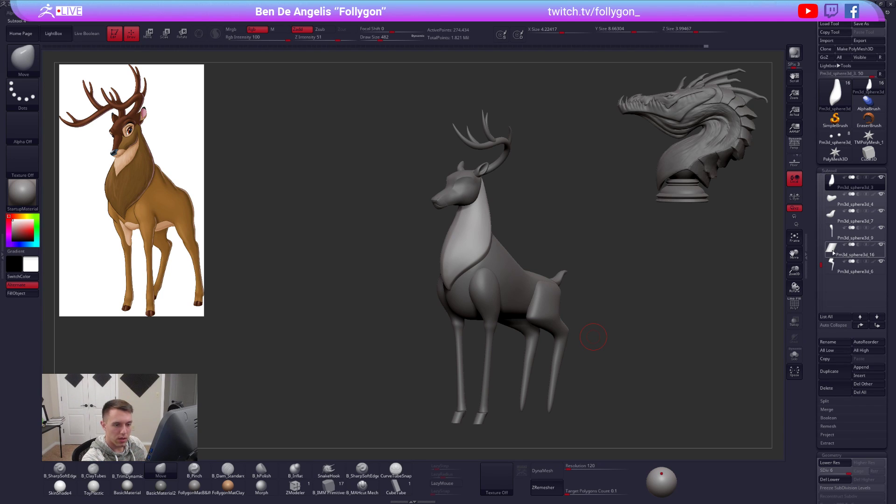
pyautogui.hotkey('ctrl', 'shift', 'd')
pyautogui.keyDown('shift'); pyautogui.moveTo(617, 360); pyautogui.dragTo(580, 357); pyautogui.keyUp('shift')
pyautogui.moveTo(580, 355)
pyautogui.keyDown('alt'); pyautogui.mouseDown()
pyautogui.moveTo(583, 306)
pyautogui.moveTo(578, 346)
pyautogui.mouseUp(); pyautogui.keyUp('alt')
pyautogui.press('w')
pyautogui.keyDown('shift'); pyautogui.moveTo(461, 407); pyautogui.dragTo(594, 410); pyautogui.keyUp('shift')
pyautogui.moveTo(460, 421)
pyautogui.keyDown('alt'); pyautogui.mouseDown()
pyautogui.moveTo(472, 363)
pyautogui.moveTo(630, 360)
pyautogui.moveTo(599, 357)
pyautogui.moveTo(651, 327)
pyautogui.moveTo(592, 338)
pyautogui.mouseUp(); pyautogui.keyUp('alt')
pyautogui.press('q')
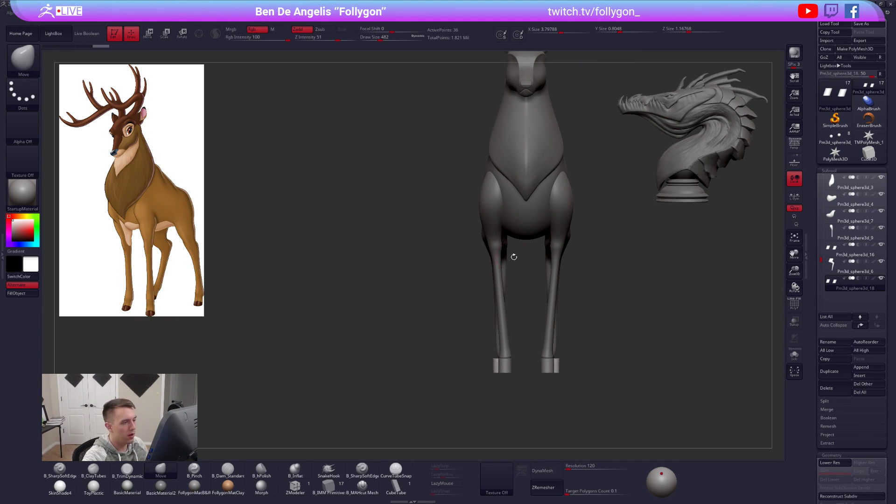
# - Place a perspective snapshot of the whole stag on the canvas and return to the front view without perspective
pyautogui.moveTo(516, 255); pyautogui.dragTo(442, 289)
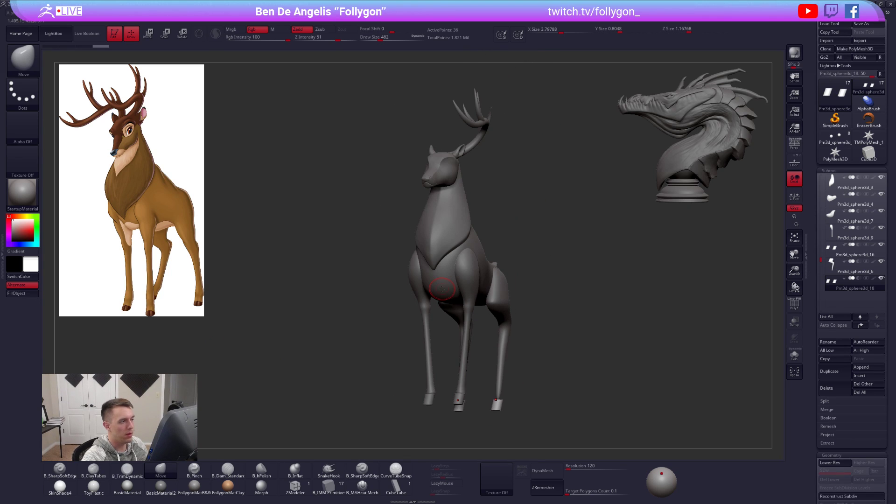
pyautogui.click(794, 145)
pyautogui.moveTo(560, 250)
pyautogui.mouseDown()
pyautogui.moveTo(549, 247)
pyautogui.moveTo(596, 231)
pyautogui.moveTo(489, 106)
pyautogui.moveTo(491, 123)
pyautogui.moveTo(654, 219)
pyautogui.moveTo(679, 280)
pyautogui.mouseUp()
pyautogui.hotkey('shift', 's')
pyautogui.click(794, 146)
pyautogui.keyDown('shift'); pyautogui.moveTo(514, 261); pyautogui.dragTo(555, 290); pyautogui.keyUp('shift')
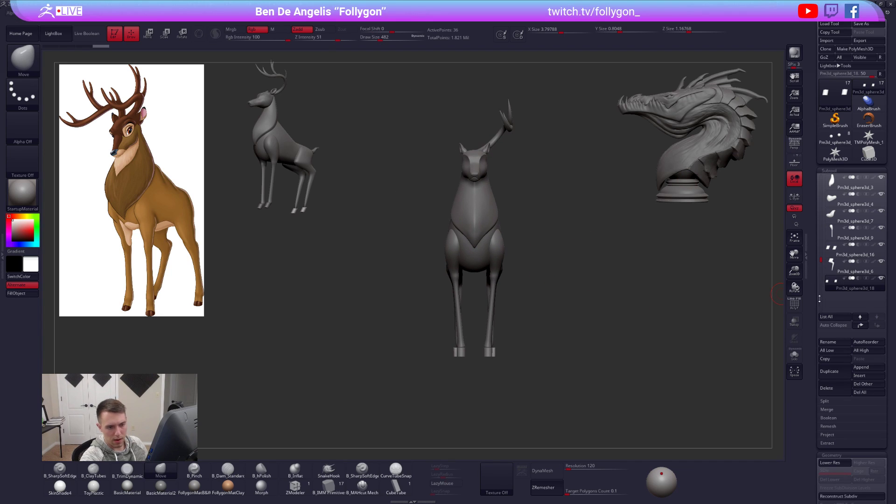
# - Duplicate the hoof pair, isolate the copy and delete one of its two cylinders
pyautogui.click(829, 371)
pyautogui.keyDown('ctrl'); pyautogui.click(881, 295); pyautogui.keyUp('ctrl')
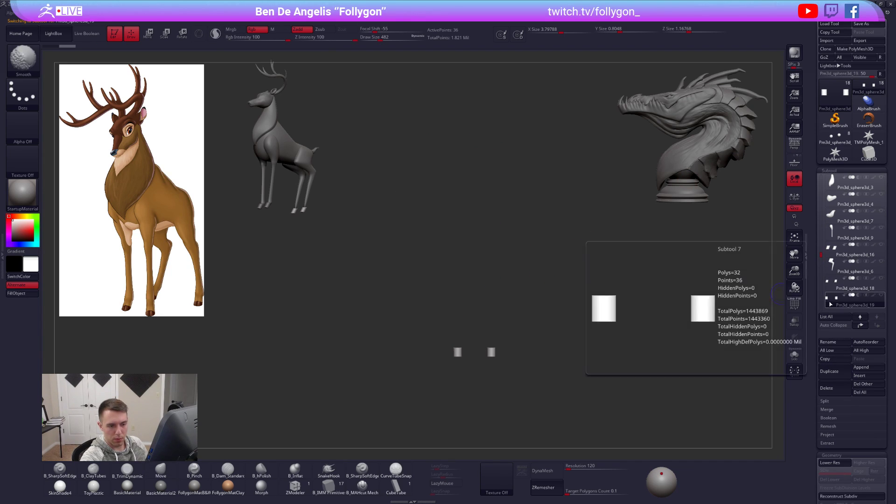
pyautogui.press('f')
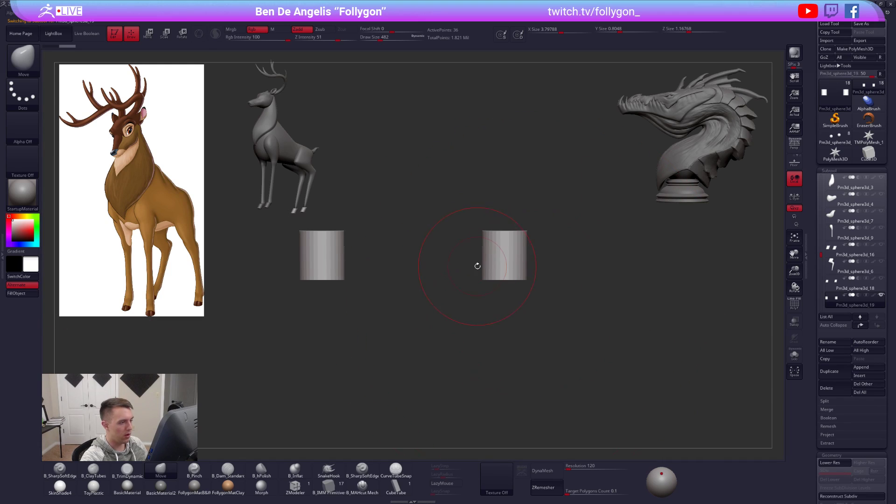
pyautogui.moveTo(464, 201)
pyautogui.keyDown('ctrl'); pyautogui.keyDown('shift'); pyautogui.mouseDown()
pyautogui.moveTo(614, 296)
pyautogui.moveTo(579, 194)
pyautogui.mouseUp(); pyautogui.keyUp('shift'); pyautogui.keyUp('ctrl')
pyautogui.press('space')
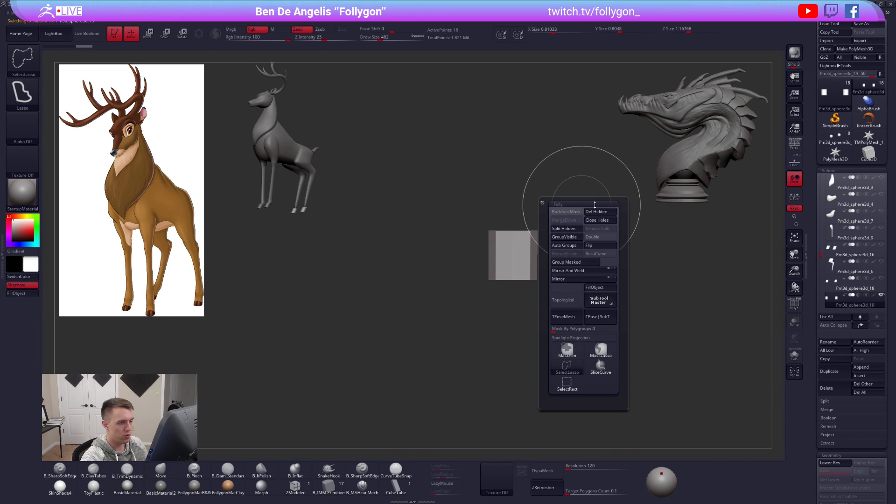
pyautogui.click(602, 212)
# - Unify the size of the remaining hoof cylinder and display its wireframe
pyautogui.scroll(-5, 813, 227)
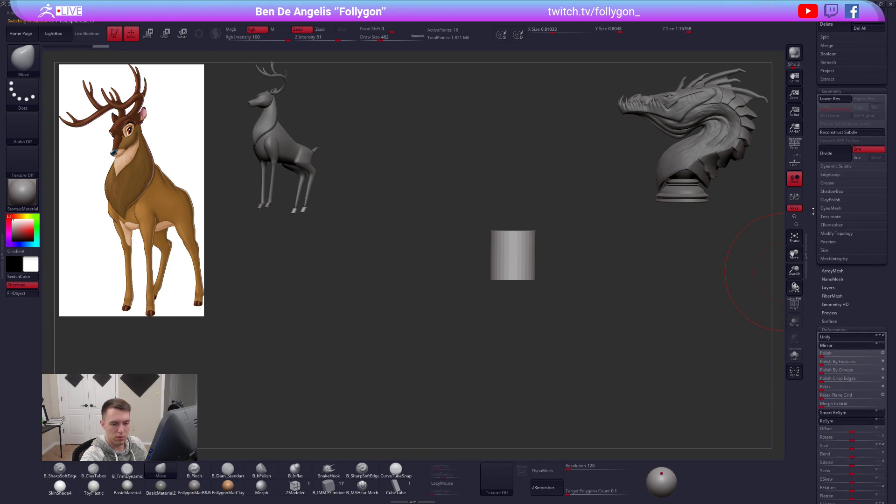
pyautogui.scroll(-5, 812, 227)
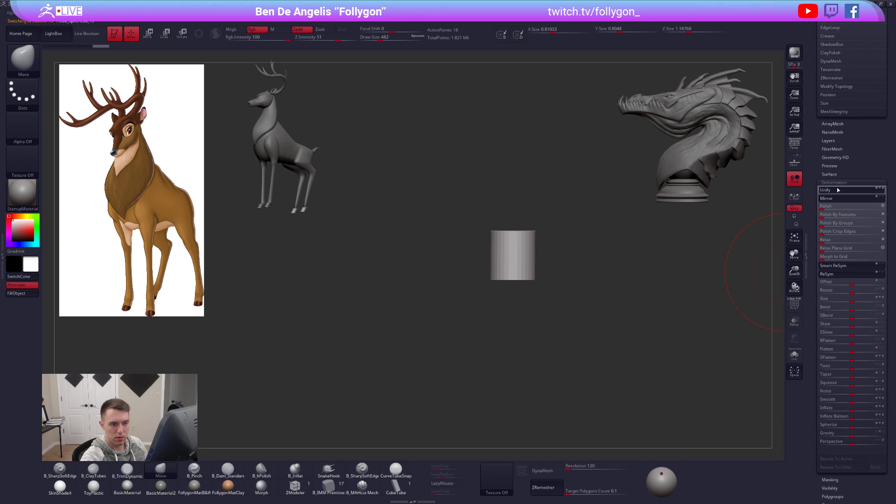
pyautogui.click(834, 195)
pyautogui.click(834, 189)
pyautogui.press('f')
pyautogui.moveTo(543, 256)
pyautogui.keyDown('alt'); pyautogui.mouseDown()
pyautogui.moveTo(538, 196)
pyautogui.moveTo(524, 329)
pyautogui.mouseUp(); pyautogui.keyUp('alt')
pyautogui.hotkey('shift', 'f')
pyautogui.press('space')
pyautogui.click(593, 225)
# - Mask the rest of the hoof cylinder and move its middle edge inward to form a cleft
pyautogui.moveTo(591, 228)
pyautogui.mouseDown()
pyautogui.moveTo(588, 267)
pyautogui.moveTo(556, 340)
pyautogui.moveTo(500, 386)
pyautogui.mouseUp()
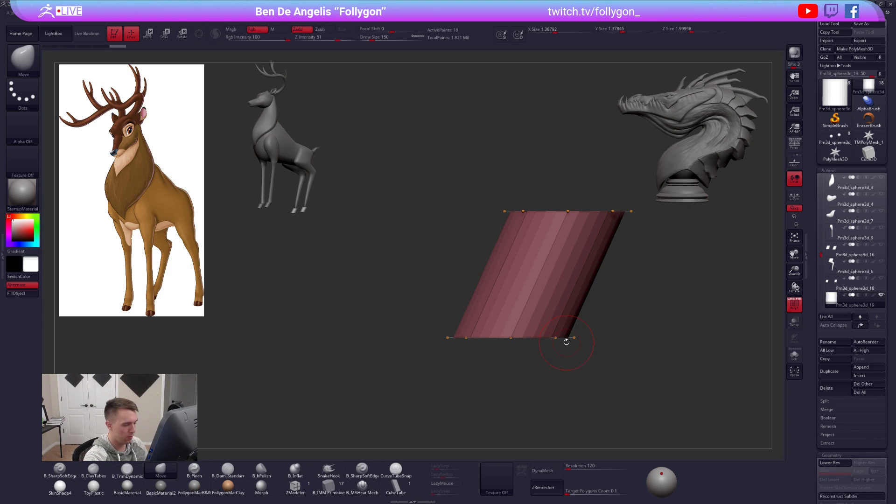
pyautogui.keyDown('shift'); pyautogui.moveTo(566, 365); pyautogui.dragTo(610, 378); pyautogui.keyUp('shift')
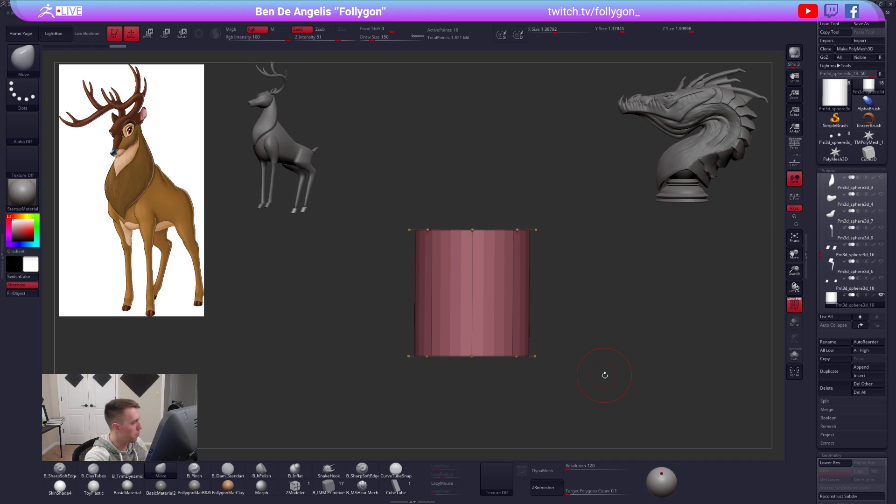
pyautogui.moveTo(564, 347)
pyautogui.keyDown('alt'); pyautogui.mouseDown()
pyautogui.moveTo(585, 348)
pyautogui.moveTo(603, 329)
pyautogui.mouseUp(); pyautogui.keyUp('alt')
pyautogui.press('space')
pyautogui.hotkey('shift', 'd')
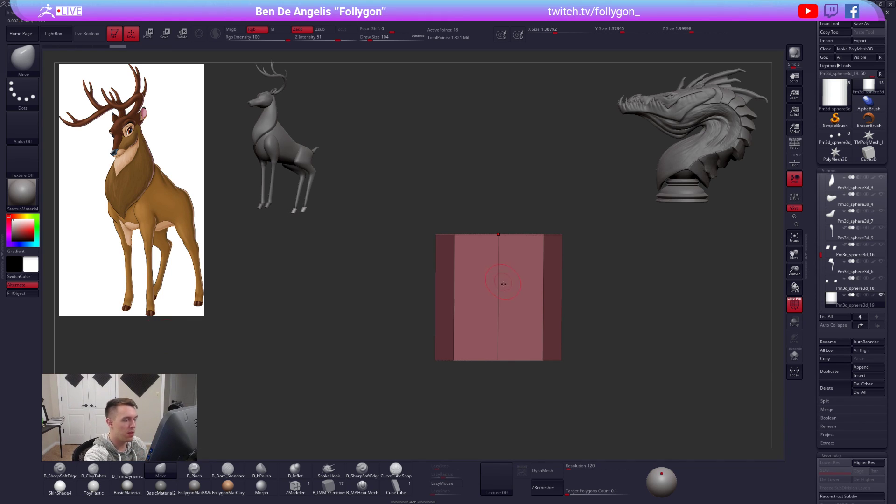
pyautogui.keyDown('shift'); pyautogui.moveTo(503, 282); pyautogui.dragTo(493, 320, button='right'); pyautogui.keyUp('shift')
pyautogui.moveTo(485, 292)
pyautogui.keyDown('ctrl'); pyautogui.keyDown('alt'); pyautogui.mouseDown()
pyautogui.moveTo(501, 393)
pyautogui.moveTo(502, 297)
pyautogui.moveTo(499, 389)
pyautogui.mouseUp(); pyautogui.keyUp('alt'); pyautogui.keyUp('ctrl')
pyautogui.press('w')
pyautogui.moveTo(499, 337); pyautogui.dragTo(499, 293)
pyautogui.press('d')
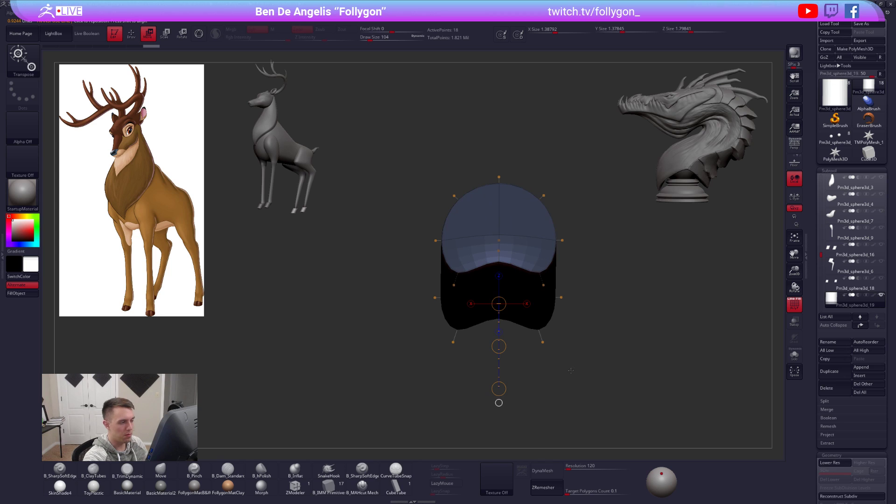
# - Crease the vertical edges of the hoof's cleft with ZModeler's Crease action targeting single edges
pyautogui.hotkey('shift', 'd')
pyautogui.press('q')
pyautogui.moveTo(576, 340)
pyautogui.mouseDown()
pyautogui.moveTo(558, 332)
pyautogui.moveTo(544, 300)
pyautogui.moveTo(439, 335)
pyautogui.moveTo(424, 358)
pyautogui.mouseUp()
pyautogui.click(295, 487)
pyautogui.press('space')
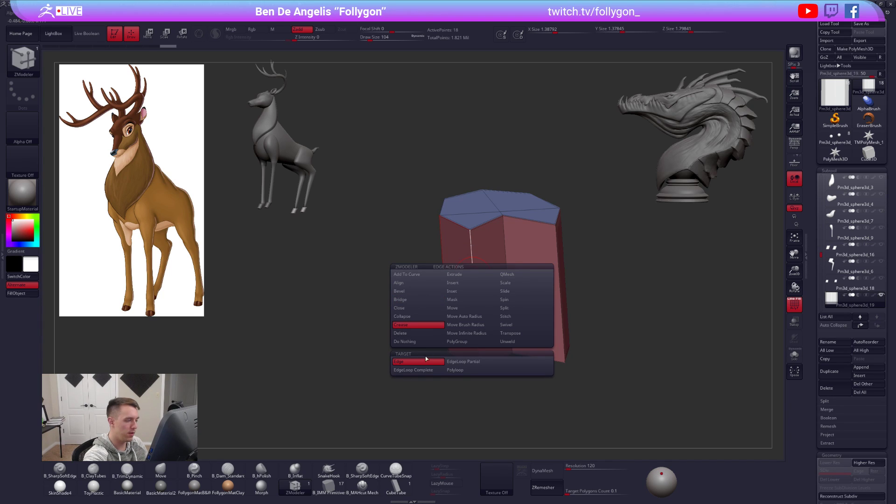
pyautogui.press('d')
pyautogui.hotkey('shift', 'f')
pyautogui.moveTo(620, 340)
pyautogui.mouseDown()
pyautogui.moveTo(606, 363)
pyautogui.moveTo(636, 352)
pyautogui.moveTo(603, 363)
pyautogui.moveTo(601, 314)
pyautogui.mouseUp()
pyautogui.hotkey('shift', 'd')
pyautogui.press('d')
pyautogui.hotkey('shift', 'f')
pyautogui.hotkey('shift', 'd')
# - Examine the creased cleft from several angles in the smooth subdivision preview
pyautogui.moveTo(553, 327); pyautogui.dragTo(573, 417)
pyautogui.press('d')
pyautogui.hotkey('shift', 'f')
pyautogui.hotkey('alt', 's')
pyautogui.hotkey('shift', 'f')
pyautogui.moveTo(536, 347); pyautogui.dragTo(520, 294)
pyautogui.hotkey('shift', 'f')
pyautogui.moveTo(535, 328); pyautogui.dragTo(506, 270)
pyautogui.moveTo(458, 238)
pyautogui.keyDown('ctrl'); pyautogui.mouseDown()
pyautogui.moveTo(374, 403)
pyautogui.moveTo(405, 355)
pyautogui.moveTo(492, 347)
pyautogui.moveTo(517, 329)
pyautogui.mouseUp(); pyautogui.keyUp('ctrl')
pyautogui.moveTo(517, 329); pyautogui.dragTo(480, 380)
pyautogui.keyDown('alt'); pyautogui.moveTo(481, 380); pyautogui.dragTo(496, 410); pyautogui.keyUp('alt')
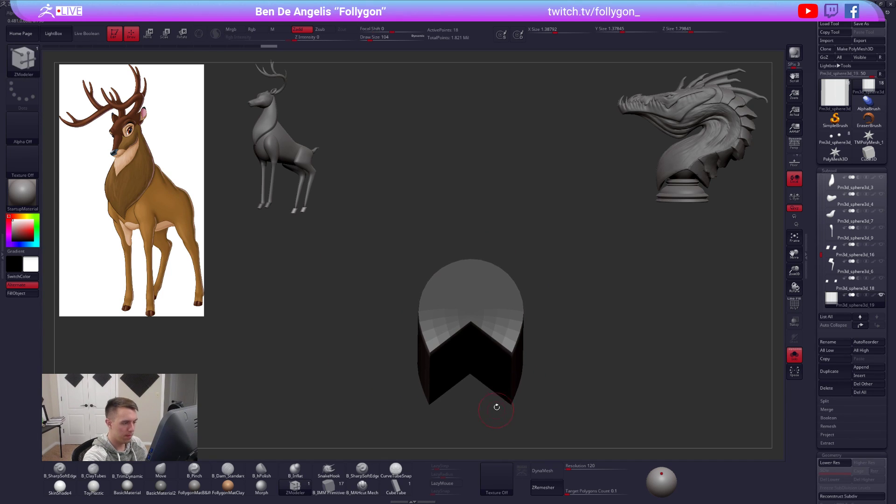
# - Squash the hoof vertically to about 0.69 in Y with a transpose line
pyautogui.press('w')
pyautogui.moveTo(511, 353)
pyautogui.keyDown('shift'); pyautogui.mouseDown()
pyautogui.moveTo(574, 353)
pyautogui.moveTo(525, 352)
pyautogui.mouseUp(); pyautogui.keyUp('shift')
pyautogui.moveTo(538, 400)
pyautogui.mouseDown()
pyautogui.moveTo(563, 293)
pyautogui.moveTo(560, 266)
pyautogui.mouseUp()
pyautogui.moveTo(581, 345)
pyautogui.mouseDown()
pyautogui.moveTo(583, 308)
pyautogui.moveTo(585, 324)
pyautogui.mouseUp()
pyautogui.moveTo(528, 340)
pyautogui.keyDown('shift'); pyautogui.mouseDown()
pyautogui.moveTo(529, 380)
pyautogui.moveTo(528, 361)
pyautogui.mouseUp(); pyautogui.keyUp('shift')
pyautogui.keyDown('shift'); pyautogui.moveTo(621, 355); pyautogui.dragTo(562, 361); pyautogui.keyUp('shift')
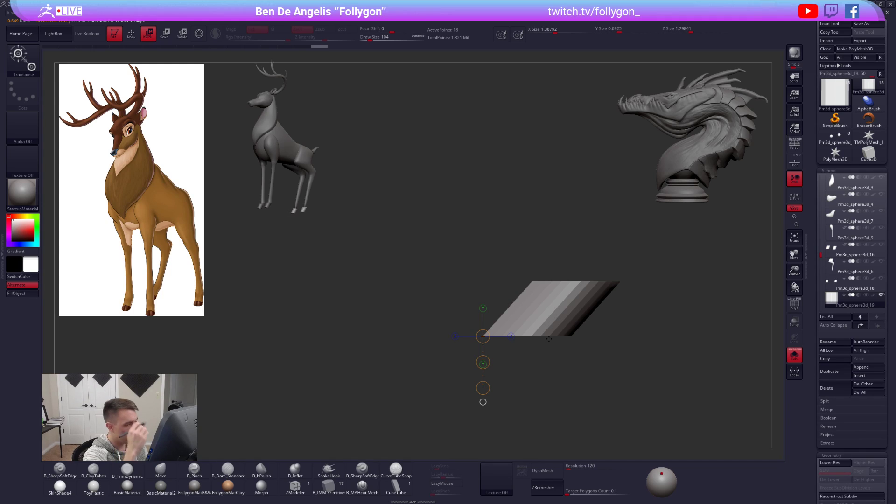
# - Try to slope the hoof's top face by masking part of the hoof and rotating the top
pyautogui.hotkey('shift', 'f')
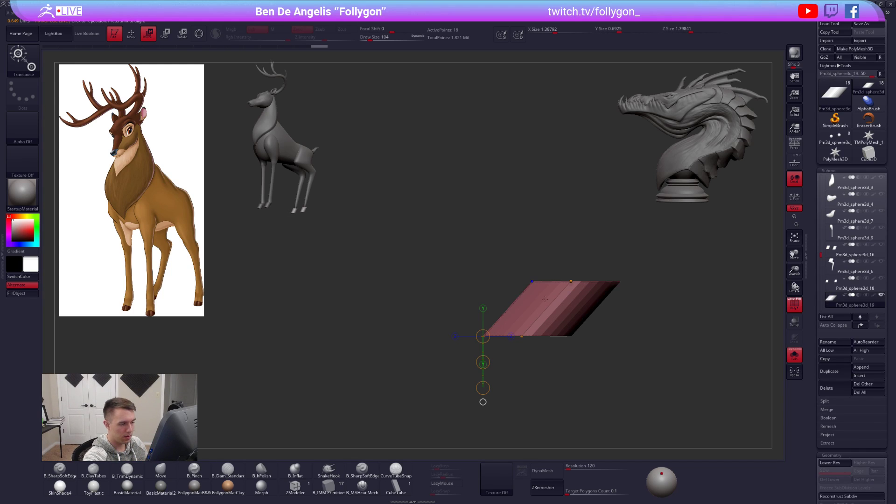
pyautogui.press('q')
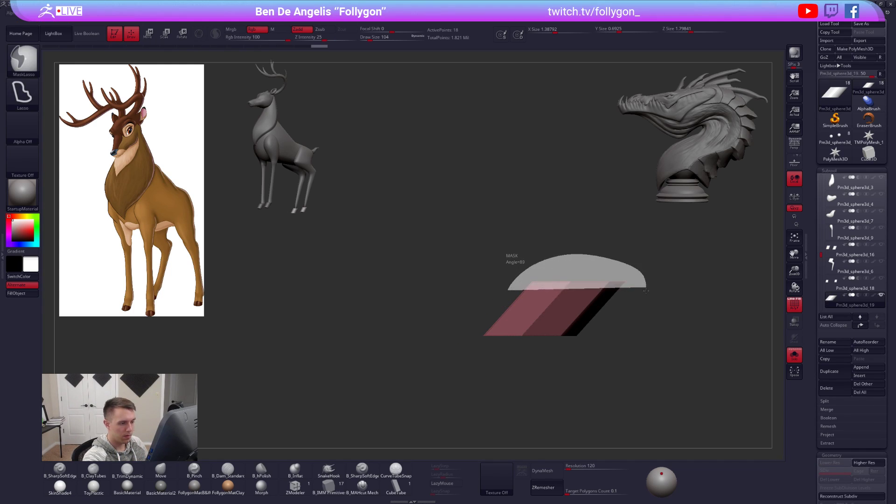
pyautogui.press('r')
pyautogui.moveTo(532, 281)
pyautogui.mouseDown()
pyautogui.moveTo(654, 281)
pyautogui.moveTo(625, 318)
pyautogui.mouseUp()
pyautogui.hotkey('ctrl', 'd')
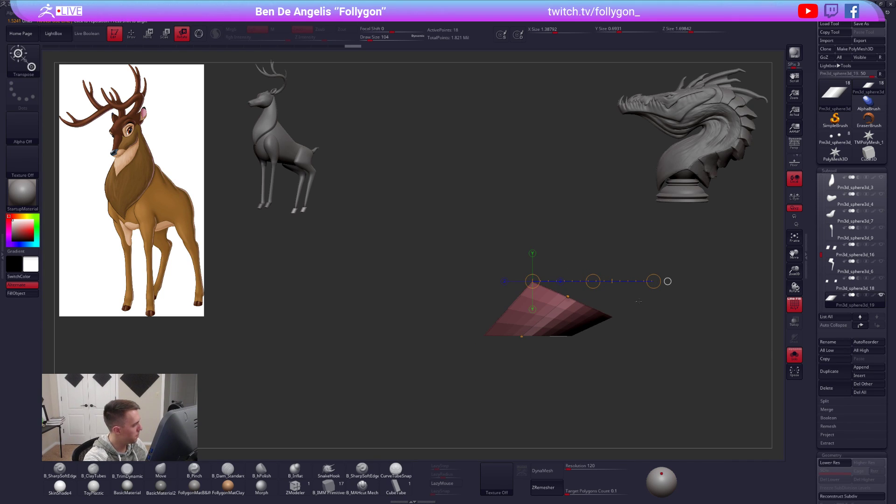
pyautogui.press('w')
pyautogui.keyDown('ctrl'); pyautogui.moveTo(610, 306); pyautogui.dragTo(617, 361); pyautogui.keyUp('ctrl')
# - Turn on perspective and the polygroup wireframe to inspect the hoof's cleft from above
pyautogui.press('q')
pyautogui.click(794, 148)
pyautogui.hotkey('shift', 'f')
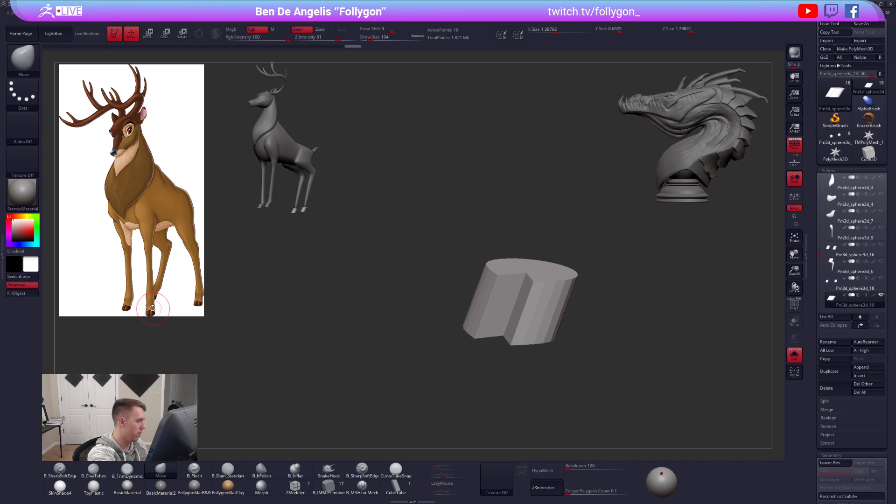
pyautogui.moveTo(619, 346)
pyautogui.mouseDown()
pyautogui.moveTo(608, 362)
pyautogui.moveTo(530, 356)
pyautogui.moveTo(541, 388)
pyautogui.moveTo(542, 347)
pyautogui.moveTo(553, 379)
pyautogui.moveTo(574, 386)
pyautogui.moveTo(571, 355)
pyautogui.moveTo(568, 362)
pyautogui.moveTo(520, 252)
pyautogui.moveTo(526, 241)
pyautogui.mouseUp()
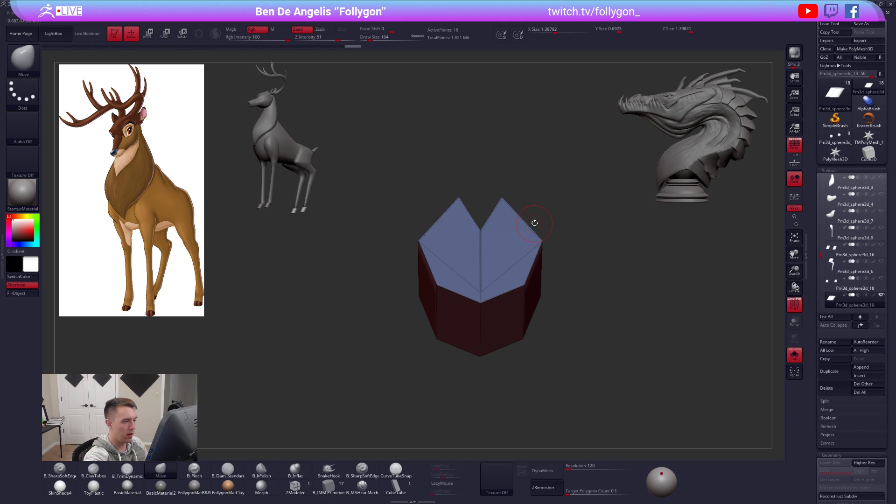
# - Narrow the hoof to about 1.13 in X and display it with the smooth subdivision preview
pyautogui.press('ctrl')
pyautogui.moveTo(514, 290)
pyautogui.keyDown('ctrl'); pyautogui.mouseDown()
pyautogui.moveTo(516, 315)
pyautogui.moveTo(607, 359)
pyautogui.moveTo(583, 322)
pyautogui.mouseUp(); pyautogui.keyUp('ctrl')
pyautogui.moveTo(485, 297)
pyautogui.keyDown('ctrl'); pyautogui.mouseDown()
pyautogui.moveTo(472, 370)
pyautogui.moveTo(510, 349)
pyautogui.mouseUp(); pyautogui.keyUp('ctrl')
pyautogui.press('w')
pyautogui.hotkey('ctrl', 'd')
pyautogui.moveTo(565, 306)
pyautogui.mouseDown()
pyautogui.moveTo(561, 427)
pyautogui.moveTo(583, 332)
pyautogui.moveTo(592, 353)
pyautogui.moveTo(624, 375)
pyautogui.moveTo(568, 335)
pyautogui.moveTo(577, 369)
pyautogui.moveTo(586, 343)
pyautogui.mouseUp()
pyautogui.press('q')
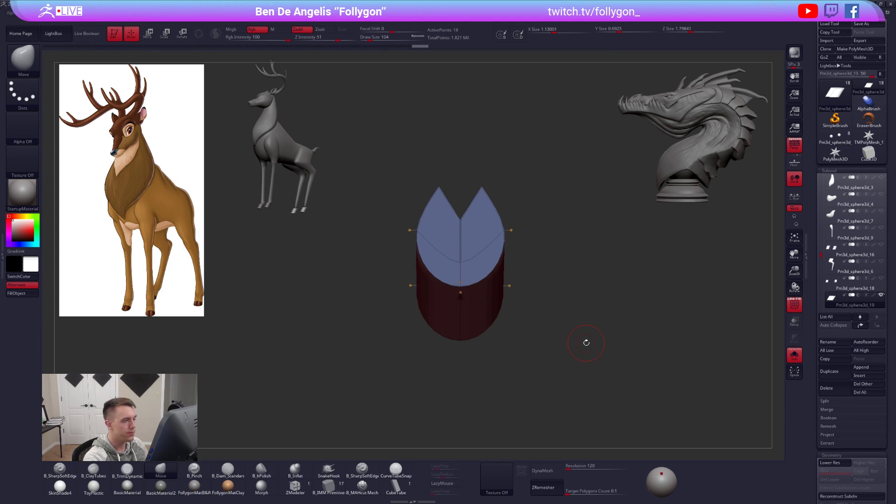
# - Switch to Chrome and search Google Images for deer toes
pyautogui.hotkey('alt', 'Tab')
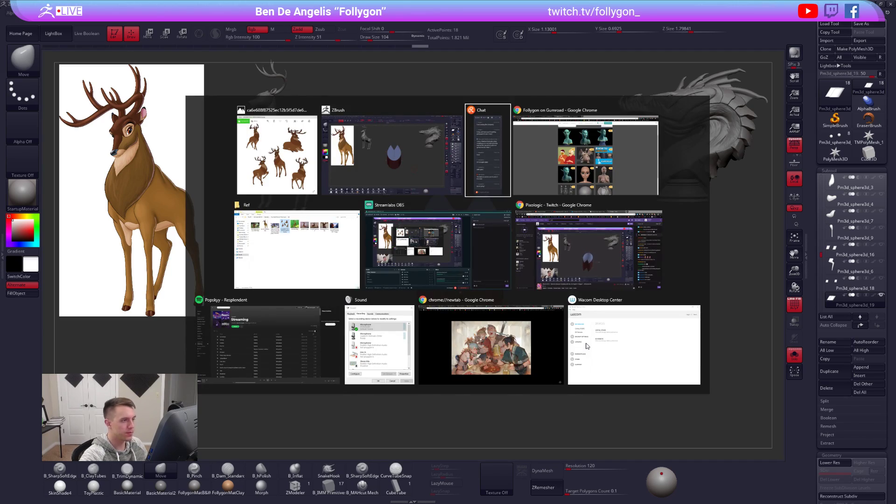
pyautogui.hotkey('ctrl', 't')
pyautogui.write('dam ram')
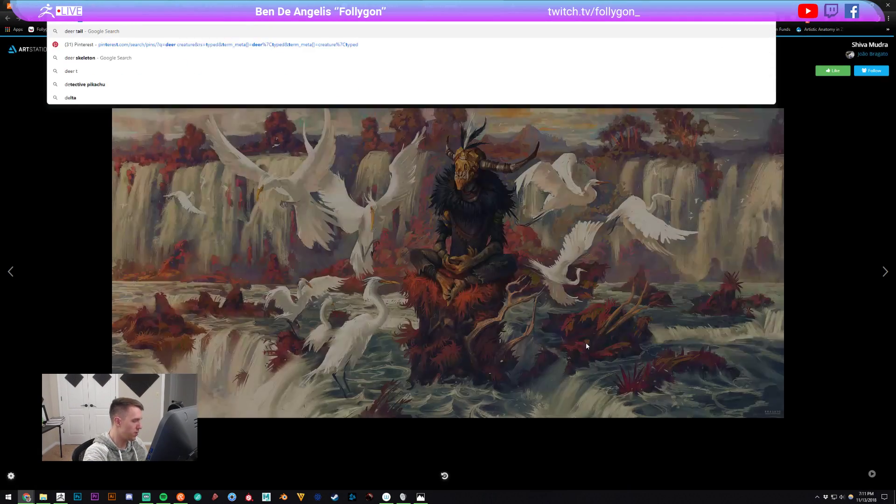
pyautogui.press('Return')
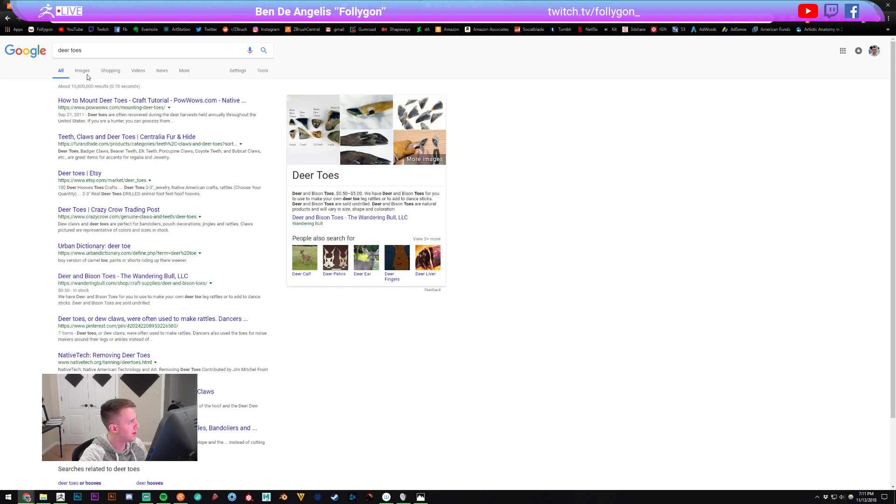
pyautogui.click(97, 49)
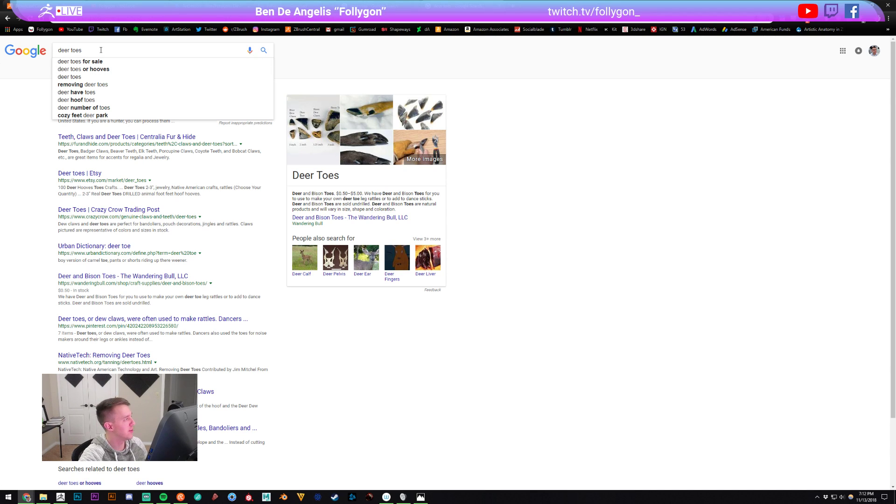
pyautogui.click(16, 99)
pyautogui.click(81, 71)
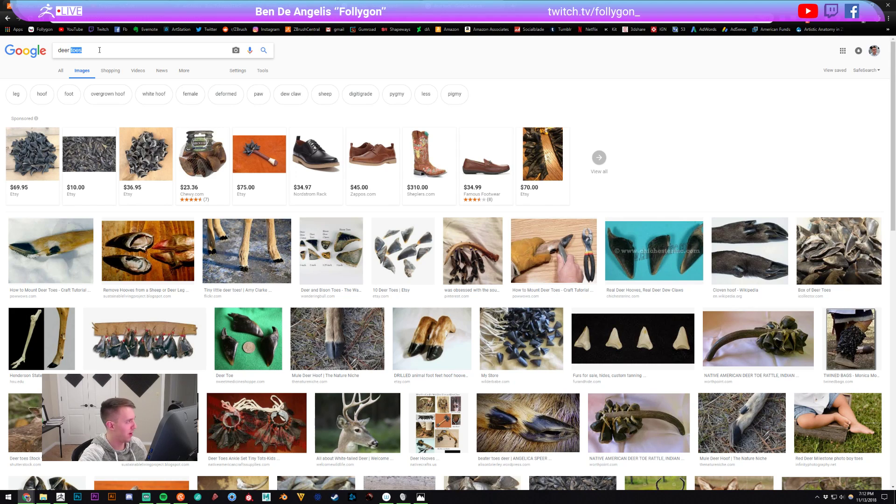
# - Search the images for deer hooves and enlarge the deerhoof Close Up photo before returning to ZBrush
pyautogui.write('hoo')
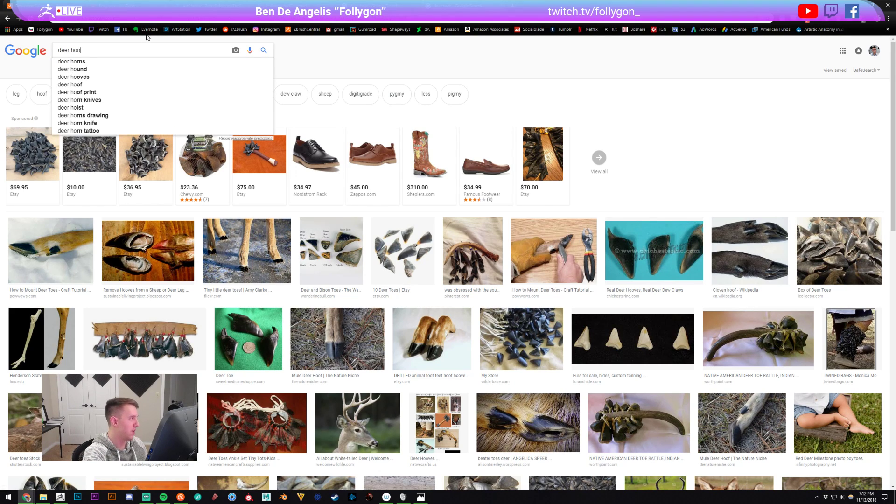
pyautogui.write('ves')
pyautogui.press('Return')
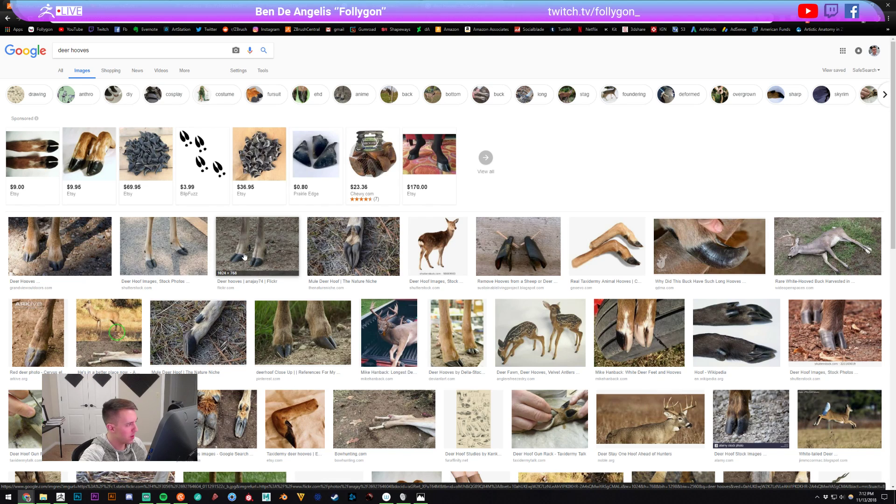
pyautogui.click(301, 334)
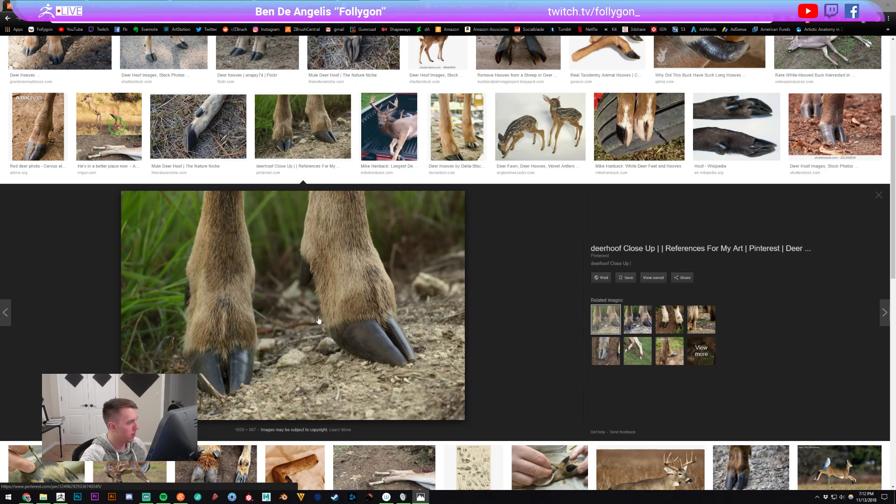
pyautogui.hotkey('alt', 'Tab')
pyautogui.hotkey('alt', 'Tab')
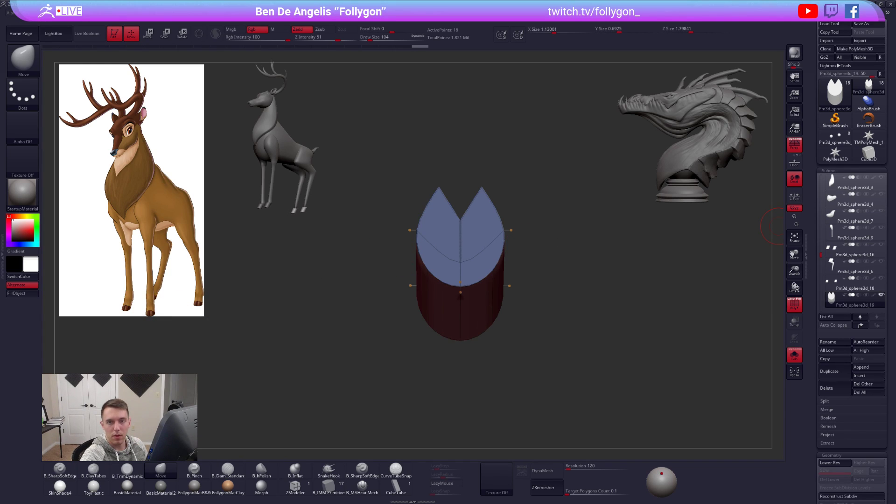
# - Examine the hooves in the stag reference pictures in Photos, enlarging the legs in the snowy forest image
pyautogui.hotkey('alt', 'Tab')
pyautogui.press('Right')
pyautogui.press('Right')
pyautogui.press('Right')
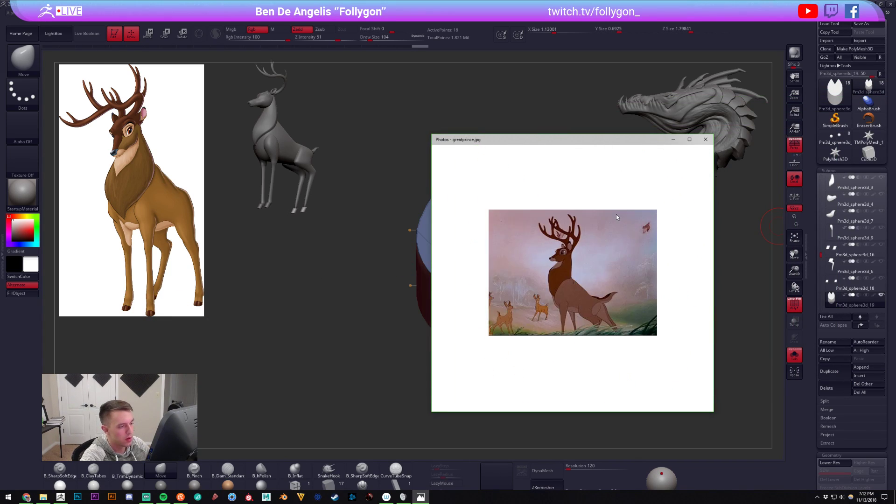
pyautogui.press('Right')
pyautogui.press('Right')
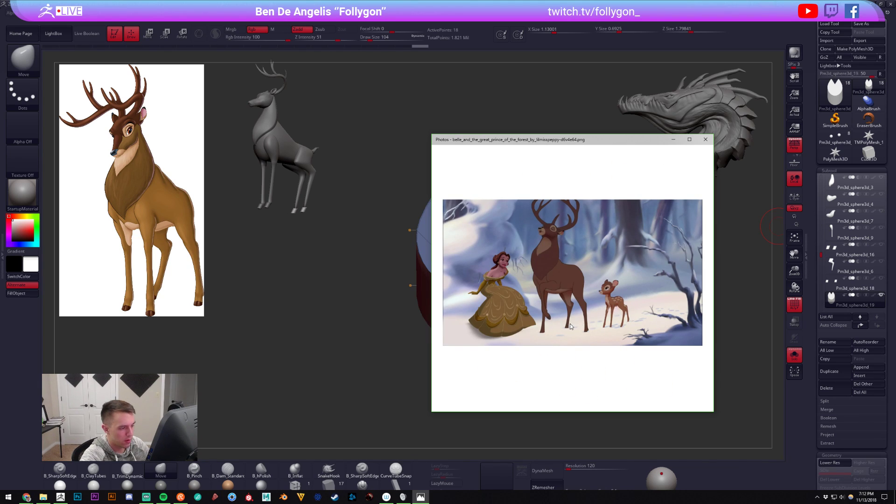
pyautogui.keyDown('ctrl'); pyautogui.scroll(5, 551, 324); pyautogui.keyUp('ctrl')
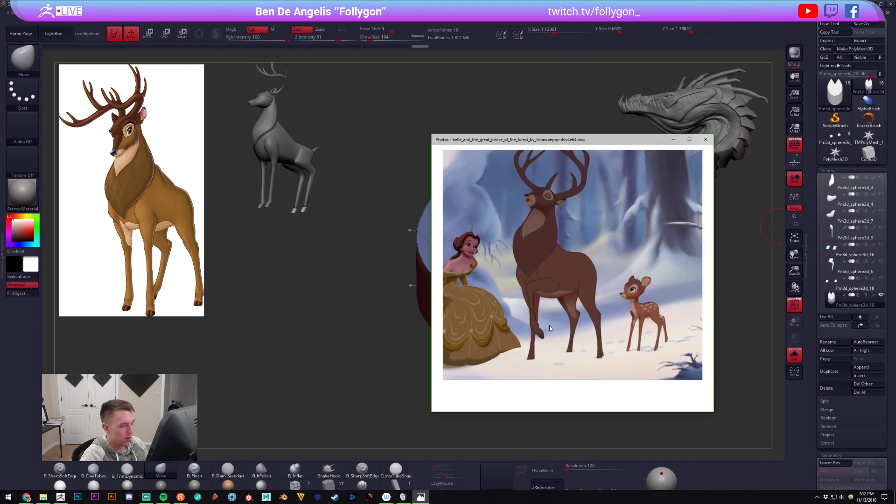
pyautogui.keyDown('ctrl'); pyautogui.scroll(4, 561, 308); pyautogui.keyUp('ctrl')
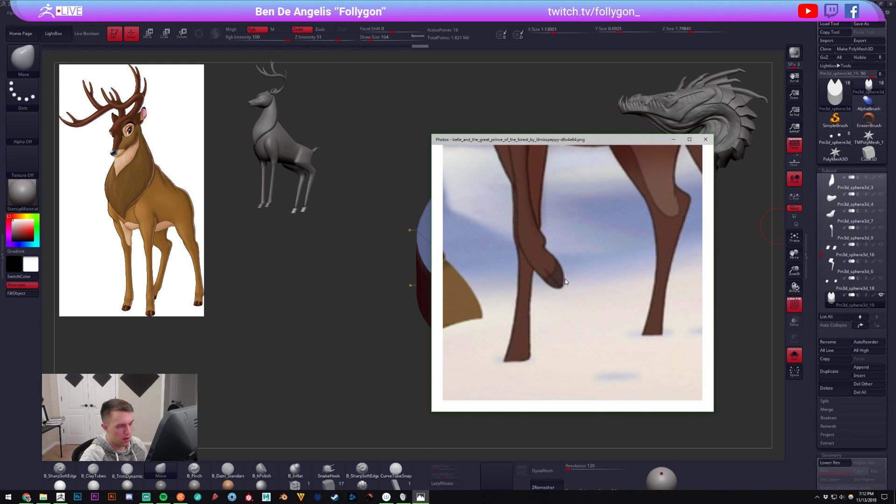
pyautogui.keyDown('ctrl'); pyautogui.scroll(-9, 565, 281); pyautogui.keyUp('ctrl')
pyautogui.press('Left')
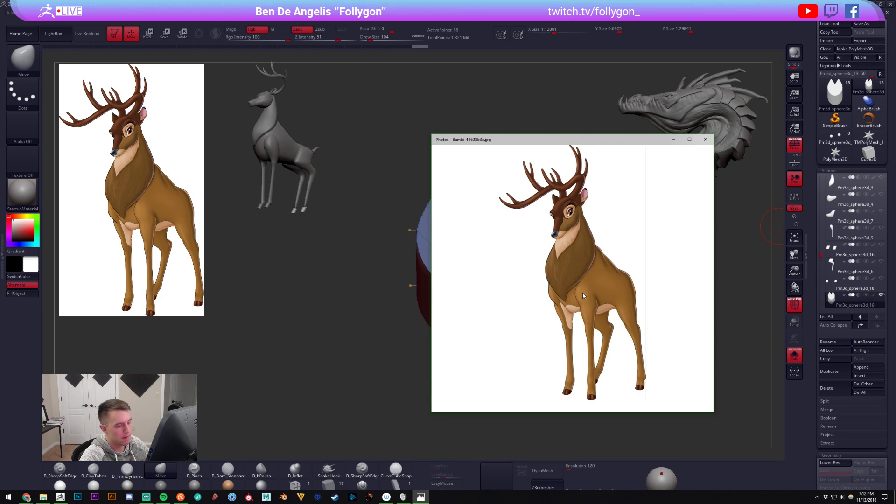
pyautogui.press('Left')
pyautogui.press('Left')
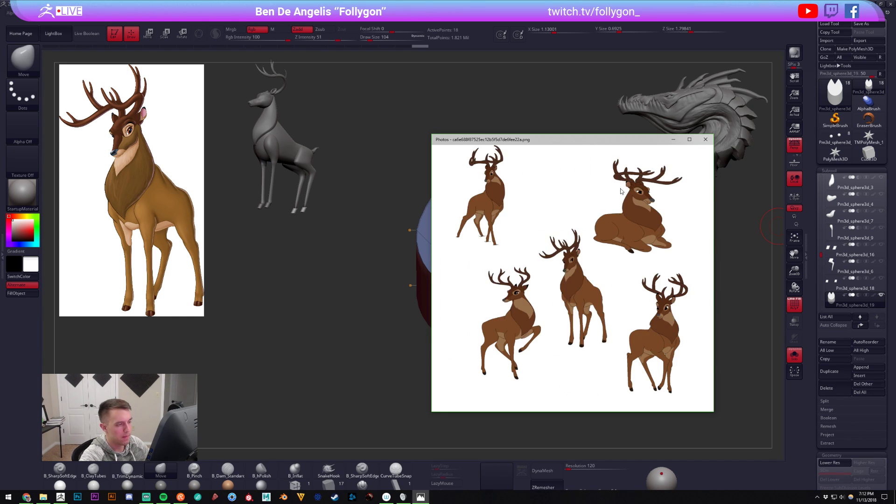
pyautogui.hotkey('alt', 'Tab')
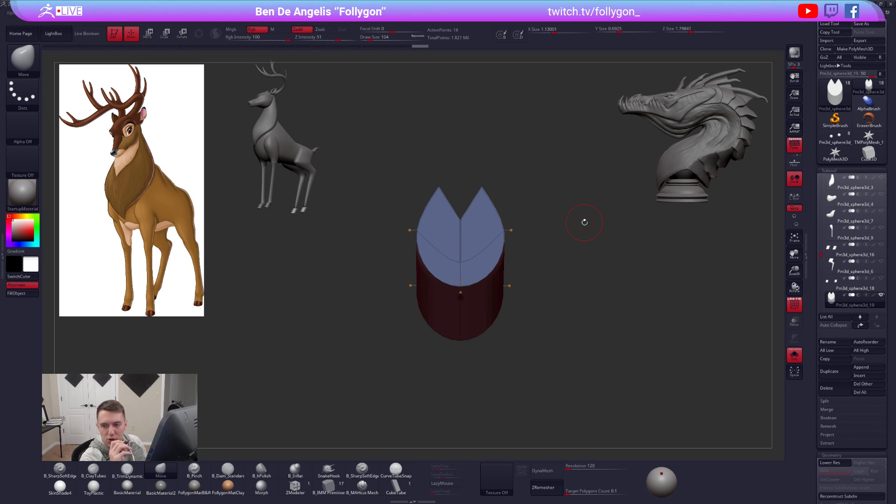
# - Examine the cleft hoof from above and below, and hide the polygroup wireframe
pyautogui.keyDown('alt'); pyautogui.moveTo(547, 279); pyautogui.dragTo(556, 321); pyautogui.keyUp('alt')
pyautogui.keyDown('alt'); pyautogui.moveTo(527, 285); pyautogui.dragTo(533, 306); pyautogui.keyUp('alt')
pyautogui.keyDown('alt'); pyautogui.moveTo(580, 357); pyautogui.dragTo(574, 341); pyautogui.keyUp('alt')
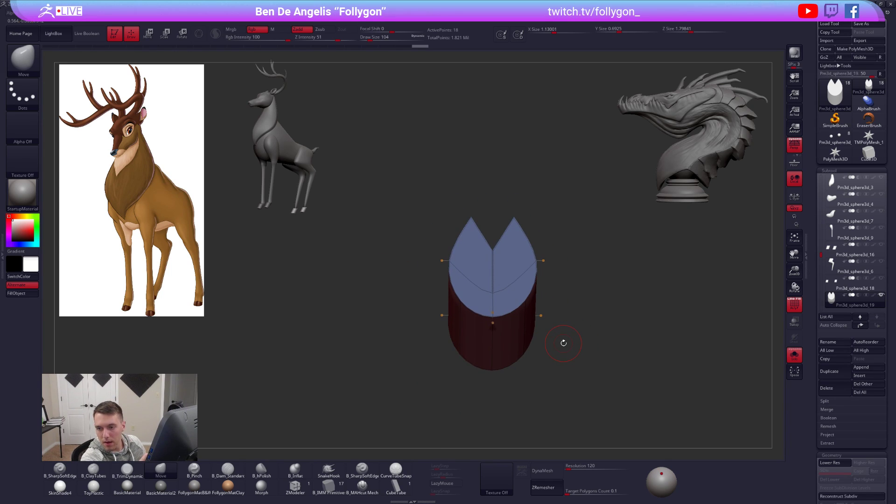
pyautogui.keyDown('ctrl'); pyautogui.moveTo(575, 328); pyautogui.dragTo(545, 321, button='right'); pyautogui.keyUp('ctrl')
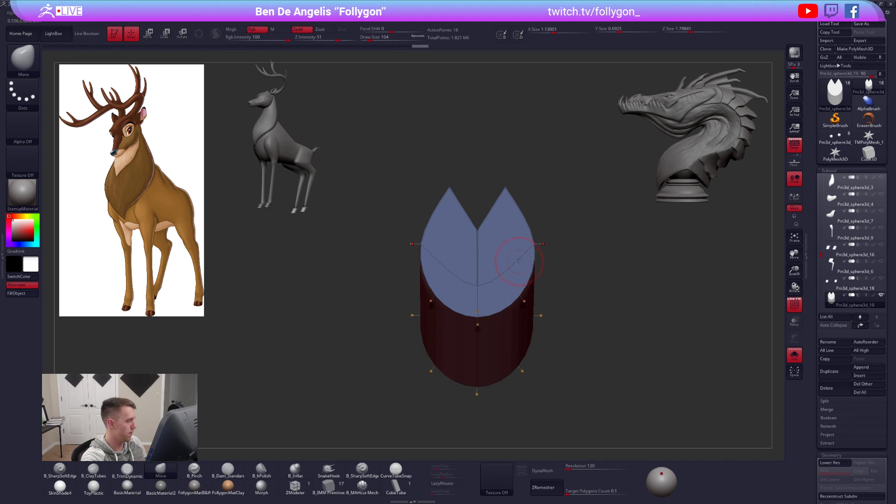
pyautogui.hotkey('shift', 'd')
pyautogui.moveTo(486, 194); pyautogui.dragTo(516, 300)
pyautogui.press('w')
pyautogui.press('d')
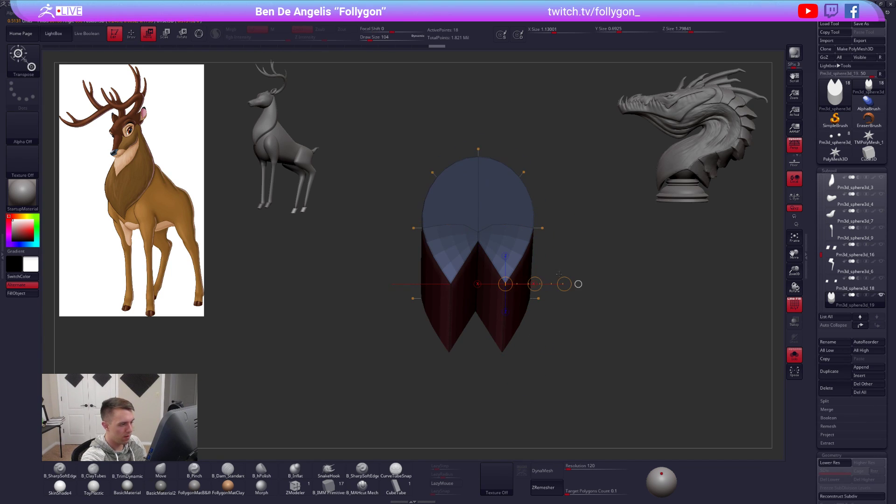
pyautogui.press('q')
pyautogui.moveTo(578, 343)
pyautogui.mouseDown()
pyautogui.moveTo(595, 368)
pyautogui.moveTo(620, 335)
pyautogui.moveTo(606, 390)
pyautogui.moveTo(608, 343)
pyautogui.mouseUp()
pyautogui.hotkey('shift', 'f')
# - Nudge the hoof's sides slightly inward with the Move brush at draw size 265, to about 1.12 in X
pyautogui.moveTo(604, 382)
pyautogui.keyDown('alt'); pyautogui.mouseDown()
pyautogui.moveTo(610, 341)
pyautogui.moveTo(598, 348)
pyautogui.mouseUp(); pyautogui.keyUp('alt')
pyautogui.press('space')
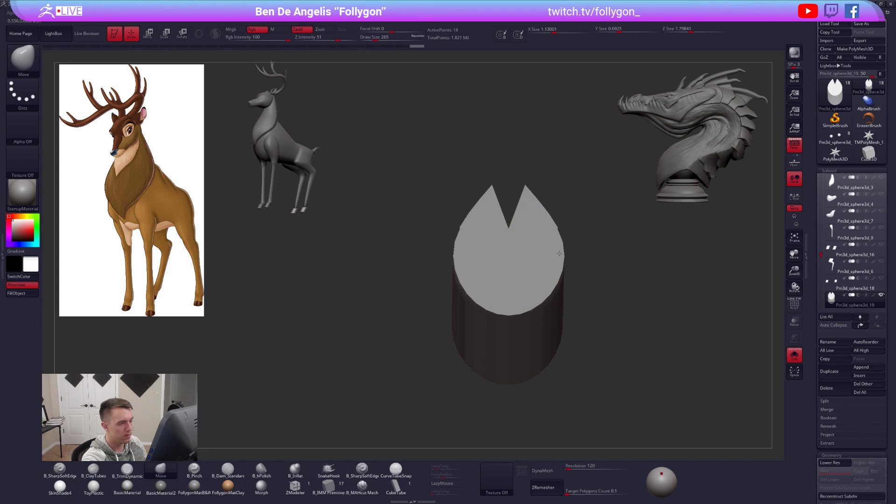
pyautogui.moveTo(558, 258); pyautogui.dragTo(553, 263)
pyautogui.moveTo(541, 307)
pyautogui.mouseDown(button='right')
pyautogui.moveTo(540, 401)
pyautogui.moveTo(565, 346)
pyautogui.moveTo(553, 303)
pyautogui.moveTo(560, 316)
pyautogui.moveTo(530, 284)
pyautogui.mouseUp(button='right')
# - Taper the hoof toward its top with a transpose scale, to about 0.98 in X and 1.50 in Z
pyautogui.press('ctrl')
pyautogui.moveTo(449, 305); pyautogui.dragTo(535, 297, button='right')
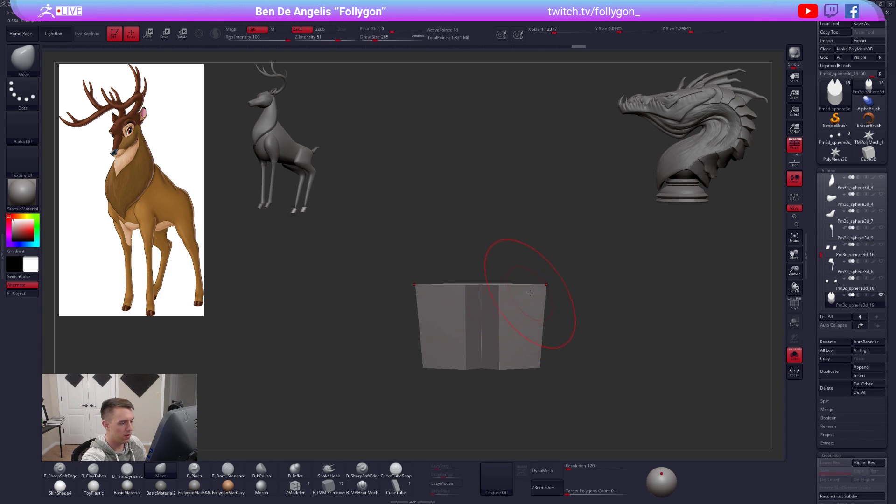
pyautogui.press('w')
pyautogui.press('e')
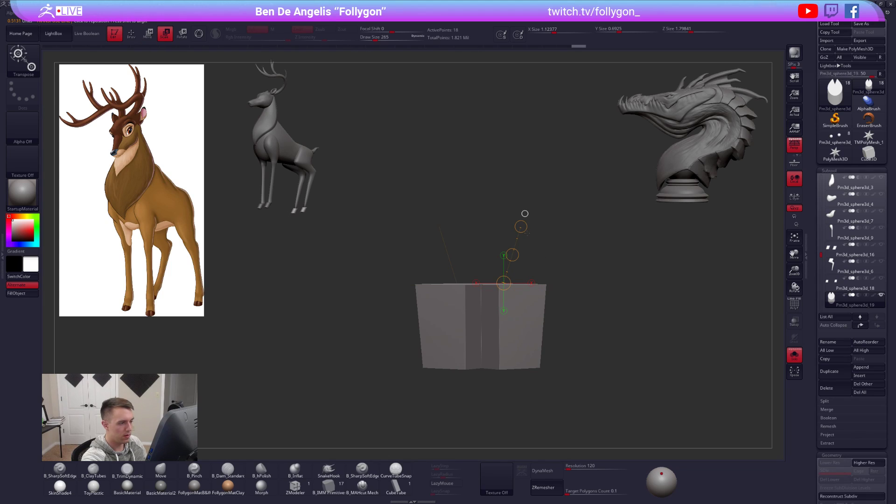
pyautogui.press('d')
pyautogui.moveTo(512, 253); pyautogui.dragTo(510, 248)
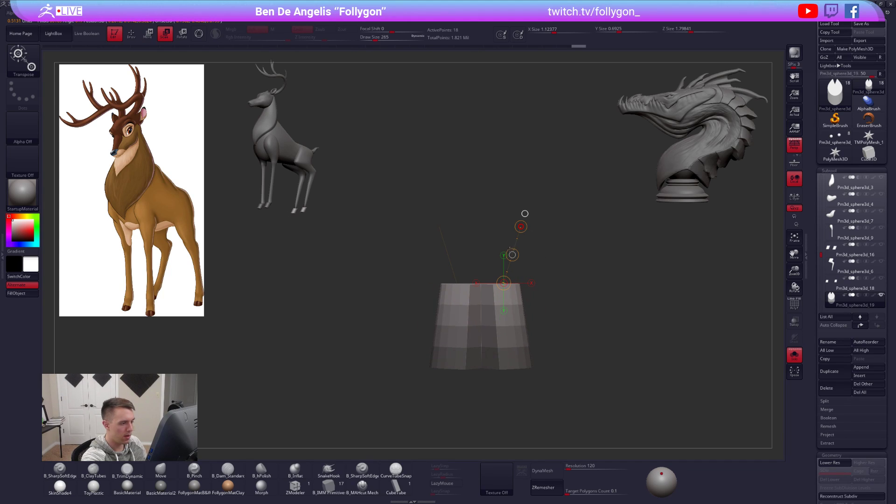
pyautogui.press('q')
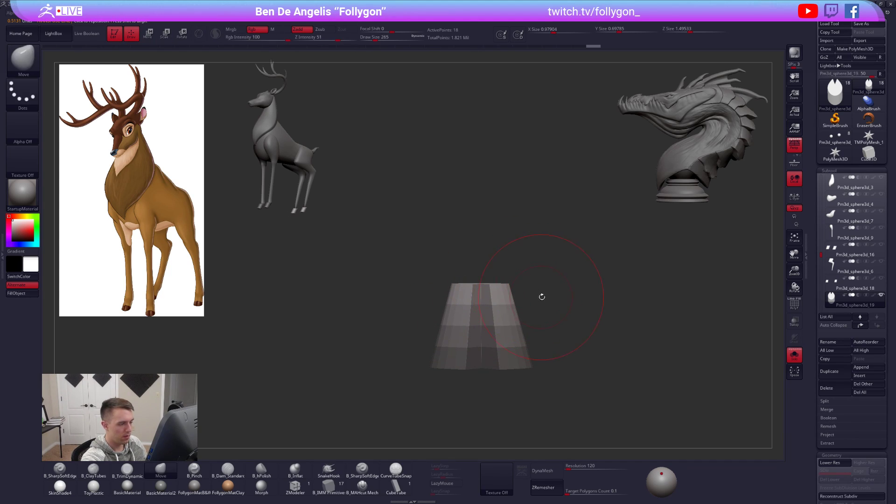
# - Mask the hoof's base in side view and shift the top toward the toes, shortening the hoof to about 1.20 in Z
pyautogui.press('space')
pyautogui.moveTo(561, 390)
pyautogui.mouseDown()
pyautogui.moveTo(530, 407)
pyautogui.moveTo(562, 374)
pyautogui.mouseUp()
pyautogui.moveTo(571, 319); pyautogui.dragTo(559, 320)
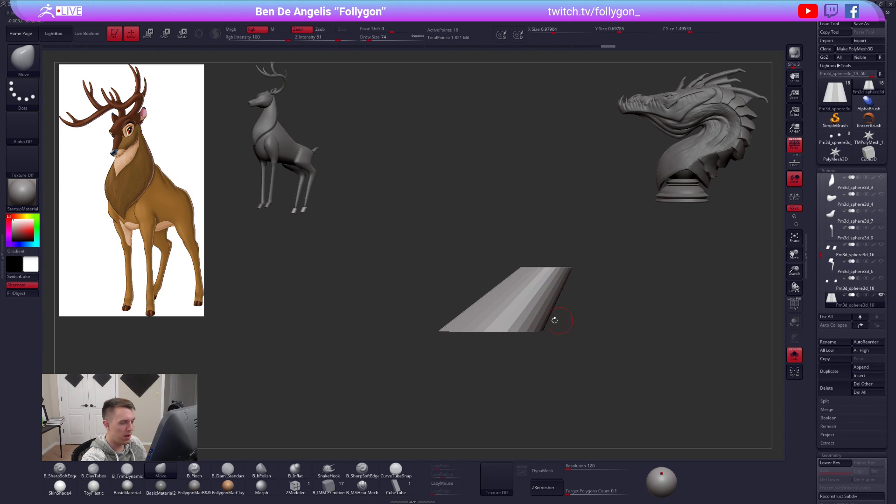
pyautogui.press('w')
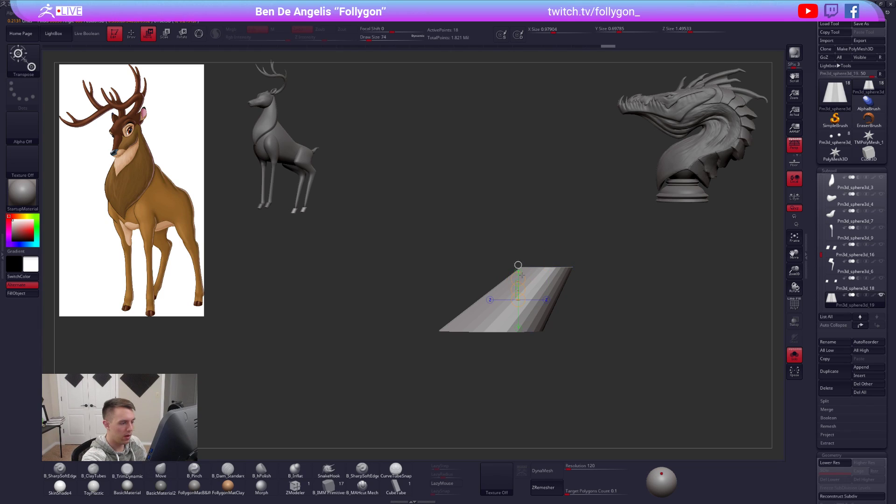
pyautogui.click(520, 299)
pyautogui.hotkey('ctrl', 'z')
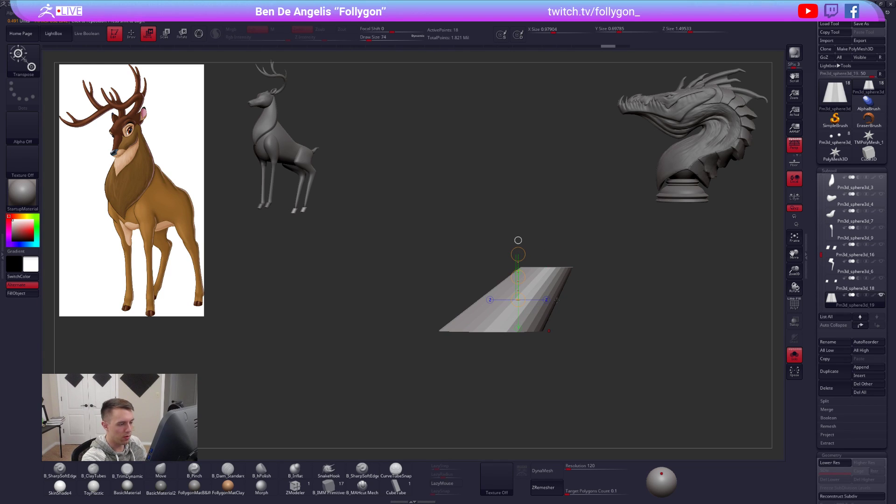
pyautogui.press('q')
pyautogui.moveTo(474, 280)
pyautogui.keyDown('ctrl'); pyautogui.mouseDown()
pyautogui.moveTo(577, 256)
pyautogui.moveTo(595, 287)
pyautogui.mouseUp(); pyautogui.keyUp('ctrl')
pyautogui.keyDown('ctrl'); pyautogui.click(595, 287); pyautogui.keyUp('ctrl')
pyautogui.press('w')
pyautogui.moveTo(534, 300)
pyautogui.mouseDown()
pyautogui.moveTo(617, 300)
pyautogui.moveTo(546, 306)
pyautogui.mouseUp()
pyautogui.moveTo(495, 267)
pyautogui.mouseDown()
pyautogui.moveTo(572, 268)
pyautogui.moveTo(546, 260)
pyautogui.moveTo(553, 304)
pyautogui.moveTo(546, 292)
pyautogui.mouseUp()
pyautogui.press('q')
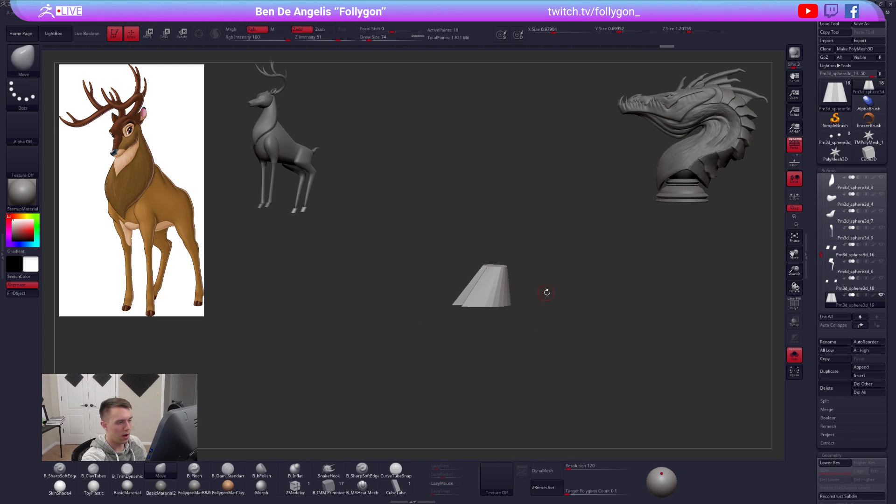
# - Lower the hoof vertically along the leg toward the foot with transpose moves
pyautogui.moveTo(733, 277); pyautogui.dragTo(534, 253)
pyautogui.press('w')
pyautogui.moveTo(470, 203)
pyautogui.mouseDown()
pyautogui.moveTo(470, 253)
pyautogui.moveTo(518, 341)
pyautogui.moveTo(520, 369)
pyautogui.mouseUp()
pyautogui.keyDown('alt'); pyautogui.moveTo(567, 368); pyautogui.dragTo(570, 222); pyautogui.keyUp('alt')
pyautogui.keyDown('shift'); pyautogui.moveTo(522, 201); pyautogui.dragTo(523, 406); pyautogui.keyUp('shift')
pyautogui.keyDown('alt'); pyautogui.moveTo(570, 396); pyautogui.dragTo(574, 217); pyautogui.keyUp('alt')
pyautogui.keyDown('shift'); pyautogui.moveTo(527, 197); pyautogui.dragTo(509, 344); pyautogui.keyUp('shift')
pyautogui.keyDown('shift'); pyautogui.moveTo(574, 362); pyautogui.dragTo(471, 384); pyautogui.keyUp('shift')
pyautogui.keyDown('alt'); pyautogui.moveTo(551, 327); pyautogui.dragTo(531, 350); pyautogui.keyUp('alt')
# - Turn off perspective and seat the hoof directly beneath the slanted foot cylinder
pyautogui.click(792, 149)
pyautogui.moveTo(470, 428)
pyautogui.keyDown('alt'); pyautogui.mouseDown()
pyautogui.moveTo(470, 349)
pyautogui.moveTo(471, 395)
pyautogui.moveTo(531, 383)
pyautogui.moveTo(533, 344)
pyautogui.mouseUp(); pyautogui.keyUp('alt')
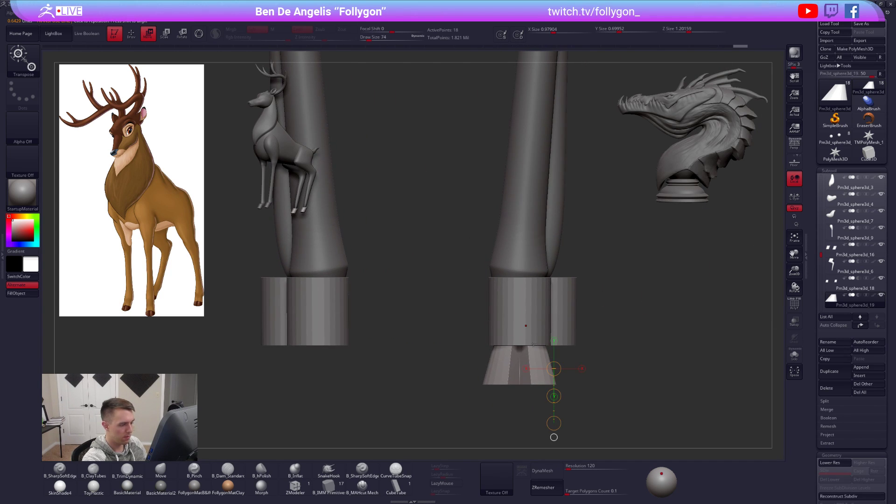
pyautogui.keyDown('shift'); pyautogui.moveTo(554, 396); pyautogui.dragTo(554, 300); pyautogui.keyUp('shift')
pyautogui.moveTo(560, 336); pyautogui.dragTo(534, 343)
pyautogui.press('q')
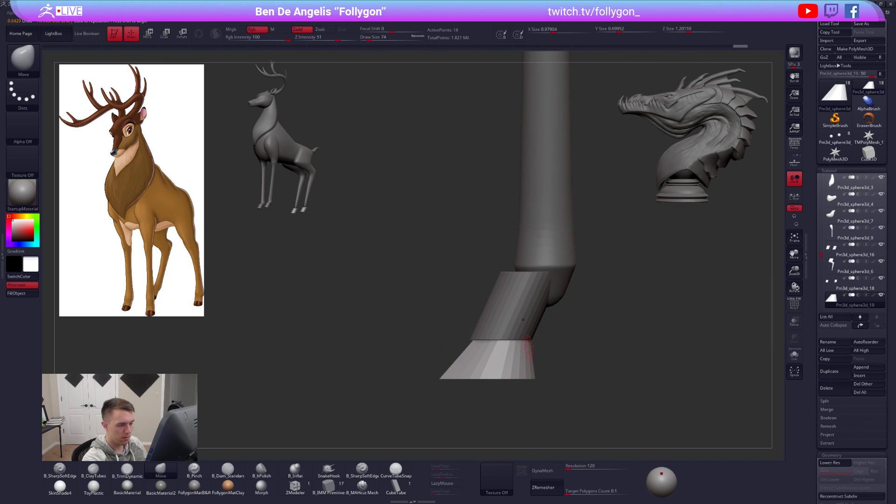
# - Move the hoof subtool Pm3d_sphere3d_19 up the subtool order to directly below Pm3d_sphere3d_16
pyautogui.click(838, 287)
pyautogui.hotkey('shift', 'f')
pyautogui.keyDown('alt'); pyautogui.click(509, 329); pyautogui.keyUp('alt')
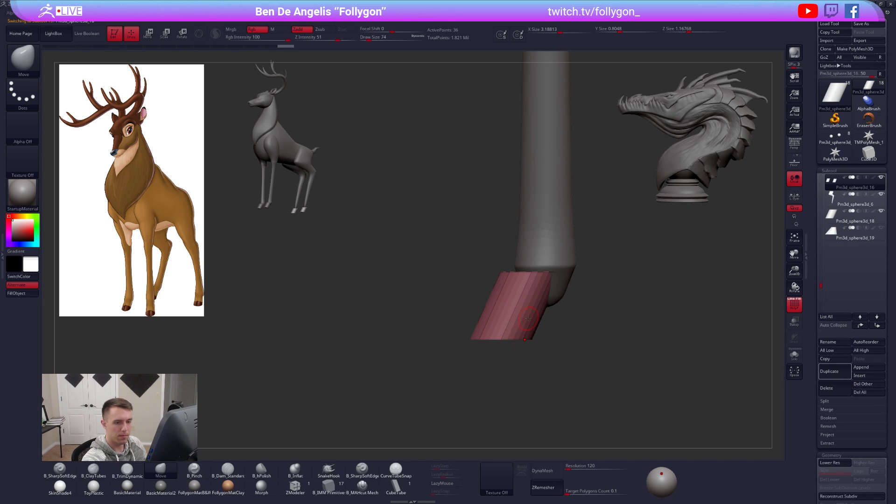
pyautogui.click(836, 235)
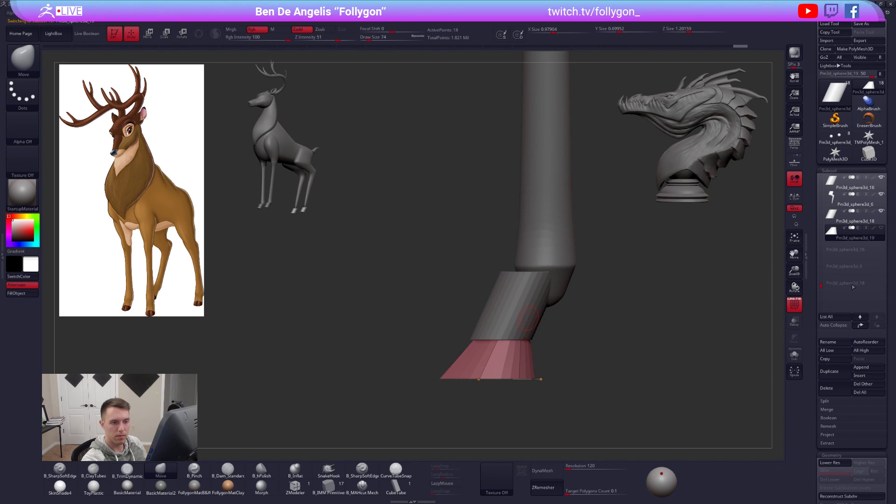
pyautogui.click(860, 325)
# - Reposition the slanted foot cylinders of Pm3d_sphere3d_16 flush against the lower ends of the legs
pyautogui.moveTo(545, 342)
pyautogui.keyDown('alt'); pyautogui.mouseDown()
pyautogui.moveTo(552, 365)
pyautogui.moveTo(576, 344)
pyautogui.moveTo(566, 343)
pyautogui.moveTo(556, 387)
pyautogui.mouseUp(); pyautogui.keyUp('alt')
pyautogui.press('w')
pyautogui.moveTo(556, 356); pyautogui.dragTo(556, 355)
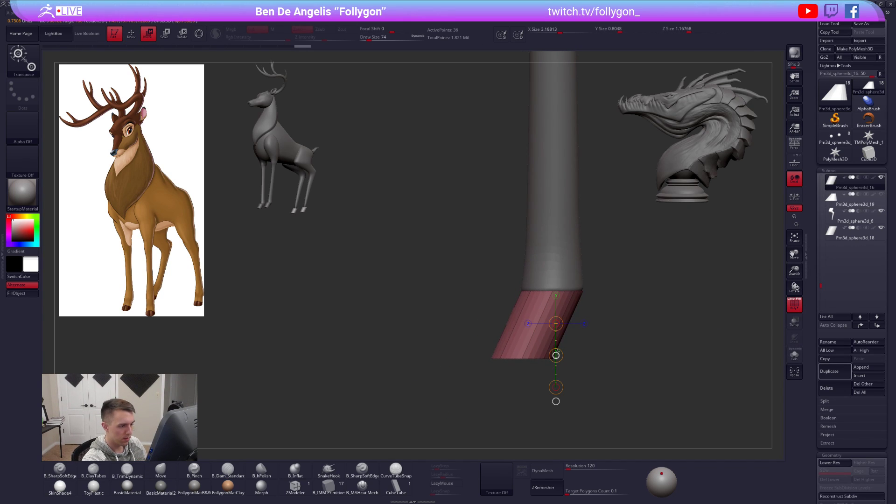
pyautogui.hotkey('shift', 'f')
pyautogui.moveTo(560, 316); pyautogui.dragTo(601, 323, button='right')
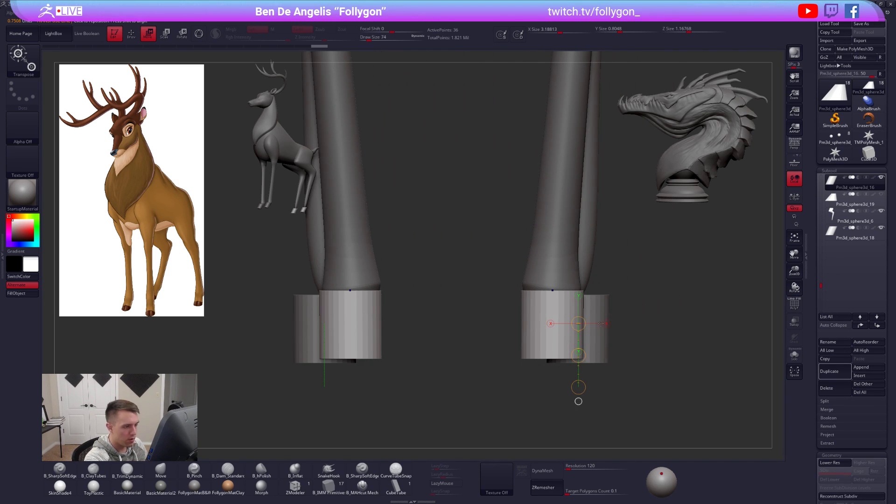
# - Reshape the lower ends of the front legs (Pm3d_sphere3d_9) with the Move brush so they sit inside the slanted foot cylinders
pyautogui.press('q')
pyautogui.press('space')
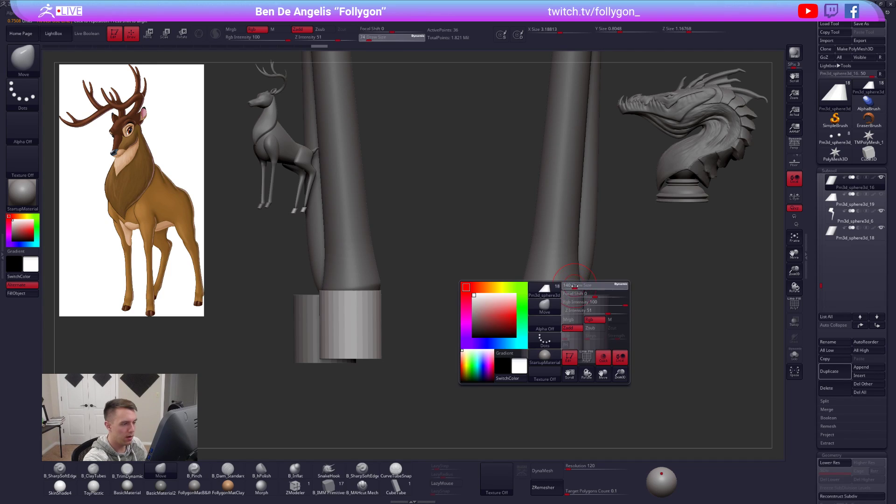
pyautogui.keyDown('alt'); pyautogui.click(574, 283); pyautogui.keyUp('alt')
pyautogui.press('space')
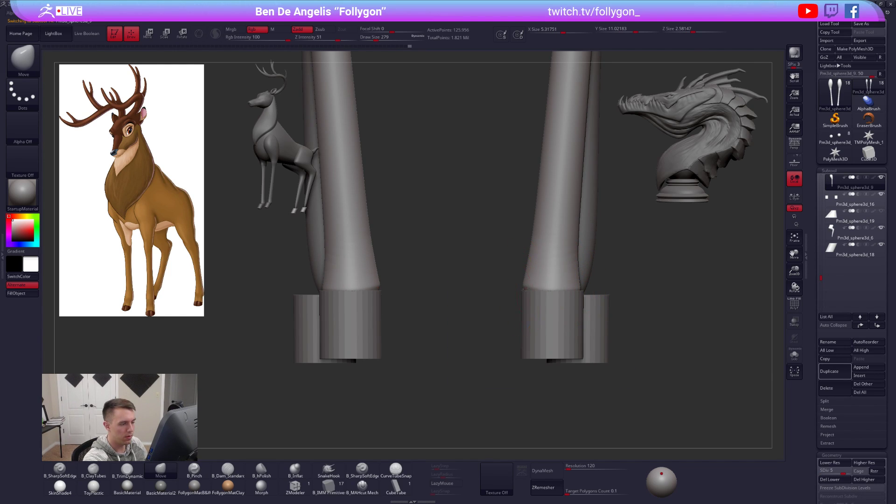
pyautogui.moveTo(553, 297)
pyautogui.mouseDown(button='right')
pyautogui.moveTo(566, 296)
pyautogui.moveTo(461, 308)
pyautogui.moveTo(456, 295)
pyautogui.mouseUp(button='right')
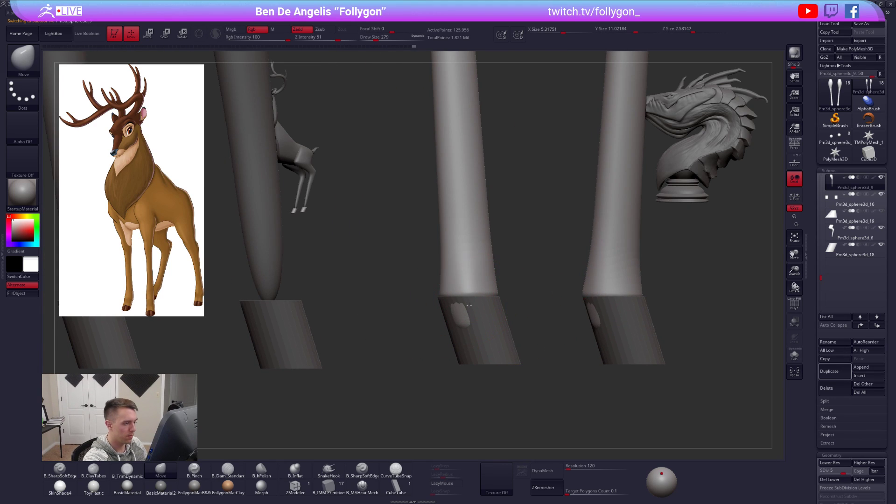
pyautogui.moveTo(455, 323); pyautogui.dragTo(455, 324)
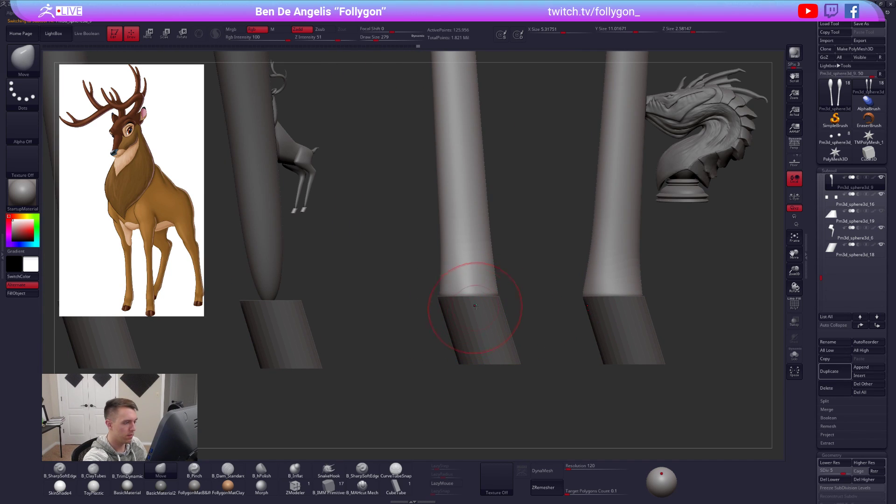
pyautogui.moveTo(494, 304); pyautogui.dragTo(541, 336, button='right')
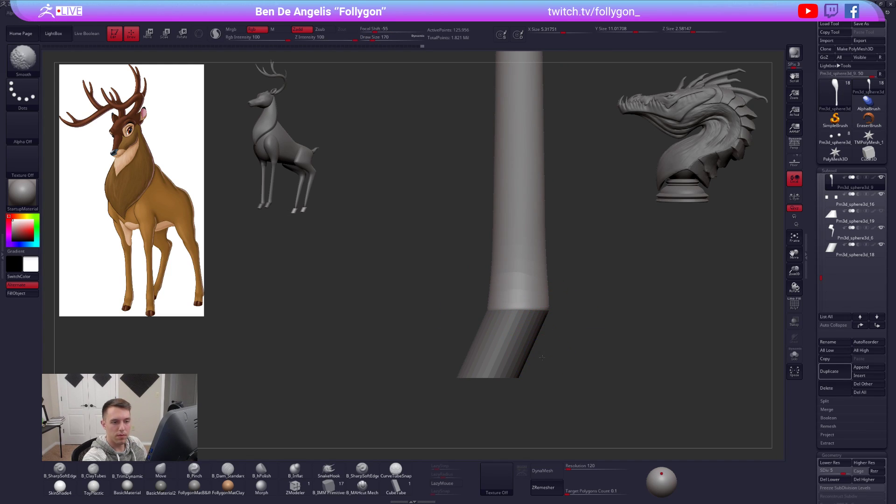
# - Shorten the slanted foot cylinders of Pm3d_sphere3d_16 and narrow their lower ends with transpose moves, with the hoof shown for reference
pyautogui.click(832, 221)
pyautogui.keyDown('alt'); pyautogui.moveTo(556, 340); pyautogui.dragTo(618, 306); pyautogui.keyUp('alt')
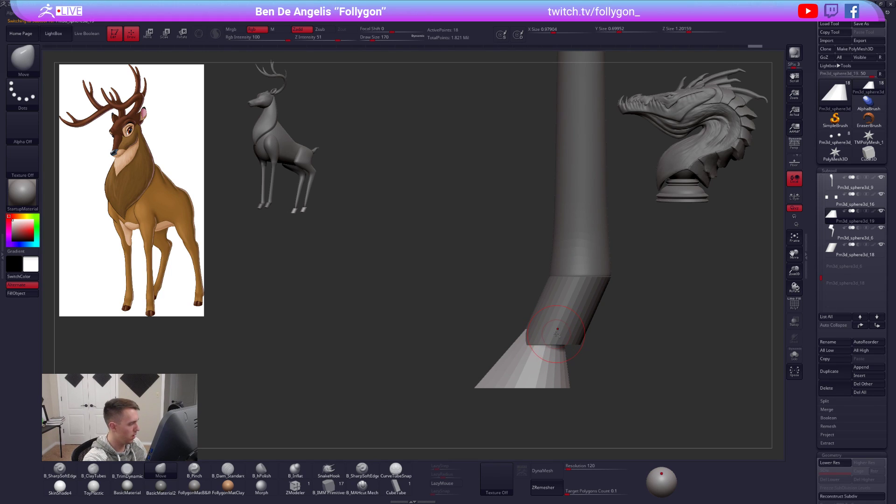
pyautogui.keyDown('alt'); pyautogui.click(576, 279); pyautogui.keyUp('alt')
pyautogui.press('w')
pyautogui.keyDown('shift'); pyautogui.moveTo(568, 318); pyautogui.dragTo(568, 362); pyautogui.keyUp('shift')
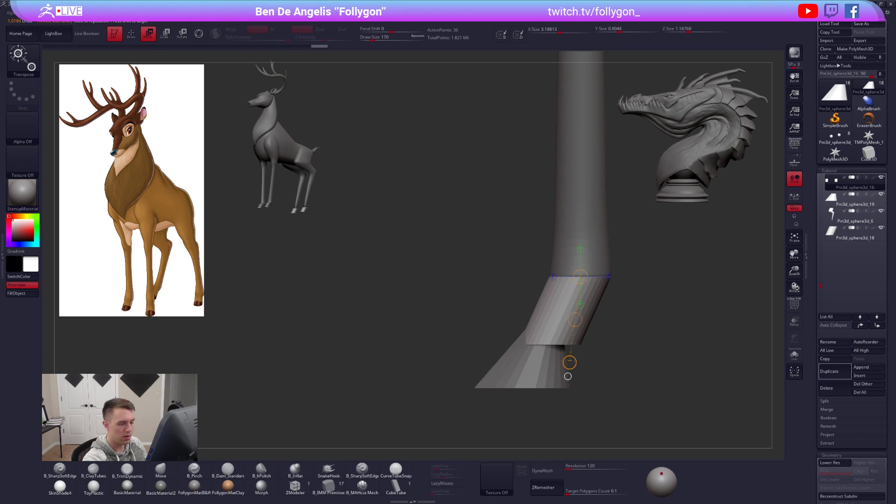
pyautogui.keyDown('shift'); pyautogui.moveTo(590, 308); pyautogui.dragTo(590, 351); pyautogui.keyUp('shift')
pyautogui.keyDown('shift'); pyautogui.moveTo(580, 277); pyautogui.dragTo(568, 323); pyautogui.keyUp('shift')
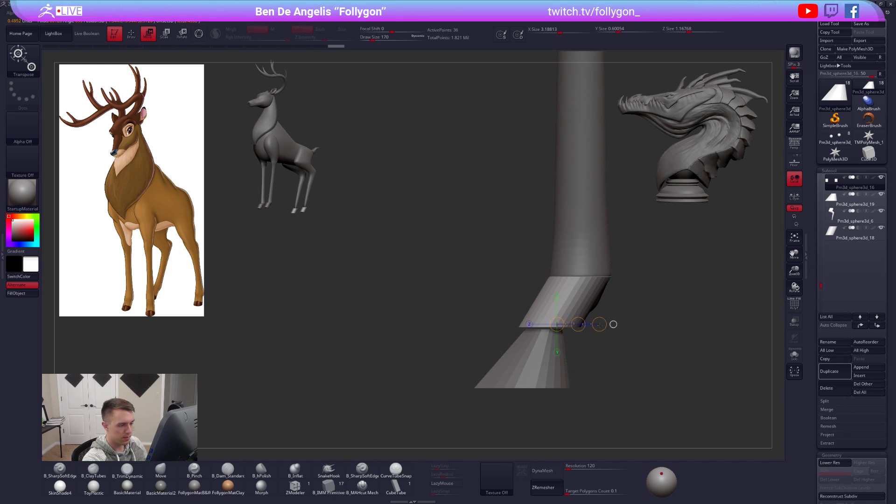
pyautogui.moveTo(580, 277)
pyautogui.keyDown('shift'); pyautogui.mouseDown()
pyautogui.moveTo(580, 340)
pyautogui.moveTo(590, 339)
pyautogui.mouseUp(); pyautogui.keyUp('shift')
# - Move the hoof so it sits directly beneath the shortened foot cylinder of the front leg
pyautogui.keyDown('alt'); pyautogui.click(546, 364); pyautogui.keyUp('alt')
pyautogui.moveTo(540, 367)
pyautogui.keyDown('shift'); pyautogui.mouseDown()
pyautogui.moveTo(540, 414)
pyautogui.moveTo(554, 377)
pyautogui.moveTo(626, 305)
pyautogui.moveTo(625, 314)
pyautogui.moveTo(513, 372)
pyautogui.moveTo(594, 350)
pyautogui.moveTo(568, 348)
pyautogui.moveTo(554, 362)
pyautogui.moveTo(546, 348)
pyautogui.moveTo(519, 376)
pyautogui.moveTo(526, 402)
pyautogui.mouseUp(); pyautogui.keyUp('shift')
pyautogui.press('f')
pyautogui.press('f')
pyautogui.press('q')
# - Subdivide the foot cylinders of Pm3d_sphere3d_16 and merge them into the front leg subtool Pm3d_sphere3d_9
pyautogui.keyDown('alt'); pyautogui.click(545, 357); pyautogui.keyUp('alt')
pyautogui.press('Up')
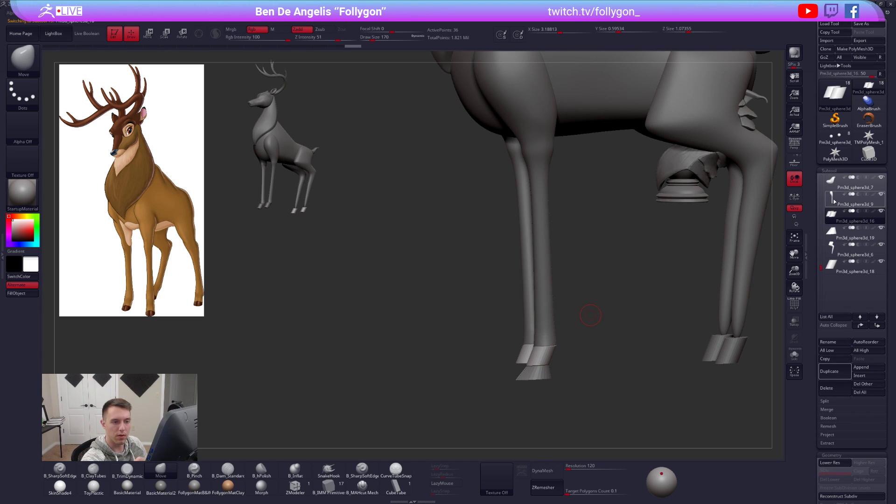
pyautogui.rightClick(651, 303)
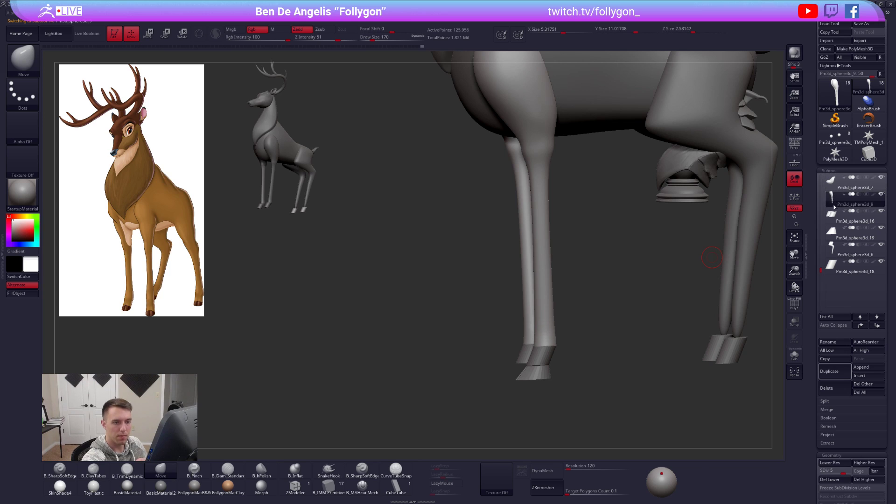
pyautogui.press('Down')
pyautogui.press('Up')
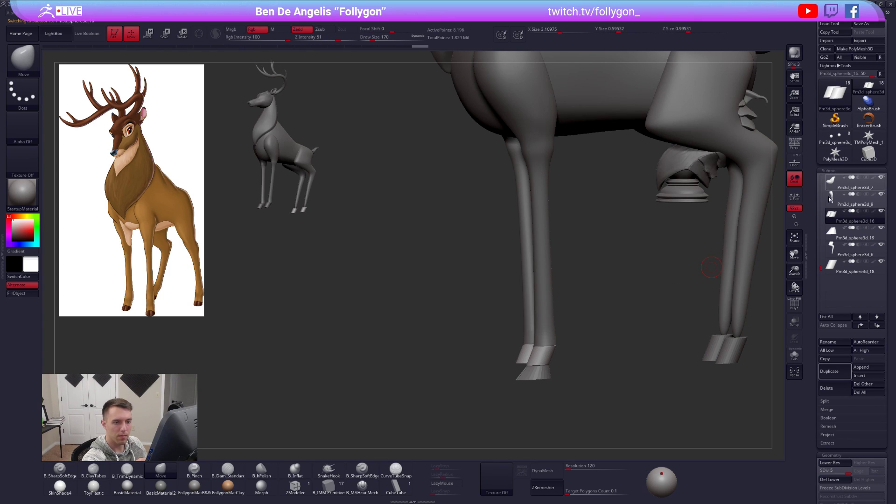
pyautogui.rightClick(653, 300)
pyautogui.click(646, 316)
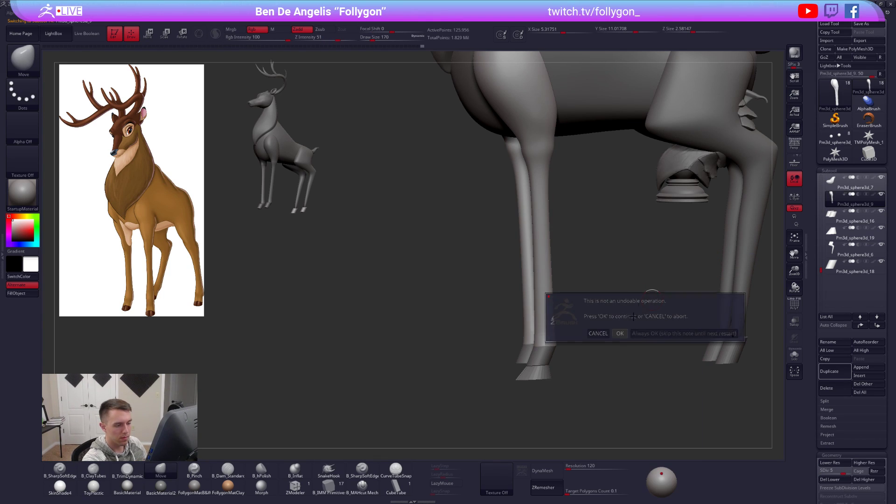
pyautogui.click(620, 332)
# - DynaMesh the merged front legs and feet into one surface at resolution 336
pyautogui.click(578, 339)
pyautogui.moveTo(572, 358); pyautogui.dragTo(618, 352)
pyautogui.hotkey('shift', 'f')
pyautogui.hotkey('shift', 'f')
pyautogui.moveTo(575, 466); pyautogui.dragTo(571, 466)
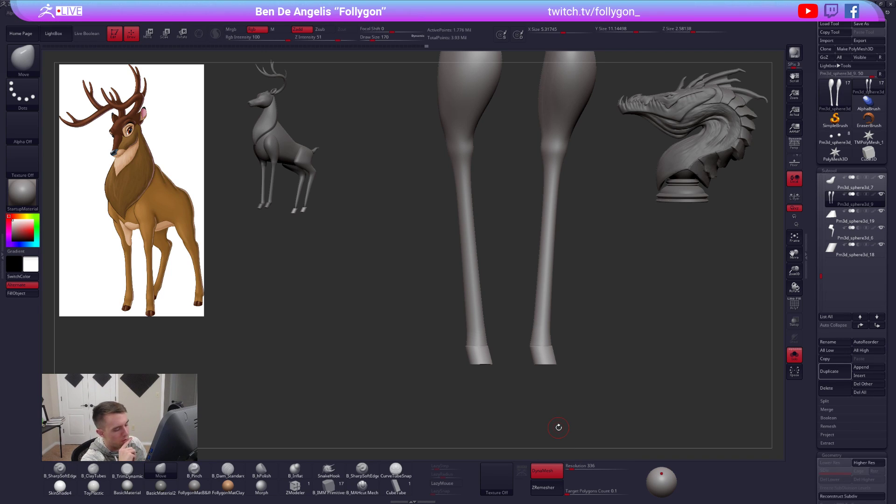
# - Sharpen the seam between the front legs and feet with the B_Pinch brush, with LazyMouse turned off
pyautogui.moveTo(558, 427); pyautogui.dragTo(518, 422)
pyautogui.keyDown('alt'); pyautogui.moveTo(518, 422); pyautogui.dragTo(530, 446); pyautogui.keyUp('alt')
pyautogui.keyDown('shift'); pyautogui.moveTo(541, 342); pyautogui.dragTo(528, 333); pyautogui.keyUp('shift')
pyautogui.moveTo(575, 356)
pyautogui.mouseDown()
pyautogui.moveTo(488, 353)
pyautogui.moveTo(563, 349)
pyautogui.moveTo(506, 361)
pyautogui.mouseUp()
pyautogui.press('b')
pyautogui.press('p')
pyautogui.press('i')
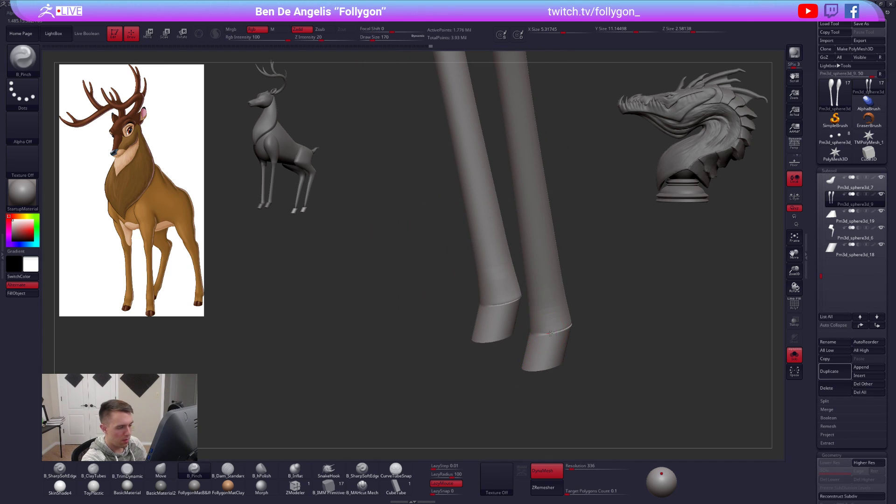
pyautogui.click(446, 483)
pyautogui.moveTo(573, 331)
pyautogui.mouseDown()
pyautogui.moveTo(558, 336)
pyautogui.moveTo(598, 306)
pyautogui.moveTo(584, 321)
pyautogui.moveTo(594, 338)
pyautogui.moveTo(566, 316)
pyautogui.moveTo(575, 326)
pyautogui.moveTo(568, 331)
pyautogui.mouseUp()
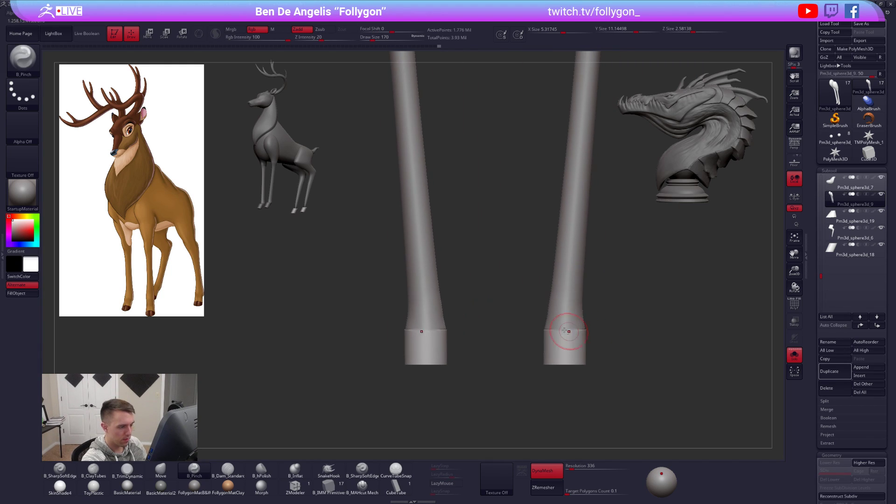
pyautogui.keyDown('ctrl'); pyautogui.moveTo(552, 336); pyautogui.dragTo(558, 334, button='right'); pyautogui.keyUp('ctrl')
pyautogui.press('space')
pyautogui.moveTo(558, 333); pyautogui.dragTo(553, 332)
# - Define the seam around the front feet with the B_MAHcut Mech brush and switch to B_TrimDynamic for flattening
pyautogui.press('b')
pyautogui.press('m')
pyautogui.press('a')
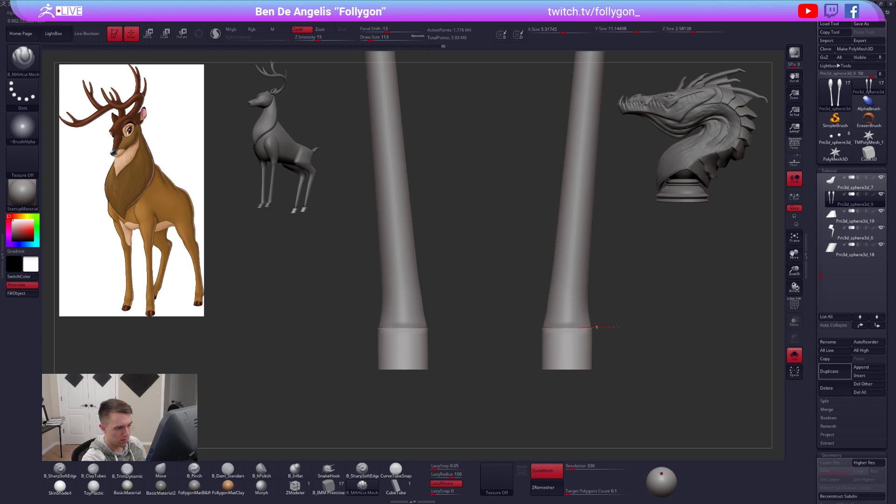
pyautogui.moveTo(603, 335)
pyautogui.keyDown('shift'); pyautogui.mouseDown()
pyautogui.moveTo(576, 333)
pyautogui.moveTo(599, 330)
pyautogui.moveTo(600, 300)
pyautogui.moveTo(583, 352)
pyautogui.moveTo(571, 334)
pyautogui.moveTo(579, 318)
pyautogui.moveTo(640, 341)
pyautogui.moveTo(610, 310)
pyautogui.moveTo(600, 334)
pyautogui.mouseUp(); pyautogui.keyUp('shift')
pyautogui.press('space')
pyautogui.press('b')
pyautogui.press('t')
pyautogui.press('d')
pyautogui.press('space')
# - Duplicate the front leg subtool Pm3d_sphere3d_9 and ZRemesh the original with a target polygon count of 1
pyautogui.hotkey('shift', 'f')
pyautogui.hotkey('shift', 'f')
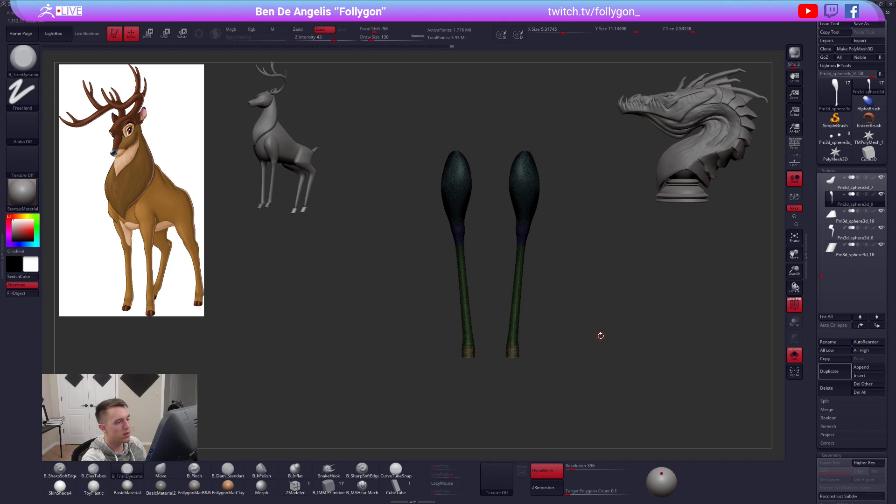
pyautogui.hotkey('shift', 'f')
pyautogui.moveTo(833, 204)
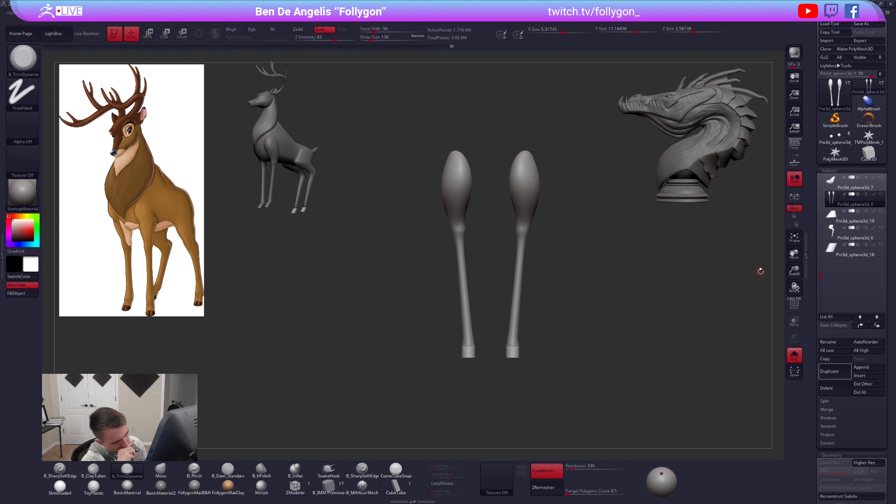
pyautogui.click(838, 204)
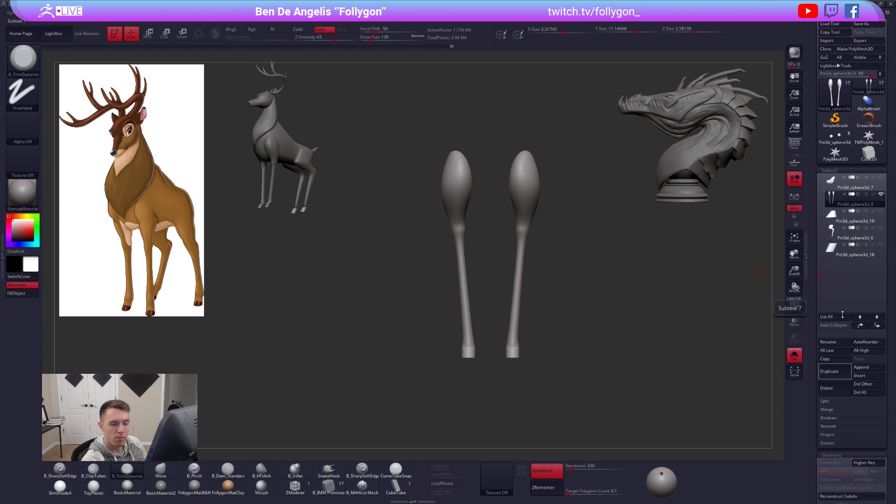
pyautogui.click(834, 372)
pyautogui.click(838, 203)
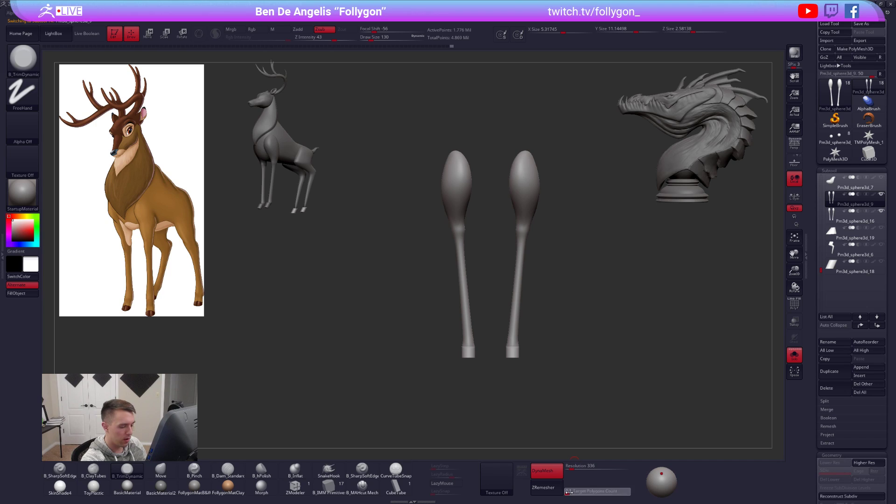
pyautogui.click(556, 468)
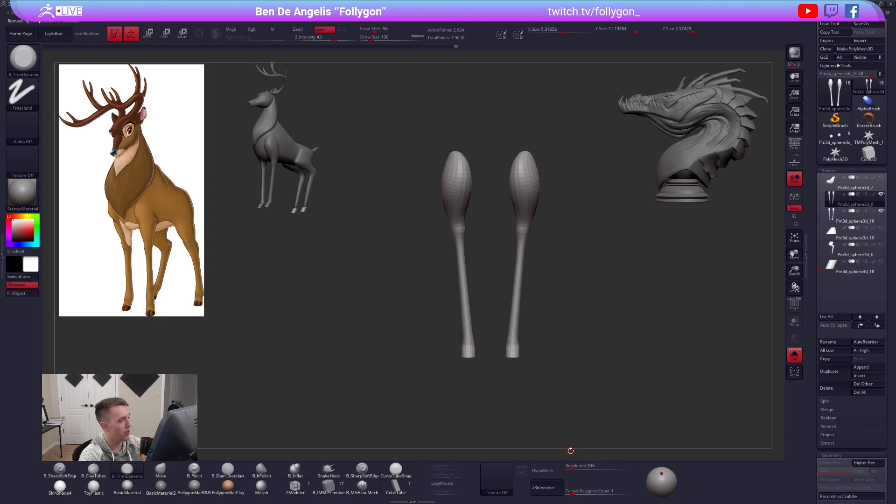
# - Check the wireframe of the remeshed front legs and subdivide them to level 2
pyautogui.moveTo(545, 281); pyautogui.dragTo(526, 285)
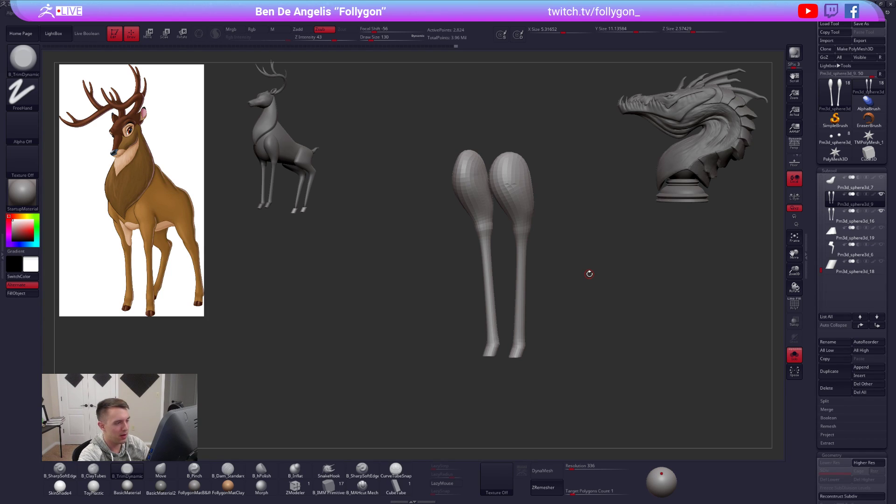
pyautogui.keyDown('alt'); pyautogui.moveTo(592, 292); pyautogui.dragTo(500, 331); pyautogui.keyUp('alt')
pyautogui.hotkey('shift', 'f')
pyautogui.hotkey('shift', 'f')
pyautogui.moveTo(484, 394)
pyautogui.mouseDown()
pyautogui.moveTo(466, 420)
pyautogui.moveTo(492, 395)
pyautogui.mouseUp()
pyautogui.hotkey('ctrl', 'd')
pyautogui.keyDown('alt'); pyautogui.moveTo(517, 357); pyautogui.dragTo(548, 333); pyautogui.keyUp('alt')
pyautogui.hotkey('shift', 'f')
pyautogui.hotkey('shift', 'f')
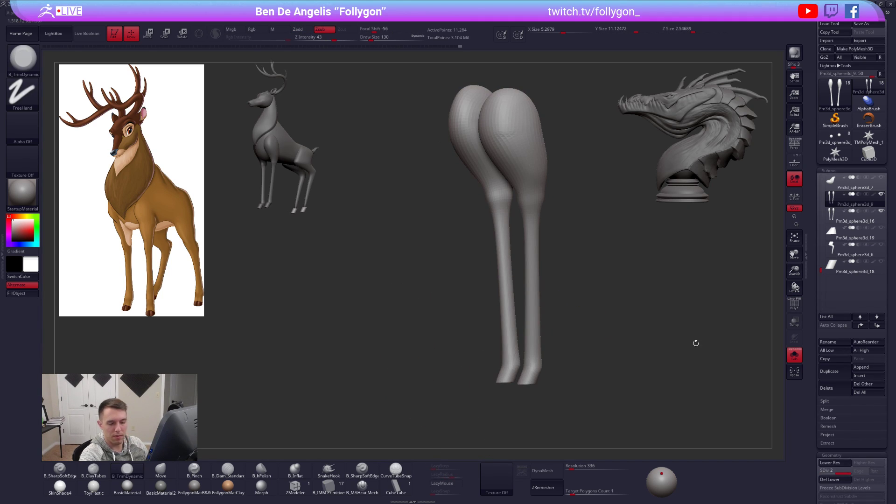
# - Run ProjectAll repeatedly to transfer the duplicate's detail onto the remeshed front legs while raising their subdivision level
pyautogui.click(827, 434)
pyautogui.click(830, 451)
pyautogui.click(832, 452)
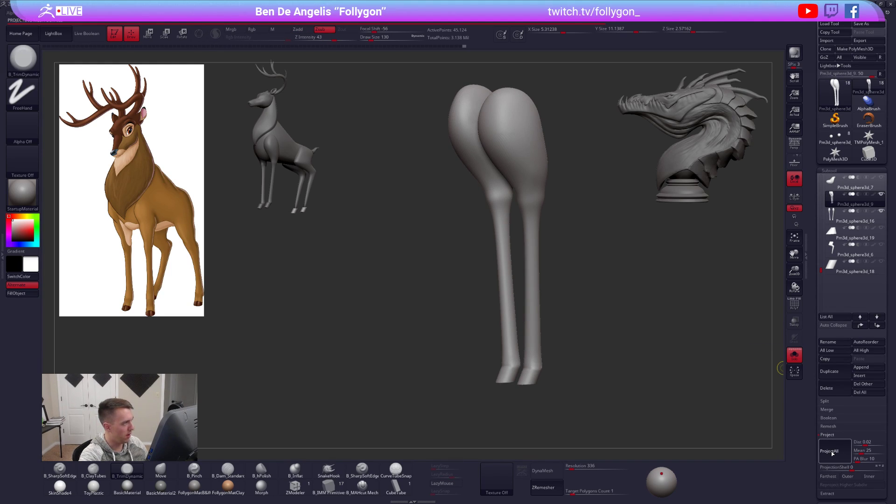
pyautogui.press('ctrl')
pyautogui.click(833, 451)
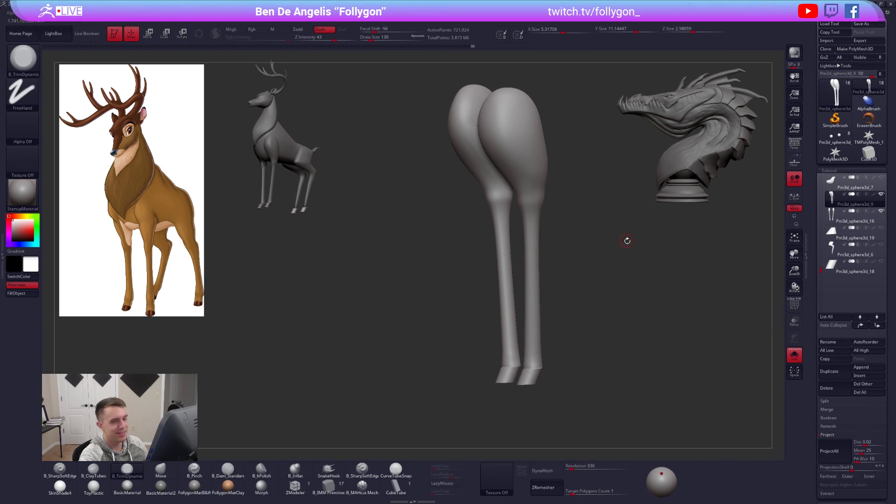
# - Delete the high-resolution duplicate of the front legs, Pm3d_sphere3d_16
pyautogui.click(855, 217)
pyautogui.click(827, 377)
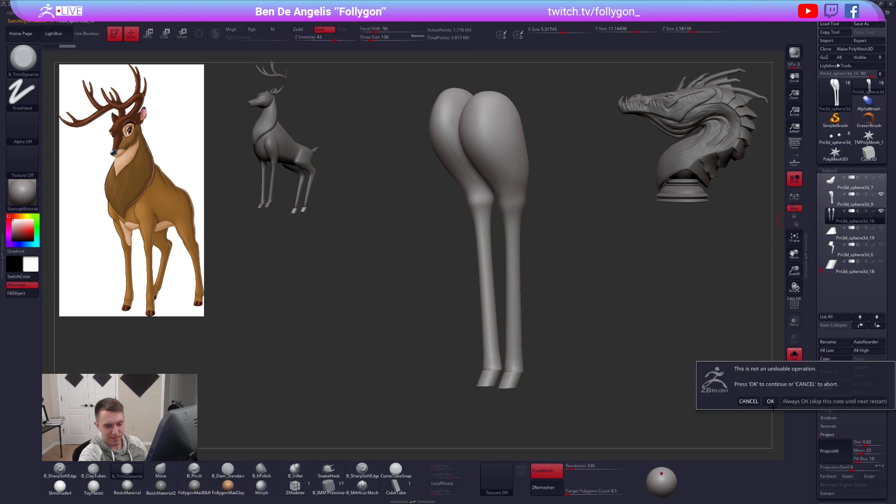
pyautogui.click(771, 402)
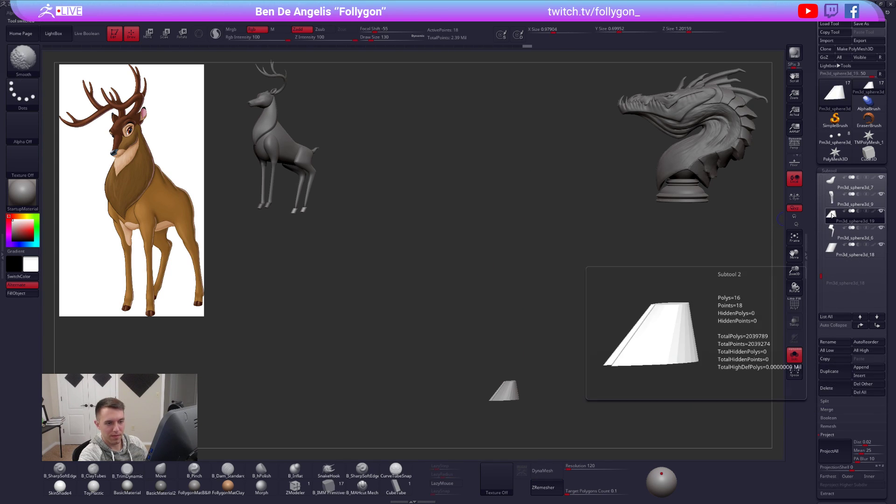
# - Isolate the front legs Pm3d_sphere3d_9 and trim and smooth the area around the foot seam with B_TrimDynamic
pyautogui.click(833, 202)
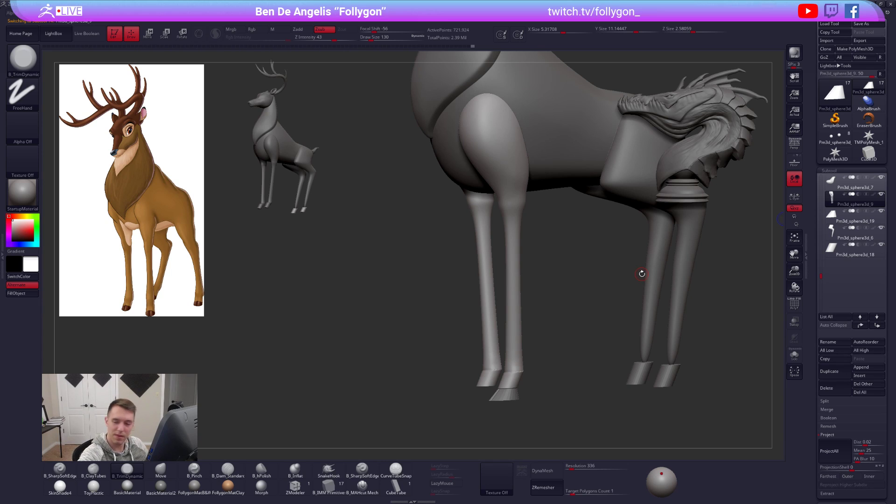
pyautogui.hotkey('alt', 's')
pyautogui.keyDown('ctrl'); pyautogui.moveTo(507, 367); pyautogui.dragTo(534, 371, button='right'); pyautogui.keyUp('ctrl')
pyautogui.press('s')
pyautogui.moveTo(534, 371)
pyautogui.mouseDown()
pyautogui.moveTo(542, 371)
pyautogui.moveTo(532, 381)
pyautogui.mouseUp()
pyautogui.moveTo(532, 381); pyautogui.dragTo(516, 392, button='right')
pyautogui.keyDown('shift'); pyautogui.moveTo(521, 383); pyautogui.dragTo(544, 382); pyautogui.keyUp('shift')
pyautogui.moveTo(543, 381); pyautogui.dragTo(557, 379, button='right')
pyautogui.keyDown('shift'); pyautogui.moveTo(558, 379); pyautogui.dragTo(563, 380); pyautogui.keyUp('shift')
pyautogui.moveTo(558, 384)
pyautogui.mouseDown(button='right')
pyautogui.moveTo(577, 376)
pyautogui.moveTo(553, 381)
pyautogui.moveTo(558, 353)
pyautogui.moveTo(566, 356)
pyautogui.moveTo(556, 350)
pyautogui.mouseUp(button='right')
pyautogui.press('space')
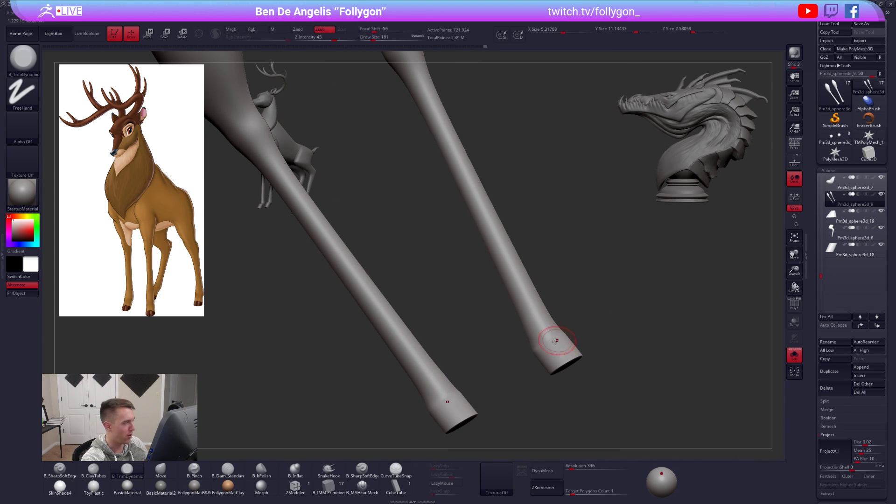
# - Tighten the crease around the front feet using the B_Pinch brush with LazyMouse turned on
pyautogui.press('b')
pyautogui.press('p')
pyautogui.press('i')
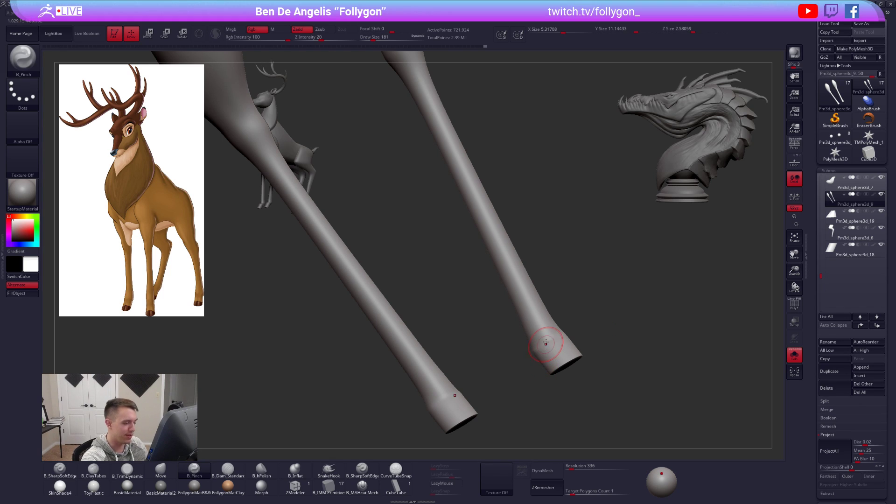
pyautogui.press('l')
pyautogui.moveTo(522, 340)
pyautogui.mouseDown(button='right')
pyautogui.moveTo(553, 342)
pyautogui.moveTo(540, 356)
pyautogui.moveTo(537, 344)
pyautogui.moveTo(518, 357)
pyautogui.moveTo(573, 317)
pyautogui.mouseUp(button='right')
pyautogui.press('[')
pyautogui.rightClick(517, 357)
pyautogui.rightClick(573, 316)
pyautogui.moveTo(573, 316); pyautogui.dragTo(579, 317)
pyautogui.moveTo(505, 339); pyautogui.dragTo(578, 317, button='right')
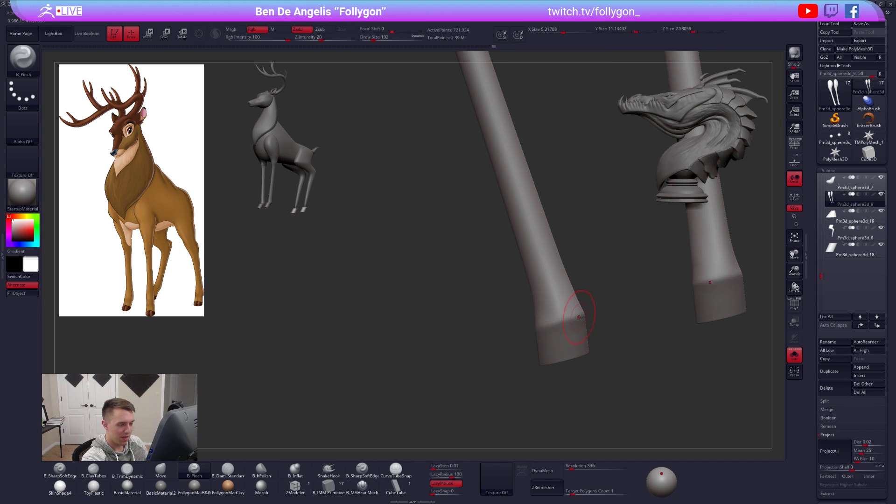
pyautogui.moveTo(517, 336); pyautogui.dragTo(562, 360, button='right')
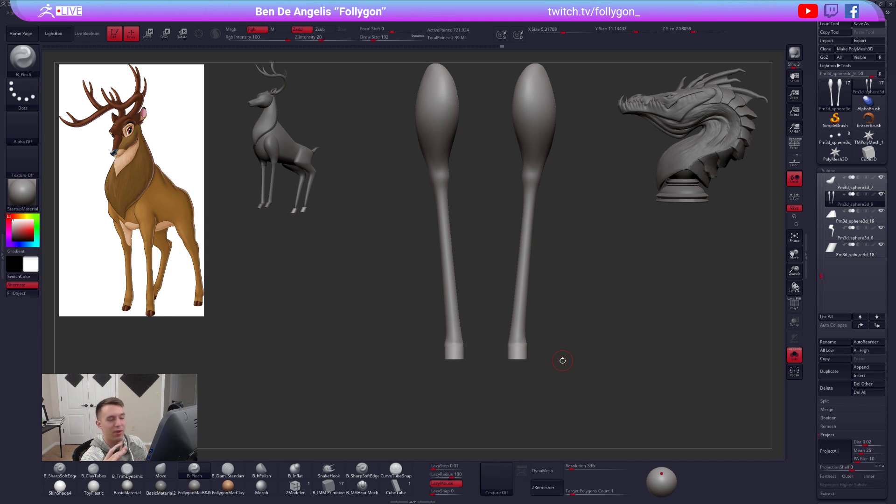
# - Build up the knees of the front legs with B_ClayTubes and smooth them at a lower subdivision level
pyautogui.moveTo(562, 361)
pyautogui.keyDown('alt'); pyautogui.mouseDown()
pyautogui.moveTo(563, 416)
pyautogui.moveTo(574, 448)
pyautogui.mouseUp(); pyautogui.keyUp('alt')
pyautogui.press('2')
pyautogui.press('space')
pyautogui.moveTo(541, 238); pyautogui.dragTo(553, 238)
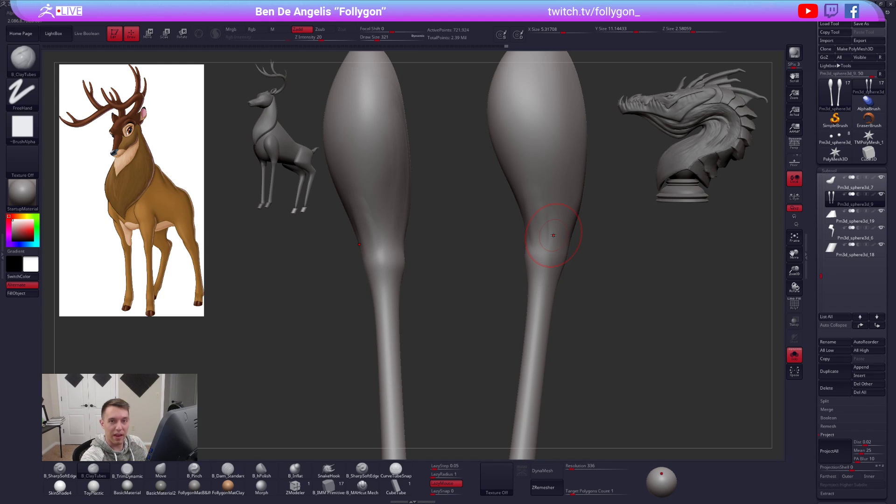
pyautogui.press('shift')
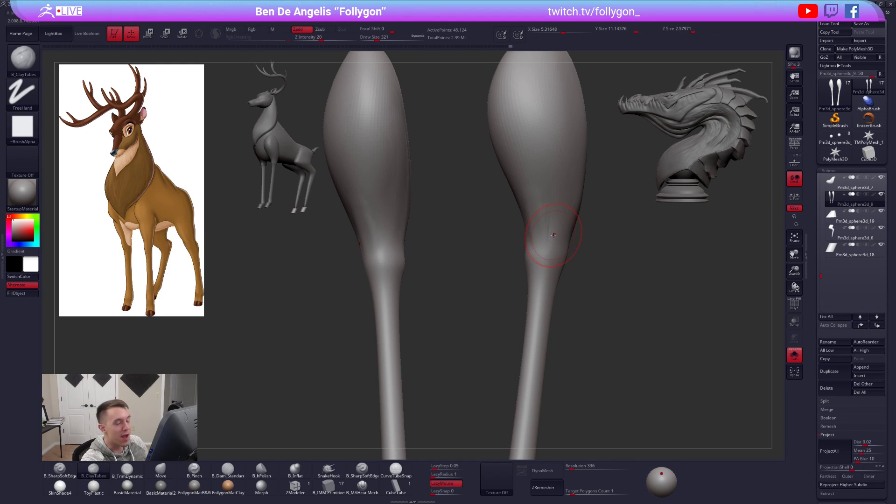
pyautogui.press('shift')
pyautogui.moveTo(548, 221); pyautogui.dragTo(528, 235, button='right')
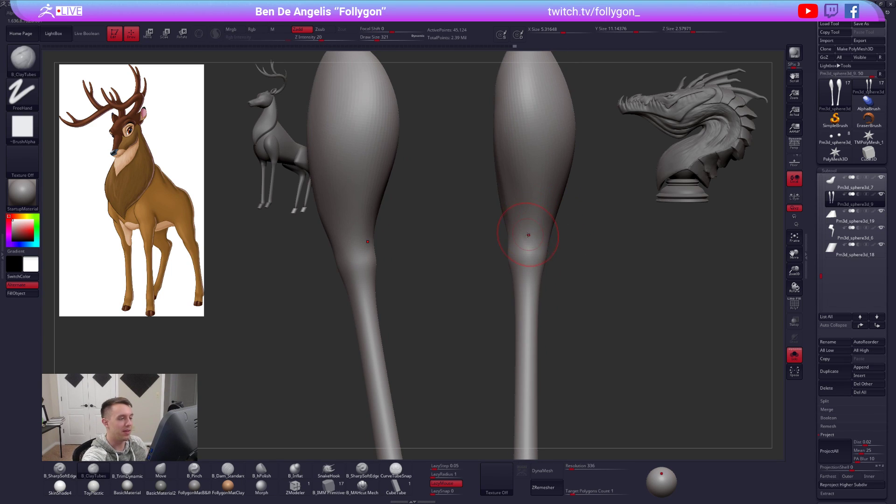
pyautogui.press('space')
pyautogui.moveTo(488, 280); pyautogui.dragTo(470, 276, button='right')
pyautogui.moveTo(522, 219)
pyautogui.mouseDown(button='right')
pyautogui.moveTo(494, 212)
pyautogui.moveTo(488, 271)
pyautogui.mouseUp(button='right')
# - Even out the upper front legs with B_ClayTubes and smoothing while switching between subdivision levels
pyautogui.press('shift')
pyautogui.press('d')
pyautogui.press('space')
pyautogui.press('shift')
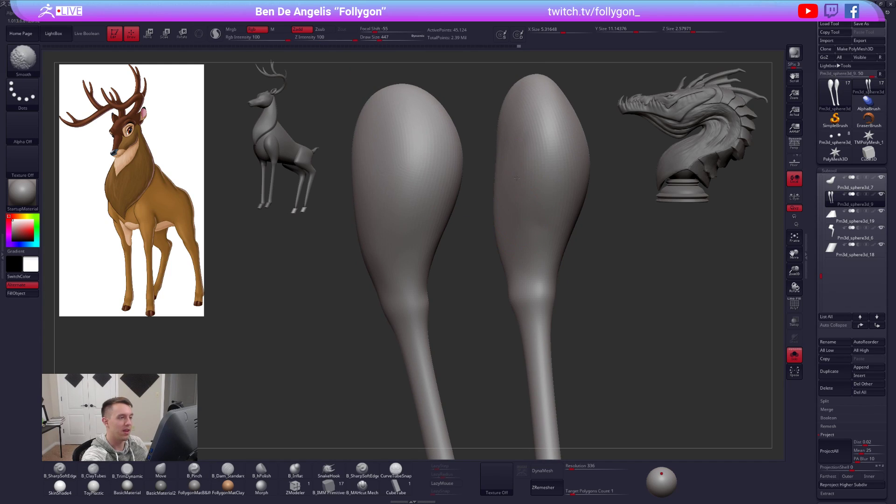
pyautogui.press('shift')
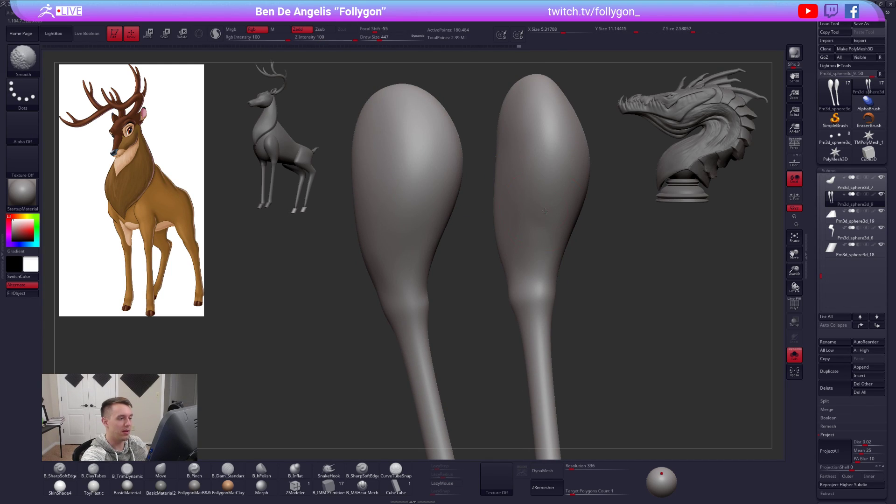
pyautogui.moveTo(547, 208); pyautogui.dragTo(573, 216, button='right')
pyautogui.keyDown('shift'); pyautogui.moveTo(566, 208); pyautogui.dragTo(548, 157); pyautogui.keyUp('shift')
pyautogui.moveTo(557, 123)
pyautogui.mouseDown()
pyautogui.moveTo(541, 196)
pyautogui.moveTo(549, 216)
pyautogui.mouseUp()
pyautogui.press('space')
pyautogui.moveTo(557, 105); pyautogui.dragTo(537, 176)
pyautogui.press('shift')
pyautogui.hotkey('shift', 'd')
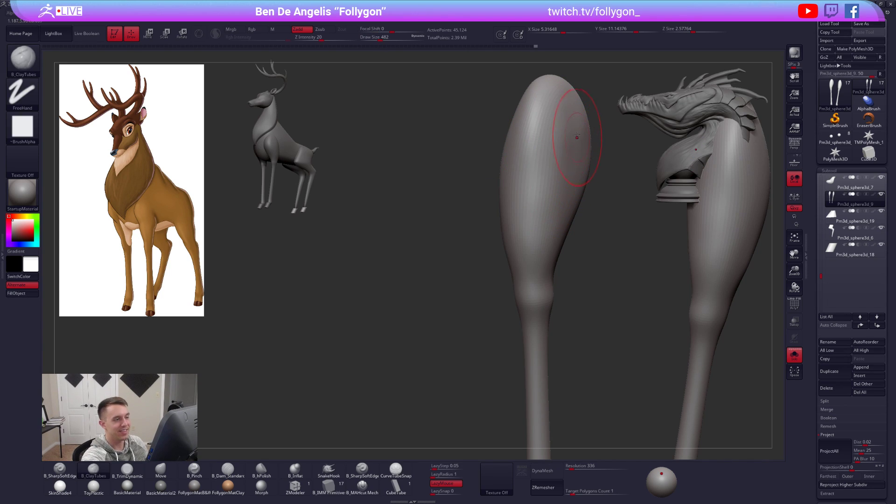
# - Smooth the bulge of the upper front legs while raising the mesh to its highest subdivision level
pyautogui.press('d')
pyautogui.press('shift')
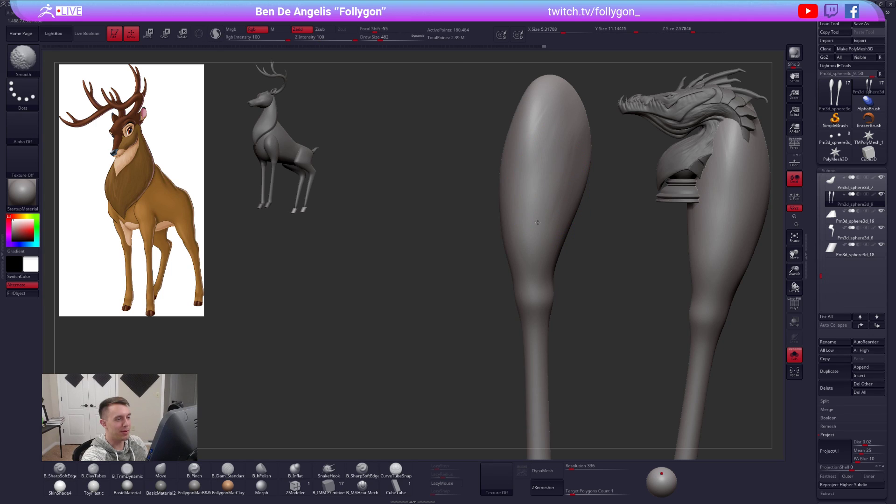
pyautogui.press('d')
pyautogui.keyDown('shift'); pyautogui.moveTo(550, 162); pyautogui.dragTo(552, 169); pyautogui.keyUp('shift')
pyautogui.moveTo(552, 169); pyautogui.dragTo(530, 192, button='right')
pyautogui.keyDown('shift'); pyautogui.moveTo(530, 191); pyautogui.dragTo(534, 205); pyautogui.keyUp('shift')
pyautogui.moveTo(534, 205)
pyautogui.mouseDown(button='right')
pyautogui.moveTo(555, 220)
pyautogui.moveTo(552, 282)
pyautogui.moveTo(550, 207)
pyautogui.mouseUp(button='right')
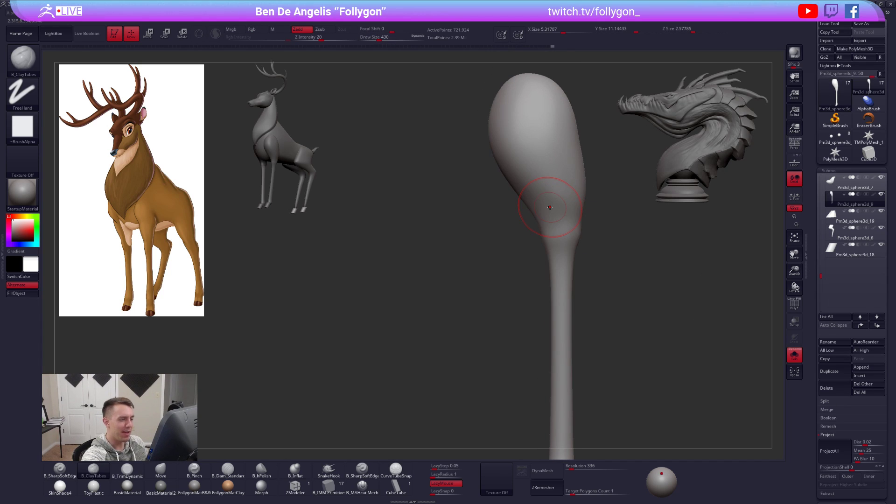
# - Mask the knee section of the front legs with MaskLasso and lower the subdivision level
pyautogui.moveTo(524, 204)
pyautogui.keyDown('shift'); pyautogui.mouseDown()
pyautogui.moveTo(521, 196)
pyautogui.moveTo(540, 221)
pyautogui.moveTo(496, 300)
pyautogui.mouseUp(); pyautogui.keyUp('shift')
pyautogui.hotkey('shift', 'd')
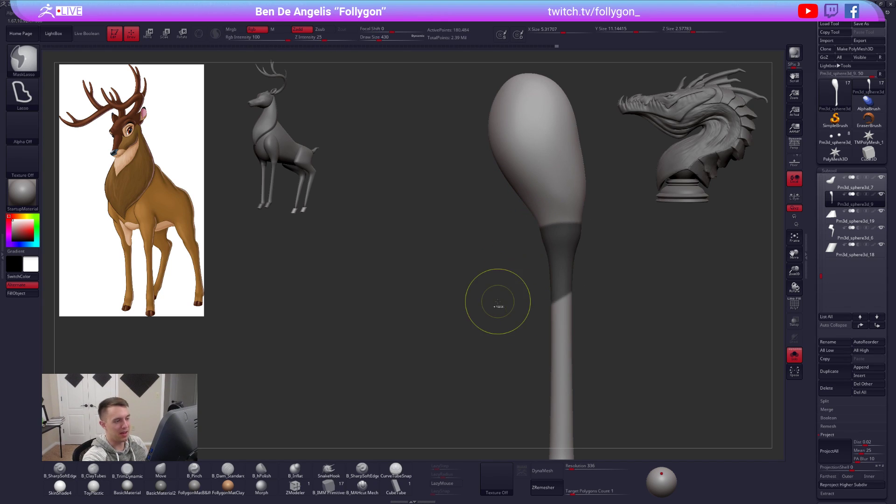
pyautogui.hotkey('shift', 'd')
# - Reshape the side profile of the upper front leg above the masked knee with the Move brush
pyautogui.press('b')
pyautogui.press('m')
pyautogui.press('v')
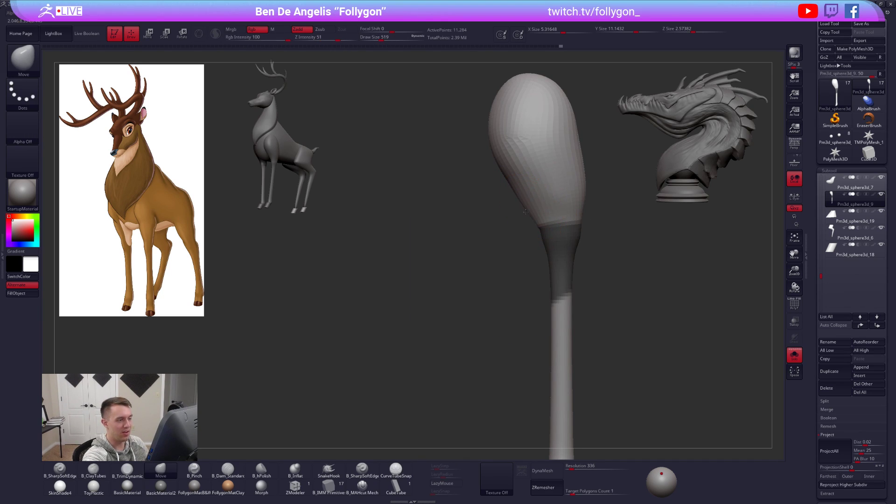
pyautogui.moveTo(502, 216)
pyautogui.mouseDown()
pyautogui.moveTo(527, 202)
pyautogui.moveTo(524, 187)
pyautogui.mouseUp()
pyautogui.moveTo(523, 187); pyautogui.dragTo(524, 174, button='right')
pyautogui.moveTo(513, 235); pyautogui.dragTo(523, 194, button='right')
pyautogui.keyDown('shift'); pyautogui.moveTo(523, 194); pyautogui.dragTo(512, 191); pyautogui.keyUp('shift')
pyautogui.moveTo(512, 191); pyautogui.dragTo(530, 207, button='right')
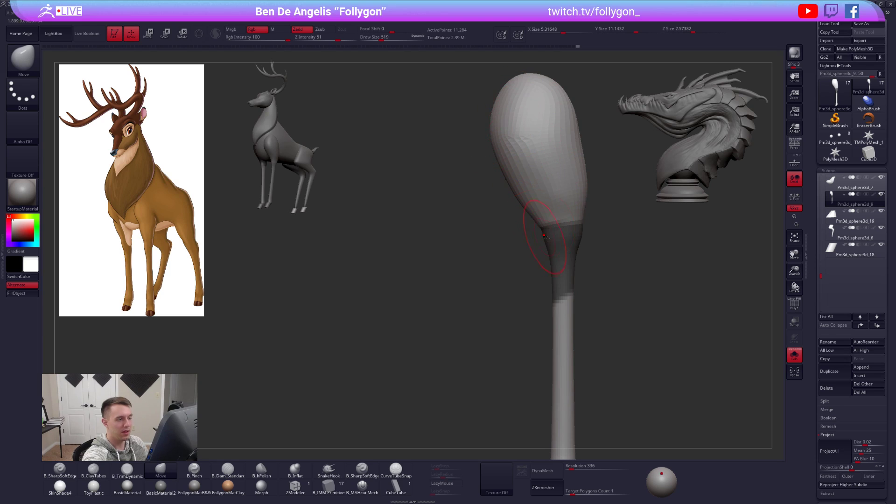
# - Check the upper front legs against the full stag body and adjust their contour with the Move brush
pyautogui.hotkey('alt', 's')
pyautogui.keyDown('alt'); pyautogui.moveTo(593, 347); pyautogui.dragTo(592, 398, button='right'); pyautogui.keyUp('alt')
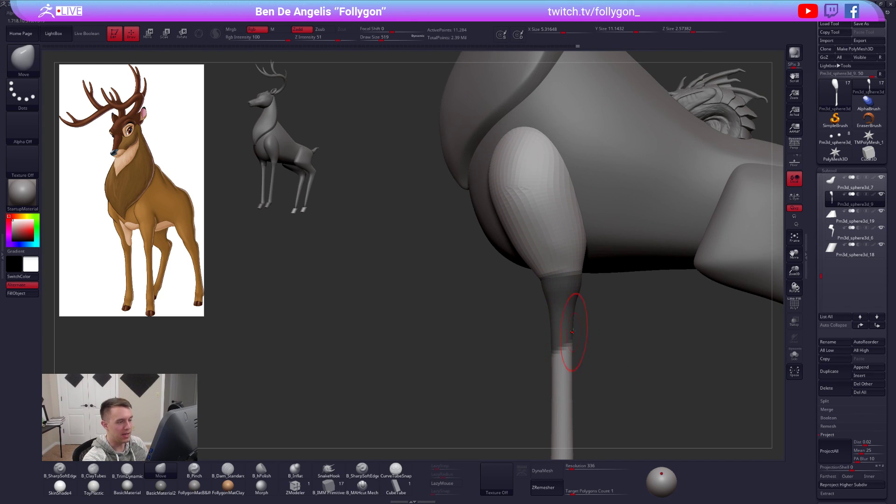
pyautogui.hotkey('alt', 's')
pyautogui.press('space')
pyautogui.moveTo(568, 278); pyautogui.dragTo(566, 278)
pyautogui.moveTo(544, 279); pyautogui.dragTo(589, 270, button='right')
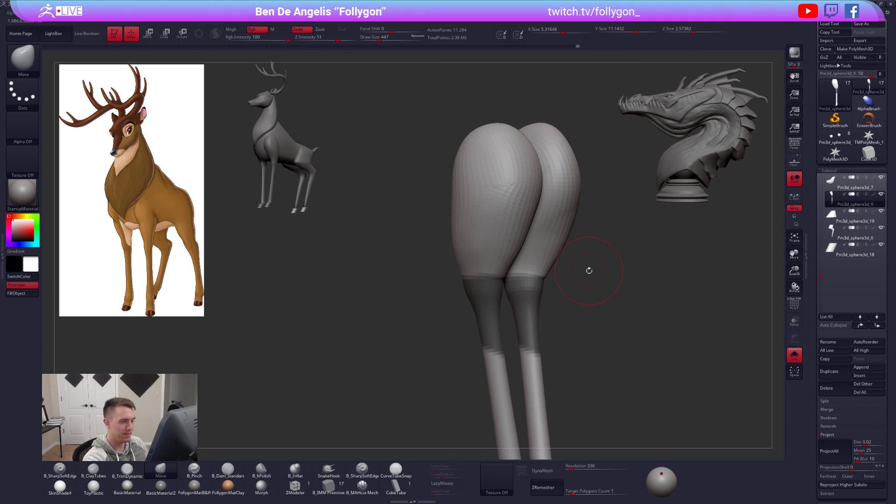
pyautogui.moveTo(552, 242)
pyautogui.keyDown('shift'); pyautogui.mouseDown(button='right')
pyautogui.moveTo(566, 186)
pyautogui.moveTo(559, 260)
pyautogui.moveTo(583, 240)
pyautogui.moveTo(558, 241)
pyautogui.moveTo(548, 223)
pyautogui.moveTo(503, 223)
pyautogui.mouseUp(button='right'); pyautogui.keyUp('shift')
pyautogui.press('space')
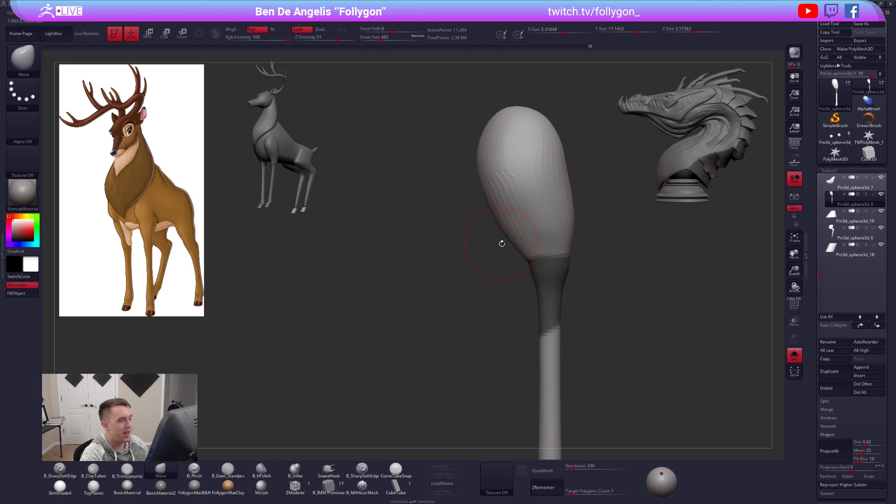
pyautogui.keyDown('alt'); pyautogui.moveTo(502, 244); pyautogui.dragTo(472, 275); pyautogui.keyUp('alt')
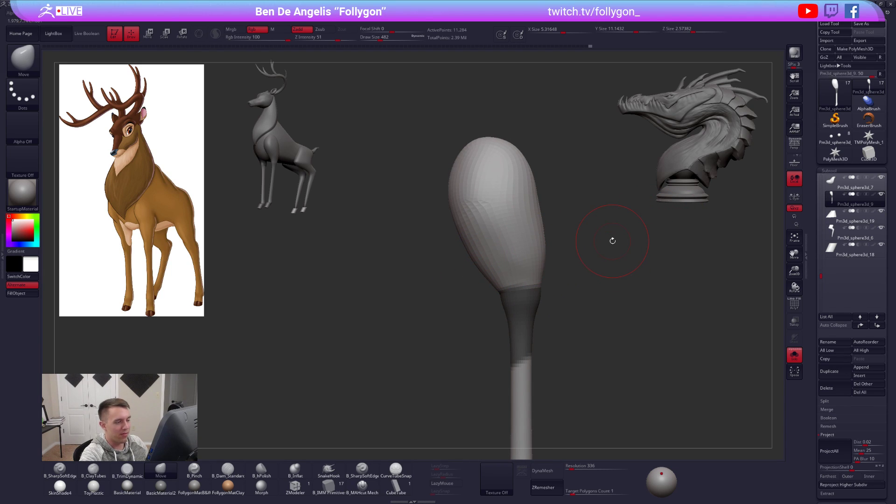
# - Smooth the upper leg surface above the knee, clear the knee mask and raise the subdivision level
pyautogui.press('2')
pyautogui.press('space')
pyautogui.moveTo(503, 241)
pyautogui.mouseDown()
pyautogui.moveTo(507, 258)
pyautogui.moveTo(512, 234)
pyautogui.mouseUp()
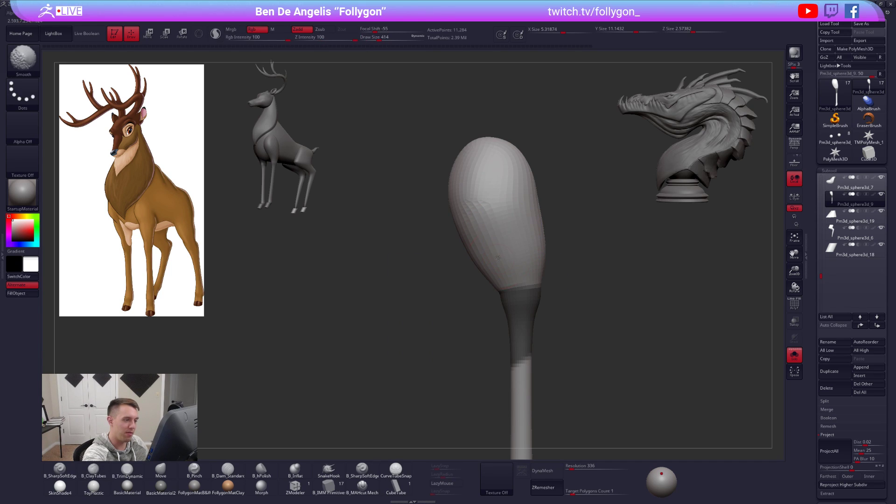
pyautogui.press('d')
pyautogui.press('d')
pyautogui.press('d')
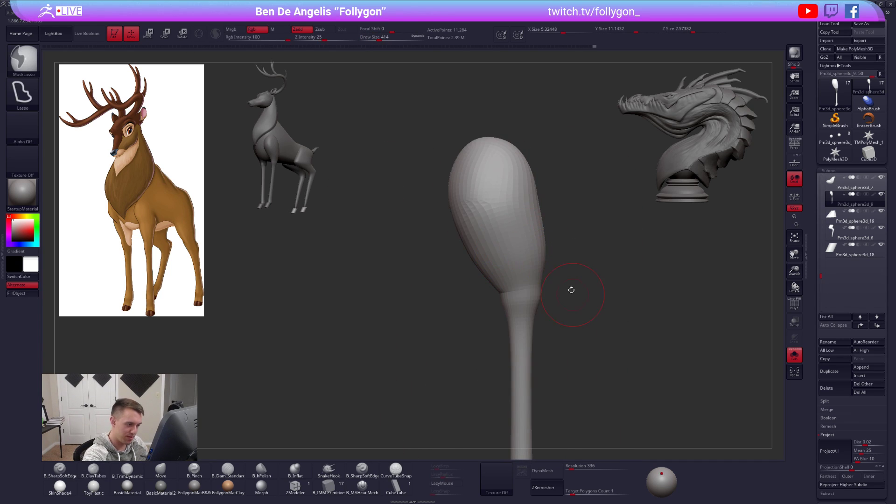
# - Refine the transition between the upper leg and the knee with B_ClayTubes at medium subdivision levels
pyautogui.moveTo(515, 269); pyautogui.dragTo(555, 247, button='right')
pyautogui.moveTo(508, 275); pyautogui.dragTo(496, 246, button='right')
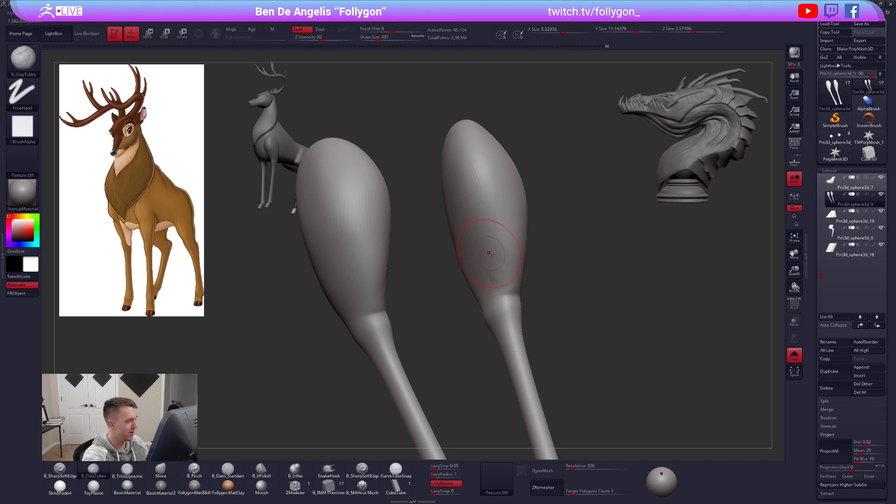
pyautogui.hotkey('shift', 'd')
pyautogui.hotkey('shift', 'd')
pyautogui.keyDown('ctrl'); pyautogui.moveTo(480, 251); pyautogui.dragTo(488, 267, button='right'); pyautogui.keyUp('ctrl')
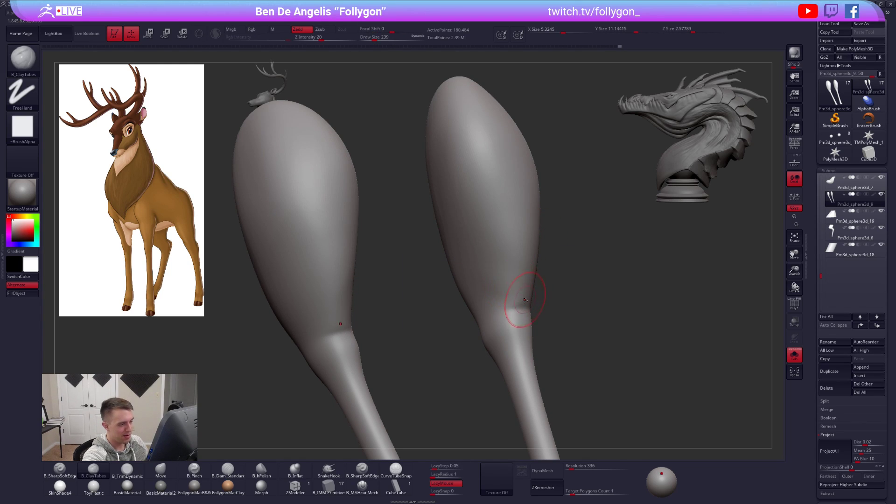
pyautogui.moveTo(532, 294); pyautogui.dragTo(517, 316, button='right')
# - Sharpen the crease above the knees with the B_MAHcut Mech brush at the highest subdivision level and smooth around it
pyautogui.press('5')
pyautogui.press('d')
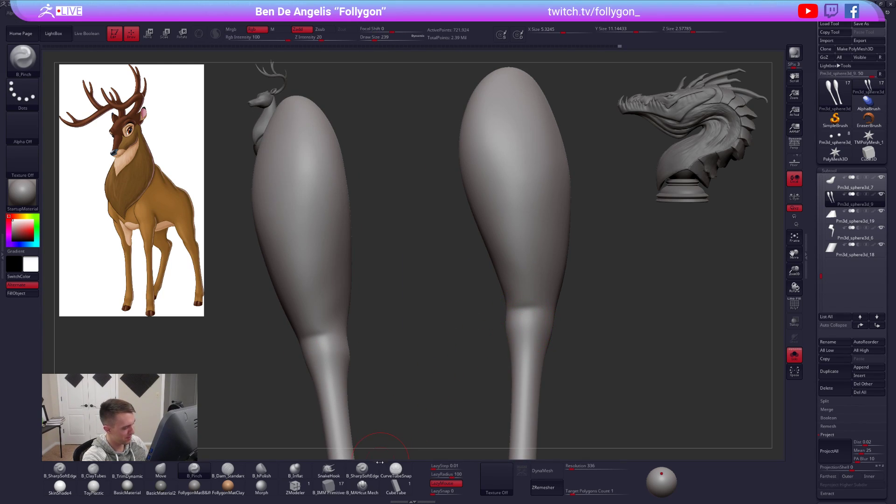
pyautogui.click(362, 485)
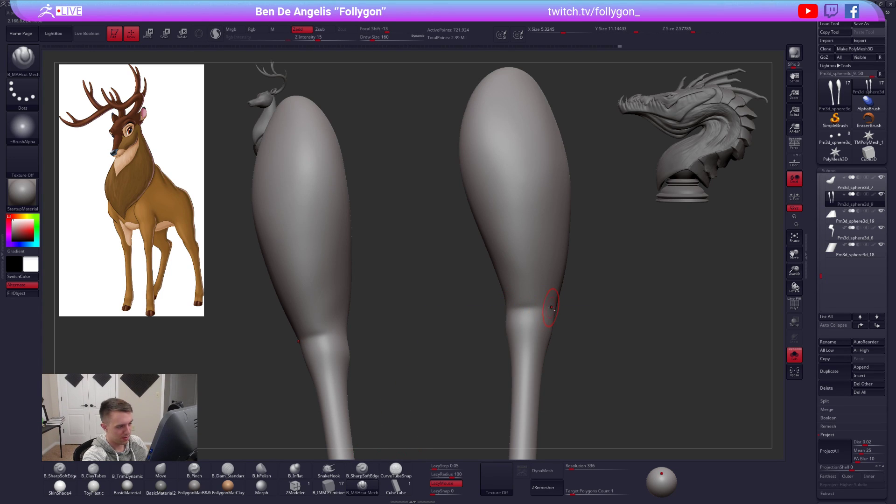
pyautogui.moveTo(502, 309); pyautogui.dragTo(488, 314)
pyautogui.moveTo(487, 314); pyautogui.dragTo(526, 313, button='right')
pyautogui.press('space')
pyautogui.moveTo(527, 312)
pyautogui.mouseDown()
pyautogui.moveTo(535, 305)
pyautogui.moveTo(519, 284)
pyautogui.mouseUp()
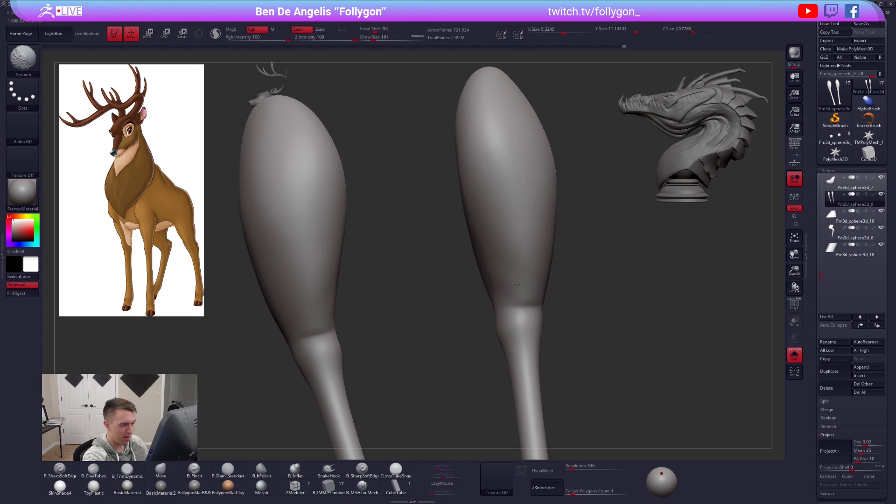
pyautogui.moveTo(512, 277); pyautogui.dragTo(546, 320, button='right')
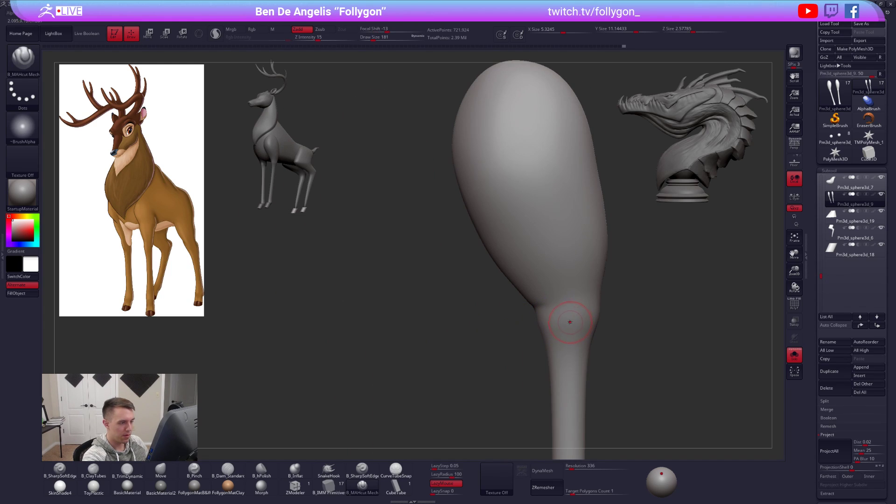
# - Flatten the surface around the front ankles with the B_TrimDynamic brush
pyautogui.keyDown('ctrl'); pyautogui.moveTo(515, 275); pyautogui.dragTo(523, 238, button='right'); pyautogui.keyUp('ctrl')
pyautogui.keyDown('alt'); pyautogui.moveTo(537, 313); pyautogui.dragTo(521, 298, button='right'); pyautogui.keyUp('alt')
pyautogui.moveTo(530, 372)
pyautogui.mouseDown(button='right')
pyautogui.moveTo(530, 360)
pyautogui.moveTo(560, 345)
pyautogui.moveTo(547, 343)
pyautogui.moveTo(545, 354)
pyautogui.moveTo(577, 352)
pyautogui.mouseUp(button='right')
pyautogui.press('space')
pyautogui.moveTo(579, 352); pyautogui.dragTo(576, 348)
pyautogui.press('3')
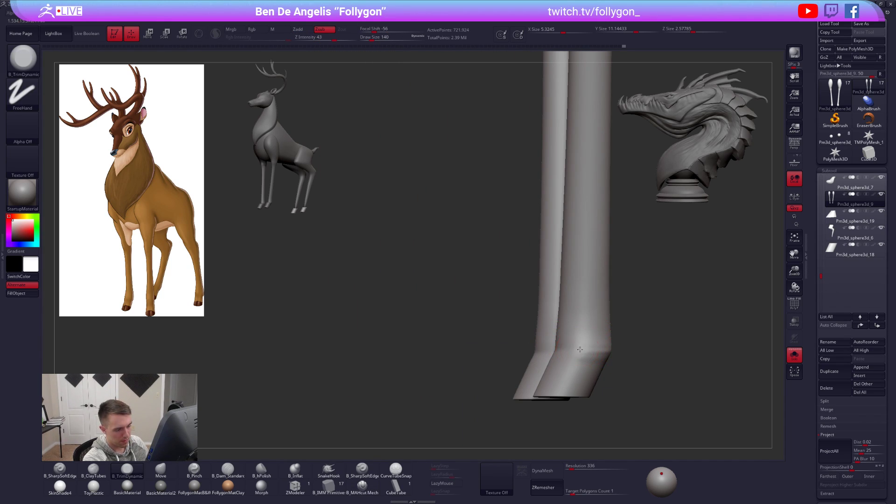
pyautogui.moveTo(578, 349)
pyautogui.mouseDown(button='right')
pyautogui.moveTo(606, 346)
pyautogui.moveTo(507, 314)
pyautogui.mouseUp(button='right')
# - Build up a rounded bump at the front ankles with B_ClayTubes and smooth it at a lower subdivision level
pyautogui.press('2')
pyautogui.press('space')
pyautogui.moveTo(508, 332); pyautogui.dragTo(515, 334)
pyautogui.moveTo(516, 333)
pyautogui.keyDown('ctrl'); pyautogui.mouseDown(button='right')
pyautogui.moveTo(481, 317)
pyautogui.moveTo(507, 316)
pyautogui.mouseUp(button='right'); pyautogui.keyUp('ctrl')
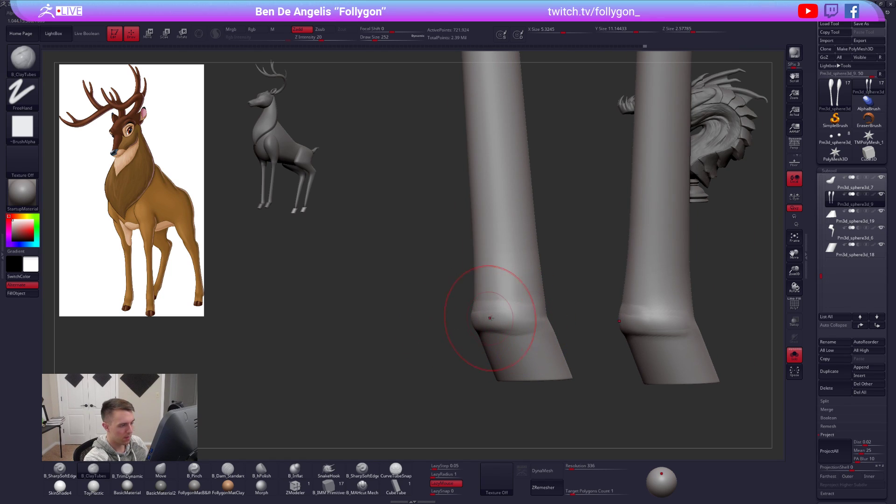
pyautogui.press('[')
pyautogui.keyDown('shift'); pyautogui.moveTo(508, 314); pyautogui.dragTo(530, 315); pyautogui.keyUp('shift')
pyautogui.keyDown('shift'); pyautogui.moveTo(471, 328); pyautogui.dragTo(507, 327, button='right'); pyautogui.keyUp('shift')
pyautogui.hotkey('shift', 'd')
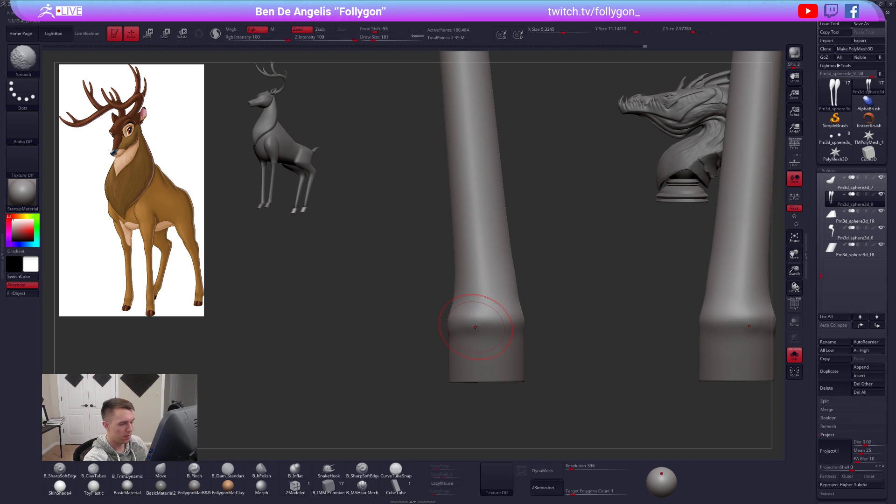
# - Reshape the ankle bump on the front legs with the Move brush in side view
pyautogui.moveTo(476, 325); pyautogui.dragTo(561, 325, button='right')
pyautogui.press('b')
pyautogui.press('m')
pyautogui.press('v')
pyautogui.keyDown('shift'); pyautogui.moveTo(570, 313); pyautogui.dragTo(589, 306); pyautogui.keyUp('shift')
pyautogui.rightClick(590, 305)
pyautogui.press('space')
pyautogui.moveTo(516, 299); pyautogui.dragTo(519, 299)
pyautogui.moveTo(512, 284); pyautogui.dragTo(496, 288, button='right')
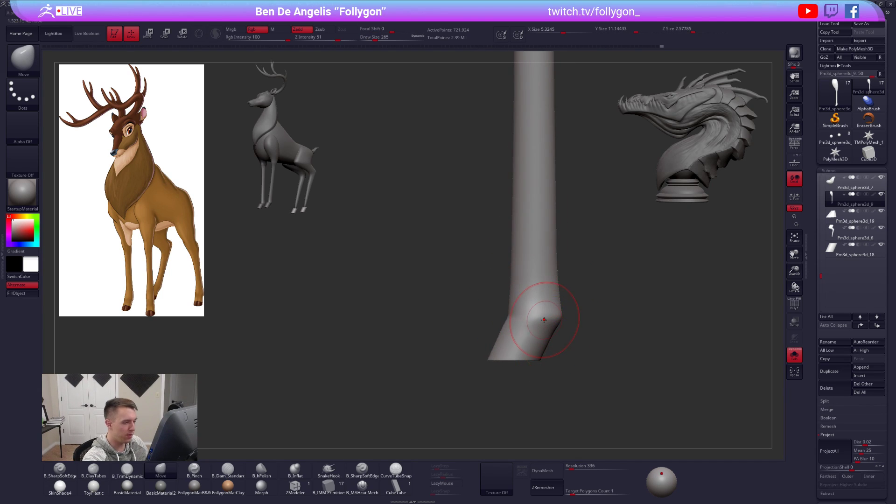
# - Smooth and adjust the flare of the front ankles in front view
pyautogui.keyDown('ctrl'); pyautogui.keyDown('shift'); pyautogui.click(566, 356); pyautogui.keyUp('shift'); pyautogui.keyUp('ctrl')
pyautogui.keyDown('shift'); pyautogui.moveTo(566, 356); pyautogui.dragTo(558, 334); pyautogui.keyUp('shift')
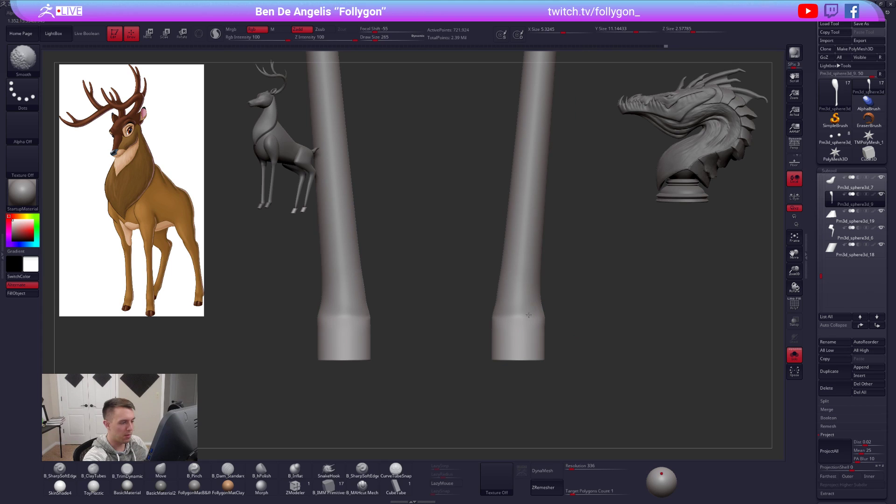
pyautogui.moveTo(538, 331)
pyautogui.keyDown('alt'); pyautogui.mouseDown(button='right')
pyautogui.moveTo(528, 285)
pyautogui.moveTo(543, 339)
pyautogui.mouseUp(button='right'); pyautogui.keyUp('alt')
pyautogui.press('space')
pyautogui.moveTo(550, 320); pyautogui.dragTo(546, 318)
pyautogui.keyDown('shift'); pyautogui.moveTo(546, 316); pyautogui.dragTo(532, 322, button='right'); pyautogui.keyUp('shift')
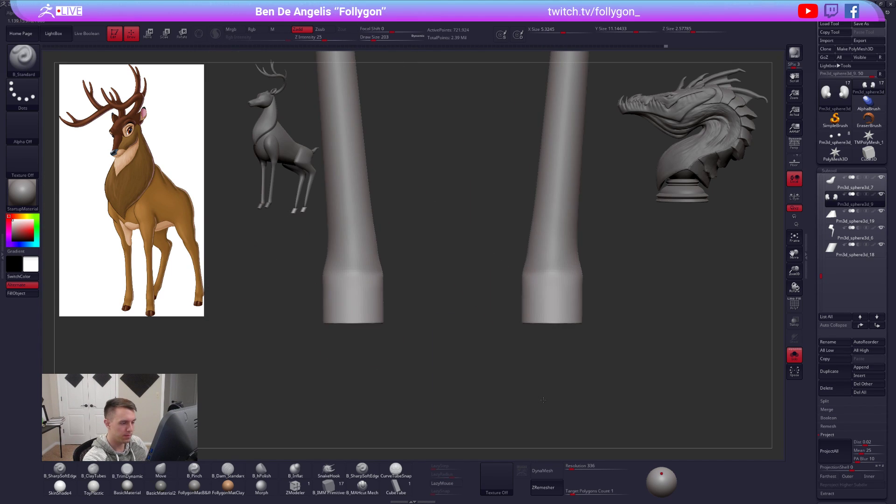
pyautogui.keyDown('ctrl'); pyautogui.keyDown('shift'); pyautogui.moveTo(607, 322); pyautogui.dragTo(606, 314); pyautogui.keyUp('shift'); pyautogui.keyUp('ctrl')
pyautogui.moveTo(565, 322)
pyautogui.mouseDown(button='right')
pyautogui.moveTo(564, 282)
pyautogui.moveTo(574, 294)
pyautogui.moveTo(557, 276)
pyautogui.mouseUp(button='right')
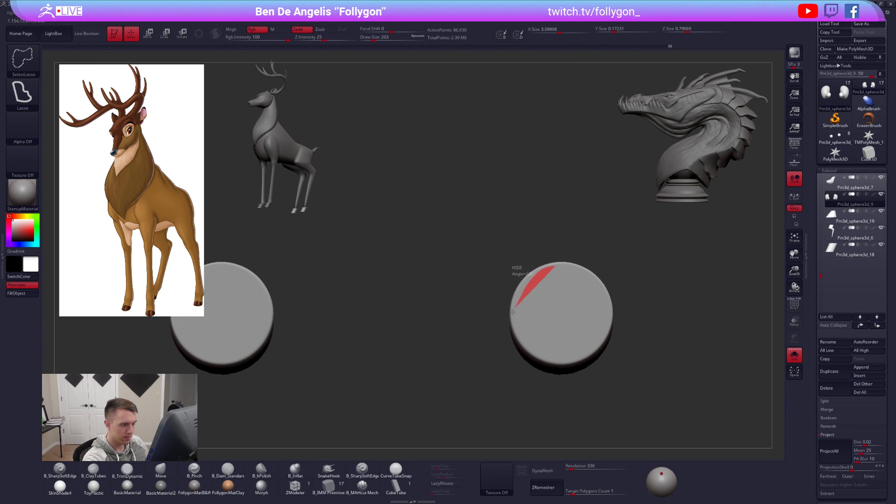
pyautogui.keyDown('ctrl'); pyautogui.keyDown('alt'); pyautogui.keyDown('shift'); pyautogui.moveTo(514, 309); pyautogui.dragTo(512, 312); pyautogui.keyUp('shift'); pyautogui.keyUp('alt'); pyautogui.keyUp('ctrl')
pyautogui.keyDown('ctrl'); pyautogui.keyDown('alt'); pyautogui.keyDown('shift'); pyautogui.moveTo(526, 347); pyautogui.dragTo(487, 306); pyautogui.keyUp('shift'); pyautogui.keyUp('alt'); pyautogui.keyUp('ctrl')
pyautogui.hotkey('ctrl', 'z')
pyautogui.keyDown('ctrl'); pyautogui.keyDown('shift'); pyautogui.click(646, 305); pyautogui.keyUp('shift'); pyautogui.keyUp('ctrl')
# - Mask the flat undersides of the front feet with MaskPen, then blur the mask edges and lower the subdivision level
pyautogui.hotkey('ctrl', 'shift', 'f')
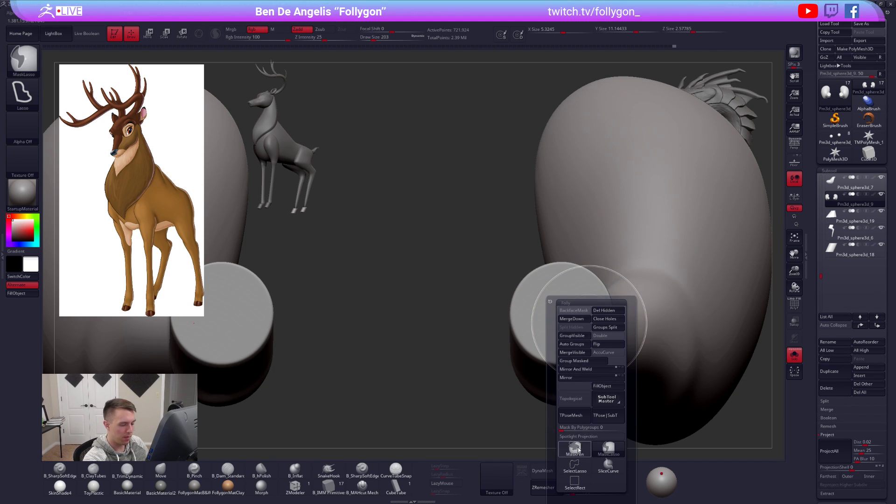
pyautogui.press('space')
pyautogui.moveTo(565, 316); pyautogui.dragTo(563, 315)
pyautogui.press('space')
pyautogui.hotkey('ctrl', 'shift', 'f')
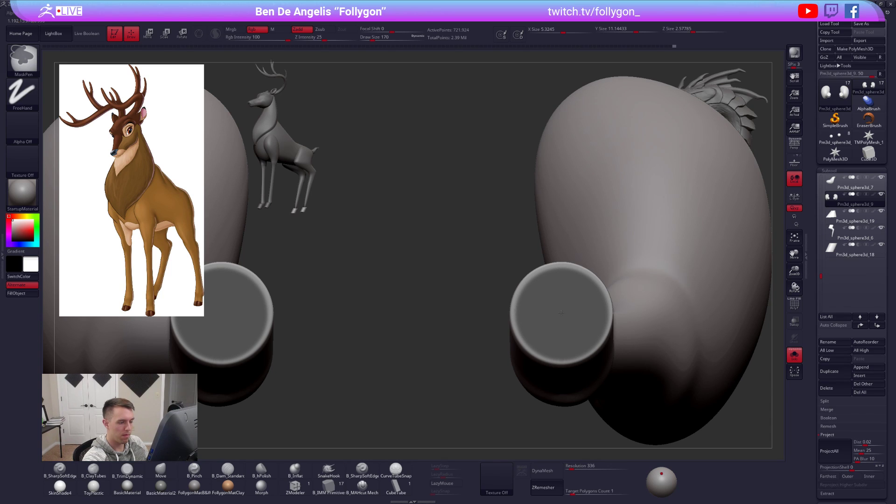
pyautogui.press('b')
pyautogui.press('m')
pyautogui.press('l')
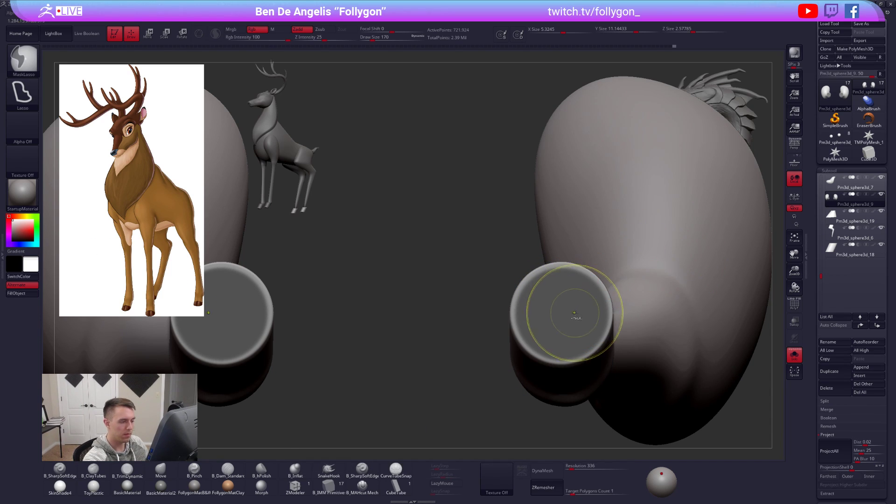
pyautogui.keyDown('ctrl'); pyautogui.keyDown('shift'); pyautogui.click(574, 312); pyautogui.keyUp('shift'); pyautogui.keyUp('ctrl')
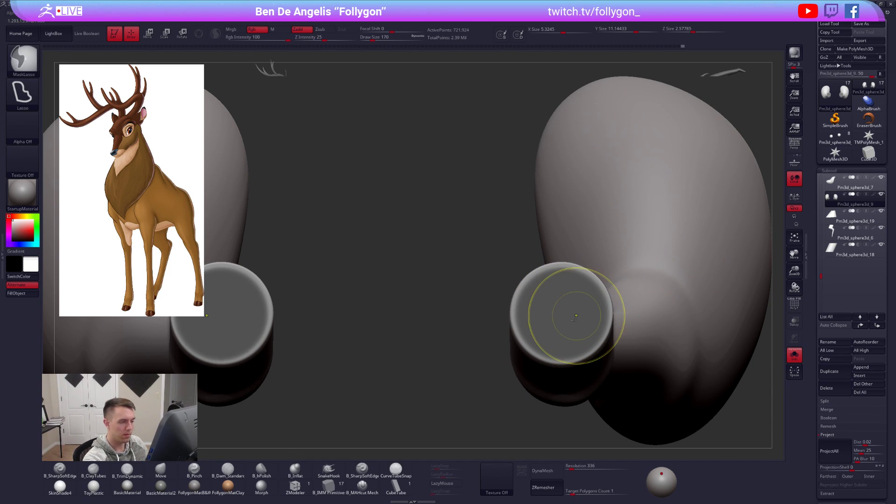
pyautogui.keyDown('ctrl'); pyautogui.keyDown('shift'); pyautogui.click(552, 326); pyautogui.keyUp('shift'); pyautogui.keyUp('ctrl')
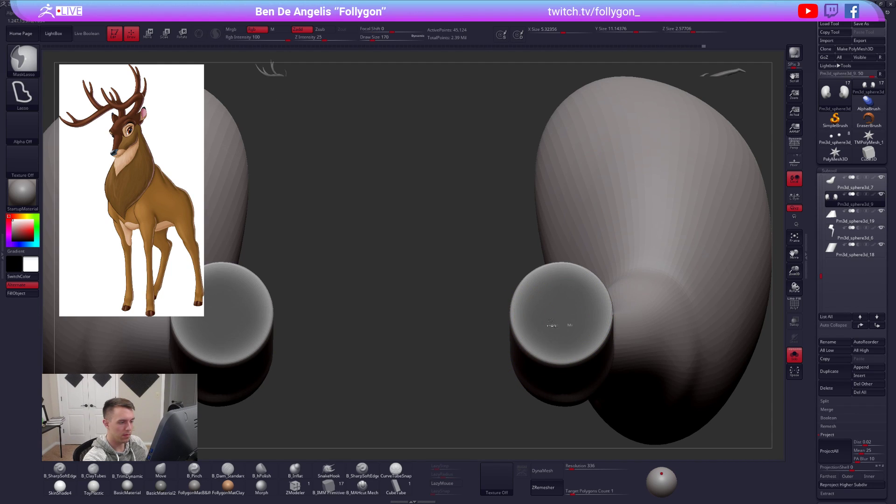
# - Invert the mask and push the undersides of the front feet inward with the Transpose move line to hollow them
pyautogui.keyDown('ctrl'); pyautogui.keyDown('shift'); pyautogui.click(570, 321); pyautogui.keyUp('shift'); pyautogui.keyUp('ctrl')
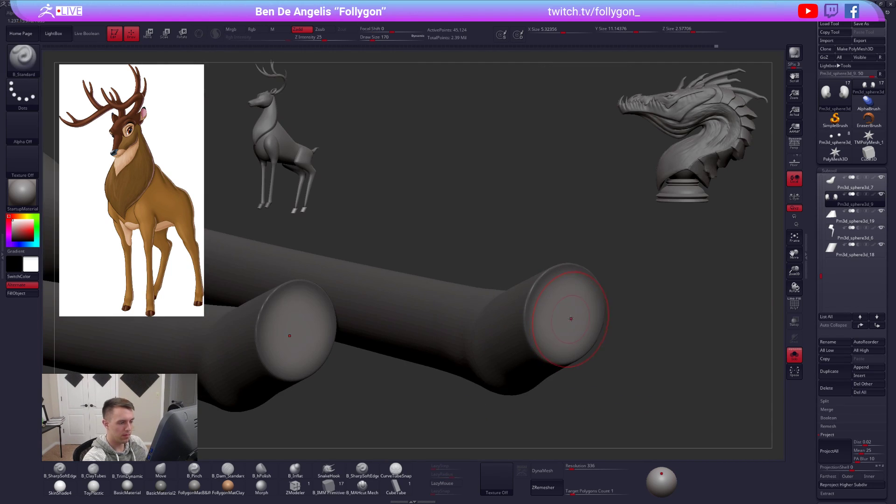
pyautogui.press('w')
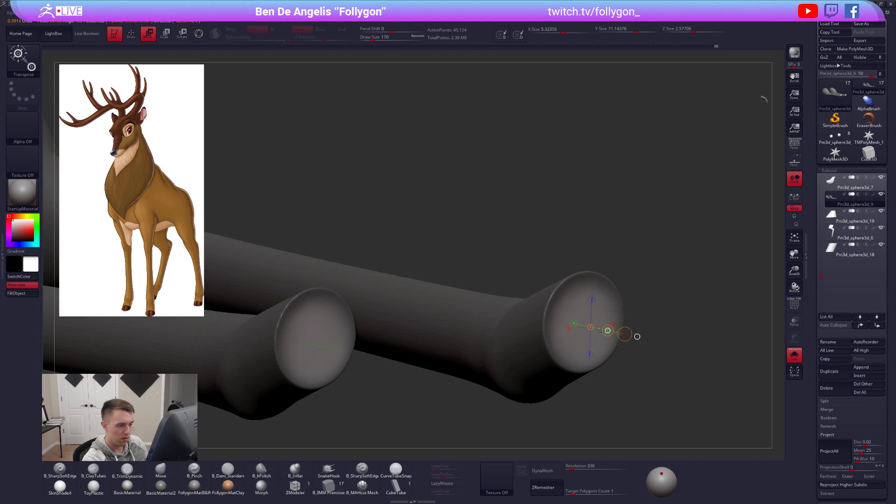
pyautogui.press('q')
pyautogui.moveTo(597, 349)
pyautogui.mouseDown()
pyautogui.moveTo(594, 370)
pyautogui.moveTo(612, 368)
pyautogui.moveTo(568, 363)
pyautogui.moveTo(606, 346)
pyautogui.mouseUp()
pyautogui.press('s')
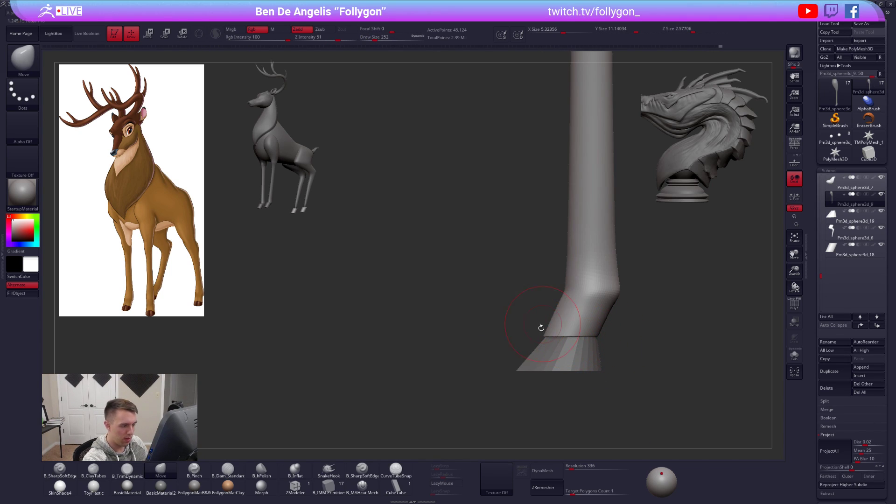
# - Select the cloven hoof under the front leg, scale it down and move it up against the leg end
pyautogui.keyDown('alt'); pyautogui.click(576, 366); pyautogui.keyUp('alt')
pyautogui.keyDown('shift'); pyautogui.moveTo(577, 373); pyautogui.dragTo(566, 380); pyautogui.keyUp('shift')
pyautogui.press('e')
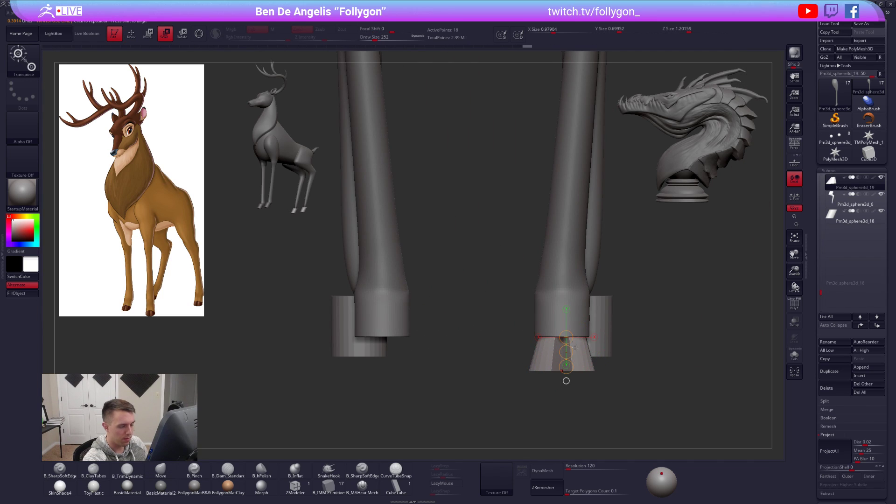
pyautogui.moveTo(591, 345); pyautogui.dragTo(577, 344)
pyautogui.press('w')
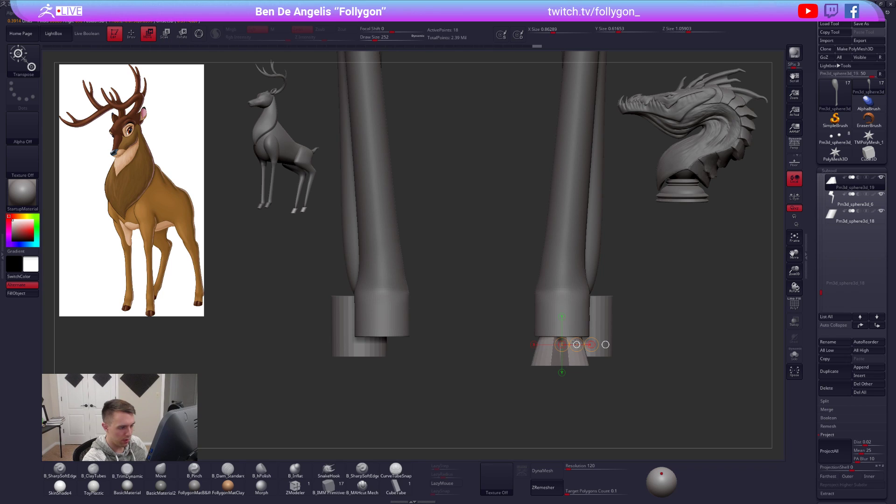
pyautogui.press('q')
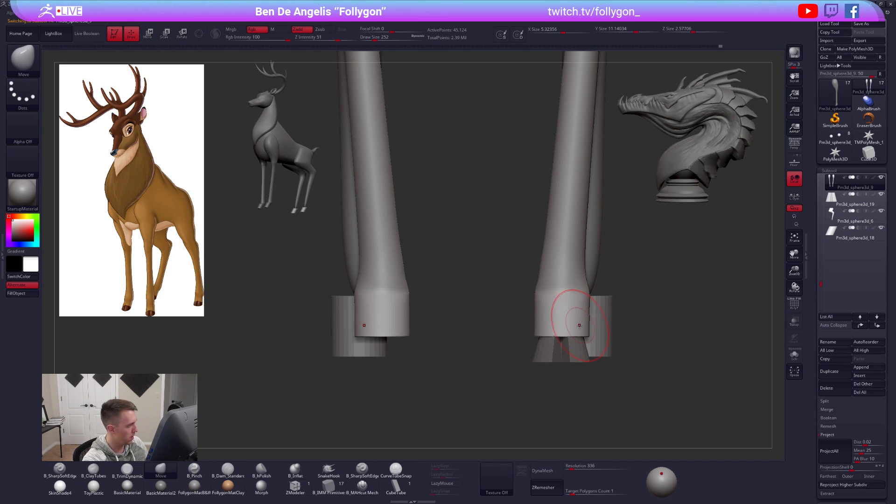
# - At a lower subdivision level of the front legs, mask everything above the foot ends and rotate the ends to a slant
pyautogui.moveTo(588, 341)
pyautogui.mouseDown(button='right')
pyautogui.moveTo(541, 342)
pyautogui.moveTo(558, 336)
pyautogui.mouseUp(button='right')
pyautogui.hotkey('alt', 's')
pyautogui.hotkey('shift', 'd')
pyautogui.hotkey('shift', 'd')
pyautogui.hotkey('shift', 'f')
pyautogui.moveTo(482, 332)
pyautogui.keyDown('ctrl'); pyautogui.mouseDown()
pyautogui.moveTo(595, 352)
pyautogui.moveTo(589, 343)
pyautogui.moveTo(562, 366)
pyautogui.moveTo(562, 401)
pyautogui.moveTo(549, 398)
pyautogui.mouseUp(); pyautogui.keyUp('ctrl')
pyautogui.keyDown('ctrl'); pyautogui.click(559, 349); pyautogui.keyUp('ctrl')
pyautogui.press('r')
pyautogui.hotkey('alt', 's')
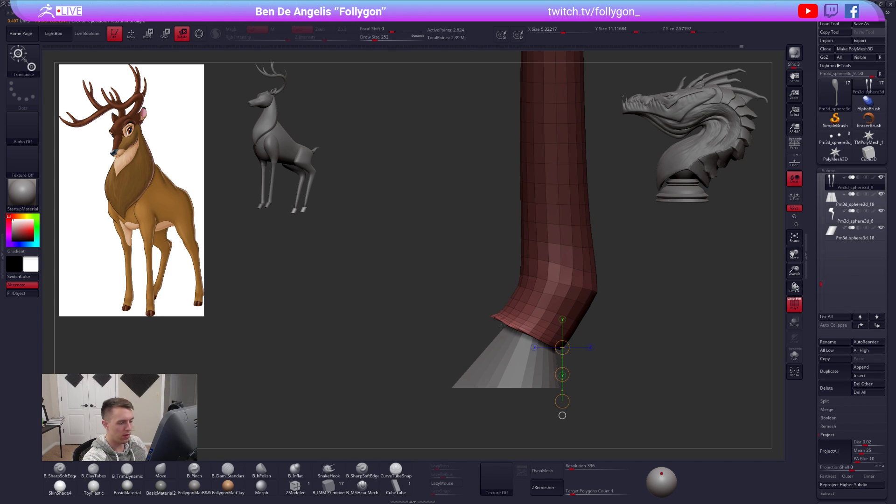
# - Reposition the slanted foot ends with Transpose and even out their rims with the Move brush
pyautogui.press('q')
pyautogui.press('space')
pyautogui.moveTo(544, 385); pyautogui.dragTo(538, 385)
pyautogui.press('w')
pyautogui.moveTo(574, 320)
pyautogui.mouseDown()
pyautogui.moveTo(602, 367)
pyautogui.moveTo(594, 365)
pyautogui.mouseUp()
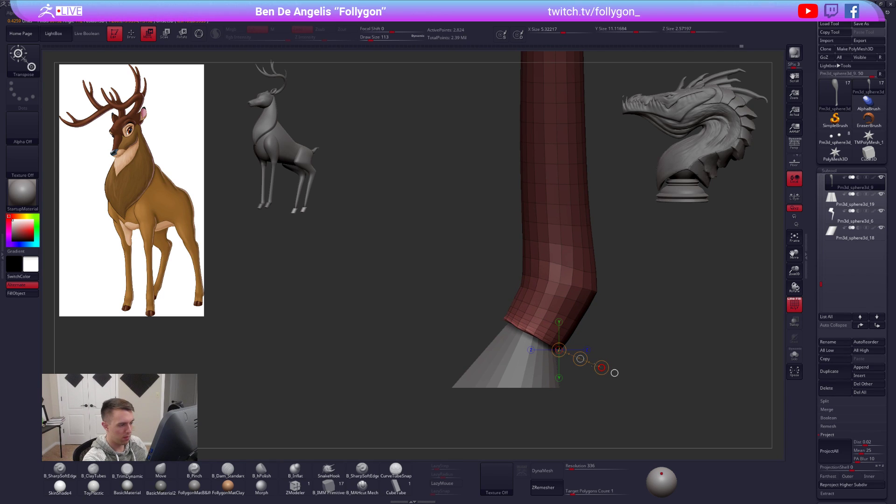
pyautogui.press('q')
pyautogui.moveTo(510, 329); pyautogui.dragTo(517, 306)
pyautogui.press('space')
pyautogui.moveTo(498, 356); pyautogui.dragTo(492, 357)
pyautogui.moveTo(536, 336)
pyautogui.mouseDown()
pyautogui.moveTo(523, 308)
pyautogui.moveTo(550, 332)
pyautogui.mouseUp()
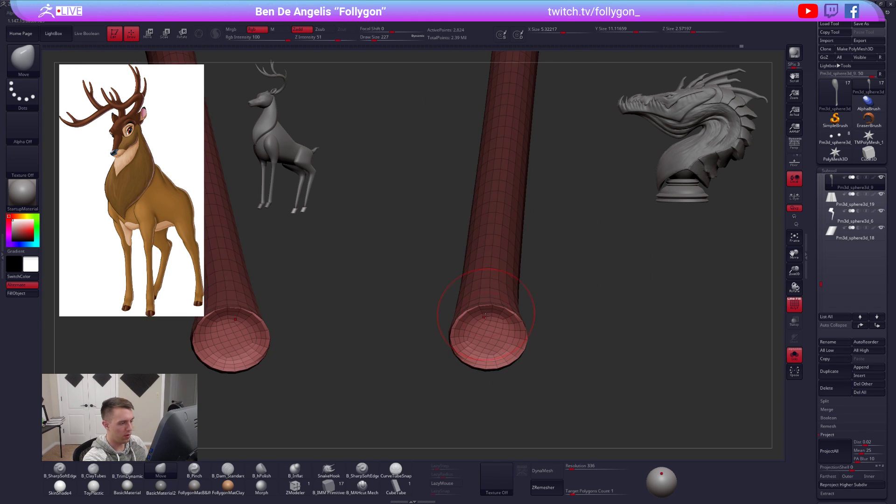
# - Hide the wireframe and refine the hollow foot rims while stepping between subdivision levels
pyautogui.press('d')
pyautogui.press('space')
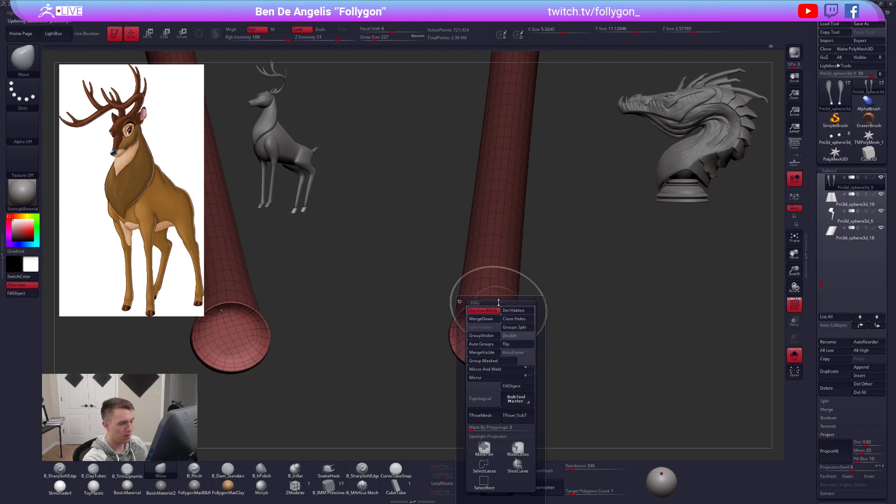
pyautogui.hotkey('shift', 'f')
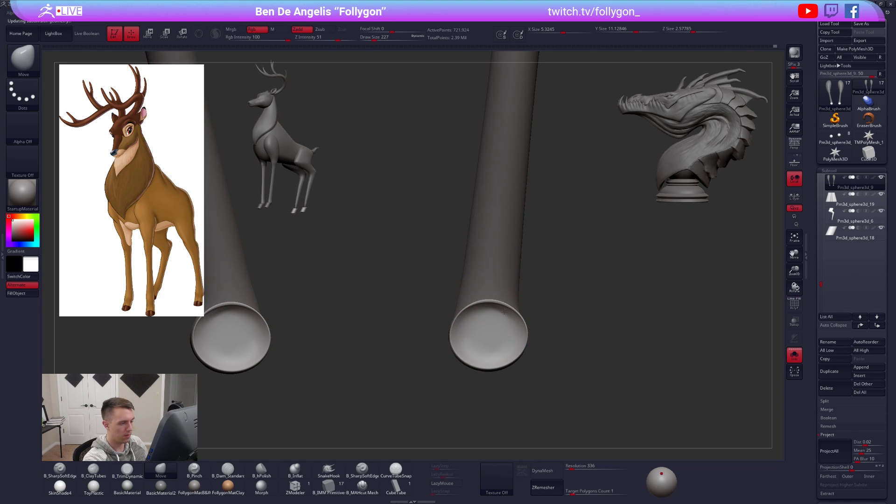
pyautogui.hotkey('shift', 'd')
pyautogui.hotkey('shift', 'd')
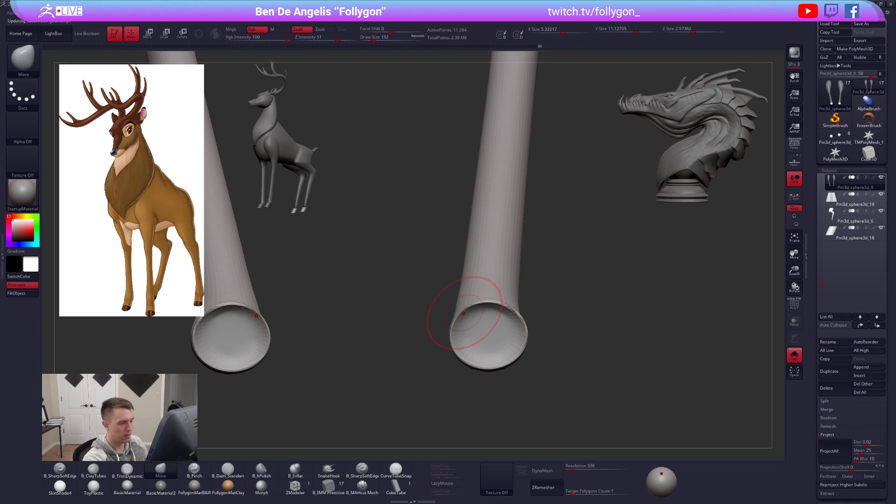
pyautogui.press('d')
pyautogui.press('shift')
pyautogui.moveTo(556, 348); pyautogui.dragTo(447, 378)
pyautogui.press('d')
pyautogui.rightClick(523, 329)
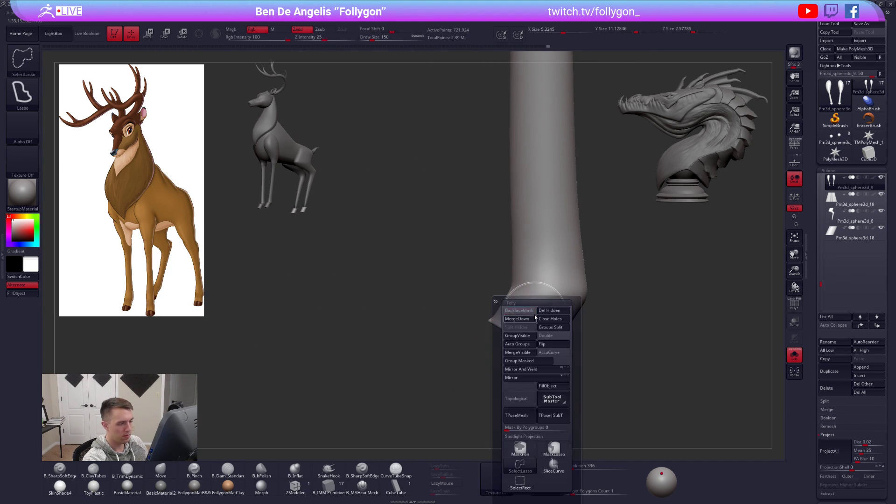
# - Shape the band around the front foot ends with B_TrimDynamic and B_ClayTubes, smoothing the strokes
pyautogui.press('3')
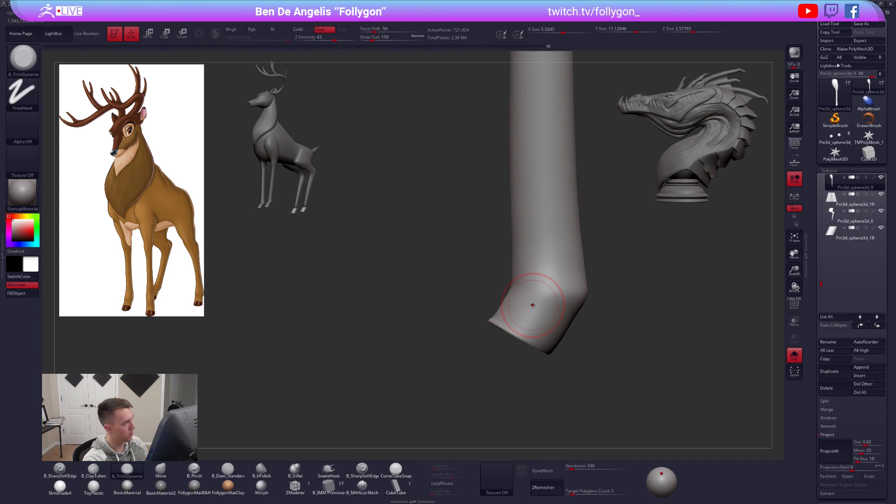
pyautogui.rightClick(532, 307)
pyautogui.moveTo(533, 312); pyautogui.dragTo(529, 312)
pyautogui.moveTo(434, 357)
pyautogui.mouseDown()
pyautogui.moveTo(476, 327)
pyautogui.moveTo(510, 372)
pyautogui.moveTo(560, 300)
pyautogui.mouseUp()
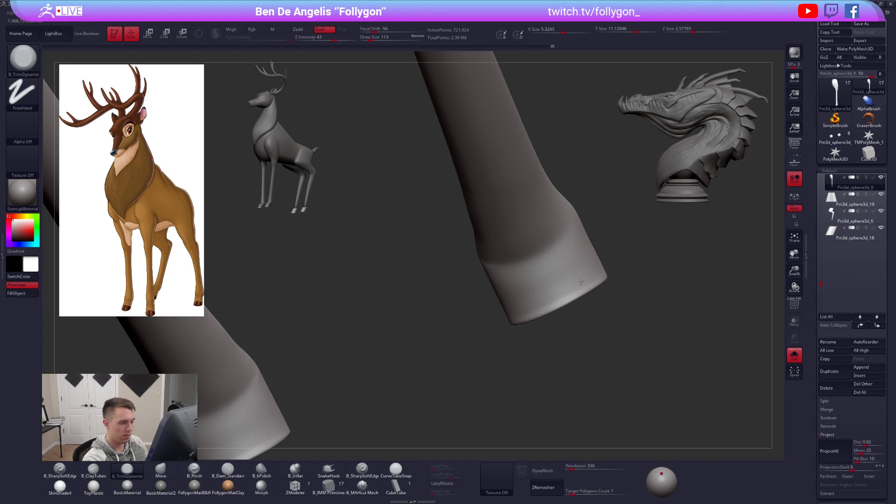
pyautogui.press('2')
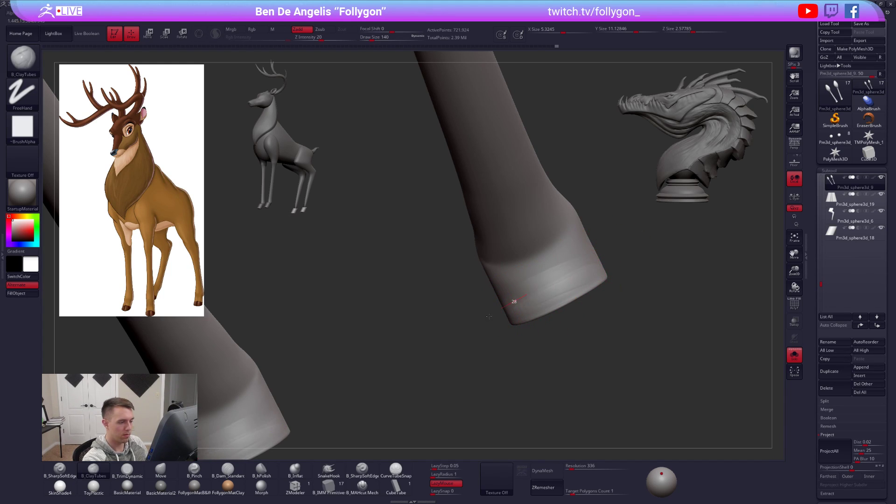
pyautogui.press('shift')
pyautogui.keyDown('shift'); pyautogui.moveTo(583, 272); pyautogui.dragTo(558, 274); pyautogui.keyUp('shift')
# - Trim and smooth the foot bands with B_TrimDynamic at a lower subdivision level, then return to the highest level
pyautogui.press('3')
pyautogui.moveTo(521, 299)
pyautogui.mouseDown(button='right')
pyautogui.moveTo(547, 284)
pyautogui.moveTo(518, 302)
pyautogui.mouseUp(button='right')
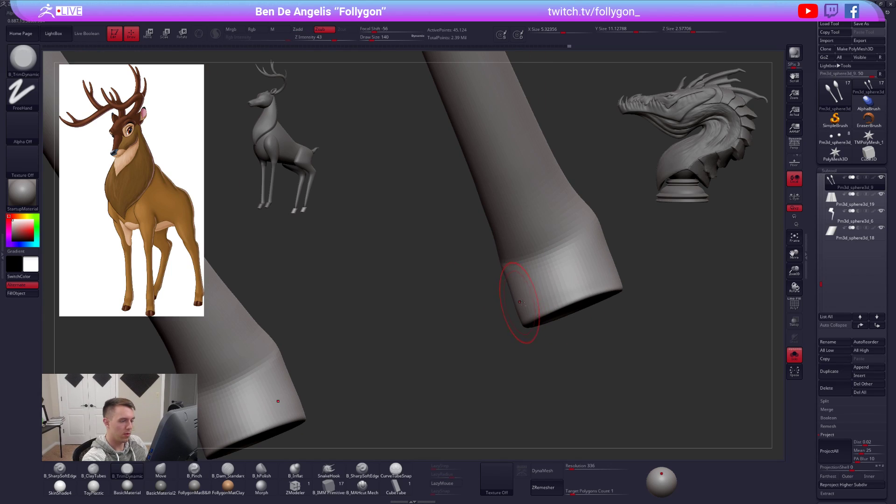
pyautogui.hotkey('ctrl', 'd')
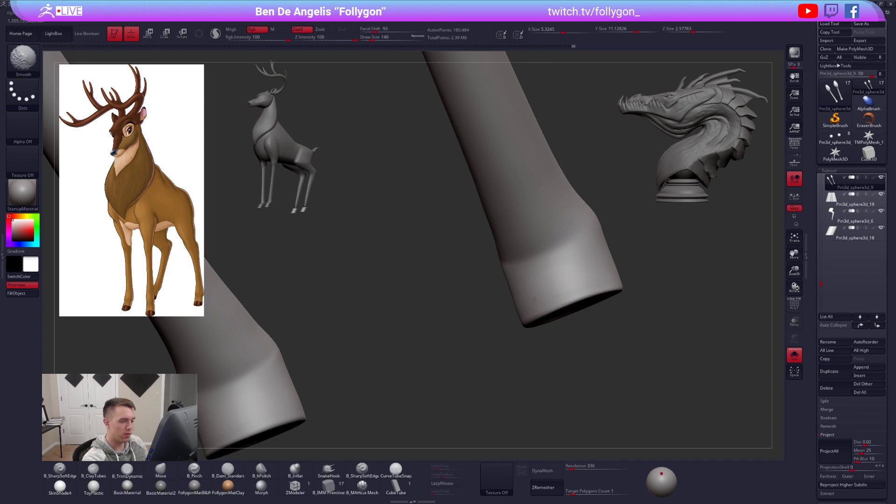
pyautogui.hotkey('ctrl', 'd')
pyautogui.moveTo(547, 308)
pyautogui.mouseDown(button='right')
pyautogui.moveTo(554, 290)
pyautogui.moveTo(616, 304)
pyautogui.moveTo(554, 307)
pyautogui.moveTo(604, 371)
pyautogui.moveTo(591, 328)
pyautogui.moveTo(516, 281)
pyautogui.mouseUp(button='right')
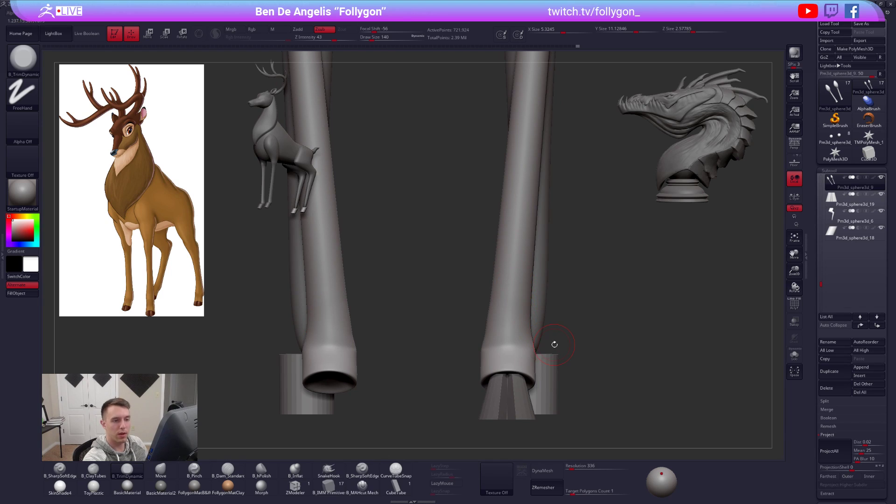
# - Show only the front legs and their cloven hoof, and hide the upper part of the legs
pyautogui.hotkey('alt', 'Down')
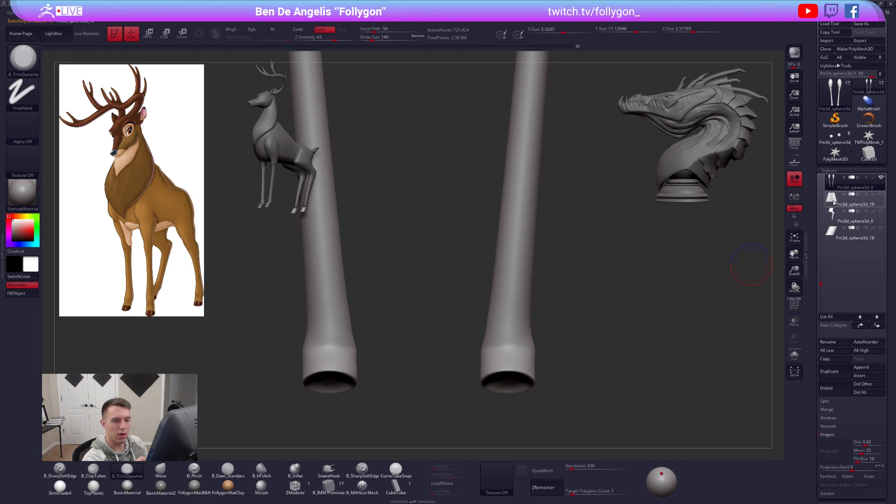
pyautogui.moveTo(591, 323); pyautogui.dragTo(530, 314, button='right')
pyautogui.keyDown('alt'); pyautogui.click(516, 300); pyautogui.keyUp('alt')
pyautogui.moveTo(490, 205)
pyautogui.keyDown('ctrl'); pyautogui.keyDown('shift'); pyautogui.mouseDown()
pyautogui.moveTo(511, 416)
pyautogui.moveTo(578, 204)
pyautogui.mouseUp(); pyautogui.keyUp('shift'); pyautogui.keyUp('ctrl')
pyautogui.moveTo(622, 152)
pyautogui.keyDown('ctrl'); pyautogui.mouseDown(button='right')
pyautogui.moveTo(618, 210)
pyautogui.moveTo(635, 192)
pyautogui.mouseUp(button='right'); pyautogui.keyUp('ctrl')
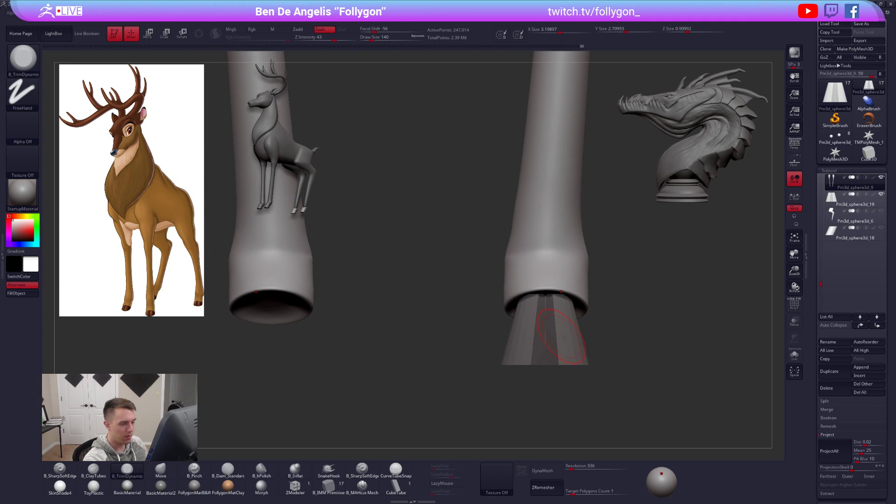
# - Select the hoof and move it up into the hollow end of the front leg in side view
pyautogui.keyDown('alt'); pyautogui.click(577, 343); pyautogui.keyUp('alt')
pyautogui.moveTo(580, 345)
pyautogui.mouseDown(button='right')
pyautogui.moveTo(534, 347)
pyautogui.moveTo(546, 344)
pyautogui.mouseUp(button='right')
pyautogui.press('w')
pyautogui.moveTo(553, 348)
pyautogui.keyDown('shift'); pyautogui.mouseDown()
pyautogui.moveTo(552, 398)
pyautogui.moveTo(552, 341)
pyautogui.mouseUp(); pyautogui.keyUp('shift')
pyautogui.keyDown('alt'); pyautogui.moveTo(587, 327); pyautogui.dragTo(565, 343, button='right'); pyautogui.keyUp('alt')
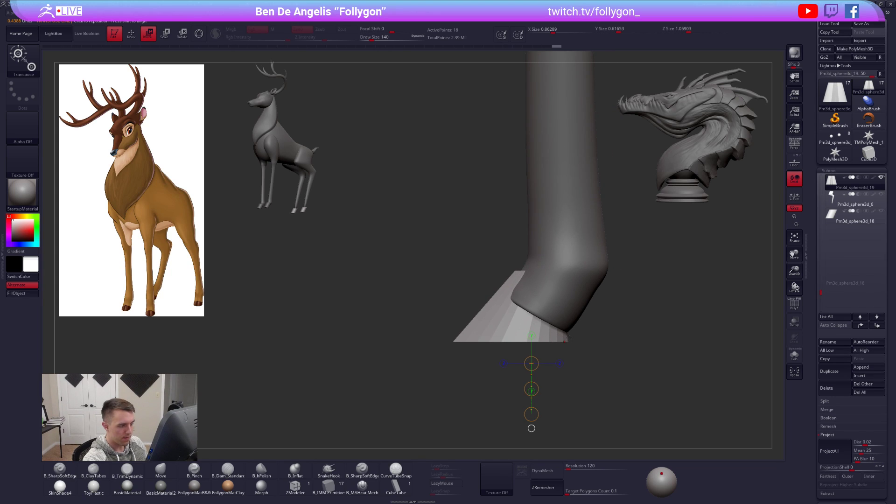
# - Scale the hoof down further and center it inside the leg opening
pyautogui.press('e')
pyautogui.moveTo(565, 342); pyautogui.dragTo(603, 341)
pyautogui.moveTo(538, 343); pyautogui.dragTo(554, 335, button='right')
pyautogui.press('w')
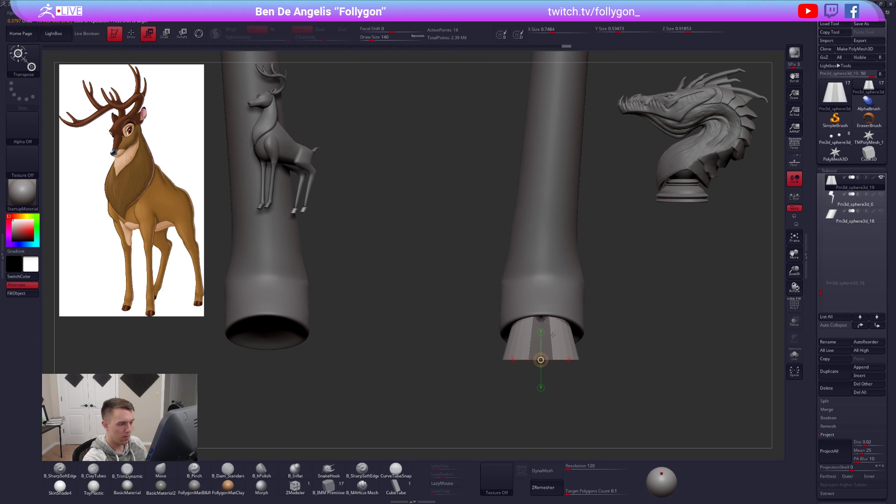
pyautogui.click(546, 337)
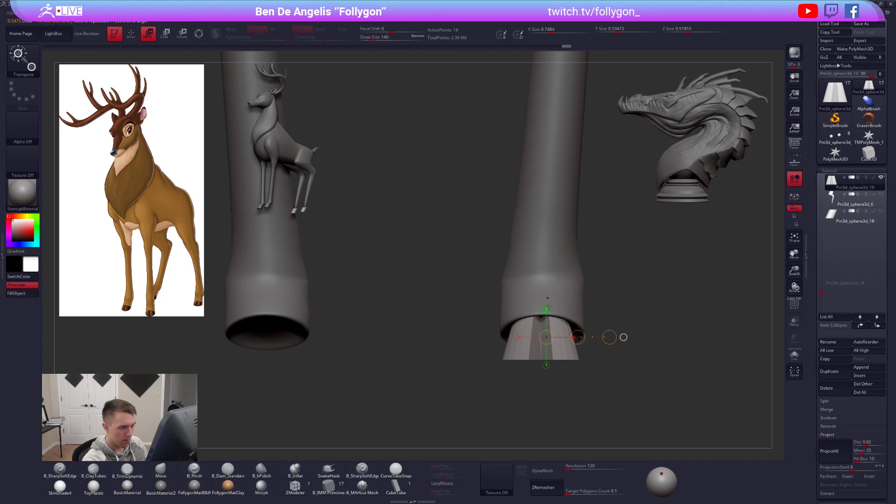
pyautogui.press('q')
# - At a low subdivision level of the front legs, reshape the hollow foot rims around the hoof with the Move brush
pyautogui.keyDown('alt'); pyautogui.click(567, 316); pyautogui.keyUp('alt')
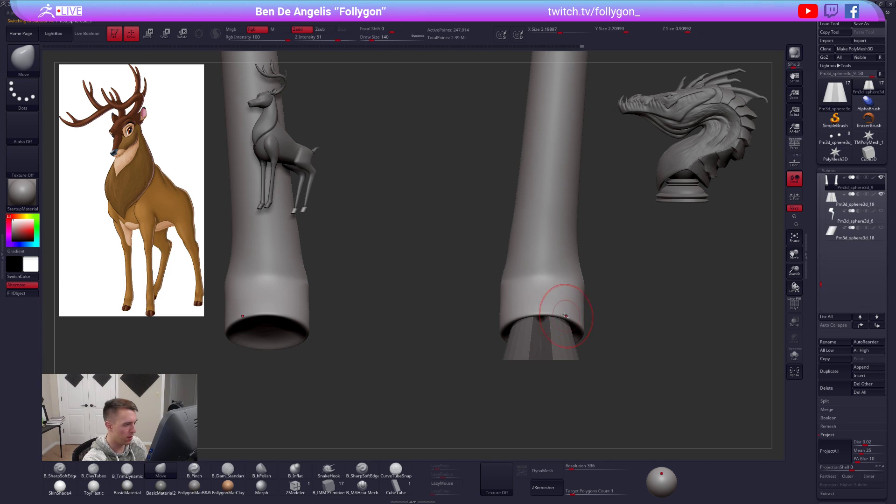
pyautogui.press('space')
pyautogui.press('shift')
pyautogui.hotkey('shift', 'd')
pyautogui.hotkey('shift', 'd')
pyautogui.hotkey('shift', 'd')
pyautogui.moveTo(570, 333)
pyautogui.mouseDown(button='right')
pyautogui.moveTo(567, 309)
pyautogui.moveTo(568, 336)
pyautogui.moveTo(574, 324)
pyautogui.mouseUp(button='right')
pyautogui.press('space')
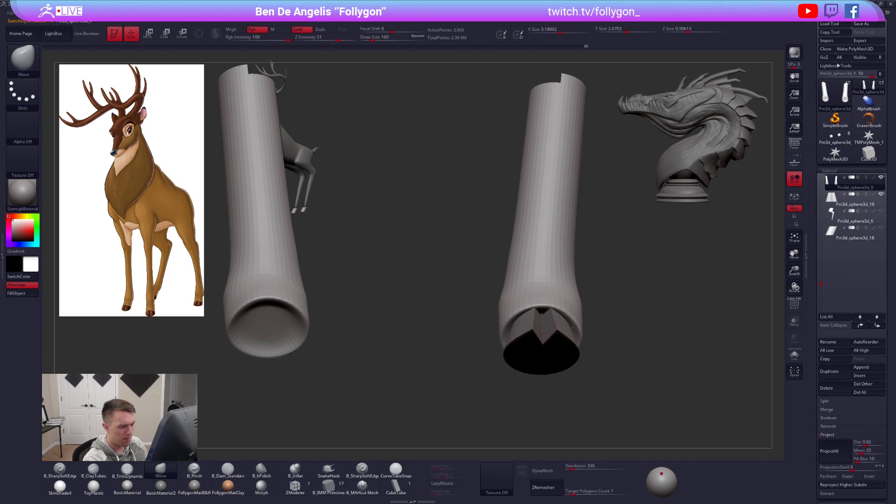
pyautogui.moveTo(500, 326)
pyautogui.mouseDown()
pyautogui.moveTo(542, 311)
pyautogui.moveTo(565, 317)
pyautogui.mouseUp()
pyautogui.moveTo(574, 330); pyautogui.dragTo(592, 331, button='right')
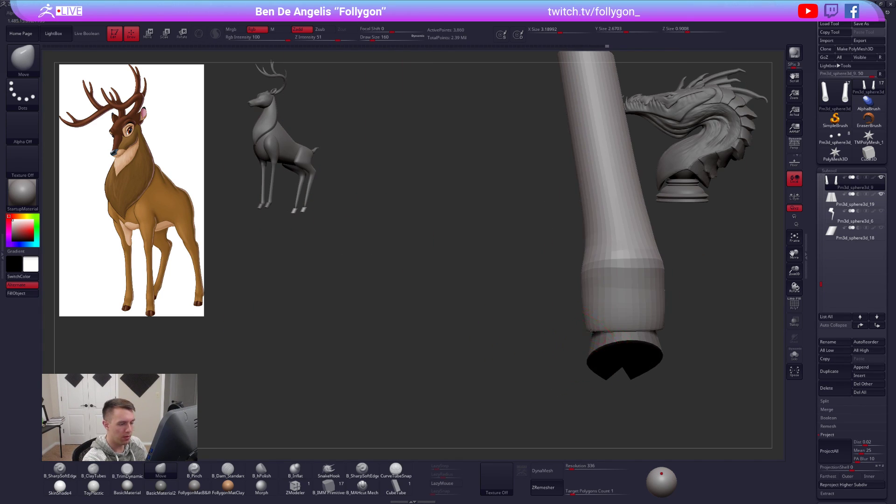
pyautogui.moveTo(655, 324)
pyautogui.mouseDown(button='right')
pyautogui.moveTo(661, 301)
pyautogui.moveTo(564, 309)
pyautogui.moveTo(556, 310)
pyautogui.moveTo(587, 326)
pyautogui.moveTo(535, 329)
pyautogui.mouseUp(button='right')
pyautogui.press('shift')
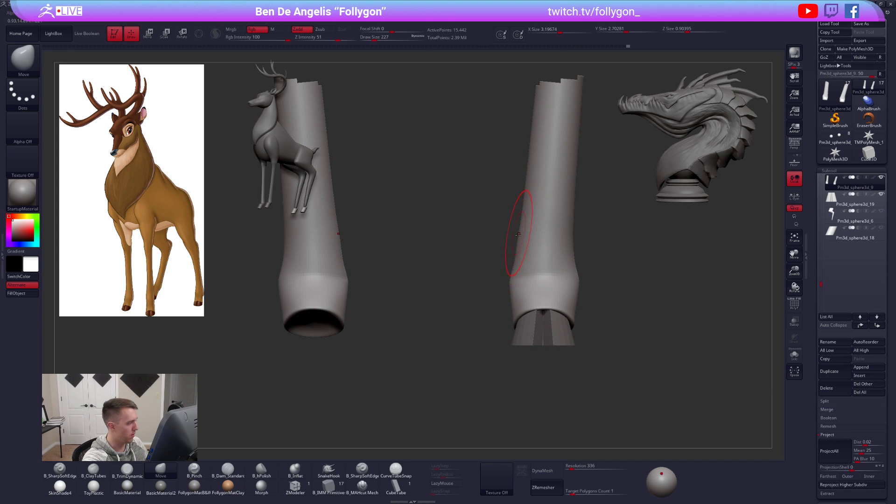
# - Refine the ankle area of the isolated lower legs, smooth it and raise the subdivision level
pyautogui.moveTo(525, 202)
pyautogui.keyDown('ctrl'); pyautogui.mouseDown()
pyautogui.moveTo(506, 308)
pyautogui.moveTo(529, 380)
pyautogui.mouseUp(); pyautogui.keyUp('ctrl')
pyautogui.keyDown('ctrl'); pyautogui.moveTo(609, 342); pyautogui.dragTo(598, 373); pyautogui.keyUp('ctrl')
pyautogui.moveTo(578, 339)
pyautogui.mouseDown(button='right')
pyautogui.moveTo(558, 310)
pyautogui.moveTo(559, 330)
pyautogui.moveTo(575, 336)
pyautogui.mouseUp(button='right')
pyautogui.press('space')
pyautogui.moveTo(557, 343); pyautogui.dragTo(553, 343)
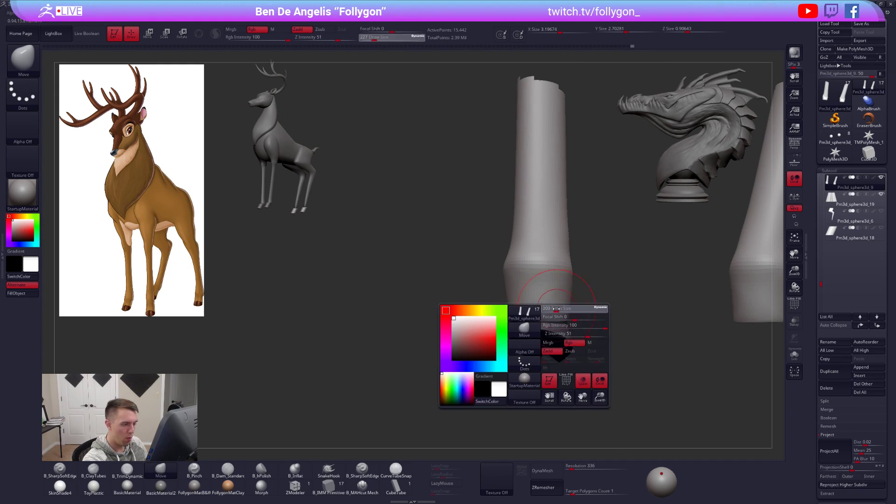
pyautogui.moveTo(561, 306)
pyautogui.keyDown('shift'); pyautogui.mouseDown()
pyautogui.moveTo(547, 309)
pyautogui.moveTo(555, 310)
pyautogui.mouseUp(); pyautogui.keyUp('shift')
pyautogui.press('d')
# - Unhide the full front legs and adjust their lower silhouette with a larger Move brush
pyautogui.moveTo(562, 324)
pyautogui.mouseDown(button='right')
pyautogui.moveTo(537, 327)
pyautogui.moveTo(516, 298)
pyautogui.mouseUp(button='right')
pyautogui.keyDown('ctrl'); pyautogui.keyDown('shift'); pyautogui.click(512, 343); pyautogui.keyUp('shift'); pyautogui.keyUp('ctrl')
pyautogui.press('space')
pyautogui.moveTo(537, 308); pyautogui.dragTo(548, 308)
pyautogui.moveTo(543, 325)
pyautogui.keyDown('alt'); pyautogui.mouseDown(button='right')
pyautogui.moveTo(556, 368)
pyautogui.moveTo(569, 369)
pyautogui.mouseUp(button='right'); pyautogui.keyUp('alt')
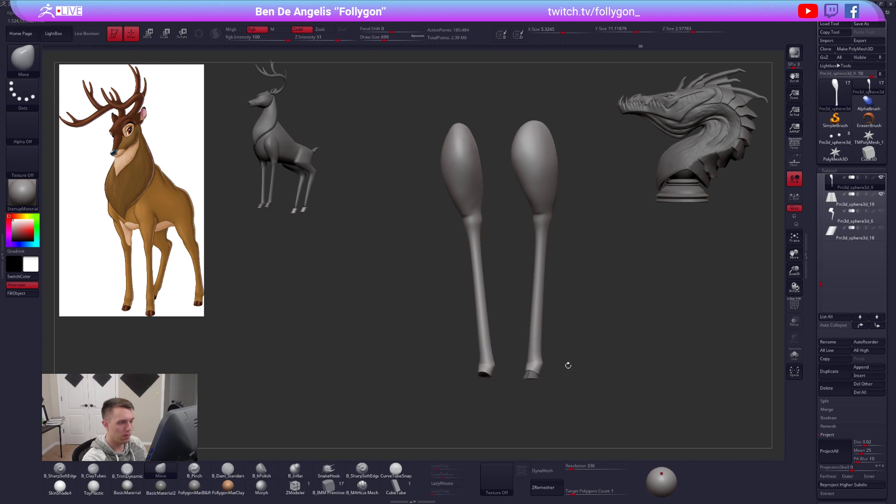
# - Show the remaining subtools again and select the front hoof for editing in side view
pyautogui.keyDown('shift'); pyautogui.click(836, 206); pyautogui.keyUp('shift')
pyautogui.click(836, 206)
pyautogui.moveTo(628, 287); pyautogui.dragTo(532, 341, button='right')
pyautogui.keyDown('alt'); pyautogui.moveTo(532, 341); pyautogui.dragTo(566, 299, button='right'); pyautogui.keyUp('alt')
pyautogui.keyDown('ctrl'); pyautogui.moveTo(566, 300); pyautogui.dragTo(567, 357, button='right'); pyautogui.keyUp('ctrl')
pyautogui.press('space')
pyautogui.moveTo(590, 338); pyautogui.dragTo(583, 338)
pyautogui.keyDown('ctrl'); pyautogui.moveTo(583, 338); pyautogui.dragTo(584, 360, button='right'); pyautogui.keyUp('ctrl')
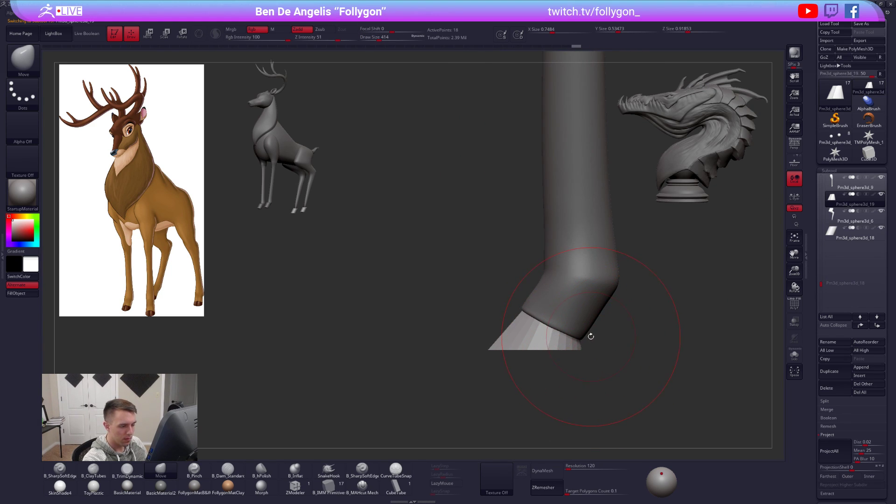
# - Mask the upper part of the hoof and shorten its base front to back with a Transpose line
pyautogui.moveTo(480, 348)
pyautogui.keyDown('ctrl'); pyautogui.mouseDown()
pyautogui.moveTo(530, 392)
pyautogui.moveTo(617, 347)
pyautogui.moveTo(606, 346)
pyautogui.mouseUp(); pyautogui.keyUp('ctrl')
pyautogui.keyDown('ctrl'); pyautogui.click(611, 362); pyautogui.keyUp('ctrl')
pyautogui.press('w')
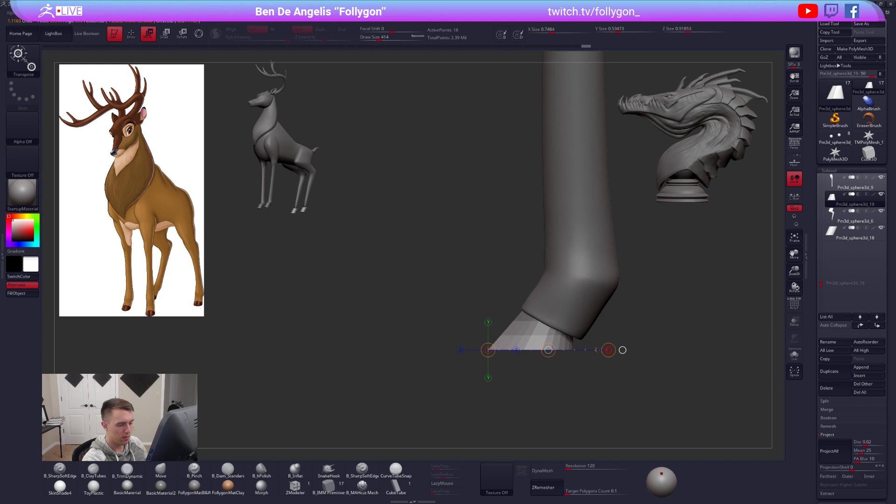
pyautogui.moveTo(595, 349); pyautogui.dragTo(595, 350)
pyautogui.press('q')
pyautogui.hotkey('alt', 's')
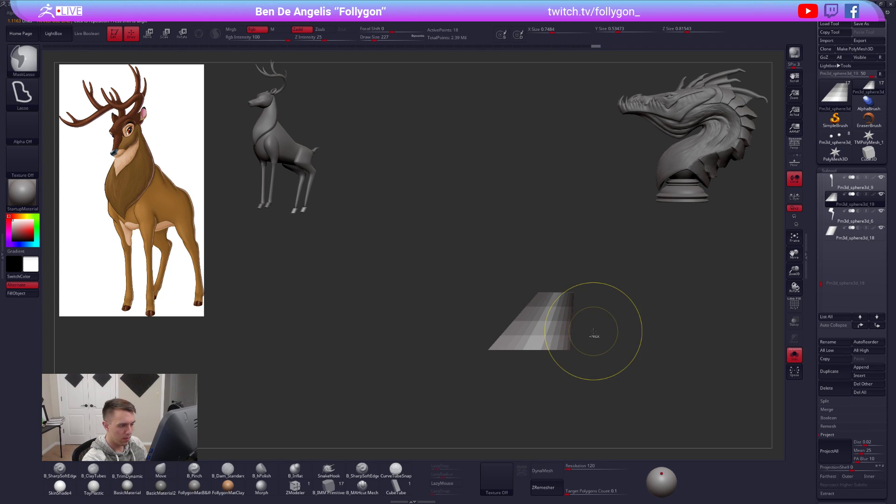
# - Clear the hoof's mask, show the leg again and adjust the hoof's front-to-back length with Transpose lines along its top and base
pyautogui.keyDown('ctrl'); pyautogui.click(592, 330); pyautogui.keyUp('ctrl')
pyautogui.press('w')
pyautogui.keyDown('shift'); pyautogui.moveTo(538, 292); pyautogui.dragTo(644, 293); pyautogui.keyUp('shift')
pyautogui.hotkey('alt', 's')
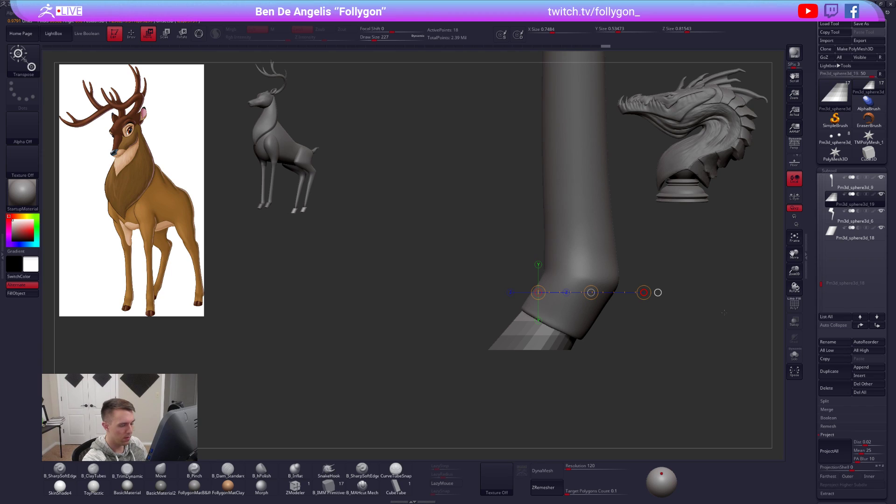
pyautogui.keyDown('shift'); pyautogui.moveTo(488, 350); pyautogui.dragTo(605, 350); pyautogui.keyUp('shift')
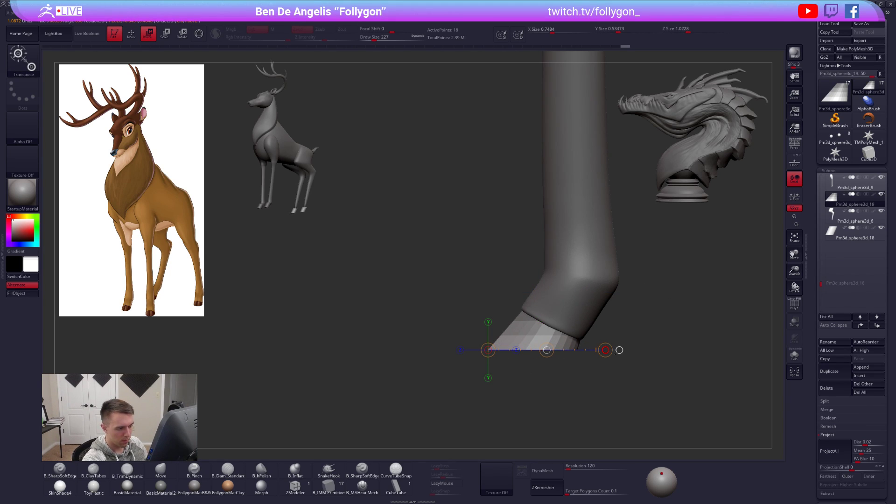
pyautogui.moveTo(601, 312); pyautogui.dragTo(576, 330)
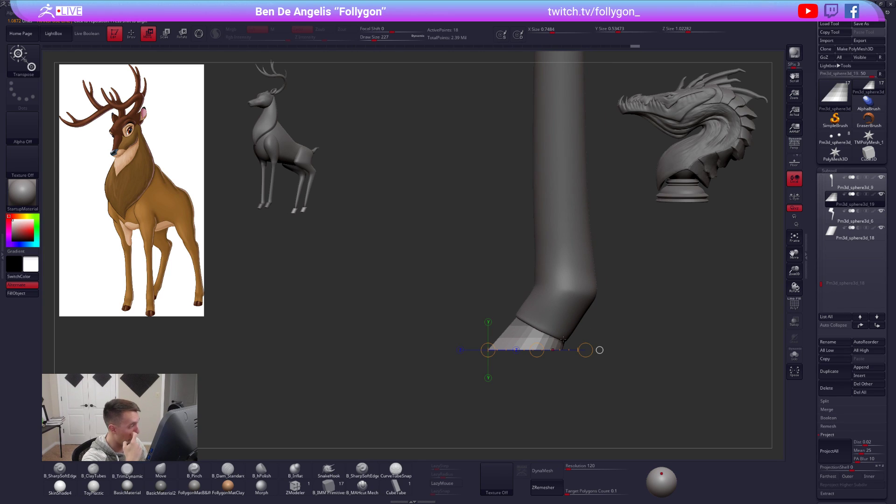
# - Return to Draw mode, clear the old stag and dragon snapshots from the canvas, and load the dragon bust framed in view
pyautogui.press('q')
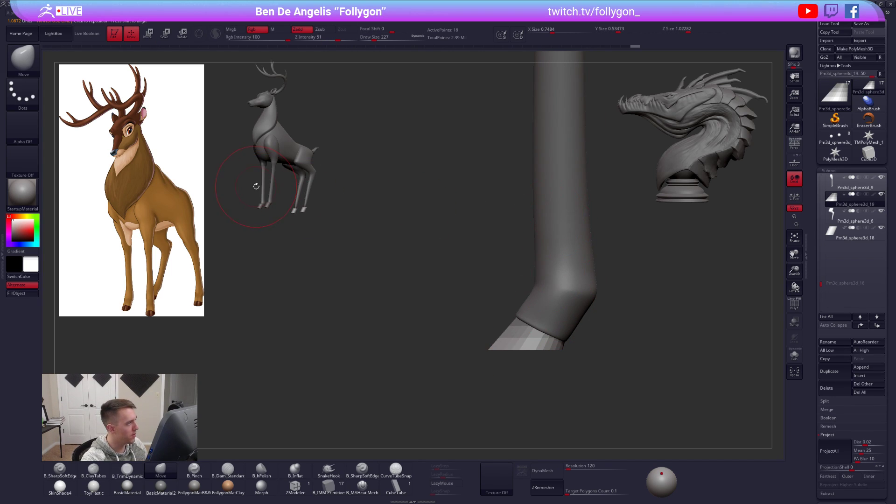
pyautogui.hotkey('ctrl', 'shift')
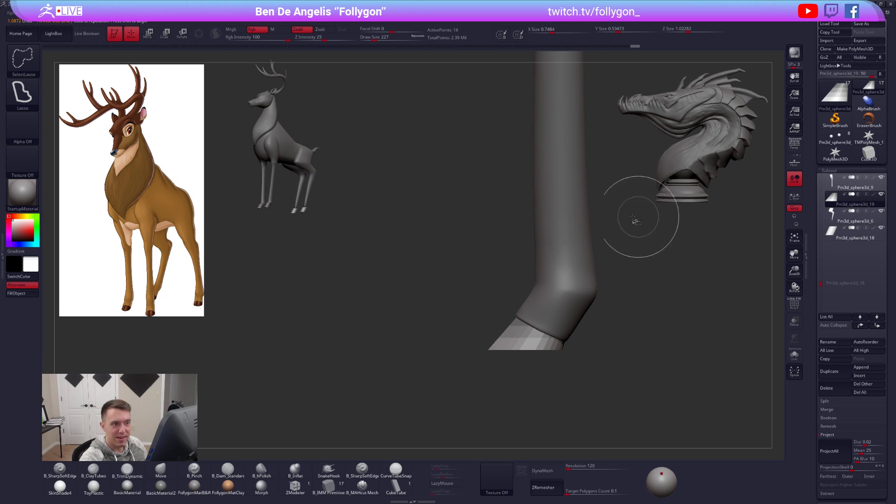
pyautogui.keyDown('ctrl'); pyautogui.keyDown('shift'); pyautogui.click(704, 230); pyautogui.keyUp('shift'); pyautogui.keyUp('ctrl')
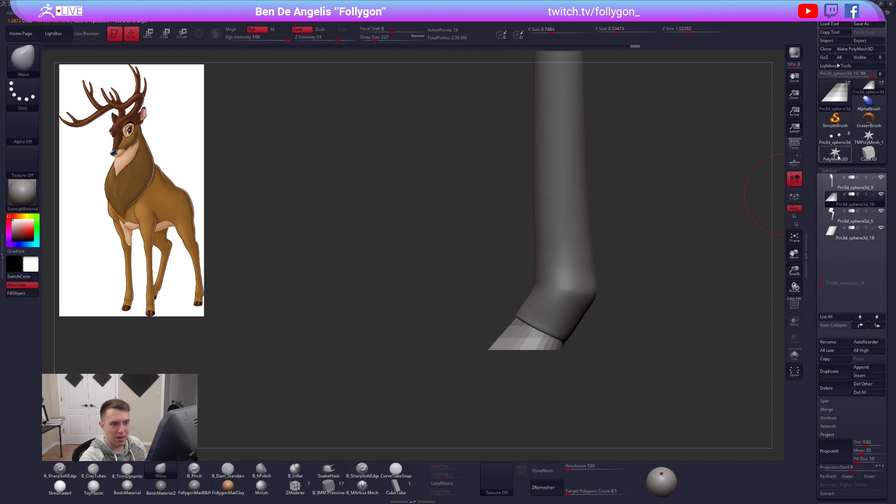
pyautogui.click(838, 139)
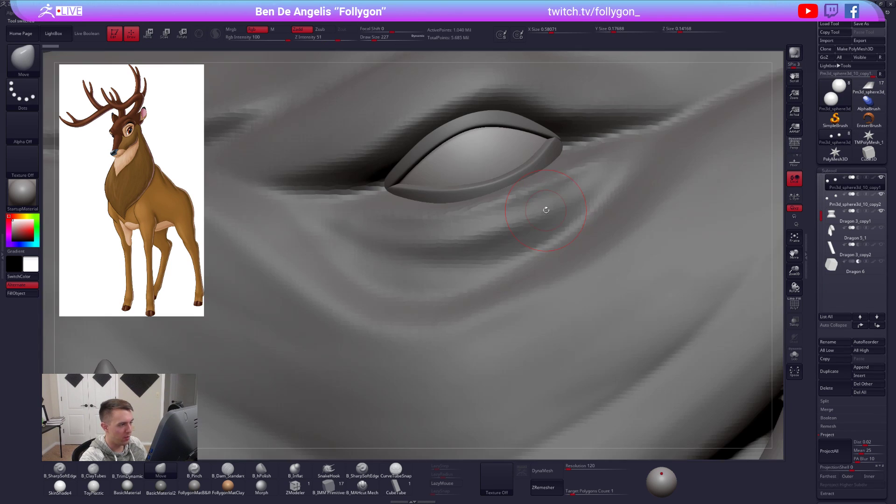
pyautogui.press('f')
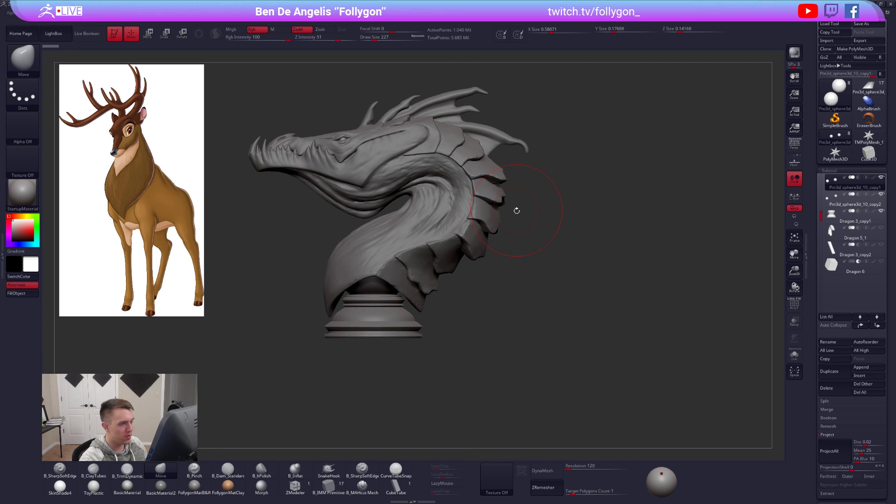
# - Turn on perspective, place the dragon bust in the canvas's upper corner facing the reference, and store it as a snapshot
pyautogui.click(793, 153)
pyautogui.press('space')
pyautogui.click(579, 199)
pyautogui.keyDown('alt'); pyautogui.moveTo(518, 244); pyautogui.dragTo(572, 307, button='right'); pyautogui.keyUp('alt')
pyautogui.keyDown('alt'); pyautogui.moveTo(553, 275); pyautogui.dragTo(583, 260, button='right'); pyautogui.keyUp('alt')
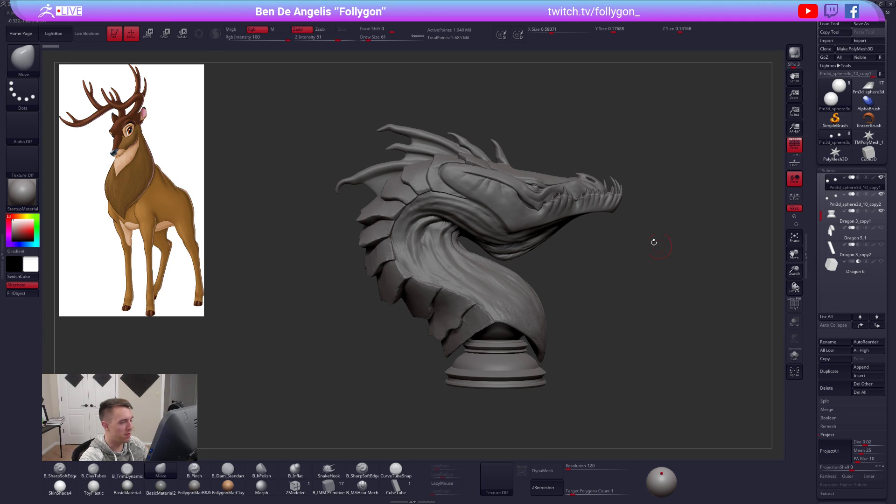
pyautogui.moveTo(530, 324)
pyautogui.mouseDown(button='right')
pyautogui.moveTo(494, 310)
pyautogui.moveTo(520, 315)
pyautogui.moveTo(527, 279)
pyautogui.moveTo(565, 275)
pyautogui.moveTo(496, 285)
pyautogui.moveTo(509, 243)
pyautogui.moveTo(695, 196)
pyautogui.moveTo(678, 186)
pyautogui.moveTo(687, 203)
pyautogui.mouseUp(button='right')
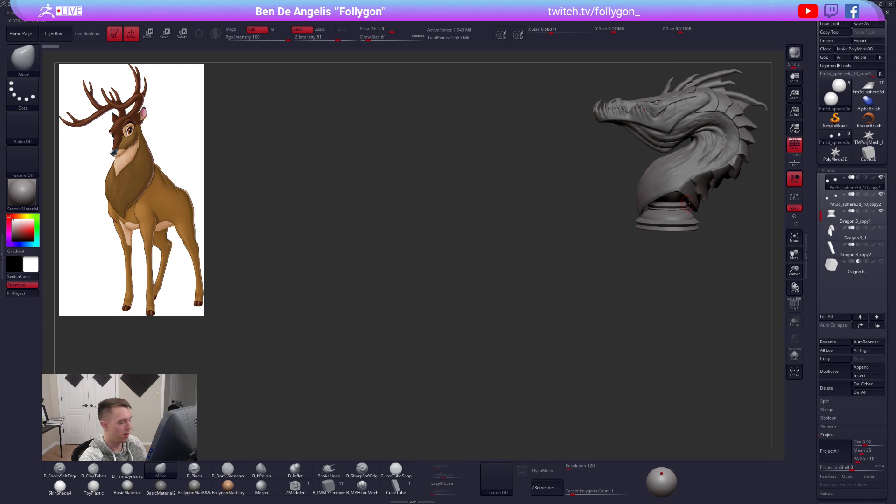
pyautogui.hotkey('shift', 's')
pyautogui.keyDown('alt'); pyautogui.moveTo(656, 169); pyautogui.dragTo(430, 269, button='right'); pyautogui.keyUp('alt')
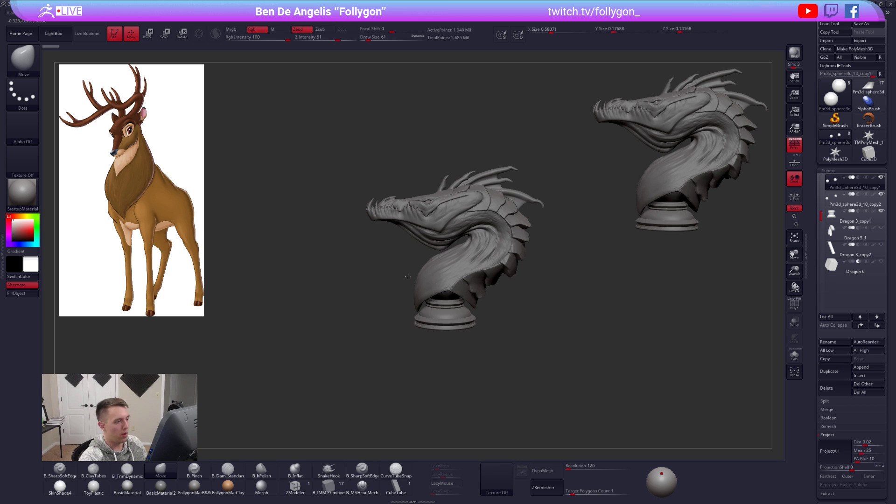
# - Switch back to the stag and mirror and weld the front hoof onto the opposite leg
pyautogui.click(869, 87)
pyautogui.moveTo(546, 179); pyautogui.dragTo(546, 180, button='right')
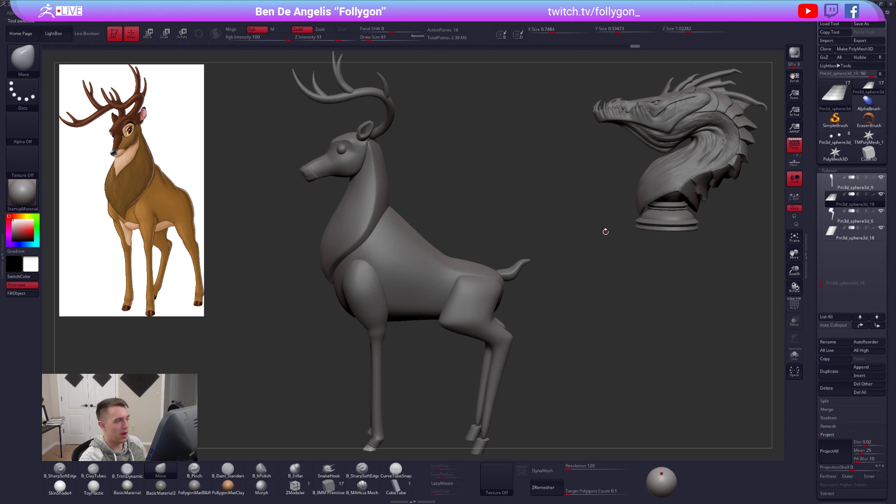
pyautogui.keyDown('alt'); pyautogui.moveTo(605, 231); pyautogui.dragTo(592, 208, button='right'); pyautogui.keyUp('alt')
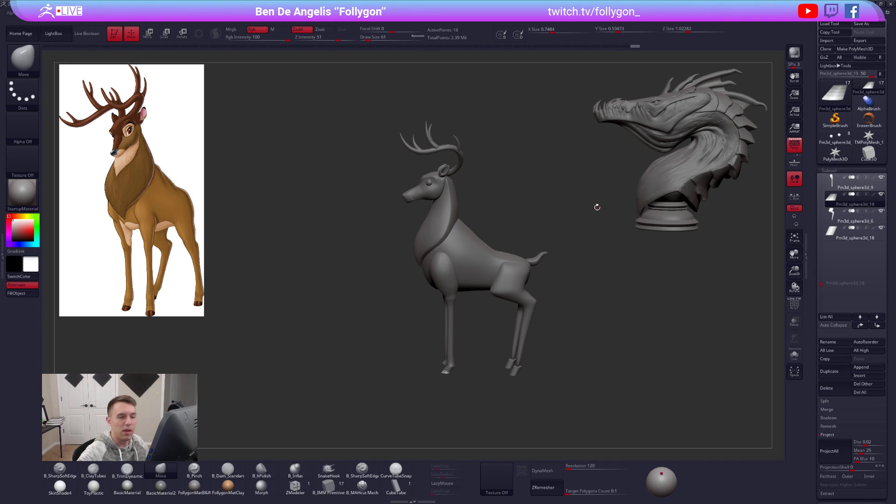
pyautogui.moveTo(458, 338); pyautogui.dragTo(545, 346, button='right')
pyautogui.hotkey('ctrl', 'shift', 's')
pyautogui.hotkey('ctrl', 'shift', 's')
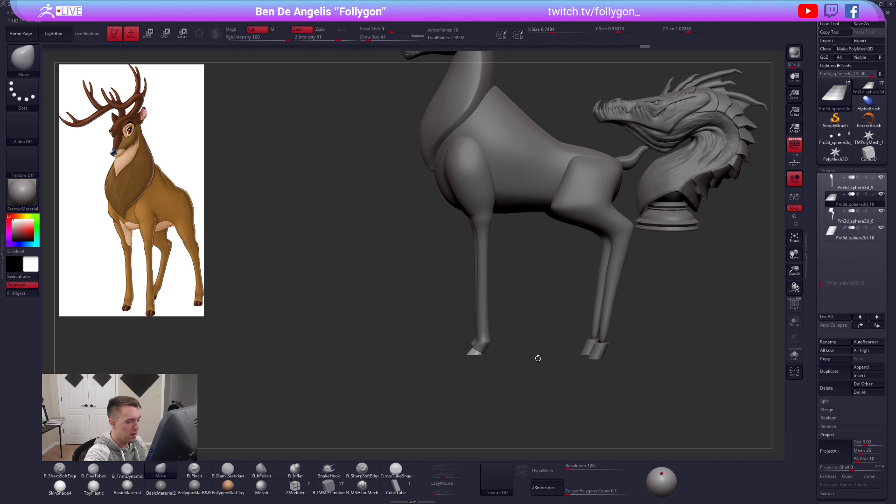
pyautogui.hotkey('ctrl', 'shift', 'f')
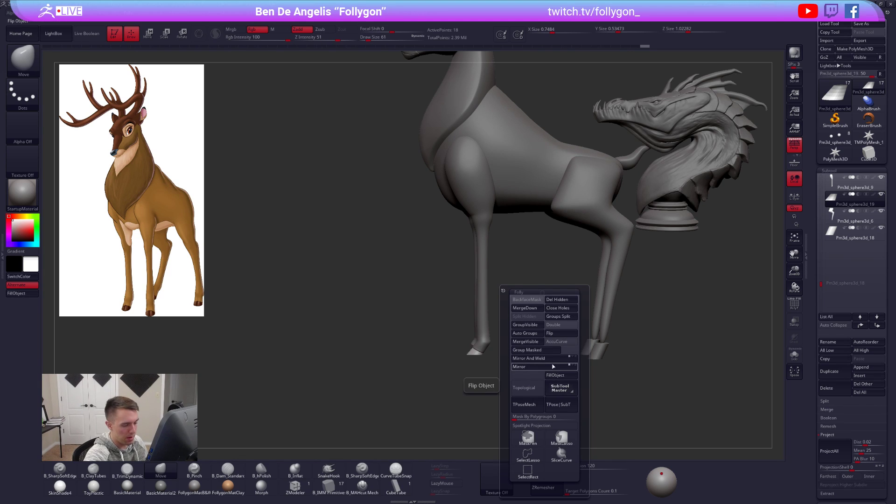
pyautogui.click(551, 358)
pyautogui.moveTo(448, 311); pyautogui.dragTo(476, 315, button='right')
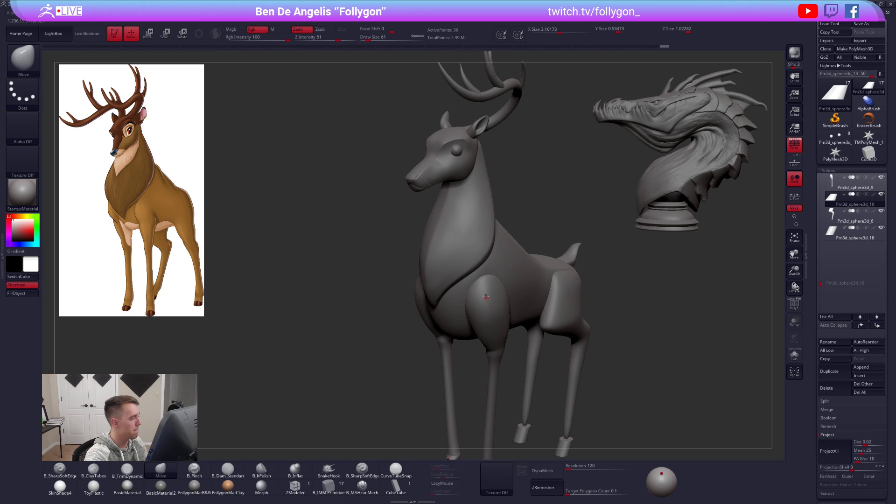
# - Isolate the stag's neck and chest piece and pinch a sharp ridge down its front centerline with B_Pinch
pyautogui.press('space')
pyautogui.keyDown('alt'); pyautogui.click(488, 257); pyautogui.keyUp('alt')
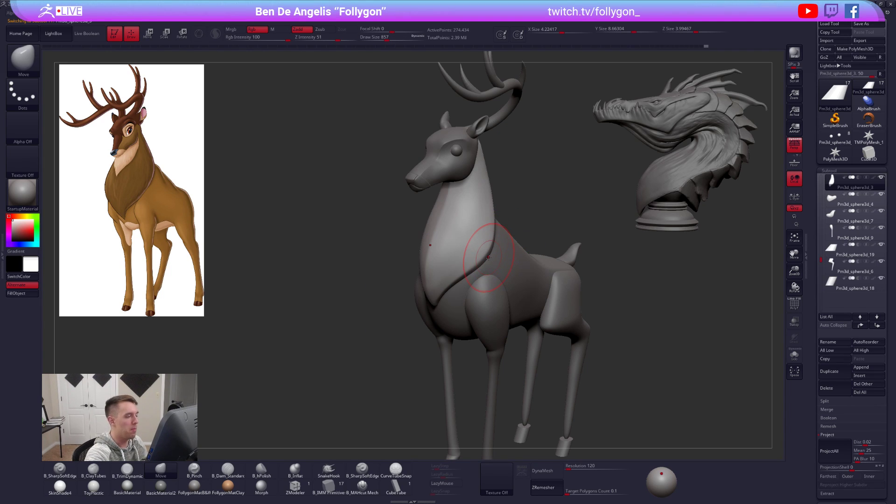
pyautogui.click(545, 346)
pyautogui.moveTo(474, 254)
pyautogui.keyDown('alt'); pyautogui.mouseDown(button='right')
pyautogui.moveTo(488, 264)
pyautogui.moveTo(499, 257)
pyautogui.mouseUp(button='right'); pyautogui.keyUp('alt')
pyautogui.press('space')
pyautogui.moveTo(500, 258); pyautogui.dragTo(499, 257)
pyautogui.press('4')
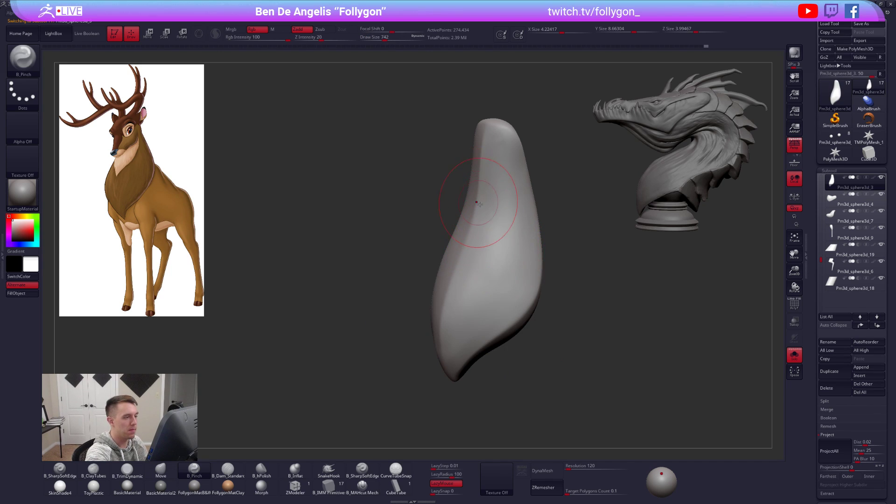
pyautogui.moveTo(472, 200); pyautogui.dragTo(497, 191, button='right')
pyautogui.press('space')
pyautogui.moveTo(496, 191); pyautogui.dragTo(491, 191)
pyautogui.keyDown('alt'); pyautogui.moveTo(484, 192); pyautogui.dragTo(481, 177, button='right'); pyautogui.keyUp('alt')
pyautogui.press('space')
pyautogui.moveTo(472, 130); pyautogui.dragTo(476, 291)
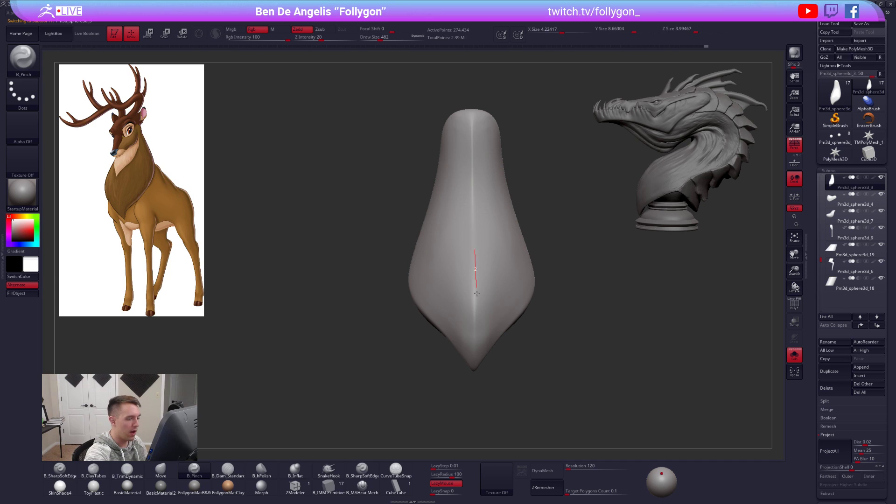
# - Flatten the lower chest beside the ridge with B_TrimDynamic, smooth the surface and show the whole stag again
pyautogui.moveTo(468, 390); pyautogui.dragTo(482, 338, button='right')
pyautogui.press('space')
pyautogui.moveTo(486, 332); pyautogui.dragTo(485, 331)
pyautogui.press('3')
pyautogui.moveTo(502, 293); pyautogui.dragTo(491, 304)
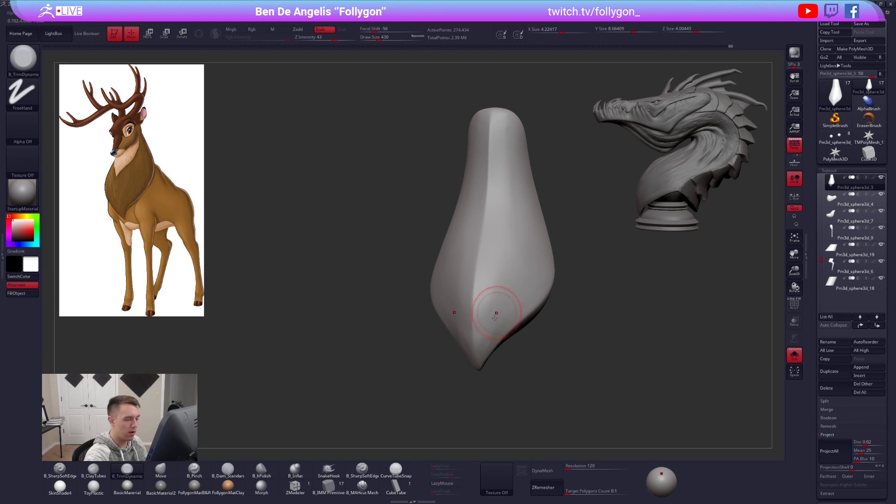
pyautogui.keyDown('shift'); pyautogui.moveTo(496, 304); pyautogui.dragTo(490, 314, button='right'); pyautogui.keyUp('shift')
pyautogui.hotkey('shift', 'f')
pyautogui.hotkey('shift', 'f')
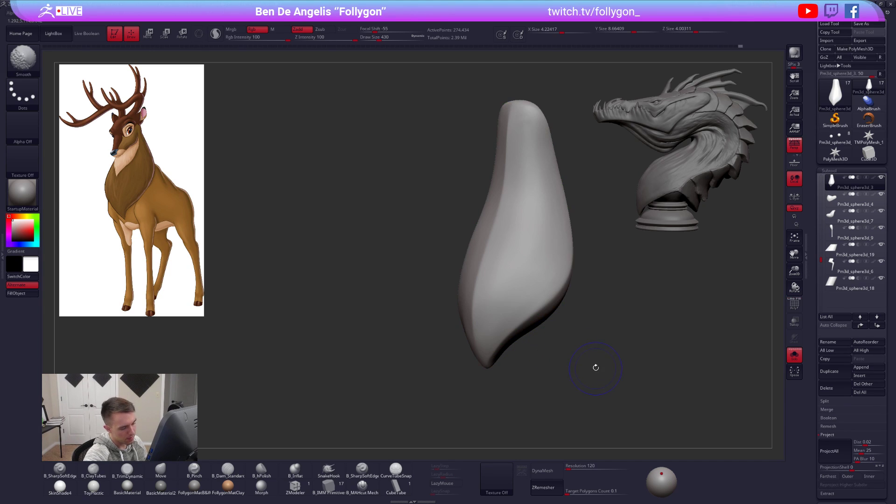
pyautogui.hotkey('shift', 's')
pyautogui.keyDown('alt'); pyautogui.moveTo(606, 320); pyautogui.dragTo(603, 409, button='right'); pyautogui.keyUp('alt')
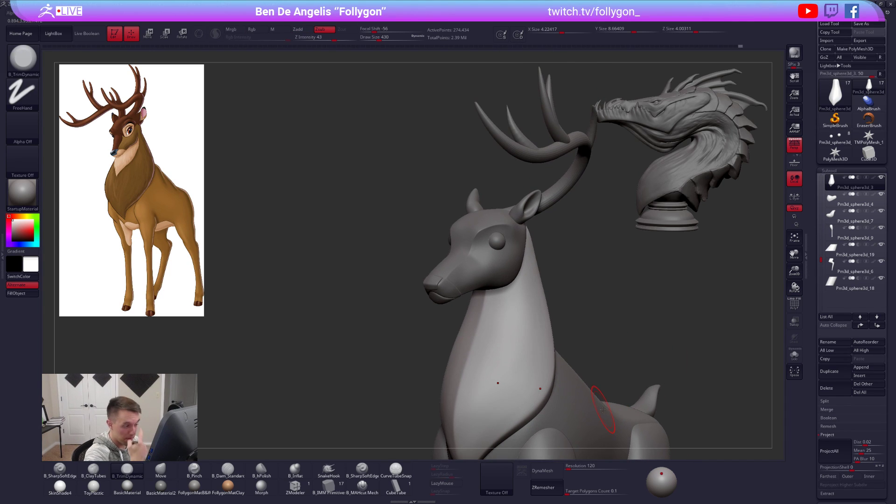
# - Select the stag's muzzle piece and switch to a smaller Move brush for working on the snout
pyautogui.keyDown('alt'); pyautogui.click(448, 279); pyautogui.keyUp('alt')
pyautogui.moveTo(452, 279)
pyautogui.keyDown('alt'); pyautogui.mouseDown(button='right')
pyautogui.moveTo(473, 288)
pyautogui.moveTo(472, 322)
pyautogui.mouseUp(button='right'); pyautogui.keyUp('alt')
pyautogui.press('space')
pyautogui.moveTo(460, 305); pyautogui.dragTo(446, 305)
pyautogui.moveTo(462, 285)
pyautogui.mouseDown(button='right')
pyautogui.moveTo(500, 281)
pyautogui.moveTo(455, 284)
pyautogui.mouseUp(button='right')
pyautogui.press('space')
pyautogui.moveTo(487, 285); pyautogui.dragTo(490, 283)
pyautogui.press('b')
pyautogui.press('m')
pyautogui.press('v')
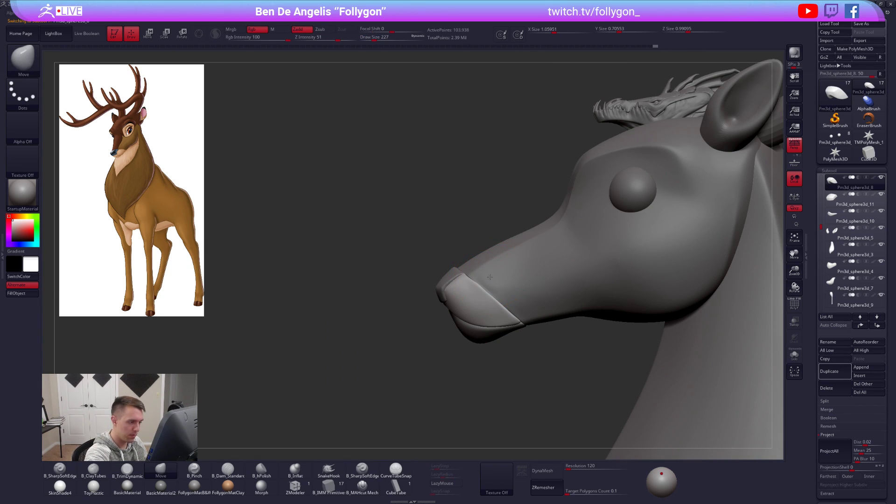
# - Hide the eyeballs and make the nose piece at the tip of the muzzle the active subtool
pyautogui.moveTo(484, 302); pyautogui.dragTo(563, 302, button='right')
pyautogui.keyDown('alt'); pyautogui.click(463, 290); pyautogui.keyUp('alt')
pyautogui.press('space')
pyautogui.moveTo(511, 288); pyautogui.dragTo(508, 289)
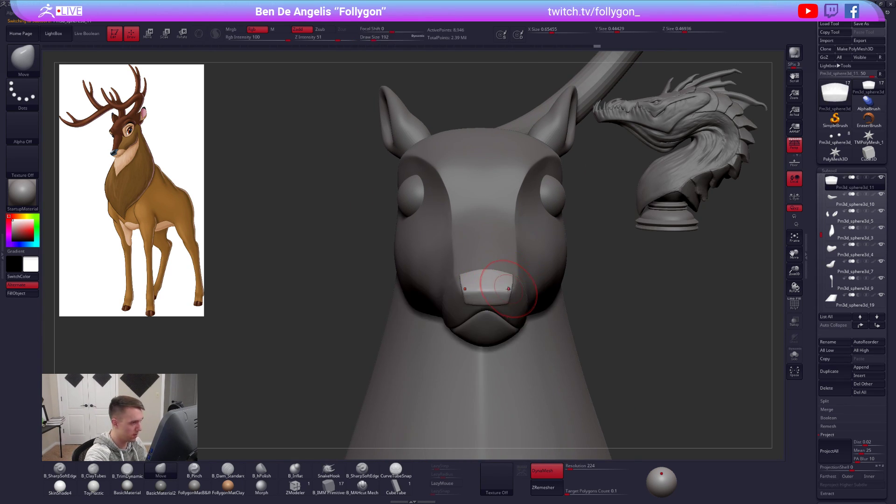
pyautogui.keyDown('alt'); pyautogui.click(557, 199); pyautogui.keyUp('alt')
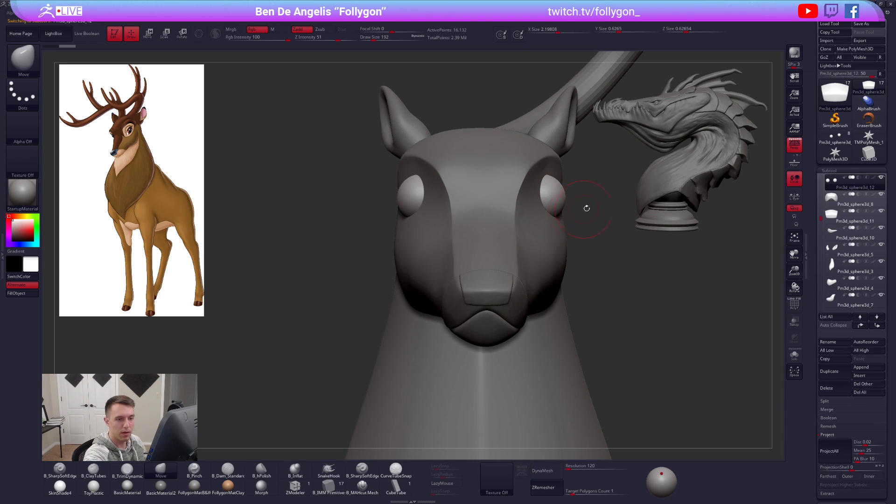
pyautogui.keyDown('alt'); pyautogui.click(511, 290); pyautogui.keyUp('alt')
pyautogui.moveTo(520, 292); pyautogui.dragTo(497, 283, button='right')
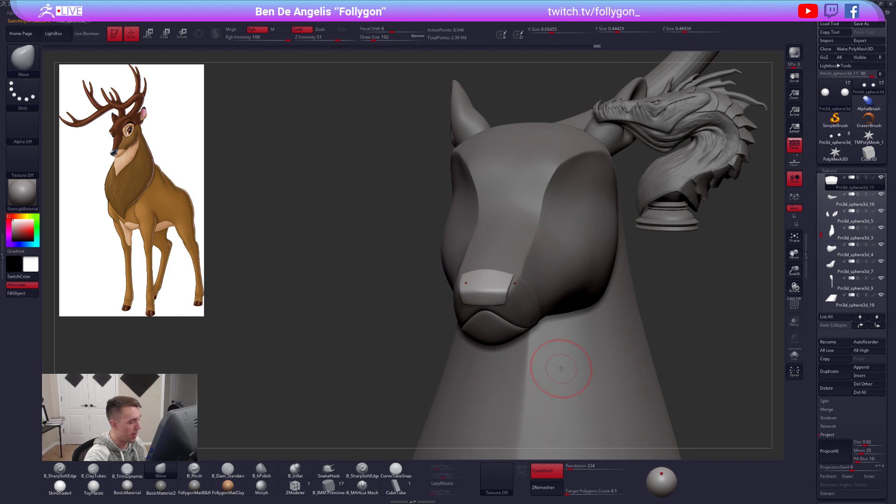
# - Isolate the nose piece, check its wireframe and subdivide it once
pyautogui.press('ctrl')
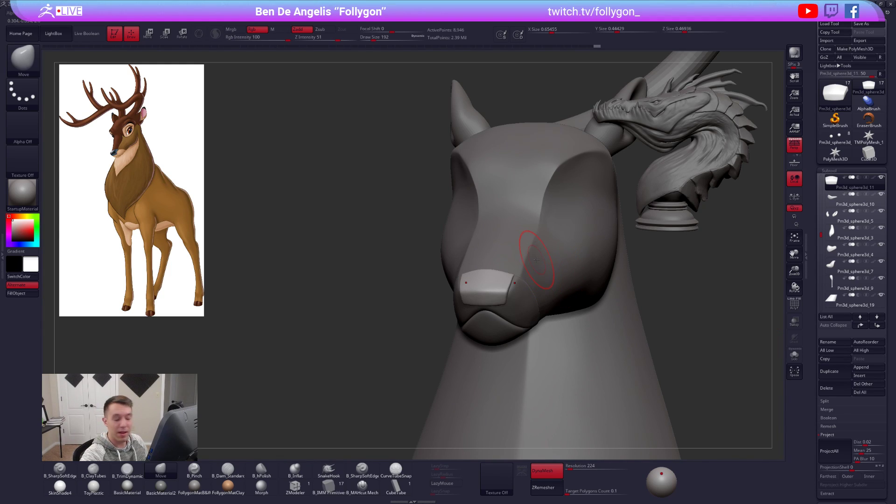
pyautogui.hotkey('shift', 'f')
pyautogui.hotkey('shift', 'f')
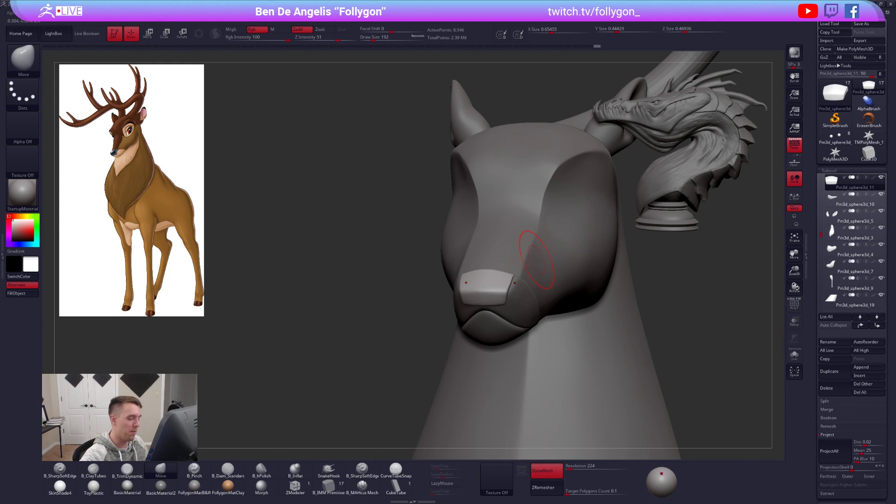
pyautogui.hotkey('alt', 's')
pyautogui.moveTo(498, 300); pyautogui.dragTo(506, 301, button='right')
pyautogui.press('space')
pyautogui.moveTo(533, 303); pyautogui.dragTo(529, 304)
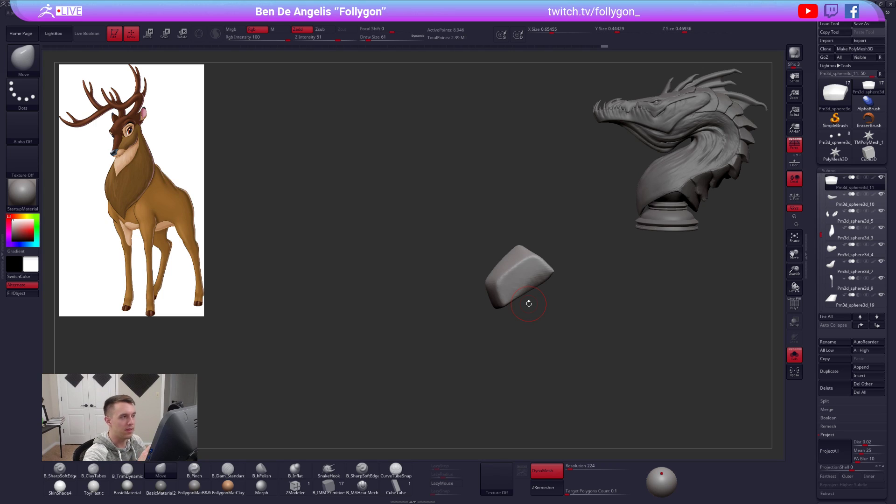
pyautogui.hotkey('shift', 'f')
pyautogui.hotkey('shift', 'f')
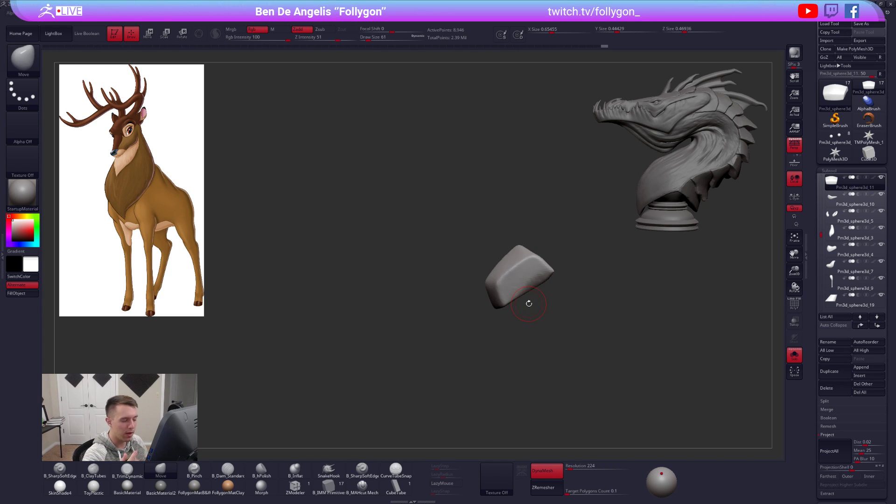
pyautogui.keyDown('ctrl'); pyautogui.moveTo(512, 284); pyautogui.dragTo(545, 325, button='right'); pyautogui.keyUp('ctrl')
pyautogui.press('5')
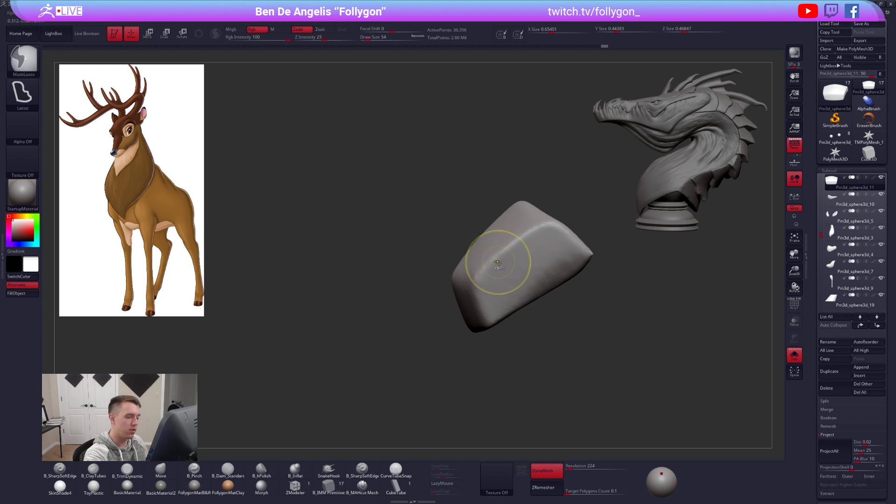
pyautogui.hotkey('ctrl', 'd')
# - Turn off LazyMouse, sharpen the nose's edges with a small B_Pinch brush and bring back the rest of the stag
pyautogui.press('space')
pyautogui.moveTo(515, 259); pyautogui.dragTo(510, 259)
pyautogui.moveTo(512, 262); pyautogui.dragTo(519, 257, button='right')
pyautogui.press('space')
pyautogui.moveTo(510, 254); pyautogui.dragTo(507, 248)
pyautogui.press('space')
pyautogui.press('space')
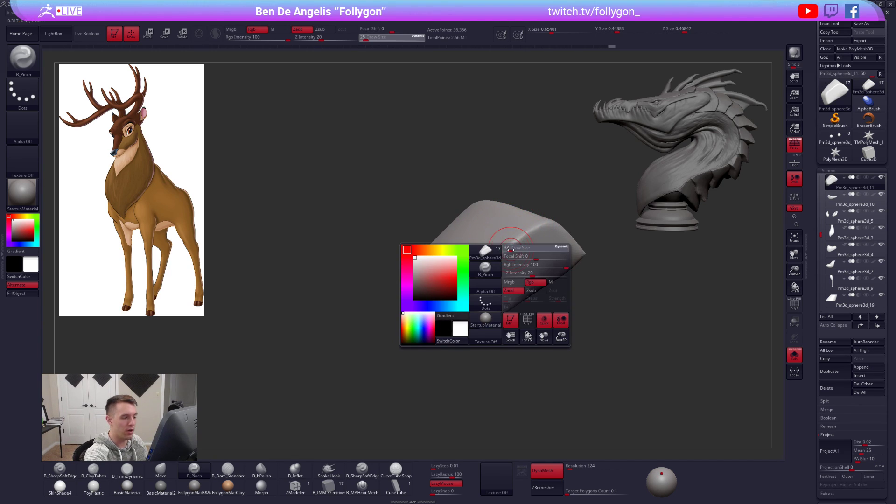
pyautogui.press('l')
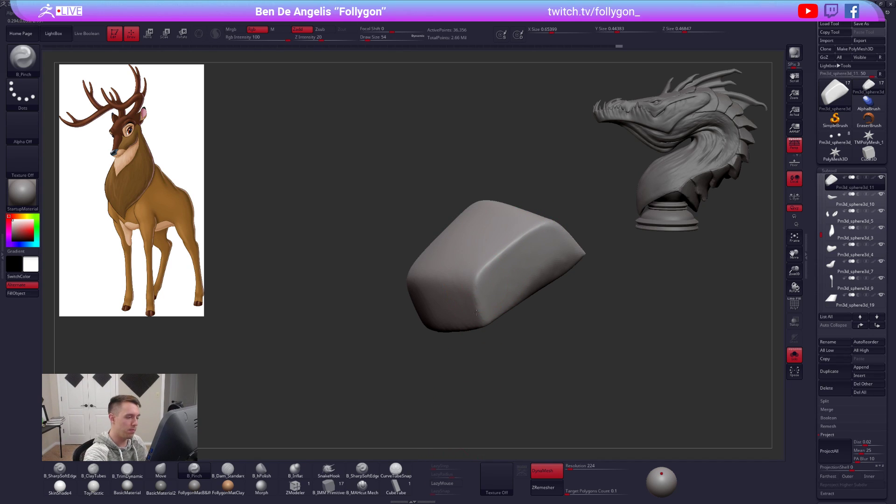
pyautogui.moveTo(478, 322)
pyautogui.mouseDown()
pyautogui.moveTo(589, 294)
pyautogui.moveTo(400, 290)
pyautogui.mouseUp()
pyautogui.moveTo(506, 273); pyautogui.dragTo(525, 345)
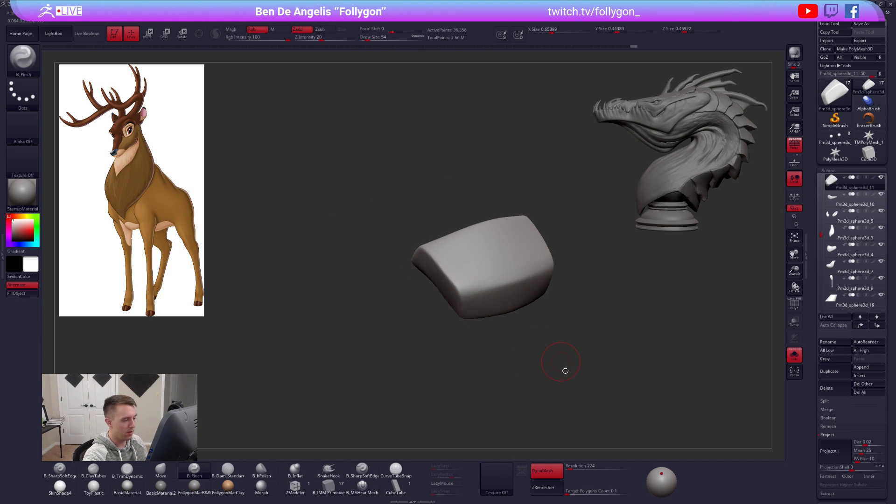
pyautogui.moveTo(565, 367); pyautogui.dragTo(554, 374)
pyautogui.keyDown('alt'); pyautogui.moveTo(570, 337); pyautogui.dragTo(560, 306); pyautogui.keyUp('alt')
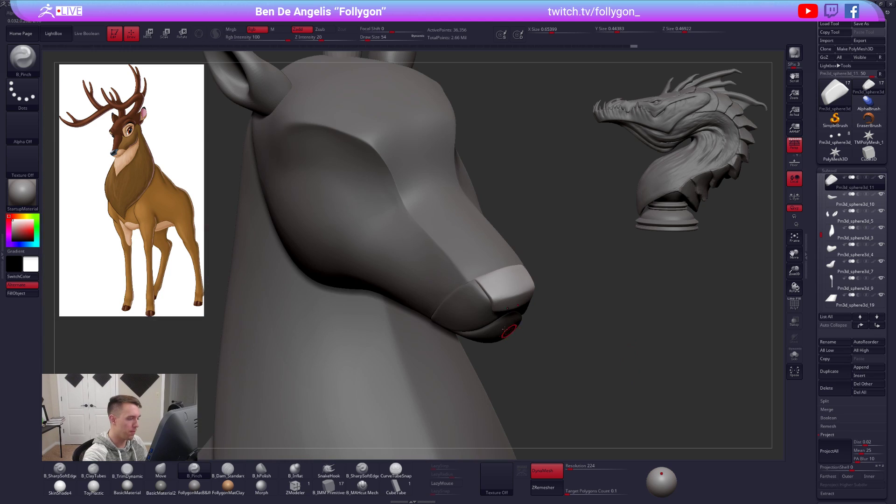
# - Make the muzzle piece beneath the nose the active subtool and set up a smaller Move brush
pyautogui.keyDown('alt'); pyautogui.click(479, 318); pyautogui.keyUp('alt')
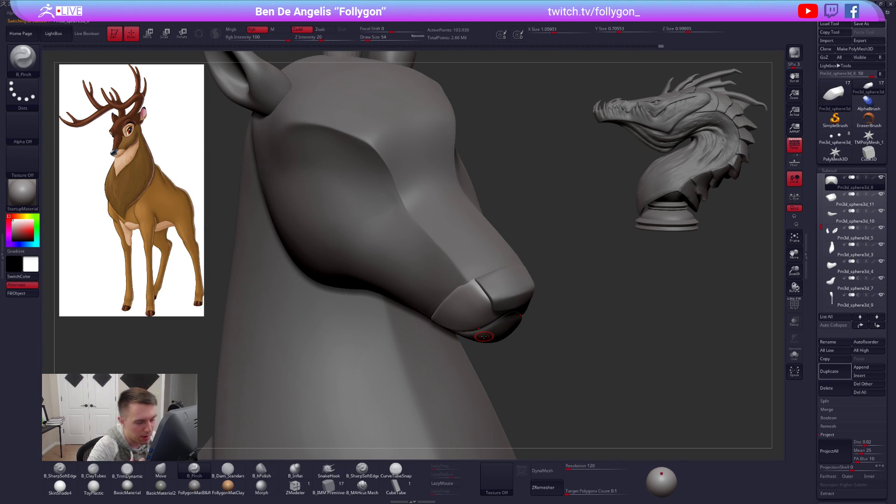
pyautogui.keyDown('alt'); pyautogui.moveTo(553, 319); pyautogui.dragTo(556, 340); pyautogui.keyUp('alt')
pyautogui.press('b')
pyautogui.press('m')
pyautogui.press('v')
pyautogui.press('space')
pyautogui.moveTo(470, 285); pyautogui.dragTo(466, 286)
pyautogui.press('space')
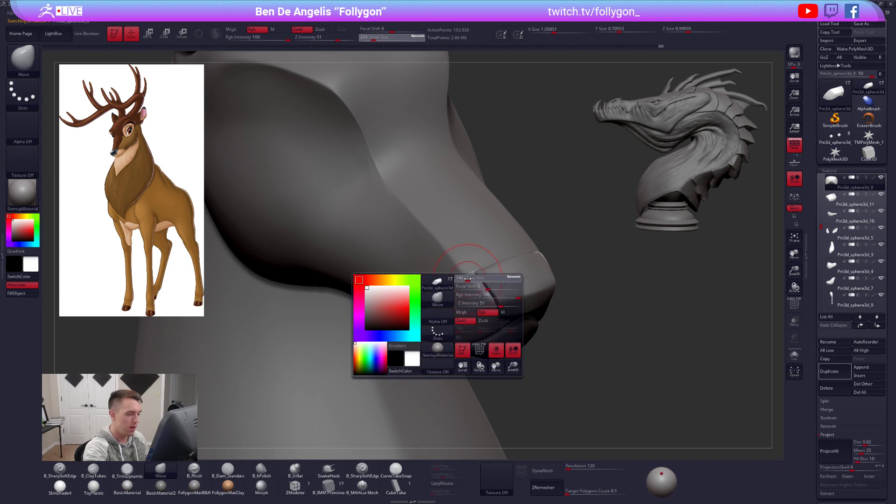
pyautogui.moveTo(517, 301); pyautogui.dragTo(481, 297, button='right')
# - Select the nose piece and widen it with the Move brush, reducing the draw size to 96
pyautogui.keyDown('alt'); pyautogui.click(537, 299); pyautogui.keyUp('alt')
pyautogui.keyDown('alt'); pyautogui.moveTo(548, 321); pyautogui.dragTo(504, 267, button='right'); pyautogui.keyUp('alt')
pyautogui.press('w')
pyautogui.moveTo(507, 260)
pyautogui.keyDown('shift'); pyautogui.mouseDown()
pyautogui.moveTo(564, 260)
pyautogui.moveTo(538, 260)
pyautogui.mouseUp(); pyautogui.keyUp('shift')
pyautogui.press('q')
pyautogui.press('space')
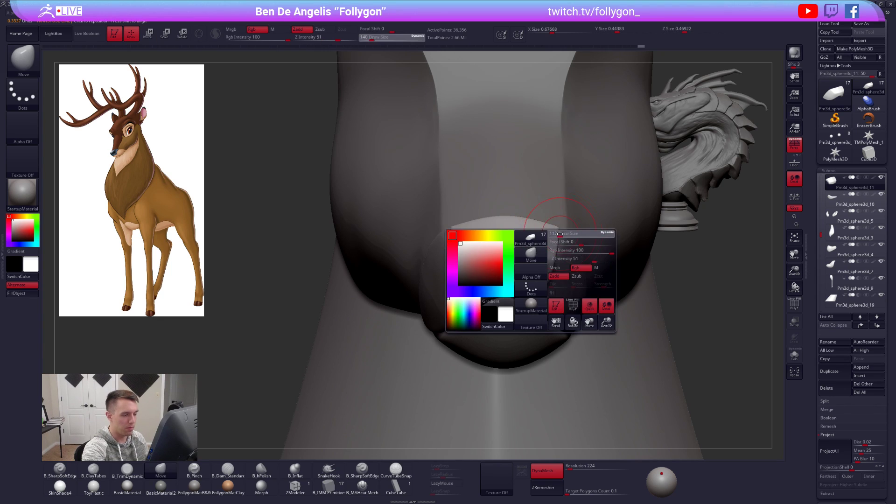
pyautogui.click(562, 234)
pyautogui.moveTo(559, 194); pyautogui.dragTo(555, 231, button='right')
pyautogui.moveTo(562, 225); pyautogui.dragTo(561, 225)
pyautogui.press('space')
pyautogui.click(561, 230)
pyautogui.moveTo(540, 240); pyautogui.dragTo(485, 238, button='right')
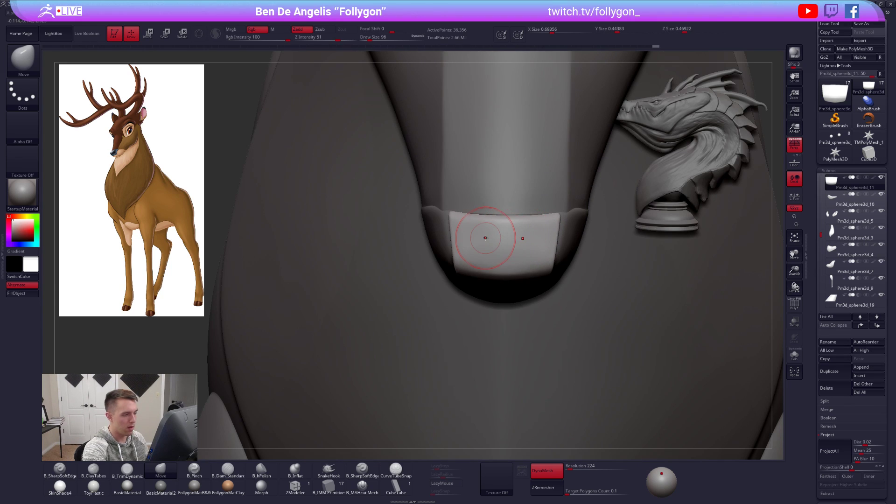
# - Refine the outline of the nose's upper edge with the Move brush at draw size 121
pyautogui.press('space')
pyautogui.click(485, 236)
pyautogui.press('space')
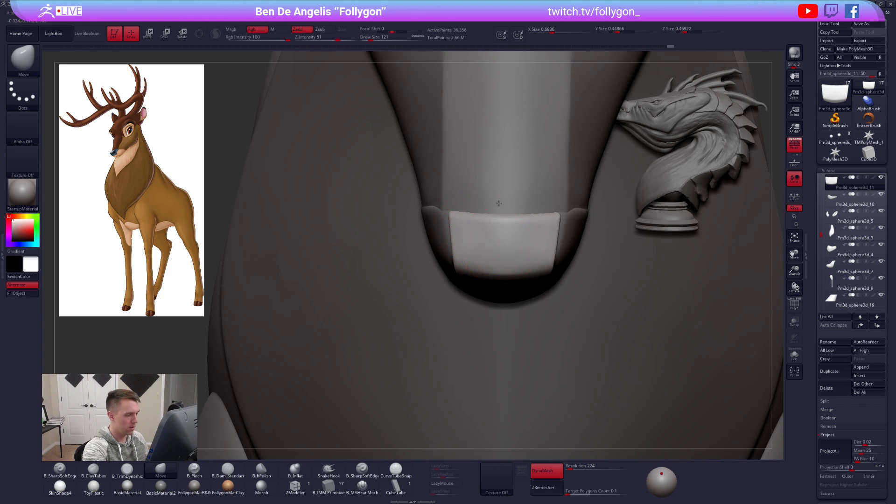
pyautogui.keyDown('shift'); pyautogui.moveTo(481, 219); pyautogui.dragTo(526, 207, button='right'); pyautogui.keyUp('shift')
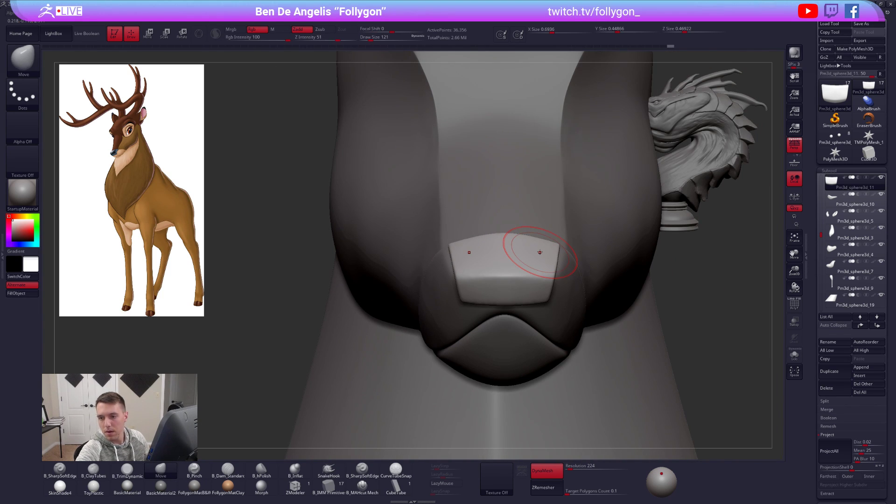
pyautogui.moveTo(519, 252)
pyautogui.mouseDown(button='right')
pyautogui.moveTo(512, 232)
pyautogui.moveTo(509, 258)
pyautogui.mouseUp(button='right')
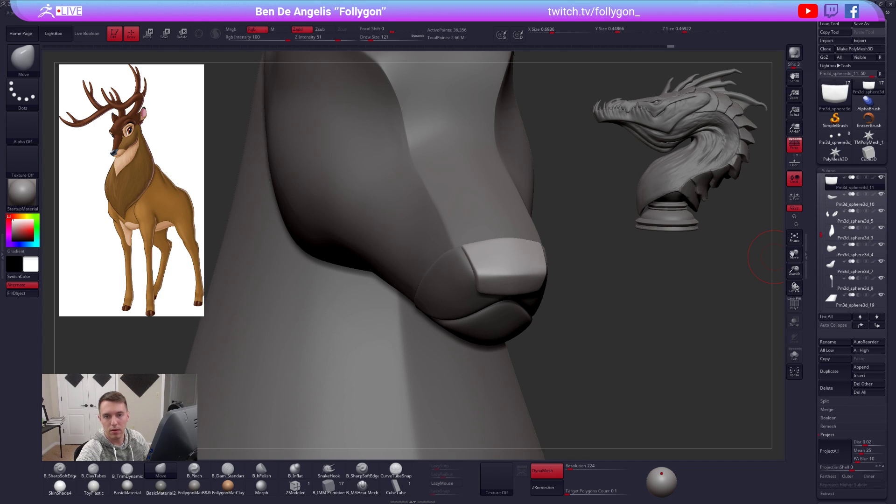
# - Bring up the Bambi2preview reference picture in Photos and compare its nose and head shape with the model
pyautogui.moveTo(895, 86); pyautogui.dragTo(812, 90)
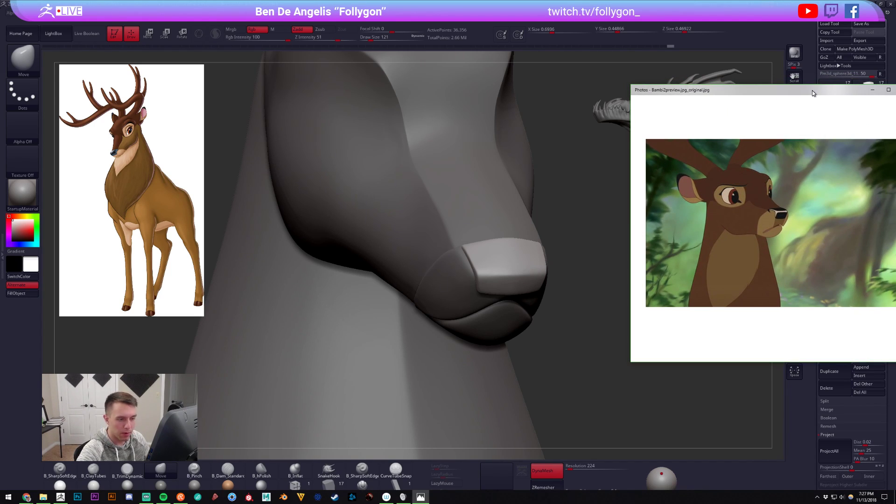
pyautogui.moveTo(812, 90); pyautogui.dragTo(779, 92)
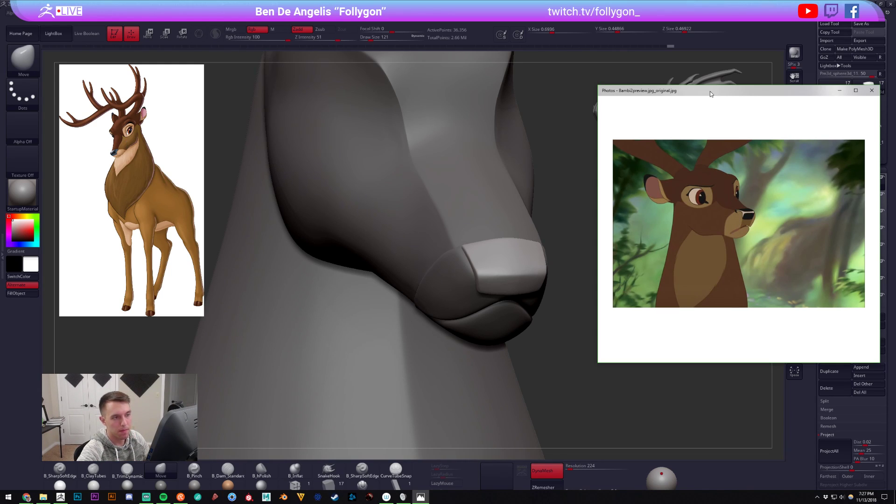
pyautogui.hotkey('alt', 'Tab')
pyautogui.hotkey('alt', 'Tab')
pyautogui.moveTo(735, 86); pyautogui.dragTo(681, 97)
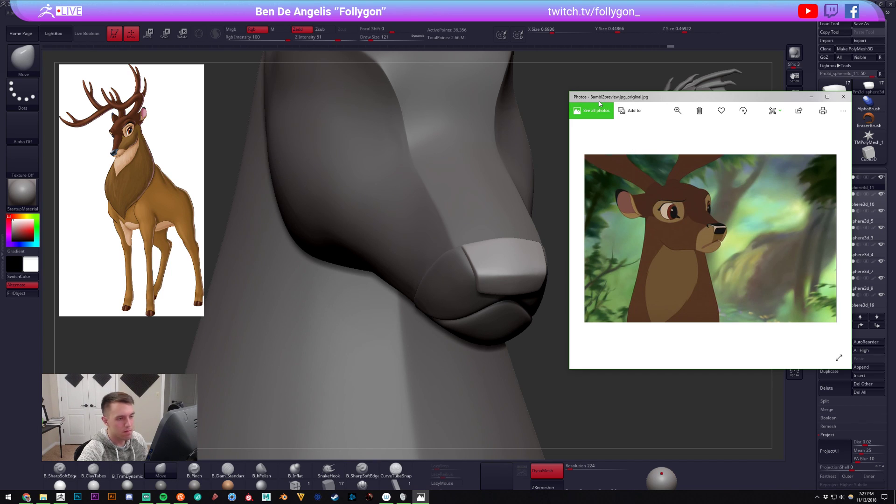
pyautogui.moveTo(600, 101); pyautogui.dragTo(777, 111)
pyautogui.click(765, 257)
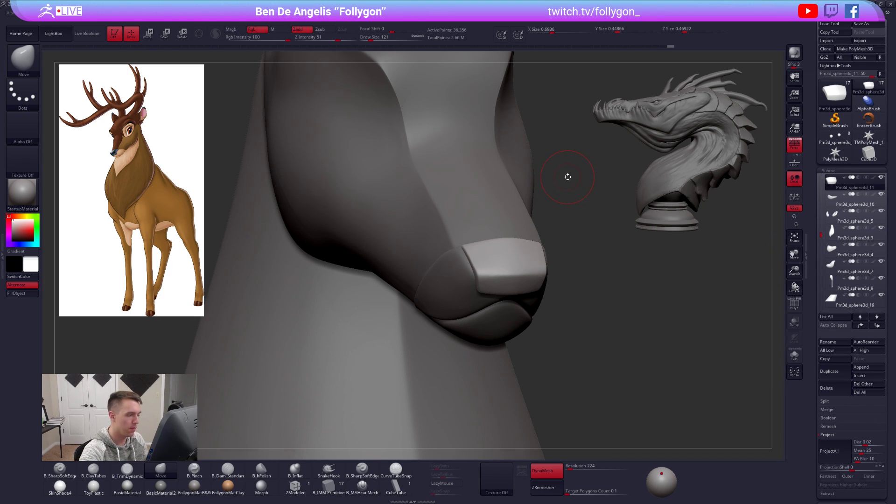
# - Select the head piece, turn off perspective and isolate it with a Move brush at draw size 252
pyautogui.moveTo(560, 280)
pyautogui.mouseDown()
pyautogui.moveTo(550, 280)
pyautogui.moveTo(528, 246)
pyautogui.moveTo(578, 230)
pyautogui.moveTo(571, 180)
pyautogui.moveTo(570, 210)
pyautogui.mouseUp()
pyautogui.keyDown('alt'); pyautogui.click(558, 232); pyautogui.keyUp('alt')
pyautogui.press('space')
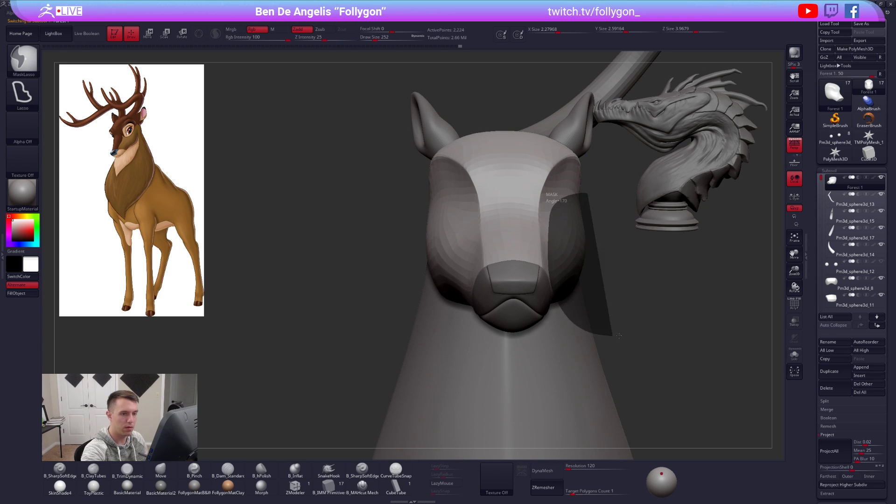
pyautogui.press('p')
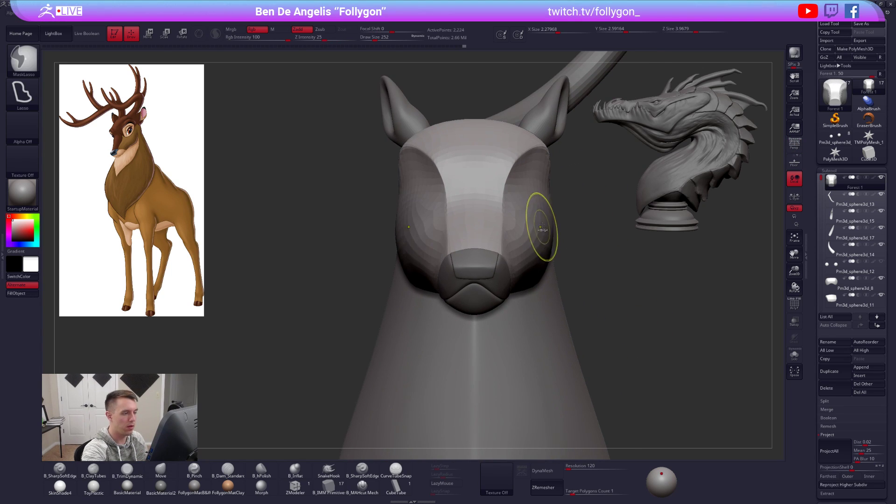
pyautogui.hotkey('alt', 's')
pyautogui.moveTo(558, 233)
pyautogui.mouseDown()
pyautogui.moveTo(542, 262)
pyautogui.moveTo(550, 176)
pyautogui.moveTo(620, 349)
pyautogui.moveTo(607, 369)
pyautogui.mouseUp()
pyautogui.hotkey('ctrl', 'z')
pyautogui.hotkey('ctrl', 'shift', 'z')
pyautogui.keyDown('shift'); pyautogui.moveTo(504, 293); pyautogui.dragTo(540, 294); pyautogui.keyUp('shift')
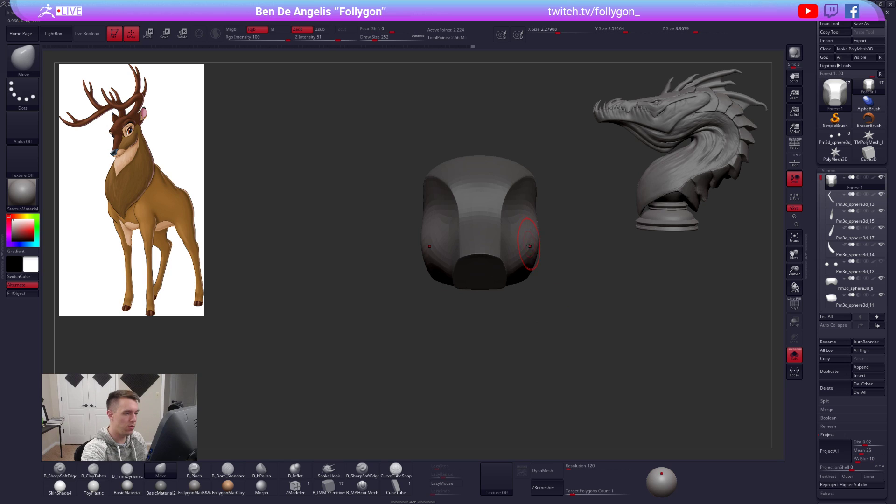
# - Narrow the sides of the stag's head at the cheeks
pyautogui.press('w')
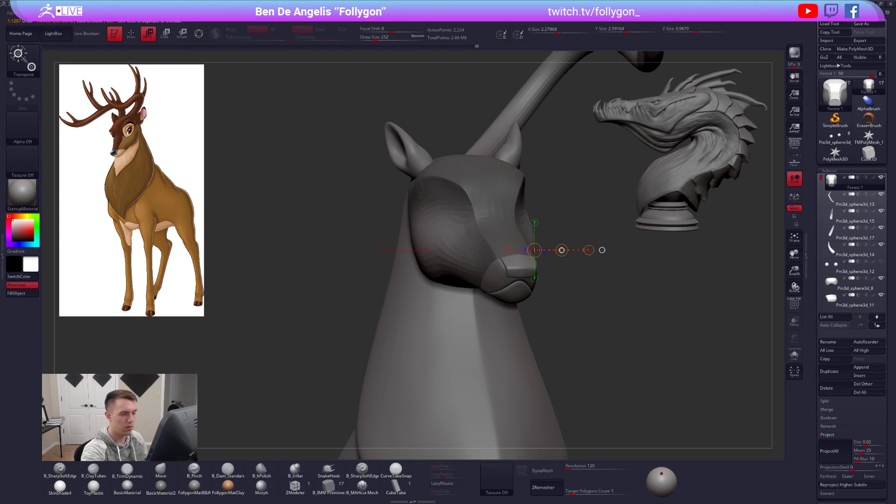
pyautogui.moveTo(558, 250); pyautogui.dragTo(558, 251)
pyautogui.moveTo(578, 272)
pyautogui.mouseDown()
pyautogui.moveTo(538, 272)
pyautogui.moveTo(552, 272)
pyautogui.moveTo(551, 254)
pyautogui.moveTo(527, 233)
pyautogui.moveTo(536, 224)
pyautogui.mouseUp()
pyautogui.press('q')
pyautogui.press('space')
pyautogui.moveTo(567, 290); pyautogui.dragTo(528, 318)
pyautogui.hotkey('alt', 's')
pyautogui.moveTo(528, 318)
pyautogui.mouseDown(button='right')
pyautogui.moveTo(534, 235)
pyautogui.moveTo(516, 231)
pyautogui.mouseUp(button='right')
# - Subdivide the head once, then flatten and smooth the cheek planes with B_TrimDynamic and the Smooth brush
pyautogui.press('space')
pyautogui.moveTo(515, 231); pyautogui.dragTo(524, 229)
pyautogui.press('3')
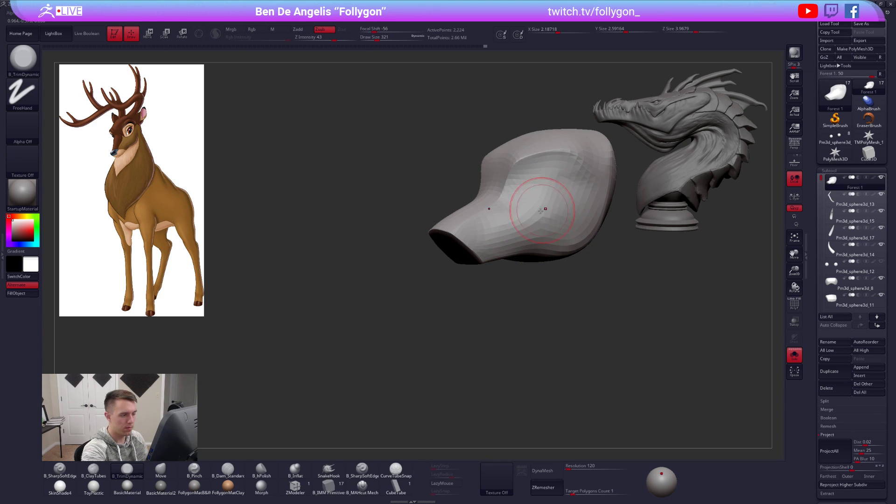
pyautogui.press('space')
pyautogui.press('shift')
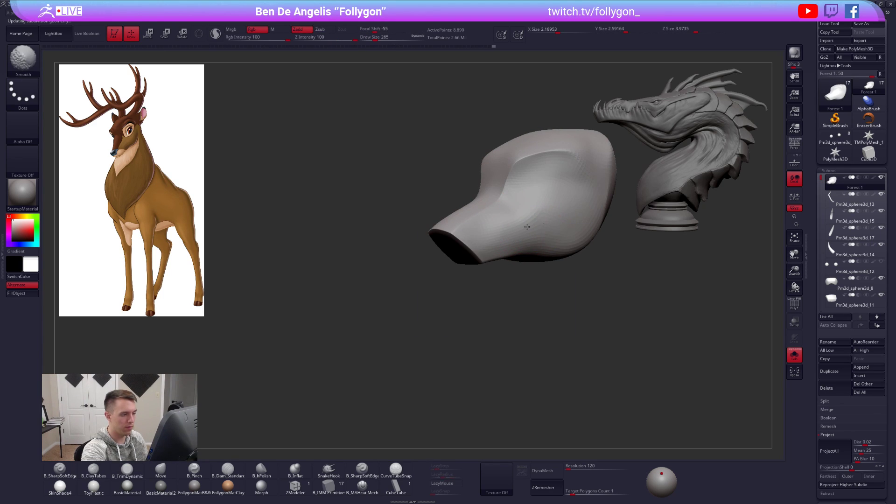
pyautogui.moveTo(551, 211); pyautogui.dragTo(602, 222, button='right')
pyautogui.moveTo(484, 252); pyautogui.dragTo(487, 241, button='right')
pyautogui.moveTo(574, 234); pyautogui.dragTo(536, 232, button='right')
pyautogui.keyDown('shift'); pyautogui.moveTo(535, 233); pyautogui.dragTo(541, 223); pyautogui.keyUp('shift')
pyautogui.moveTo(513, 229); pyautogui.dragTo(562, 228, button='right')
# - Bring back the rest of the stag and turn perspective on
pyautogui.hotkey('alt', 's')
pyautogui.moveTo(630, 366)
pyautogui.mouseDown(button='right')
pyautogui.moveTo(644, 372)
pyautogui.moveTo(644, 238)
pyautogui.mouseUp(button='right')
pyautogui.click(793, 147)
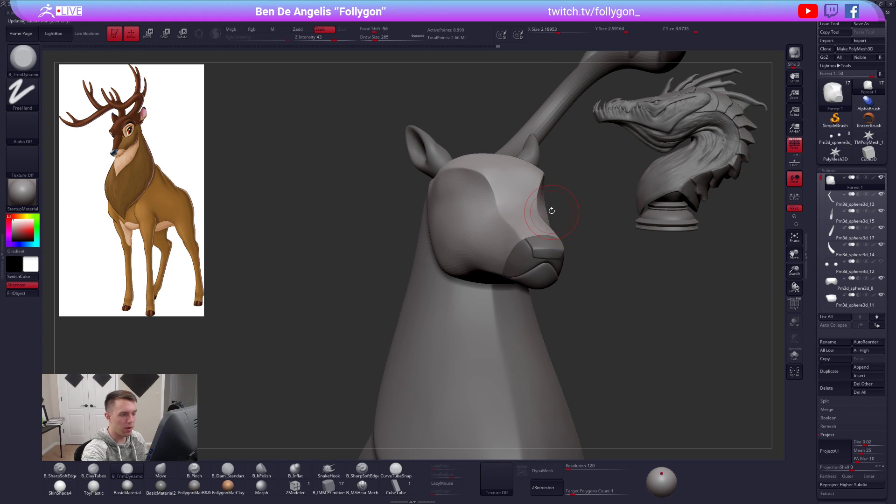
# - Isolate the head and rework the eye sockets and cheekbones with B_TrimDynamic and B_ClayTubes
pyautogui.hotkey('alt', 's')
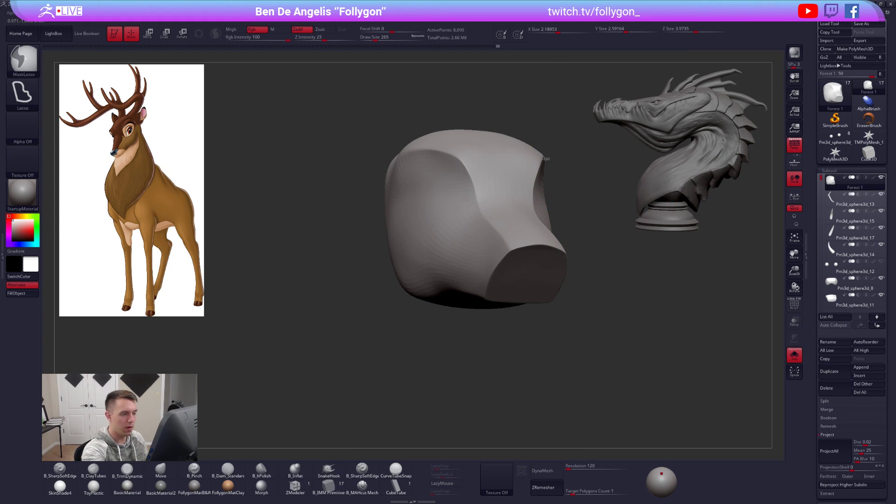
pyautogui.moveTo(567, 235); pyautogui.dragTo(524, 243, button='right')
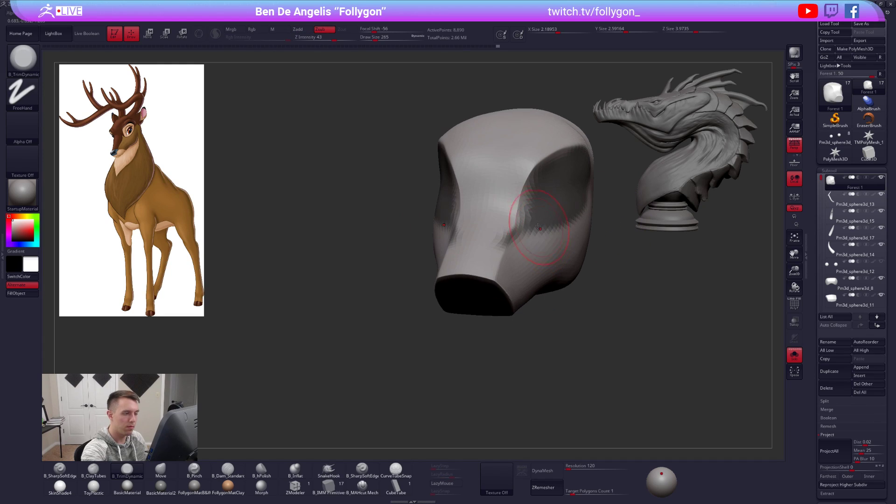
pyautogui.moveTo(535, 201)
pyautogui.mouseDown(button='right')
pyautogui.moveTo(556, 215)
pyautogui.moveTo(607, 216)
pyautogui.moveTo(602, 224)
pyautogui.moveTo(555, 227)
pyautogui.moveTo(579, 229)
pyautogui.mouseUp(button='right')
pyautogui.press('b')
pyautogui.press('c')
pyautogui.press('t')
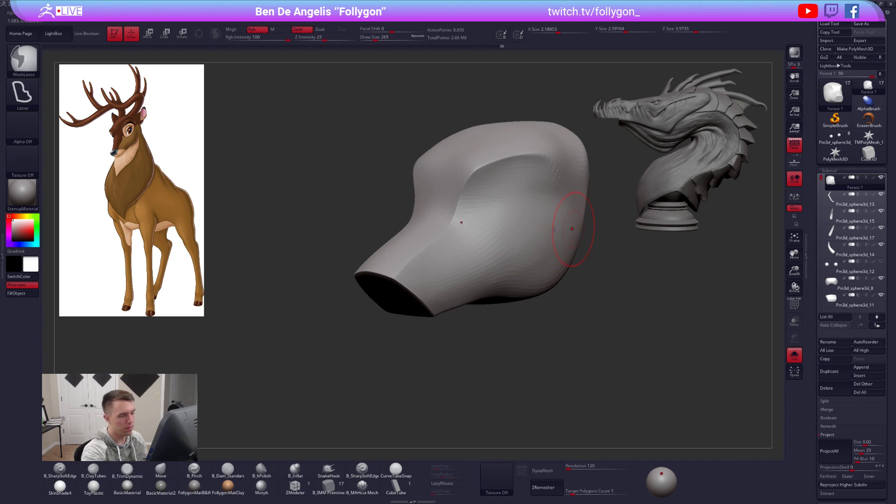
pyautogui.moveTo(470, 264); pyautogui.dragTo(537, 194, button='right')
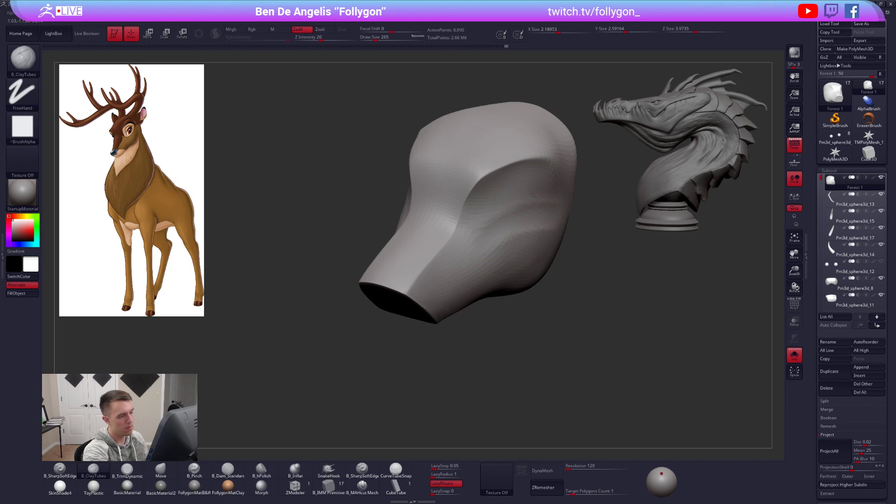
pyautogui.moveTo(499, 251)
pyautogui.mouseDown(button='right')
pyautogui.moveTo(571, 247)
pyautogui.moveTo(515, 231)
pyautogui.moveTo(514, 214)
pyautogui.moveTo(581, 222)
pyautogui.moveTo(515, 221)
pyautogui.mouseUp(button='right')
pyautogui.moveTo(495, 191); pyautogui.dragTo(527, 158, button='right')
# - Sharpen the brow ridges and snout edges with B_Pinch at draw size 215, raising the head's subdivision level
pyautogui.press('b')
pyautogui.press('p')
pyautogui.press('i')
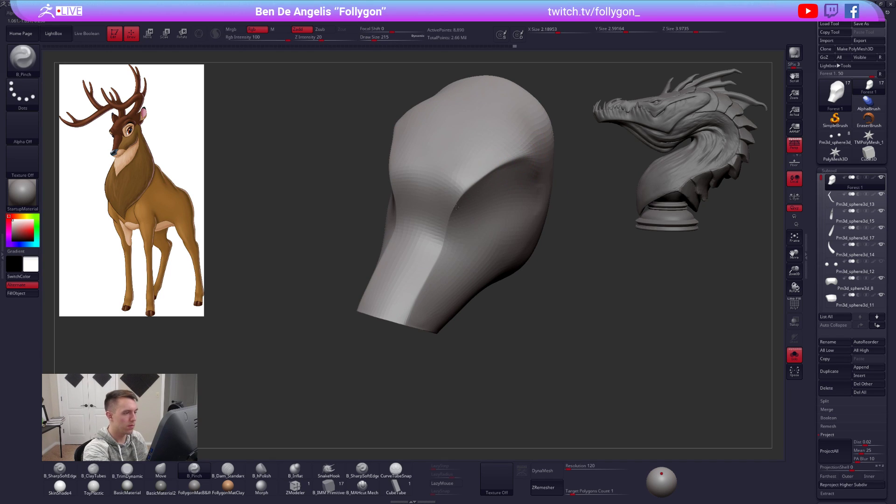
pyautogui.moveTo(457, 203); pyautogui.dragTo(449, 182, button='right')
pyautogui.hotkey('shift', 's')
pyautogui.moveTo(498, 219)
pyautogui.mouseDown(button='right')
pyautogui.moveTo(588, 228)
pyautogui.moveTo(550, 230)
pyautogui.mouseUp(button='right')
pyautogui.press('space')
pyautogui.moveTo(510, 250); pyautogui.dragTo(498, 251)
pyautogui.moveTo(497, 250); pyautogui.dragTo(540, 279, button='right')
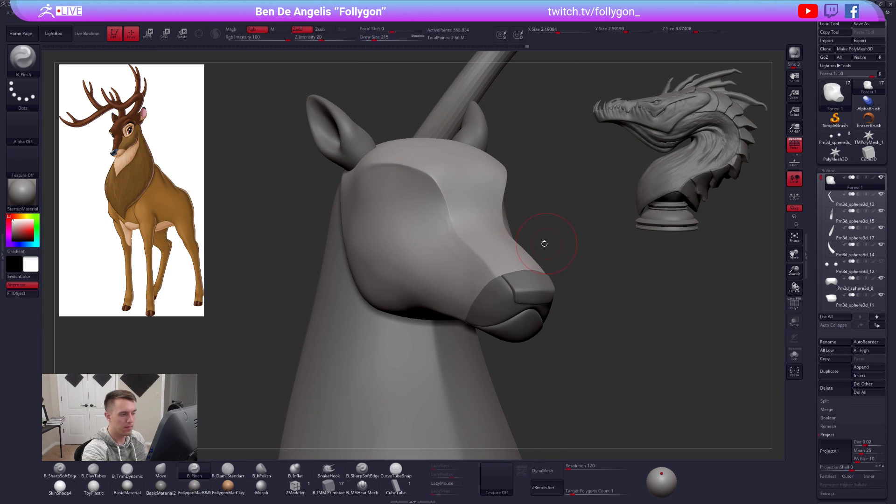
pyautogui.keyDown('shift'); pyautogui.moveTo(394, 255); pyautogui.dragTo(373, 254); pyautogui.keyUp('shift')
pyautogui.press('d')
# - Isolate the head again and pinch the edges along its jaw and underside with a larger B_Pinch brush
pyautogui.keyDown('ctrl'); pyautogui.moveTo(512, 273); pyautogui.dragTo(506, 238, button='right'); pyautogui.keyUp('ctrl')
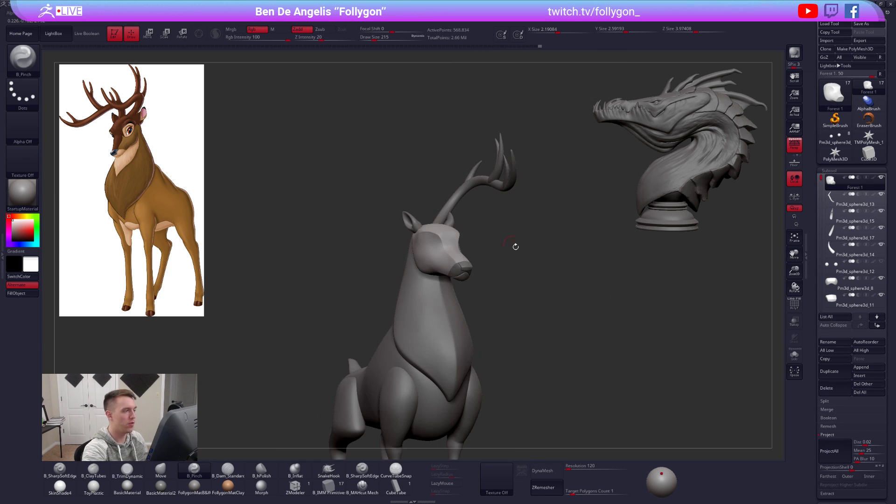
pyautogui.keyDown('alt'); pyautogui.moveTo(581, 349); pyautogui.dragTo(593, 294, button='right'); pyautogui.keyUp('alt')
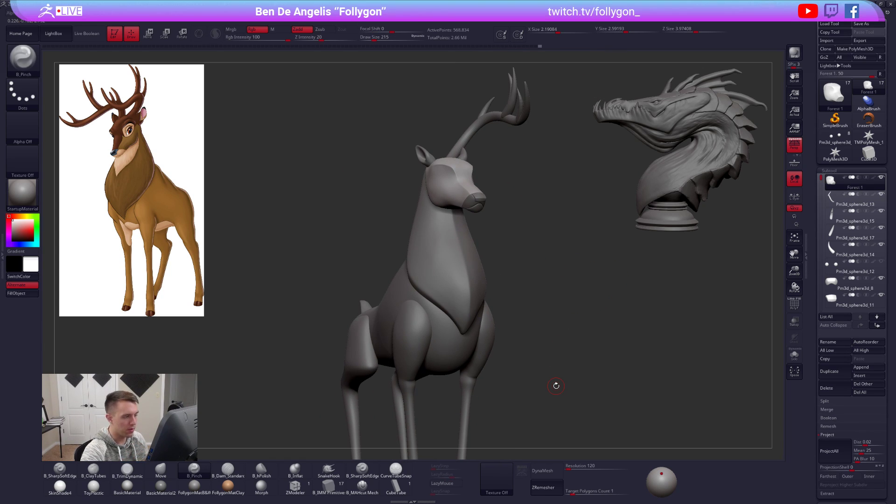
pyautogui.keyDown('ctrl'); pyautogui.moveTo(558, 303); pyautogui.dragTo(561, 333, button='right'); pyautogui.keyUp('ctrl')
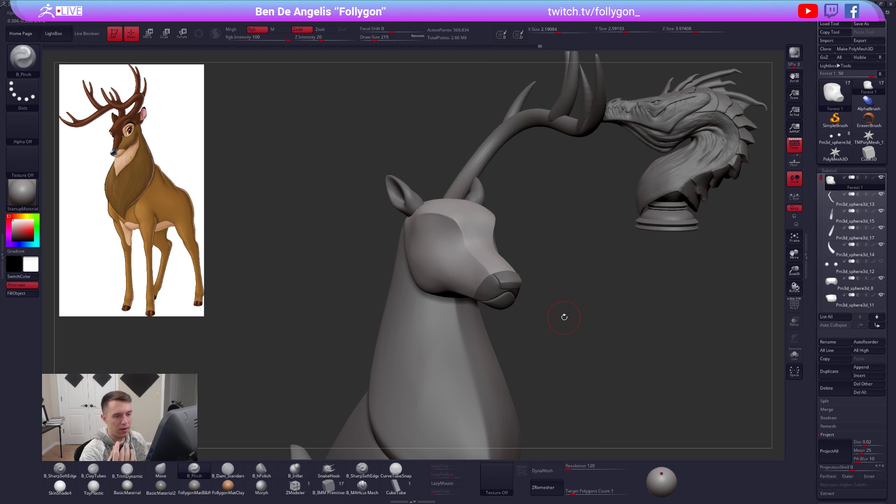
pyautogui.moveTo(527, 297)
pyautogui.mouseDown(button='right')
pyautogui.moveTo(515, 303)
pyautogui.moveTo(525, 308)
pyautogui.mouseUp(button='right')
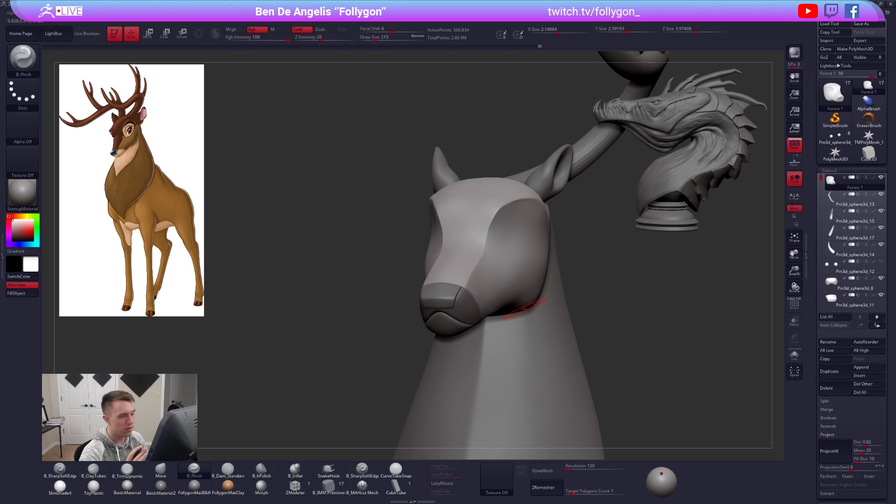
pyautogui.moveTo(603, 316)
pyautogui.mouseDown(button='right')
pyautogui.moveTo(555, 256)
pyautogui.moveTo(494, 230)
pyautogui.moveTo(480, 256)
pyautogui.moveTo(434, 205)
pyautogui.mouseUp(button='right')
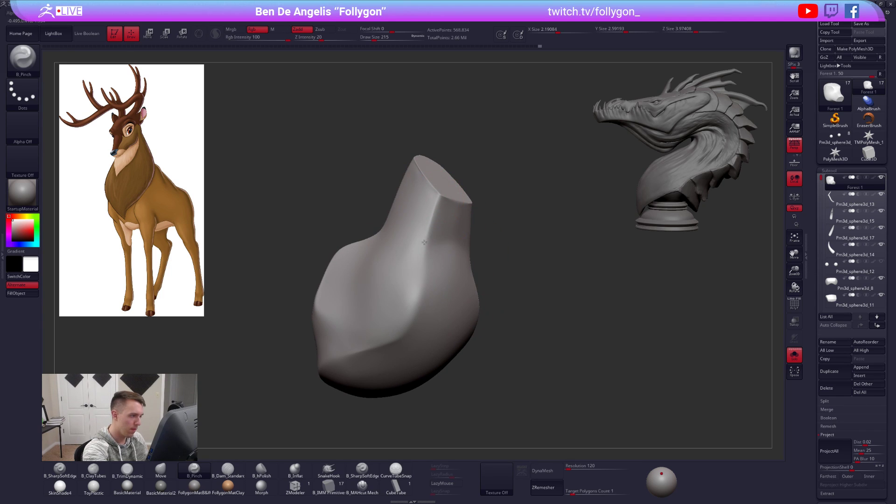
pyautogui.moveTo(421, 300)
pyautogui.keyDown('alt'); pyautogui.mouseDown(button='right')
pyautogui.moveTo(429, 260)
pyautogui.moveTo(484, 264)
pyautogui.mouseUp(button='right'); pyautogui.keyUp('alt')
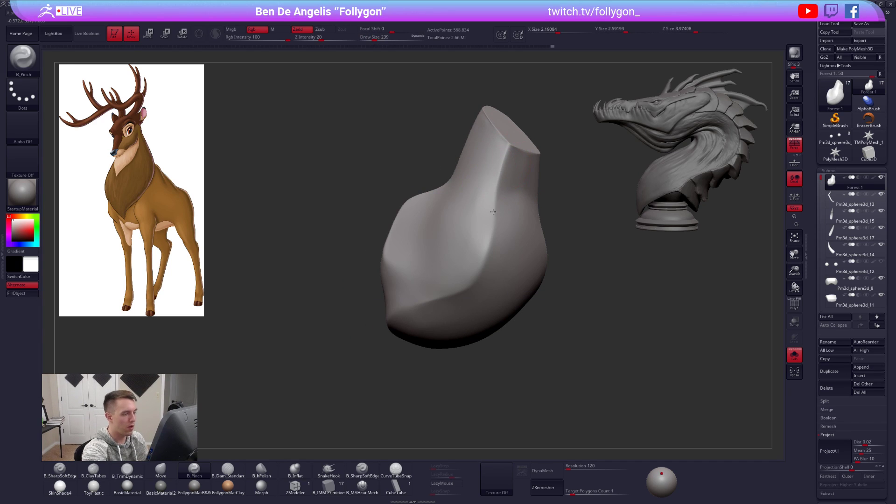
pyautogui.moveTo(409, 307)
pyautogui.mouseDown(button='right')
pyautogui.moveTo(467, 280)
pyautogui.moveTo(414, 275)
pyautogui.moveTo(498, 268)
pyautogui.moveTo(515, 279)
pyautogui.mouseUp(button='right')
pyautogui.moveTo(516, 279)
pyautogui.mouseDown(button='right')
pyautogui.moveTo(530, 266)
pyautogui.moveTo(530, 244)
pyautogui.mouseUp(button='right')
pyautogui.press('space')
pyautogui.moveTo(531, 244); pyautogui.dragTo(533, 247)
pyautogui.moveTo(534, 247)
pyautogui.mouseDown(button='right')
pyautogui.moveTo(494, 224)
pyautogui.moveTo(513, 210)
pyautogui.mouseUp(button='right')
# - Flatten the planes at the back of the jaw with the B_TrimDynamic brush
pyautogui.press('3')
pyautogui.moveTo(514, 188); pyautogui.dragTo(506, 199)
pyautogui.moveTo(489, 256); pyautogui.dragTo(488, 259)
pyautogui.moveTo(516, 214); pyautogui.dragTo(496, 259)
pyautogui.moveTo(535, 218)
pyautogui.mouseDown(button='right')
pyautogui.moveTo(526, 243)
pyautogui.moveTo(522, 201)
pyautogui.mouseUp(button='right')
# - Sharpen the rear edge of the head with B_Pinch at draw size 279 and bring back the whole stag
pyautogui.press('5')
pyautogui.keyDown('shift'); pyautogui.moveTo(555, 199); pyautogui.dragTo(513, 215); pyautogui.keyUp('shift')
pyautogui.moveTo(504, 300); pyautogui.dragTo(623, 294, button='right')
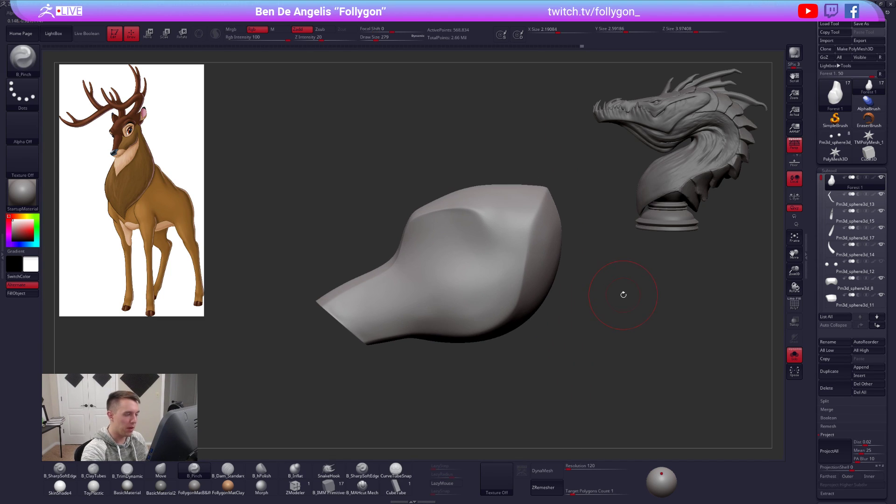
pyautogui.hotkey('alt', 's')
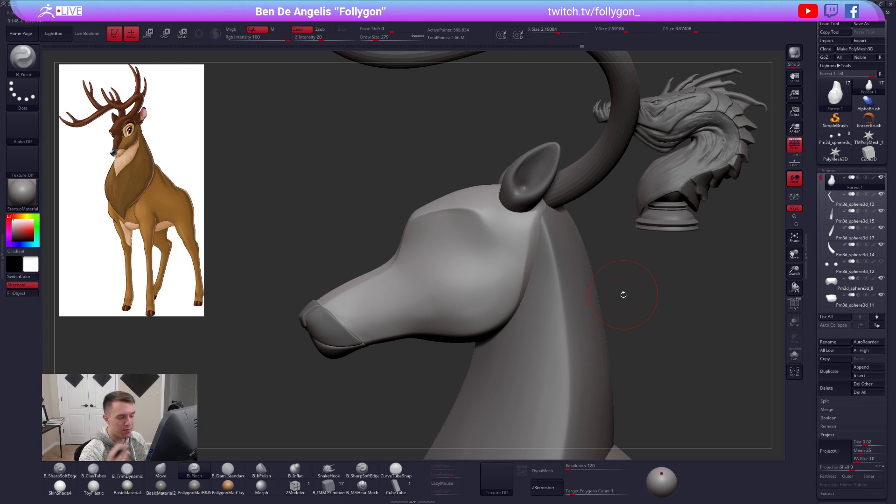
# - Drop the head two subdivision levels, smooth the lower cheek and return to the higher levels
pyautogui.keyDown('alt'); pyautogui.moveTo(553, 308); pyautogui.dragTo(627, 285, button='right'); pyautogui.keyUp('alt')
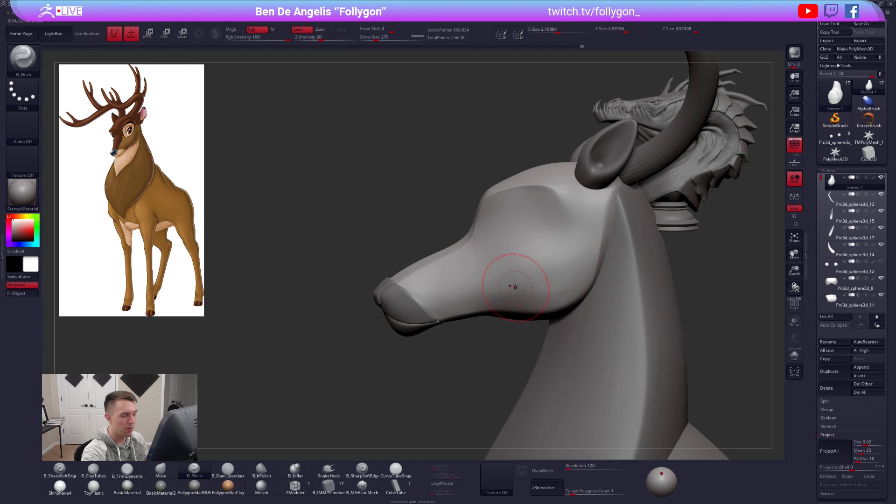
pyautogui.hotkey('shift', 'd')
pyautogui.hotkey('shift', 'd')
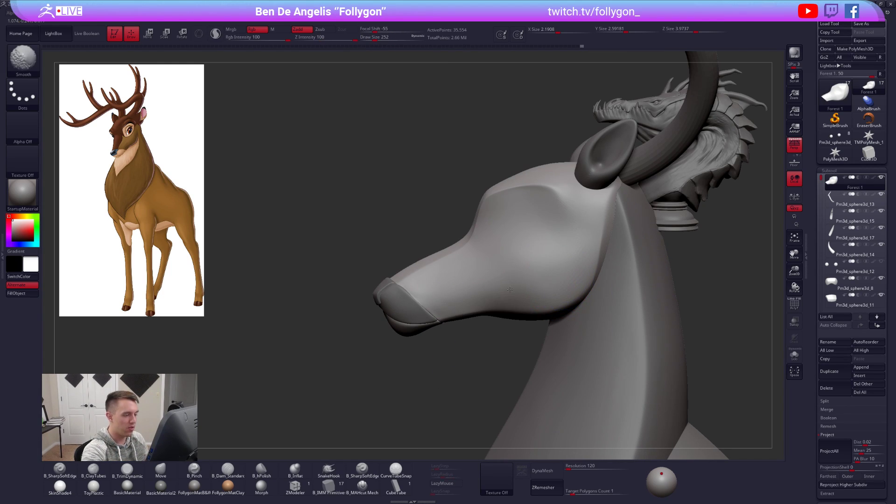
pyautogui.moveTo(555, 271)
pyautogui.mouseDown(button='right')
pyautogui.moveTo(491, 278)
pyautogui.moveTo(479, 253)
pyautogui.moveTo(508, 228)
pyautogui.moveTo(504, 255)
pyautogui.mouseUp(button='right')
pyautogui.press('d')
pyautogui.press('d')
# - Adjust the head's muzzle with the Move brush at draw size 279
pyautogui.keyDown('alt'); pyautogui.click(505, 283); pyautogui.keyUp('alt')
pyautogui.keyDown('alt'); pyautogui.click(507, 225); pyautogui.keyUp('alt')
pyautogui.press('space')
pyautogui.moveTo(506, 214); pyautogui.dragTo(515, 202)
pyautogui.hotkey('shift', 'd')
pyautogui.press('space')
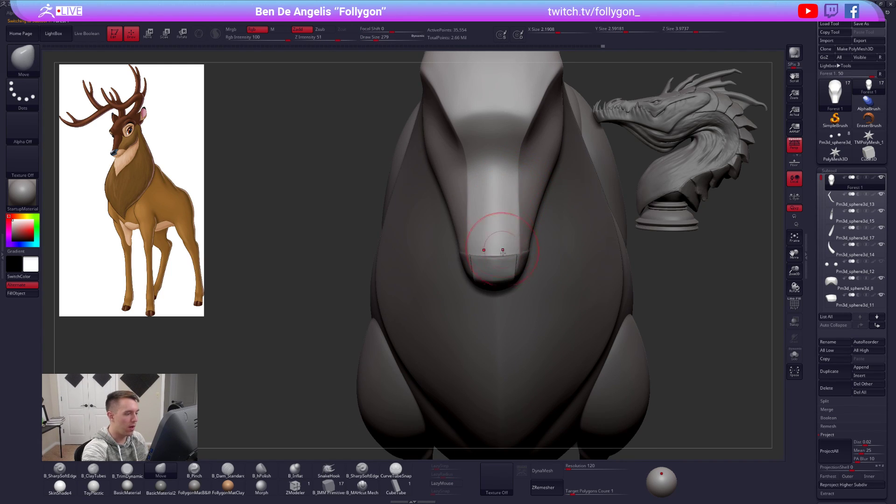
# - Select the nose pad, turn off perspective and isolate the pad from the rest of the stag
pyautogui.keyDown('alt'); pyautogui.click(505, 265); pyautogui.keyUp('alt')
pyautogui.moveTo(505, 265); pyautogui.dragTo(545, 271, button='right')
pyautogui.click(795, 147)
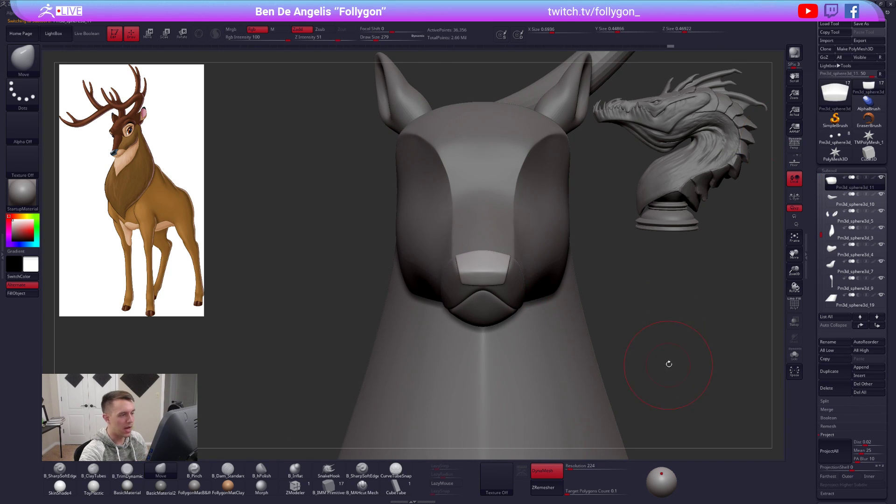
pyautogui.moveTo(660, 363); pyautogui.dragTo(654, 341, button='right')
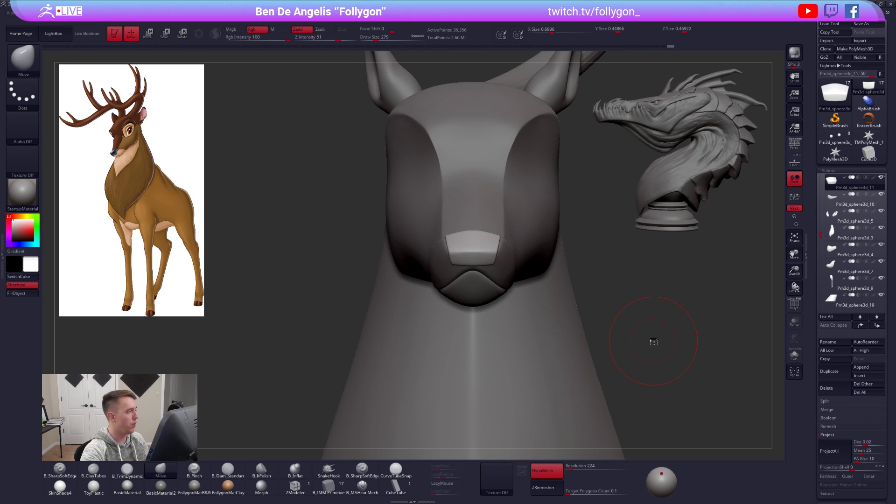
pyautogui.hotkey('alt', 's')
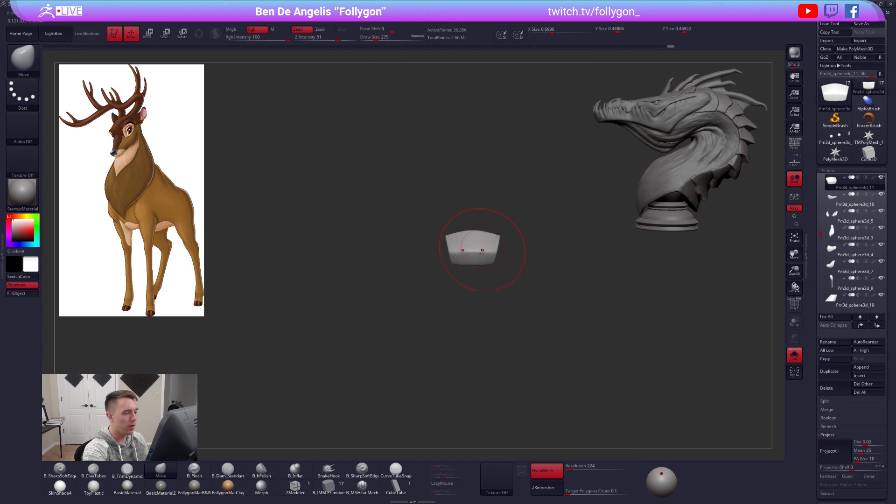
# - Build up the front and lower planes of the nose pad with a small B_ClayTubes brush
pyautogui.moveTo(481, 246); pyautogui.dragTo(490, 265, button='right')
pyautogui.press('space')
pyautogui.moveTo(490, 265); pyautogui.dragTo(486, 264)
pyautogui.press('b')
pyautogui.press('c')
pyautogui.press('t')
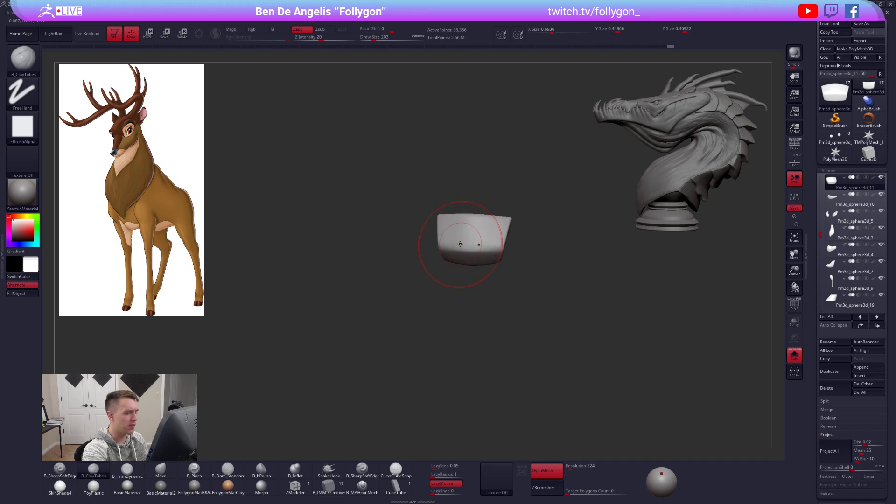
pyautogui.keyDown('ctrl'); pyautogui.moveTo(475, 241); pyautogui.dragTo(486, 258, button='right'); pyautogui.keyUp('ctrl')
pyautogui.press('space')
pyautogui.moveTo(486, 258); pyautogui.dragTo(481, 258)
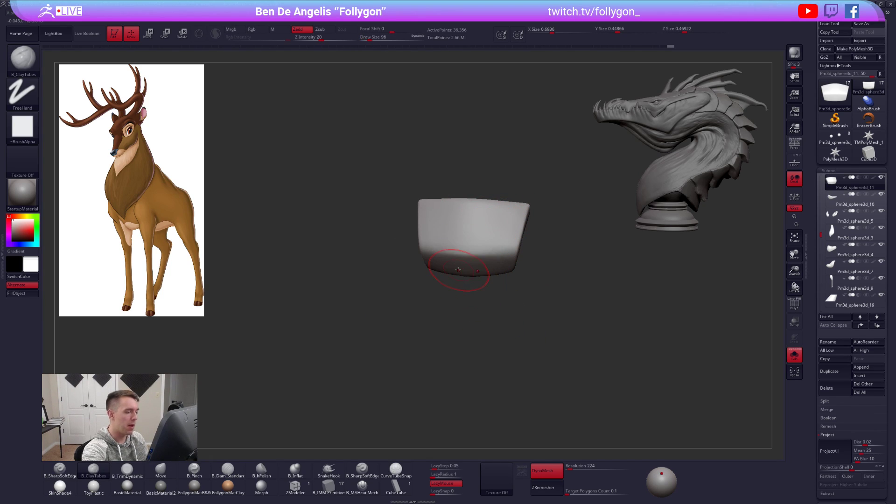
pyautogui.keyDown('alt'); pyautogui.moveTo(479, 282); pyautogui.dragTo(471, 320, button='right'); pyautogui.keyUp('alt')
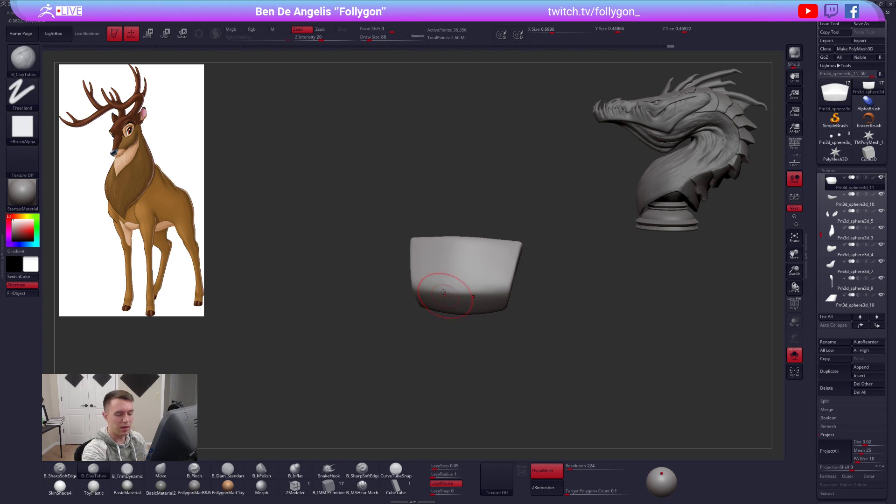
pyautogui.click(826, 436)
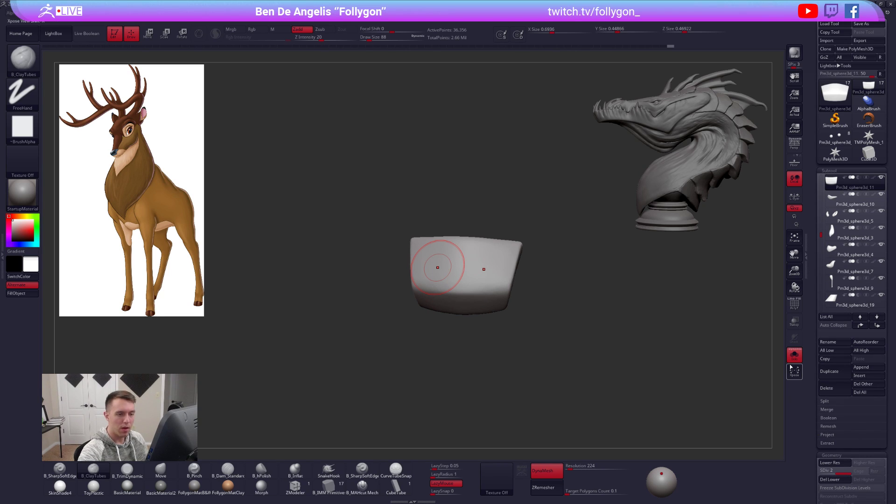
pyautogui.press('space')
pyautogui.moveTo(432, 268)
pyautogui.mouseDown()
pyautogui.moveTo(443, 285)
pyautogui.moveTo(495, 261)
pyautogui.moveTo(456, 260)
pyautogui.moveTo(484, 252)
pyautogui.moveTo(486, 294)
pyautogui.mouseUp()
pyautogui.moveTo(509, 243); pyautogui.dragTo(507, 282)
pyautogui.moveTo(460, 247)
pyautogui.mouseDown()
pyautogui.moveTo(426, 266)
pyautogui.moveTo(448, 281)
pyautogui.mouseUp()
pyautogui.moveTo(456, 322); pyautogui.dragTo(453, 346)
# - Smooth the built-up strokes on the nose pad and check its shape against the whole stag
pyautogui.moveTo(439, 296)
pyautogui.keyDown('shift'); pyautogui.mouseDown()
pyautogui.moveTo(441, 310)
pyautogui.moveTo(460, 300)
pyautogui.moveTo(428, 294)
pyautogui.moveTo(438, 279)
pyautogui.mouseUp(); pyautogui.keyUp('shift')
pyautogui.moveTo(467, 285)
pyautogui.mouseDown(button='right')
pyautogui.moveTo(519, 289)
pyautogui.moveTo(492, 344)
pyautogui.mouseUp(button='right')
pyautogui.hotkey('alt', 's')
pyautogui.hotkey('alt', 's')
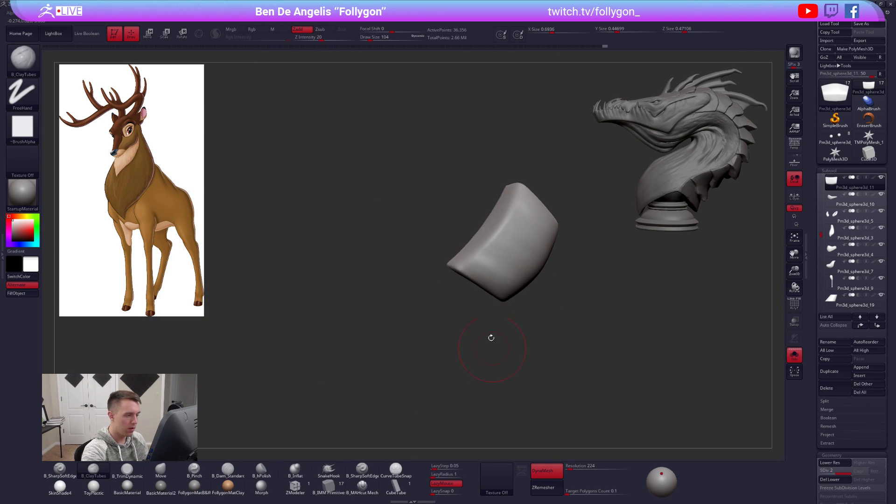
# - Pinch the ridge across the nose pad and smooth the surface beside it
pyautogui.press('5')
pyautogui.moveTo(499, 228); pyautogui.dragTo(515, 208)
pyautogui.press('space')
pyautogui.moveTo(477, 251); pyautogui.dragTo(479, 252)
pyautogui.moveTo(486, 256); pyautogui.dragTo(503, 252, button='right')
pyautogui.keyDown('shift'); pyautogui.moveTo(513, 229); pyautogui.dragTo(505, 238); pyautogui.keyUp('shift')
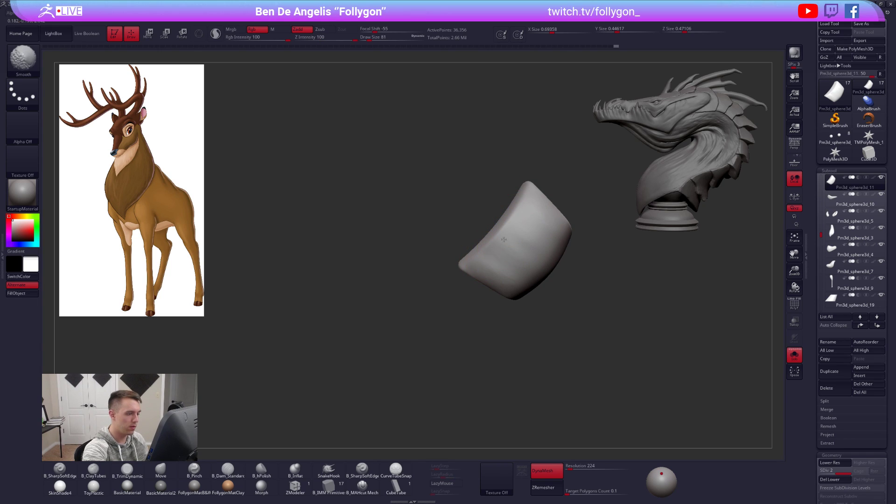
# - Flatten the nose pad's surface with B_TrimDynamic and sharpen its edges with B_Pinch at draw size 96
pyautogui.press('3')
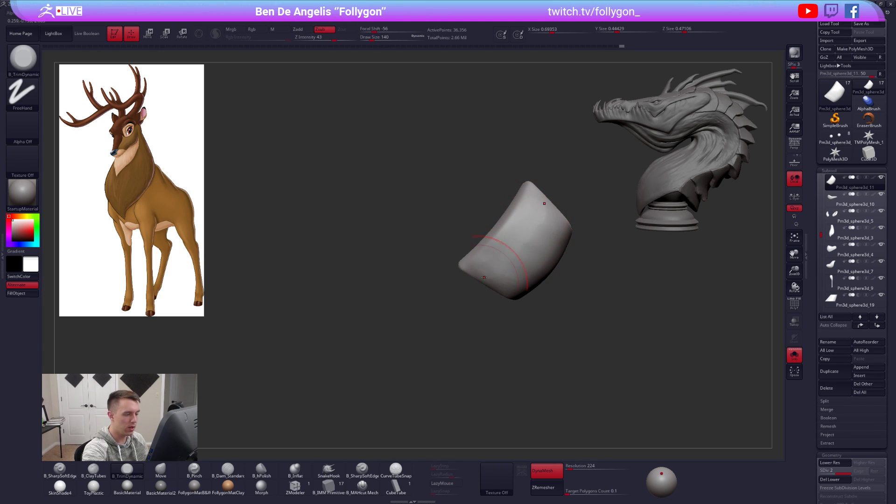
pyautogui.moveTo(524, 278); pyautogui.dragTo(545, 268, button='right')
pyautogui.press('5')
pyautogui.press('space')
pyautogui.moveTo(524, 282); pyautogui.dragTo(520, 283)
pyautogui.press('space')
pyautogui.moveTo(568, 255); pyautogui.dragTo(569, 255)
pyautogui.moveTo(521, 301); pyautogui.dragTo(546, 290, button='right')
pyautogui.hotkey('ctrl', 'shift', 's')
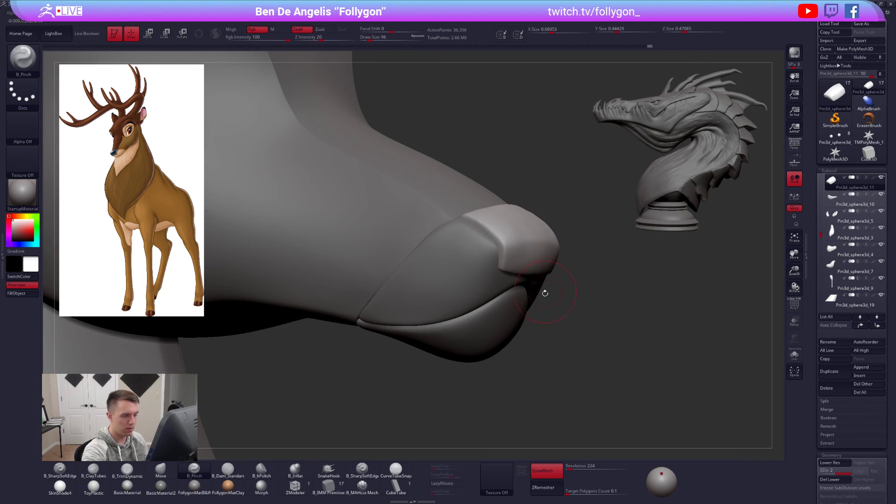
# - Delete the nose pad's lower subdivision levels and split its front and back faces into separate polygroups
pyautogui.click(835, 463)
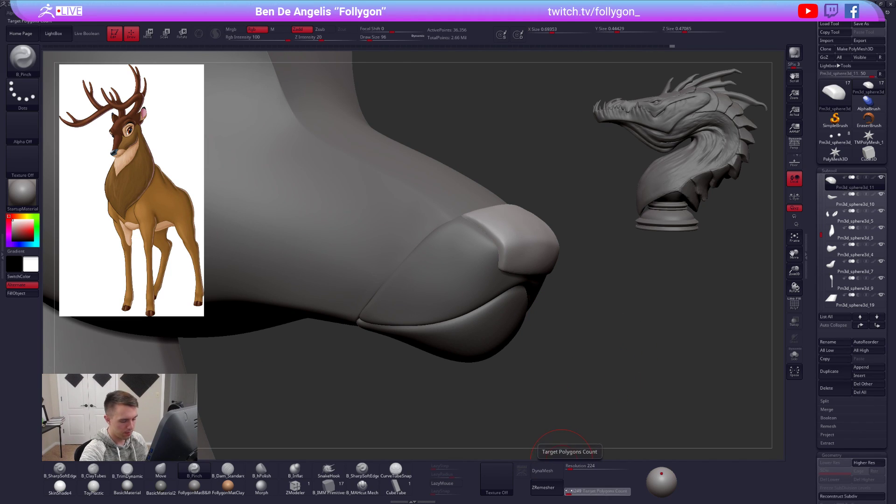
pyautogui.hotkey('ctrl', 'shift', 's')
pyautogui.press('space')
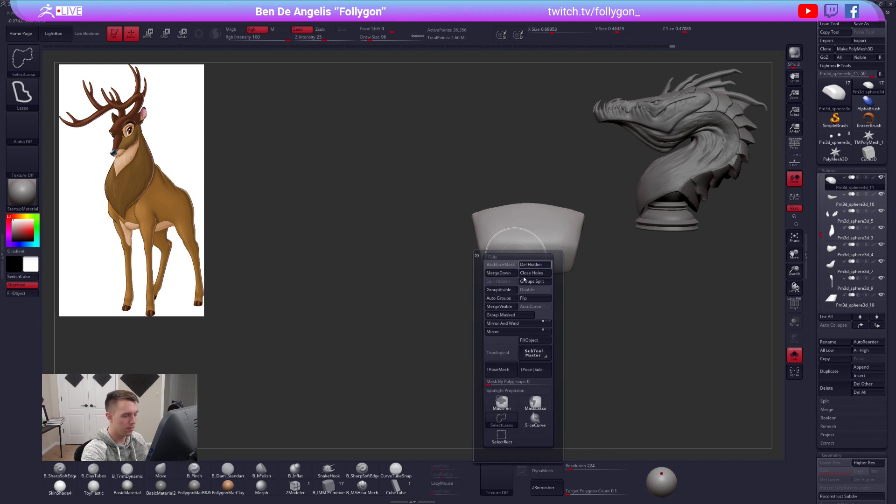
pyautogui.press('p')
pyautogui.keyDown('ctrl'); pyautogui.keyDown('shift'); pyautogui.moveTo(474, 213); pyautogui.dragTo(490, 284); pyautogui.keyUp('shift'); pyautogui.keyUp('ctrl')
pyautogui.hotkey('shift', 'f')
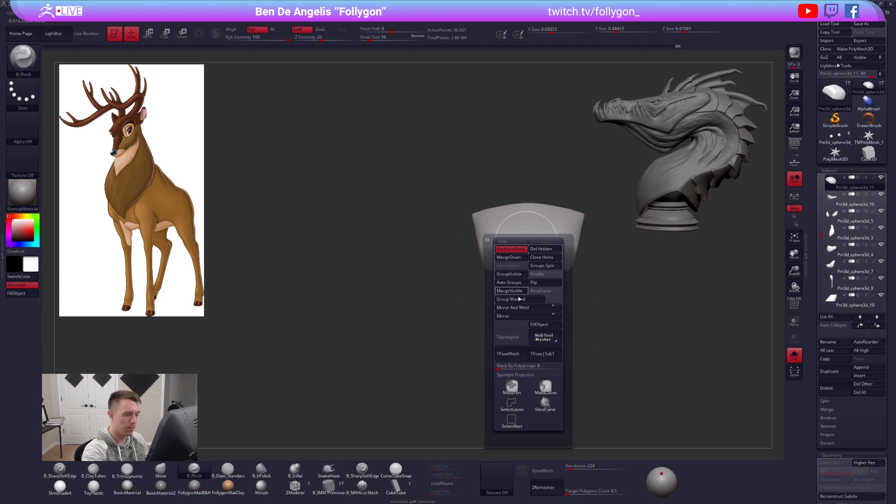
pyautogui.hotkey('shift', 'f')
pyautogui.moveTo(577, 282); pyautogui.dragTo(566, 272)
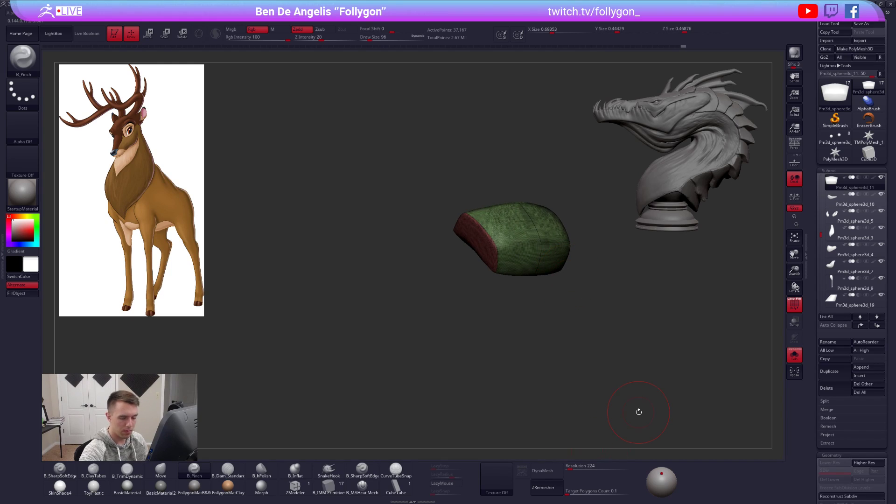
# - ZRemesh the nose pad with KeepGroups on and a target polygon count of 0.1, and show the whole stag
pyautogui.moveTo(816, 316); pyautogui.dragTo(819, 250)
pyautogui.click(832, 361)
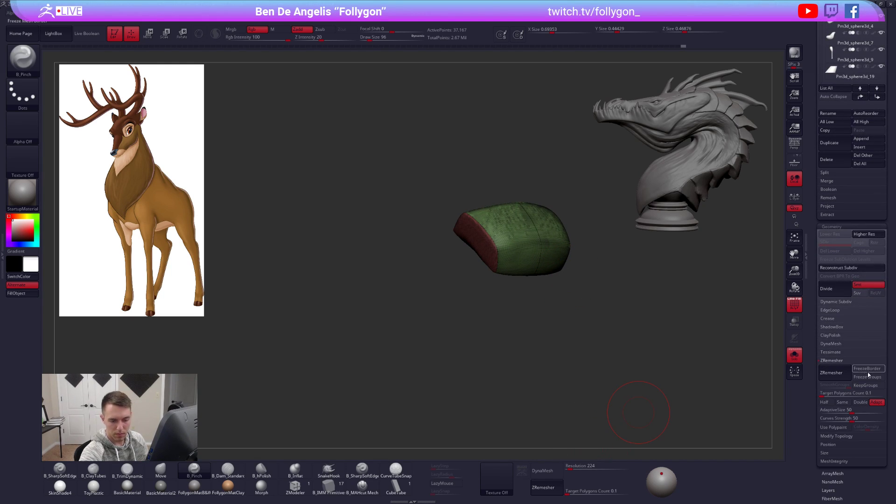
pyautogui.click(835, 373)
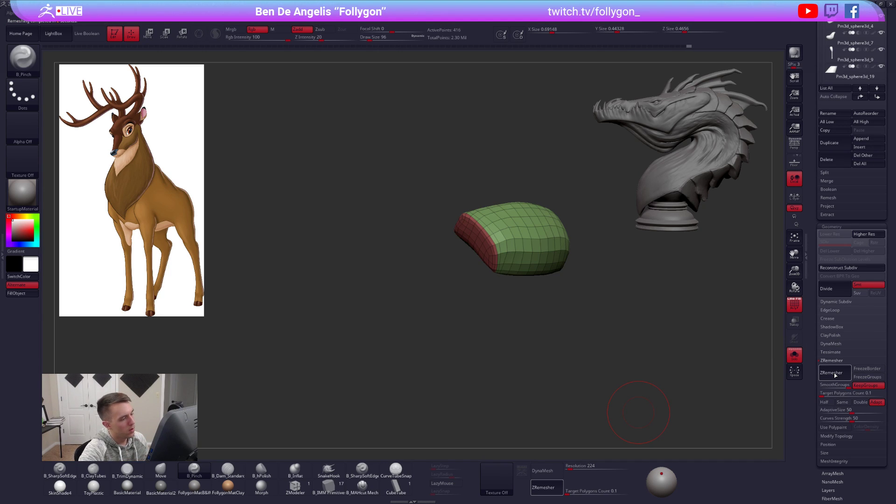
pyautogui.hotkey('shift', 'f')
pyautogui.click(794, 355)
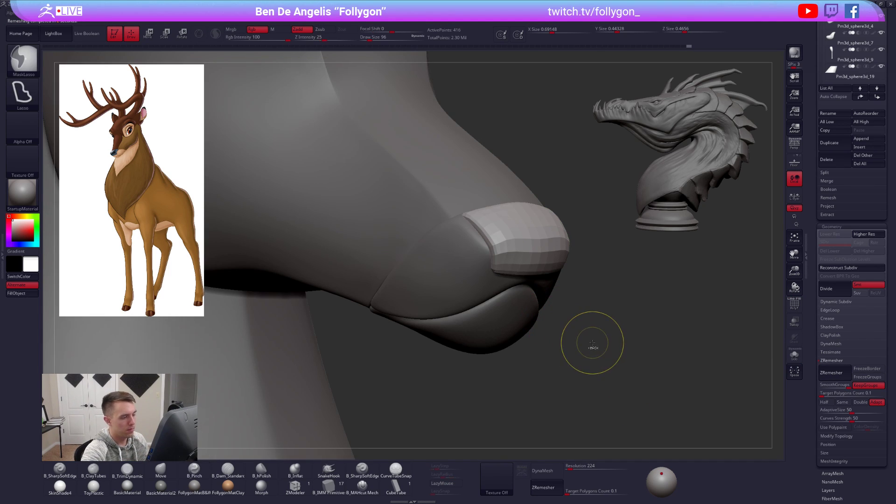
# - Subdivide the remeshed nose pad three times
pyautogui.hotkey('ctrl', 'd')
pyautogui.hotkey('ctrl', 'd')
pyautogui.hotkey('ctrl', 'd')
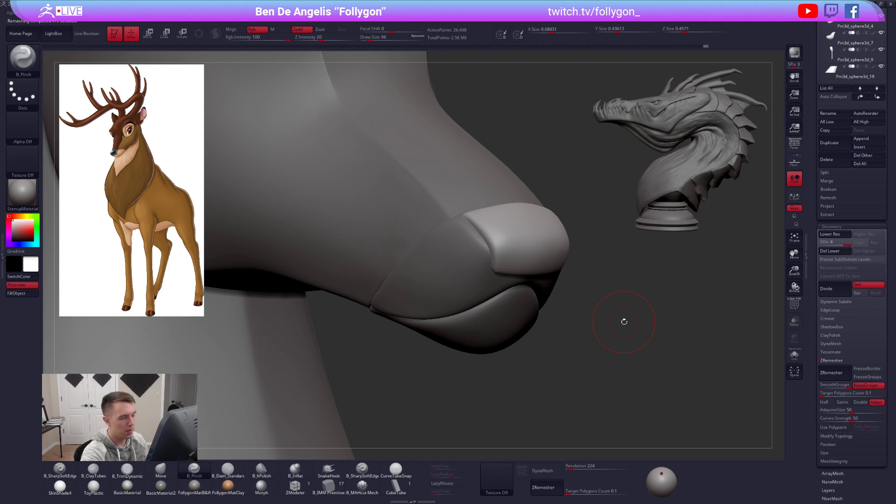
# - Isolate the nose pad, sharpen its edges with B_Pinch at draw size 113 and bring back the stag
pyautogui.click(794, 355)
pyautogui.press('space')
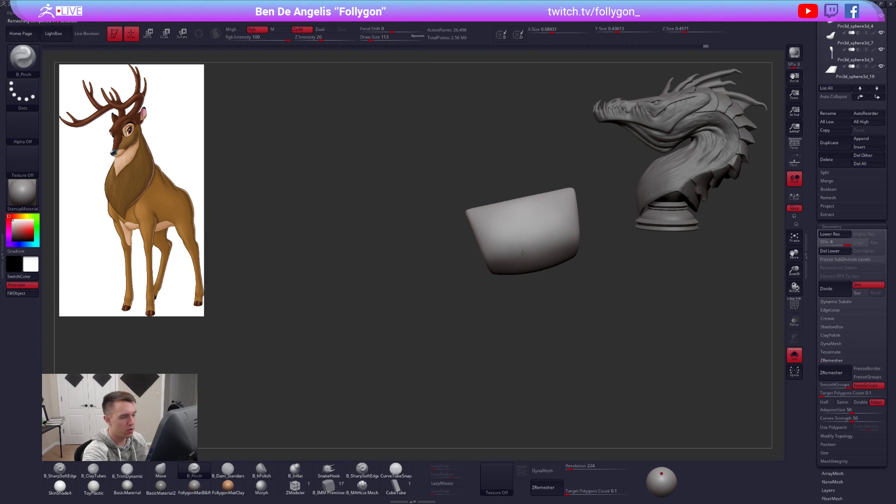
pyautogui.moveTo(514, 268); pyautogui.dragTo(578, 273, button='right')
pyautogui.click(794, 355)
# - Push the nose pad into the tip of the snout with the Move brush at draw size 152
pyautogui.press('space')
pyautogui.press('b')
pyautogui.press('m')
pyautogui.press('v')
pyautogui.press('space')
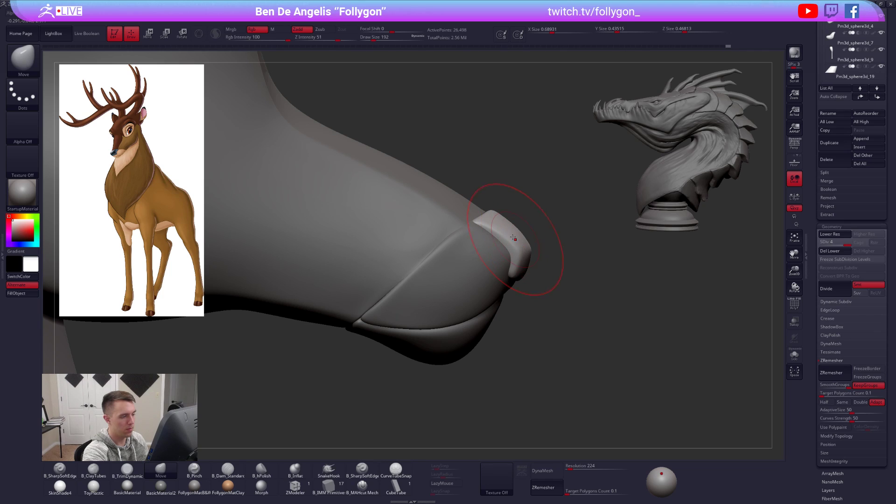
pyautogui.moveTo(493, 211); pyautogui.dragTo(497, 224, button='right')
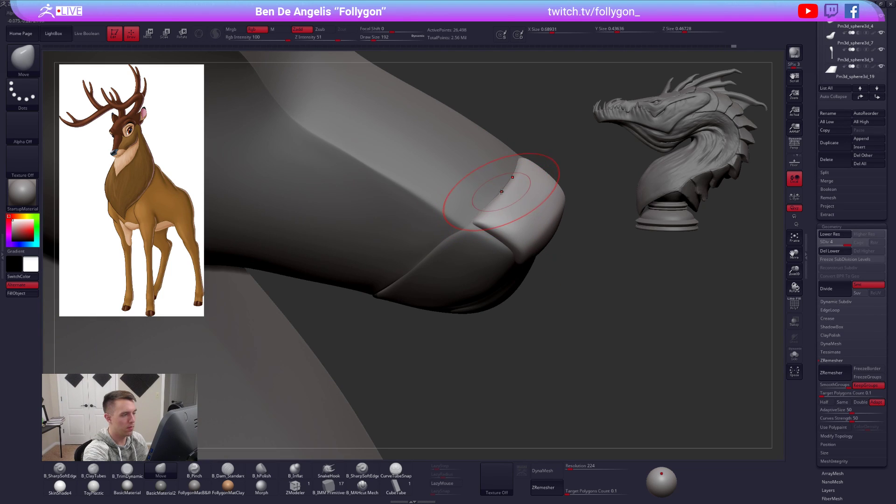
# - Drop the nose pad to subdivision level 2 and fit its rear edge to the snout with a smaller Move brush
pyautogui.press('space')
pyautogui.hotkey('shift', 'd')
pyautogui.moveTo(502, 230); pyautogui.dragTo(515, 208, button='right')
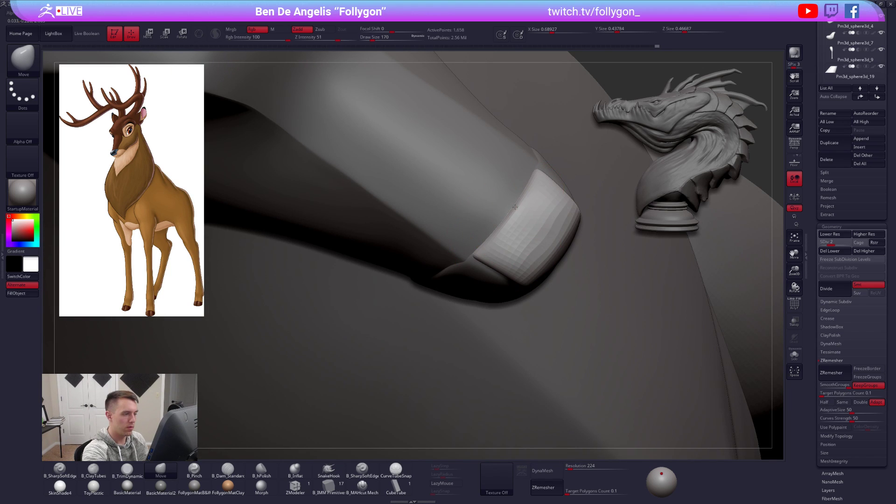
pyautogui.press('[')
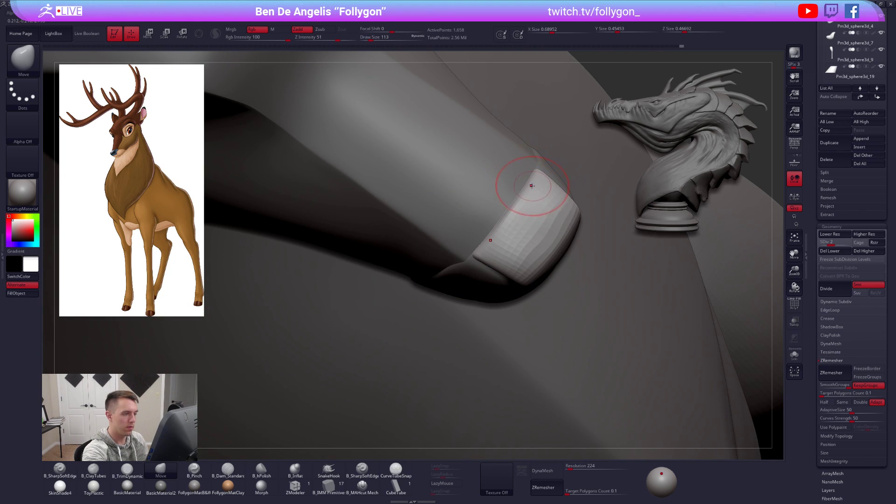
# - Adjust the nose pad from the front with the Move brush at draw size 279 and start a Transpose move on it
pyautogui.moveTo(502, 234)
pyautogui.mouseDown(button='right')
pyautogui.moveTo(518, 309)
pyautogui.moveTo(572, 305)
pyautogui.moveTo(549, 293)
pyautogui.moveTo(562, 300)
pyautogui.moveTo(575, 274)
pyautogui.mouseUp(button='right')
pyautogui.press('d')
pyautogui.press(']')
pyautogui.press('space')
pyautogui.moveTo(578, 271); pyautogui.dragTo(617, 265)
pyautogui.press('w')
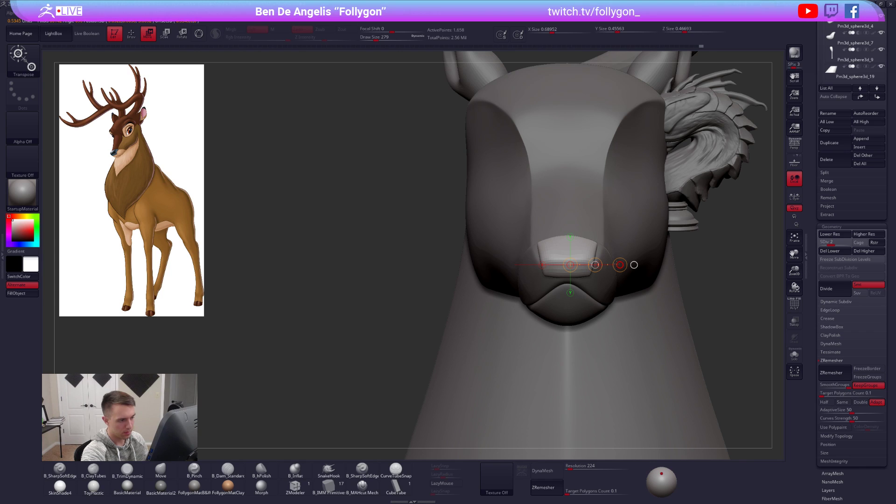
# - Select the lower lip piece on the deer's muzzle and nudge its shape with the Move brush
pyautogui.keyDown('alt'); pyautogui.click(581, 266); pyautogui.keyUp('alt')
pyautogui.press('q')
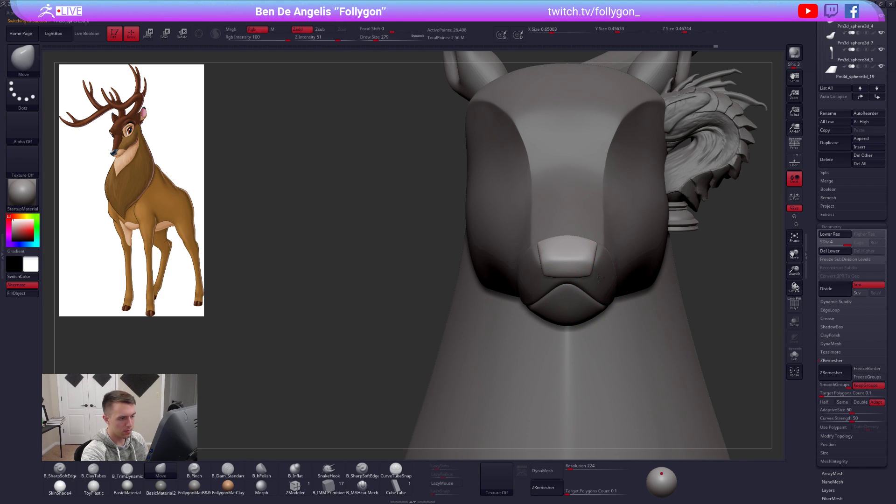
pyautogui.press('space')
pyautogui.moveTo(601, 273); pyautogui.dragTo(578, 312, button='right')
pyautogui.keyDown('alt'); pyautogui.click(576, 314); pyautogui.keyUp('alt')
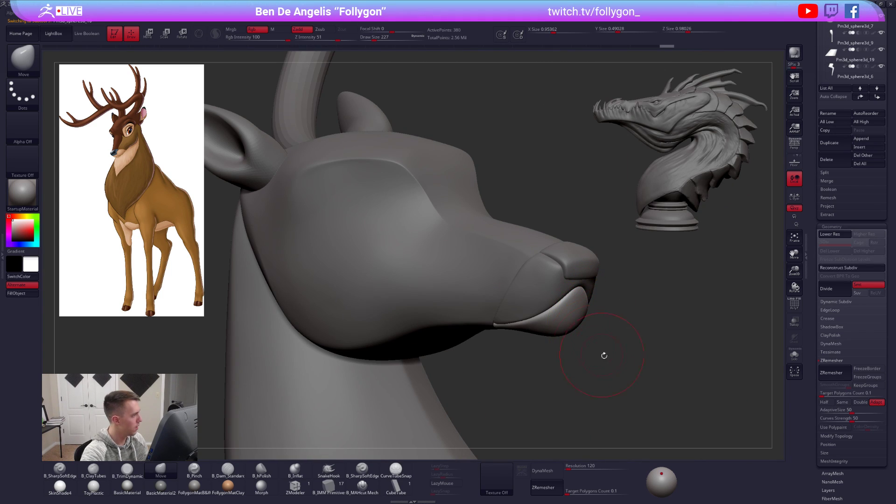
pyautogui.moveTo(627, 368); pyautogui.dragTo(640, 331, button='right')
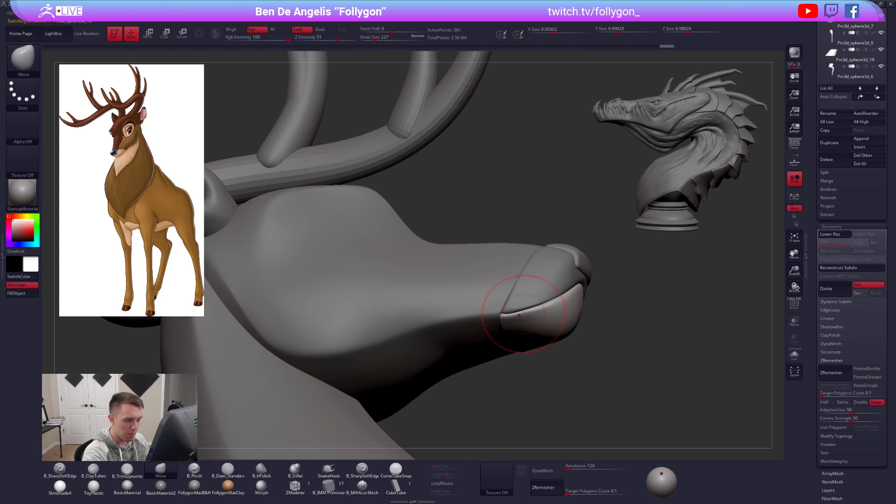
pyautogui.press('space')
pyautogui.moveTo(549, 297); pyautogui.dragTo(546, 296)
pyautogui.moveTo(549, 335)
pyautogui.mouseDown(button='right')
pyautogui.moveTo(552, 352)
pyautogui.moveTo(577, 352)
pyautogui.mouseUp(button='right')
# - Rotate the lower lip downward about the corner of the mouth with the Transpose line to open the mouth
pyautogui.press('r')
pyautogui.moveTo(520, 279)
pyautogui.mouseDown()
pyautogui.moveTo(621, 321)
pyautogui.moveTo(617, 338)
pyautogui.mouseUp()
pyautogui.moveTo(620, 351); pyautogui.dragTo(583, 347, button='right')
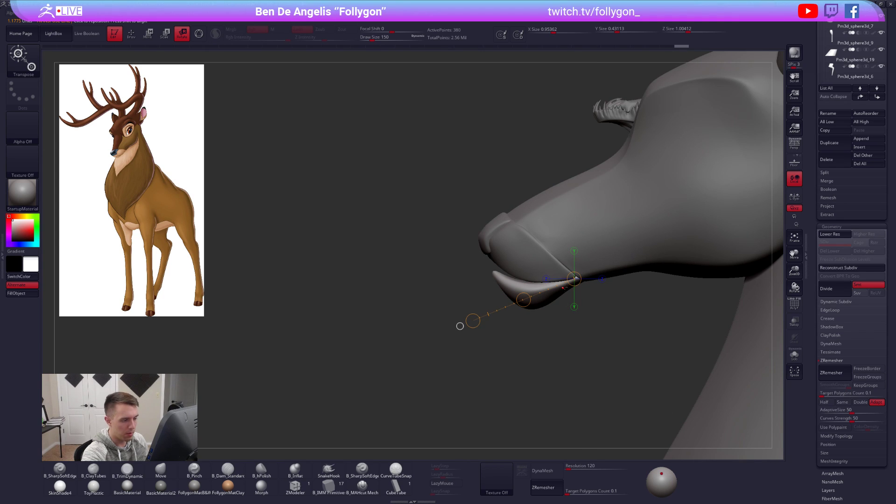
pyautogui.moveTo(519, 282); pyautogui.dragTo(531, 319, button='right')
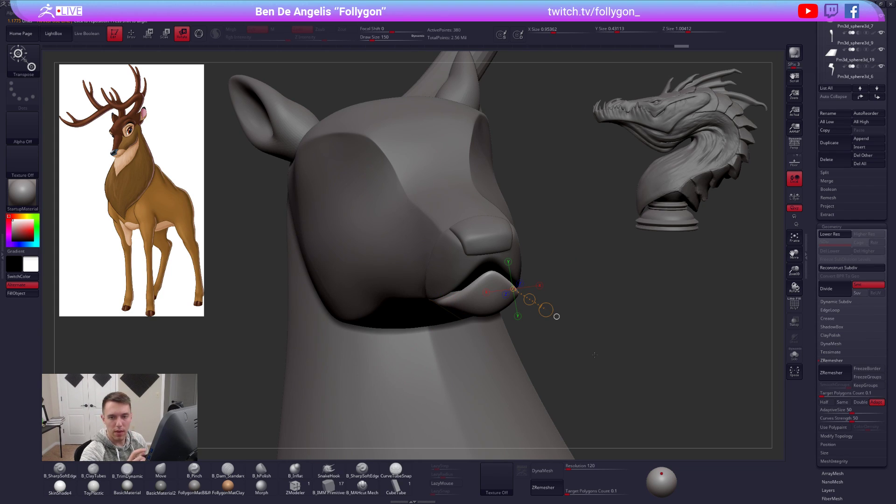
pyautogui.moveTo(595, 355); pyautogui.dragTo(646, 318, button='right')
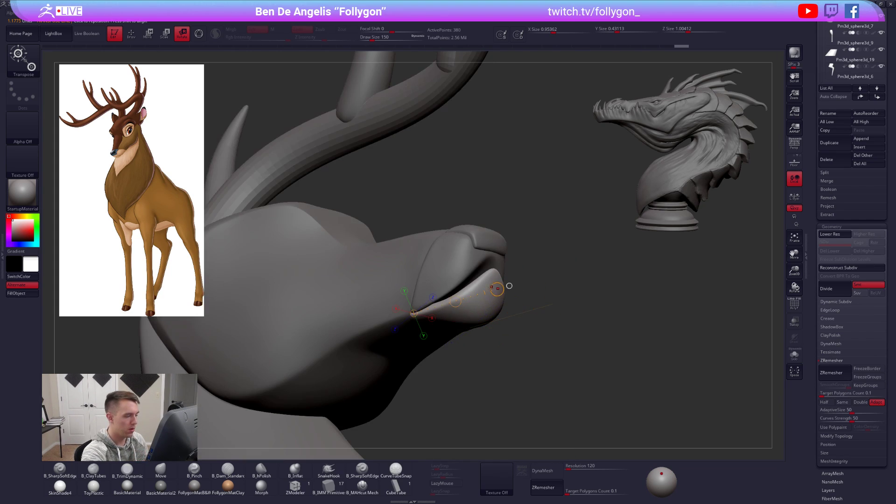
# - Widen the rear corners of the lower lip with the Move brush so they meet the mouth corners
pyautogui.press('q')
pyautogui.moveTo(558, 301); pyautogui.dragTo(555, 289, button='right')
pyautogui.press('ctrl')
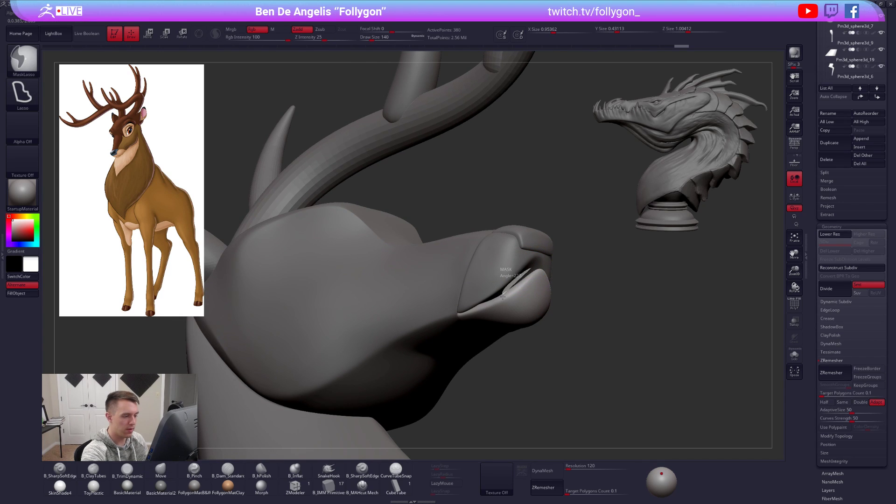
pyautogui.keyDown('ctrl'); pyautogui.moveTo(556, 287); pyautogui.dragTo(564, 296); pyautogui.keyUp('ctrl')
pyautogui.moveTo(543, 315); pyautogui.dragTo(476, 348, button='right')
pyautogui.press('space')
pyautogui.click(473, 302)
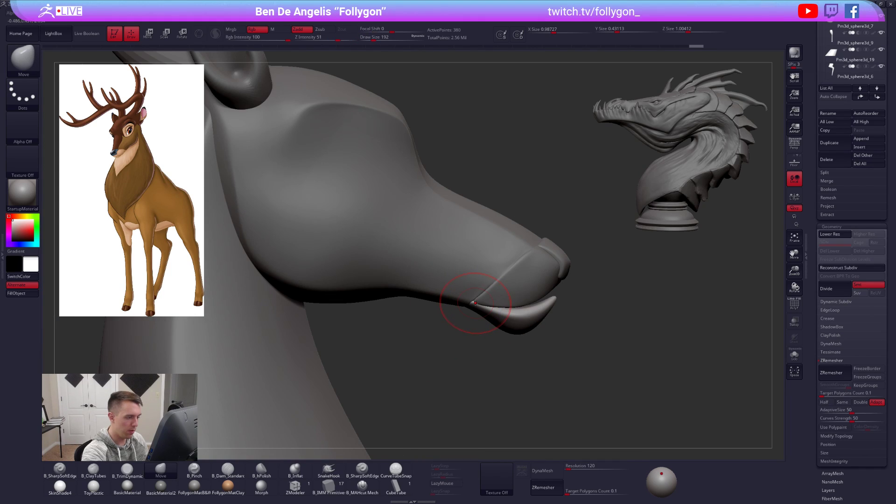
pyautogui.press('space')
pyautogui.click(478, 299)
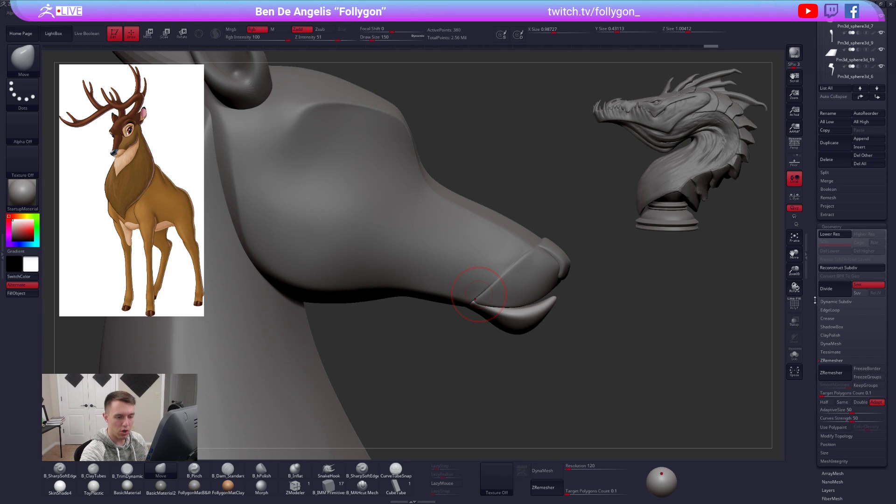
# - Reorder the lower lip subtool so it sits directly below the upper lip subtool
pyautogui.moveTo(815, 300); pyautogui.dragTo(810, 395)
pyautogui.scroll(2, 823, 238)
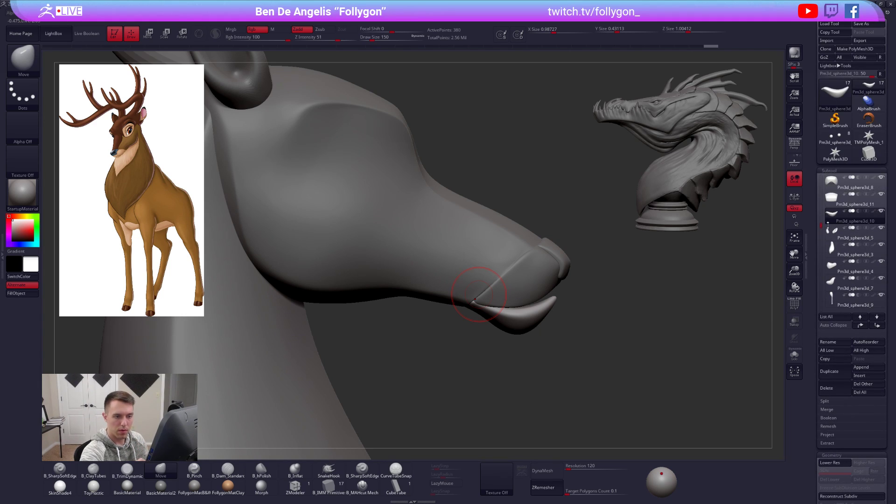
pyautogui.click(838, 205)
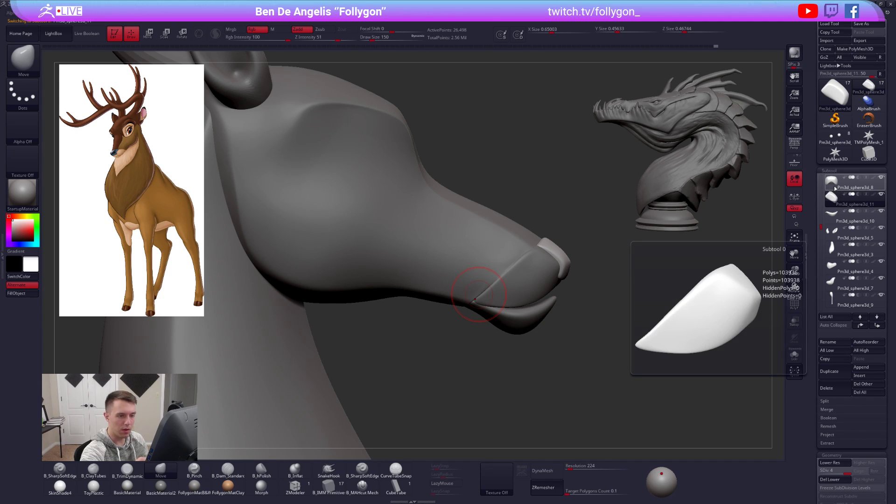
pyautogui.click(836, 188)
pyautogui.click(842, 218)
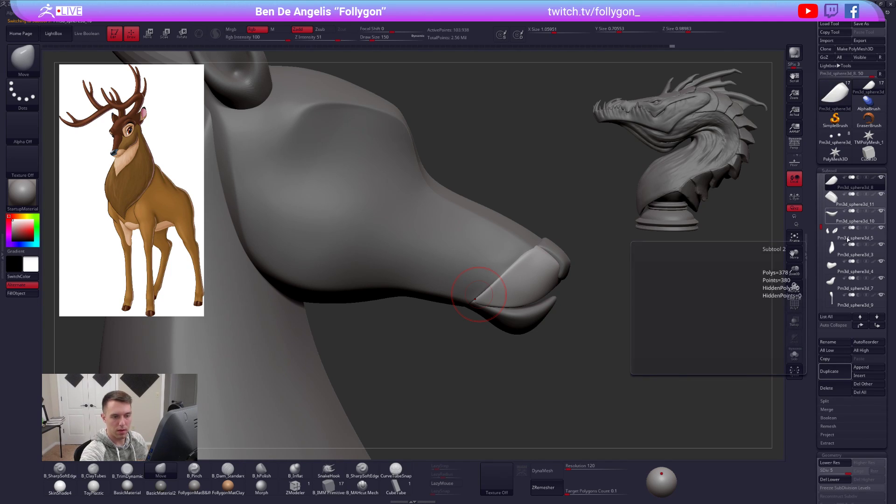
pyautogui.click(860, 324)
# - Isolate the lower lip, choose the ClayTubes brush and subdivide the mesh three times
pyautogui.hotkey('alt', 's')
pyautogui.moveTo(515, 402); pyautogui.dragTo(547, 321)
pyautogui.moveTo(516, 359); pyautogui.dragTo(517, 326)
pyautogui.press('b')
pyautogui.press('c')
pyautogui.press('t')
pyautogui.hotkey('ctrl', 'd')
pyautogui.hotkey('ctrl', 'd')
pyautogui.hotkey('ctrl', 'd')
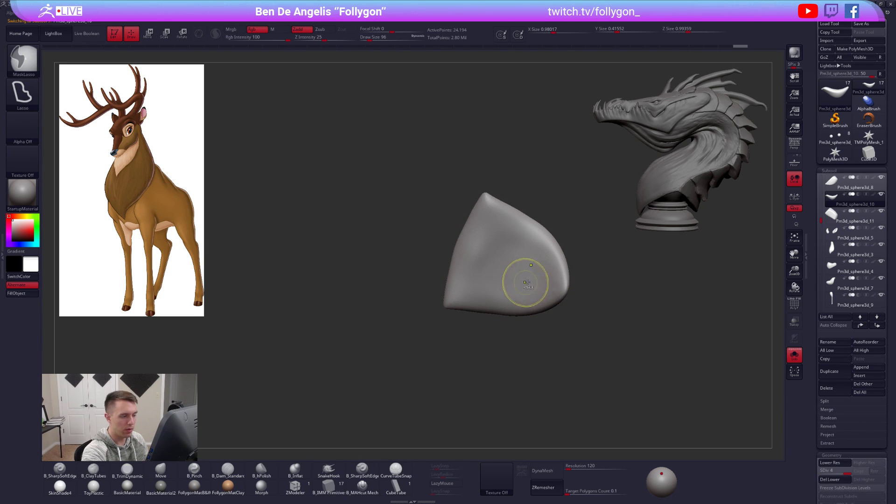
# - Carve into the lower lip's inner face with ClayTubes and smooth the strokes
pyautogui.moveTo(542, 282)
pyautogui.keyDown('alt'); pyautogui.mouseDown()
pyautogui.moveTo(513, 230)
pyautogui.moveTo(528, 254)
pyautogui.moveTo(479, 258)
pyautogui.moveTo(519, 238)
pyautogui.moveTo(526, 266)
pyautogui.moveTo(479, 235)
pyautogui.moveTo(494, 258)
pyautogui.moveTo(518, 253)
pyautogui.mouseUp(); pyautogui.keyUp('alt')
pyautogui.press('shift')
pyautogui.moveTo(520, 252)
pyautogui.mouseDown(button='right')
pyautogui.moveTo(553, 236)
pyautogui.moveTo(535, 242)
pyautogui.mouseUp(button='right')
pyautogui.hotkey('alt', 's')
pyautogui.moveTo(552, 275); pyautogui.dragTo(478, 404, button='right')
pyautogui.hotkey('alt', 's')
# - Hollow the lower lip's inner surface with the B_MAHcut Mech brush, smoothing between strokes
pyautogui.click(368, 485)
pyautogui.moveTo(404, 402); pyautogui.dragTo(411, 432, button='right')
pyautogui.press('space')
pyautogui.moveTo(534, 294); pyautogui.dragTo(531, 295)
pyautogui.keyDown('alt'); pyautogui.moveTo(532, 299); pyautogui.dragTo(515, 308, button='right'); pyautogui.keyUp('alt')
pyautogui.moveTo(495, 290); pyautogui.dragTo(553, 270)
pyautogui.press('space')
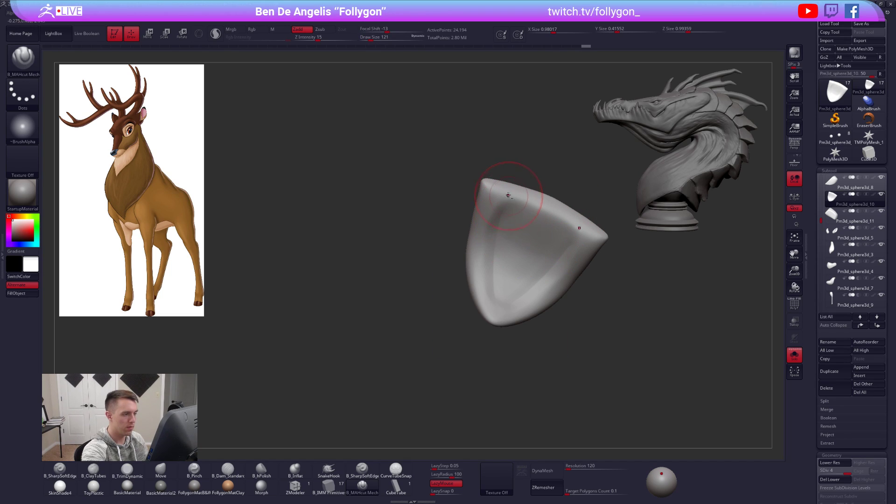
pyautogui.press('shift')
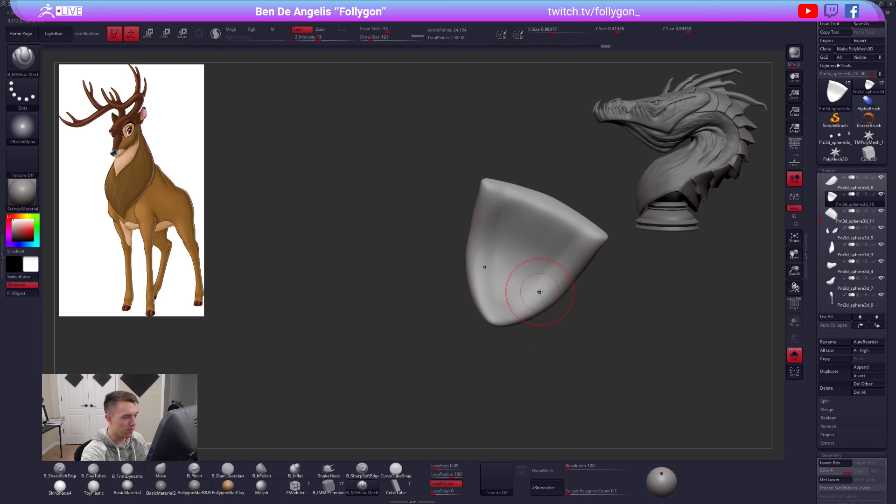
pyautogui.press('space')
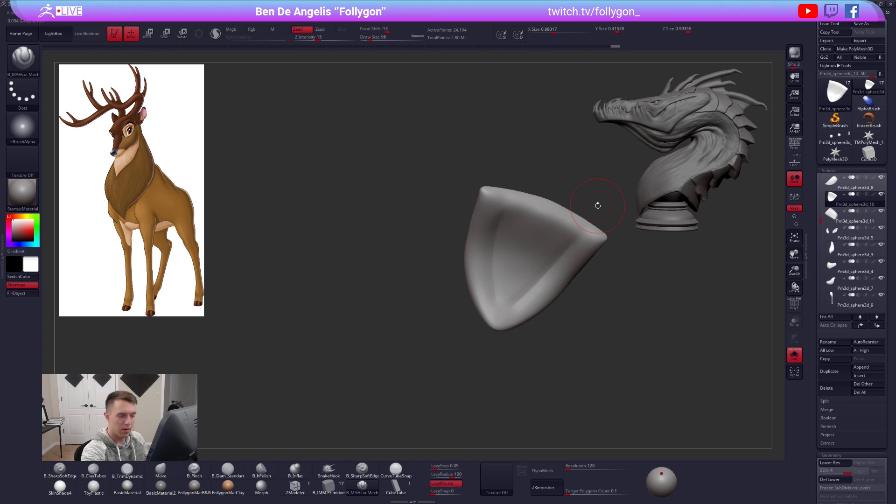
pyautogui.press('shift')
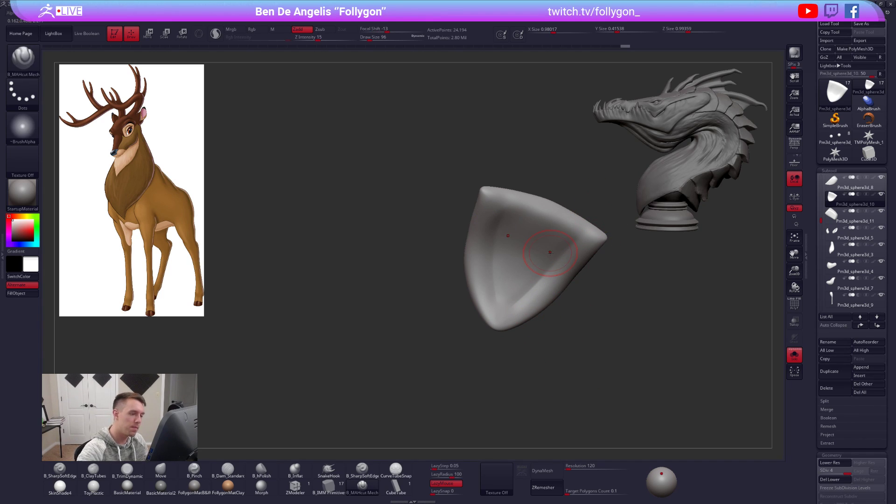
pyautogui.moveTo(516, 230); pyautogui.dragTo(510, 236, button='right')
# - Soften the cut planes inside the lower lip with ClayTubes and smoothing strokes
pyautogui.press('b')
pyautogui.press('c')
pyautogui.press('t')
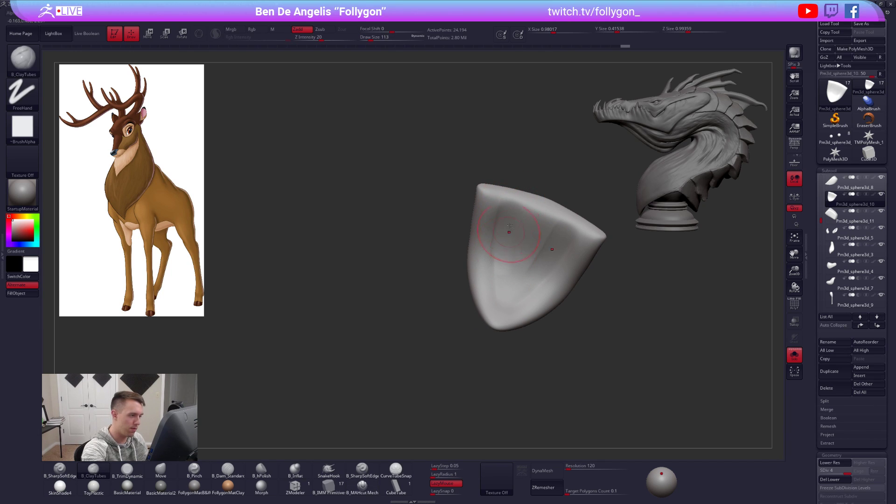
pyautogui.press('shift')
pyautogui.keyDown('shift'); pyautogui.moveTo(508, 237); pyautogui.dragTo(511, 285); pyautogui.keyUp('shift')
pyautogui.moveTo(512, 286)
pyautogui.mouseDown(button='right')
pyautogui.moveTo(551, 273)
pyautogui.moveTo(578, 280)
pyautogui.mouseUp(button='right')
pyautogui.hotkey('alt', 's')
pyautogui.hotkey('alt', 's')
# - Build up volume along the lower lip's upper rim and side with the ClayTubes brush
pyautogui.press('space')
pyautogui.moveTo(535, 270); pyautogui.dragTo(509, 287)
pyautogui.moveTo(528, 280); pyautogui.dragTo(561, 262, button='right')
pyautogui.press('space')
pyautogui.moveTo(561, 263); pyautogui.dragTo(567, 263)
pyautogui.keyDown('alt'); pyautogui.moveTo(540, 264); pyautogui.dragTo(557, 256, button='right'); pyautogui.keyUp('alt')
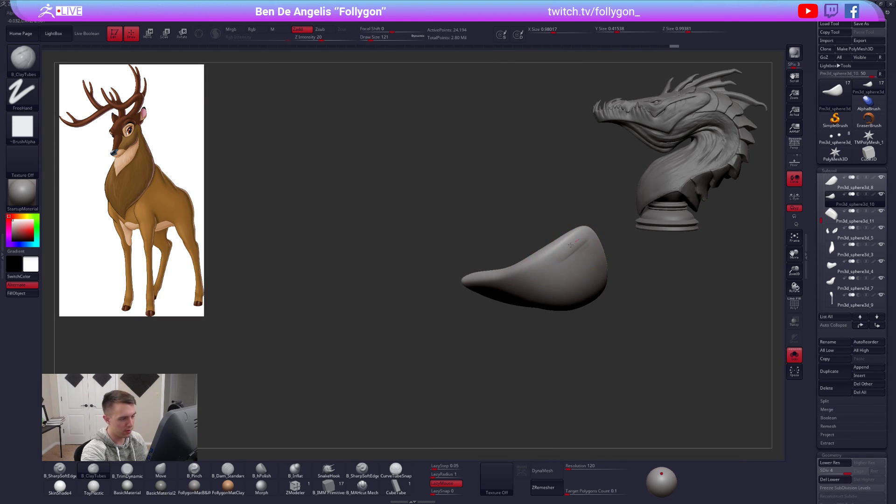
pyautogui.moveTo(574, 242); pyautogui.dragTo(496, 290)
pyautogui.moveTo(499, 290); pyautogui.dragTo(513, 276, button='right')
pyautogui.moveTo(567, 261); pyautogui.dragTo(514, 281)
pyautogui.moveTo(514, 282); pyautogui.dragTo(541, 262, button='right')
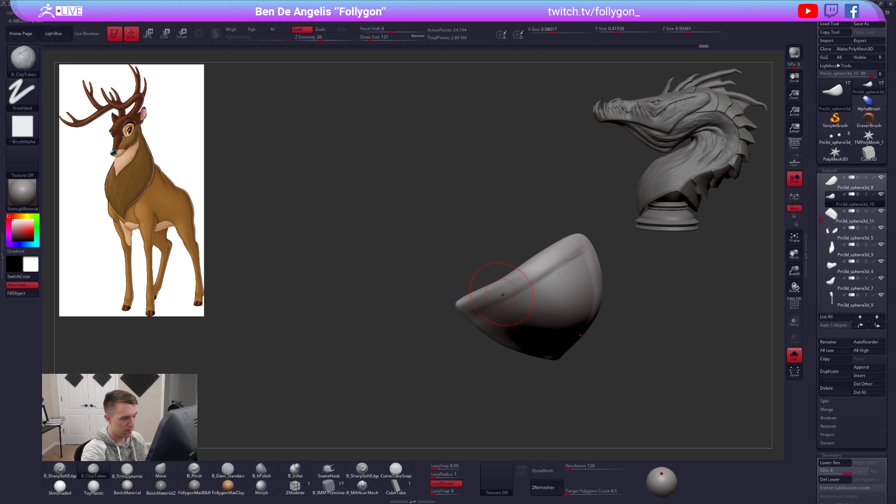
# - Smooth the clay strokes on the outer side of the lower lip
pyautogui.moveTo(527, 302); pyautogui.dragTo(552, 282, button='right')
pyautogui.press('shift')
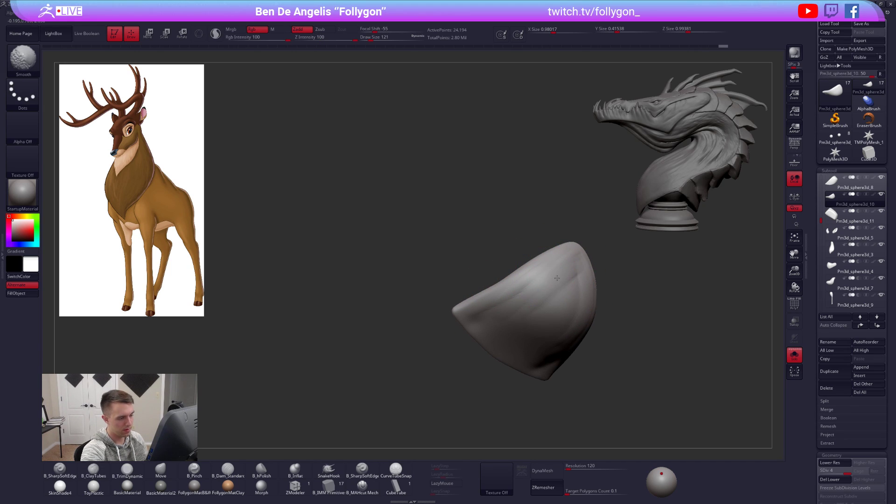
pyautogui.keyDown('shift'); pyautogui.moveTo(478, 321); pyautogui.dragTo(485, 326); pyautogui.keyUp('shift')
pyautogui.moveTo(494, 326); pyautogui.dragTo(527, 286, button='right')
# - Refine the lower lip's outer surface and rim with short strokes, comparing it with the rest of the head
pyautogui.press('3')
pyautogui.press('space')
pyautogui.moveTo(491, 286)
pyautogui.mouseDown()
pyautogui.moveTo(532, 326)
pyautogui.moveTo(564, 281)
pyautogui.moveTo(555, 291)
pyautogui.mouseUp()
pyautogui.hotkey('alt', 's')
pyautogui.press('space')
pyautogui.moveTo(550, 296)
pyautogui.mouseDown(button='right')
pyautogui.moveTo(568, 339)
pyautogui.moveTo(603, 345)
pyautogui.moveTo(562, 326)
pyautogui.moveTo(530, 286)
pyautogui.moveTo(553, 291)
pyautogui.mouseUp(button='right')
pyautogui.hotkey('alt', 's')
pyautogui.press('space')
pyautogui.moveTo(556, 305); pyautogui.dragTo(562, 304)
pyautogui.moveTo(562, 304)
pyautogui.mouseDown(button='right')
pyautogui.moveTo(552, 262)
pyautogui.moveTo(554, 277)
pyautogui.mouseUp(button='right')
# - Finish shaping the lower lip with small strokes, trimming its planes, and show the whole deer again
pyautogui.press('2')
pyautogui.press('space')
pyautogui.moveTo(554, 285)
pyautogui.mouseDown()
pyautogui.moveTo(541, 273)
pyautogui.moveTo(560, 282)
pyautogui.mouseUp()
pyautogui.moveTo(566, 287); pyautogui.dragTo(518, 327, button='right')
pyautogui.press('space')
pyautogui.press('3')
pyautogui.moveTo(547, 287)
pyautogui.mouseDown()
pyautogui.moveTo(536, 313)
pyautogui.moveTo(546, 294)
pyautogui.mouseUp()
pyautogui.moveTo(544, 295); pyautogui.dragTo(589, 343, button='right')
pyautogui.hotkey('shift', 's')
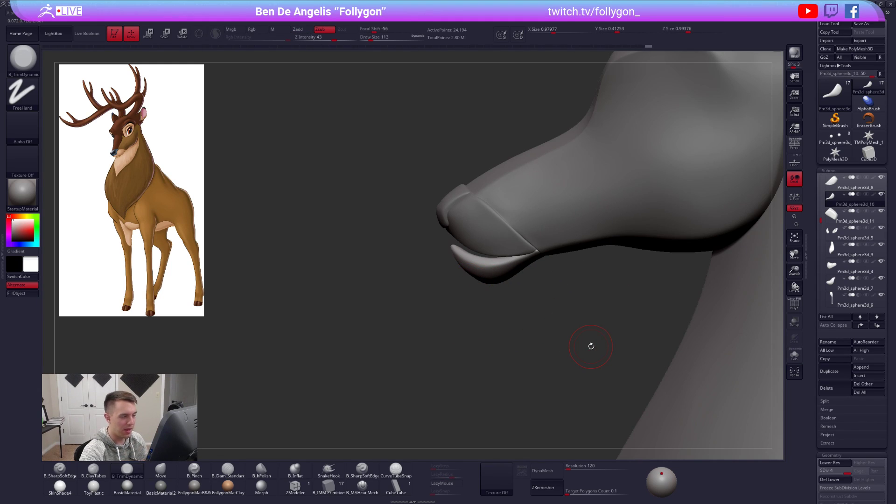
# - Select the upper lip piece and isolate it for sculpting
pyautogui.moveTo(591, 346); pyautogui.dragTo(602, 376, button='right')
pyautogui.keyDown('alt'); pyautogui.click(500, 252); pyautogui.keyUp('alt')
pyautogui.moveTo(499, 252)
pyautogui.mouseDown(button='right')
pyautogui.moveTo(483, 239)
pyautogui.moveTo(520, 223)
pyautogui.moveTo(524, 258)
pyautogui.moveTo(502, 264)
pyautogui.moveTo(498, 217)
pyautogui.mouseUp(button='right')
pyautogui.press('b')
pyautogui.press('m')
pyautogui.press('v')
pyautogui.press('[')
pyautogui.hotkey('shift', 's')
# - Clean up the upper lip's inner face and edge with the B_Pinch brush and smoothing, and unhide the other parts
pyautogui.press('b')
pyautogui.press('t')
pyautogui.press('d')
pyautogui.press('b')
pyautogui.press('p')
pyautogui.press('i')
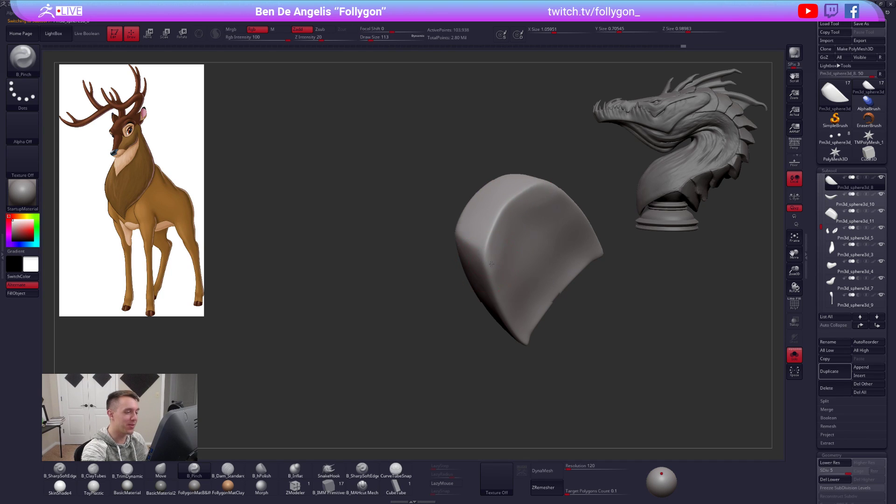
pyautogui.moveTo(491, 265); pyautogui.dragTo(489, 285, button='right')
pyautogui.press('shift')
pyautogui.moveTo(504, 265)
pyautogui.mouseDown(button='right')
pyautogui.moveTo(556, 324)
pyautogui.moveTo(582, 378)
pyautogui.moveTo(610, 389)
pyautogui.moveTo(657, 383)
pyautogui.mouseUp(button='right')
pyautogui.hotkey('alt', 's')
pyautogui.moveTo(487, 272); pyautogui.dragTo(625, 280, button='right')
# - Merge the lower lip subtool into the upper lip subtool
pyautogui.click(835, 462)
pyautogui.press('space')
pyautogui.click(586, 263)
pyautogui.click(558, 278)
pyautogui.hotkey('shift', 'f')
pyautogui.hotkey('shift', 'f')
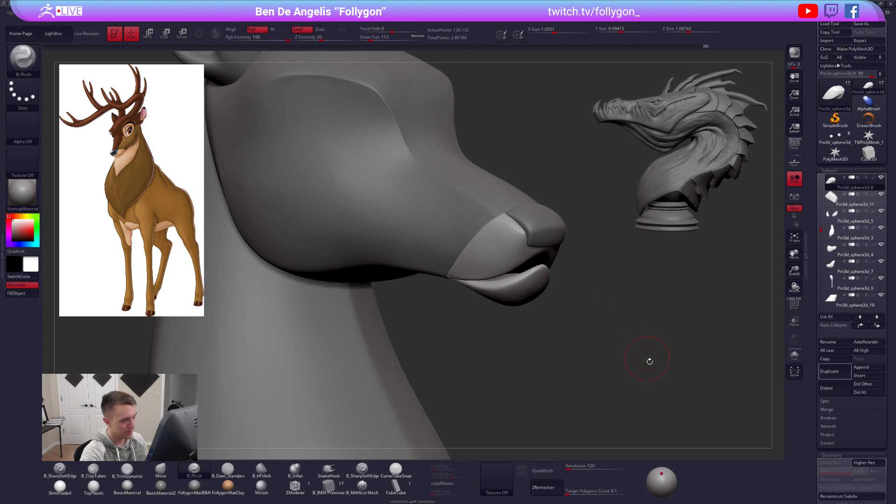
# - Isolate the merged mouth piece and DynaMesh it at resolution 448
pyautogui.hotkey('alt', 's')
pyautogui.moveTo(642, 372); pyautogui.dragTo(643, 343)
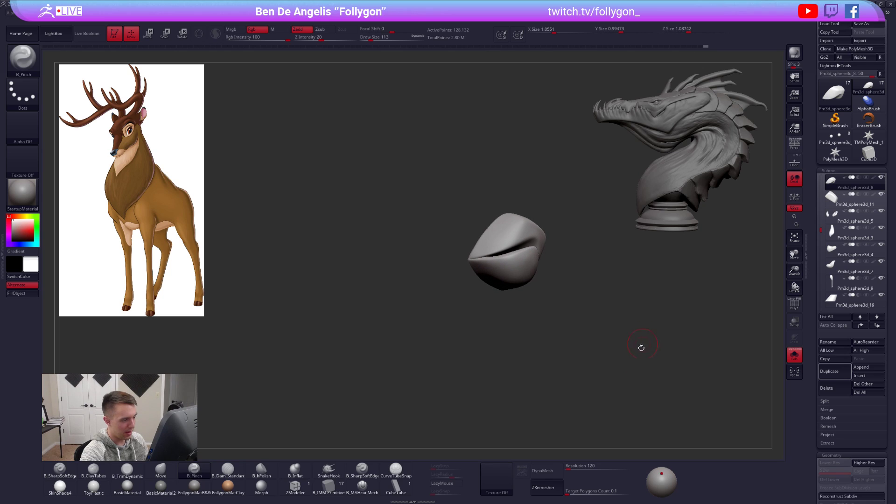
pyautogui.moveTo(567, 473); pyautogui.dragTo(573, 472)
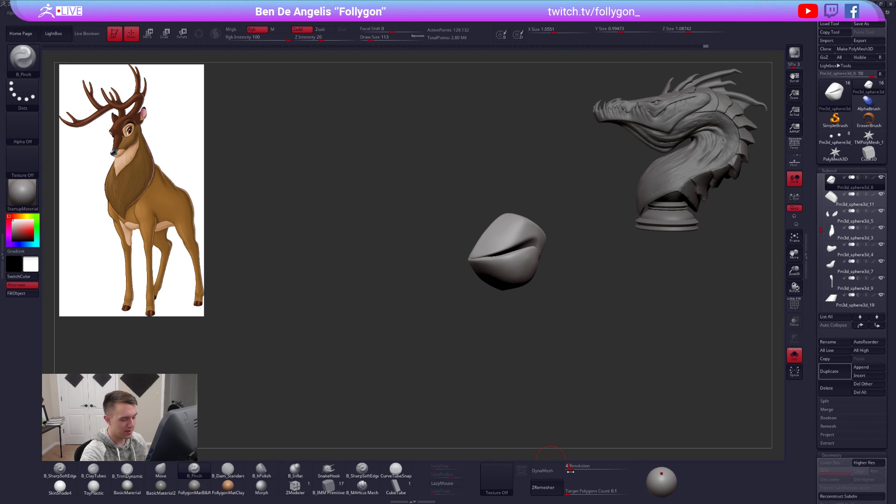
pyautogui.click(542, 470)
pyautogui.moveTo(494, 276)
pyautogui.keyDown('ctrl'); pyautogui.mouseDown(button='right')
pyautogui.moveTo(503, 295)
pyautogui.moveTo(536, 303)
pyautogui.moveTo(502, 301)
pyautogui.moveTo(492, 281)
pyautogui.moveTo(513, 243)
pyautogui.moveTo(473, 255)
pyautogui.mouseUp(button='right'); pyautogui.keyUp('ctrl')
pyautogui.hotkey('shift', 'f')
pyautogui.hotkey('shift', 'f')
# - Trim and smooth the fused area on the back of the mouth piece with the B_TrimDynamic brush
pyautogui.press('b')
pyautogui.press('t')
pyautogui.press('d')
pyautogui.moveTo(511, 244)
pyautogui.mouseDown()
pyautogui.moveTo(429, 243)
pyautogui.moveTo(496, 233)
pyautogui.moveTo(432, 214)
pyautogui.mouseUp()
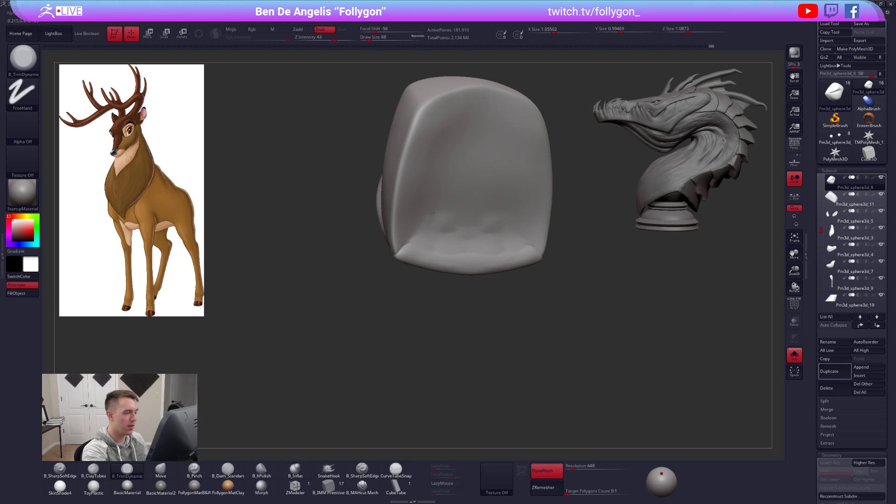
pyautogui.moveTo(496, 230)
pyautogui.mouseDown()
pyautogui.moveTo(436, 218)
pyautogui.moveTo(501, 238)
pyautogui.moveTo(442, 235)
pyautogui.mouseUp()
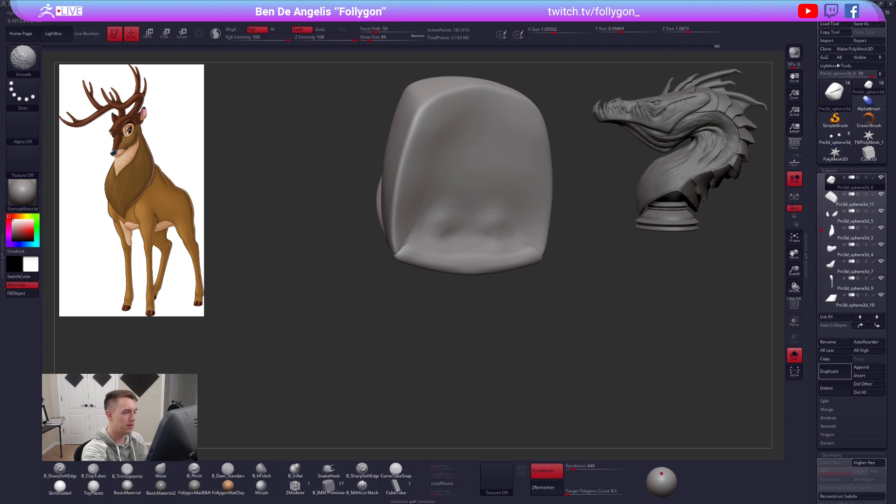
pyautogui.moveTo(451, 227); pyautogui.dragTo(582, 336, button='right')
pyautogui.hotkey('shift', 's')
pyautogui.moveTo(628, 386); pyautogui.dragTo(623, 360, button='right')
# - ZRemesh the mouth piece with KeepGroups on and a target polygon count of 1, and inspect its wireframe
pyautogui.scroll(-5, 854, 326)
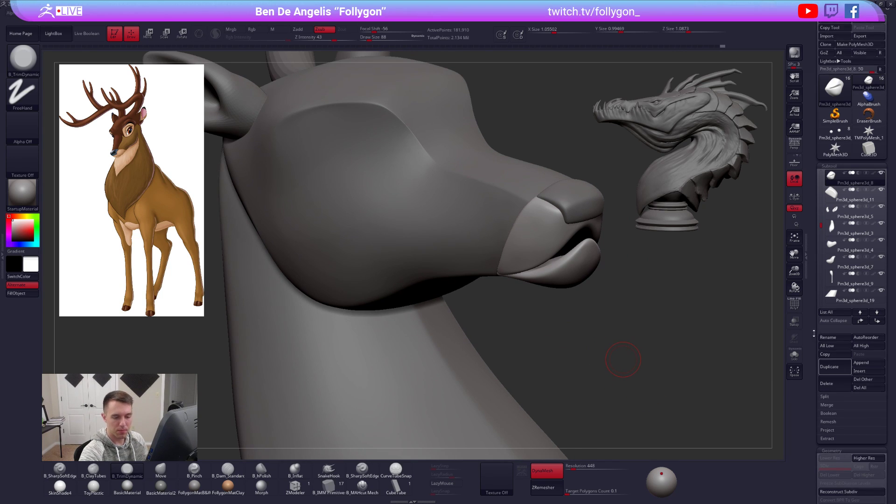
pyautogui.moveTo(840, 410); pyautogui.dragTo(846, 410)
pyautogui.click(868, 402)
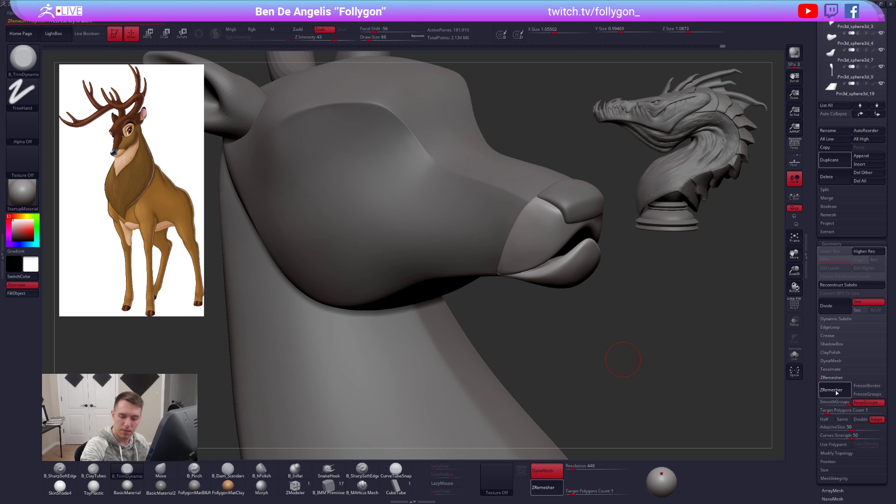
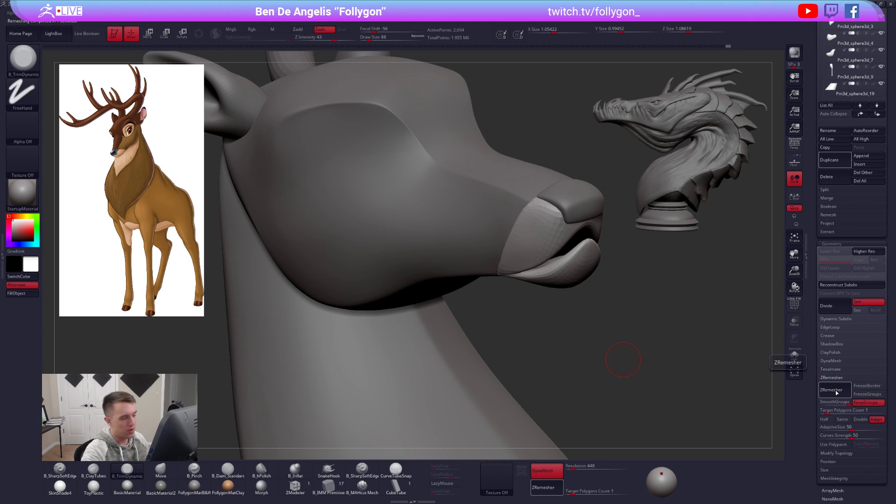
pyautogui.moveTo(570, 275); pyautogui.dragTo(601, 337)
pyautogui.click(795, 355)
pyautogui.hotkey('shift', 'f')
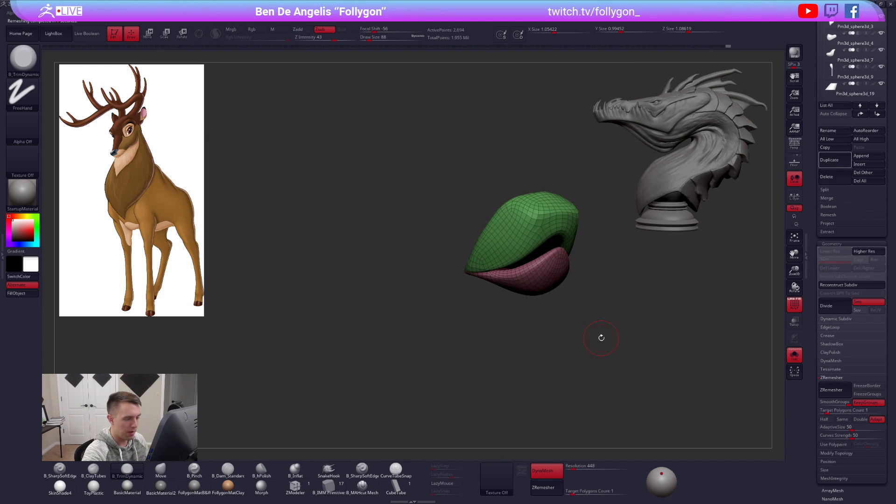
pyautogui.moveTo(594, 372); pyautogui.dragTo(567, 296)
pyautogui.hotkey('shift', 'f')
pyautogui.press('f')
# - Select the deer's neck and chest ruff, display its polygon wireframe and lower it to subdivision level 2
pyautogui.keyDown('alt'); pyautogui.click(537, 150); pyautogui.keyUp('alt')
pyautogui.hotkey('shift', 'f')
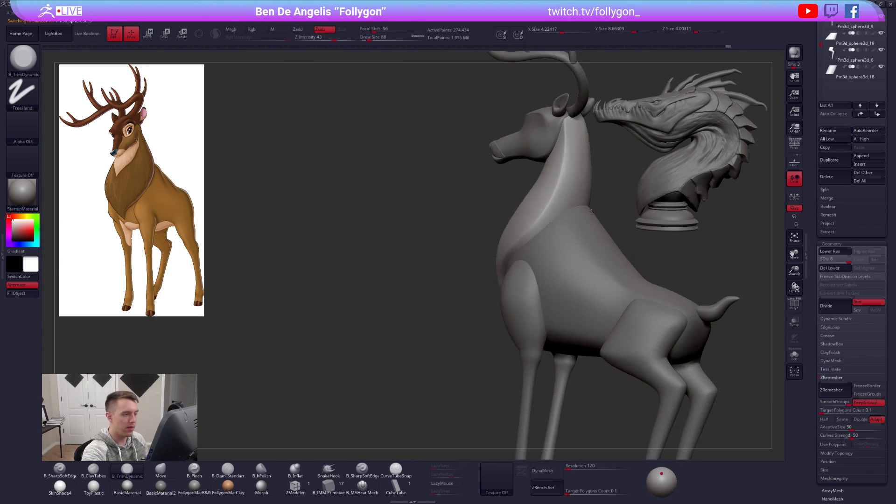
pyautogui.moveTo(562, 210); pyautogui.dragTo(551, 267)
pyautogui.moveTo(539, 239); pyautogui.dragTo(561, 263, button='right')
pyautogui.hotkey('shift', 'f')
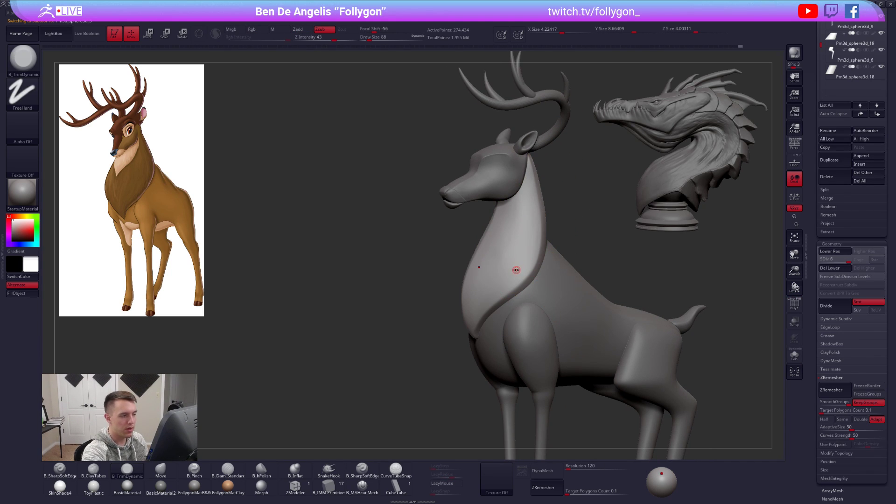
pyautogui.hotkey('alt', 's')
pyautogui.moveTo(520, 280); pyautogui.dragTo(618, 380, button='right')
pyautogui.hotkey('alt', 's')
pyautogui.hotkey('shift', 'f')
pyautogui.hotkey('shift', 'd')
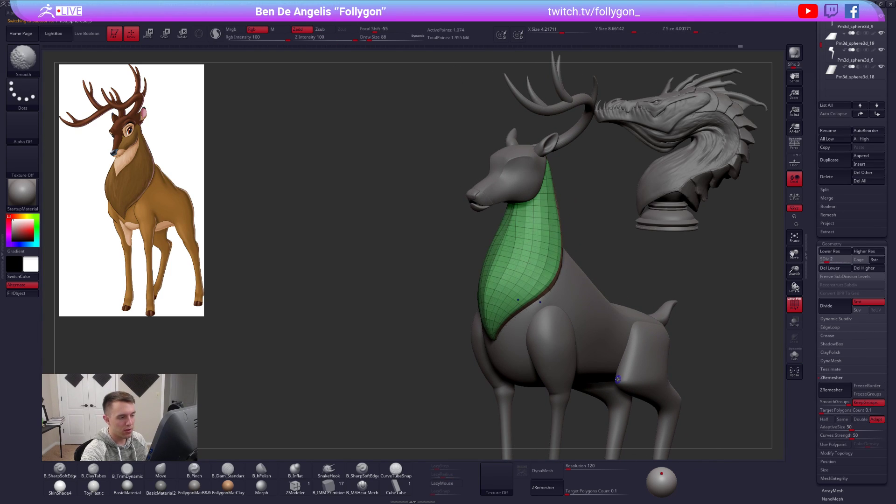
# - Lower the neck ruff to subdivision level 1, isolate it to inspect its wireframe, and restore the full shaded deer
pyautogui.hotkey('shift', 'd')
pyautogui.hotkey('alt', 's')
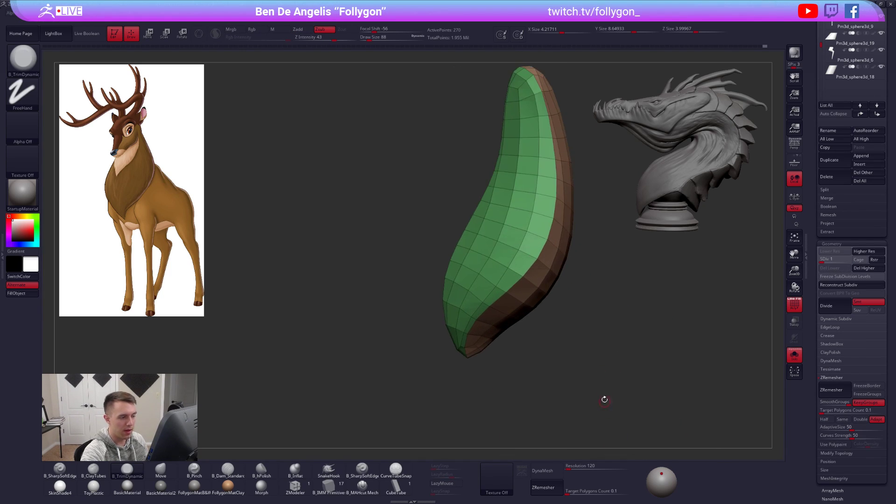
pyautogui.moveTo(606, 404); pyautogui.dragTo(578, 278, button='right')
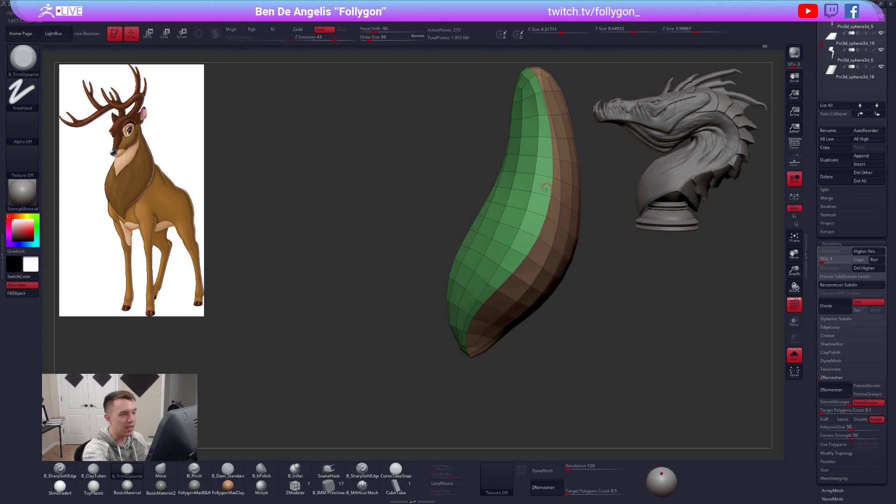
pyautogui.moveTo(467, 333); pyautogui.dragTo(471, 394, button='right')
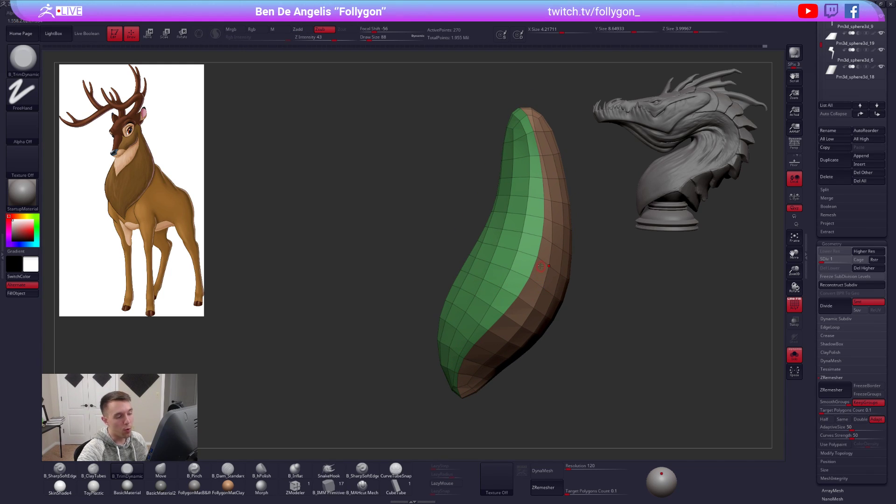
pyautogui.hotkey('alt', 's')
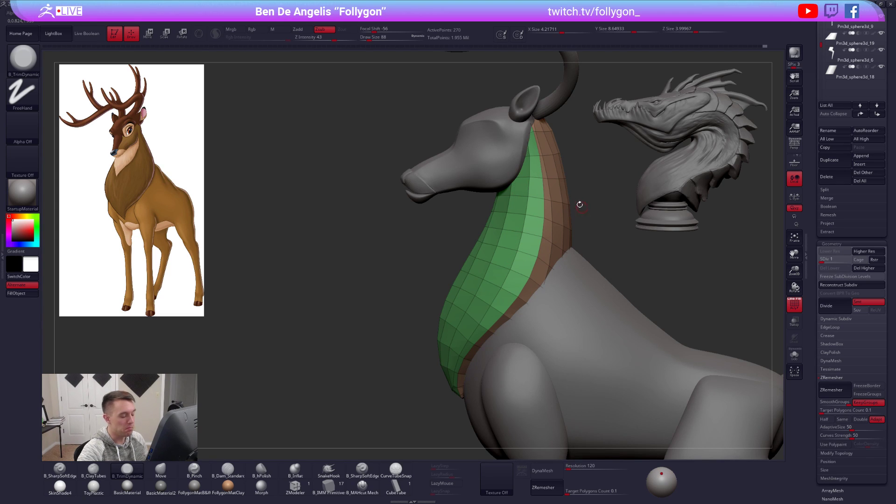
pyautogui.hotkey('shift', 'f')
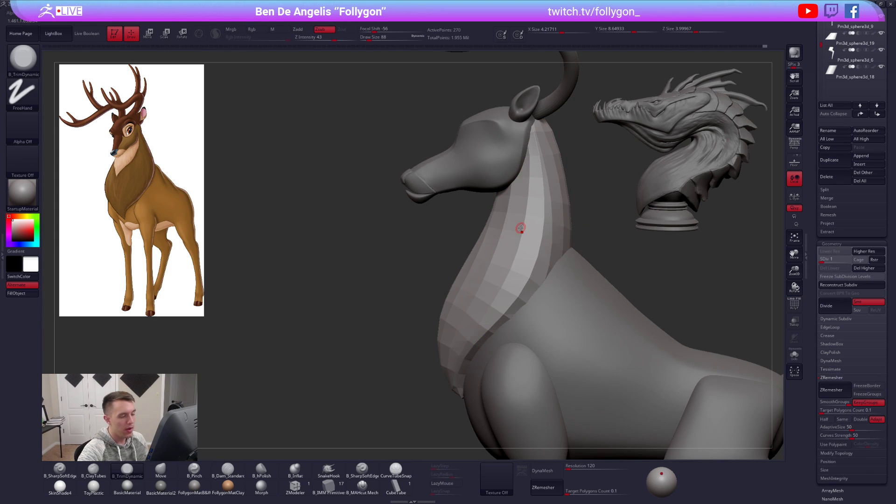
# - Raise the neck ruff to subdivision level 6 and adjust its shape with the Move brush at draw size 430
pyautogui.press('d')
pyautogui.press('d')
pyautogui.press('d')
pyautogui.press('d')
pyautogui.press('d')
pyautogui.press('b')
pyautogui.press('m')
pyautogui.press('v')
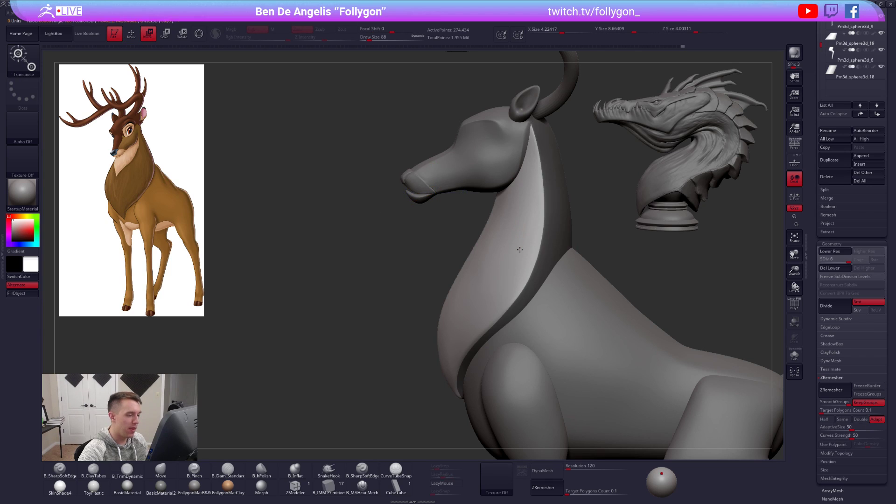
pyautogui.moveTo(583, 240); pyautogui.dragTo(637, 247)
pyautogui.press('space')
pyautogui.moveTo(543, 294)
pyautogui.mouseDown()
pyautogui.moveTo(550, 294)
pyautogui.moveTo(539, 268)
pyautogui.moveTo(527, 287)
pyautogui.mouseUp()
pyautogui.press('space')
# - Smooth the front of the neck ruff at subdivision level 3 and return it to level 6
pyautogui.hotkey('shift', 'd')
pyautogui.hotkey('shift', 'd')
pyautogui.hotkey('shift', 'd')
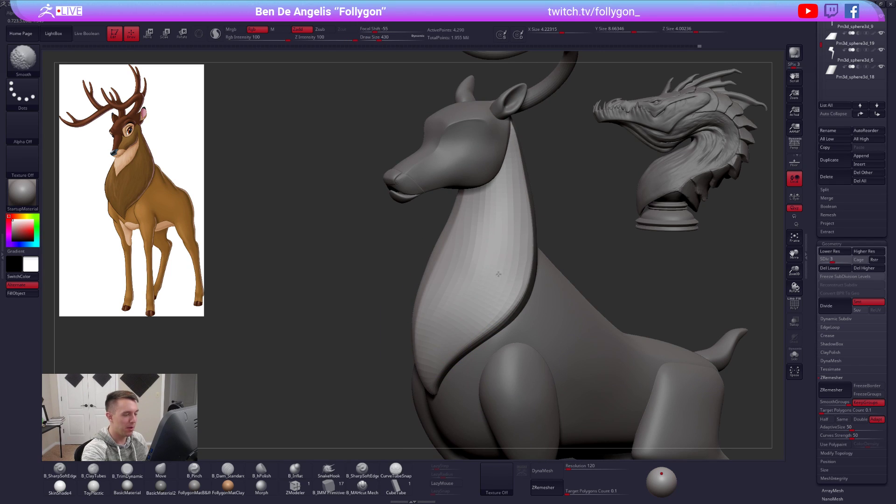
pyautogui.keyDown('shift'); pyautogui.moveTo(497, 225); pyautogui.dragTo(491, 239); pyautogui.keyUp('shift')
pyautogui.moveTo(569, 255); pyautogui.dragTo(530, 258)
pyautogui.press('d')
pyautogui.press('d')
pyautogui.press('d')
pyautogui.moveTo(570, 180); pyautogui.dragTo(529, 227)
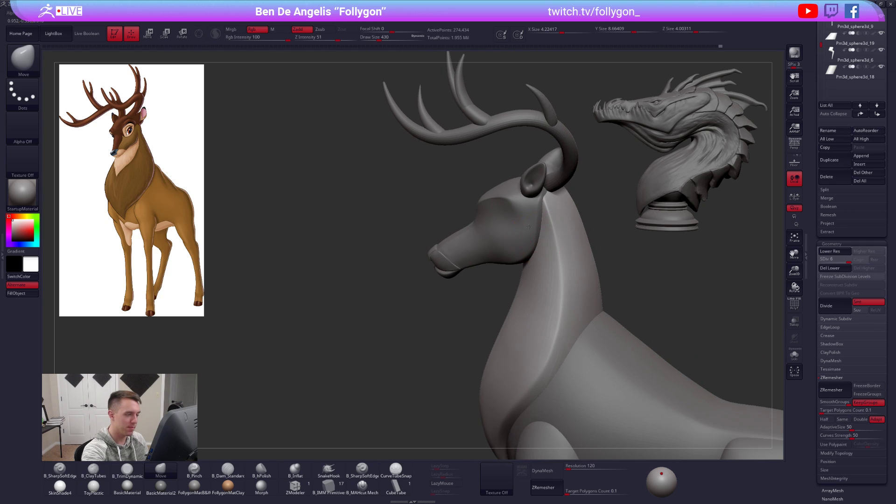
# - Select and isolate the mouth piece, and check its polygon wireframe
pyautogui.keyDown('alt'); pyautogui.click(437, 260); pyautogui.keyUp('alt')
pyautogui.moveTo(437, 260)
pyautogui.mouseDown()
pyautogui.moveTo(513, 264)
pyautogui.moveTo(542, 236)
pyautogui.moveTo(554, 293)
pyautogui.moveTo(539, 279)
pyautogui.moveTo(497, 270)
pyautogui.mouseUp()
pyautogui.hotkey('alt', 's')
pyautogui.press('space')
pyautogui.press('space')
pyautogui.press('d')
pyautogui.moveTo(490, 303); pyautogui.dragTo(486, 258)
pyautogui.hotkey('shift', 'f')
pyautogui.hotkey('shift', 'f')
# - Divide the mouth piece up to subdivision level 4
pyautogui.hotkey('shift', 'd')
pyautogui.hotkey('ctrl', 'd')
pyautogui.hotkey('ctrl', 'd')
pyautogui.hotkey('ctrl', 'd')
pyautogui.keyDown('ctrl'); pyautogui.moveTo(473, 284); pyautogui.dragTo(474, 325, button='right'); pyautogui.keyUp('ctrl')
# - Refine the corner of the mouth seam with B_ClayTubes, smoothing and B_TrimDynamic, and check it on the whole stag
pyautogui.press('space')
pyautogui.press('2')
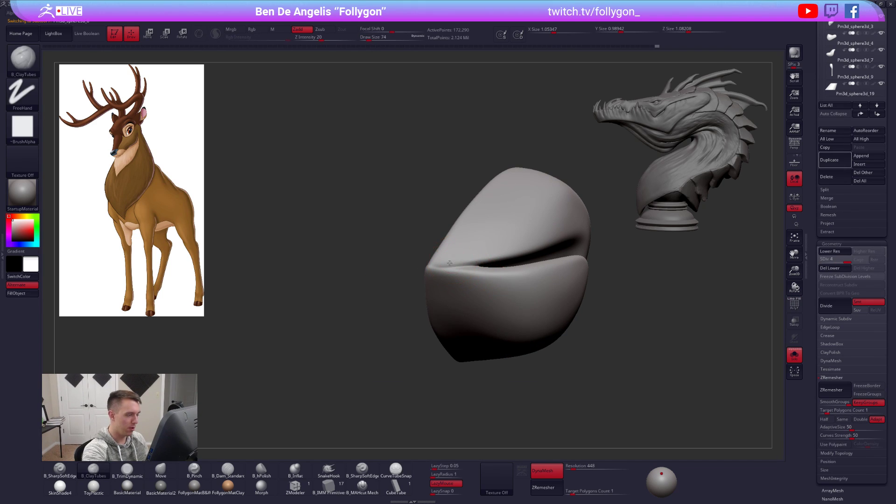
pyautogui.moveTo(453, 254)
pyautogui.keyDown('shift'); pyautogui.mouseDown()
pyautogui.moveTo(435, 270)
pyautogui.moveTo(441, 280)
pyautogui.mouseUp(); pyautogui.keyUp('shift')
pyautogui.moveTo(566, 307)
pyautogui.mouseDown(button='right')
pyautogui.moveTo(576, 340)
pyautogui.moveTo(504, 241)
pyautogui.mouseUp(button='right')
pyautogui.press('3')
pyautogui.press('s')
pyautogui.moveTo(504, 246); pyautogui.dragTo(508, 247)
pyautogui.moveTo(514, 261)
pyautogui.mouseDown(button='right')
pyautogui.moveTo(505, 252)
pyautogui.moveTo(625, 280)
pyautogui.mouseUp(button='right')
pyautogui.press('shift')
pyautogui.keyDown('ctrl'); pyautogui.moveTo(626, 280); pyautogui.dragTo(616, 374, button='right'); pyautogui.keyUp('ctrl')
pyautogui.hotkey('shift', 's')
pyautogui.keyDown('ctrl'); pyautogui.moveTo(700, 368); pyautogui.dragTo(672, 374, button='right'); pyautogui.keyUp('ctrl')
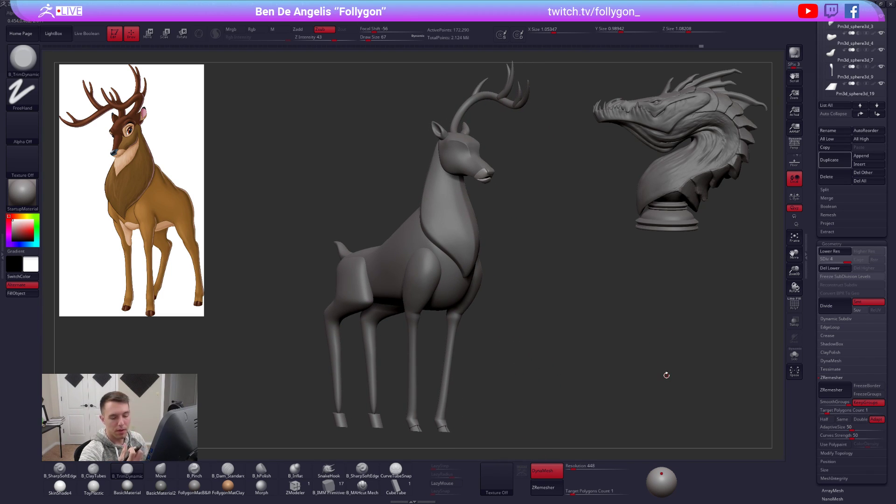
pyautogui.moveTo(666, 375); pyautogui.dragTo(608, 375, button='right')
# - Isolate the mouth piece and sharpen its upper front edge with the B_Pinch brush at draw size 104
pyautogui.moveTo(889, 233); pyautogui.dragTo(889, 445)
pyautogui.moveTo(497, 179)
pyautogui.keyDown('alt'); pyautogui.mouseDown(button='right')
pyautogui.moveTo(514, 203)
pyautogui.moveTo(543, 303)
pyautogui.moveTo(506, 298)
pyautogui.mouseUp(button='right'); pyautogui.keyUp('alt')
pyautogui.hotkey('alt', 's')
pyautogui.press('5')
pyautogui.press('space')
pyautogui.click(580, 240)
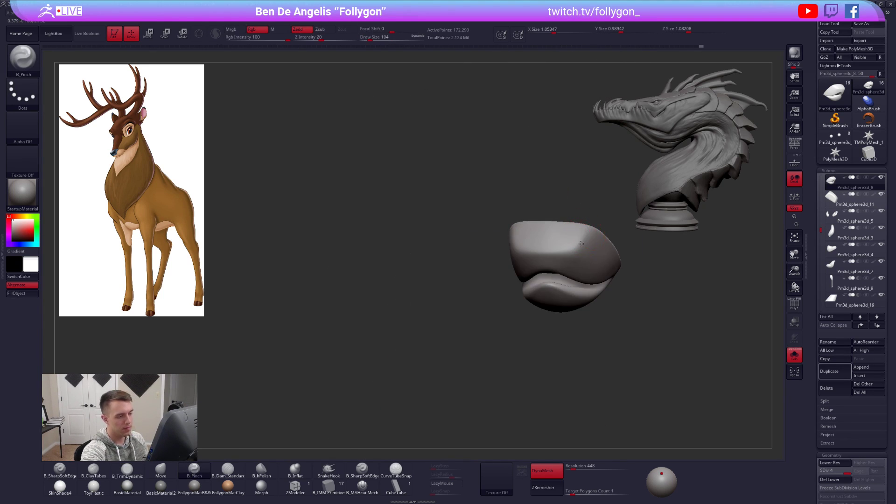
pyautogui.moveTo(560, 249)
pyautogui.mouseDown()
pyautogui.moveTo(544, 240)
pyautogui.moveTo(531, 246)
pyautogui.mouseUp()
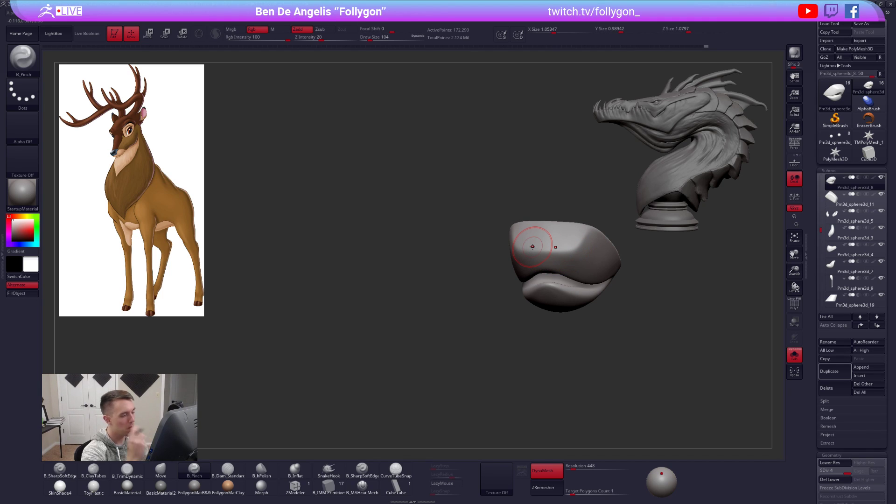
pyautogui.press('shift')
# - Hide the lower lip polygroup to expose the underside of the upper lip, and set the pinch brush's draw size to 67
pyautogui.moveTo(558, 269)
pyautogui.mouseDown(button='right')
pyautogui.moveTo(594, 240)
pyautogui.moveTo(560, 255)
pyautogui.moveTo(548, 280)
pyautogui.moveTo(533, 251)
pyautogui.mouseUp(button='right')
pyautogui.hotkey('shift', 'f')
pyautogui.hotkey('shift', 'f')
pyautogui.press('space')
pyautogui.moveTo(555, 300); pyautogui.dragTo(551, 300)
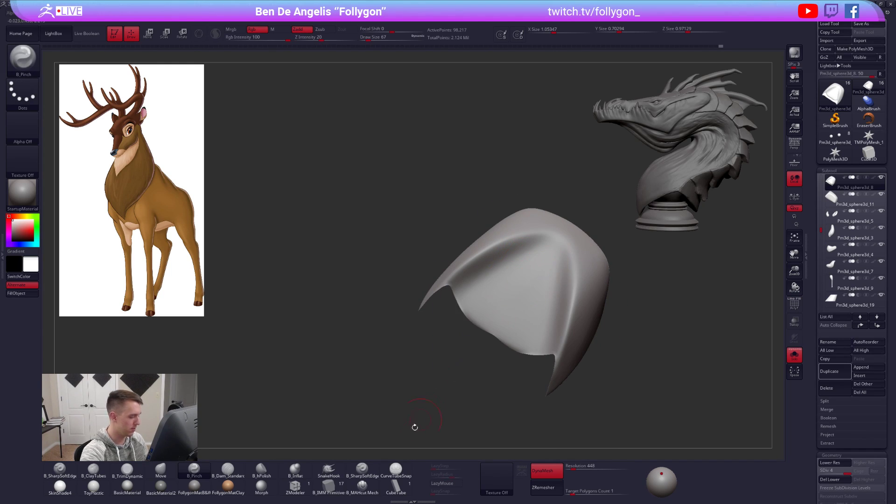
# - Carve the crease around the upper lip's inner rim with the B_SharpSoftEdge brush at draw size 121
pyautogui.click(362, 468)
pyautogui.press('space')
pyautogui.moveTo(537, 283); pyautogui.dragTo(539, 284)
pyautogui.moveTo(532, 264); pyautogui.dragTo(526, 281, button='right')
pyautogui.press('space')
pyautogui.moveTo(509, 284); pyautogui.dragTo(511, 284)
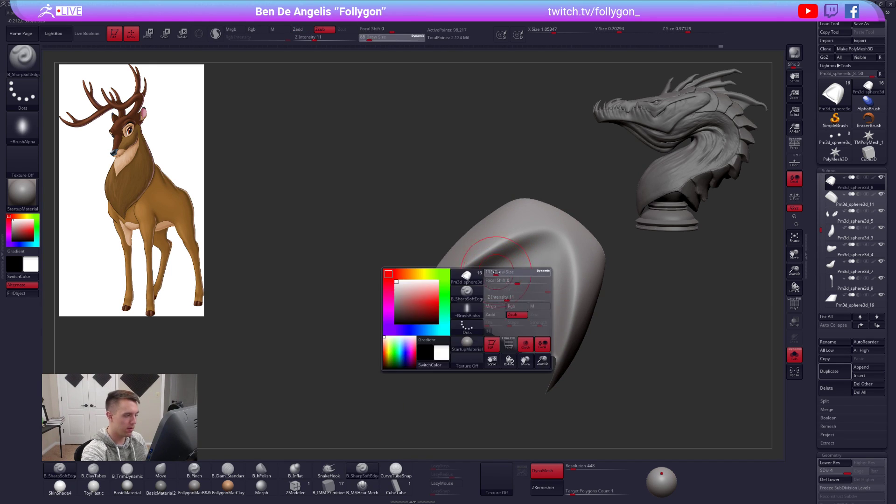
pyautogui.moveTo(513, 279); pyautogui.dragTo(511, 284, button='right')
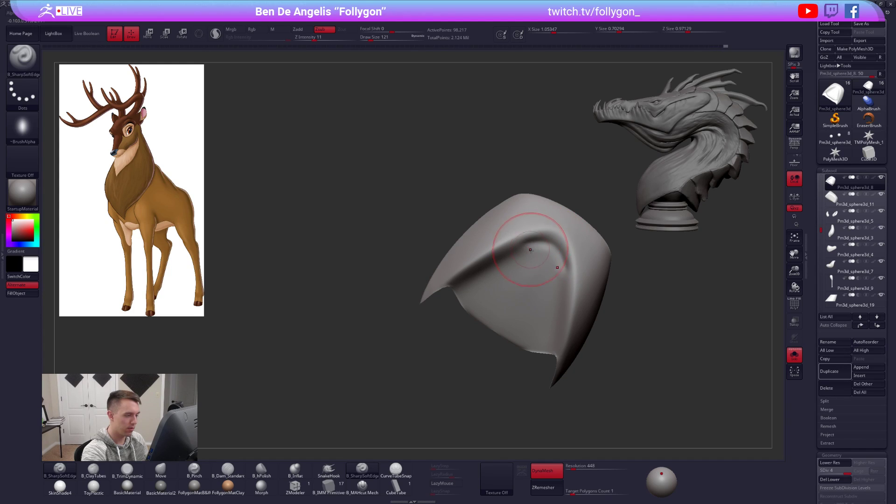
# - Undo the last crease stroke, and recarve and smooth the upper lip's inner rim with LazyMouse enabled
pyautogui.hotkey('ctrl', 'z')
pyautogui.press('l')
pyautogui.press('space')
pyautogui.moveTo(529, 308); pyautogui.dragTo(526, 308)
pyautogui.press('space')
pyautogui.moveTo(547, 252); pyautogui.dragTo(549, 250)
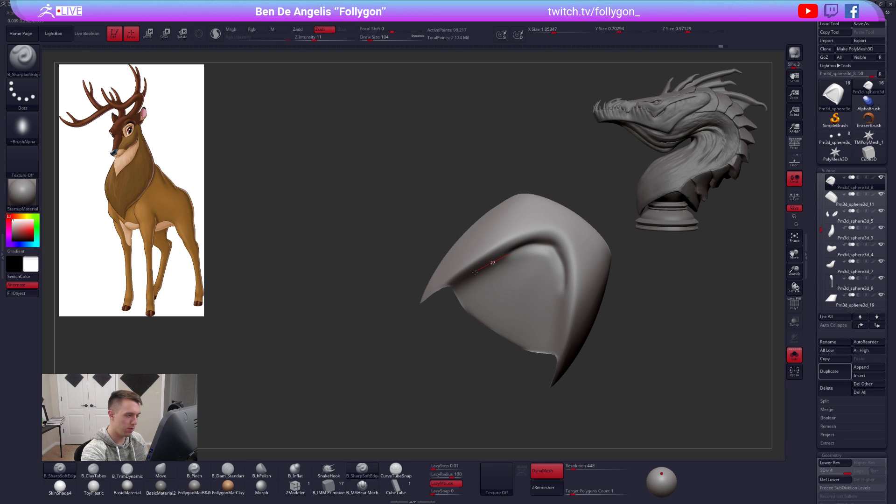
pyautogui.keyDown('shift'); pyautogui.moveTo(508, 275); pyautogui.dragTo(522, 250); pyautogui.keyUp('shift')
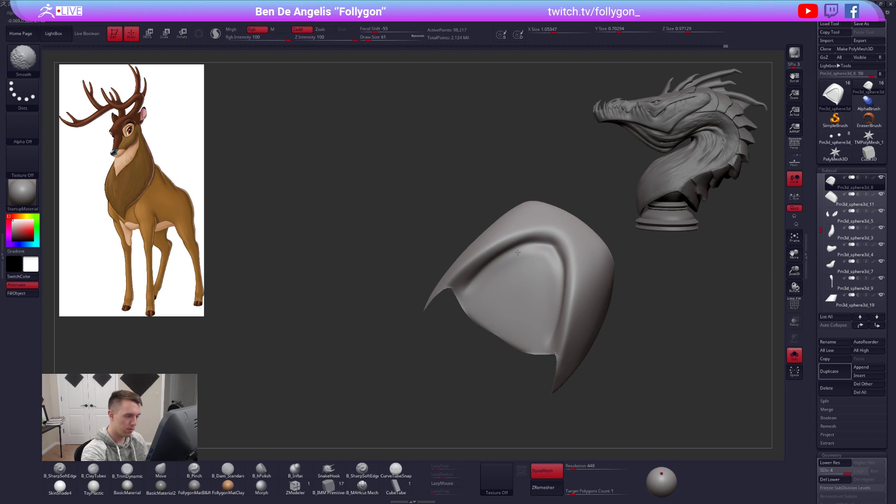
pyautogui.moveTo(524, 279)
pyautogui.mouseDown(button='right')
pyautogui.moveTo(535, 300)
pyautogui.moveTo(509, 314)
pyautogui.mouseUp(button='right')
pyautogui.press('space')
pyautogui.moveTo(508, 314); pyautogui.dragTo(512, 313)
pyautogui.moveTo(514, 308)
pyautogui.mouseDown(button='right')
pyautogui.moveTo(538, 246)
pyautogui.moveTo(520, 271)
pyautogui.mouseUp(button='right')
# - Mask the upper lip's recessed underside, lower the piece to subdivision level 2 and invert the mask
pyautogui.press('ctrl')
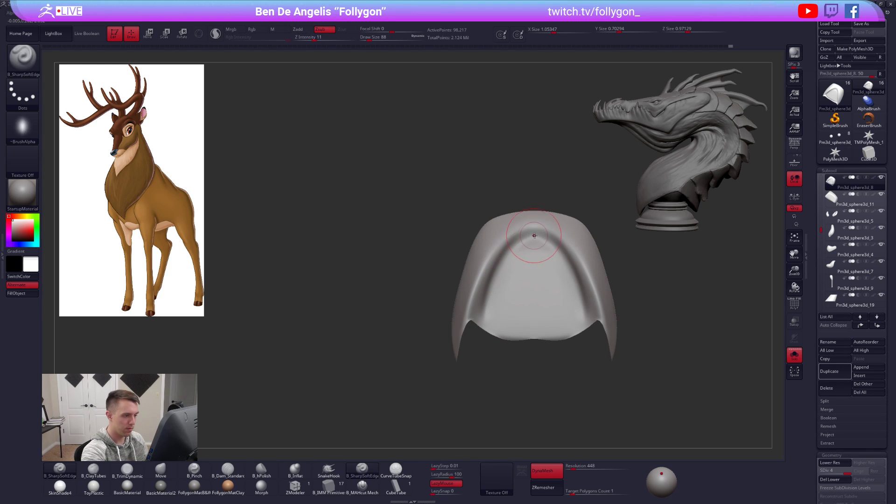
pyautogui.moveTo(494, 277)
pyautogui.keyDown('ctrl'); pyautogui.mouseDown()
pyautogui.moveTo(488, 363)
pyautogui.moveTo(567, 344)
pyautogui.moveTo(568, 304)
pyautogui.mouseUp(); pyautogui.keyUp('ctrl')
pyautogui.moveTo(534, 284)
pyautogui.mouseDown(button='right')
pyautogui.moveTo(549, 291)
pyautogui.moveTo(521, 298)
pyautogui.moveTo(560, 314)
pyautogui.moveTo(514, 236)
pyautogui.moveTo(522, 258)
pyautogui.moveTo(536, 257)
pyautogui.mouseUp(button='right')
pyautogui.hotkey('ctrl', 'shift', 'f')
pyautogui.moveTo(529, 319)
pyautogui.keyDown('ctrl'); pyautogui.mouseDown()
pyautogui.moveTo(536, 433)
pyautogui.moveTo(460, 247)
pyautogui.mouseUp(); pyautogui.keyUp('ctrl')
pyautogui.moveTo(536, 266)
pyautogui.mouseDown(button='right')
pyautogui.moveTo(517, 409)
pyautogui.moveTo(538, 281)
pyautogui.mouseUp(button='right')
pyautogui.hotkey('shift', 'd')
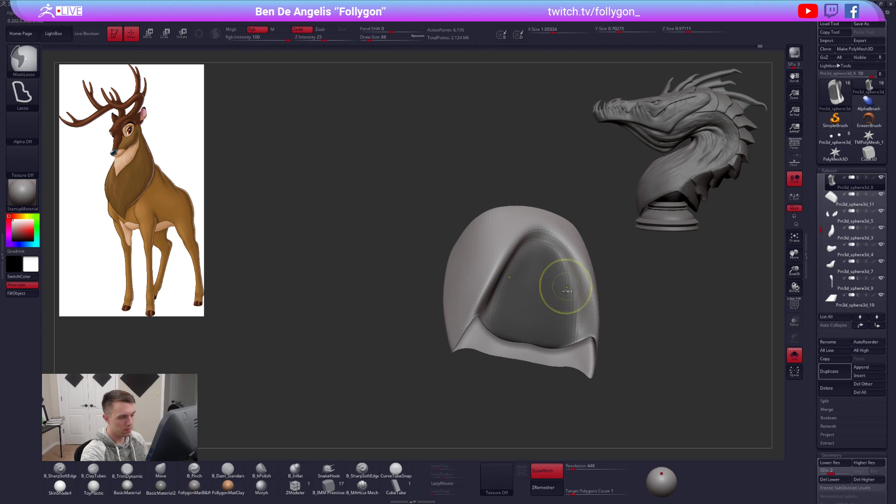
pyautogui.keyDown('ctrl'); pyautogui.click(602, 277); pyautogui.keyUp('ctrl')
pyautogui.rightClick(541, 282)
# - Reshape the unmasked underside of the upper lip with the Move brush
pyautogui.press('b')
pyautogui.press('m')
pyautogui.press('v')
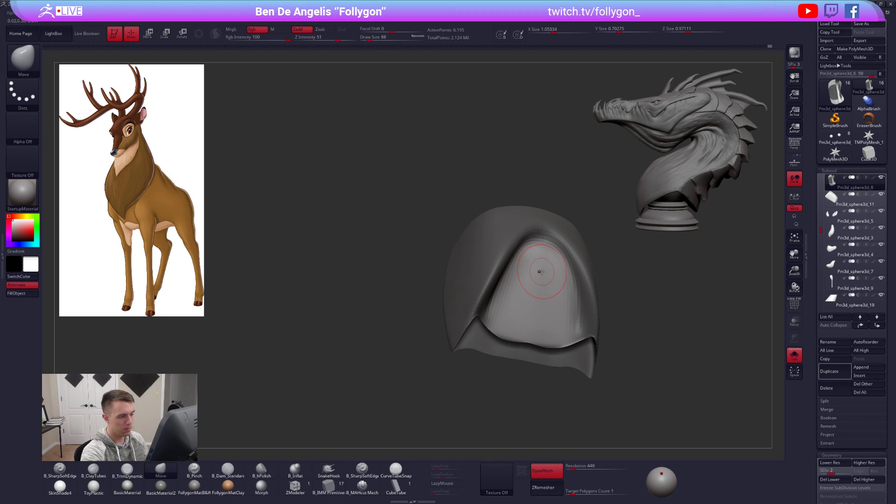
pyautogui.press('space')
pyautogui.moveTo(541, 269); pyautogui.dragTo(543, 269)
pyautogui.moveTo(523, 275); pyautogui.dragTo(543, 269, button='right')
pyautogui.moveTo(541, 269); pyautogui.dragTo(536, 261)
pyautogui.moveTo(536, 269)
pyautogui.mouseDown(button='right')
pyautogui.moveTo(546, 280)
pyautogui.moveTo(517, 305)
pyautogui.mouseUp(button='right')
pyautogui.moveTo(517, 305); pyautogui.dragTo(519, 297)
pyautogui.moveTo(521, 297); pyautogui.dragTo(535, 293, button='right')
pyautogui.press('space')
pyautogui.moveTo(533, 292); pyautogui.dragTo(518, 302)
# - Build up the unmasked underside with the B_ClayTubes brush and smooth it
pyautogui.press('2')
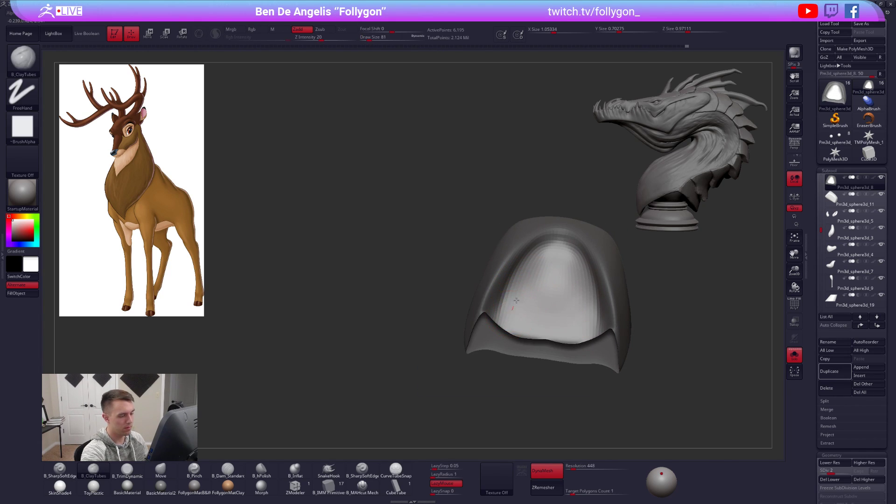
pyautogui.moveTo(519, 303); pyautogui.dragTo(530, 305, button='right')
pyautogui.keyDown('shift'); pyautogui.moveTo(525, 322); pyautogui.dragTo(526, 307); pyautogui.keyUp('shift')
pyautogui.moveTo(545, 295); pyautogui.dragTo(601, 345, button='right')
pyautogui.moveTo(584, 377); pyautogui.dragTo(580, 358, button='right')
# - Unhide the whole mouth piece and mask the upper lip so only the lower lip is editable
pyautogui.keyDown('ctrl'); pyautogui.keyDown('shift'); pyautogui.click(618, 340); pyautogui.keyUp('shift'); pyautogui.keyUp('ctrl')
pyautogui.keyDown('ctrl'); pyautogui.keyDown('shift'); pyautogui.click(583, 334); pyautogui.keyUp('shift'); pyautogui.keyUp('ctrl')
pyautogui.press('w')
pyautogui.keyDown('ctrl'); pyautogui.moveTo(549, 304); pyautogui.dragTo(569, 349); pyautogui.keyUp('ctrl')
pyautogui.press('q')
pyautogui.keyDown('ctrl'); pyautogui.moveTo(482, 265); pyautogui.dragTo(437, 322); pyautogui.keyUp('ctrl')
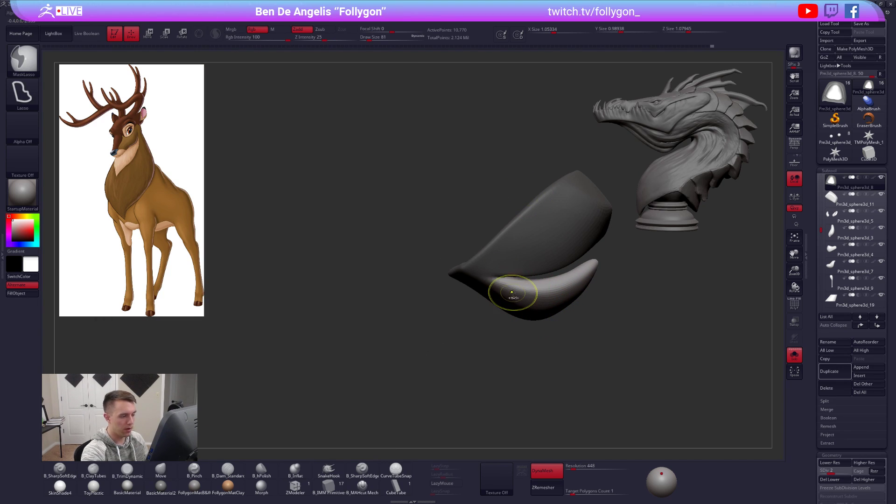
# - Rotate the unmasked lower lip against the upper lip and check its fit on the head with the Move brush at draw size 252
pyautogui.press('r')
pyautogui.moveTo(488, 278)
pyautogui.keyDown('shift'); pyautogui.mouseDown()
pyautogui.moveTo(614, 278)
pyautogui.moveTo(613, 259)
pyautogui.mouseUp(); pyautogui.keyUp('shift')
pyautogui.hotkey('shift', 's')
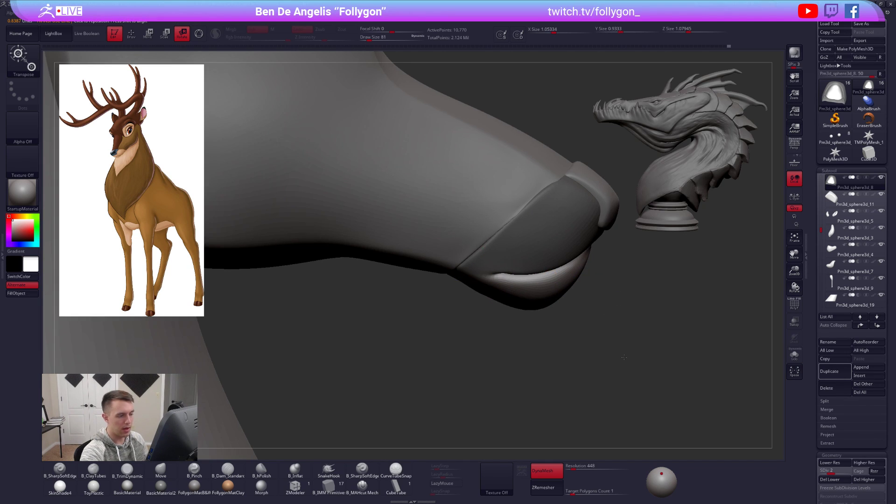
pyautogui.keyDown('alt'); pyautogui.moveTo(619, 351); pyautogui.dragTo(582, 318); pyautogui.keyUp('alt')
pyautogui.press('q')
pyautogui.press('space')
pyautogui.moveTo(557, 287); pyautogui.dragTo(565, 287)
pyautogui.moveTo(630, 322); pyautogui.dragTo(527, 322)
pyautogui.moveTo(512, 289)
pyautogui.mouseDown(button='right')
pyautogui.moveTo(524, 280)
pyautogui.moveTo(520, 286)
pyautogui.mouseUp(button='right')
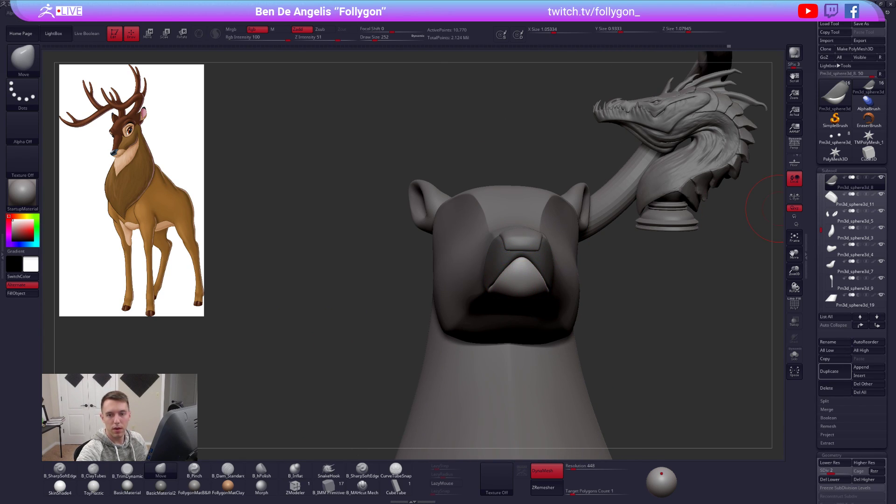
# - Switch to the Bambi2preview.jpg reference in Photos, study the deer's muzzle and move the window off the sculpt
pyautogui.hotkey('alt', 'Tab')
pyautogui.moveTo(639, 110); pyautogui.dragTo(574, 113)
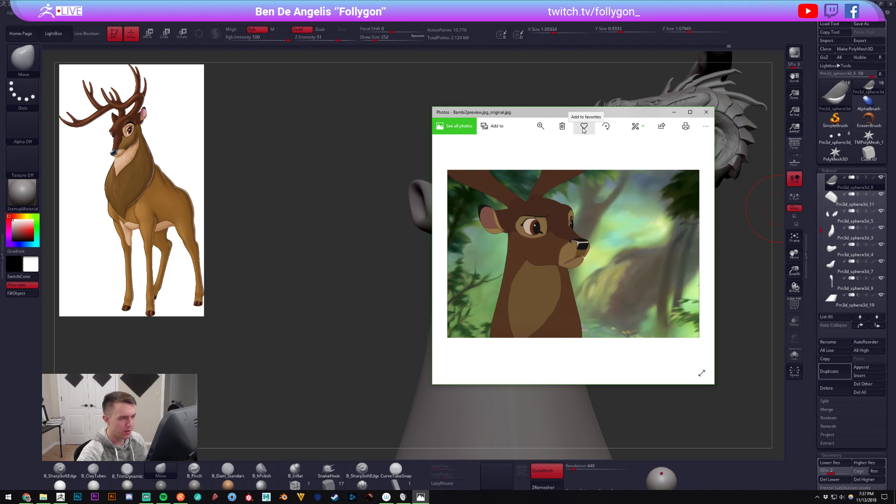
pyautogui.moveTo(583, 113); pyautogui.dragTo(895, 100)
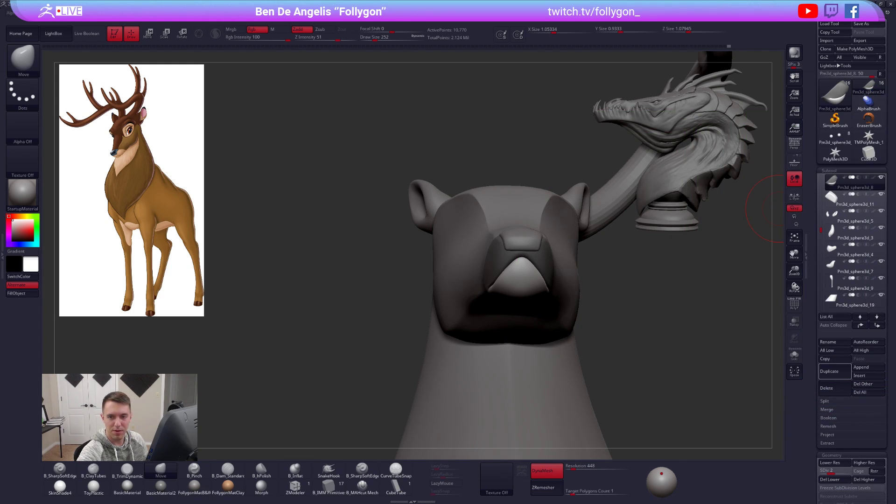
# - Isolate the mouth piece and reshape its lower lip with the Move brush at draw size 215
pyautogui.hotkey('alt', 's')
pyautogui.moveTo(532, 279)
pyautogui.mouseDown(button='right')
pyautogui.moveTo(527, 305)
pyautogui.moveTo(555, 303)
pyautogui.mouseUp(button='right')
pyautogui.press('space')
pyautogui.moveTo(567, 304); pyautogui.dragTo(557, 304)
pyautogui.moveTo(568, 294); pyautogui.dragTo(523, 300, button='right')
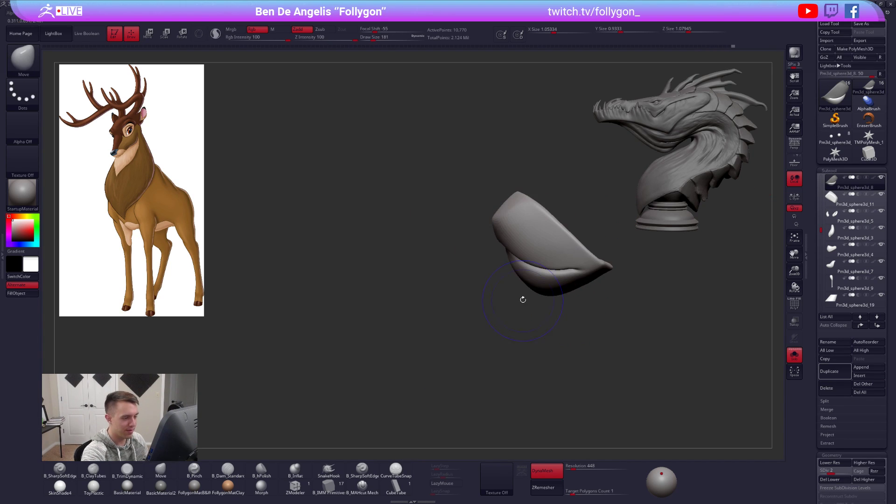
pyautogui.press('space')
pyautogui.moveTo(549, 271); pyautogui.dragTo(561, 271)
pyautogui.press('space')
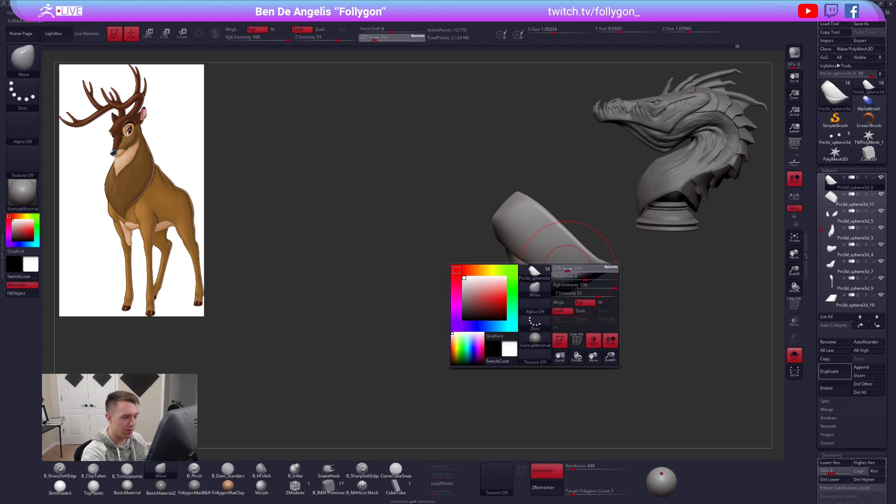
pyautogui.moveTo(577, 247)
pyautogui.mouseDown(button='right')
pyautogui.moveTo(536, 281)
pyautogui.moveTo(602, 273)
pyautogui.mouseUp(button='right')
# - Show the rest of the deer and adjust the lower lip's profile against the muzzle with the Move brush
pyautogui.hotkey('alt', 's')
pyautogui.press('space')
pyautogui.moveTo(508, 281); pyautogui.dragTo(505, 298)
pyautogui.moveTo(513, 300)
pyautogui.mouseDown(button='right')
pyautogui.moveTo(528, 300)
pyautogui.moveTo(481, 281)
pyautogui.mouseUp(button='right')
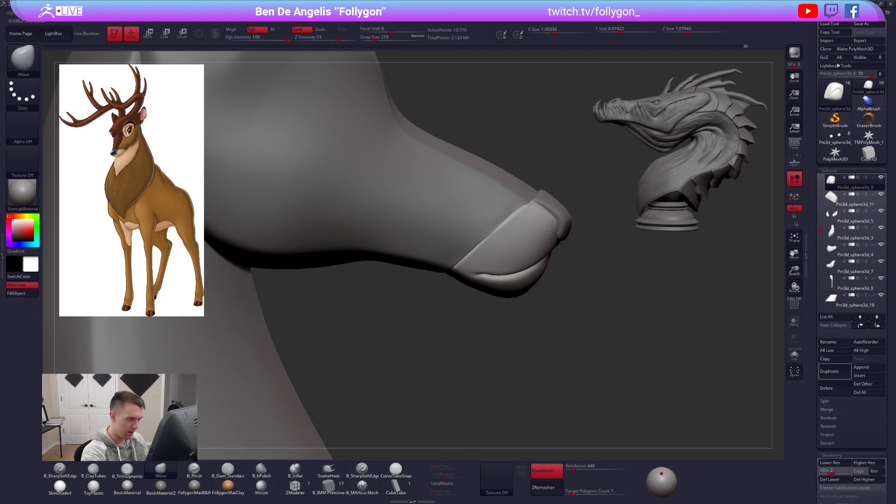
# - Mask the upper lip and pull the lower lip downward with the Move brush at draw size 239
pyautogui.press('space')
pyautogui.moveTo(485, 280); pyautogui.dragTo(496, 280)
pyautogui.moveTo(477, 288)
pyautogui.mouseDown(button='right')
pyautogui.moveTo(546, 270)
pyautogui.moveTo(512, 288)
pyautogui.mouseUp(button='right')
pyautogui.moveTo(648, 345); pyautogui.dragTo(569, 294, button='right')
pyautogui.press('ctrl')
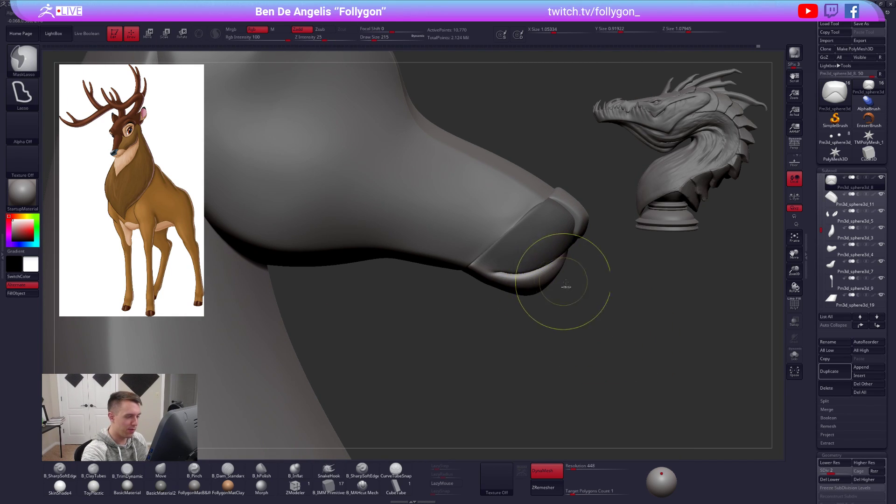
pyautogui.press('space')
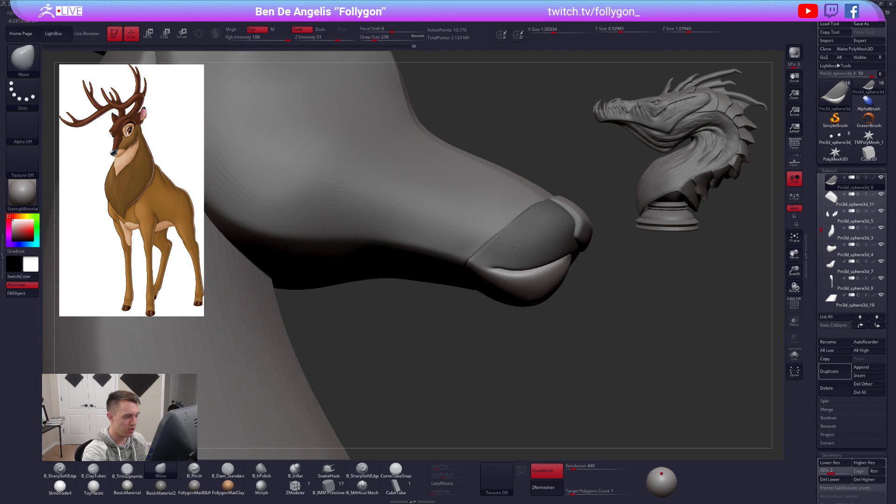
# - Isolate the mouth piece, and build up and smooth the lower lip's underside with B_ClayTubes at draw size 181
pyautogui.hotkey('ctrl', 'shift', 's')
pyautogui.press('space')
pyautogui.press('b')
pyautogui.press('c')
pyautogui.press('t')
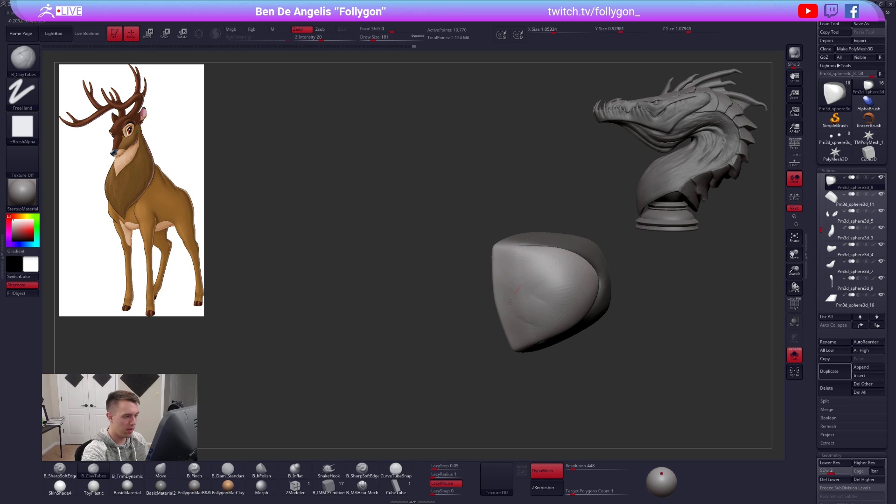
pyautogui.press('shift')
pyautogui.moveTo(532, 292)
pyautogui.mouseDown(button='right')
pyautogui.moveTo(506, 291)
pyautogui.moveTo(543, 277)
pyautogui.mouseUp(button='right')
# - Drop the mouth piece to subdivision level 1 and reshape its lower lip against the muzzle with the Move brush at draw size 335
pyautogui.hotkey('shift', 'd')
pyautogui.press(']')
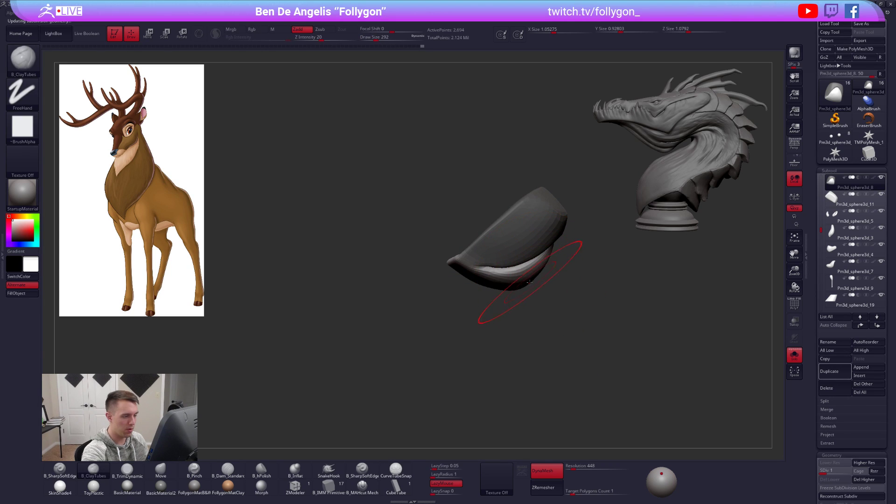
pyautogui.press('b')
pyautogui.press('m')
pyautogui.press('v')
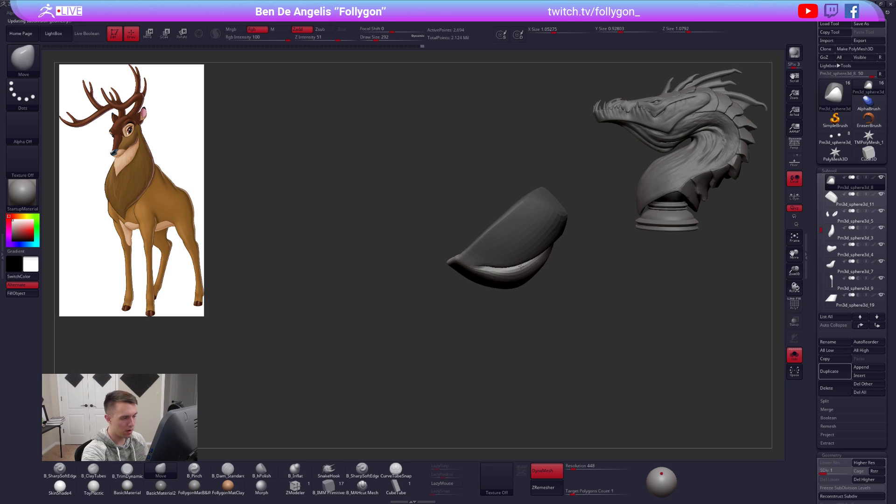
pyautogui.hotkey('alt', 's')
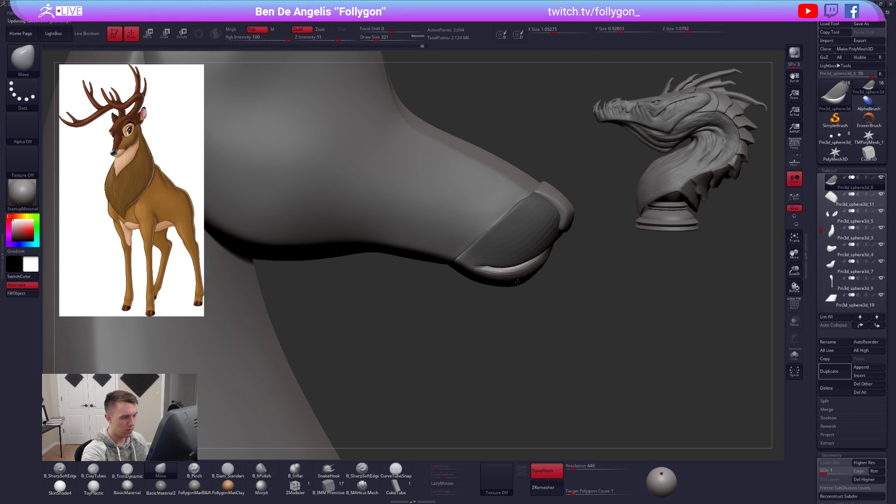
pyautogui.press('s')
pyautogui.keyDown('shift'); pyautogui.moveTo(523, 277); pyautogui.dragTo(507, 285); pyautogui.keyUp('shift')
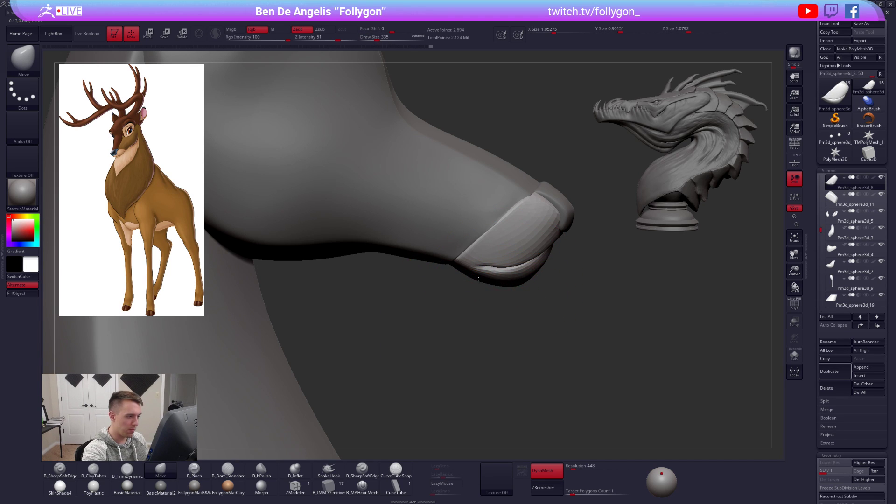
# - Refine the corner of the mouth with the Move brush at draw size 252, and raise the mouth piece to subdivision level 4
pyautogui.moveTo(500, 282)
pyautogui.keyDown('ctrl'); pyautogui.mouseDown(button='right')
pyautogui.moveTo(510, 260)
pyautogui.moveTo(490, 273)
pyautogui.moveTo(472, 252)
pyautogui.mouseUp(button='right'); pyautogui.keyUp('ctrl')
pyautogui.press('space')
pyautogui.moveTo(478, 267); pyautogui.dragTo(482, 268)
pyautogui.moveTo(481, 268)
pyautogui.mouseDown(button='right')
pyautogui.moveTo(469, 250)
pyautogui.moveTo(469, 286)
pyautogui.mouseUp(button='right')
pyautogui.press('[')
pyautogui.moveTo(614, 364); pyautogui.dragTo(581, 370, button='right')
pyautogui.hotkey('ctrl', 'd')
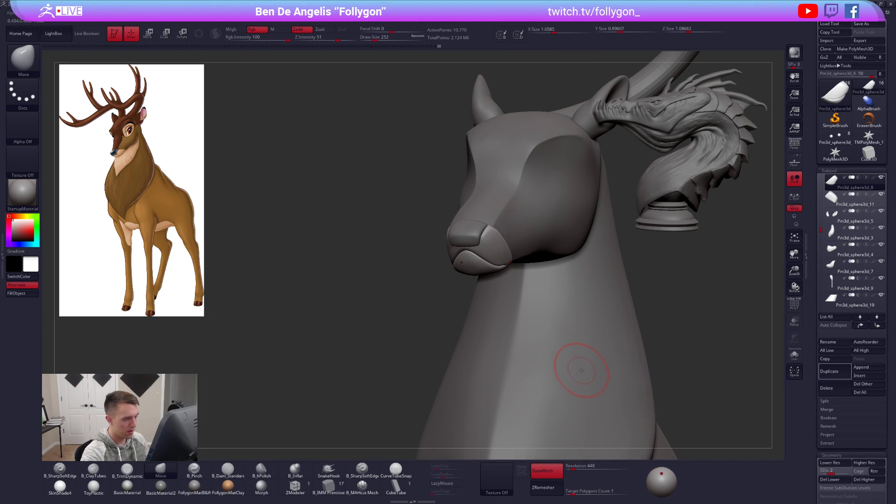
pyautogui.press('d')
pyautogui.moveTo(525, 299); pyautogui.dragTo(474, 289, button='right')
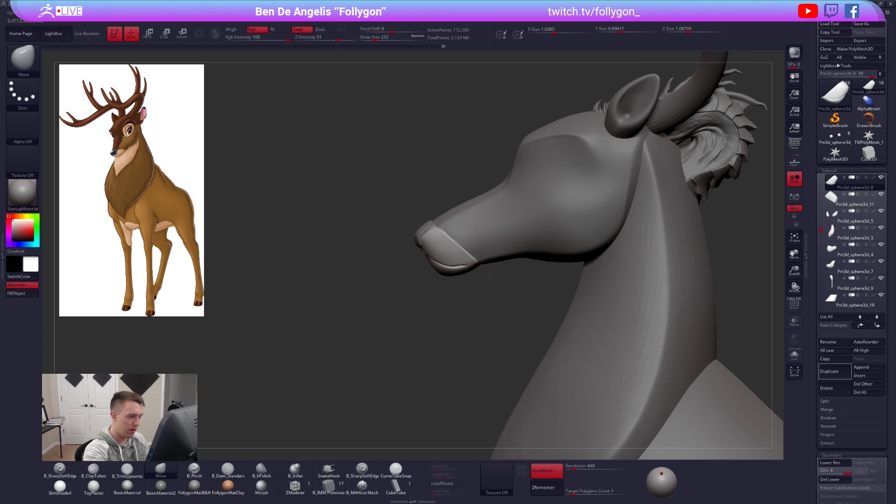
# - Isolate the mouth piece and sharpen the rim where it meets the muzzle with B_Pinch at draw size 81
pyautogui.keyDown('ctrl'); pyautogui.moveTo(474, 242); pyautogui.dragTo(478, 267, button='right'); pyautogui.keyUp('ctrl')
pyautogui.press('space')
pyautogui.moveTo(480, 272); pyautogui.dragTo(477, 272)
pyautogui.keyDown('alt'); pyautogui.moveTo(534, 304); pyautogui.dragTo(595, 351, button='right'); pyautogui.keyUp('alt')
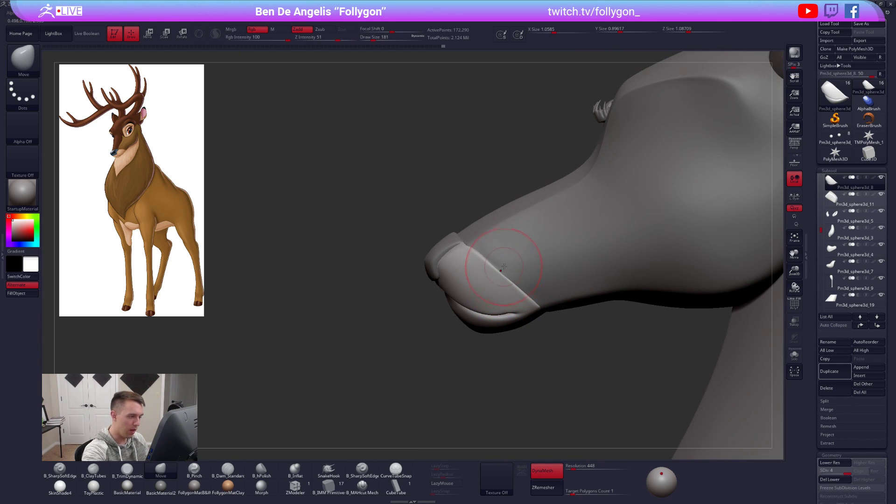
pyautogui.moveTo(503, 286); pyautogui.dragTo(444, 275, button='right')
pyautogui.hotkey('alt', 's')
pyautogui.moveTo(562, 285); pyautogui.dragTo(510, 314, button='right')
pyautogui.press('5')
pyautogui.moveTo(481, 224); pyautogui.dragTo(497, 209)
pyautogui.press('space')
pyautogui.moveTo(481, 252); pyautogui.dragTo(475, 252)
pyautogui.keyDown('alt'); pyautogui.moveTo(471, 254); pyautogui.dragTo(473, 292, button='right'); pyautogui.keyUp('alt')
pyautogui.moveTo(474, 292); pyautogui.dragTo(486, 305, button='right')
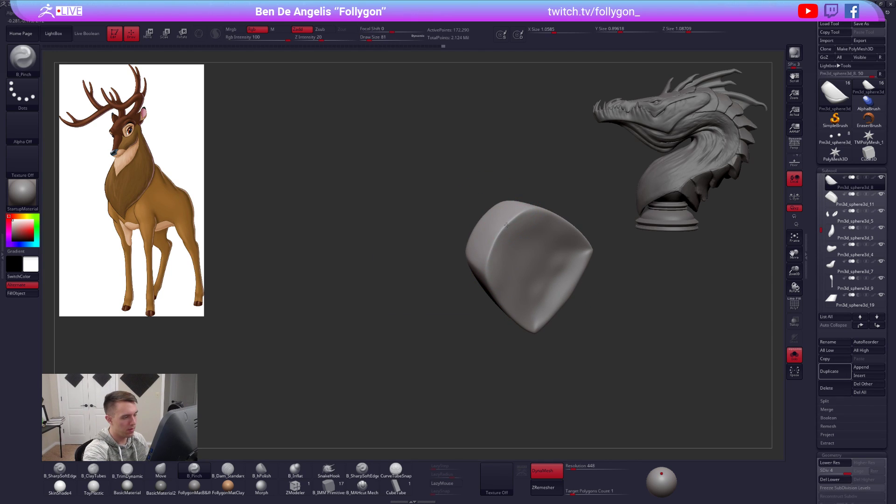
# - Pinch the remaining edges and corners around the mouth piece's back face with B_Pinch
pyautogui.moveTo(512, 218); pyautogui.dragTo(527, 210)
pyautogui.moveTo(480, 219)
pyautogui.mouseDown(button='right')
pyautogui.moveTo(505, 216)
pyautogui.moveTo(488, 268)
pyautogui.mouseUp(button='right')
pyautogui.press('space')
pyautogui.moveTo(485, 296); pyautogui.dragTo(489, 296)
pyautogui.moveTo(506, 275); pyautogui.dragTo(480, 240, button='right')
pyautogui.moveTo(494, 302); pyautogui.dragTo(496, 310)
pyautogui.moveTo(515, 280); pyautogui.dragTo(491, 273, button='right')
pyautogui.press('space')
pyautogui.moveTo(493, 263)
pyautogui.mouseDown()
pyautogui.moveTo(499, 254)
pyautogui.moveTo(504, 273)
pyautogui.mouseUp()
# - Flatten the lower part of the mouth piece's back face with B_TrimDynamic at draw size 140
pyautogui.press('3')
pyautogui.press('space')
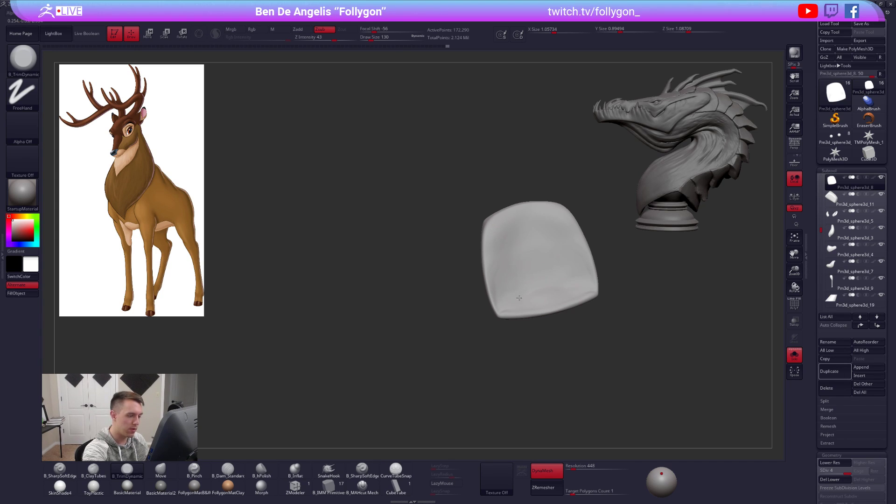
pyautogui.moveTo(527, 275); pyautogui.dragTo(524, 283)
pyautogui.moveTo(503, 280); pyautogui.dragTo(519, 283, button='right')
pyautogui.press('space')
pyautogui.moveTo(519, 283); pyautogui.dragTo(534, 283)
pyautogui.moveTo(541, 284); pyautogui.dragTo(525, 287, button='right')
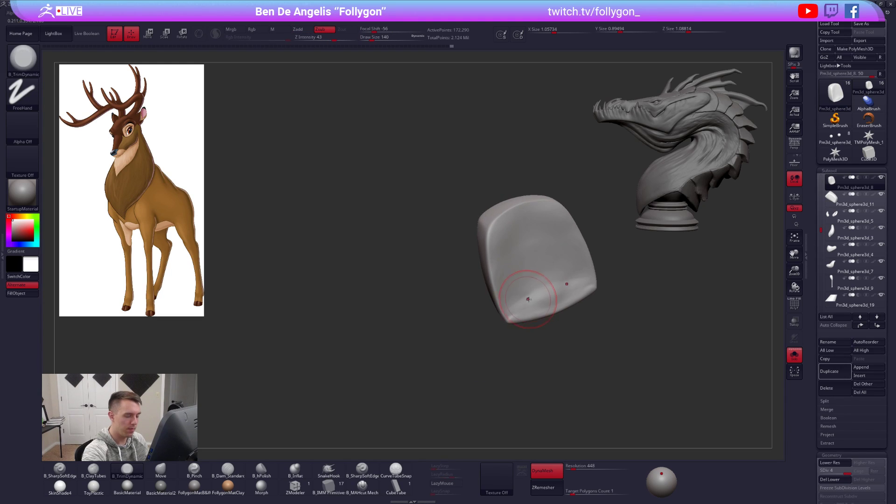
# - Fill the dents across the mouth piece's back face with B_ClayTubes at draw size 140
pyautogui.press('2')
pyautogui.moveTo(518, 300); pyautogui.dragTo(530, 292)
pyautogui.moveTo(519, 298)
pyautogui.mouseDown(button='right')
pyautogui.moveTo(563, 295)
pyautogui.moveTo(519, 290)
pyautogui.moveTo(559, 293)
pyautogui.mouseUp(button='right')
pyautogui.press('3')
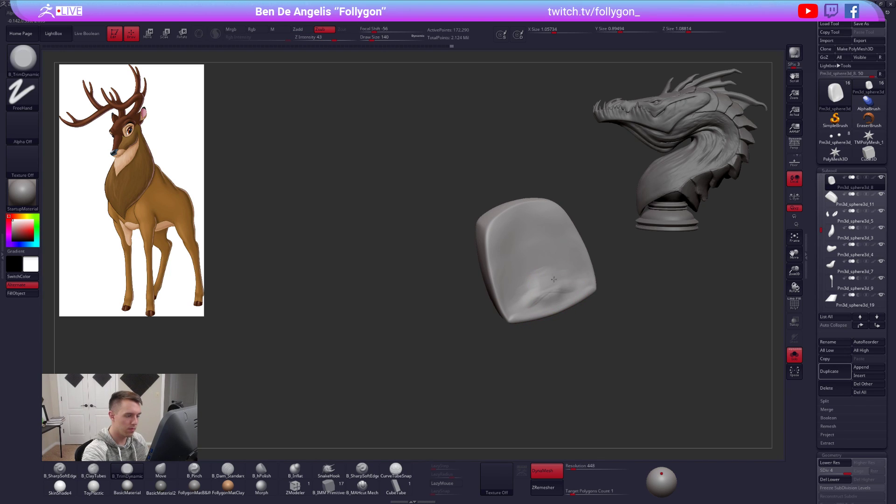
pyautogui.press('2')
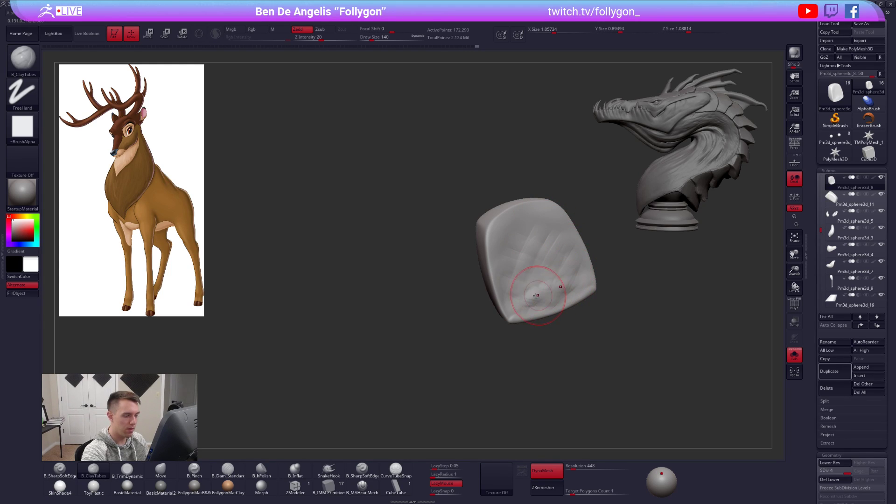
# - Smooth the mouth piece's back face at subdivision levels 2 and 1, then back up through level 4
pyautogui.hotkey('shift', 'd')
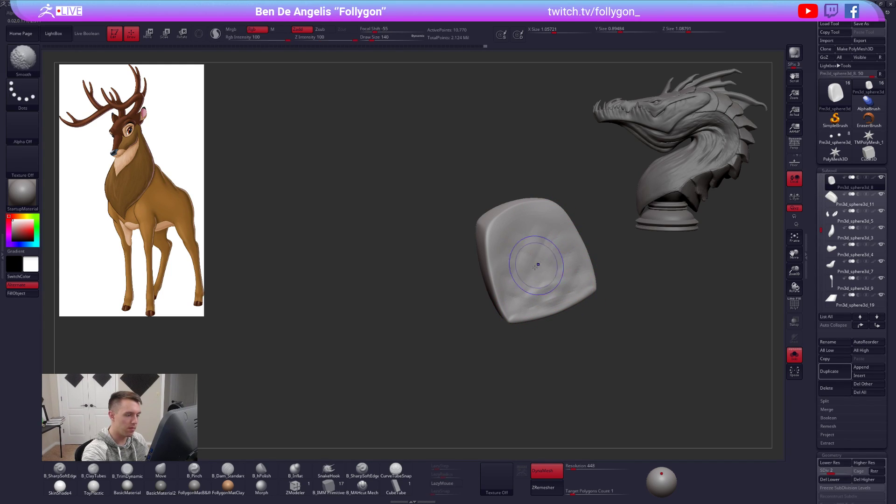
pyautogui.hotkey('shift', 'd')
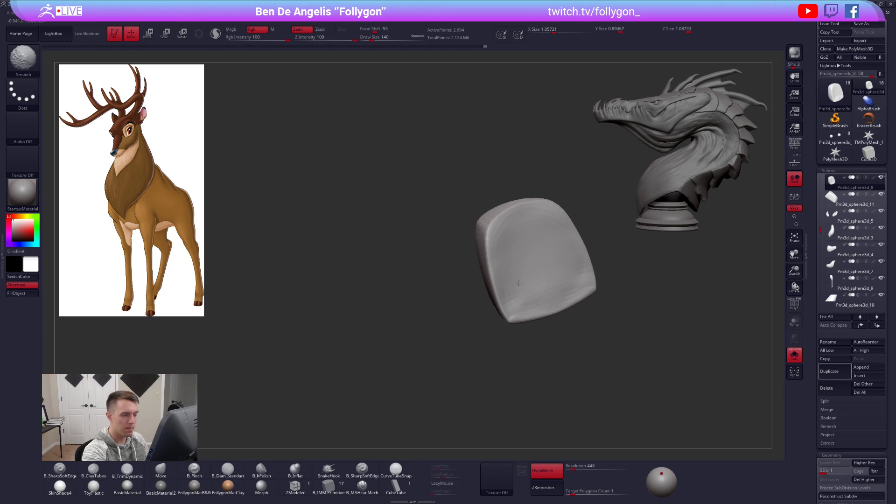
pyautogui.press('d')
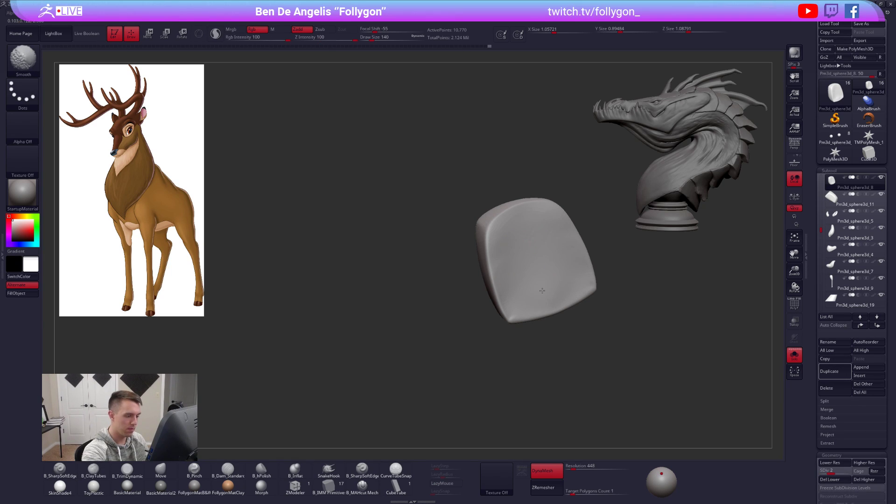
pyautogui.press('d')
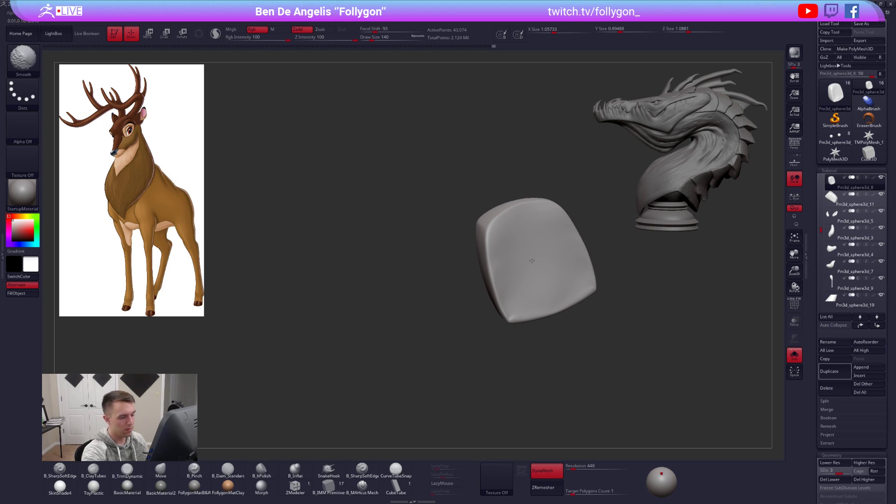
pyautogui.keyDown('shift'); pyautogui.moveTo(539, 260); pyautogui.dragTo(527, 262); pyautogui.keyUp('shift')
pyautogui.moveTo(524, 263); pyautogui.dragTo(536, 269, button='right')
pyautogui.press('d')
pyautogui.keyDown('shift'); pyautogui.moveTo(536, 270); pyautogui.dragTo(547, 275); pyautogui.keyUp('shift')
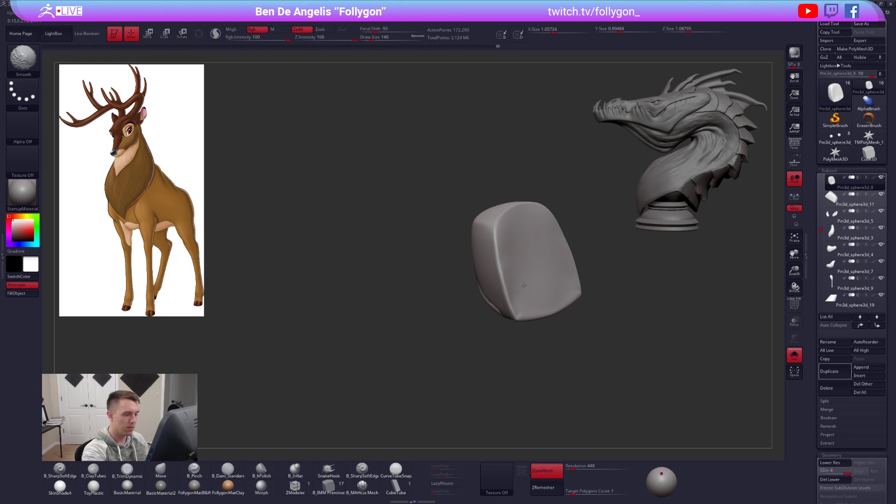
# - Sharpen the mouth piece's side corners and back edges again with B_Pinch
pyautogui.moveTo(528, 302)
pyautogui.mouseDown(button='right')
pyautogui.moveTo(582, 299)
pyautogui.moveTo(551, 303)
pyautogui.moveTo(555, 280)
pyautogui.moveTo(544, 260)
pyautogui.moveTo(566, 289)
pyautogui.moveTo(551, 247)
pyautogui.mouseUp(button='right')
pyautogui.press('5')
pyautogui.rightClick(514, 303)
pyautogui.rightClick(502, 276)
pyautogui.moveTo(502, 275); pyautogui.dragTo(506, 276)
pyautogui.moveTo(532, 252); pyautogui.dragTo(532, 219, button='right')
pyautogui.press('space')
pyautogui.moveTo(512, 222); pyautogui.dragTo(538, 190)
pyautogui.moveTo(544, 201); pyautogui.dragTo(540, 236, button='right')
# - Adjust the mouth piece's edge with the Move brush at draw size 130, and show the whole deer in perspective
pyautogui.press('4')
pyautogui.press('space')
pyautogui.moveTo(513, 246); pyautogui.dragTo(516, 246)
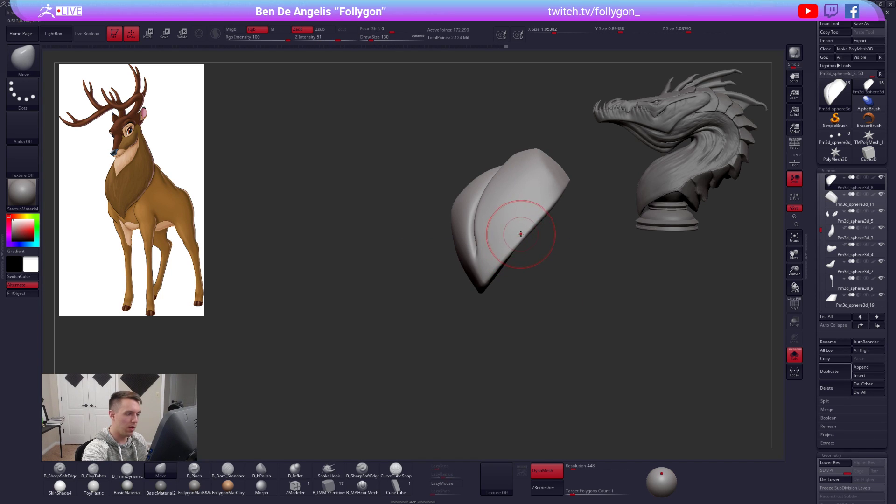
pyautogui.hotkey('alt', 's')
pyautogui.moveTo(544, 262); pyautogui.dragTo(559, 262, button='right')
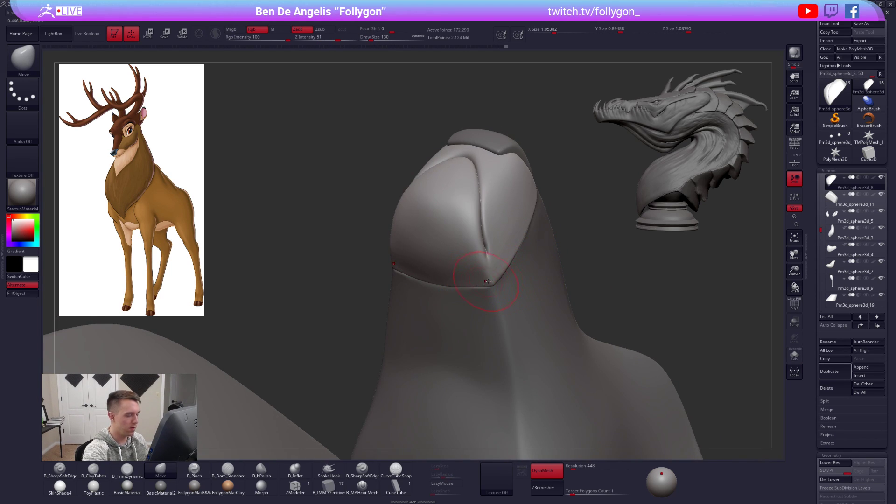
pyautogui.moveTo(464, 227); pyautogui.dragTo(627, 356, button='right')
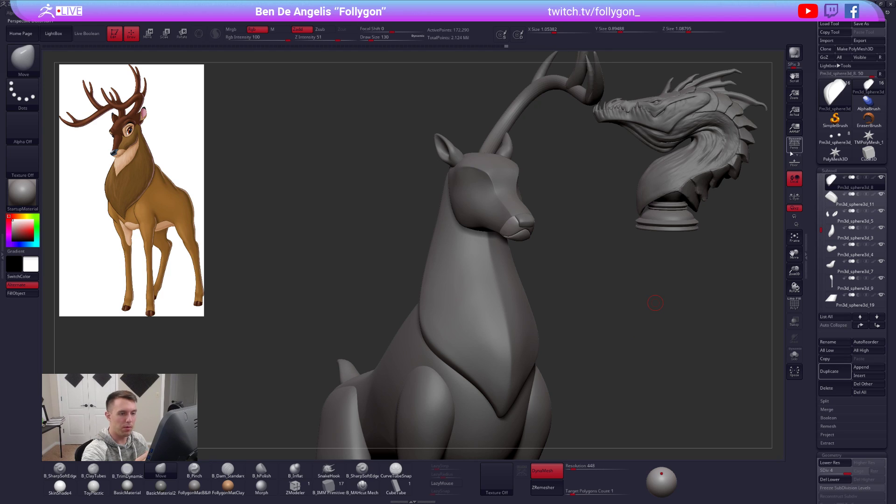
pyautogui.moveTo(655, 303); pyautogui.dragTo(542, 270, button='right')
# - Select the deer's head and isolate it from the other parts
pyautogui.press('space')
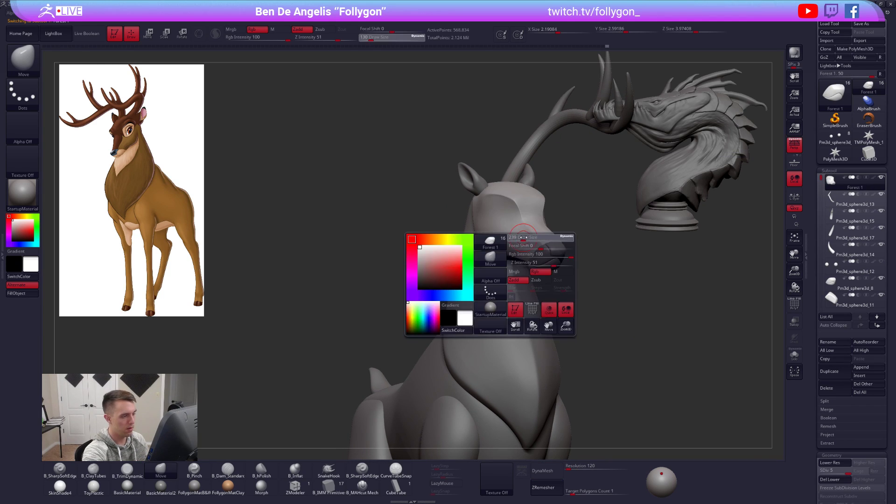
pyautogui.keyDown('alt'); pyautogui.click(530, 240); pyautogui.keyUp('alt')
pyautogui.moveTo(529, 241)
pyautogui.mouseDown(button='right')
pyautogui.moveTo(577, 243)
pyautogui.moveTo(611, 335)
pyautogui.mouseUp(button='right')
pyautogui.press('space')
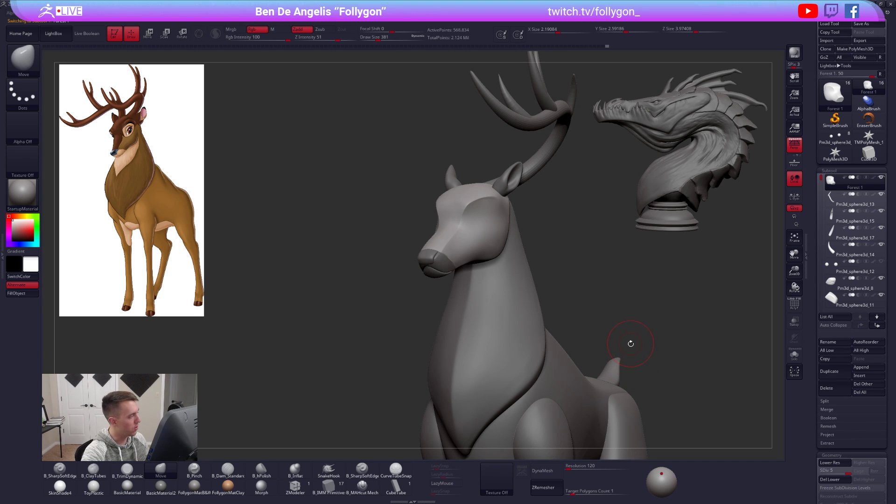
pyautogui.hotkey('alt', 's')
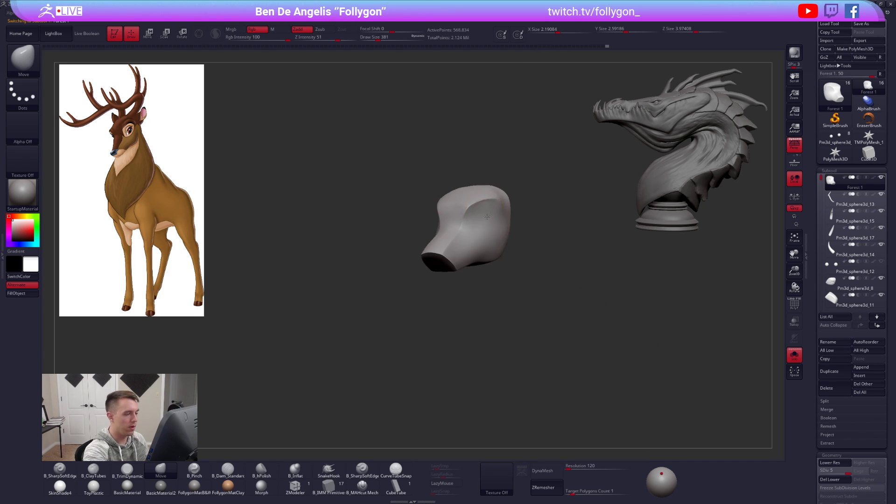
pyautogui.keyDown('ctrl'); pyautogui.moveTo(500, 227); pyautogui.dragTo(495, 280, button='right'); pyautogui.keyUp('ctrl')
pyautogui.press('space')
pyautogui.moveTo(506, 279); pyautogui.dragTo(497, 280)
pyautogui.keyDown('alt'); pyautogui.moveTo(469, 347); pyautogui.dragTo(518, 399, button='right'); pyautogui.keyUp('alt')
# - Carve the eye sockets beneath the brow ridges with B_MAHcut Mech at draw sizes between 150 and 215
pyautogui.click(362, 485)
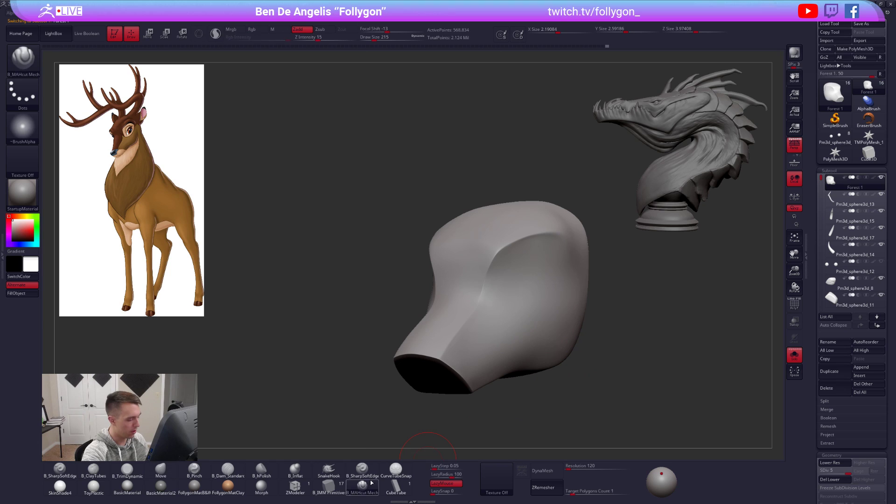
pyautogui.press('space')
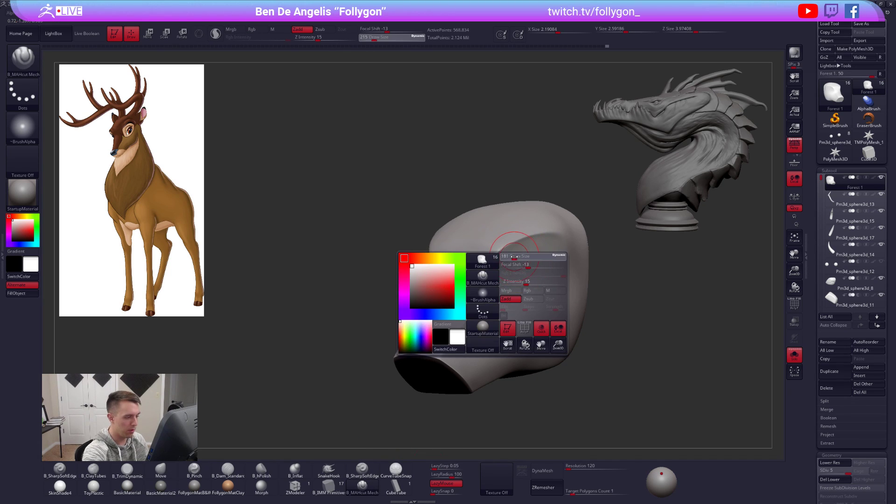
pyautogui.press('shift')
pyautogui.moveTo(509, 296)
pyautogui.mouseDown(button='right')
pyautogui.moveTo(486, 303)
pyautogui.moveTo(513, 301)
pyautogui.mouseUp(button='right')
pyautogui.press('space')
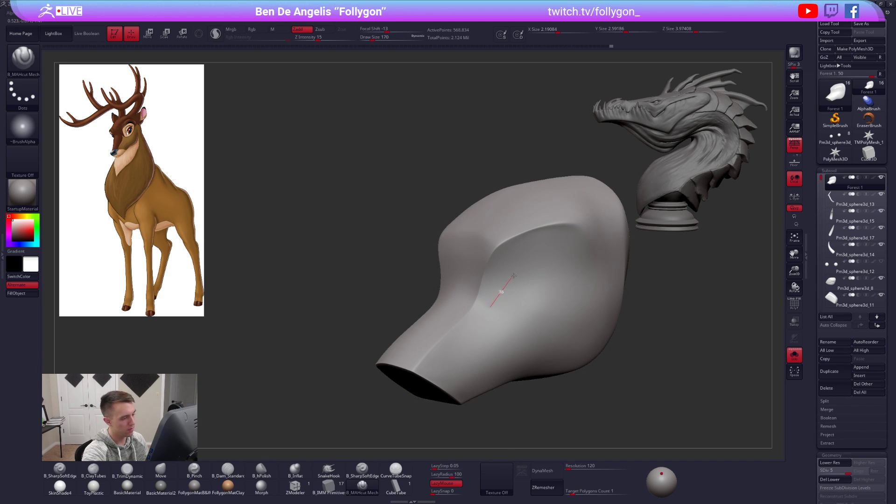
pyautogui.moveTo(592, 247); pyautogui.dragTo(607, 250)
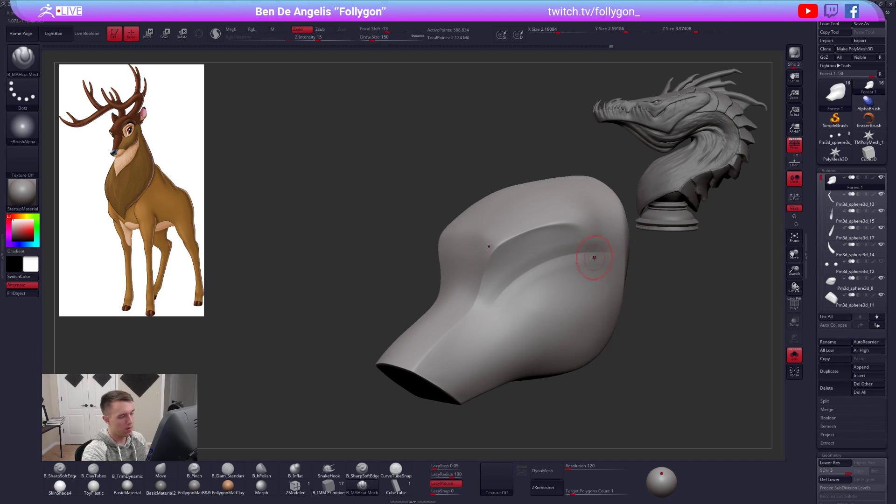
pyautogui.keyDown('alt'); pyautogui.moveTo(549, 275); pyautogui.dragTo(521, 263, button='right'); pyautogui.keyUp('alt')
pyautogui.press('space')
pyautogui.moveTo(519, 264); pyautogui.dragTo(521, 264)
pyautogui.moveTo(520, 263); pyautogui.dragTo(555, 262, button='right')
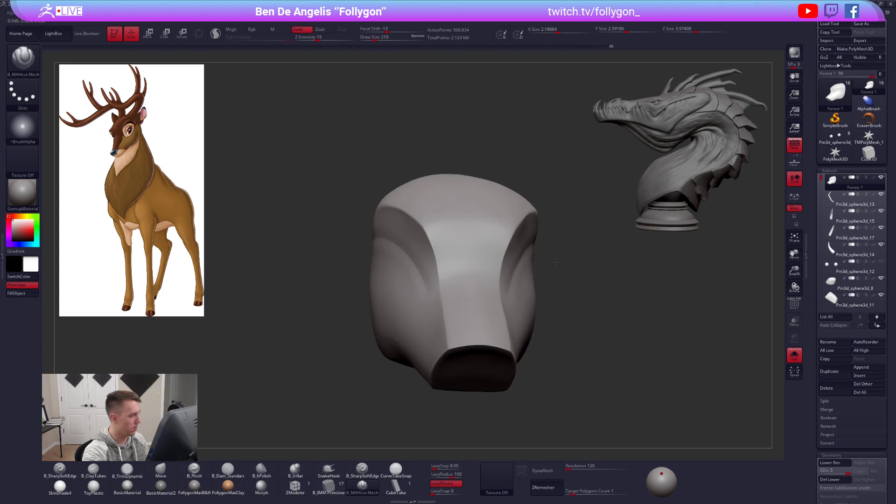
pyautogui.moveTo(576, 314)
pyautogui.mouseDown(button='right')
pyautogui.moveTo(615, 337)
pyautogui.moveTo(618, 360)
pyautogui.moveTo(554, 304)
pyautogui.moveTo(524, 226)
pyautogui.mouseUp(button='right')
# - Lower the head's subdivision level and pull the outer ends of the brow ridges outward with the Move brush
pyautogui.press('b')
pyautogui.press('m')
pyautogui.press('v')
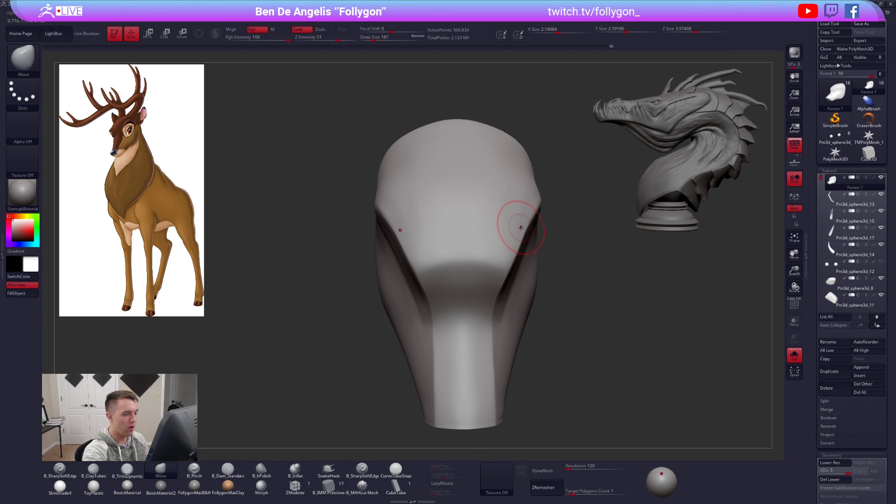
pyautogui.hotkey('shift', 'd')
pyautogui.hotkey('shift', 'd')
pyautogui.hotkey('shift', 'd')
pyautogui.press('space')
pyautogui.moveTo(518, 228); pyautogui.dragTo(528, 227)
pyautogui.press('space')
pyautogui.moveTo(527, 228); pyautogui.dragTo(521, 234, button='right')
# - Refine the brow outline with the Move brush, smooth the bridge of the nose, and show the rest of the deer
pyautogui.press('space')
pyautogui.moveTo(522, 233); pyautogui.dragTo(517, 247)
pyautogui.press('space')
pyautogui.moveTo(521, 237); pyautogui.dragTo(517, 241)
pyautogui.moveTo(513, 249); pyautogui.dragTo(499, 234, button='right')
pyautogui.moveTo(466, 285)
pyautogui.keyDown('shift'); pyautogui.mouseDown()
pyautogui.moveTo(457, 298)
pyautogui.moveTo(465, 313)
pyautogui.mouseUp(); pyautogui.keyUp('shift')
pyautogui.moveTo(466, 312)
pyautogui.mouseDown(button='right')
pyautogui.moveTo(505, 302)
pyautogui.moveTo(490, 270)
pyautogui.mouseUp(button='right')
pyautogui.press('space')
pyautogui.moveTo(586, 340)
pyautogui.mouseDown(button='right')
pyautogui.moveTo(596, 395)
pyautogui.moveTo(628, 382)
pyautogui.moveTo(590, 323)
pyautogui.moveTo(591, 346)
pyautogui.mouseUp(button='right')
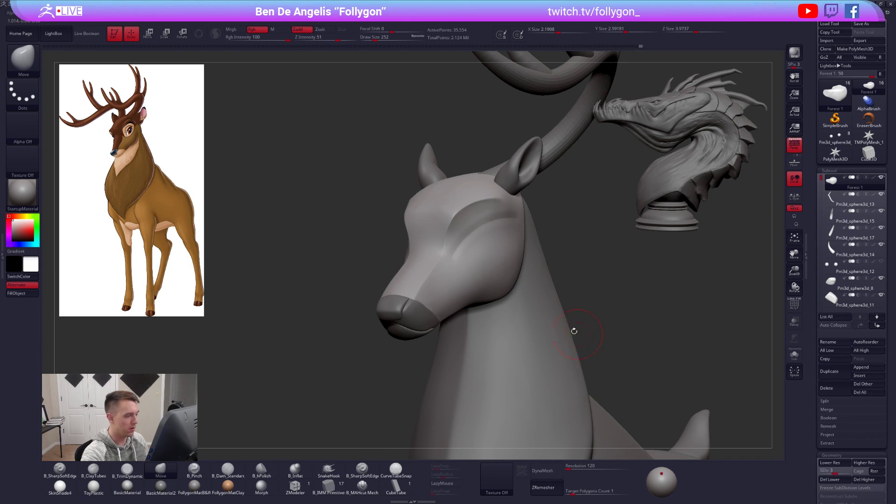
# - Isolate the head, then reshape and smooth the eye socket hollow with the Move and Smooth brushes at draw size 215
pyautogui.hotkey('ctrl', 'shift', 's')
pyautogui.keyDown('ctrl'); pyautogui.moveTo(430, 267); pyautogui.dragTo(440, 292, button='right'); pyautogui.keyUp('ctrl')
pyautogui.press('space')
pyautogui.moveTo(430, 291); pyautogui.dragTo(422, 290)
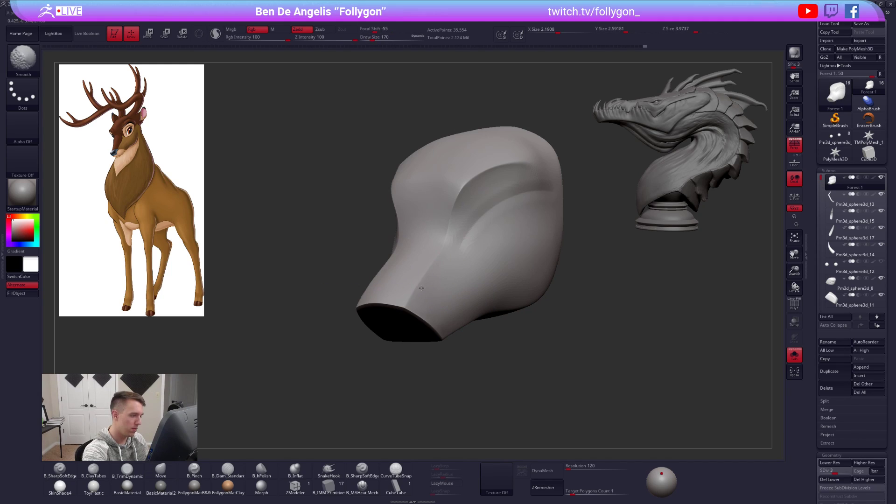
pyautogui.press('b')
pyautogui.press('m')
pyautogui.press('v')
pyautogui.keyDown('alt'); pyautogui.moveTo(430, 274); pyautogui.dragTo(469, 320, button='right'); pyautogui.keyUp('alt')
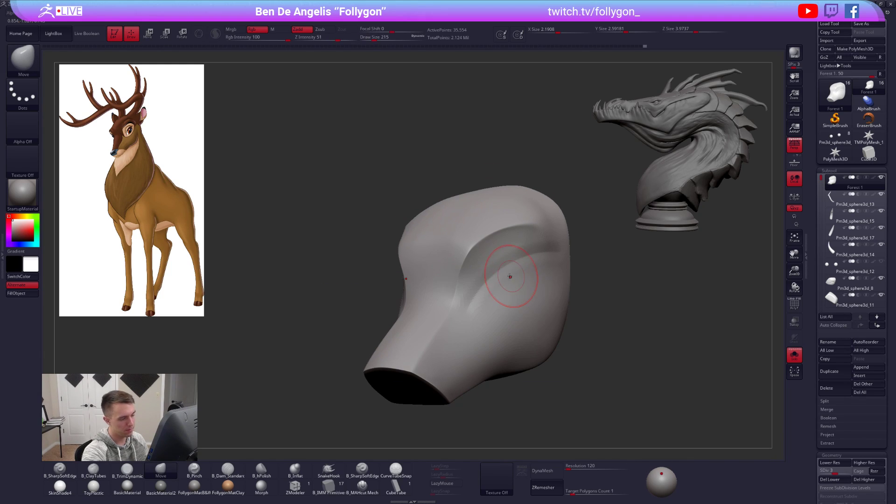
pyautogui.press('shift')
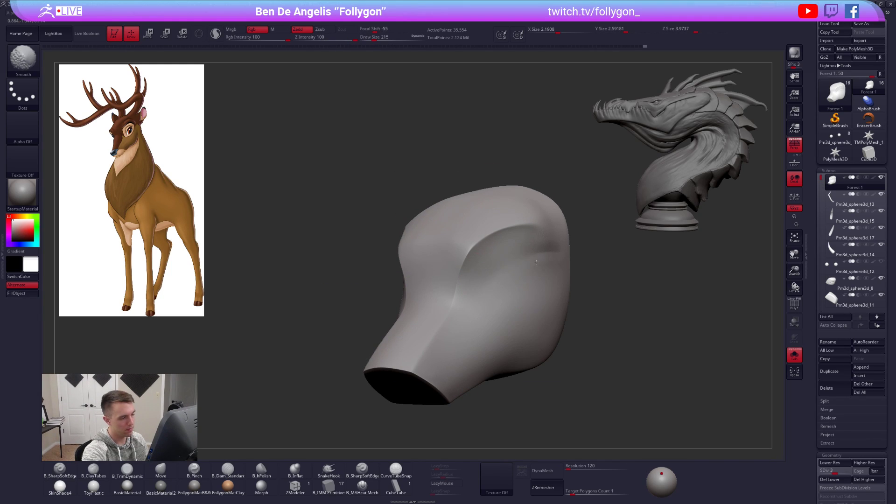
pyautogui.moveTo(511, 272); pyautogui.dragTo(530, 260, button='right')
pyautogui.keyDown('shift'); pyautogui.moveTo(530, 260); pyautogui.dragTo(508, 282); pyautogui.keyUp('shift')
pyautogui.moveTo(508, 282); pyautogui.dragTo(621, 376, button='right')
# - Raise the head to subdivision level 5, and bring back the hidden eyeballs along with the rest of the deer
pyautogui.hotkey('ctrl', 'shift', 's')
pyautogui.press('d')
pyautogui.press('d')
pyautogui.press('shift')
pyautogui.moveTo(476, 270); pyautogui.dragTo(528, 273, button='right')
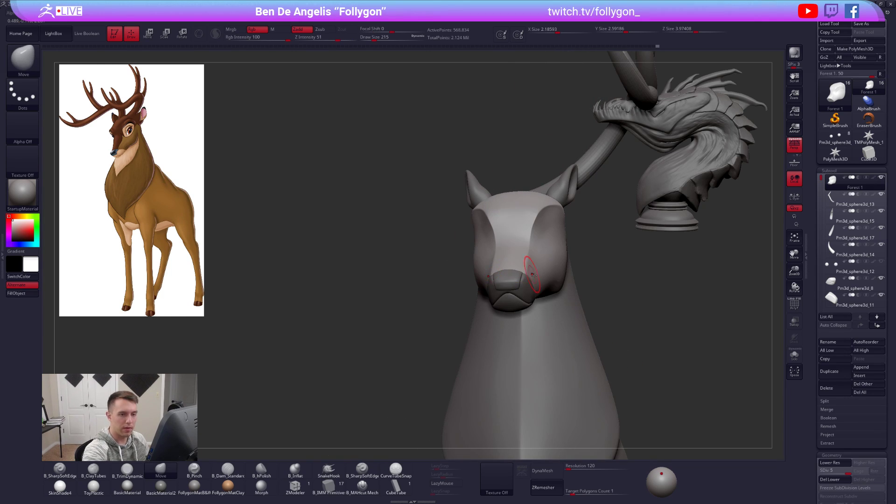
pyautogui.click(854, 268)
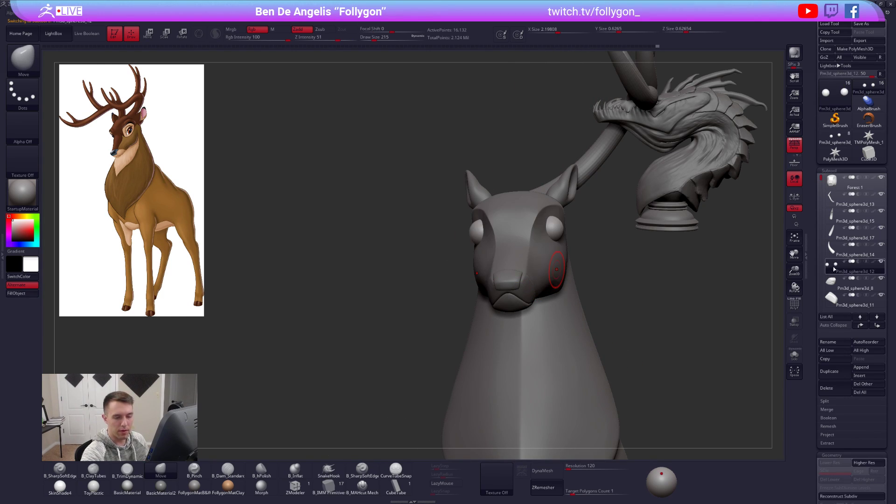
# - Select the neck and chest piece and broaden its lower sides with a large Move brush at subdivision level 1
pyautogui.moveTo(584, 286)
pyautogui.mouseDown(button='right')
pyautogui.moveTo(551, 283)
pyautogui.moveTo(542, 304)
pyautogui.mouseUp(button='right')
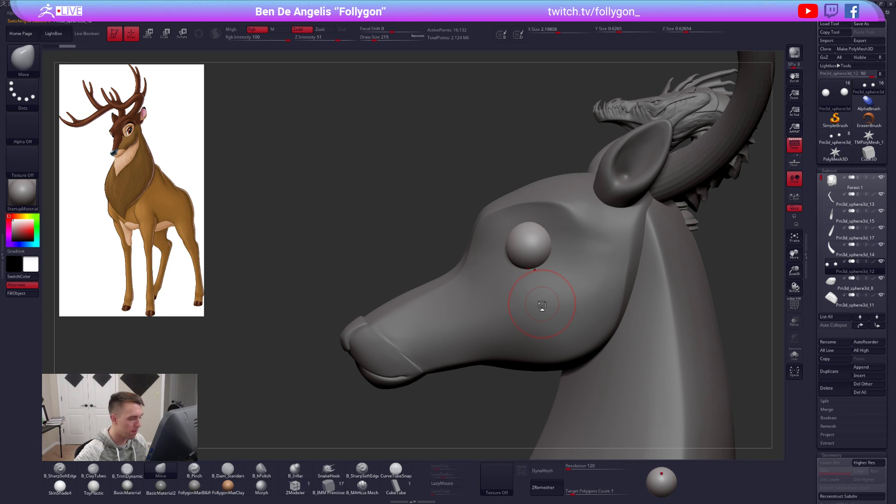
pyautogui.keyDown('alt'); pyautogui.moveTo(542, 304); pyautogui.dragTo(567, 261, button='right'); pyautogui.keyUp('alt')
pyautogui.keyDown('alt'); pyautogui.click(553, 258); pyautogui.keyUp('alt')
pyautogui.press('space')
pyautogui.keyDown('alt'); pyautogui.click(515, 257); pyautogui.keyUp('alt')
pyautogui.press('space')
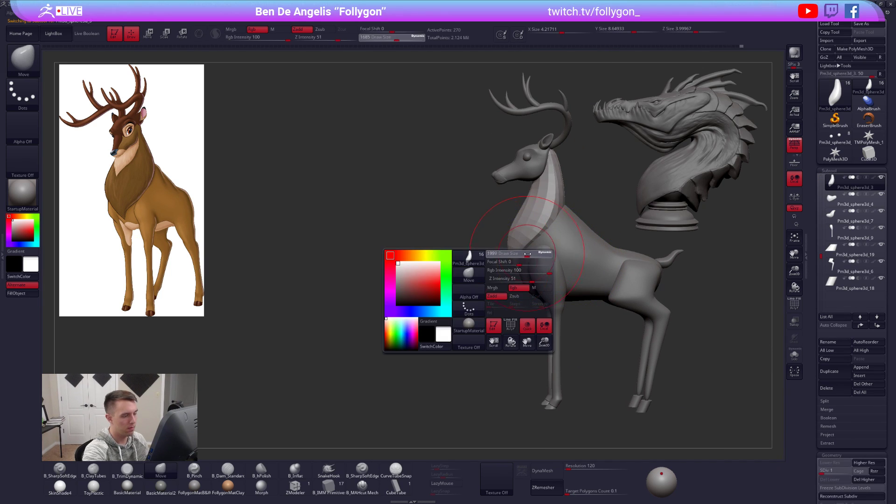
pyautogui.moveTo(518, 282); pyautogui.dragTo(493, 282, button='right')
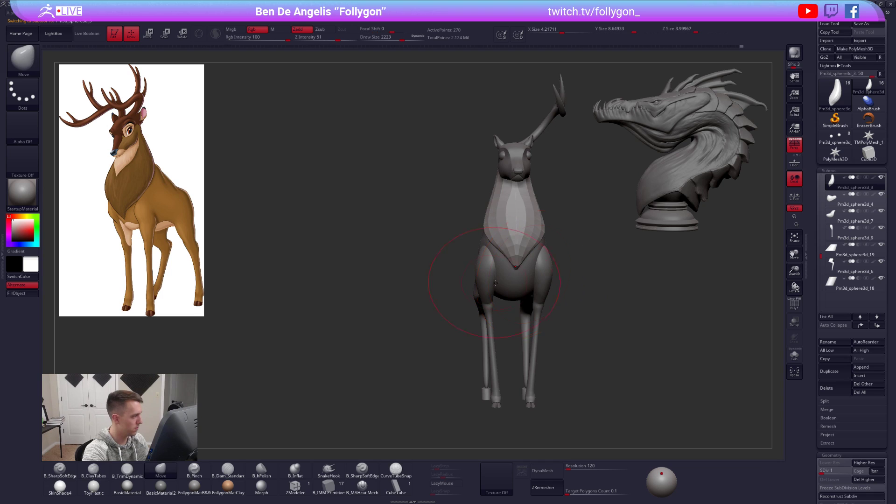
pyautogui.press('space')
pyautogui.moveTo(521, 279); pyautogui.dragTo(524, 278)
pyautogui.moveTo(536, 235); pyautogui.dragTo(543, 236)
# - Raise the neck piece to subdivision level 2 and refine its outline with the Move brush, checking the piece in isolation
pyautogui.moveTo(545, 258); pyautogui.dragTo(546, 261, button='right')
pyautogui.moveTo(527, 290)
pyautogui.mouseDown(button='right')
pyautogui.moveTo(543, 251)
pyautogui.moveTo(532, 285)
pyautogui.moveTo(550, 287)
pyautogui.mouseUp(button='right')
pyautogui.press('d')
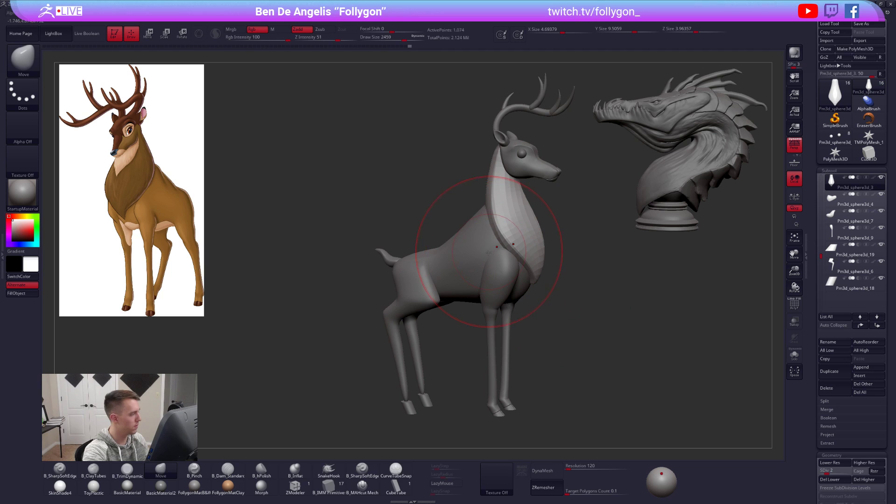
pyautogui.press('[')
pyautogui.moveTo(487, 246); pyautogui.dragTo(503, 240, button='right')
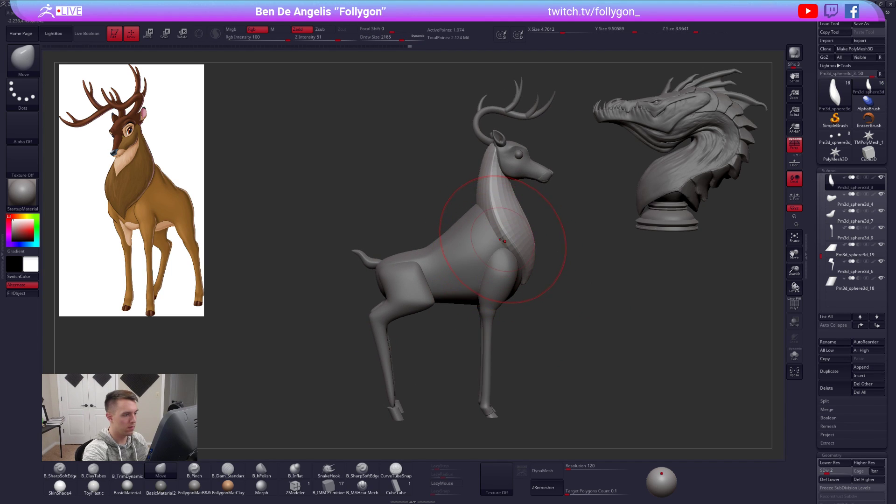
pyautogui.press('ctrl')
pyautogui.keyDown('ctrl'); pyautogui.click(547, 232); pyautogui.keyUp('ctrl')
pyautogui.hotkey('alt', 's')
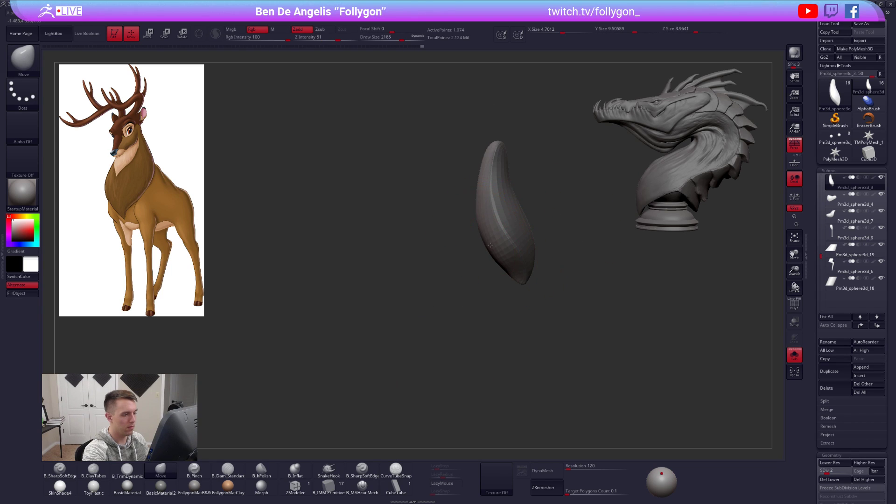
pyautogui.hotkey('alt', 's')
pyautogui.moveTo(529, 246); pyautogui.dragTo(536, 242)
# - Raise the neck piece to subdivision level 6
pyautogui.moveTo(582, 249)
pyautogui.keyDown('shift'); pyautogui.mouseDown(button='right')
pyautogui.moveTo(524, 290)
pyautogui.moveTo(546, 263)
pyautogui.mouseUp(button='right'); pyautogui.keyUp('shift')
pyautogui.press('space')
pyautogui.moveTo(545, 264); pyautogui.dragTo(540, 259)
pyautogui.press('d')
pyautogui.press('d')
pyautogui.press('d')
pyautogui.press('d')
pyautogui.moveTo(551, 266); pyautogui.dragTo(552, 219, button='right')
# - Inspect the isolated neck piece with the TrimDynamic brush at draw size 699, then save the project and show the whole deer
pyautogui.hotkey('alt', 's')
pyautogui.press('space')
pyautogui.press('b')
pyautogui.press('t')
pyautogui.press('d')
pyautogui.press('space')
pyautogui.moveTo(575, 252); pyautogui.dragTo(562, 252)
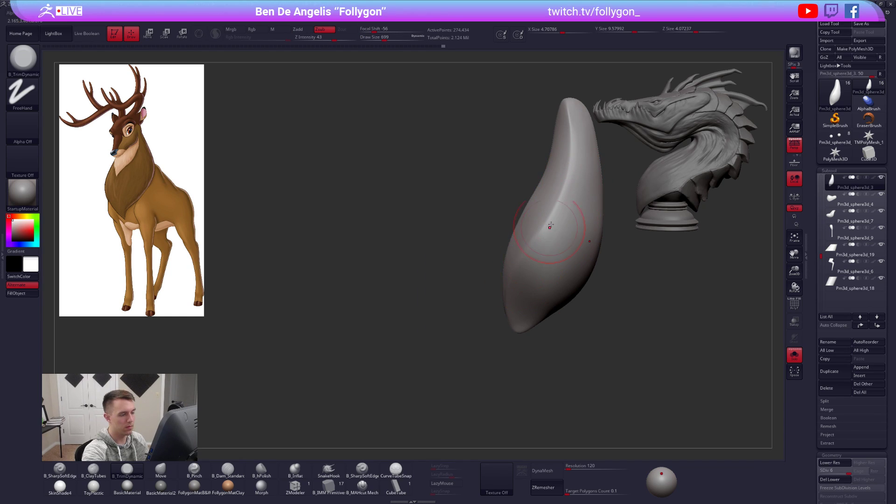
pyautogui.moveTo(573, 201); pyautogui.dragTo(533, 299, button='right')
pyautogui.hotkey('ctrl', 's')
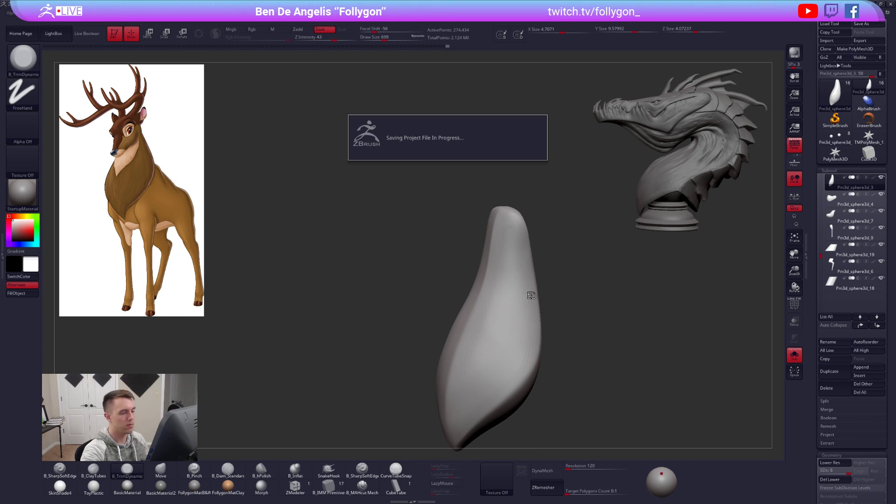
pyautogui.hotkey('ctrl', 'shift', 's')
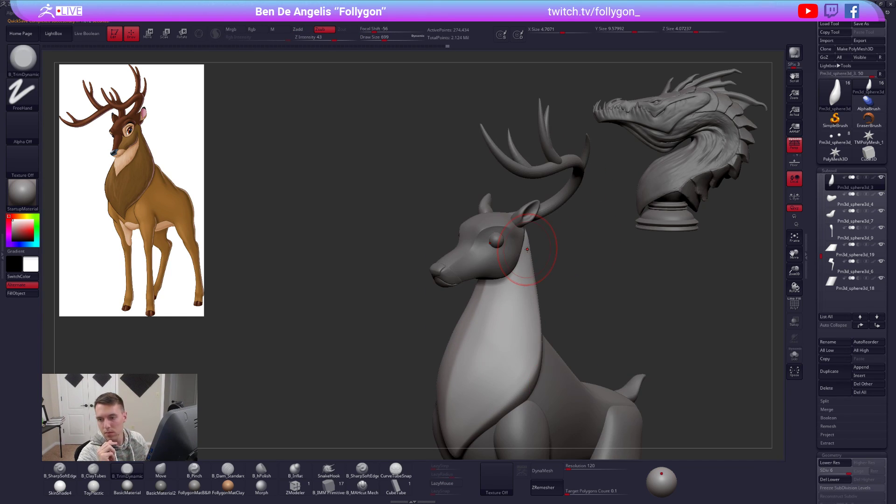
# - Select the eyeballs and turn off the perspective view
pyautogui.press('space')
pyautogui.keyDown('alt'); pyautogui.click(496, 242); pyautogui.keyUp('alt')
pyautogui.moveTo(496, 242)
pyautogui.mouseDown(button='right')
pyautogui.moveTo(609, 367)
pyautogui.moveTo(653, 327)
pyautogui.mouseUp(button='right')
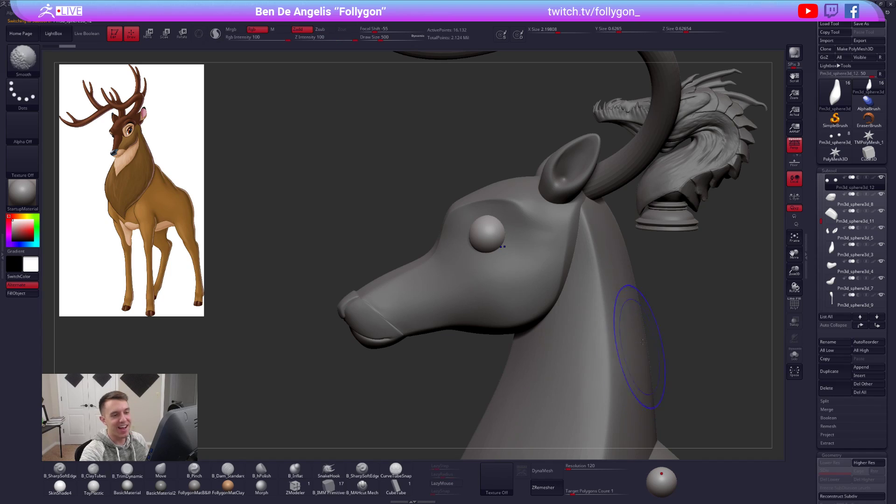
pyautogui.click(794, 145)
pyautogui.moveTo(587, 201); pyautogui.dragTo(578, 189, button='right')
pyautogui.press('space')
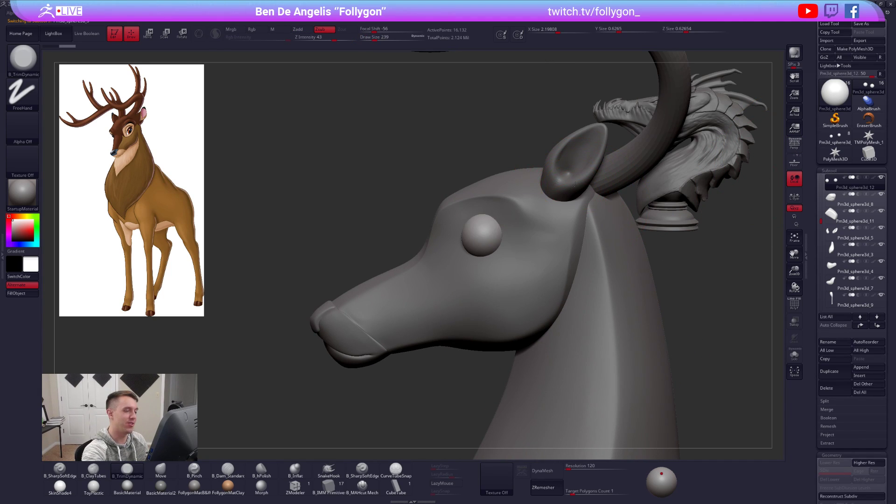
# - Isolate the head, pinch and smooth the rear edge of the brow ridge at draw size 215, and show the whole deer
pyautogui.keyDown('alt'); pyautogui.click(573, 184); pyautogui.keyUp('alt')
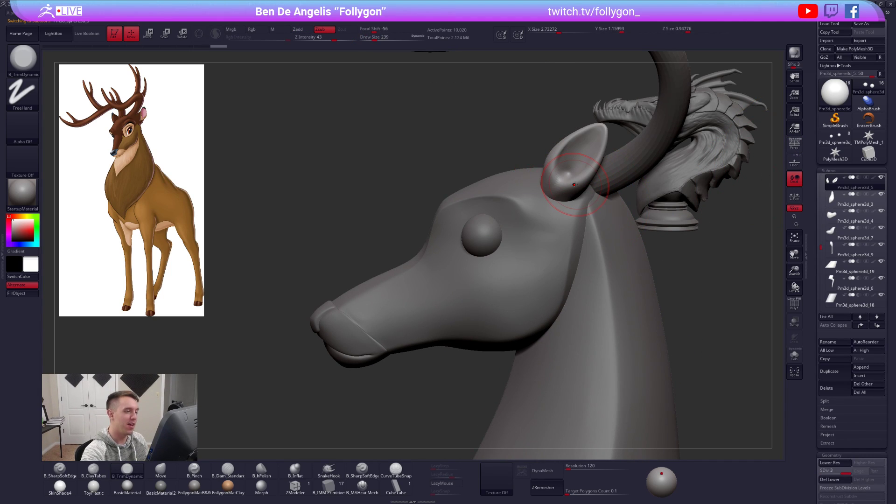
pyautogui.keyDown('alt'); pyautogui.click(540, 285); pyautogui.keyUp('alt')
pyautogui.press('space')
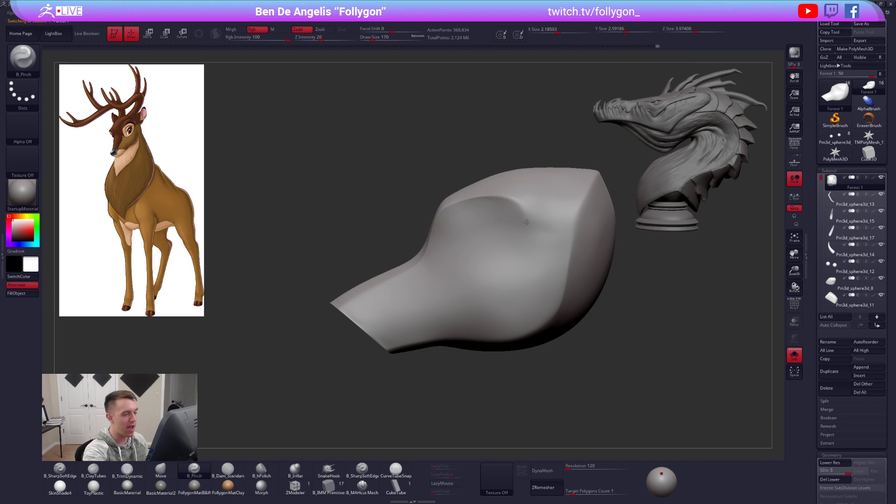
pyautogui.press('space')
pyautogui.moveTo(516, 248); pyautogui.dragTo(530, 218, button='right')
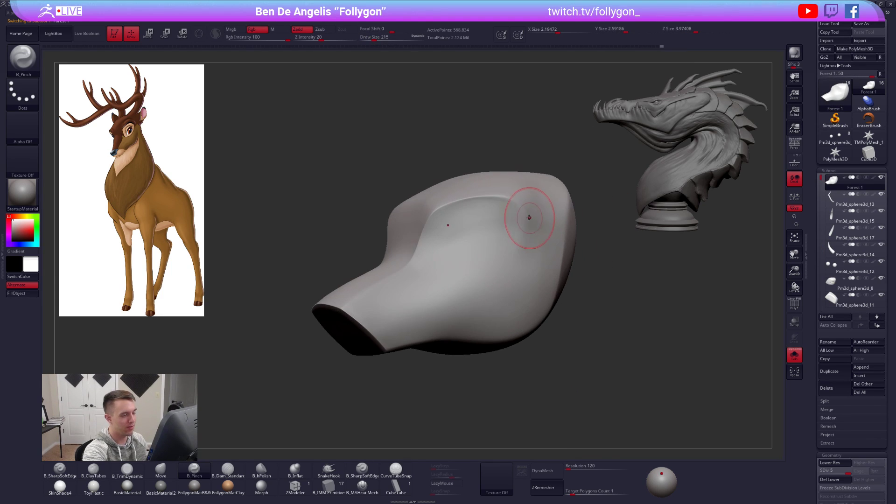
pyautogui.keyDown('shift'); pyautogui.moveTo(522, 223); pyautogui.dragTo(516, 235); pyautogui.keyUp('shift')
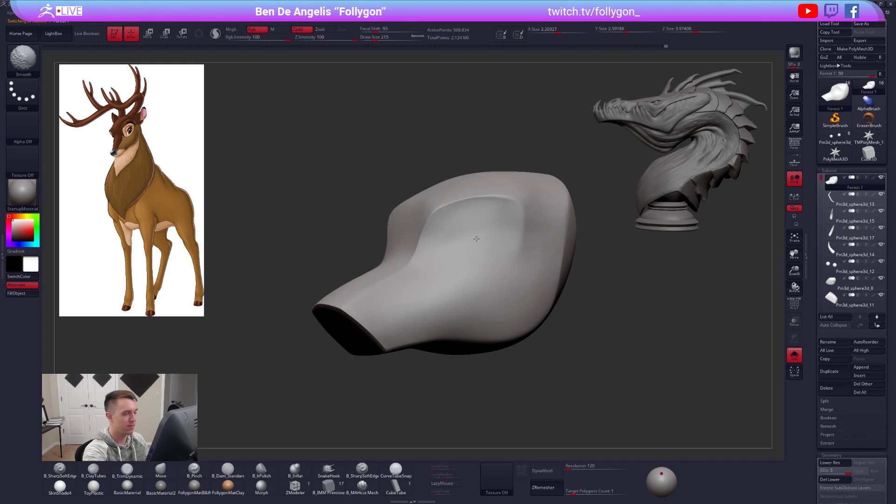
pyautogui.hotkey('ctrl', 'shift', 's')
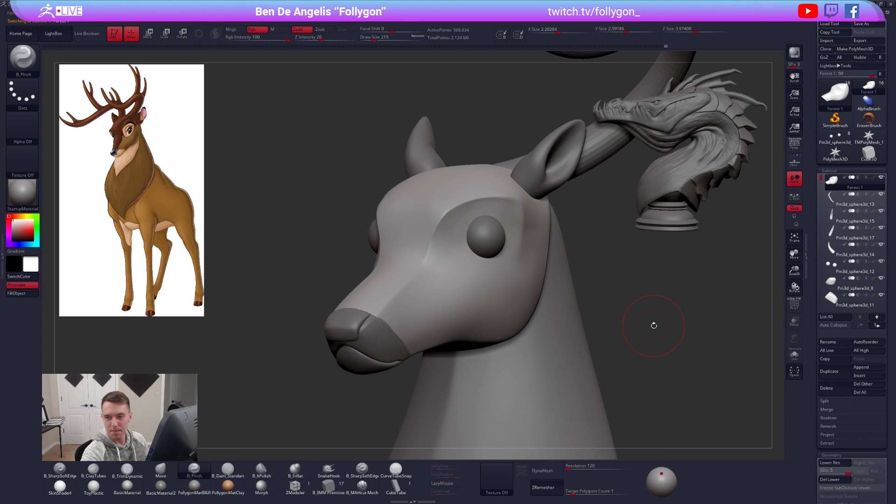
pyautogui.moveTo(669, 350)
pyautogui.mouseDown()
pyautogui.moveTo(661, 363)
pyautogui.moveTo(672, 360)
pyautogui.mouseUp()
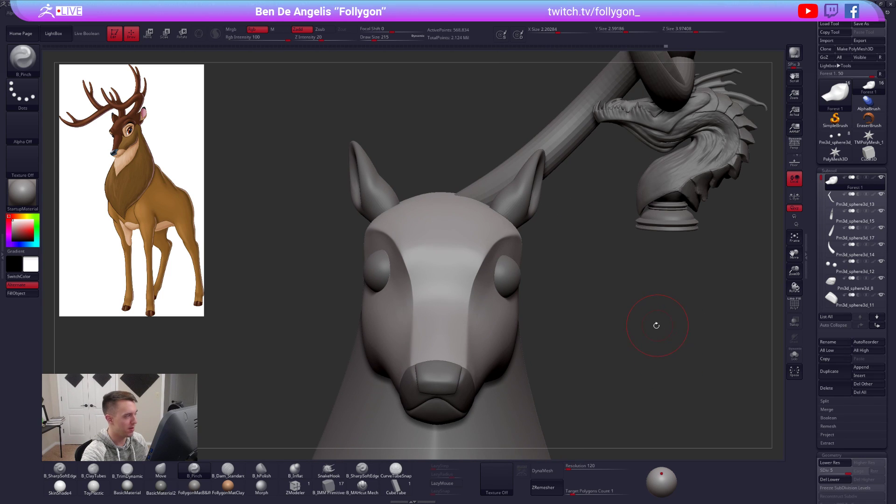
pyautogui.moveTo(527, 281)
pyautogui.mouseDown(button='right')
pyautogui.moveTo(504, 286)
pyautogui.moveTo(547, 223)
pyautogui.moveTo(543, 237)
pyautogui.mouseUp(button='right')
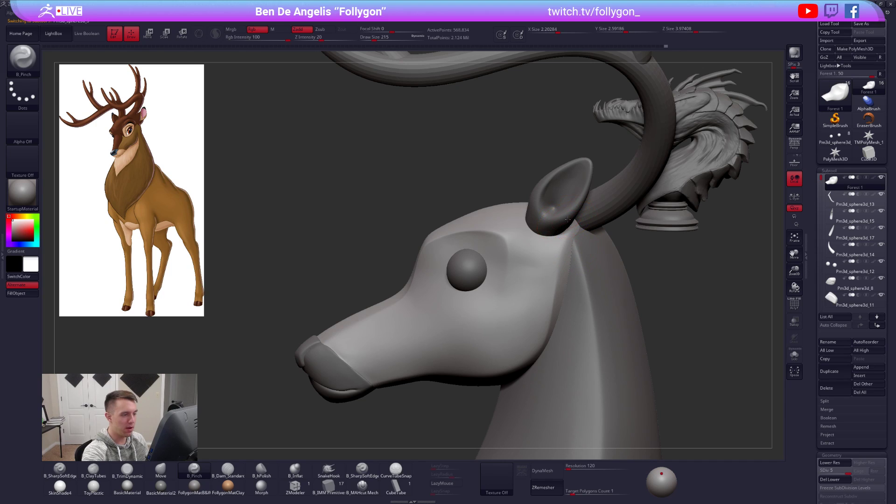
# - Select the ears and lay a Transpose move line across the near ear
pyautogui.keyDown('alt'); pyautogui.click(555, 223); pyautogui.keyUp('alt')
pyautogui.press('w')
pyautogui.moveTo(543, 225)
pyautogui.keyDown('shift'); pyautogui.mouseDown()
pyautogui.moveTo(615, 225)
pyautogui.moveTo(580, 226)
pyautogui.moveTo(594, 228)
pyautogui.mouseUp(); pyautogui.keyUp('shift')
pyautogui.keyDown('ctrl'); pyautogui.moveTo(602, 364); pyautogui.dragTo(602, 298, button='right'); pyautogui.keyUp('ctrl')
pyautogui.moveTo(504, 327)
pyautogui.mouseDown(button='right')
pyautogui.moveTo(606, 337)
pyautogui.moveTo(589, 306)
pyautogui.mouseUp(button='right')
pyautogui.press('q')
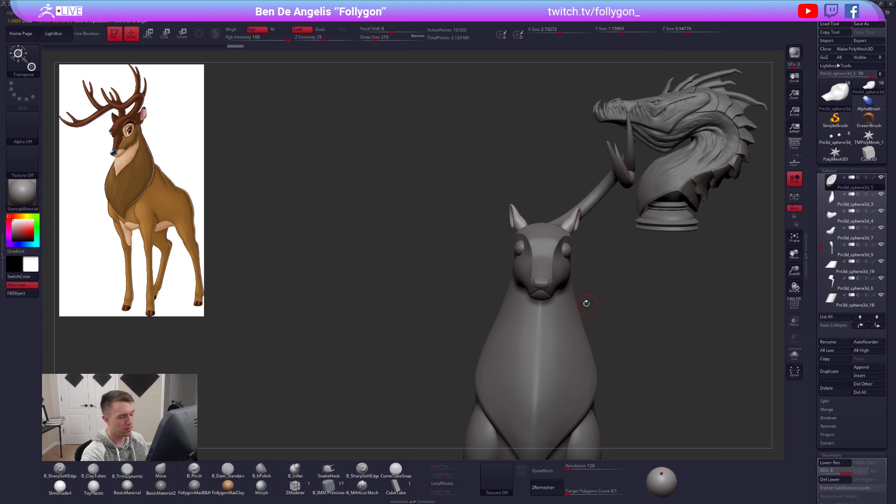
# - Isolate the ears, reshape them with the Move brush at a lower subdivision level, and return to subdivision level 3
pyautogui.hotkey('alt', 's')
pyautogui.keyDown('ctrl'); pyautogui.moveTo(574, 220); pyautogui.dragTo(584, 319, button='right'); pyautogui.keyUp('ctrl')
pyautogui.hotkey('shift', 'd')
pyautogui.press('s')
pyautogui.moveTo(557, 212); pyautogui.dragTo(577, 175)
pyautogui.keyDown('alt'); pyautogui.moveTo(569, 210); pyautogui.dragTo(544, 250, button='right'); pyautogui.keyUp('alt')
pyautogui.press('d')
pyautogui.press('space')
pyautogui.moveTo(544, 253); pyautogui.dragTo(538, 253)
pyautogui.moveTo(537, 222); pyautogui.dragTo(547, 231, button='right')
# - Smooth the backs of the ears toward their tips with the Smooth brush
pyautogui.keyDown('shift'); pyautogui.moveTo(547, 226); pyautogui.dragTo(550, 162); pyautogui.keyUp('shift')
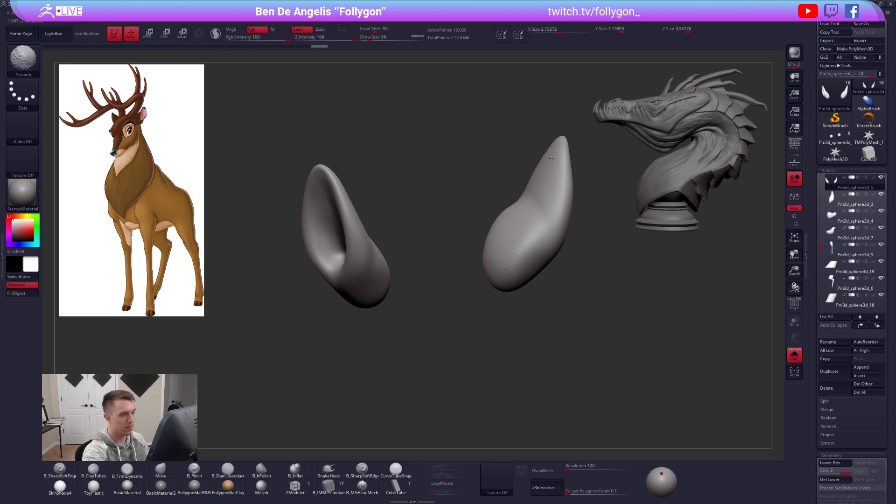
pyautogui.keyDown('shift'); pyautogui.moveTo(542, 193); pyautogui.dragTo(541, 205); pyautogui.keyUp('shift')
pyautogui.press('space')
pyautogui.moveTo(541, 224); pyautogui.dragTo(534, 224)
pyautogui.keyDown('shift'); pyautogui.moveTo(544, 182); pyautogui.dragTo(551, 161); pyautogui.keyUp('shift')
pyautogui.moveTo(555, 261)
pyautogui.mouseDown(button='right')
pyautogui.moveTo(529, 284)
pyautogui.moveTo(524, 260)
pyautogui.mouseUp(button='right')
# - Bring back the rest of the deer and adjust the ears' placement with the Transpose move line
pyautogui.hotkey('alt', 's')
pyautogui.moveTo(523, 261); pyautogui.dragTo(527, 255)
pyautogui.moveTo(574, 312)
pyautogui.mouseDown(button='right')
pyautogui.moveTo(558, 294)
pyautogui.moveTo(592, 330)
pyautogui.moveTo(535, 235)
pyautogui.moveTo(534, 243)
pyautogui.mouseUp(button='right')
pyautogui.press('w')
pyautogui.moveTo(534, 244)
pyautogui.mouseDown()
pyautogui.moveTo(590, 178)
pyautogui.moveTo(581, 190)
pyautogui.mouseUp()
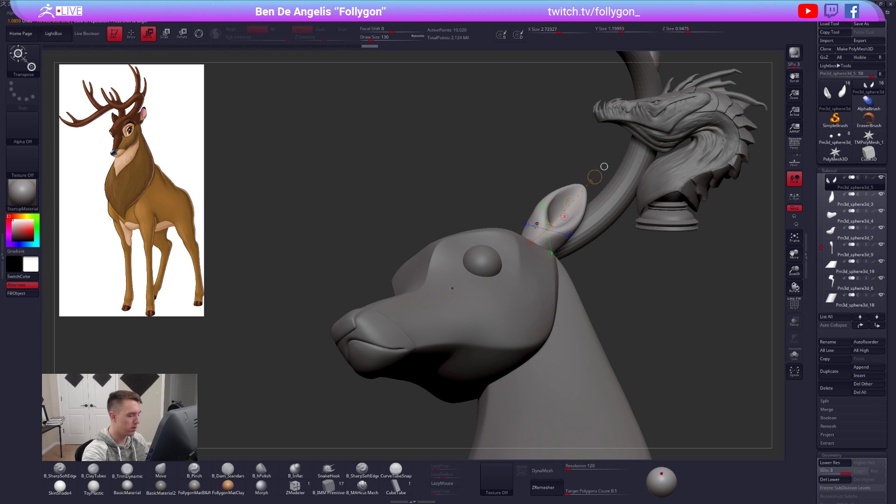
pyautogui.press('q')
# - Select the eyeballs and rotate them with the Transpose rotate line, using the polyframe display as a guide
pyautogui.keyDown('alt'); pyautogui.click(495, 267); pyautogui.keyUp('alt')
pyautogui.moveTo(495, 267); pyautogui.dragTo(495, 288, button='right')
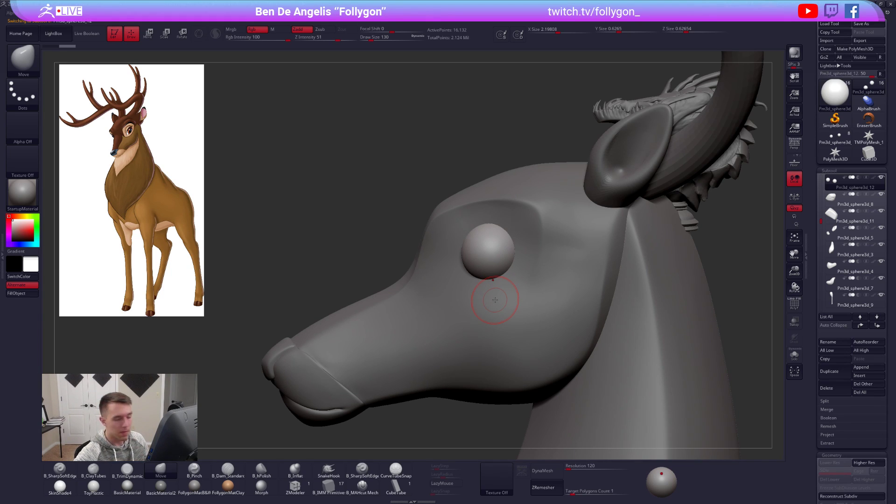
pyautogui.hotkey('shift', 'f')
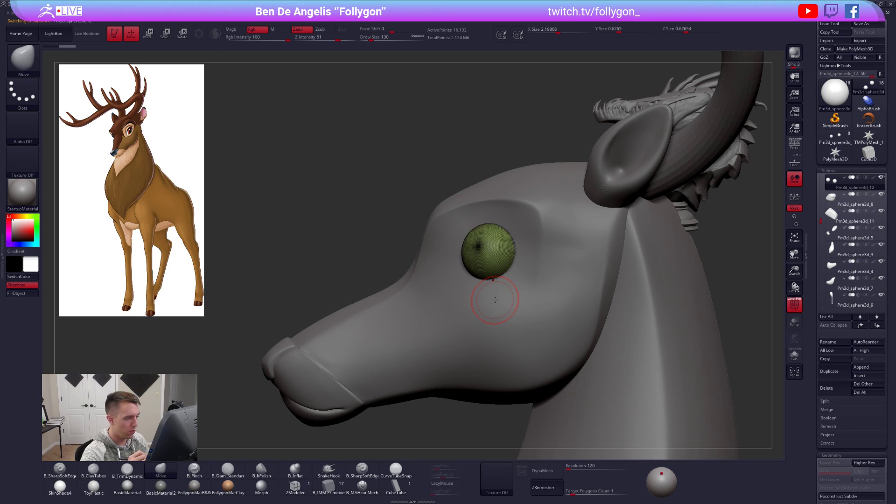
pyautogui.press('r')
pyautogui.click(495, 255)
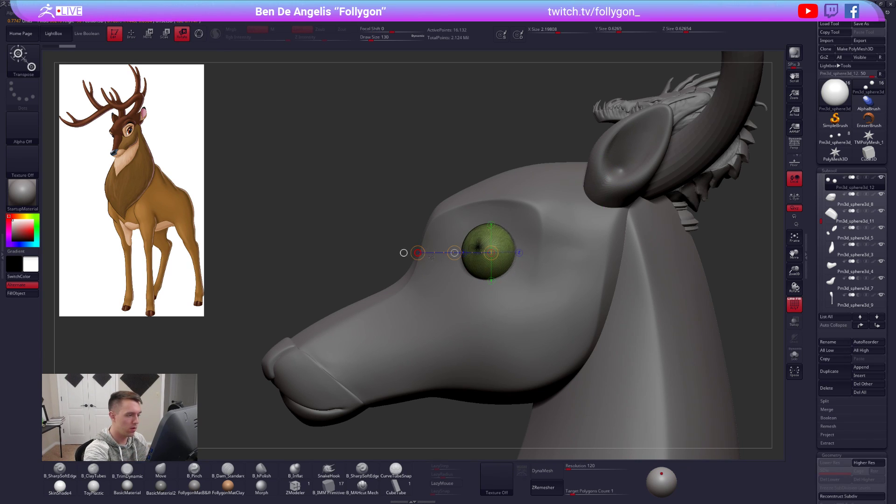
pyautogui.moveTo(434, 275); pyautogui.dragTo(452, 283, button='right')
pyautogui.press('q')
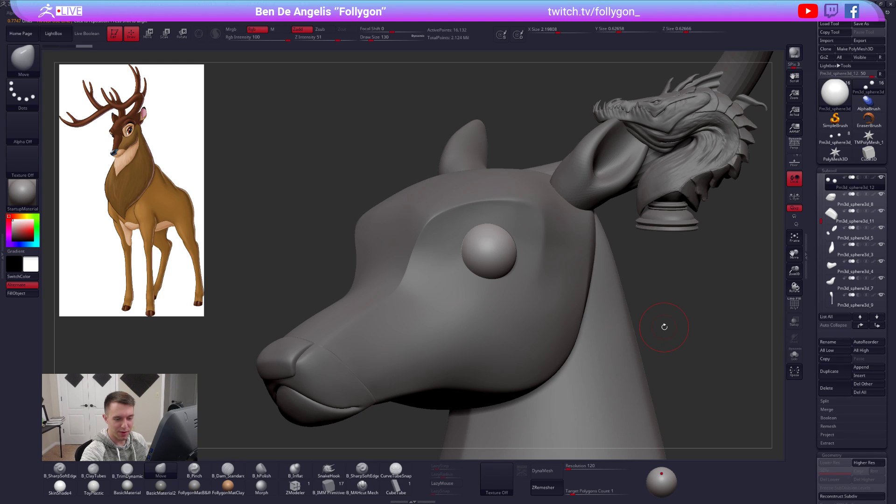
# - Duplicate the eyeballs as a new subtool and turn the head to a side view
pyautogui.click(838, 373)
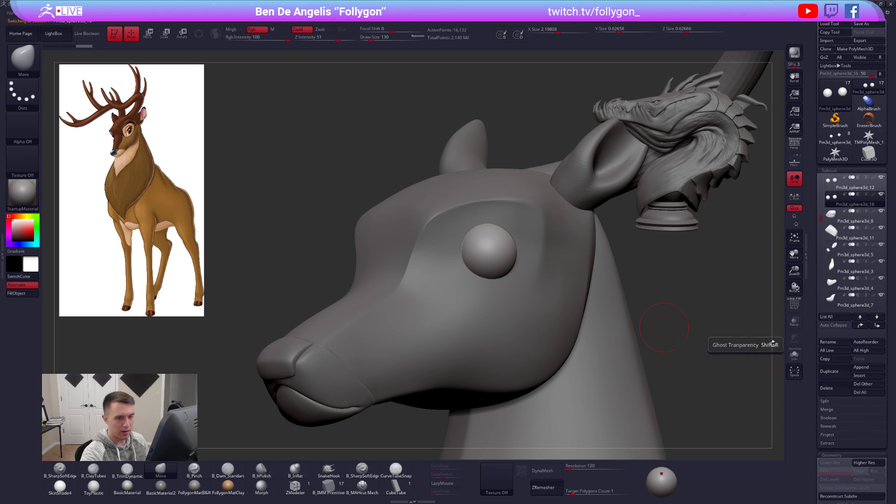
pyautogui.keyDown('shift'); pyautogui.moveTo(737, 346); pyautogui.dragTo(707, 347); pyautogui.keyUp('shift')
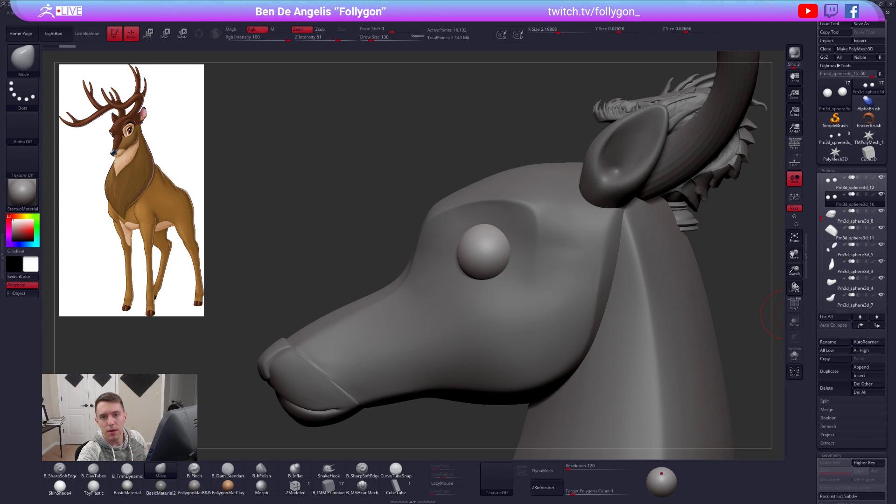
# - Switch to the Photos app and examine the stag reference images, enlarging them to study the eyes and eyelids
pyautogui.hotkey('alt', 'Tab')
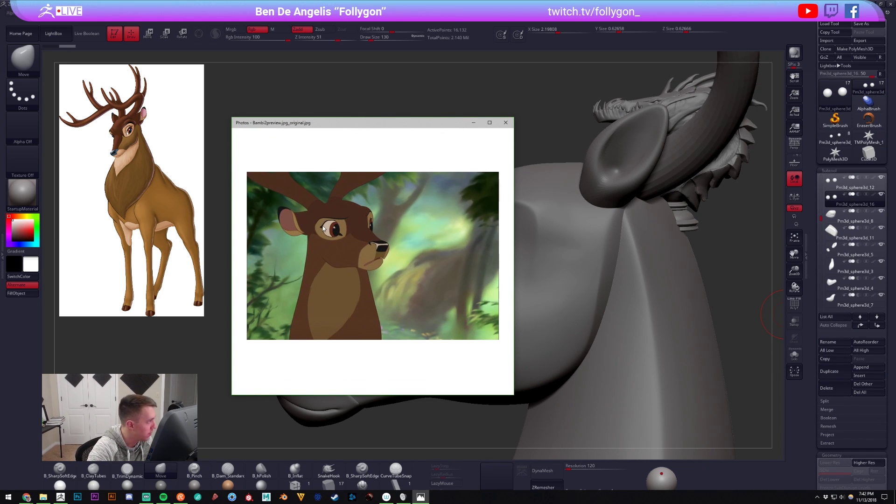
pyautogui.press('Right')
pyautogui.press('Right')
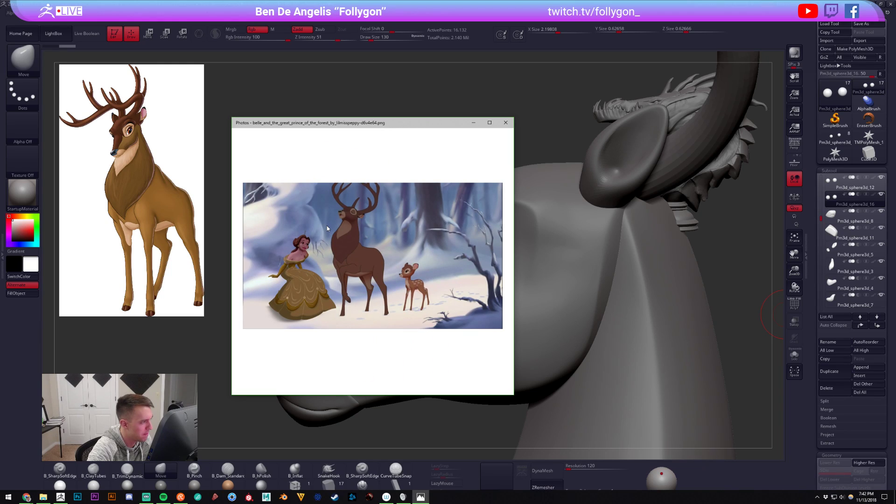
pyautogui.press('Right')
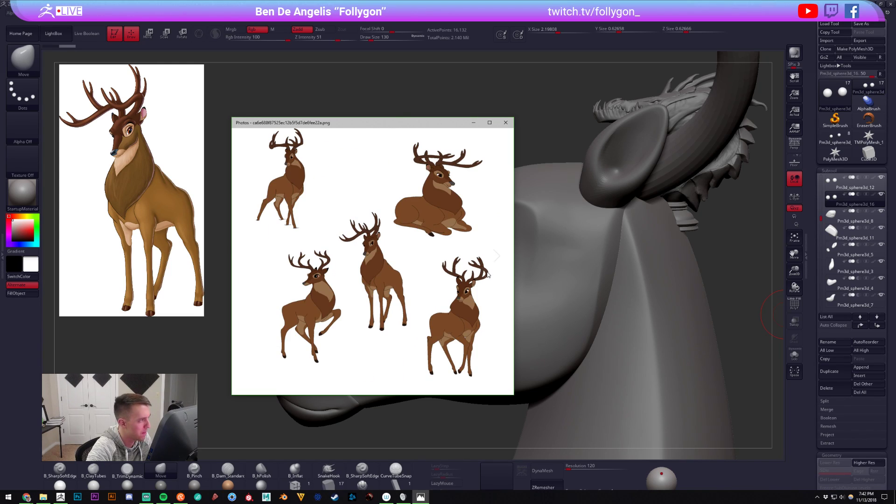
pyautogui.press('Right')
pyautogui.press('Right')
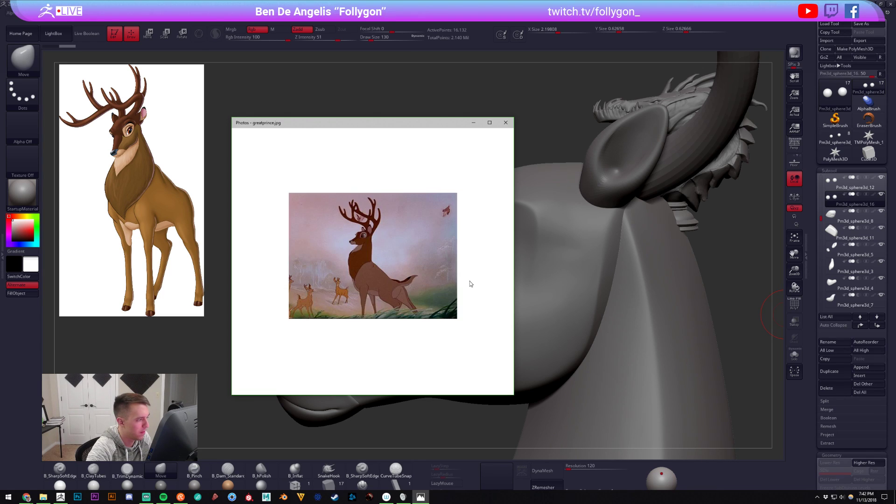
pyautogui.doubleClick(408, 245)
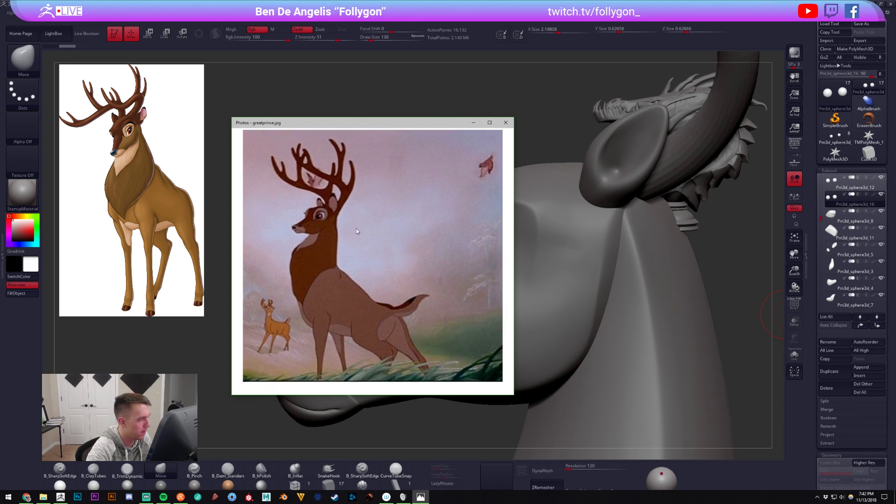
pyautogui.moveTo(341, 228); pyautogui.dragTo(377, 229)
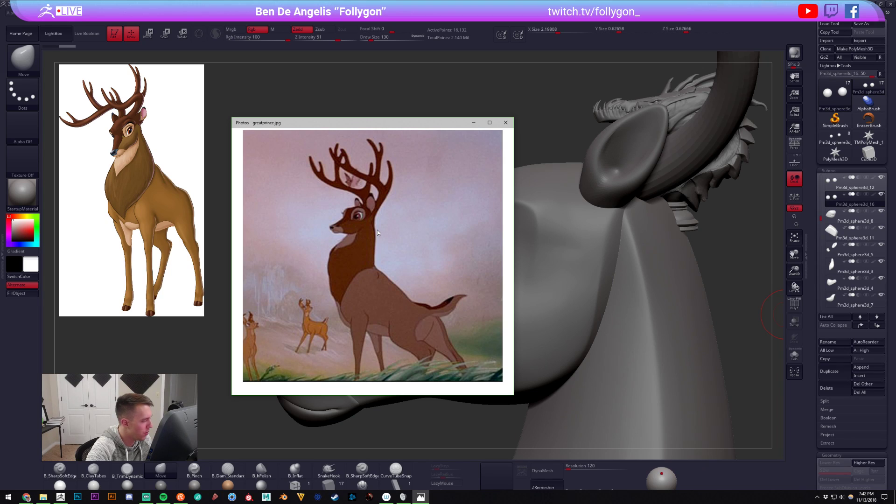
pyautogui.press('Right')
pyautogui.press('Right')
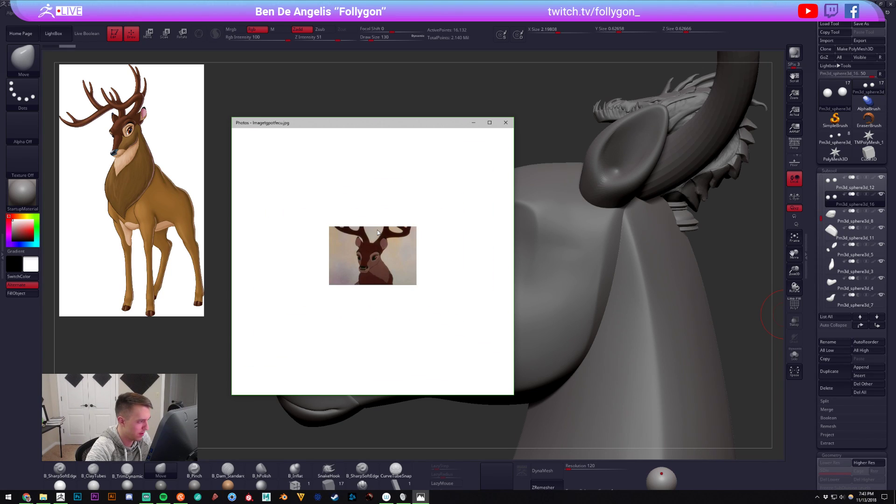
pyautogui.keyDown('ctrl'); pyautogui.scroll(4, 380, 255); pyautogui.keyUp('ctrl')
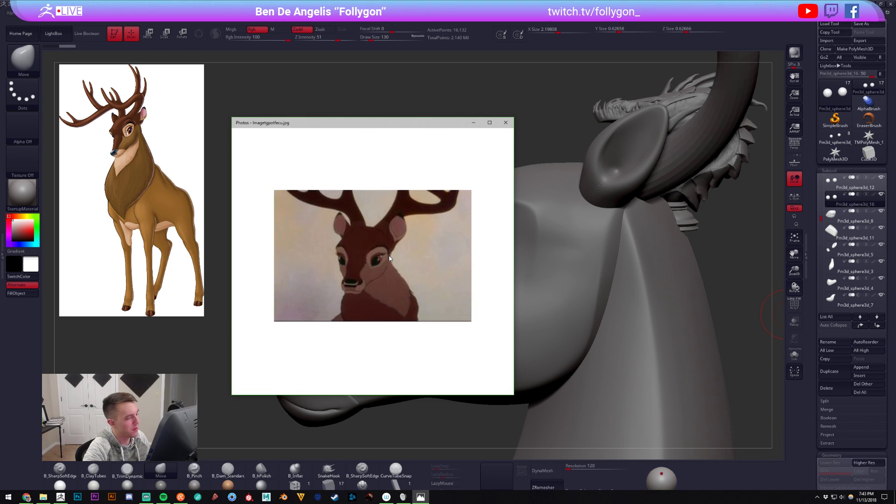
# - Enlarge the stag portrait reference, compare its eyes with the model, and switch back to ZBrush
pyautogui.keyDown('ctrl'); pyautogui.scroll(1, 389, 258); pyautogui.keyUp('ctrl')
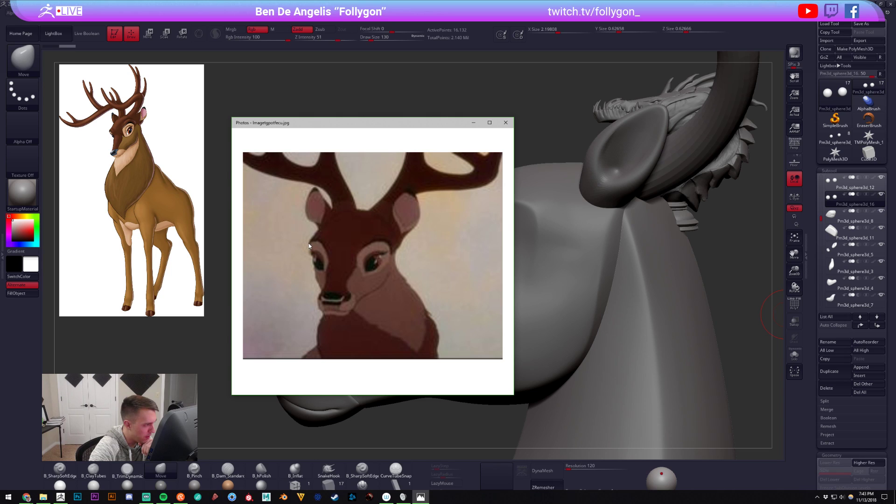
pyautogui.moveTo(360, 122); pyautogui.dragTo(210, 106)
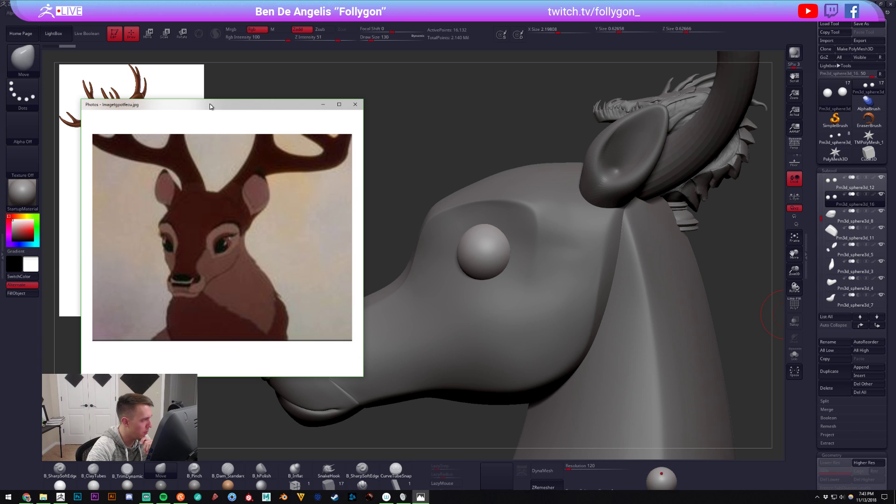
pyautogui.moveTo(210, 106); pyautogui.dragTo(458, 103)
pyautogui.hotkey('alt', 'Tab')
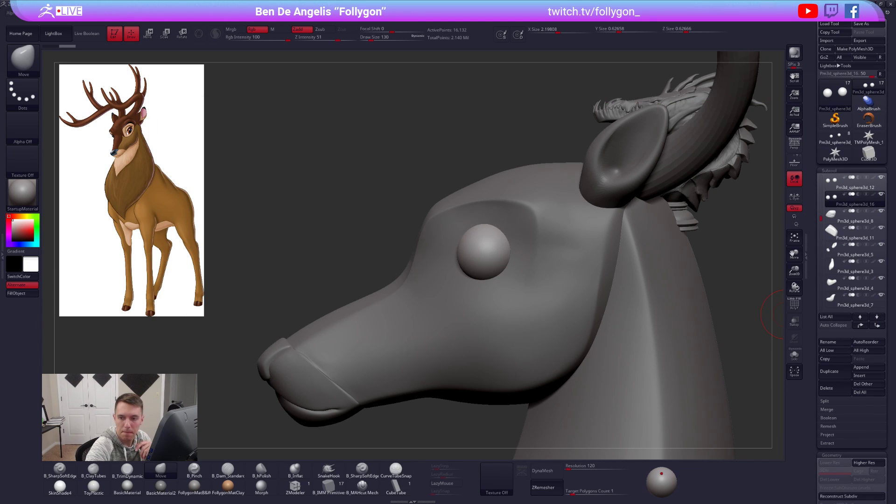
# - Select the head subtool, lower it to its lowest subdivision level and reshape the skull near the eye with a large Move brush
pyautogui.keyDown('alt'); pyautogui.click(494, 216); pyautogui.keyUp('alt')
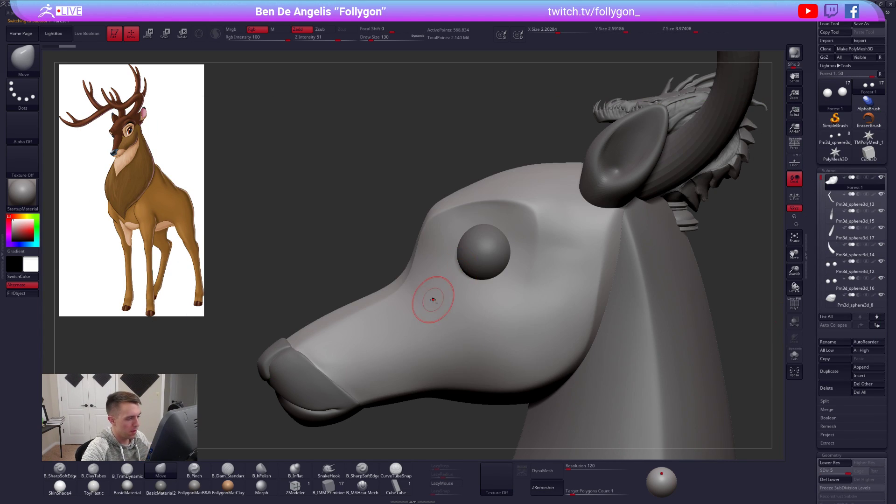
pyautogui.moveTo(444, 286); pyautogui.dragTo(503, 310, button='right')
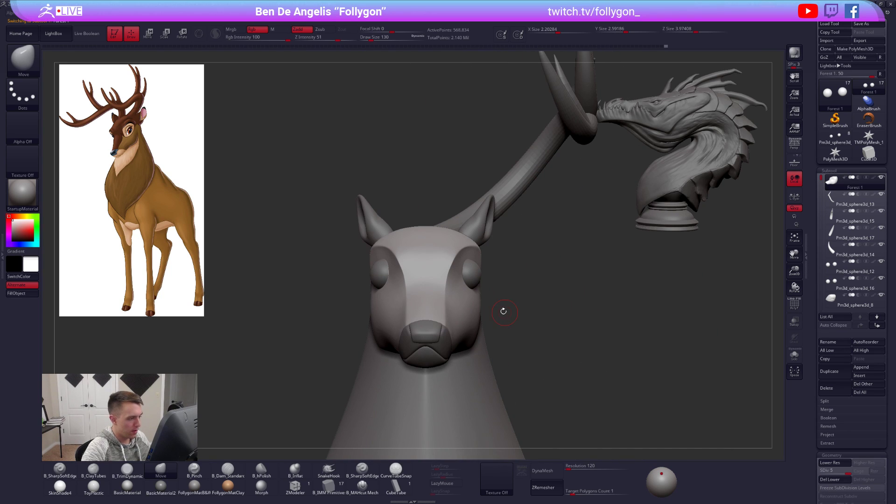
pyautogui.hotkey('shift', 'd')
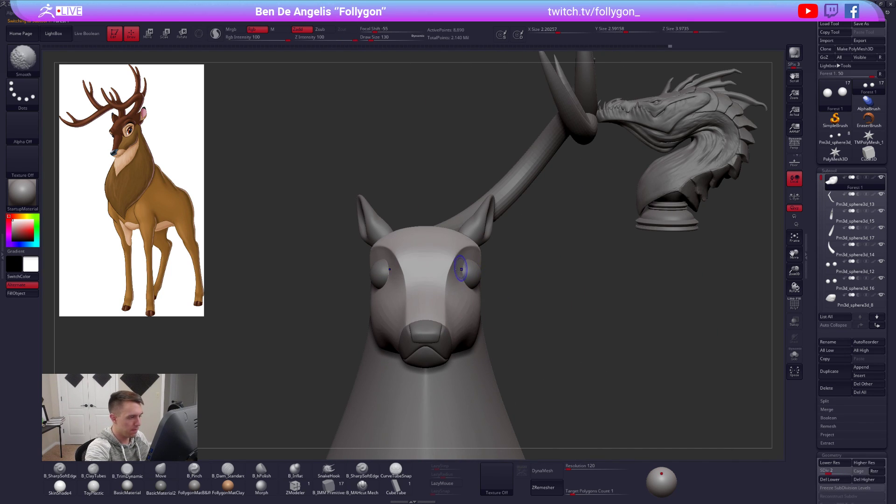
pyautogui.press('space')
pyautogui.moveTo(466, 250); pyautogui.dragTo(463, 284, button='right')
pyautogui.press('space')
pyautogui.press('space')
pyautogui.click(454, 261)
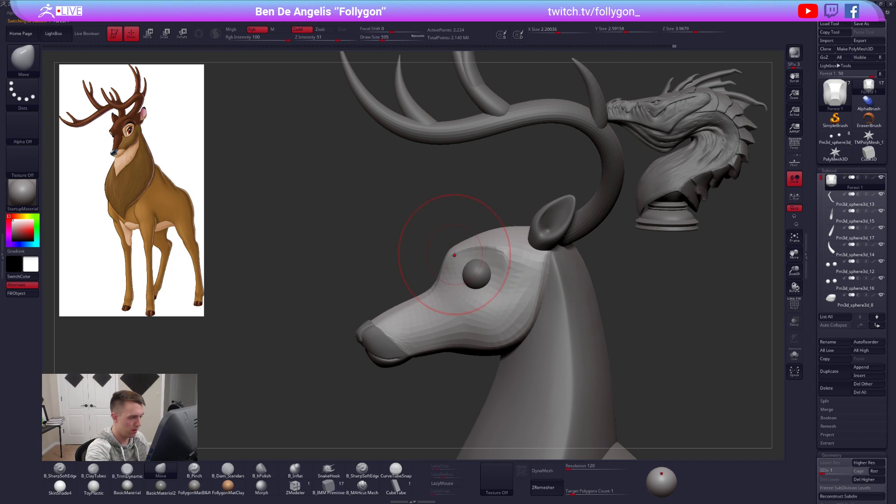
# - Reduce the Move brush size and adjust the face shape between the eyes and muzzle
pyautogui.press('space')
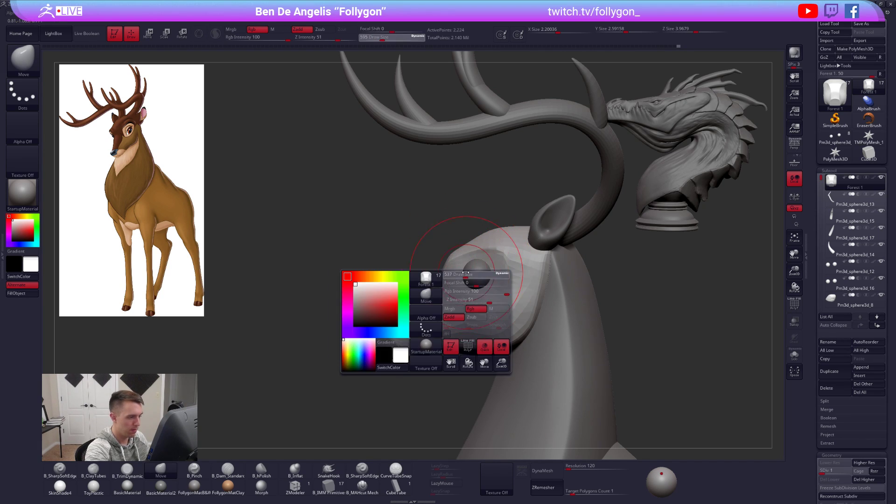
pyautogui.moveTo(499, 259)
pyautogui.mouseDown(button='right')
pyautogui.moveTo(449, 284)
pyautogui.moveTo(462, 263)
pyautogui.mouseUp(button='right')
pyautogui.press('space')
pyautogui.press('space')
pyautogui.moveTo(443, 273); pyautogui.dragTo(453, 300)
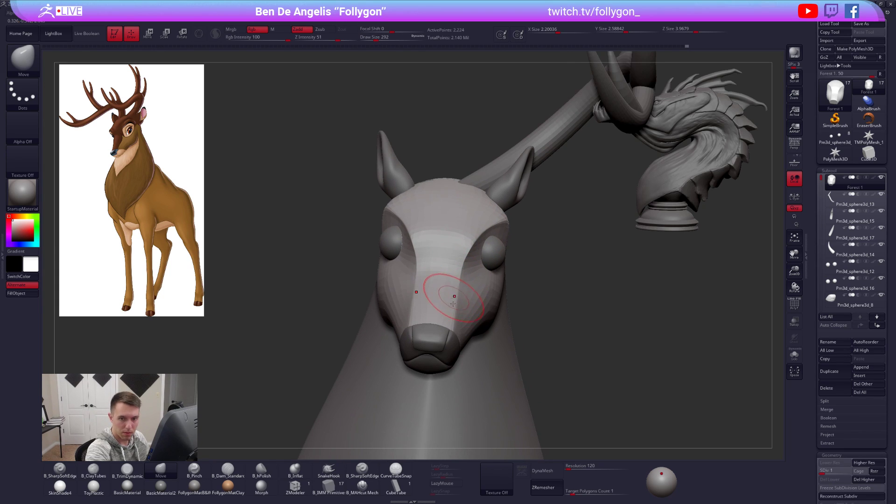
# - Refine the forehead and nose bridge with a smaller Move brush, and raise the head to subdivision level 2
pyautogui.moveTo(454, 296); pyautogui.dragTo(454, 304, button='right')
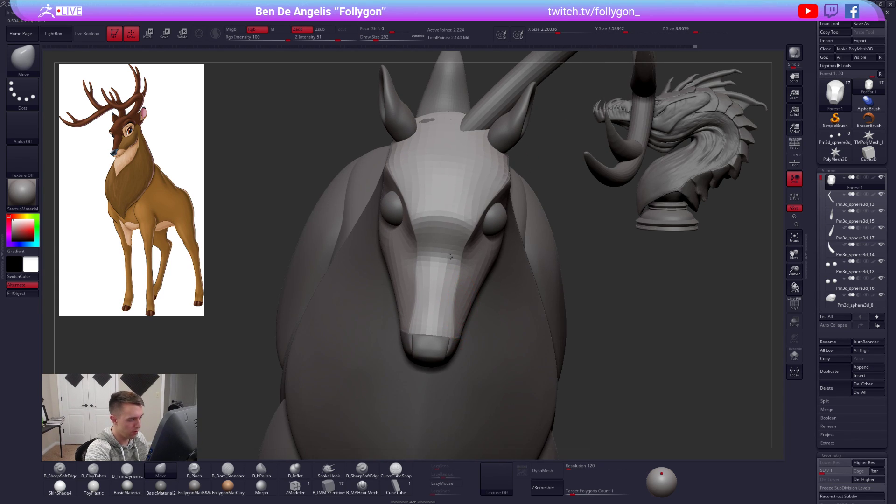
pyautogui.moveTo(463, 253); pyautogui.dragTo(456, 291, button='right')
pyautogui.press('space')
pyautogui.press('space')
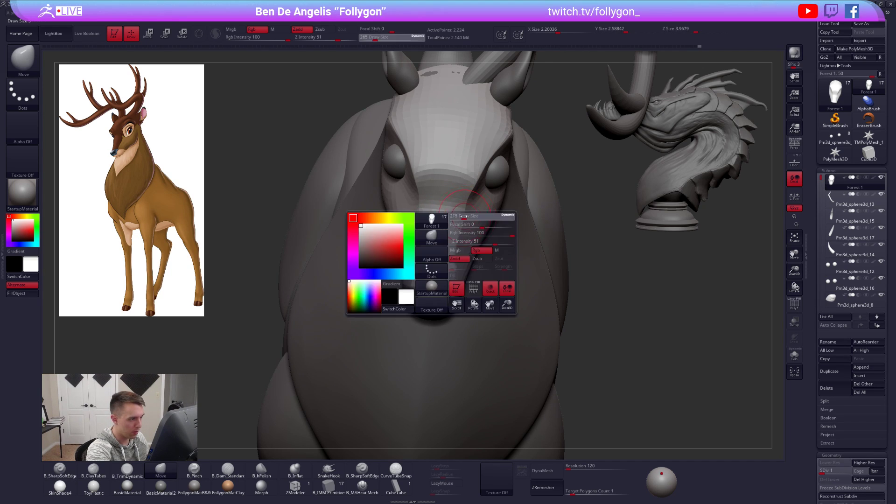
pyautogui.press('space')
pyautogui.moveTo(460, 230)
pyautogui.mouseDown(button='right')
pyautogui.moveTo(519, 240)
pyautogui.moveTo(486, 232)
pyautogui.mouseUp(button='right')
pyautogui.press('d')
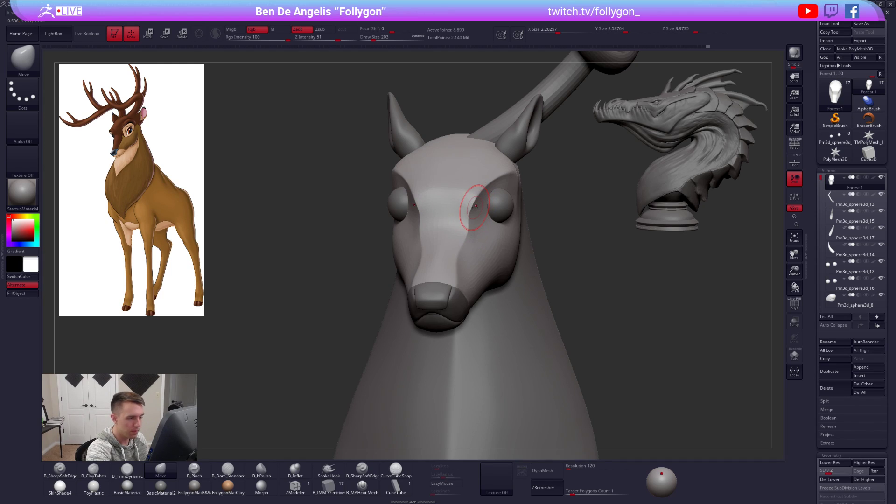
# - Adjust the inner corners of the eye sockets and brow with the Move brush at subdivision level 2
pyautogui.press('space')
pyautogui.press('space')
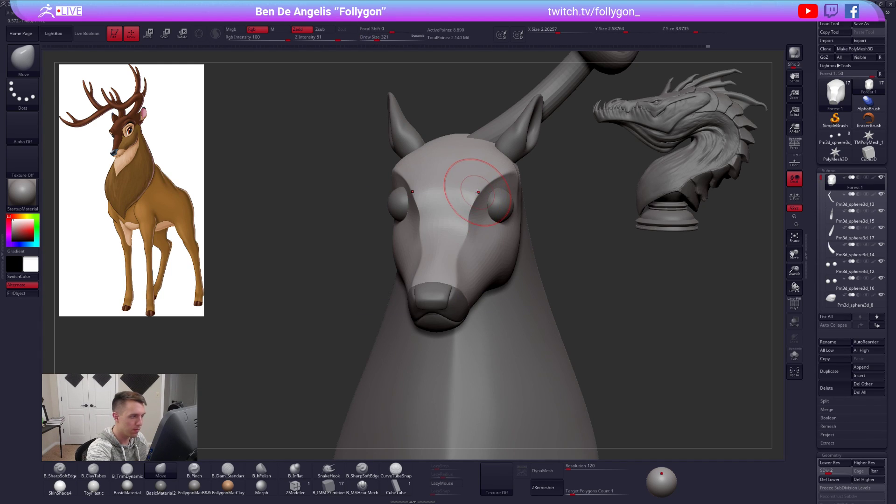
pyautogui.keyDown('shift'); pyautogui.moveTo(448, 208); pyautogui.dragTo(470, 214, button='right'); pyautogui.keyUp('shift')
pyautogui.moveTo(470, 214); pyautogui.dragTo(475, 208)
pyautogui.moveTo(530, 221); pyautogui.dragTo(484, 226, button='right')
pyautogui.press('space')
pyautogui.moveTo(482, 227); pyautogui.dragTo(480, 227)
pyautogui.moveTo(480, 227); pyautogui.dragTo(505, 210, button='right')
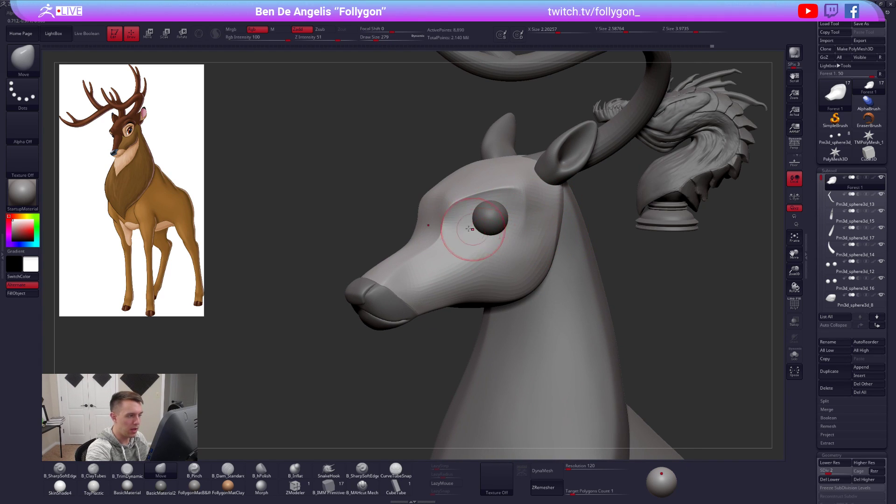
# - Isolate the head and smooth the brow ridges and eye sockets at subdivision levels 2 and 3, checking against the full deer
pyautogui.hotkey('shift', 'd')
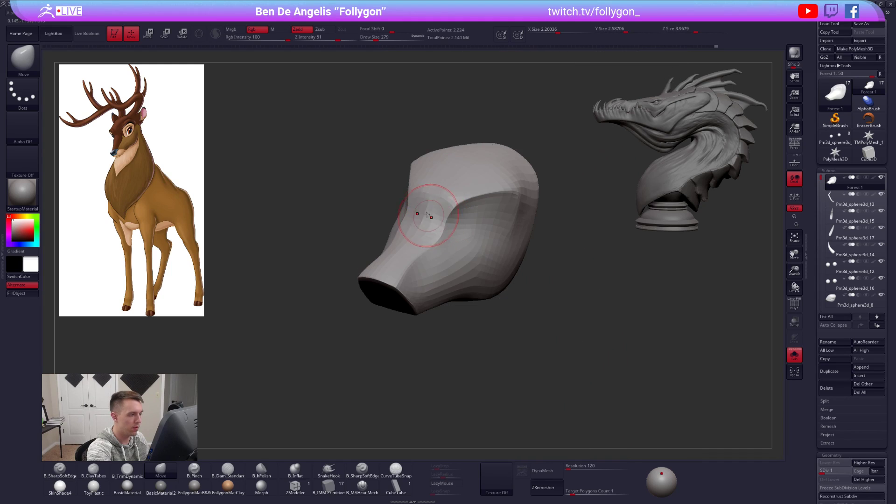
pyautogui.press('b')
pyautogui.press('c')
pyautogui.press('t')
pyautogui.press('d')
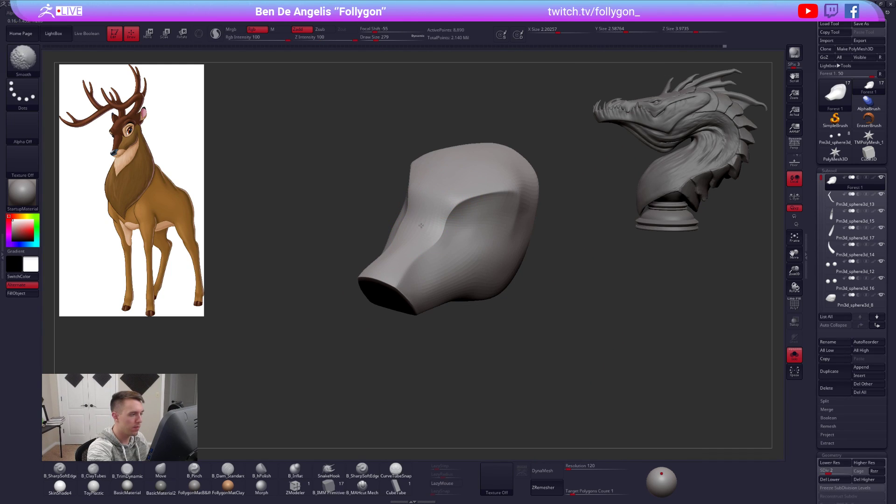
pyautogui.hotkey('shift', 's')
pyautogui.moveTo(439, 249); pyautogui.dragTo(453, 241, button='right')
pyautogui.keyDown('shift'); pyautogui.moveTo(458, 233); pyautogui.dragTo(462, 210); pyautogui.keyUp('shift')
pyautogui.moveTo(467, 217); pyautogui.dragTo(448, 228, button='right')
pyautogui.keyDown('shift'); pyautogui.moveTo(453, 219); pyautogui.dragTo(460, 208); pyautogui.keyUp('shift')
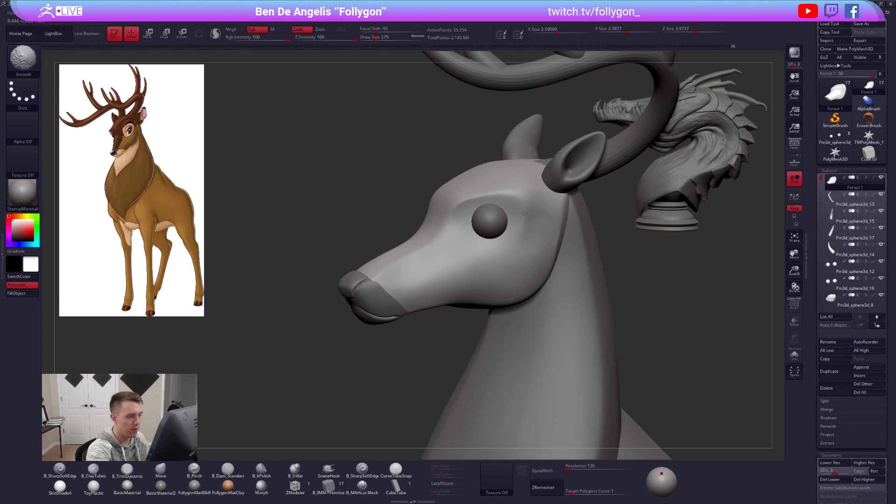
# - Adjust the side of the face with the Move brush and raise the head to subdivision level 5
pyautogui.moveTo(505, 230); pyautogui.dragTo(527, 234, button='right')
pyautogui.press('b')
pyautogui.press('m')
pyautogui.press('v')
pyautogui.press('d')
pyautogui.press('d')
# - Tighten the face contours below the eye with the B_Pinch brush, varying its size, and isolate the head
pyautogui.press('b')
pyautogui.press('p')
pyautogui.press('i')
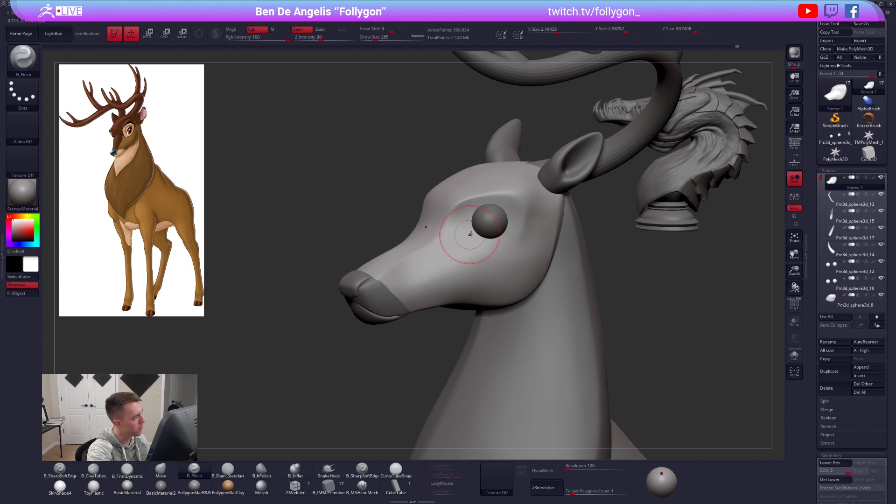
pyautogui.press('space')
pyautogui.moveTo(468, 240); pyautogui.dragTo(466, 240)
pyautogui.moveTo(466, 240); pyautogui.dragTo(488, 251, button='right')
pyautogui.press('space')
pyautogui.moveTo(476, 283); pyautogui.dragTo(479, 283)
pyautogui.moveTo(450, 285)
pyautogui.mouseDown(button='right')
pyautogui.moveTo(482, 285)
pyautogui.moveTo(477, 303)
pyautogui.mouseUp(button='right')
pyautogui.hotkey('shift', 's')
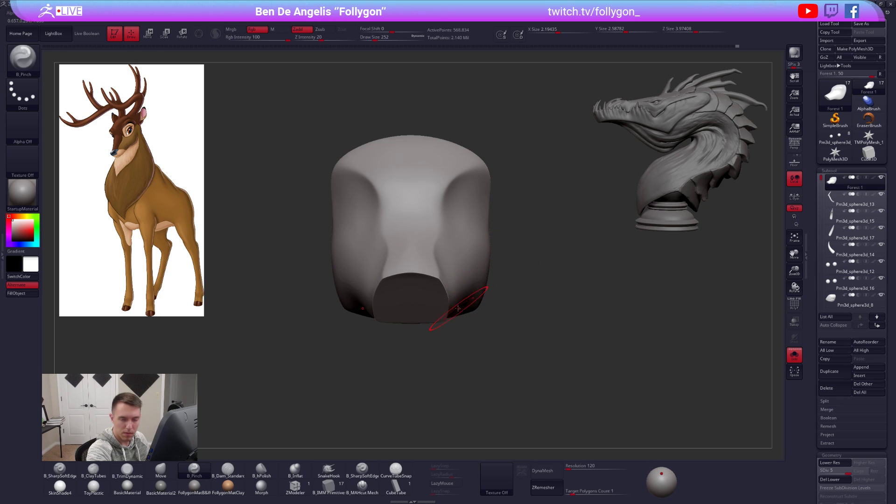
# - Return the head to its lowest subdivision level and reshape the cheeks and jaw with the Move brush
pyautogui.moveTo(461, 309)
pyautogui.mouseDown(button='right')
pyautogui.moveTo(470, 248)
pyautogui.moveTo(458, 290)
pyautogui.mouseUp(button='right')
pyautogui.hotkey('shift', 'd')
pyautogui.press('space')
pyautogui.moveTo(450, 290); pyautogui.dragTo(463, 290)
pyautogui.press('b')
pyautogui.press('m')
pyautogui.press('v')
pyautogui.moveTo(443, 298)
pyautogui.mouseDown(button='right')
pyautogui.moveTo(449, 413)
pyautogui.moveTo(467, 287)
pyautogui.mouseUp(button='right')
pyautogui.press('space')
pyautogui.moveTo(463, 303); pyautogui.dragTo(453, 303)
# - Turn on perspective and adjust the side of the head and muzzle with the Move brush
pyautogui.press('p')
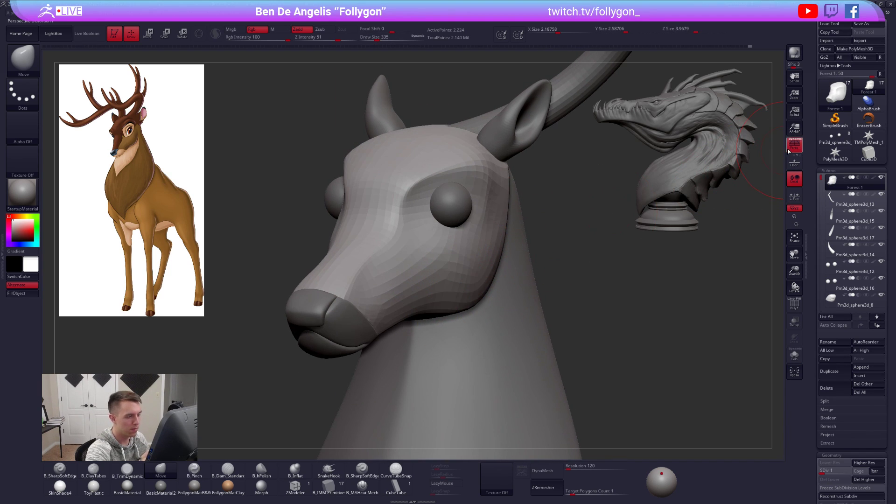
pyautogui.hotkey('ctrl', 'shift', 's')
pyautogui.moveTo(433, 288); pyautogui.dragTo(419, 296, button='right')
pyautogui.press('space')
pyautogui.moveTo(415, 297); pyautogui.dragTo(389, 299)
# - Raise the isolated head to subdivision level 2 and work the lower muzzle edge with the B_Pinch brush
pyautogui.press('b')
pyautogui.press('p')
pyautogui.press('i')
pyautogui.press('d')
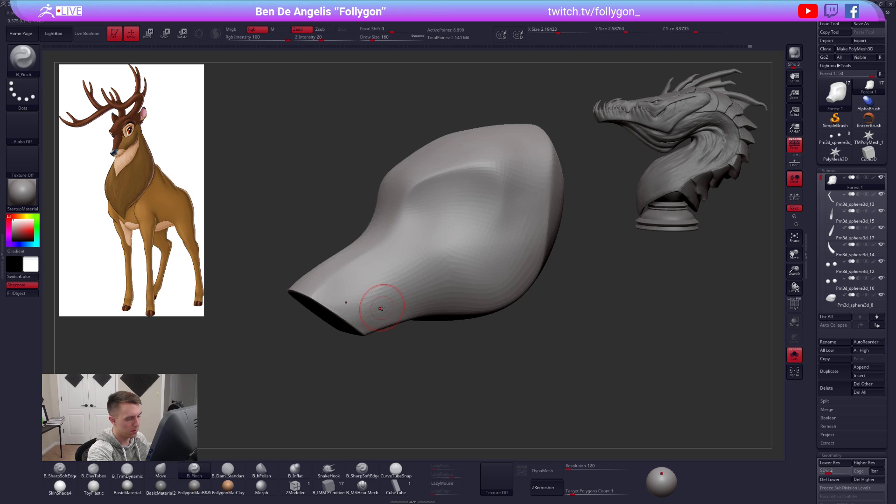
pyautogui.moveTo(380, 307); pyautogui.dragTo(367, 306, button='right')
pyautogui.press('space')
pyautogui.moveTo(369, 292); pyautogui.dragTo(387, 291)
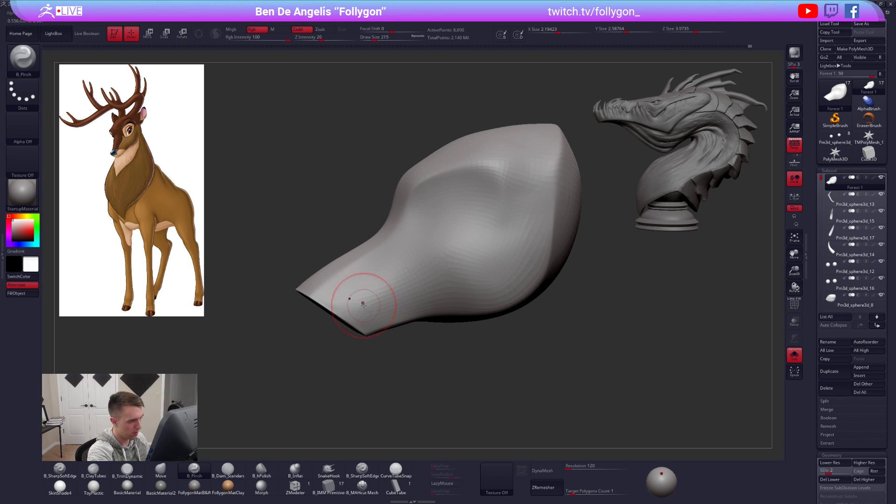
# - Enable LazyMouse, raise the head to subdivision level 5 and pinch the cheek contour behind the eye socket
pyautogui.press('l')
pyautogui.press('d')
pyautogui.press('d')
pyautogui.press('d')
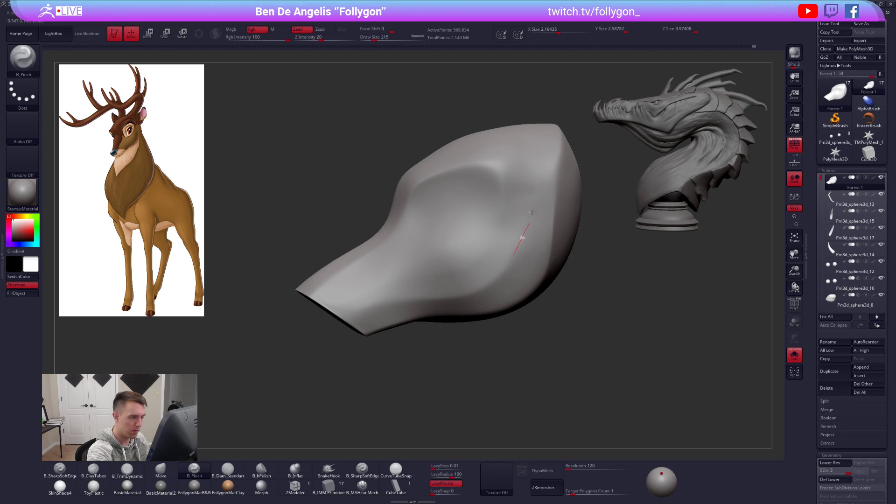
pyautogui.moveTo(490, 180)
pyautogui.mouseDown(button='right')
pyautogui.moveTo(568, 356)
pyautogui.moveTo(544, 344)
pyautogui.mouseUp(button='right')
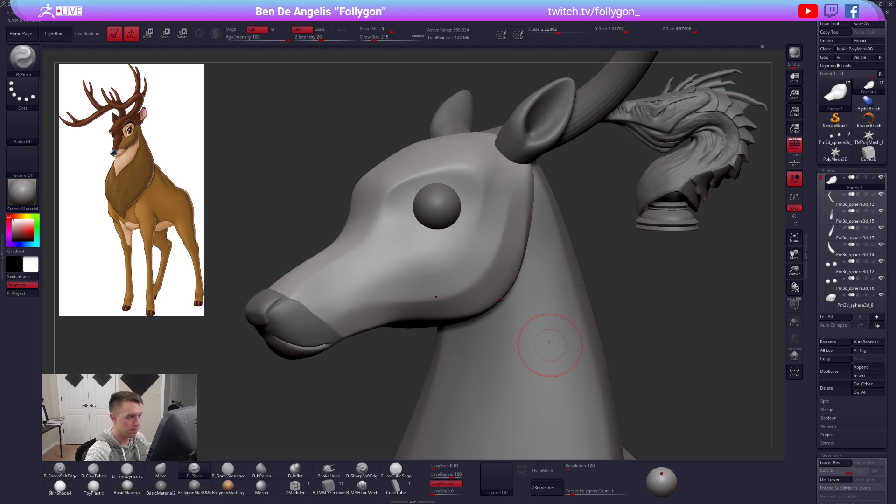
# - Isolate the head again and sharpen the jawline and upper rear edge with the B_Pinch brush
pyautogui.keyDown('ctrl'); pyautogui.moveTo(471, 280); pyautogui.dragTo(478, 296, button='right'); pyautogui.keyUp('ctrl')
pyautogui.hotkey('shift', 's')
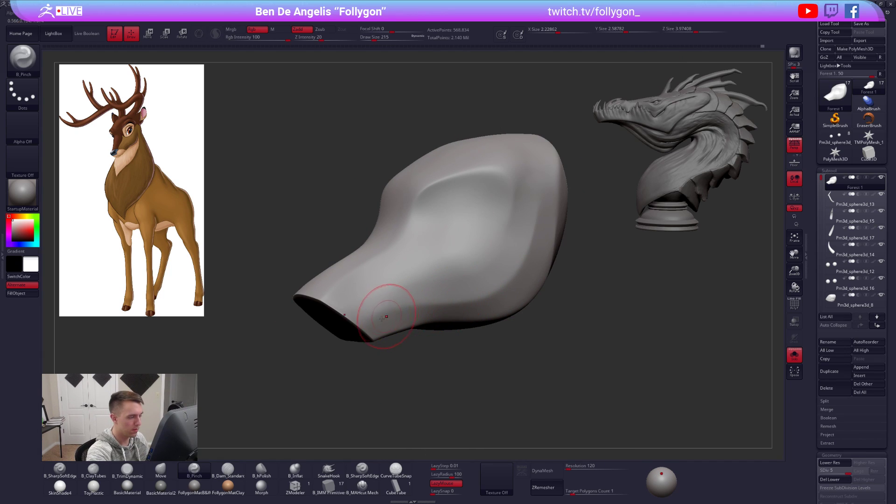
pyautogui.moveTo(443, 297); pyautogui.dragTo(481, 294)
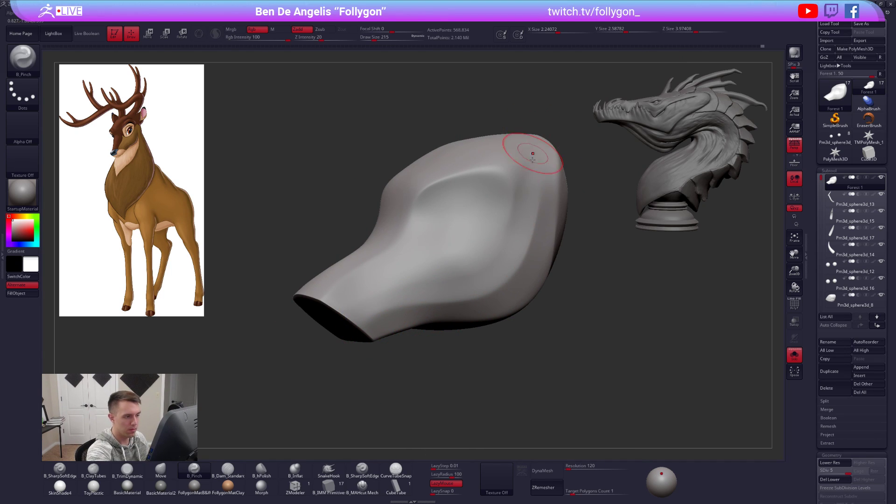
pyautogui.press('shift')
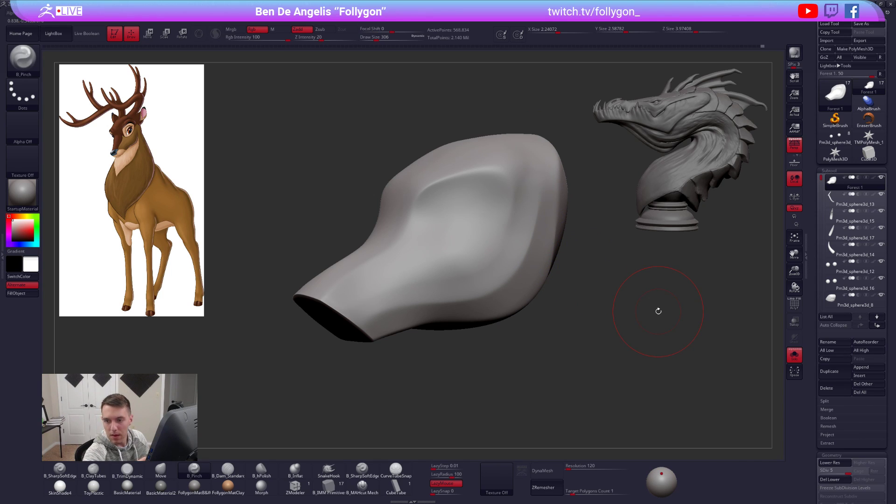
# - Lower the head to subdivision level 3 and smooth the cheek contour from behind the eye socket down to the jaw
pyautogui.hotkey('shift', 'd')
pyautogui.hotkey('shift', 'd')
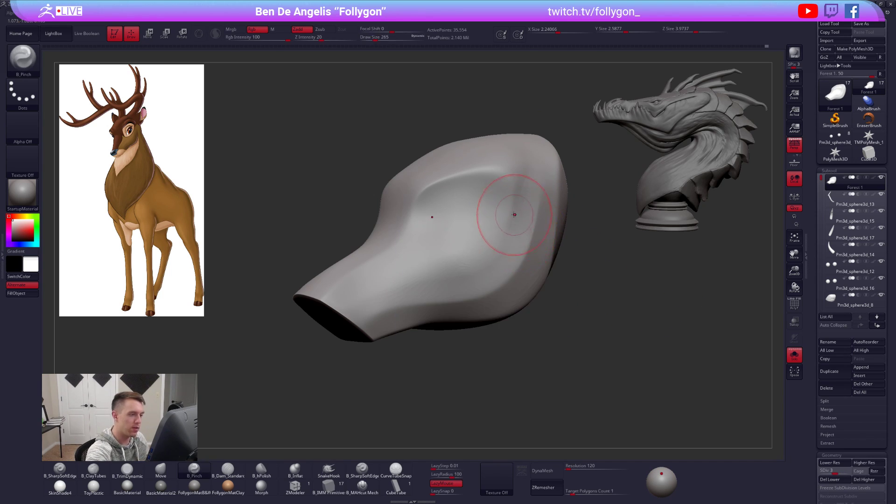
pyautogui.moveTo(532, 198)
pyautogui.keyDown('shift'); pyautogui.mouseDown()
pyautogui.moveTo(529, 168)
pyautogui.moveTo(520, 229)
pyautogui.moveTo(495, 285)
pyautogui.moveTo(490, 273)
pyautogui.moveTo(530, 182)
pyautogui.mouseUp(); pyautogui.keyUp('shift')
pyautogui.press('shift')
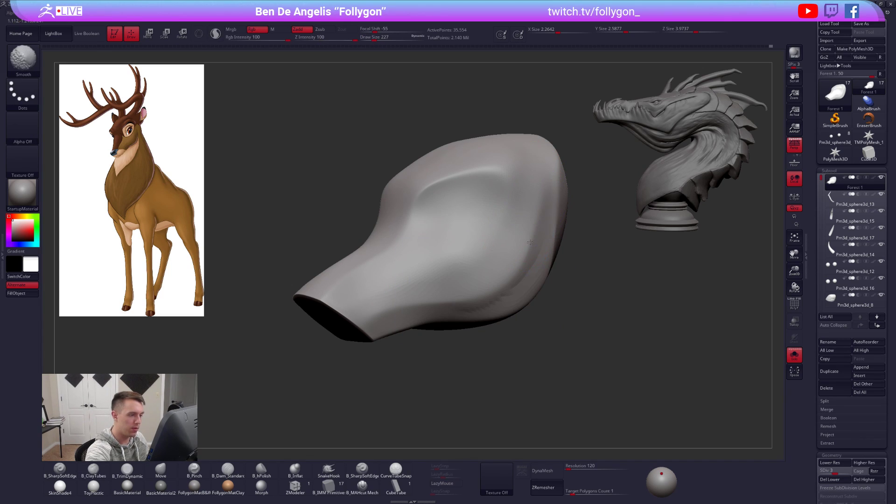
pyautogui.moveTo(518, 272)
pyautogui.keyDown('shift'); pyautogui.mouseDown()
pyautogui.moveTo(490, 298)
pyautogui.moveTo(467, 298)
pyautogui.mouseUp(); pyautogui.keyUp('shift')
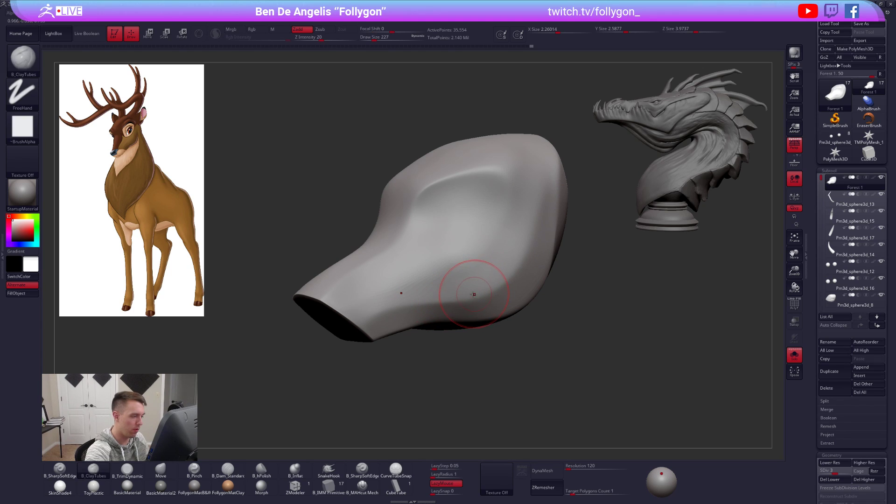
pyautogui.keyDown('shift'); pyautogui.moveTo(411, 298); pyautogui.dragTo(401, 299); pyautogui.keyUp('shift')
# - Build up the cheek and jaw forms with the B_ClayTubes brush and raise the head to subdivision level 4
pyautogui.keyDown('alt'); pyautogui.moveTo(455, 299); pyautogui.dragTo(475, 312, button='right'); pyautogui.keyUp('alt')
pyautogui.press('space')
pyautogui.moveTo(550, 310); pyautogui.dragTo(547, 310)
pyautogui.moveTo(541, 306)
pyautogui.mouseDown(button='right')
pyautogui.moveTo(566, 283)
pyautogui.moveTo(561, 289)
pyautogui.mouseUp(button='right')
pyautogui.press('d')
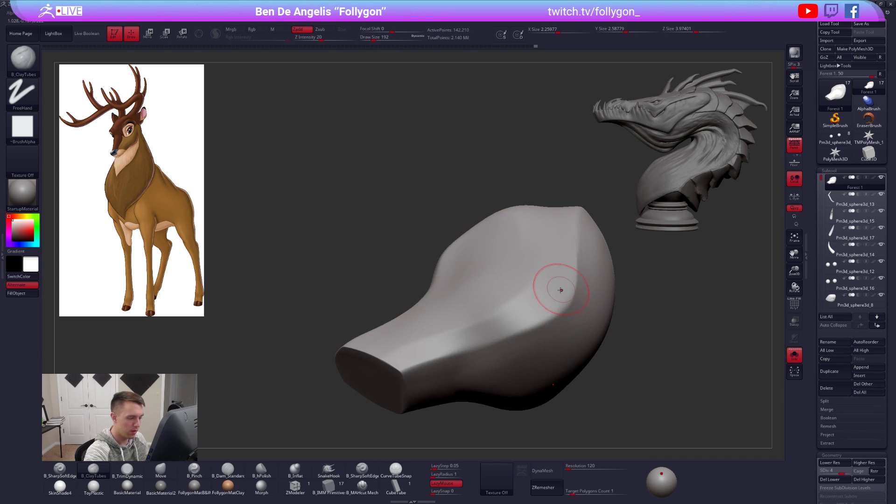
# - Smooth the muzzle and the rear of the cheek at subdivision levels 2 and 3
pyautogui.hotkey('shift', 'd')
pyautogui.hotkey('shift', 'd')
pyautogui.moveTo(461, 335); pyautogui.dragTo(431, 366, button='right')
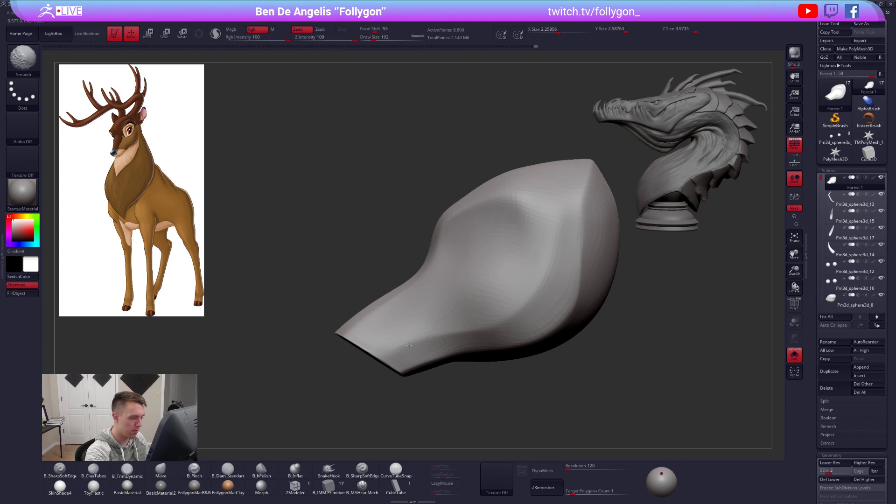
pyautogui.moveTo(560, 234); pyautogui.dragTo(556, 260, button='right')
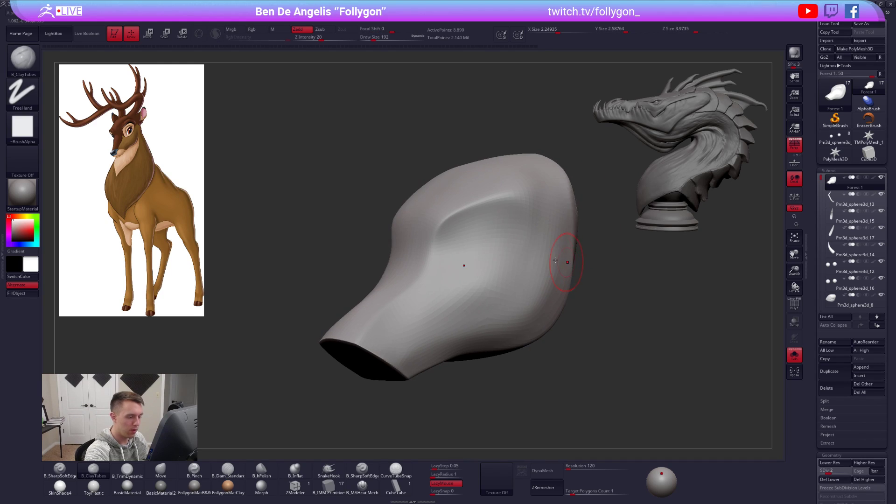
pyautogui.press('shift')
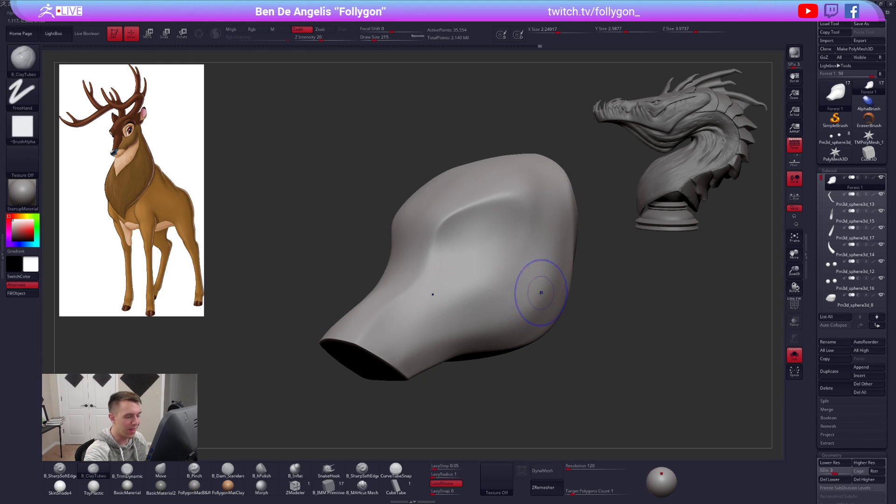
pyautogui.keyDown('shift'); pyautogui.moveTo(431, 336); pyautogui.dragTo(428, 342); pyautogui.keyUp('shift')
# - Raise the head to subdivision level 4, smooth the muzzle and trim the rear cheek with the B_TrimDynamic brush
pyautogui.moveTo(553, 290); pyautogui.dragTo(527, 298, button='right')
pyautogui.rightClick(488, 293)
pyautogui.press('d')
pyautogui.press('3')
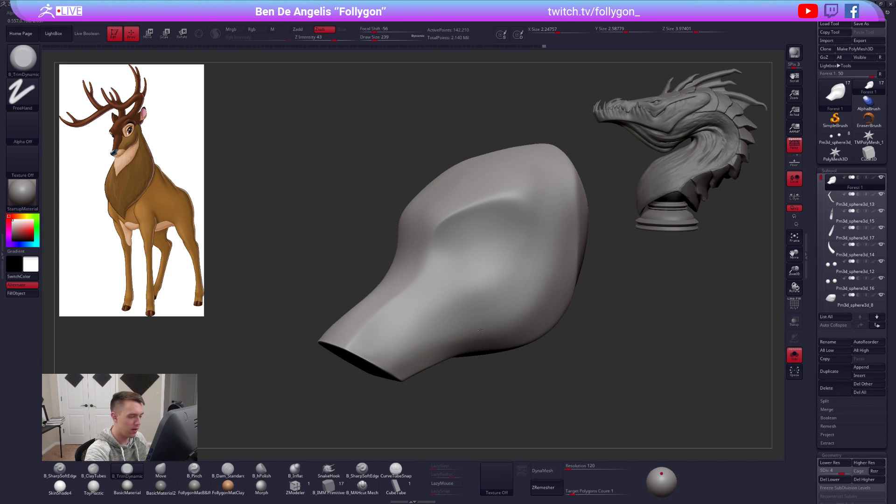
pyautogui.press('shift')
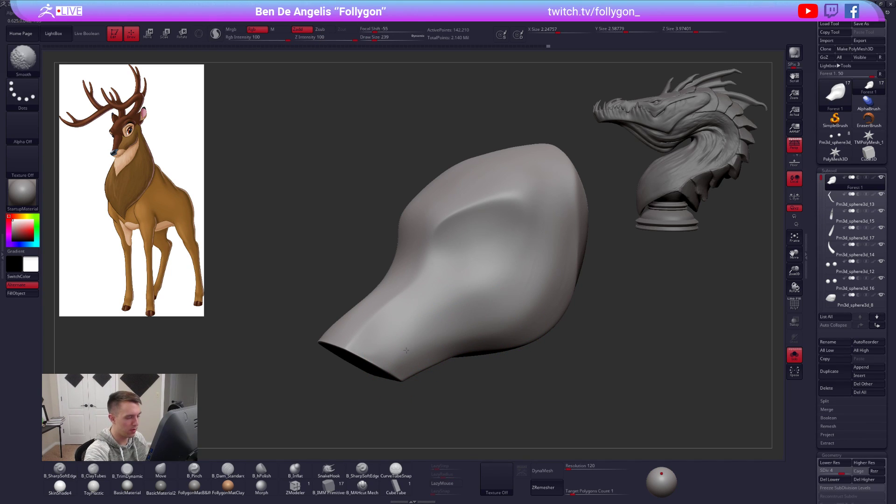
pyautogui.moveTo(579, 261); pyautogui.dragTo(550, 268, button='right')
pyautogui.rightClick(550, 268)
pyautogui.moveTo(551, 268); pyautogui.dragTo(547, 269)
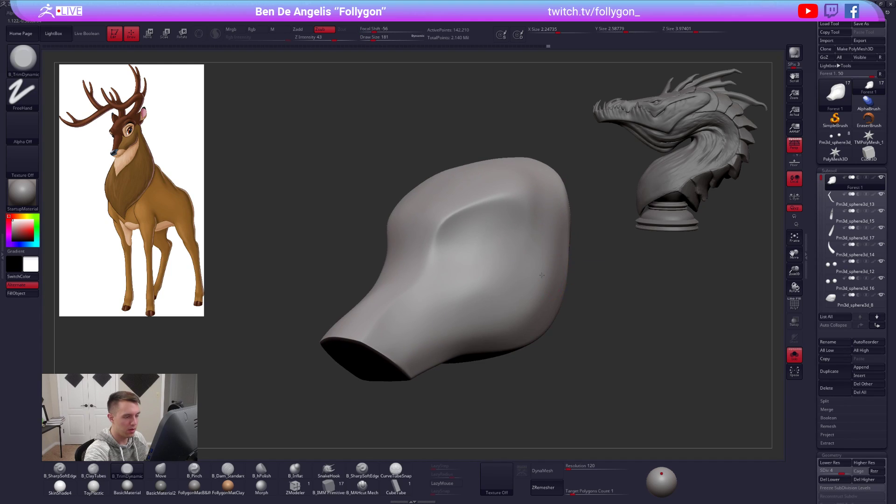
# - Sharpen the lower muzzle edge and the ridge running down behind the eye socket with the B_Pinch brush
pyautogui.moveTo(467, 317); pyautogui.dragTo(495, 319, button='right')
pyautogui.press('5')
pyautogui.moveTo(393, 353); pyautogui.dragTo(437, 335)
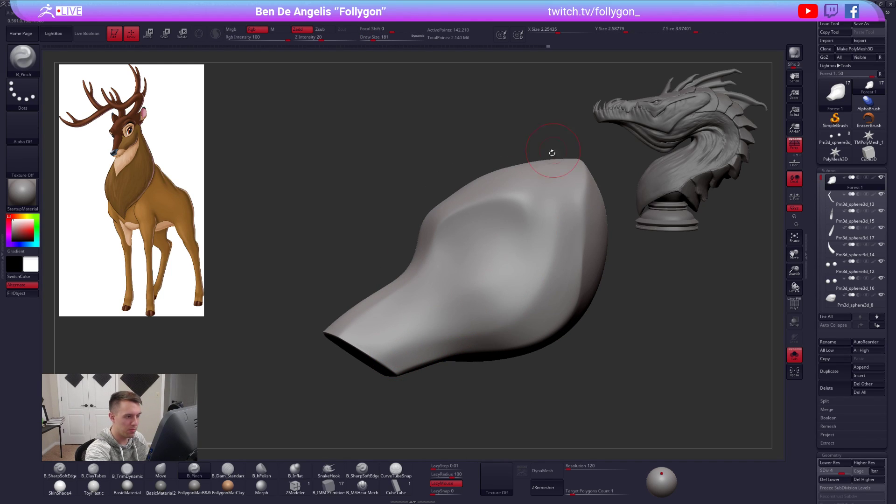
pyautogui.moveTo(556, 195); pyautogui.dragTo(543, 287)
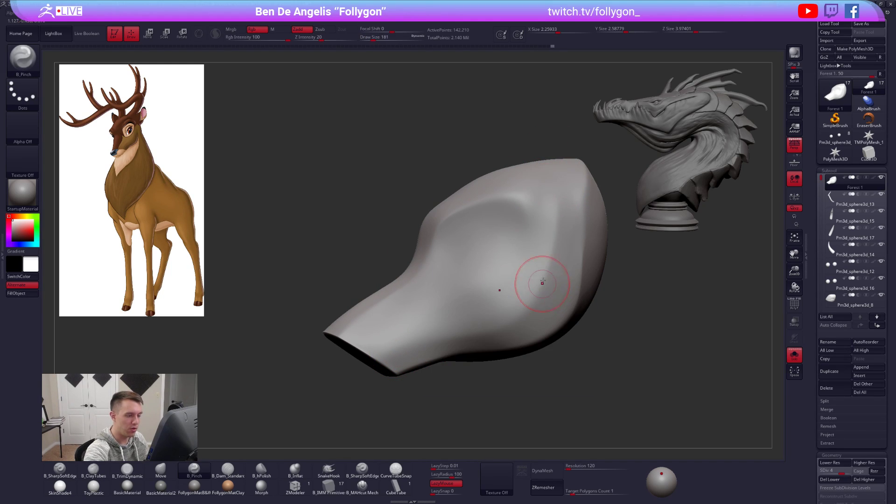
pyautogui.rightClick(552, 194)
pyautogui.moveTo(552, 196)
pyautogui.mouseDown()
pyautogui.moveTo(562, 196)
pyautogui.moveTo(551, 264)
pyautogui.mouseUp()
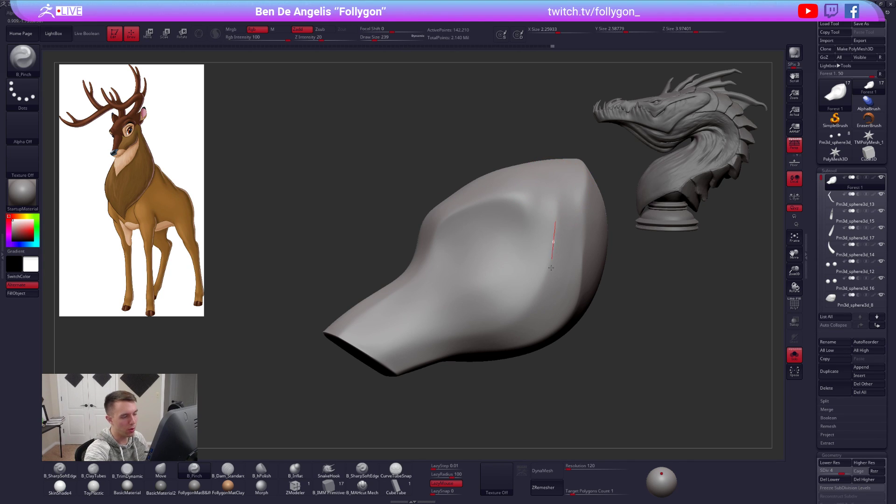
# - Select the ears and adjust their shape near the base with an enlarged Move brush
pyautogui.moveTo(460, 351); pyautogui.dragTo(545, 338, button='right')
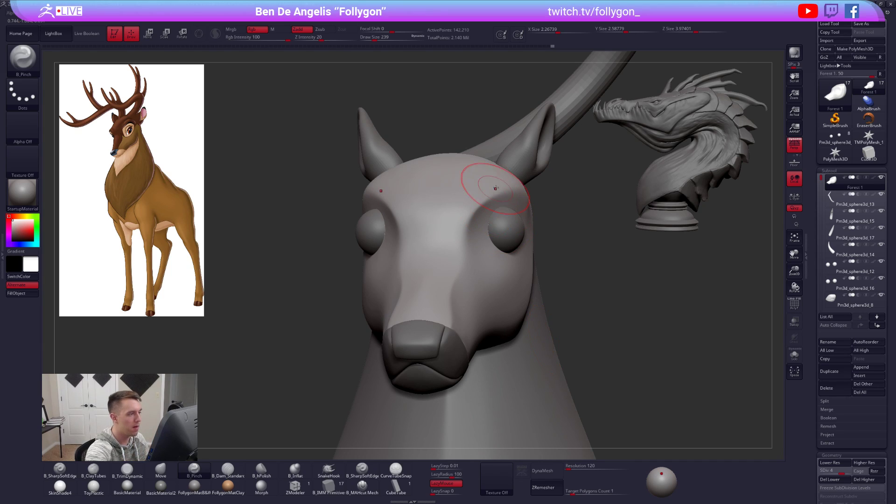
pyautogui.keyDown('alt'); pyautogui.click(517, 161); pyautogui.keyUp('alt')
pyautogui.press('b')
pyautogui.press('m')
pyautogui.press('v')
pyautogui.rightClick(516, 163)
pyautogui.moveTo(515, 163); pyautogui.dragTo(503, 168)
pyautogui.press('space')
pyautogui.hotkey('alt', 's')
pyautogui.press('space')
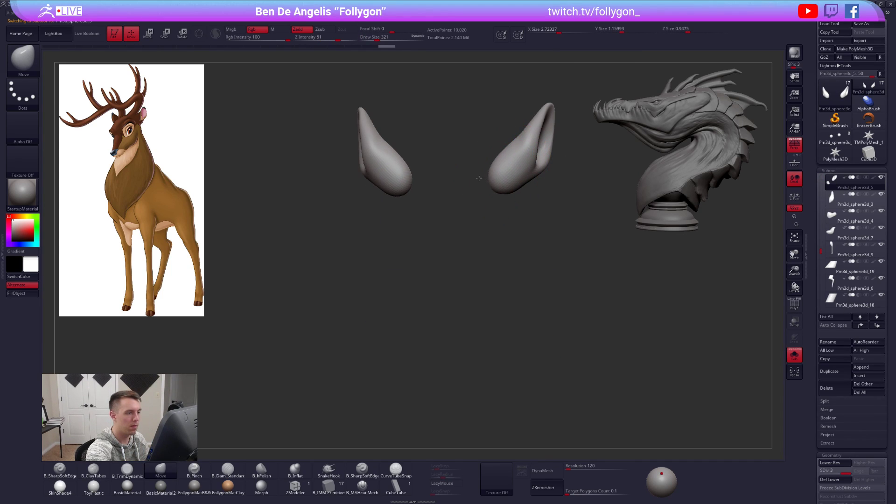
pyautogui.hotkey('alt', 's')
# - Select the head again and adjust the area beneath the eyes with the Move brush
pyautogui.moveTo(567, 283)
pyautogui.mouseDown(button='right')
pyautogui.moveTo(501, 276)
pyautogui.moveTo(540, 278)
pyautogui.mouseUp(button='right')
pyautogui.keyDown('alt'); pyautogui.click(506, 277); pyautogui.keyUp('alt')
pyautogui.press('space')
pyautogui.moveTo(509, 274); pyautogui.dragTo(505, 273)
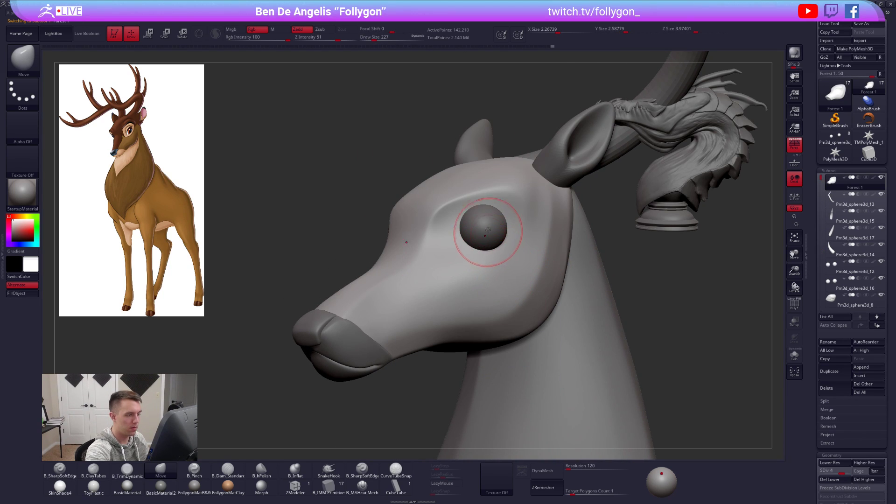
pyautogui.moveTo(490, 262); pyautogui.dragTo(533, 259, button='right')
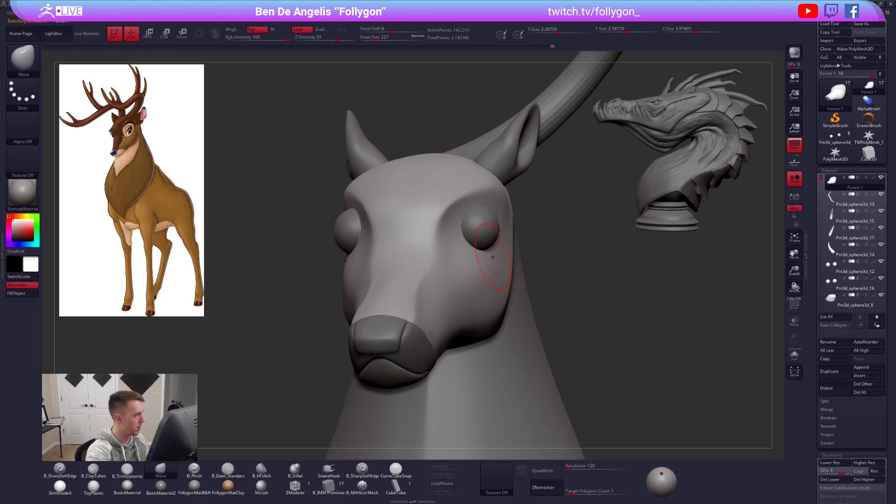
pyautogui.press('space')
pyautogui.moveTo(484, 265); pyautogui.dragTo(483, 264)
pyautogui.hotkey('alt', 's')
# - Build up the eye socket area with the B_ClayTubes brush and smooth it at subdivision level 2
pyautogui.moveTo(481, 264); pyautogui.dragTo(461, 272, button='right')
pyautogui.press('2')
pyautogui.moveTo(450, 243)
pyautogui.mouseDown()
pyautogui.moveTo(480, 237)
pyautogui.moveTo(469, 255)
pyautogui.mouseUp()
pyautogui.moveTo(496, 259)
pyautogui.mouseDown(button='right')
pyautogui.moveTo(524, 264)
pyautogui.moveTo(476, 258)
pyautogui.mouseUp(button='right')
pyautogui.hotkey('alt', 's')
pyautogui.press('shift')
pyautogui.hotkey('shift', 'd')
pyautogui.hotkey('shift', 'd')
pyautogui.hotkey('alt', 's')
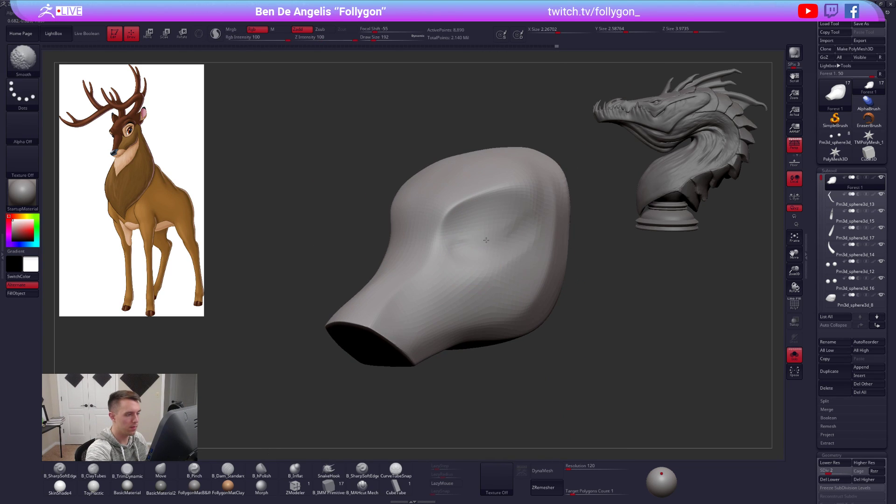
# - Smooth the eye socket at subdivision level 3, raise the head to level 5 and show the whole model
pyautogui.press('d')
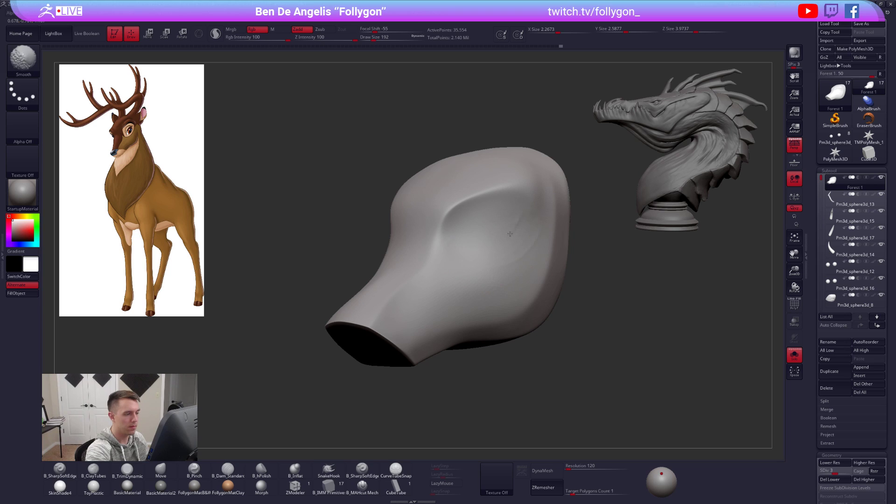
pyautogui.moveTo(469, 263); pyautogui.dragTo(486, 294, button='right')
pyautogui.press('d')
pyautogui.press('d')
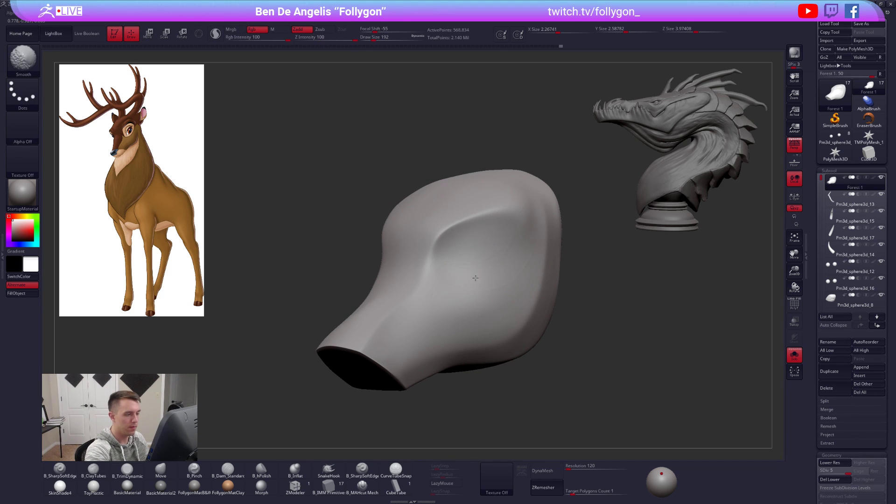
pyautogui.hotkey('alt', 's')
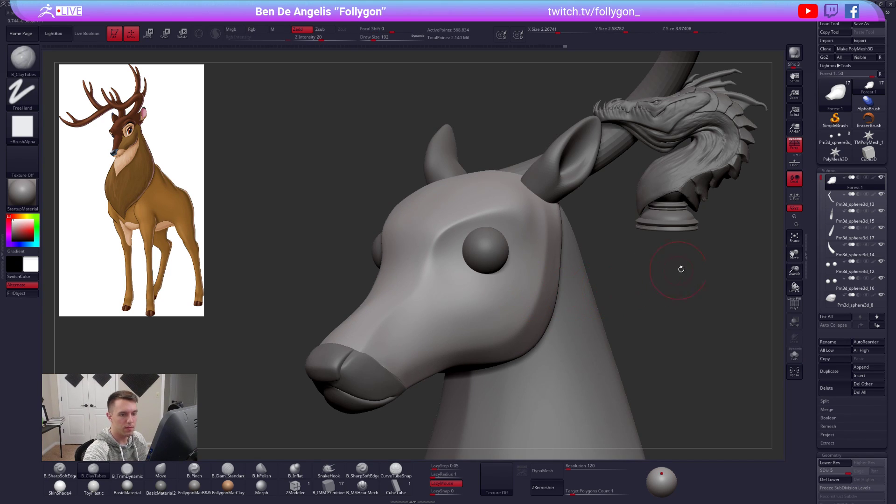
# - Select the Pm3d_sphere3d_16 eye spheres and turn off perspective for a side view of the head
pyautogui.click(831, 280)
pyautogui.moveTo(552, 286); pyautogui.dragTo(492, 250, button='right')
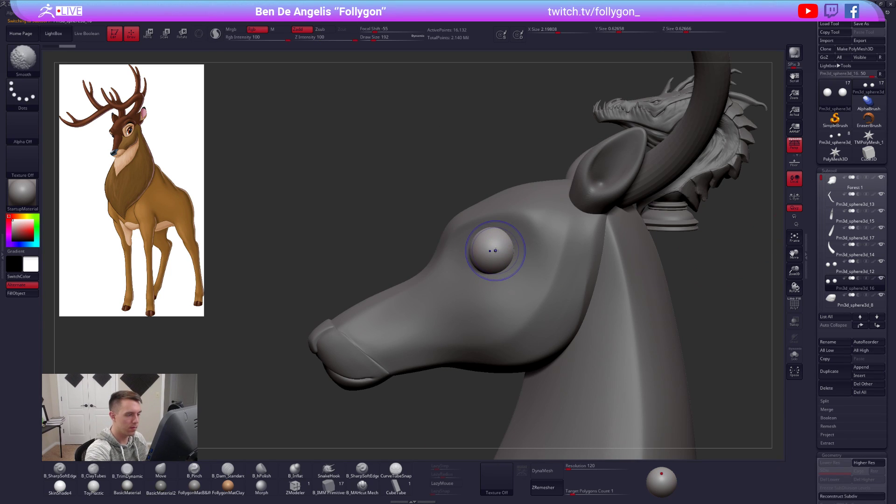
pyautogui.click(794, 146)
pyautogui.keyDown('ctrl'); pyautogui.keyDown('shift'); pyautogui.rightClick(510, 348); pyautogui.keyUp('shift'); pyautogui.keyUp('ctrl')
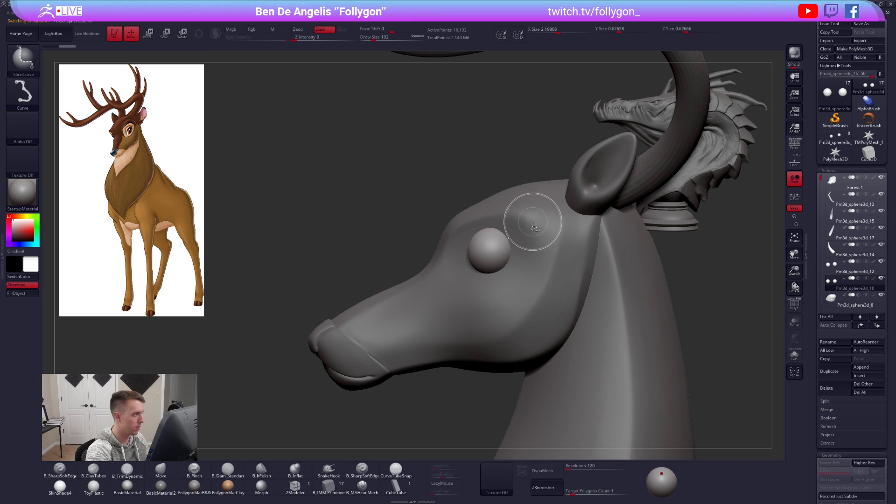
pyautogui.moveTo(477, 243); pyautogui.dragTo(506, 240, button='right')
# - Isolate the eye spheres and delete one, keeping only the sphere on the near side of the head
pyautogui.hotkey('ctrl', 'shift', 's')
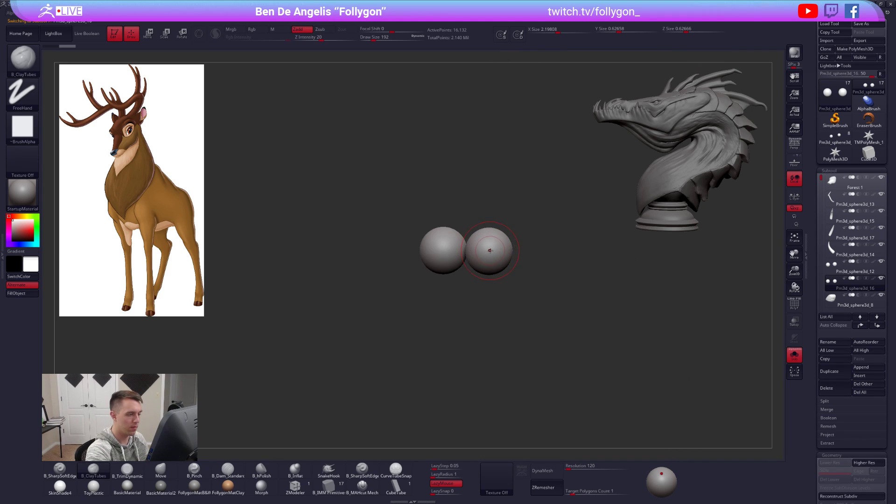
pyautogui.press('space')
pyautogui.click(479, 289)
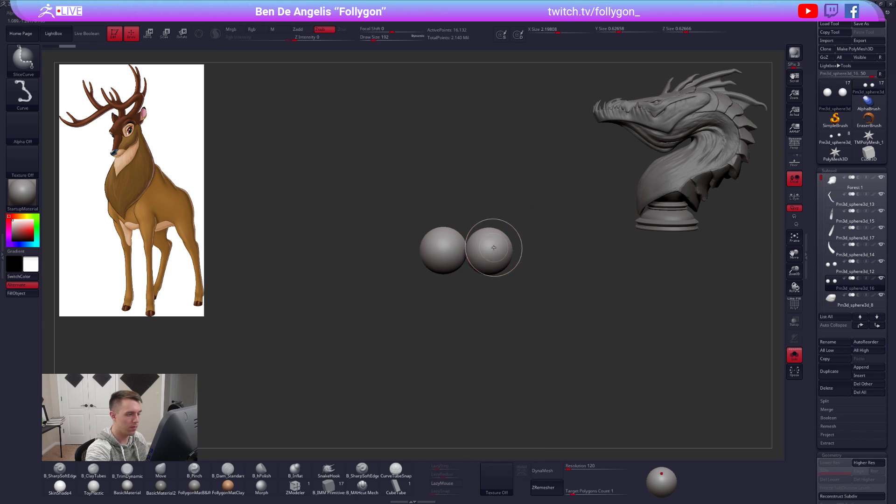
pyautogui.keyDown('ctrl'); pyautogui.keyDown('shift'); pyautogui.click(493, 247); pyautogui.keyUp('shift'); pyautogui.keyUp('ctrl')
pyautogui.press('space')
pyautogui.hotkey('ctrl', 'shift', 's')
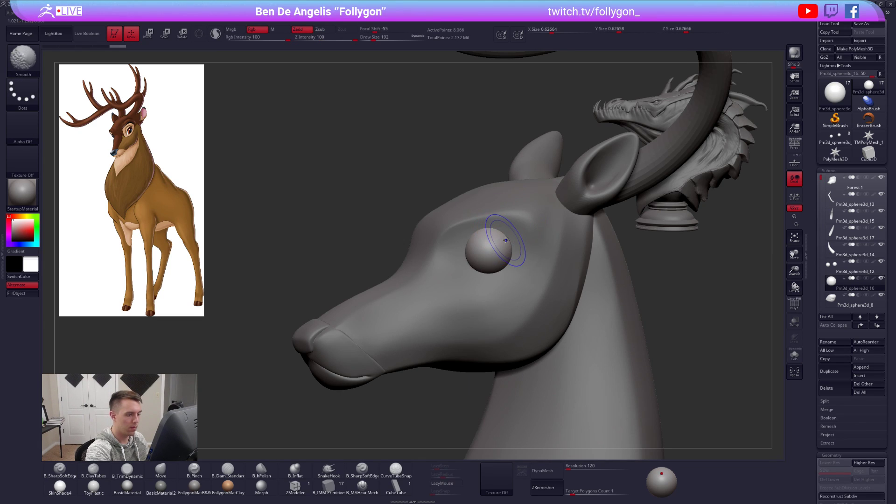
# - Subdivide the remaining eye sphere three times and delete its lower subdivision levels
pyautogui.hotkey('shift', 'f')
pyautogui.hotkey('ctrl', 'd')
pyautogui.hotkey('ctrl', 'd')
pyautogui.hotkey('ctrl', 'd')
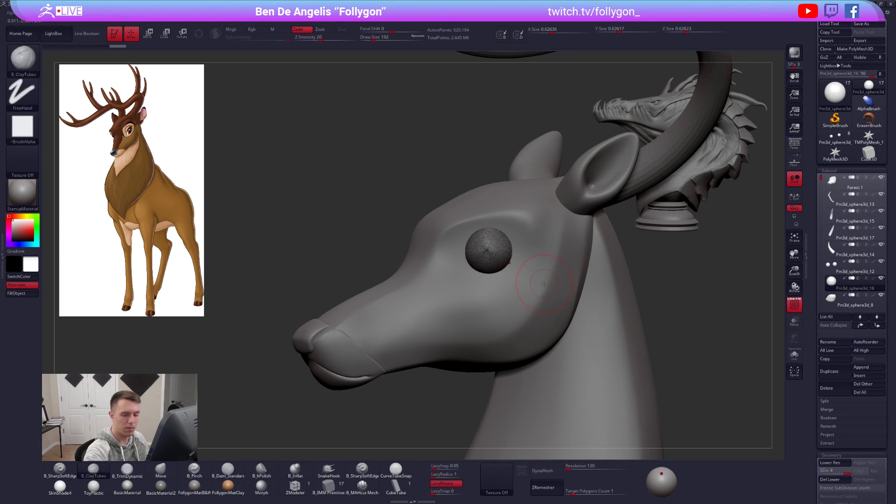
pyautogui.click(835, 479)
pyautogui.hotkey('shift', 'f')
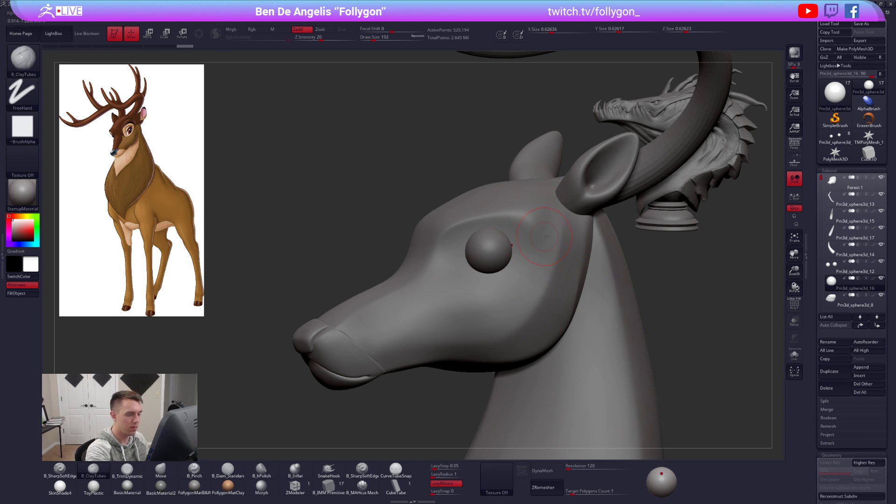
# - Slice the sphere along a curved upper-eyelid line with SliceCurve and delete the lower part
pyautogui.moveTo(578, 243)
pyautogui.keyDown('ctrl'); pyautogui.keyDown('shift'); pyautogui.mouseDown()
pyautogui.moveTo(408, 268)
pyautogui.moveTo(355, 323)
pyautogui.moveTo(409, 333)
pyautogui.moveTo(401, 343)
pyautogui.mouseUp(); pyautogui.keyUp('shift'); pyautogui.keyUp('ctrl')
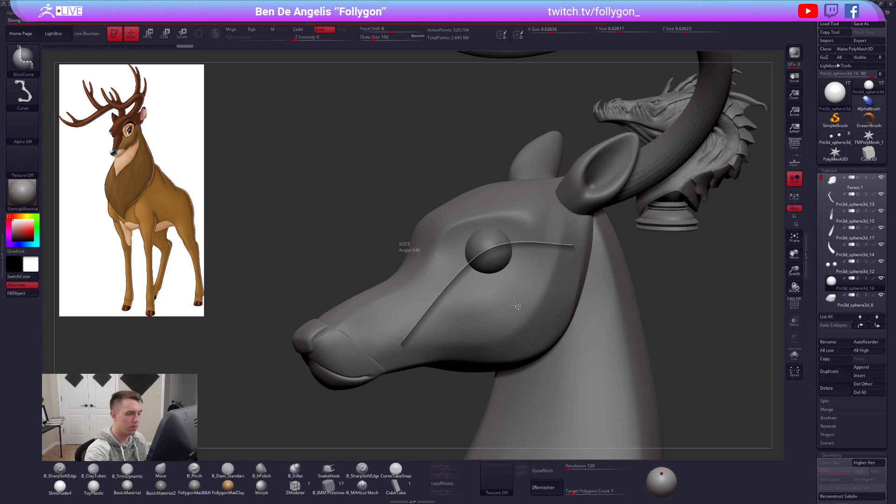
pyautogui.hotkey('shift', 'f')
pyautogui.hotkey('alt', 's')
pyautogui.keyDown('ctrl'); pyautogui.keyDown('shift'); pyautogui.click(499, 237); pyautogui.keyUp('shift'); pyautogui.keyUp('ctrl')
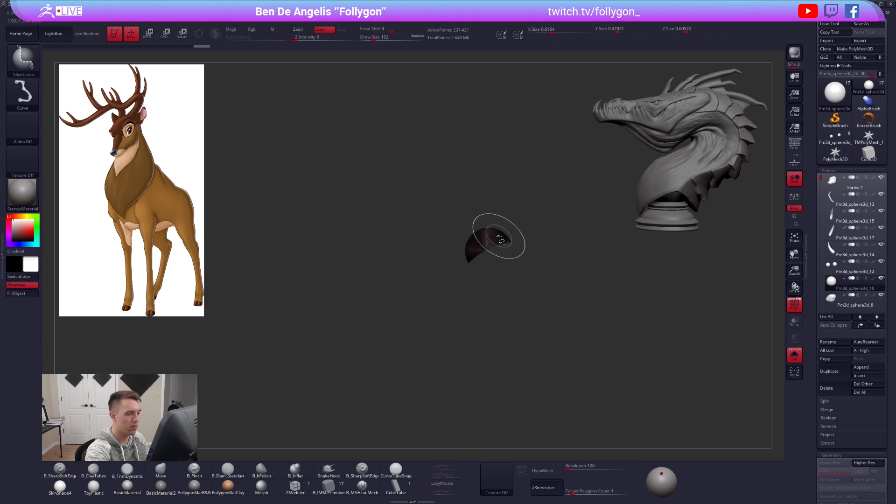
pyautogui.press('1')
pyautogui.click(538, 247)
pyautogui.click(538, 255)
# - Shape the upper eyelid shell around the eyeball with the Move brush
pyautogui.press('b')
pyautogui.press('m')
pyautogui.press('v')
pyautogui.press(']')
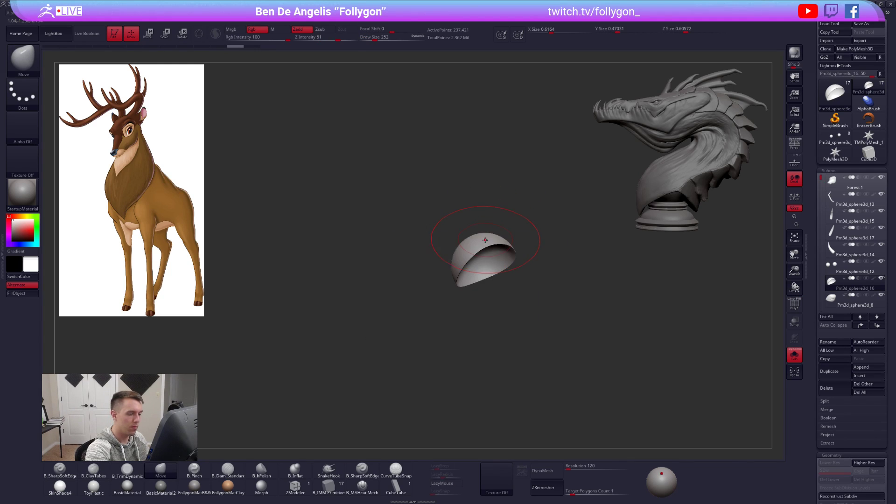
pyautogui.hotkey('shift', 's')
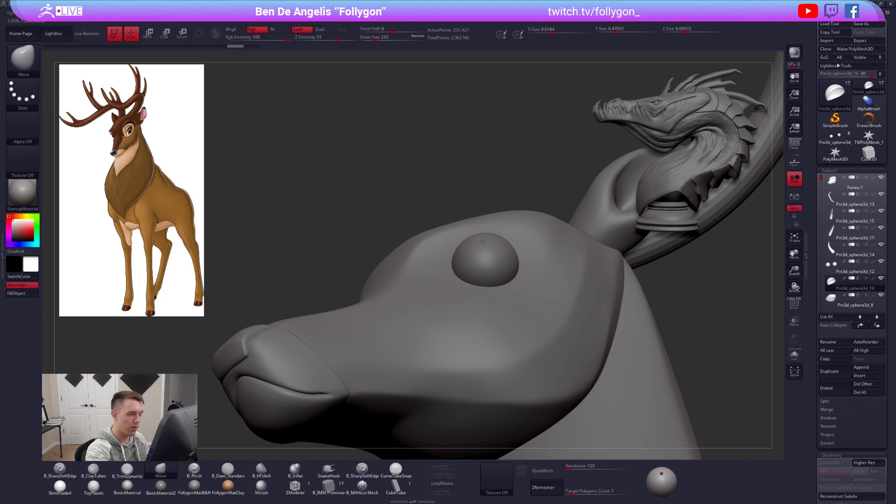
pyautogui.moveTo(483, 241); pyautogui.dragTo(485, 240)
pyautogui.moveTo(490, 281)
pyautogui.mouseDown(button='right')
pyautogui.moveTo(520, 236)
pyautogui.moveTo(554, 240)
pyautogui.mouseUp(button='right')
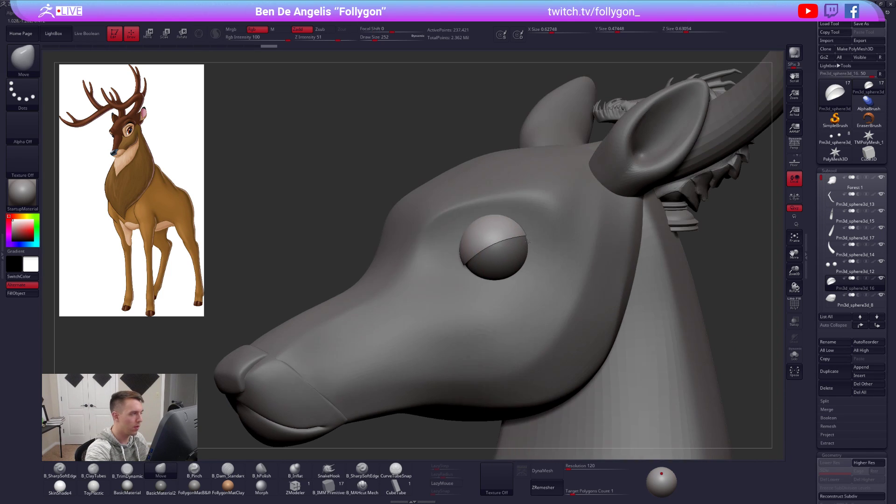
pyautogui.press('space')
pyautogui.moveTo(492, 245); pyautogui.dragTo(490, 242)
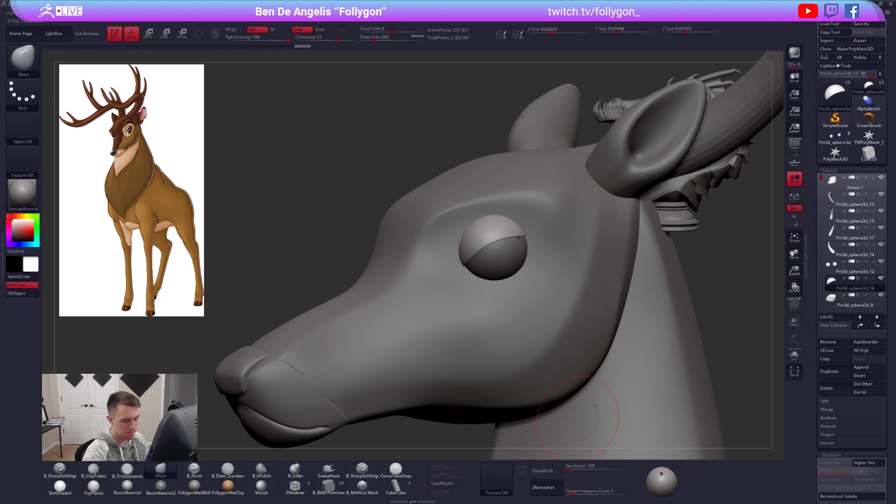
# - Try to remesh the eyelid shell with ZRemesher at a target polygon count of 0.1, inspect its polyframe and revert it
pyautogui.moveTo(577, 487); pyautogui.dragTo(569, 488)
pyautogui.click(543, 487)
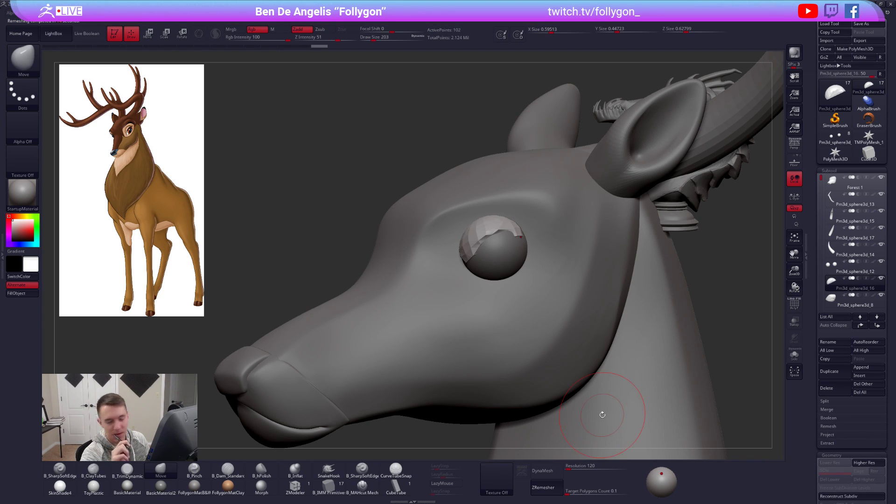
pyautogui.press('v')
pyautogui.hotkey('shift', 'f')
pyautogui.hotkey('ctrl', 'z')
pyautogui.hotkey('ctrl', 'z')
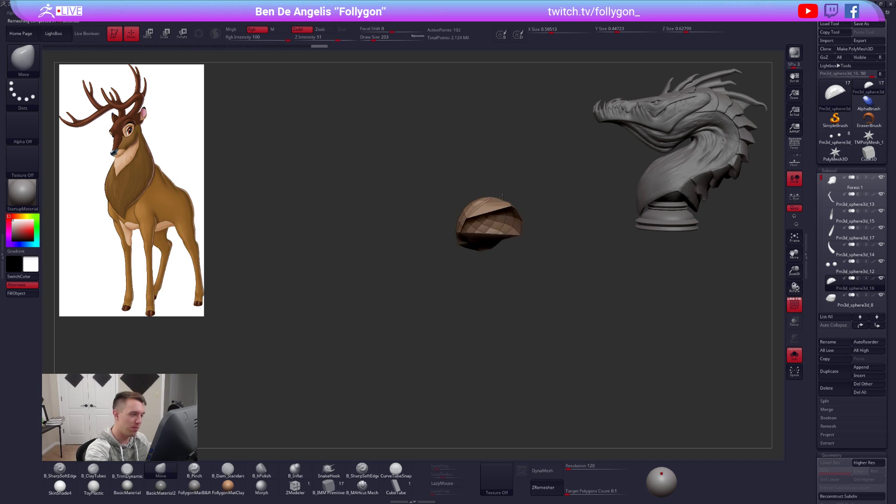
pyautogui.press('space')
pyautogui.click(513, 211)
pyautogui.moveTo(541, 220); pyautogui.dragTo(560, 323)
pyautogui.hotkey('shift', 'f')
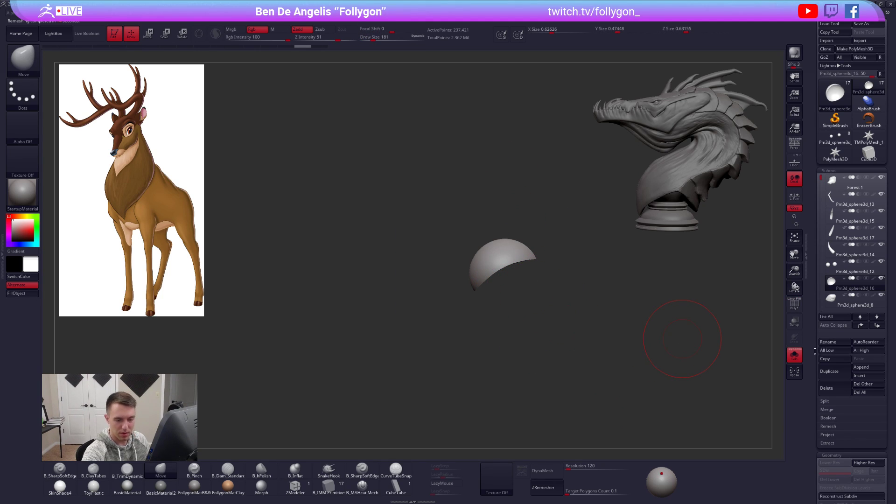
# - Add edge loops along the cut border of the eyelid shell
pyautogui.scroll(-5, 817, 351)
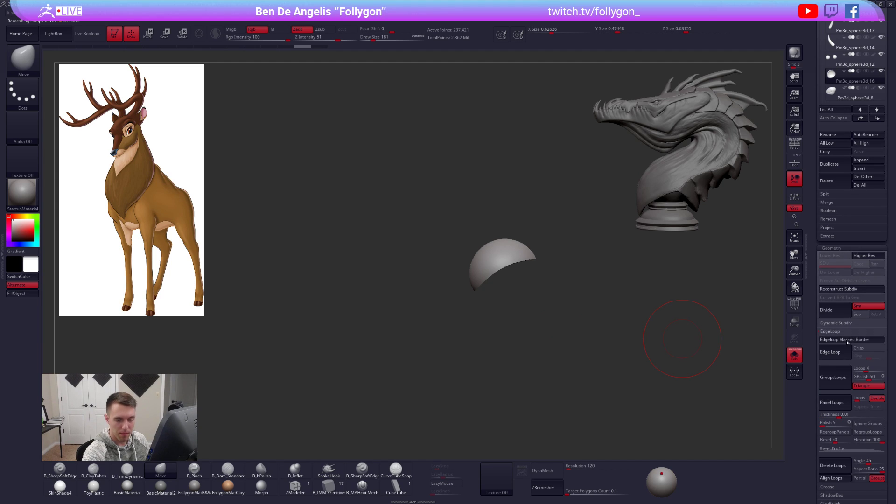
pyautogui.click(835, 331)
pyautogui.scroll(-1, 841, 329)
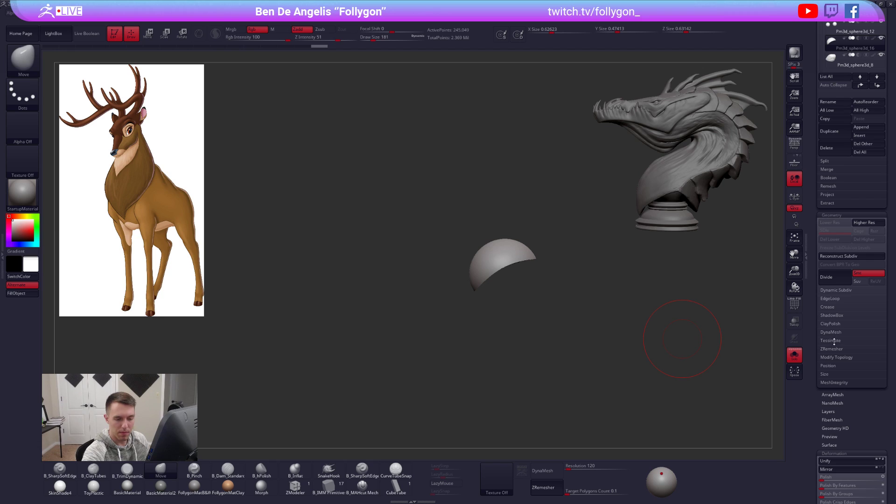
# - Try to remesh the eyelid shell with ZRemesher at a target polygon count of 1 and inspect its wireframe
pyautogui.click(833, 348)
pyautogui.press('Return')
pyautogui.click(831, 362)
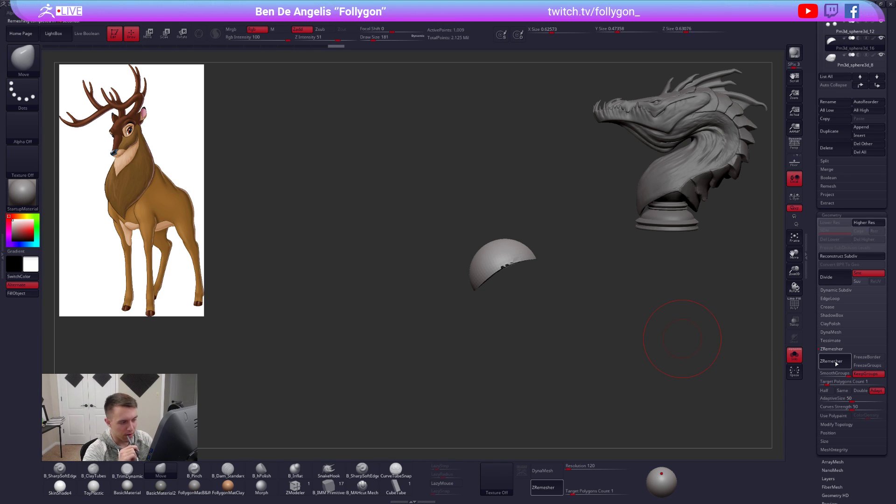
pyautogui.hotkey('shift', 'f')
pyautogui.moveTo(530, 279)
pyautogui.keyDown('alt'); pyautogui.mouseDown()
pyautogui.moveTo(530, 299)
pyautogui.moveTo(528, 261)
pyautogui.moveTo(525, 293)
pyautogui.mouseUp(); pyautogui.keyUp('alt')
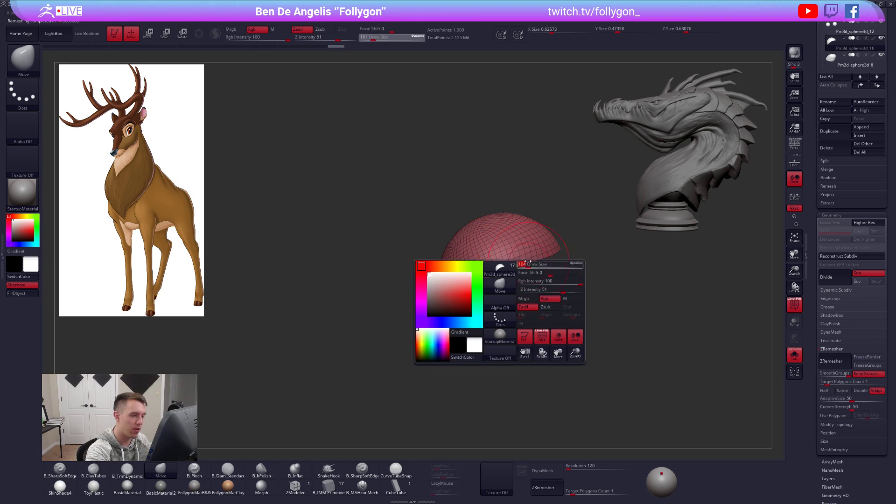
# - Undo the ZRemesher pass on the eyelid shell and hide its polyframe
pyautogui.hotkey('ctrl', 'd')
pyautogui.hotkey('ctrl', 'd')
pyautogui.hotkey('ctrl', 'd')
pyautogui.hotkey('ctrl', 'd')
pyautogui.hotkey('shift', 'f')
pyautogui.moveTo(522, 256); pyautogui.dragTo(524, 282, button='right')
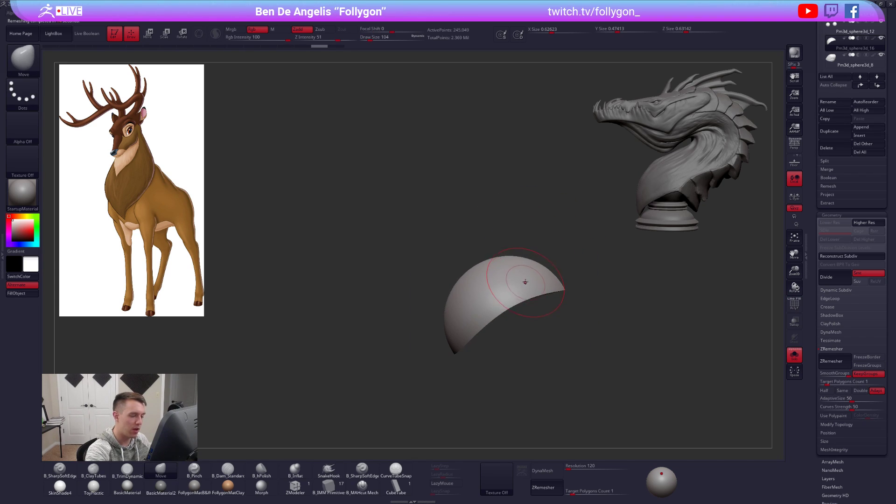
# - Choose the CubeTube curve brush for the eyelid shell
pyautogui.hotkey('alt', 's')
pyautogui.click(396, 469)
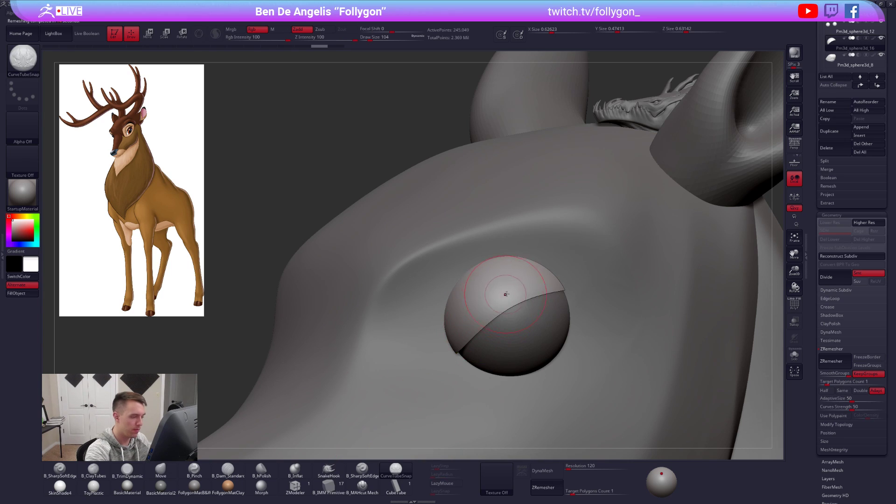
pyautogui.hotkey('alt', 's')
pyautogui.click(396, 486)
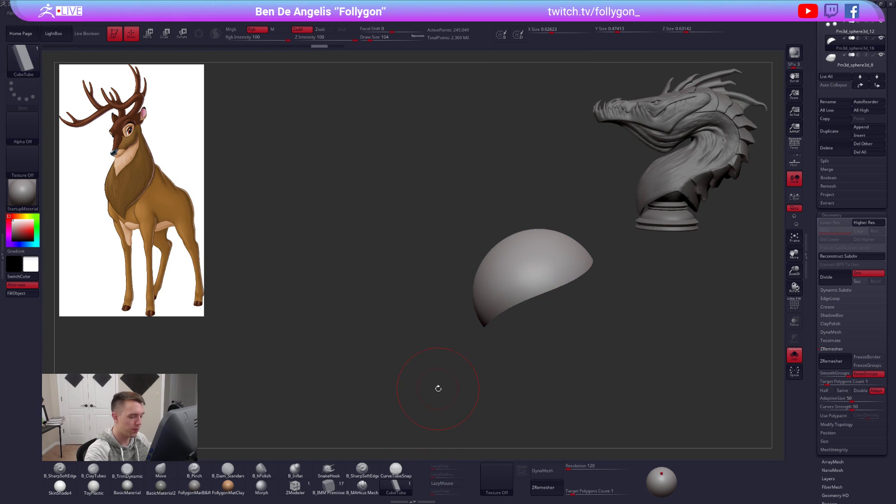
# - Try to draw a cube tube along the cut rim of the eyelid shell and inspect its fit around the eye
pyautogui.moveTo(484, 303); pyautogui.dragTo(482, 304)
pyautogui.moveTo(499, 303); pyautogui.dragTo(524, 301, button='right')
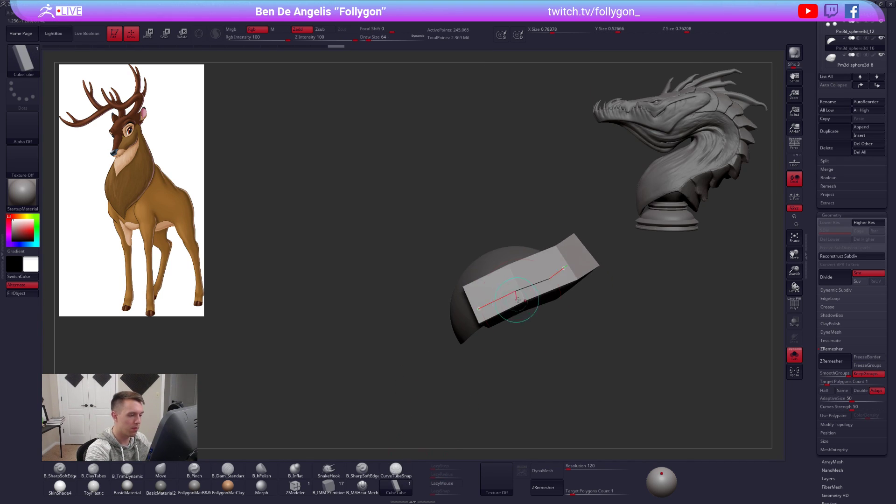
pyautogui.press('s')
pyautogui.moveTo(591, 297); pyautogui.dragTo(590, 298)
pyautogui.moveTo(590, 298); pyautogui.dragTo(616, 300, button='right')
pyautogui.moveTo(500, 297); pyautogui.dragTo(506, 297, button='right')
pyautogui.moveTo(464, 321); pyautogui.dragTo(423, 327)
pyautogui.moveTo(485, 339)
pyautogui.mouseDown(button='right')
pyautogui.moveTo(501, 335)
pyautogui.moveTo(499, 282)
pyautogui.moveTo(483, 360)
pyautogui.mouseUp(button='right')
pyautogui.hotkey('shift', 'f')
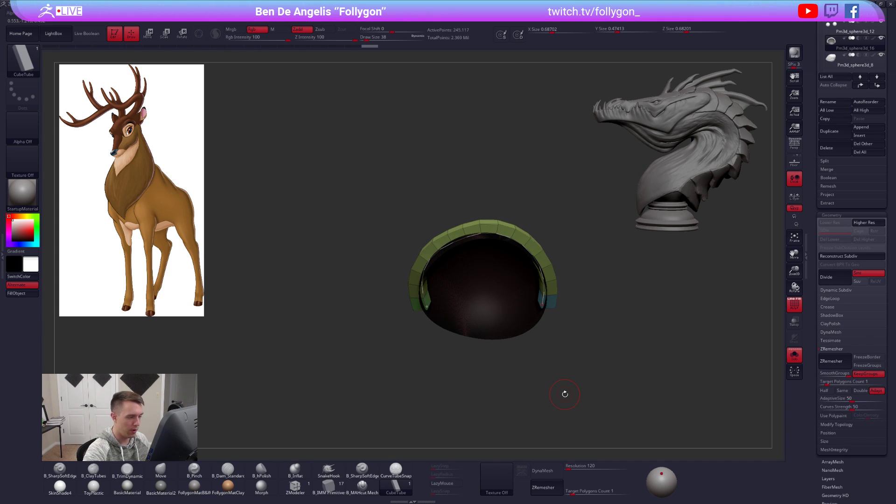
pyautogui.hotkey('alt', 's')
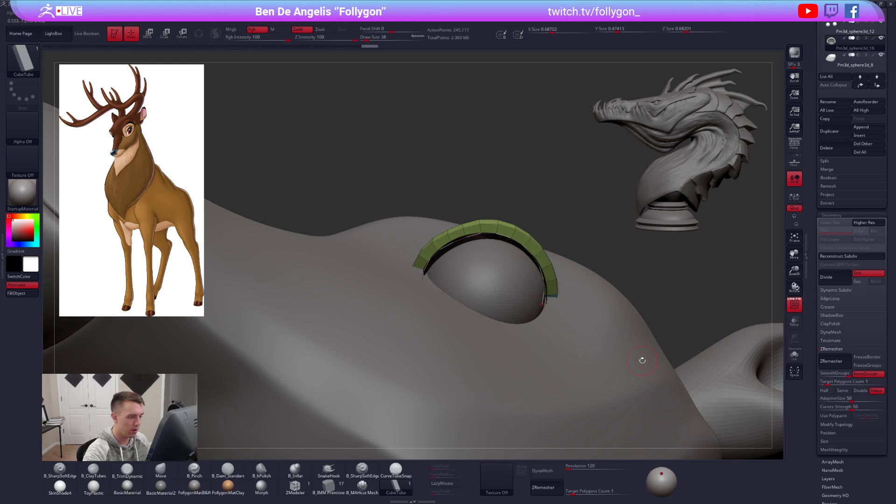
pyautogui.hotkey('alt', 's')
pyautogui.moveTo(490, 322); pyautogui.dragTo(533, 243, button='right')
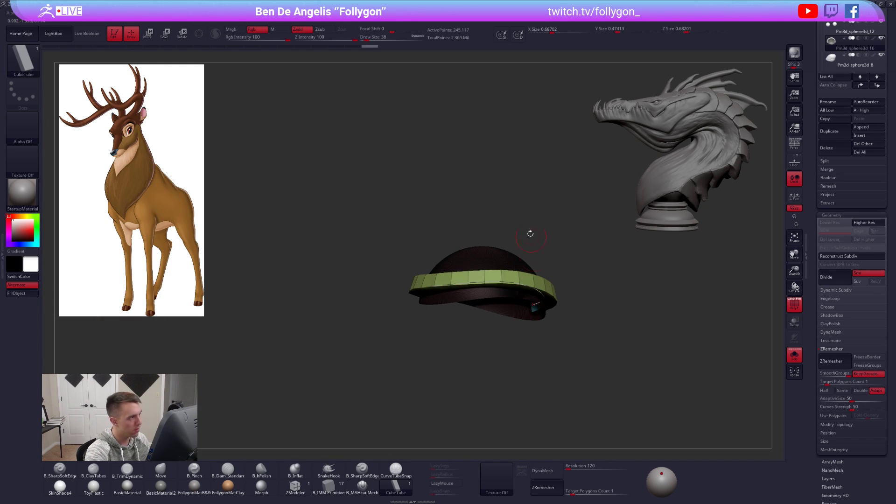
# - Draw a cube tube along the rim of the eyelid shell with the CubeTube brush at draw size 81
pyautogui.moveTo(333, 41); pyautogui.dragTo(322, 40)
pyautogui.moveTo(486, 266)
pyautogui.mouseDown(button='right')
pyautogui.moveTo(498, 302)
pyautogui.moveTo(559, 285)
pyautogui.mouseUp(button='right')
pyautogui.press('space')
pyautogui.moveTo(559, 284); pyautogui.dragTo(559, 284)
pyautogui.moveTo(559, 284); pyautogui.dragTo(630, 321, button='right')
pyautogui.hotkey('shift', 'f')
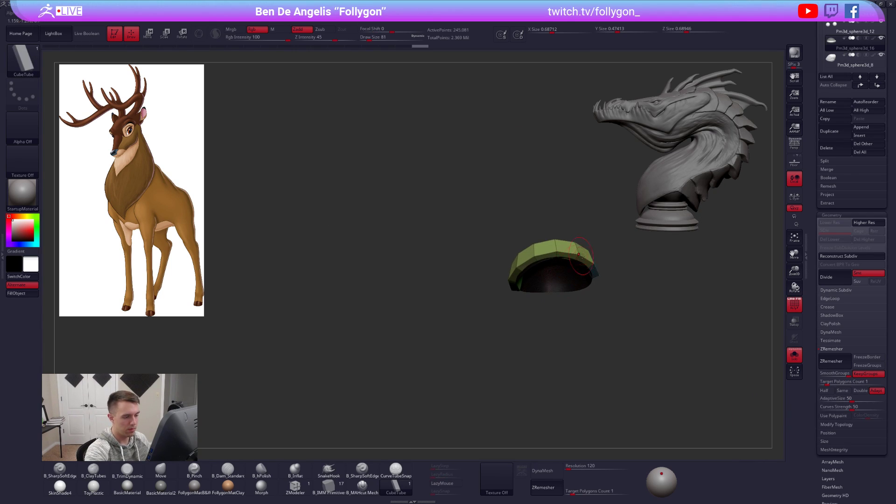
# - Isolate the new tube by its polygroup and delete the hidden eyelid shell
pyautogui.keyDown('ctrl'); pyautogui.moveTo(609, 251); pyautogui.dragTo(620, 259); pyautogui.keyUp('ctrl')
pyautogui.keyDown('ctrl'); pyautogui.keyDown('shift'); pyautogui.click(578, 256); pyautogui.keyUp('shift'); pyautogui.keyUp('ctrl')
pyautogui.press('space')
pyautogui.click(610, 259)
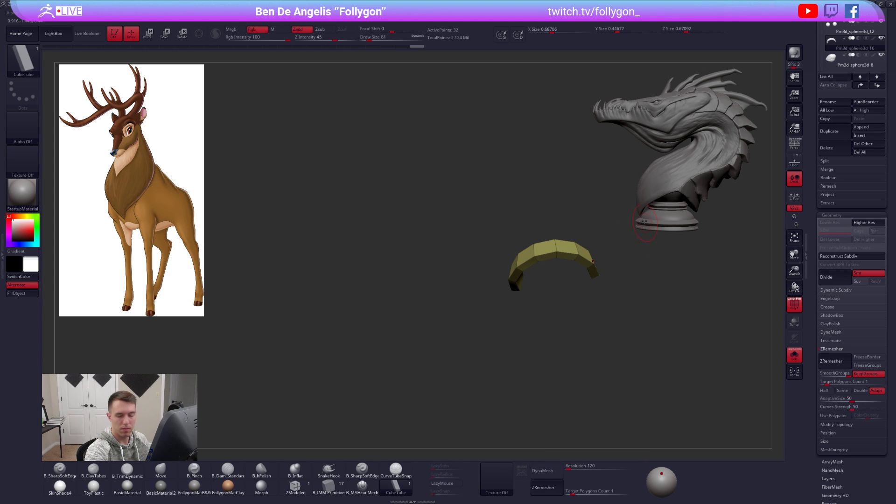
# - Mask part of the tube with a lasso and rotate the unmasked part so the lid strip flares around the eye
pyautogui.moveTo(623, 259); pyautogui.dragTo(586, 254, button='right')
pyautogui.moveTo(644, 346); pyautogui.dragTo(547, 293, button='right')
pyautogui.moveTo(565, 249); pyautogui.dragTo(448, 244, button='right')
pyautogui.keyDown('ctrl'); pyautogui.moveTo(420, 252); pyautogui.dragTo(541, 266); pyautogui.keyUp('ctrl')
pyautogui.keyDown('ctrl'); pyautogui.click(512, 219); pyautogui.keyUp('ctrl')
pyautogui.press('b')
pyautogui.moveTo(538, 262); pyautogui.dragTo(542, 292, button='right')
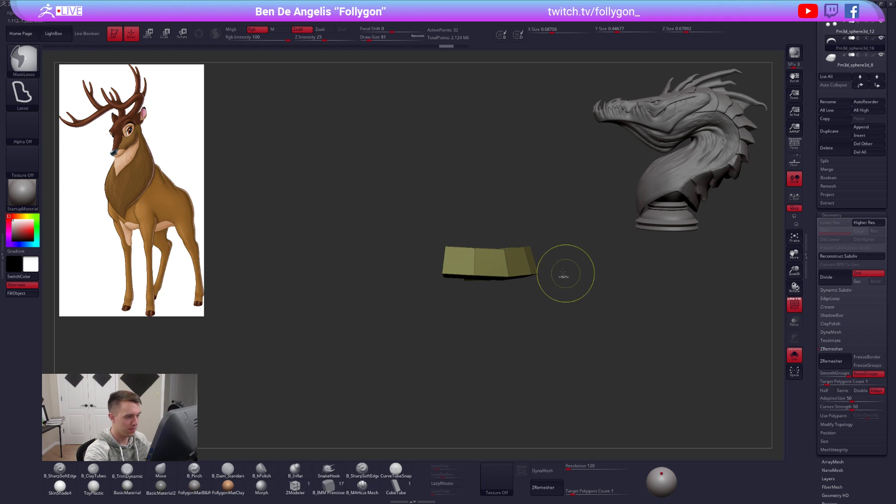
pyautogui.press('r')
pyautogui.moveTo(530, 265); pyautogui.dragTo(418, 311)
pyautogui.moveTo(581, 268)
pyautogui.mouseDown()
pyautogui.moveTo(590, 265)
pyautogui.moveTo(544, 220)
pyautogui.moveTo(560, 278)
pyautogui.moveTo(518, 282)
pyautogui.moveTo(527, 262)
pyautogui.moveTo(530, 279)
pyautogui.mouseUp()
pyautogui.press('q')
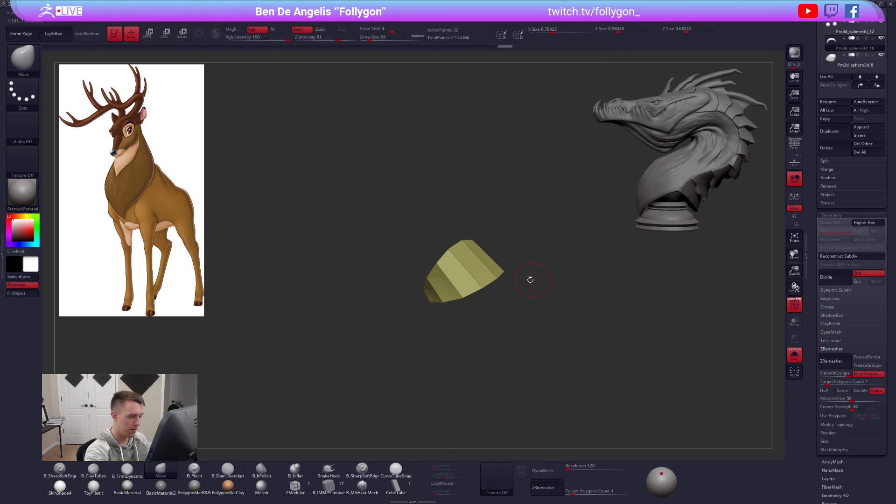
# - Insert a lengthwise polyloop into the lid strip with the ZModeler brush
pyautogui.click(295, 486)
pyautogui.press('space')
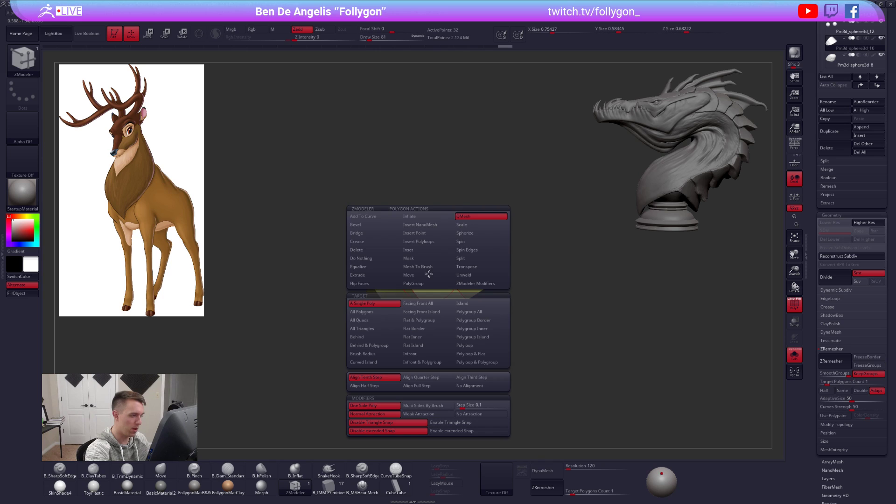
pyautogui.click(438, 242)
pyautogui.click(472, 348)
pyautogui.keyDown('alt'); pyautogui.moveTo(504, 245); pyautogui.dragTo(509, 279); pyautogui.keyUp('alt')
pyautogui.click(487, 268)
# - Mask part of the lid strip and move the unmasked edge with Transpose, previewing the smoothed form
pyautogui.moveTo(449, 298)
pyautogui.keyDown('ctrl'); pyautogui.mouseDown()
pyautogui.moveTo(514, 243)
pyautogui.moveTo(472, 206)
pyautogui.mouseUp(); pyautogui.keyUp('ctrl')
pyautogui.keyDown('ctrl'); pyautogui.click(348, 342); pyautogui.keyUp('ctrl')
pyautogui.press('w')
pyautogui.moveTo(476, 306); pyautogui.dragTo(602, 279)
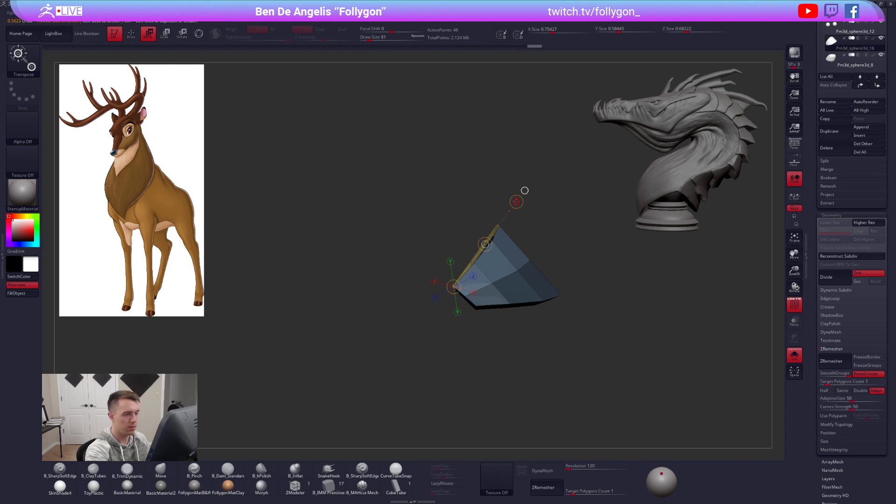
pyautogui.hotkey('alt', 's')
pyautogui.hotkey('alt', 's')
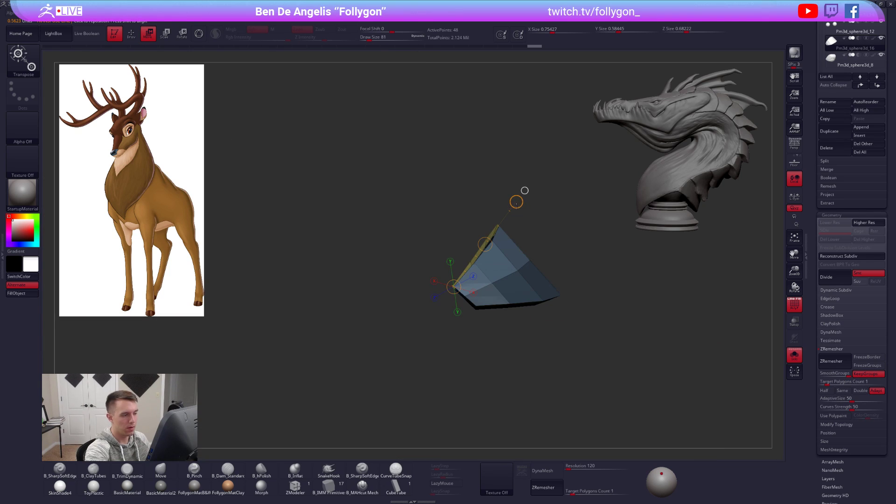
pyautogui.press('d')
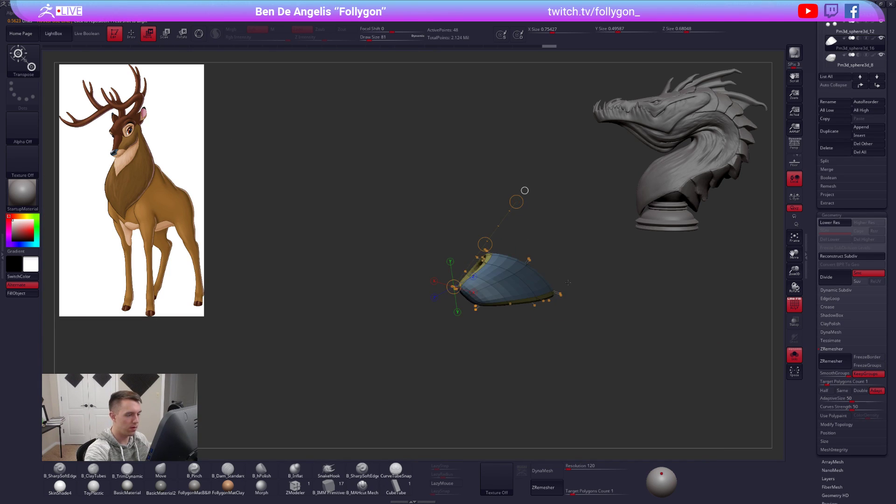
pyautogui.moveTo(499, 236); pyautogui.dragTo(582, 262)
# - Adjust the edge of the lid strip with the Move brush and hide its polyframe
pyautogui.hotkey('alt', 's')
pyautogui.moveTo(571, 245); pyautogui.dragTo(522, 205, button='right')
pyautogui.press('q')
pyautogui.moveTo(515, 270); pyautogui.dragTo(505, 255)
pyautogui.hotkey('shift', 'f')
pyautogui.moveTo(530, 275)
pyautogui.mouseDown(button='right')
pyautogui.moveTo(554, 314)
pyautogui.moveTo(571, 299)
pyautogui.moveTo(542, 301)
pyautogui.moveTo(526, 283)
pyautogui.moveTo(494, 337)
pyautogui.moveTo(475, 273)
pyautogui.moveTo(518, 312)
pyautogui.mouseUp(button='right')
pyautogui.hotkey('shift', 'd')
pyautogui.hotkey('alt', 's')
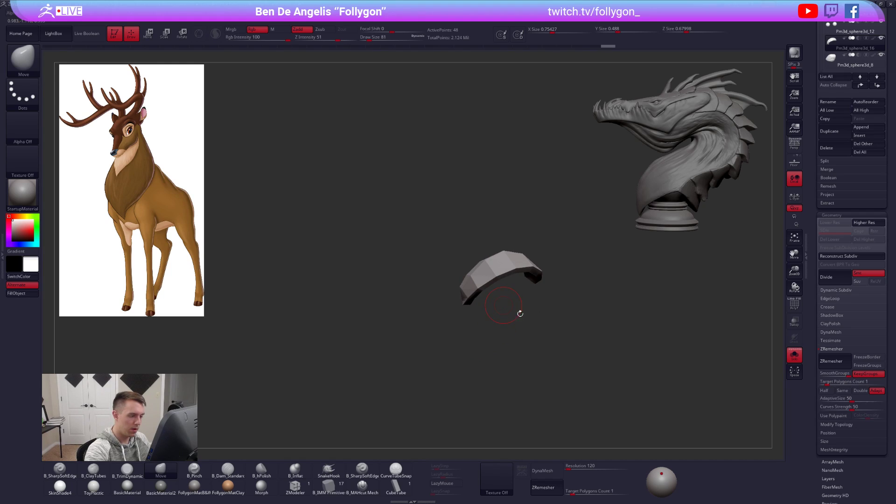
# - Shape the lid strip over the eyeball with an enlarged Move brush while the head is shown
pyautogui.hotkey('alt', 's')
pyautogui.moveTo(599, 382); pyautogui.dragTo(570, 420, button='right')
pyautogui.press('space')
pyautogui.moveTo(503, 331); pyautogui.dragTo(510, 332)
pyautogui.hotkey('shift', 'd')
pyautogui.moveTo(506, 286); pyautogui.dragTo(490, 336, button='right')
pyautogui.press('space')
pyautogui.moveTo(501, 334); pyautogui.dragTo(494, 334)
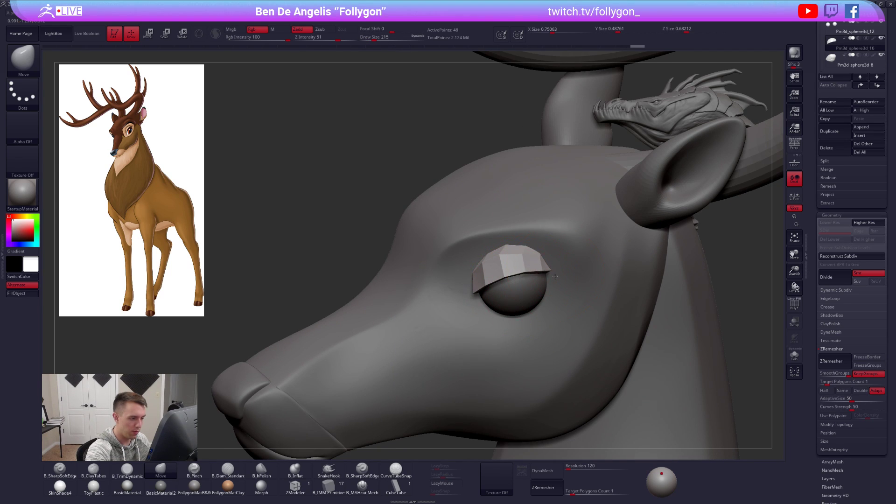
# - Refine the front corner of the lid strip with smaller Move brush strokes and preview the isolated lid smoothed
pyautogui.moveTo(505, 285); pyautogui.dragTo(468, 307, button='right')
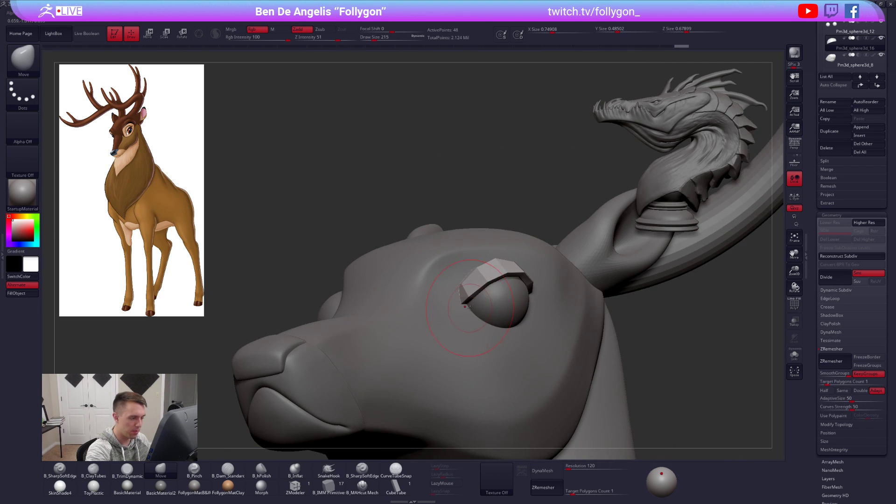
pyautogui.press('space')
pyautogui.moveTo(483, 302); pyautogui.dragTo(478, 302)
pyautogui.moveTo(478, 302); pyautogui.dragTo(484, 295, button='right')
pyautogui.press('space')
pyautogui.moveTo(485, 294); pyautogui.dragTo(468, 302)
pyautogui.hotkey('alt', 's')
pyautogui.moveTo(465, 306); pyautogui.dragTo(424, 304, button='right')
pyautogui.press('d')
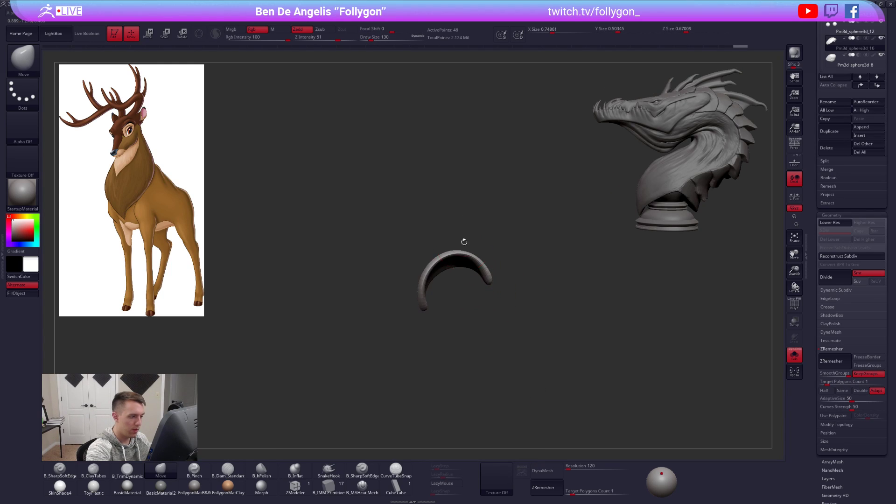
# - Crease the rim of the lid strip with ZModeler's Crease action on EdgeLoop Complete and preview it smoothed
pyautogui.hotkey('shift', 'f')
pyautogui.keyDown('ctrl'); pyautogui.moveTo(448, 271); pyautogui.dragTo(492, 283, button='right'); pyautogui.keyUp('ctrl')
pyautogui.hotkey('shift', 'd')
pyautogui.press('space')
pyautogui.moveTo(492, 284); pyautogui.dragTo(471, 285)
pyautogui.moveTo(471, 284)
pyautogui.mouseDown(button='right')
pyautogui.moveTo(468, 250)
pyautogui.moveTo(491, 262)
pyautogui.moveTo(447, 279)
pyautogui.moveTo(476, 264)
pyautogui.mouseUp(button='right')
pyautogui.click(291, 489)
pyautogui.keyDown('ctrl'); pyautogui.moveTo(434, 299); pyautogui.dragTo(444, 270, button='right'); pyautogui.keyUp('ctrl')
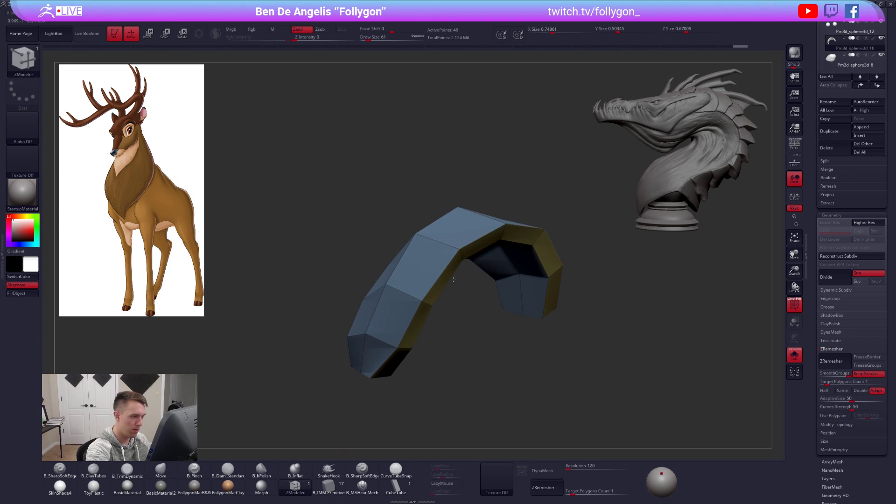
pyautogui.press('space')
pyautogui.click(436, 318)
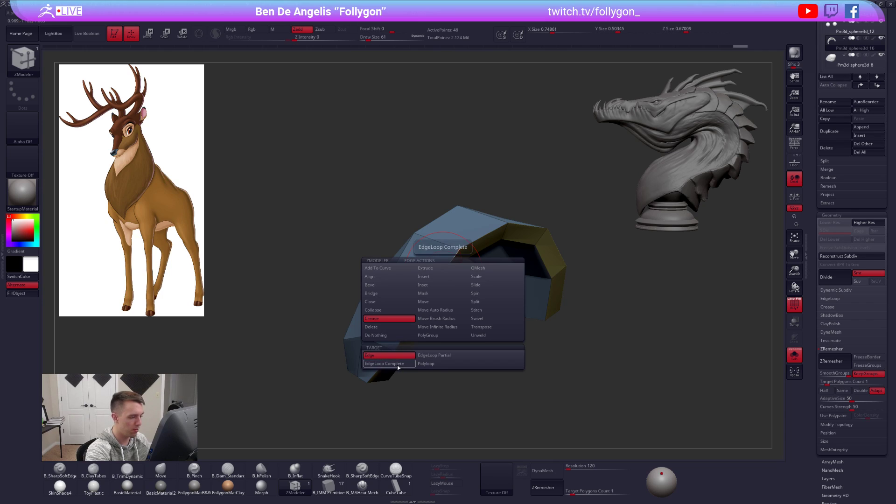
pyautogui.click(397, 364)
pyautogui.moveTo(462, 263); pyautogui.dragTo(455, 289, button='right')
pyautogui.press('d')
# - Examine the creased eyelid from several angles, both against the head and in isolation
pyautogui.hotkey('alt', 's')
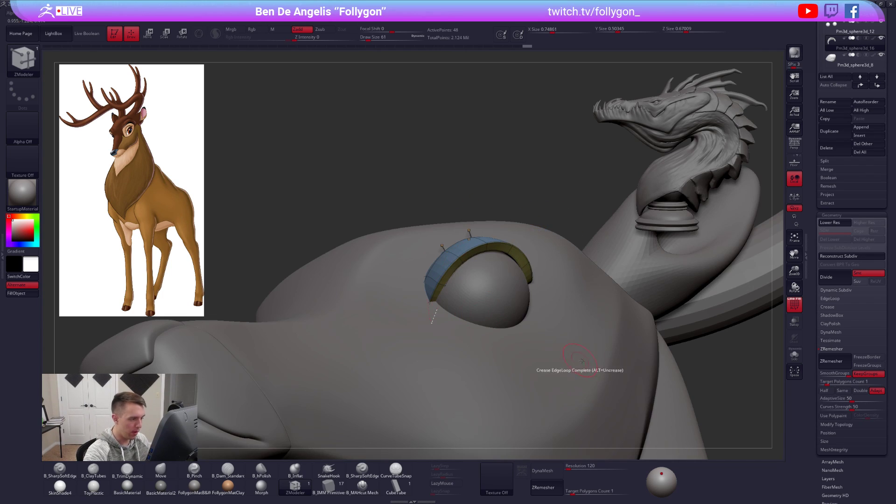
pyautogui.moveTo(589, 382)
pyautogui.mouseDown(button='right')
pyautogui.moveTo(577, 402)
pyautogui.moveTo(574, 380)
pyautogui.mouseUp(button='right')
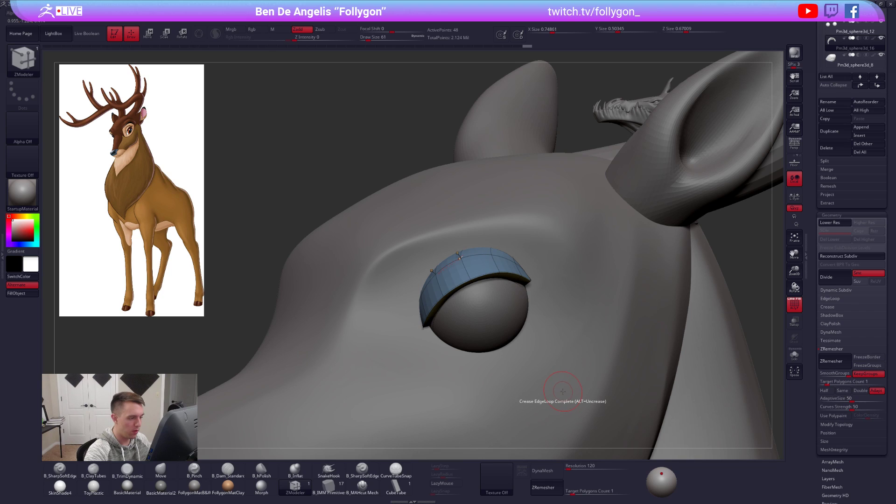
pyautogui.hotkey('alt', 's')
pyautogui.moveTo(494, 276); pyautogui.dragTo(497, 271, button='right')
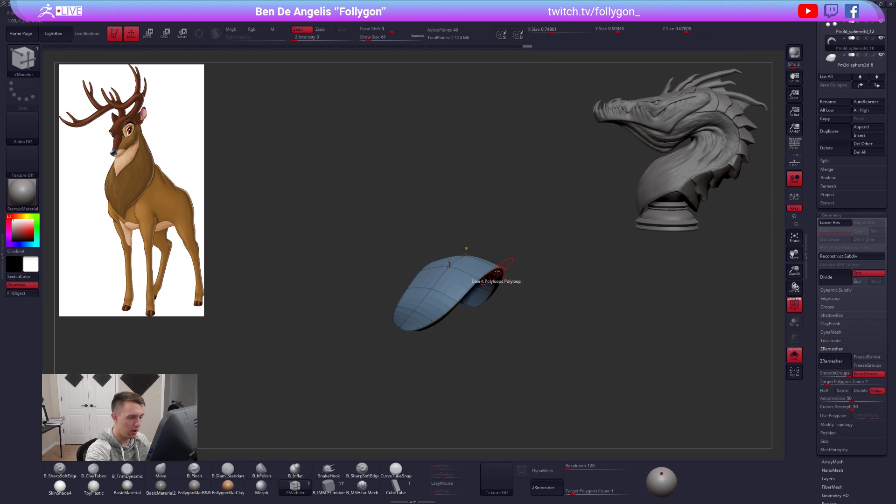
pyautogui.hotkey('alt', 's')
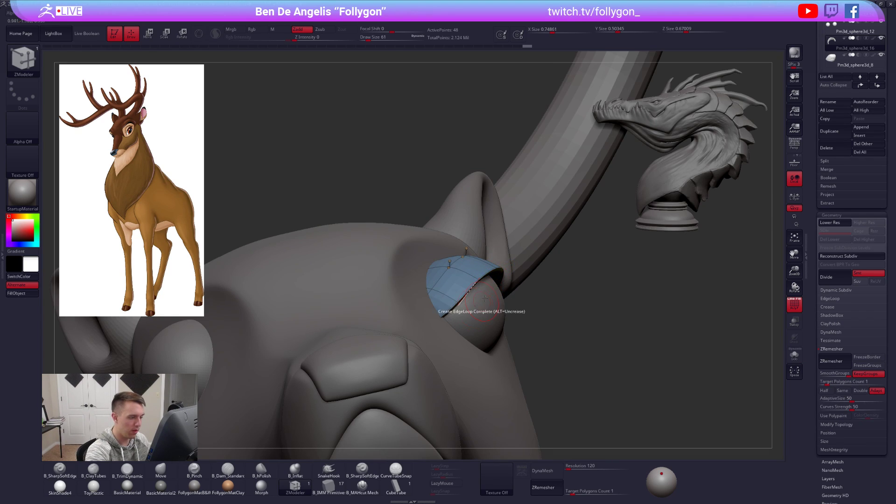
pyautogui.moveTo(529, 339); pyautogui.dragTo(593, 375, button='right')
pyautogui.hotkey('alt', 's')
pyautogui.moveTo(485, 236)
pyautogui.mouseDown(button='right')
pyautogui.moveTo(473, 207)
pyautogui.moveTo(573, 209)
pyautogui.moveTo(462, 218)
pyautogui.mouseUp(button='right')
# - Nudge the edge points of the lid strip with the Move brush and check the smoothed lid against the head
pyautogui.press('b')
pyautogui.press('m')
pyautogui.press('v')
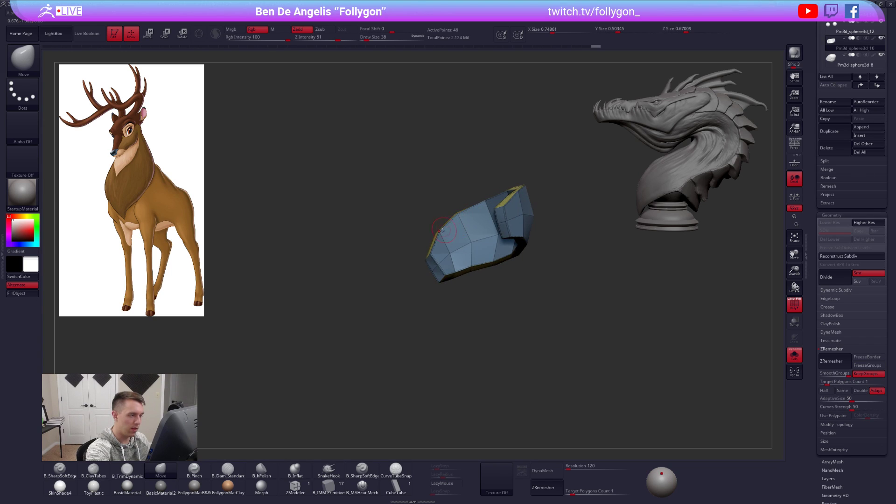
pyautogui.moveTo(443, 229); pyautogui.dragTo(440, 227)
pyautogui.moveTo(459, 225); pyautogui.dragTo(436, 228, button='right')
pyautogui.moveTo(444, 233); pyautogui.dragTo(440, 231)
pyautogui.rightClick(411, 283)
pyautogui.moveTo(411, 284); pyautogui.dragTo(394, 275, button='right')
pyautogui.moveTo(421, 260)
pyautogui.keyDown('ctrl'); pyautogui.mouseDown()
pyautogui.moveTo(433, 247)
pyautogui.moveTo(407, 279)
pyautogui.mouseUp(); pyautogui.keyUp('ctrl')
pyautogui.moveTo(441, 247)
pyautogui.mouseDown(button='right')
pyautogui.moveTo(501, 320)
pyautogui.moveTo(458, 340)
pyautogui.mouseUp(button='right')
pyautogui.hotkey('alt', 's')
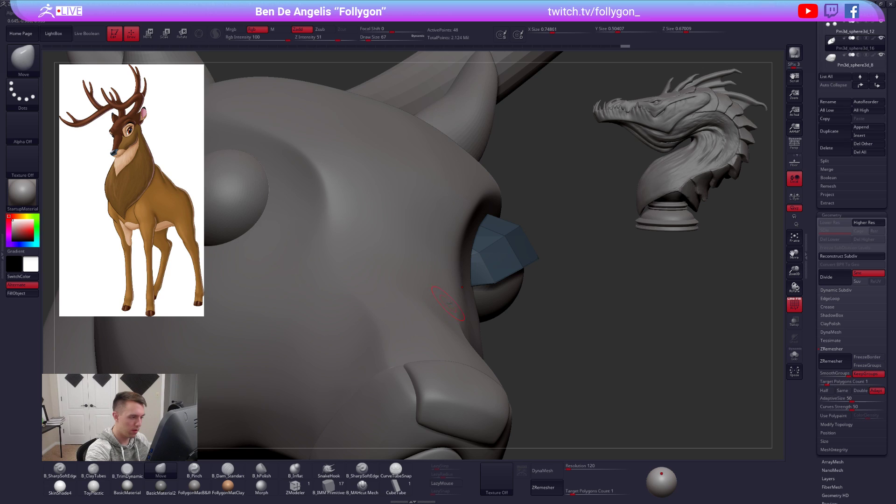
pyautogui.hotkey('ctrl', 'd')
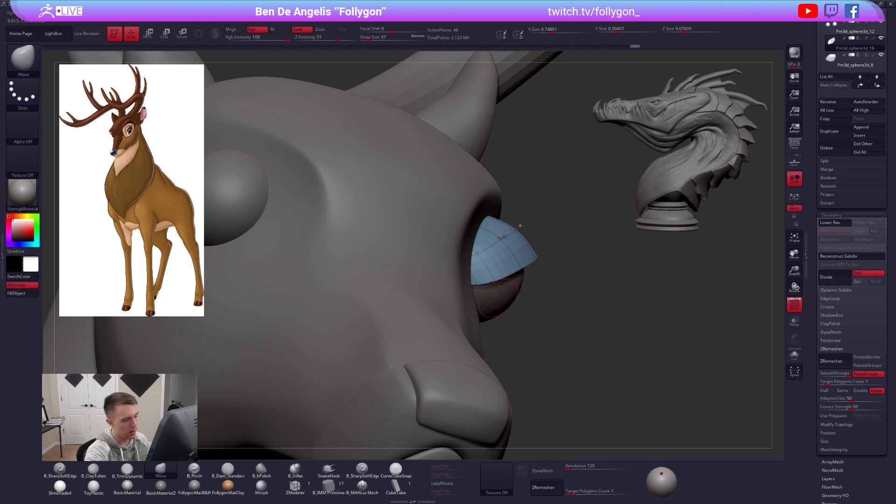
pyautogui.hotkey('shift', 'd')
pyautogui.hotkey('alt', 's')
# - Mask part of the lid strip, move its unmasked lower end downward with Transpose and clear the mask
pyautogui.keyDown('ctrl'); pyautogui.moveTo(467, 286); pyautogui.dragTo(419, 328); pyautogui.keyUp('ctrl')
pyautogui.press('r')
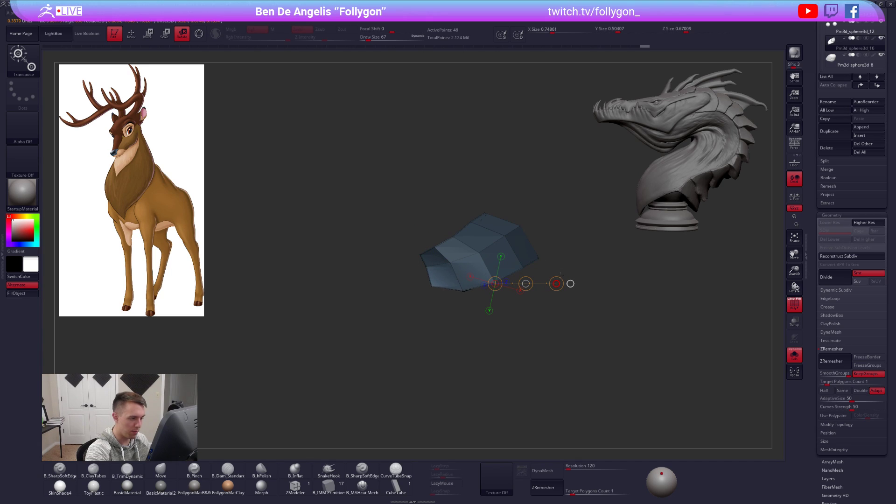
pyautogui.press('q')
pyautogui.keyDown('ctrl'); pyautogui.moveTo(452, 286); pyautogui.dragTo(496, 292); pyautogui.keyUp('ctrl')
pyautogui.press('r')
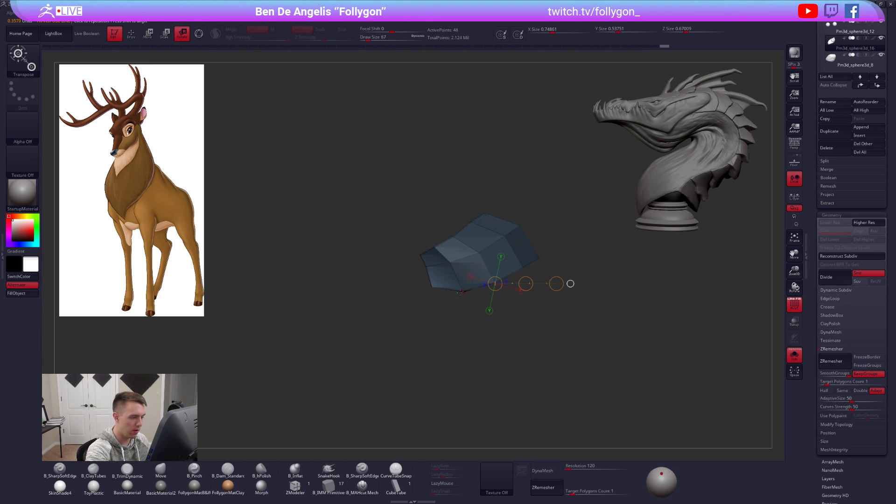
pyautogui.press('w')
pyautogui.moveTo(433, 287)
pyautogui.mouseDown()
pyautogui.moveTo(447, 324)
pyautogui.moveTo(444, 316)
pyautogui.mouseUp()
pyautogui.press('d')
pyautogui.press('d')
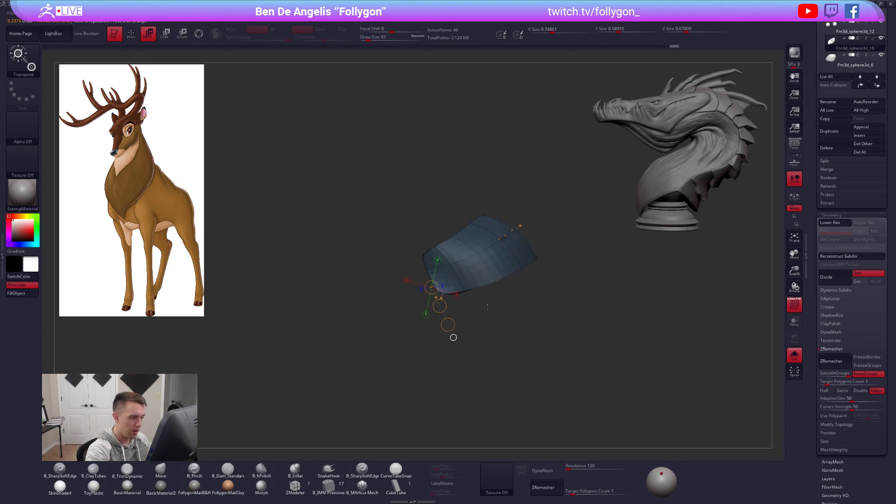
pyautogui.press('q')
pyautogui.keyDown('ctrl'); pyautogui.moveTo(566, 306); pyautogui.dragTo(602, 336); pyautogui.keyUp('ctrl')
# - Enlarge the Move brush and pull the arch of the lid strip closer around the eyeball
pyautogui.hotkey('alt', 'shift', 's')
pyautogui.moveTo(625, 377); pyautogui.dragTo(485, 308)
pyautogui.moveTo(532, 265); pyautogui.dragTo(527, 247)
pyautogui.press('space')
pyautogui.moveTo(534, 261); pyautogui.dragTo(542, 262)
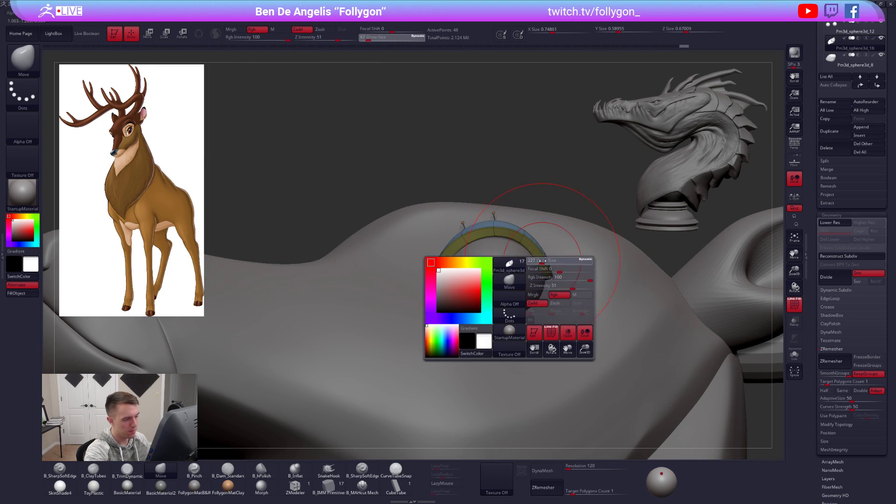
pyautogui.moveTo(521, 196)
pyautogui.mouseDown()
pyautogui.moveTo(498, 246)
pyautogui.moveTo(521, 248)
pyautogui.mouseUp()
# - Fine-tune the ends of the lid strip against the eyeball with a resized Move brush
pyautogui.press('space')
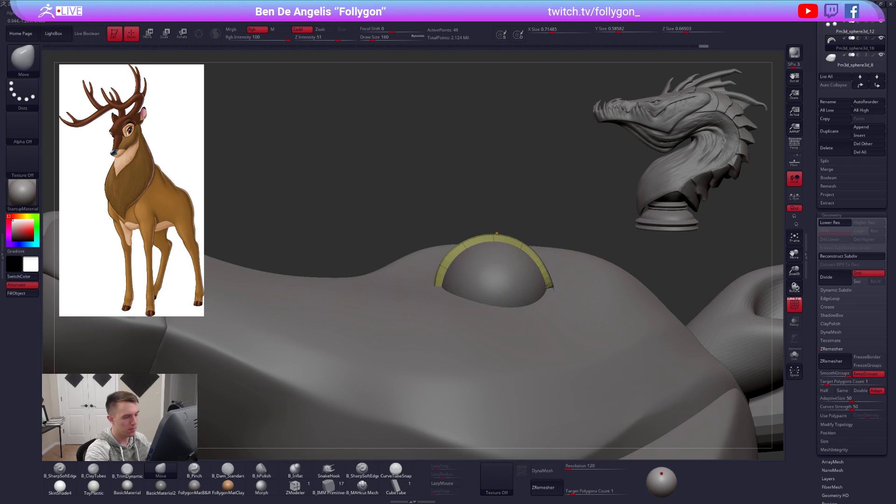
pyautogui.moveTo(524, 296); pyautogui.dragTo(495, 312)
pyautogui.press('s')
pyautogui.press('space')
pyautogui.hotkey('shift', 'd')
pyautogui.moveTo(552, 303)
pyautogui.mouseDown()
pyautogui.moveTo(538, 295)
pyautogui.moveTo(560, 280)
pyautogui.moveTo(550, 284)
pyautogui.mouseUp()
# - Isolate the lid strip with the ZModeler brush active and compare its low-poly and smoothed forms
pyautogui.click(294, 487)
pyautogui.press('d')
pyautogui.hotkey('shift', 'd')
pyautogui.press('d')
pyautogui.hotkey('shift', 'd')
pyautogui.moveTo(518, 320); pyautogui.dragTo(544, 382)
pyautogui.press('d')
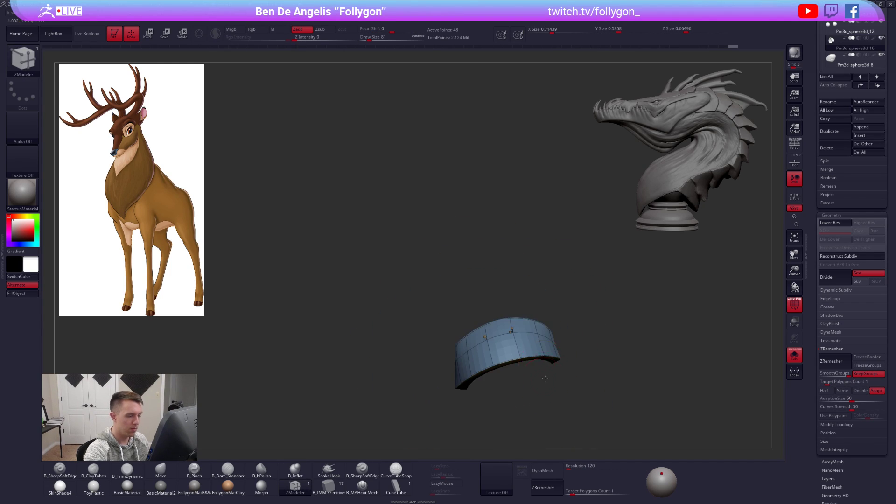
# - Return to the full head and continue shaping the lid strip with a resized Move brush
pyautogui.hotkey('shift', 'f')
pyautogui.hotkey('shift', 'ctrl', 's')
pyautogui.press('space')
pyautogui.press('b')
pyautogui.press('m')
pyautogui.press('v')
pyautogui.moveTo(573, 312); pyautogui.dragTo(559, 328)
pyautogui.press('space')
pyautogui.moveTo(559, 328)
pyautogui.mouseDown(button='right')
pyautogui.moveTo(572, 322)
pyautogui.moveTo(562, 326)
pyautogui.moveTo(563, 317)
pyautogui.mouseUp(button='right')
# - Adjust the isolated lid strip's points at its lowest subdivision level with the Move brush, then restore the smoothed level
pyautogui.hotkey('alt', 's')
pyautogui.hotkey('shift', 'f')
pyautogui.hotkey('shift', 'd')
pyautogui.press('space')
pyautogui.moveTo(566, 316); pyautogui.dragTo(566, 324)
pyautogui.press('d')
pyautogui.press('space')
pyautogui.hotkey('alt', 's')
# - Refine the upper lid's arch and corners around the eyeball from several angles with a resized Move brush
pyautogui.moveTo(555, 327)
pyautogui.mouseDown(button='right')
pyautogui.moveTo(525, 319)
pyautogui.moveTo(512, 304)
pyautogui.mouseUp(button='right')
pyautogui.press('space')
pyautogui.moveTo(507, 311); pyautogui.dragTo(502, 301)
pyautogui.hotkey('shift', 'f')
pyautogui.moveTo(543, 335)
pyautogui.mouseDown(button='right')
pyautogui.moveTo(525, 247)
pyautogui.moveTo(544, 254)
pyautogui.moveTo(532, 282)
pyautogui.mouseUp(button='right')
pyautogui.press('space')
pyautogui.moveTo(532, 271); pyautogui.dragTo(539, 272)
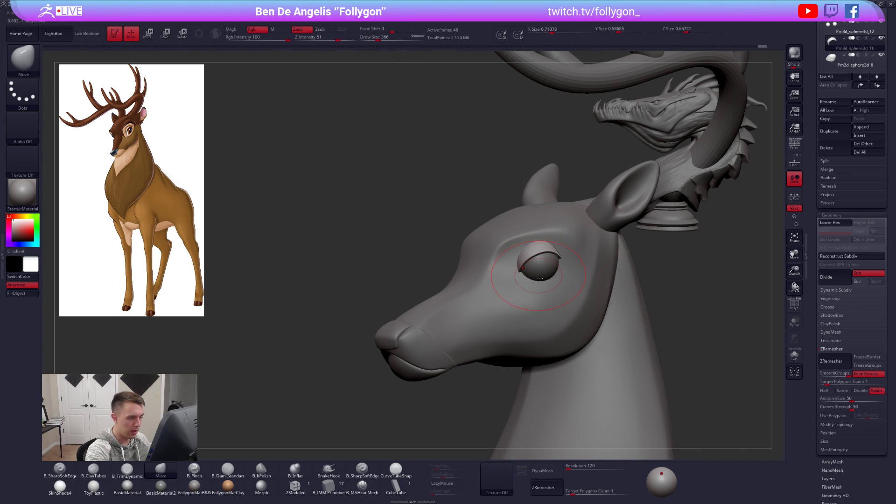
pyautogui.moveTo(536, 270); pyautogui.dragTo(541, 270, button='right')
pyautogui.press('space')
pyautogui.moveTo(542, 264); pyautogui.dragTo(534, 264)
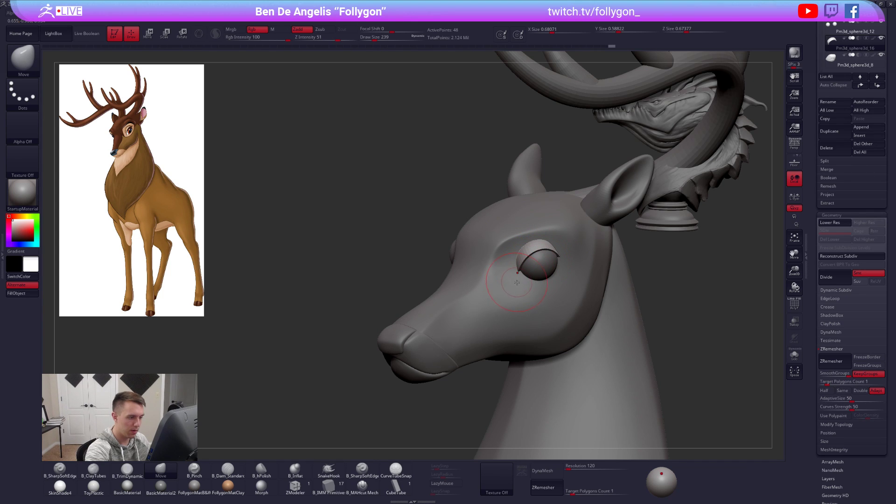
pyautogui.press('space')
pyautogui.moveTo(522, 280); pyautogui.dragTo(526, 280)
# - Select the eyeballs and move them deeper into the head with Transpose
pyautogui.moveTo(517, 277); pyautogui.dragTo(544, 273, button='right')
pyautogui.keyDown('alt'); pyautogui.click(544, 272); pyautogui.keyUp('alt')
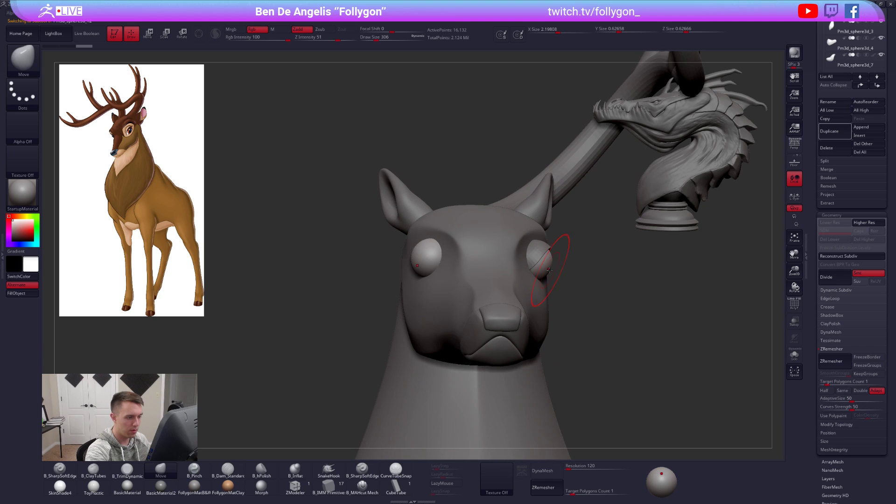
pyautogui.press('w')
pyautogui.hotkey('ctrl', 'shift', 'd')
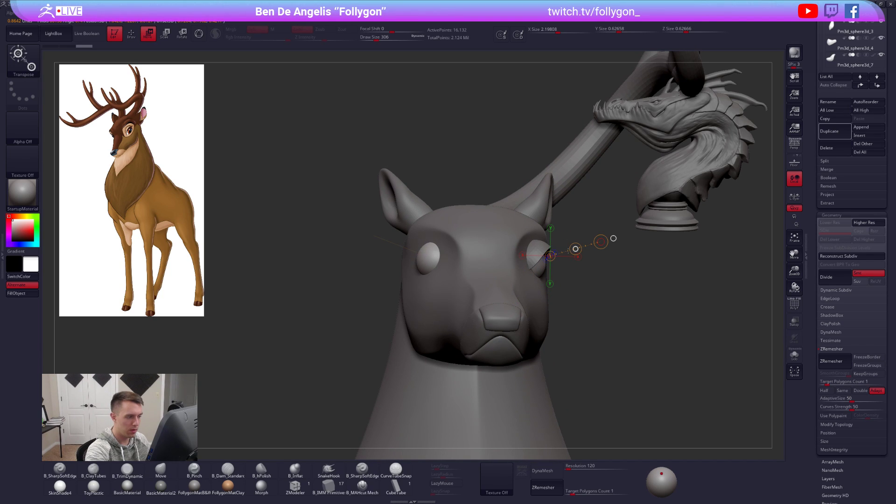
pyautogui.press('q')
# - Select the lid strip, reposition it with Transpose and refit it around the eyeball with the Move brush
pyautogui.keyDown('alt'); pyautogui.click(534, 254); pyautogui.keyUp('alt')
pyautogui.moveTo(534, 255)
pyautogui.keyDown('ctrl'); pyautogui.mouseDown(button='right')
pyautogui.moveTo(529, 269)
pyautogui.moveTo(549, 265)
pyautogui.mouseUp(button='right'); pyautogui.keyUp('ctrl')
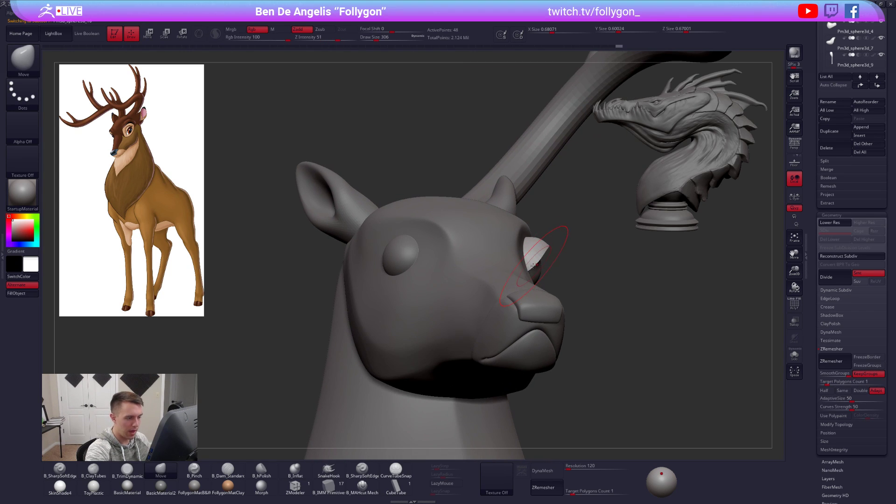
pyautogui.press('w')
pyautogui.press('q')
pyautogui.moveTo(584, 229); pyautogui.dragTo(540, 255, button='right')
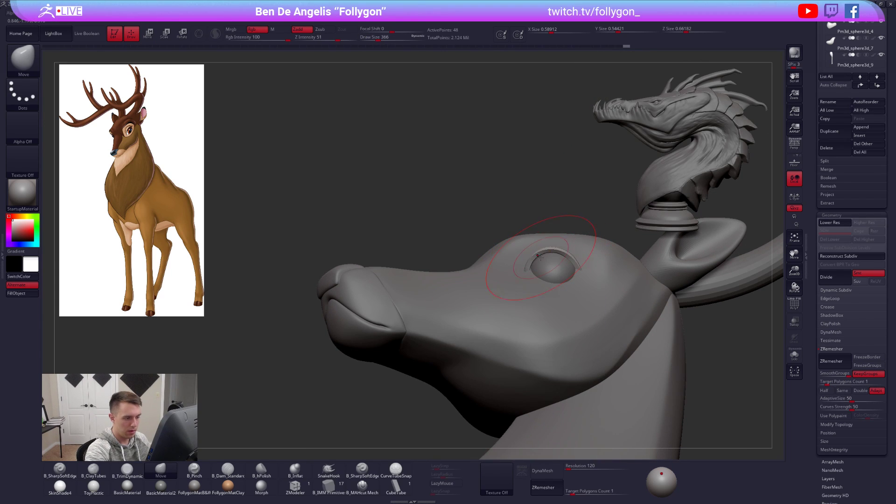
pyautogui.press('space')
pyautogui.moveTo(551, 263); pyautogui.dragTo(547, 264)
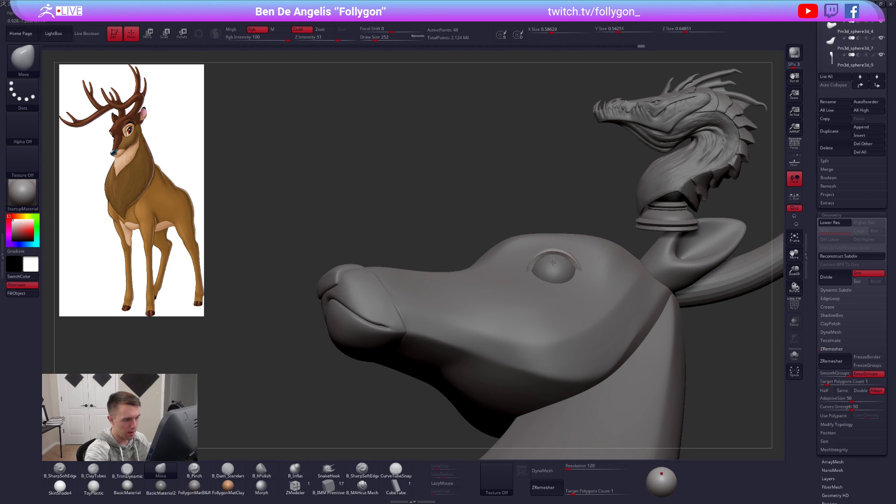
# - Tighten the lid strip's shape with the Move brush at a draw size of 104, checking it in isolation
pyautogui.moveTo(555, 303)
pyautogui.mouseDown(button='right')
pyautogui.moveTo(553, 275)
pyautogui.moveTo(588, 256)
pyautogui.mouseUp(button='right')
pyautogui.press('space')
pyautogui.moveTo(584, 264); pyautogui.dragTo(589, 263)
pyautogui.hotkey('shift', 'ctrl', 's')
pyautogui.keyDown('alt'); pyautogui.moveTo(552, 223); pyautogui.dragTo(541, 238, button='right'); pyautogui.keyUp('alt')
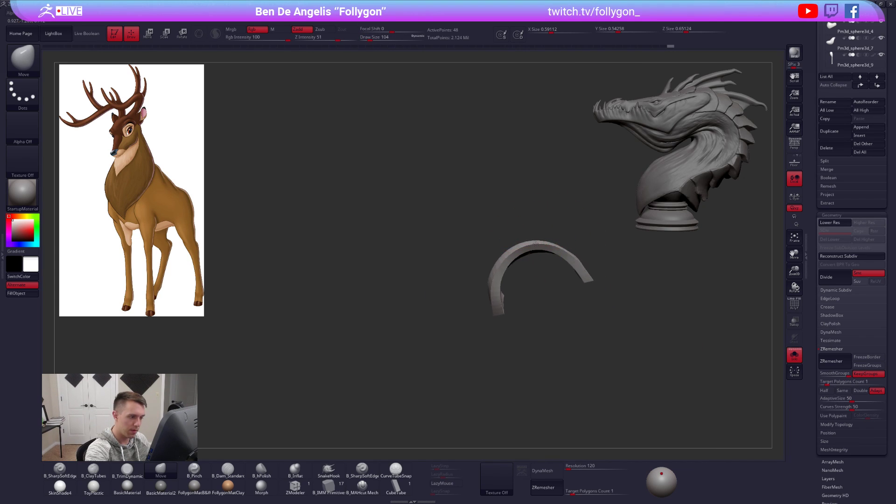
pyautogui.press('space')
pyautogui.hotkey('shift', 'f')
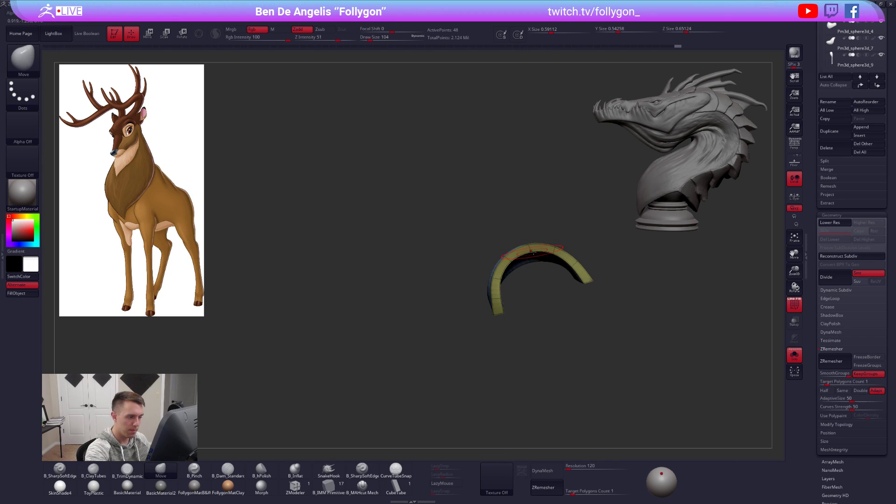
pyautogui.hotkey('shift', 'f')
# - Nudge the lid strip's inner and outer edges into place with a smaller Move brush
pyautogui.press('space')
pyautogui.moveTo(524, 236); pyautogui.dragTo(531, 229)
pyautogui.moveTo(530, 229)
pyautogui.keyDown('alt'); pyautogui.mouseDown(button='right')
pyautogui.moveTo(530, 253)
pyautogui.moveTo(494, 266)
pyautogui.moveTo(538, 349)
pyautogui.moveTo(545, 306)
pyautogui.moveTo(569, 284)
pyautogui.mouseUp(button='right'); pyautogui.keyUp('alt')
pyautogui.press('space')
pyautogui.hotkey('shift', 's')
pyautogui.press('space')
pyautogui.hotkey('shift', 's')
pyautogui.press('space')
# - Mask all but the rear end of the low-poly lid strip, rotate that end with Transpose and clear the mask
pyautogui.hotkey('shift', 'd')
pyautogui.hotkey('shift', 'f')
pyautogui.press('r')
pyautogui.keyDown('ctrl'); pyautogui.moveTo(563, 263); pyautogui.dragTo(593, 286); pyautogui.keyUp('ctrl')
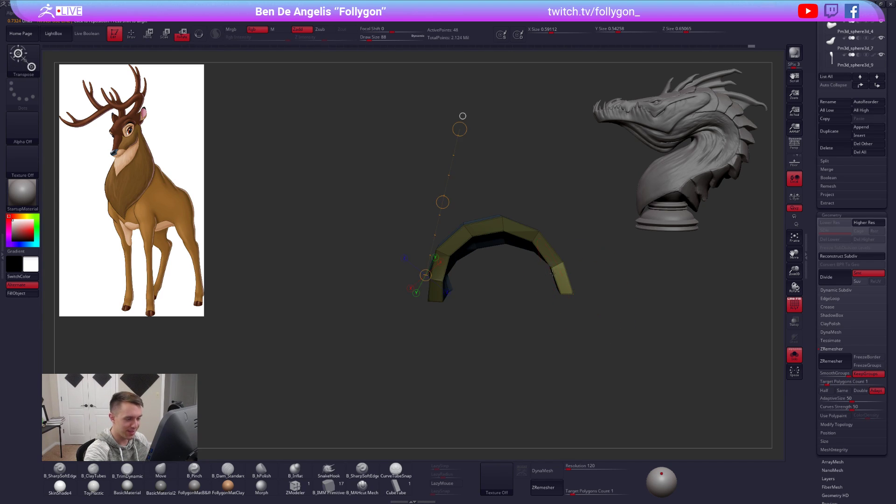
pyautogui.hotkey('shift', 's')
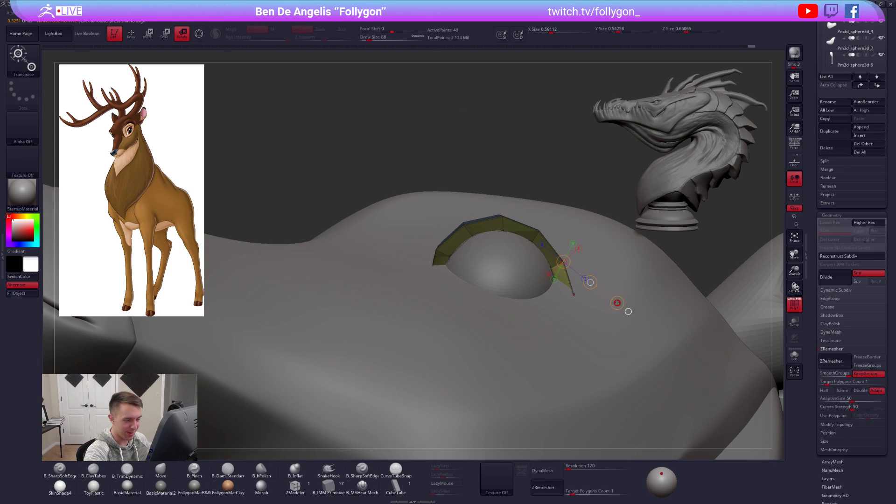
pyautogui.press('d')
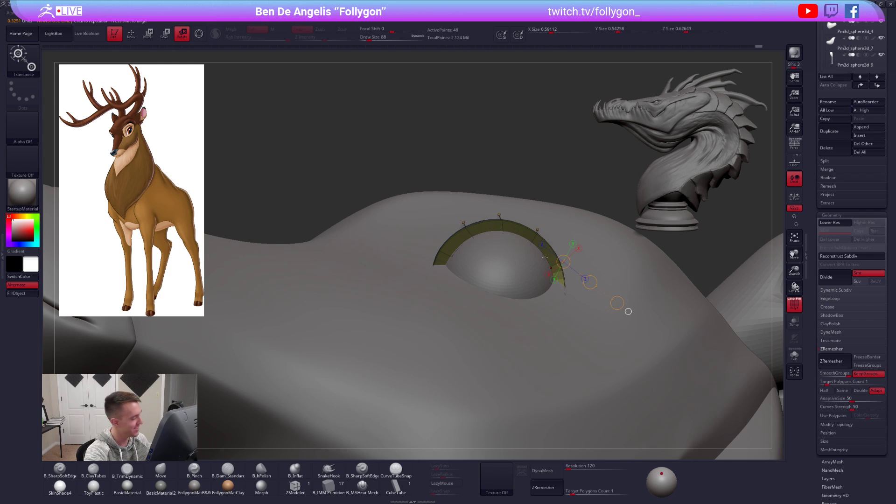
pyautogui.press('q')
pyautogui.press('b')
pyautogui.press('m')
pyautogui.press('v')
pyautogui.keyDown('ctrl'); pyautogui.click(500, 170); pyautogui.keyUp('ctrl')
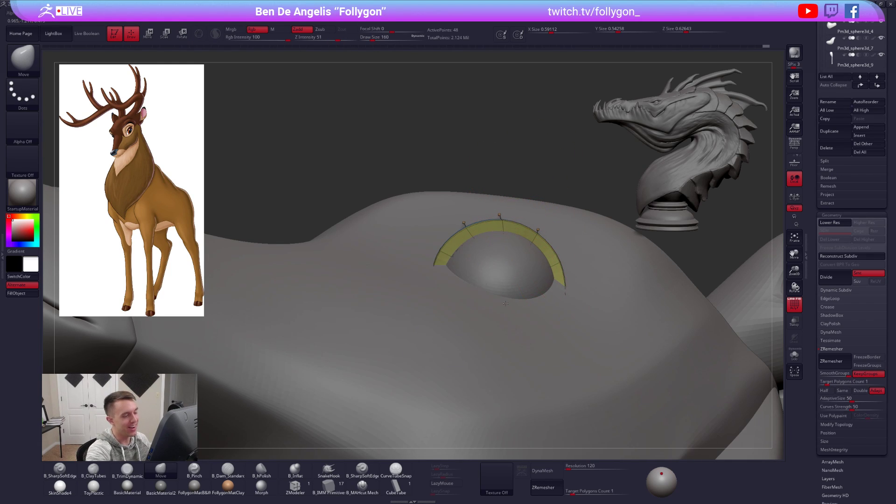
# - Mirror the upper lid to the opposite eye and check both lids on the whole stag
pyautogui.press('f')
pyautogui.moveTo(578, 341); pyautogui.dragTo(603, 355)
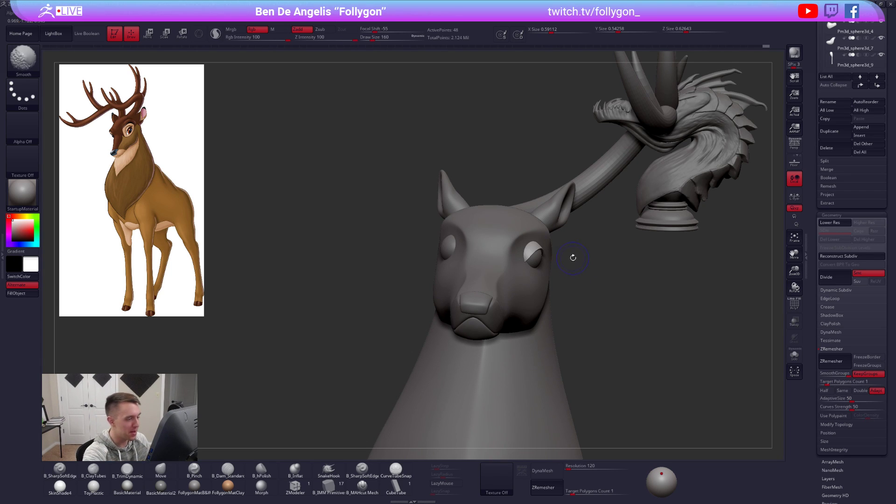
pyautogui.press('space')
pyautogui.moveTo(539, 262); pyautogui.dragTo(676, 370, button='right')
pyautogui.moveTo(807, 77); pyautogui.dragTo(807, 317)
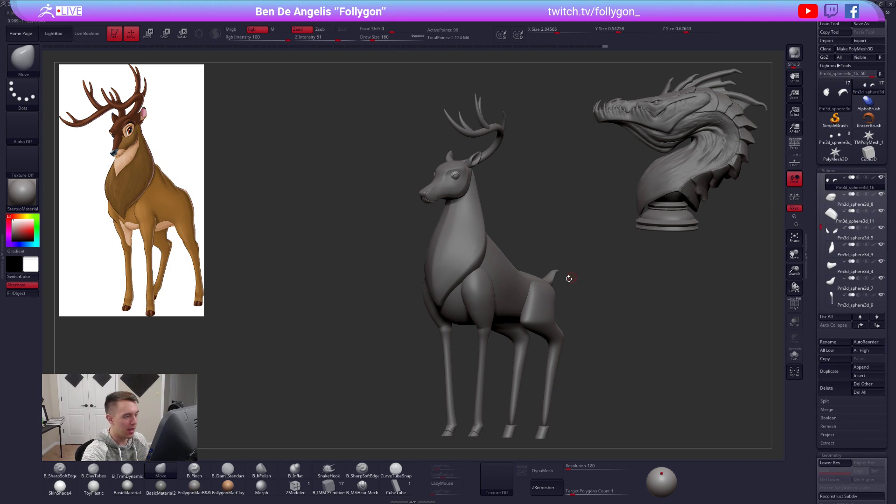
pyautogui.moveTo(574, 276); pyautogui.dragTo(578, 312, button='right')
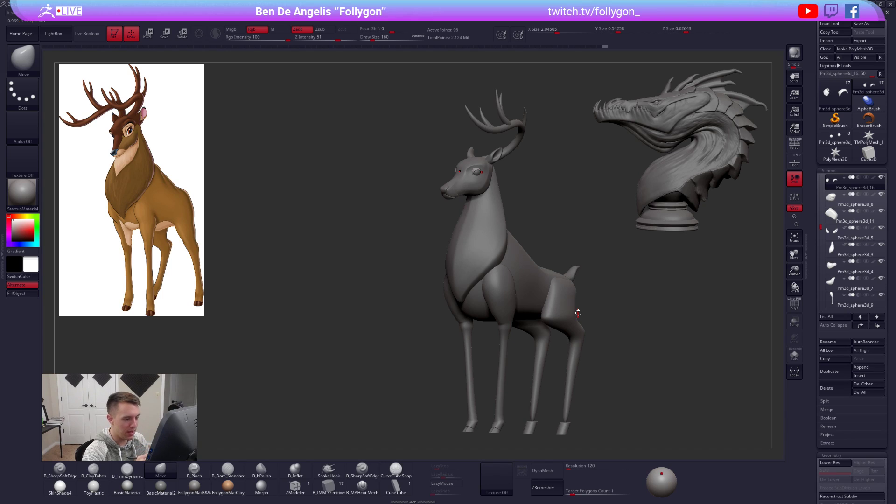
# - Isolate the chest ruff and work its front surface along the centreline with an enlarged brush
pyautogui.keyDown('alt'); pyautogui.click(484, 253); pyautogui.keyUp('alt')
pyautogui.hotkey('alt', 's')
pyautogui.press('f')
pyautogui.press('s')
pyautogui.moveTo(468, 259); pyautogui.dragTo(474, 259)
pyautogui.press('3')
pyautogui.press('s')
pyautogui.moveTo(483, 188)
pyautogui.mouseDown()
pyautogui.moveTo(491, 166)
pyautogui.moveTo(483, 199)
pyautogui.mouseUp()
pyautogui.press('s')
pyautogui.moveTo(472, 234); pyautogui.dragTo(472, 263)
pyautogui.keyDown('alt'); pyautogui.moveTo(483, 265); pyautogui.dragTo(502, 281, button='right'); pyautogui.keyUp('alt')
pyautogui.keyDown('ctrl'); pyautogui.moveTo(502, 282); pyautogui.dragTo(506, 281, button='right'); pyautogui.keyUp('ctrl')
# - Pinch a sharp ridge down the chest ruff's front centreline with the B_Pinch brush and bring back the full stag
pyautogui.press('5')
pyautogui.moveTo(492, 154); pyautogui.dragTo(506, 147, button='right')
pyautogui.press('space')
pyautogui.moveTo(509, 156); pyautogui.dragTo(505, 156)
pyautogui.moveTo(504, 129)
pyautogui.keyDown('alt'); pyautogui.mouseDown(button='right')
pyautogui.moveTo(505, 173)
pyautogui.moveTo(512, 169)
pyautogui.mouseUp(button='right'); pyautogui.keyUp('alt')
pyautogui.moveTo(503, 101); pyautogui.dragTo(498, 162)
pyautogui.moveTo(492, 221); pyautogui.dragTo(478, 365)
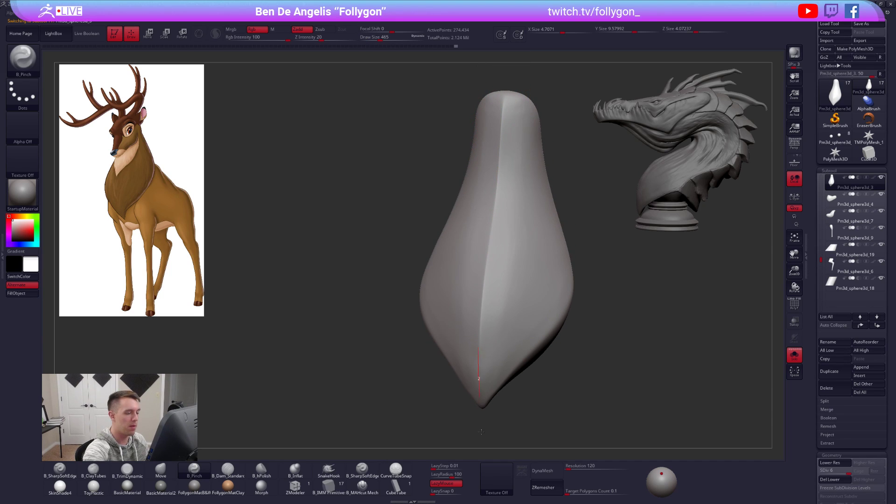
pyautogui.moveTo(490, 373); pyautogui.dragTo(459, 379, button='right')
pyautogui.keyDown('alt'); pyautogui.moveTo(504, 356); pyautogui.dragTo(480, 326, button='right'); pyautogui.keyUp('alt')
pyautogui.hotkey('alt', 's')
pyautogui.keyDown('ctrl'); pyautogui.moveTo(540, 327); pyautogui.dragTo(508, 304, button='right'); pyautogui.keyUp('ctrl')
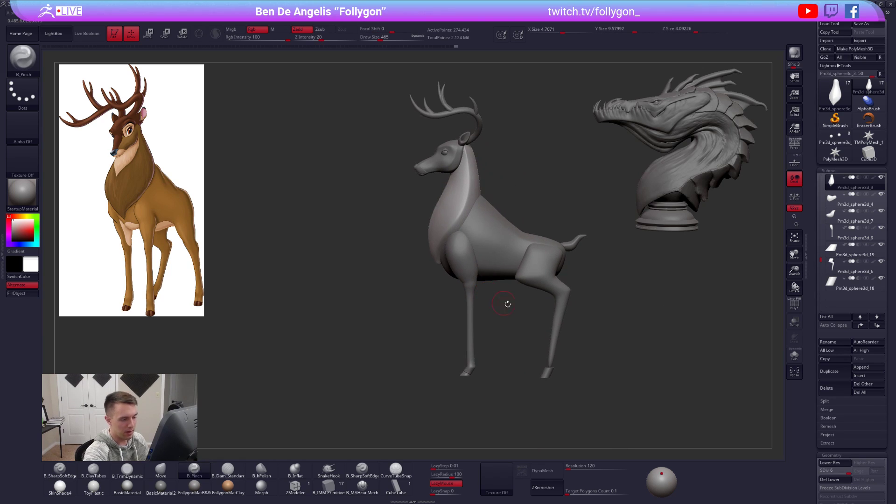
# - Select the tail and adjust its shape with the Move brush from the side and behind
pyautogui.keyDown('alt'); pyautogui.click(574, 241); pyautogui.keyUp('alt')
pyautogui.keyDown('alt'); pyautogui.moveTo(583, 294); pyautogui.dragTo(527, 314, button='right'); pyautogui.keyUp('alt')
pyautogui.moveTo(528, 314)
pyautogui.mouseDown(button='right')
pyautogui.moveTo(492, 322)
pyautogui.moveTo(498, 357)
pyautogui.mouseUp(button='right')
pyautogui.keyDown('alt'); pyautogui.moveTo(498, 357); pyautogui.dragTo(510, 401, button='right'); pyautogui.keyUp('alt')
pyautogui.keyDown('shift'); pyautogui.moveTo(510, 401); pyautogui.dragTo(532, 397, button='right'); pyautogui.keyUp('shift')
pyautogui.press('b')
pyautogui.press('m')
pyautogui.press('v')
pyautogui.moveTo(519, 270); pyautogui.dragTo(525, 270)
pyautogui.moveTo(525, 271)
pyautogui.mouseDown(button='right')
pyautogui.moveTo(516, 260)
pyautogui.moveTo(523, 242)
pyautogui.moveTo(519, 276)
pyautogui.mouseUp(button='right')
pyautogui.moveTo(510, 326)
pyautogui.mouseDown(button='right')
pyautogui.moveTo(533, 339)
pyautogui.moveTo(535, 374)
pyautogui.mouseUp(button='right')
# - Select the body mesh and set up the B_Dam_Standard brush with a draw size of 54
pyautogui.keyDown('alt'); pyautogui.click(524, 320); pyautogui.keyUp('alt')
pyautogui.press('space')
pyautogui.moveTo(536, 308); pyautogui.dragTo(528, 306)
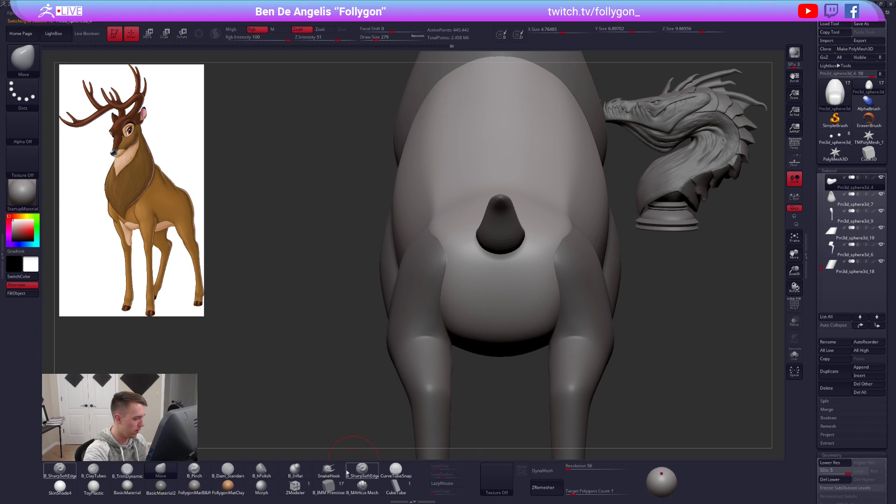
pyautogui.click(234, 475)
pyautogui.press('space')
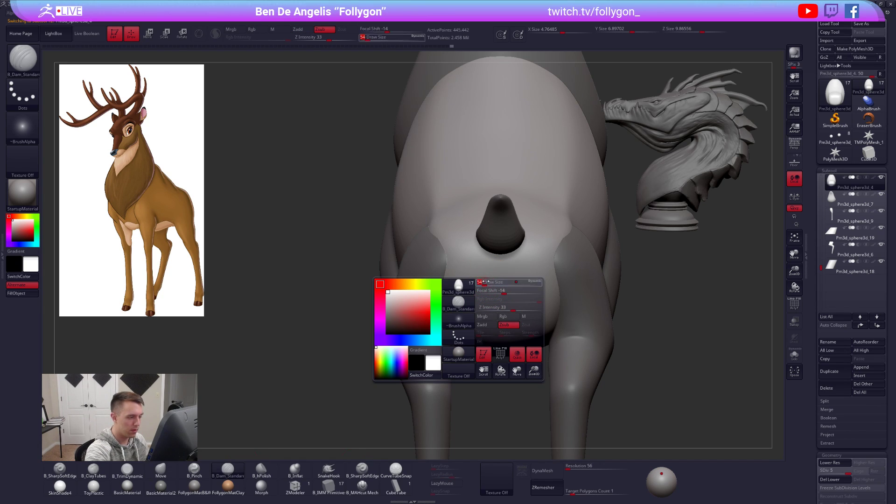
pyautogui.click(485, 282)
pyautogui.moveTo(476, 369)
pyautogui.mouseDown()
pyautogui.moveTo(554, 313)
pyautogui.moveTo(569, 352)
pyautogui.moveTo(583, 357)
pyautogui.mouseUp()
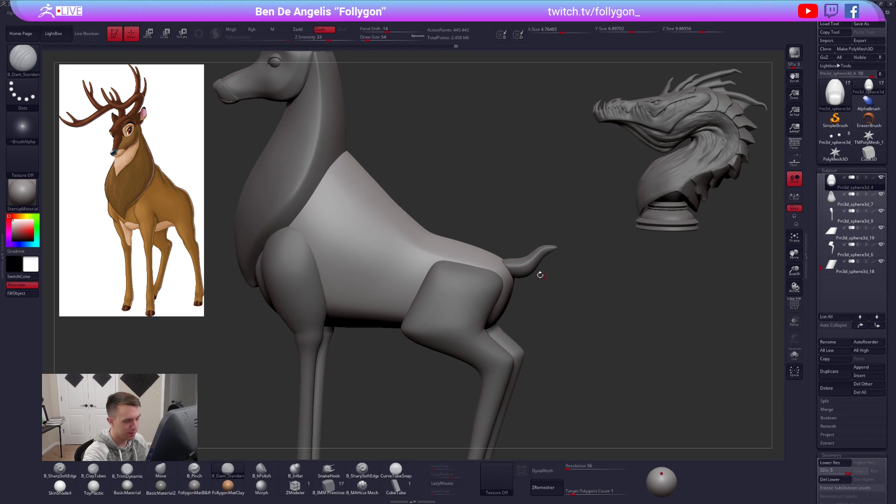
# - Select the tail and reshape its base and curve with the Move brush at a draw size of 307
pyautogui.keyDown('alt'); pyautogui.click(527, 268); pyautogui.keyUp('alt')
pyautogui.moveTo(556, 299); pyautogui.dragTo(537, 355)
pyautogui.press('b')
pyautogui.press('m')
pyautogui.press('v')
pyautogui.press('space')
pyautogui.click(509, 272)
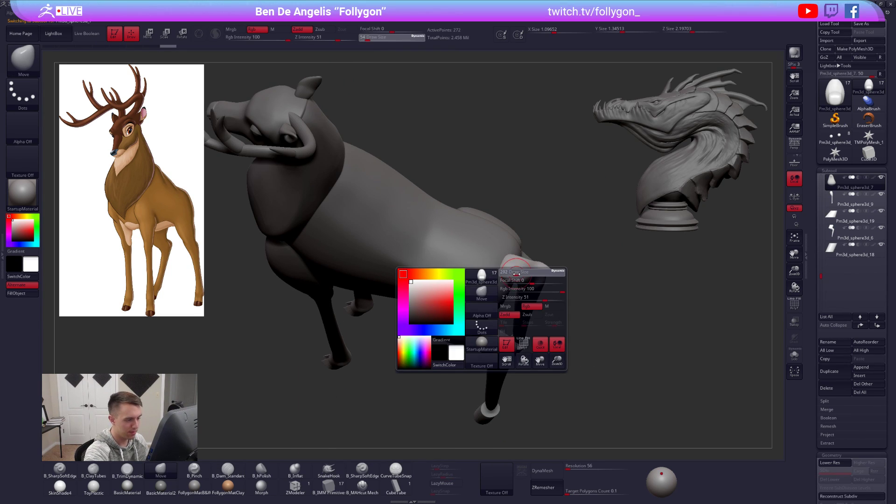
pyautogui.moveTo(516, 274); pyautogui.dragTo(519, 274)
pyautogui.moveTo(570, 299); pyautogui.dragTo(567, 346)
pyautogui.moveTo(541, 280); pyautogui.dragTo(536, 247)
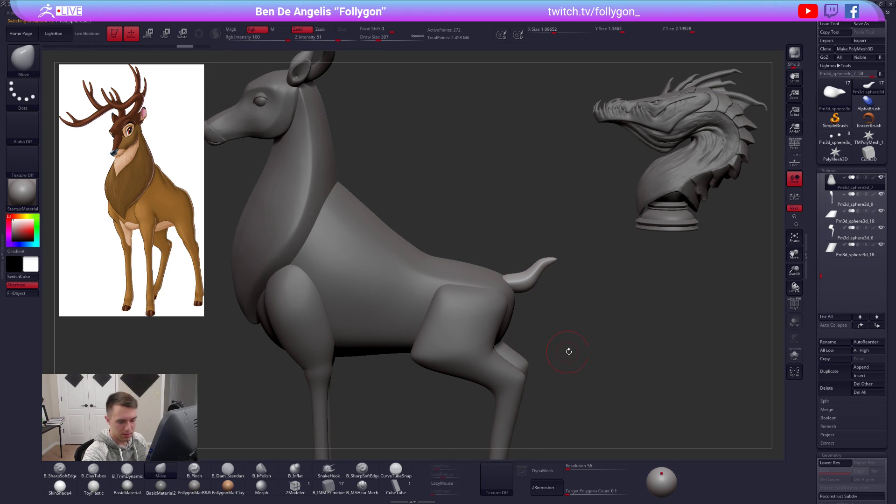
# - Drop the tail to its lowest subdivision level, inspect it in isolation and adjust it with Transpose
pyautogui.hotkey('shift', 'd')
pyautogui.hotkey('alt', 's')
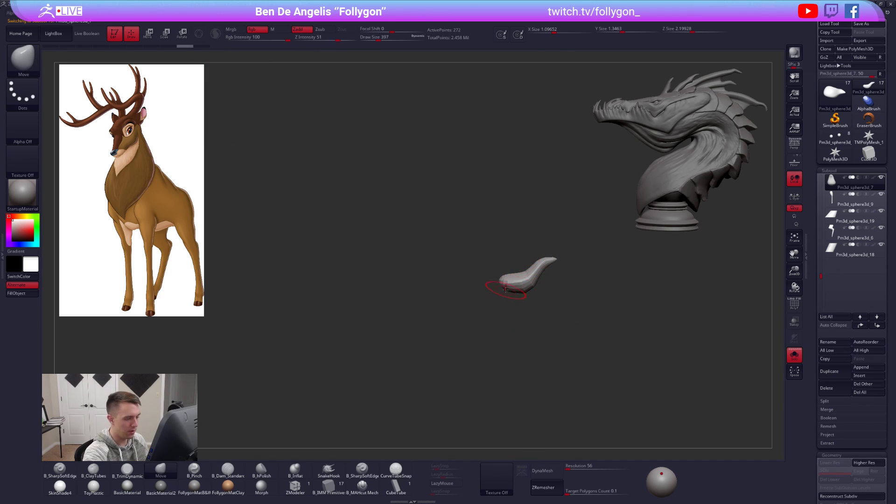
pyautogui.hotkey('alt', 's')
pyautogui.moveTo(491, 304); pyautogui.dragTo(497, 259, button='right')
pyautogui.press('w')
pyautogui.moveTo(522, 295)
pyautogui.mouseDown()
pyautogui.moveTo(537, 333)
pyautogui.moveTo(527, 310)
pyautogui.moveTo(589, 293)
pyautogui.moveTo(578, 262)
pyautogui.mouseUp()
pyautogui.press('q')
# - Try rotating the tail upward with Transpose and compare its angle against the whole stag
pyautogui.press('b')
pyautogui.press('m')
pyautogui.press('v')
pyautogui.press('r')
pyautogui.press('q')
pyautogui.moveTo(578, 299)
pyautogui.keyDown('ctrl'); pyautogui.mouseDown(button='right')
pyautogui.moveTo(576, 377)
pyautogui.moveTo(602, 394)
pyautogui.moveTo(666, 386)
pyautogui.mouseUp(button='right'); pyautogui.keyUp('ctrl')
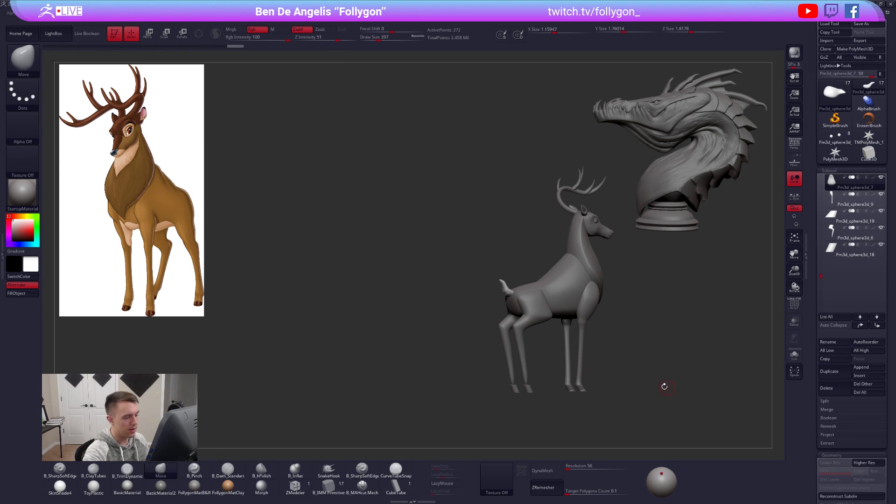
pyautogui.moveTo(582, 376)
pyautogui.keyDown('shift'); pyautogui.mouseDown(button='right')
pyautogui.moveTo(611, 379)
pyautogui.moveTo(643, 362)
pyautogui.moveTo(613, 367)
pyautogui.mouseUp(button='right'); pyautogui.keyUp('shift')
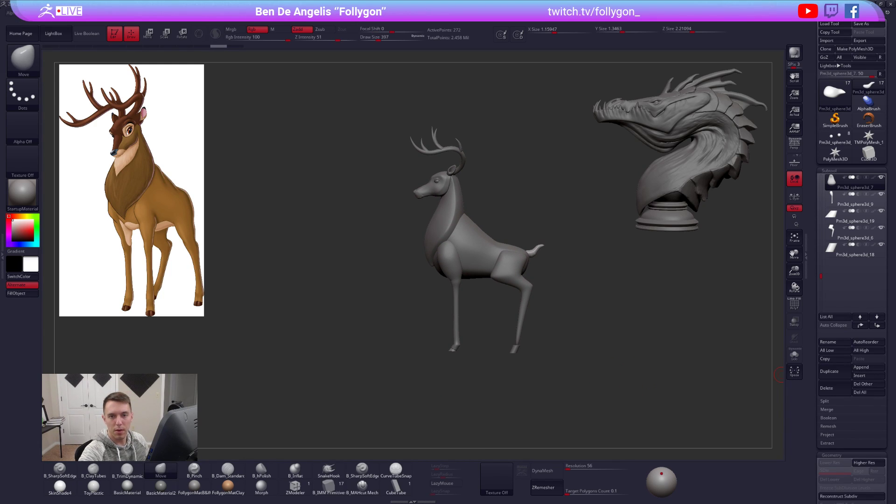
# - Bring the Photos window over the canvas and browse the reference images to the stag's full-body side pose
pyautogui.moveTo(895, 105); pyautogui.dragTo(619, 105)
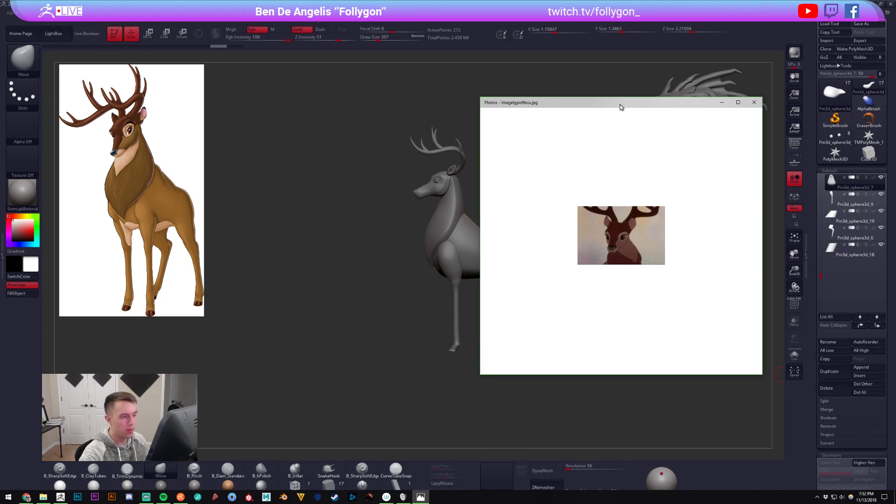
pyautogui.press('Right')
pyautogui.press('Left')
pyautogui.press('Right')
pyautogui.press('Right')
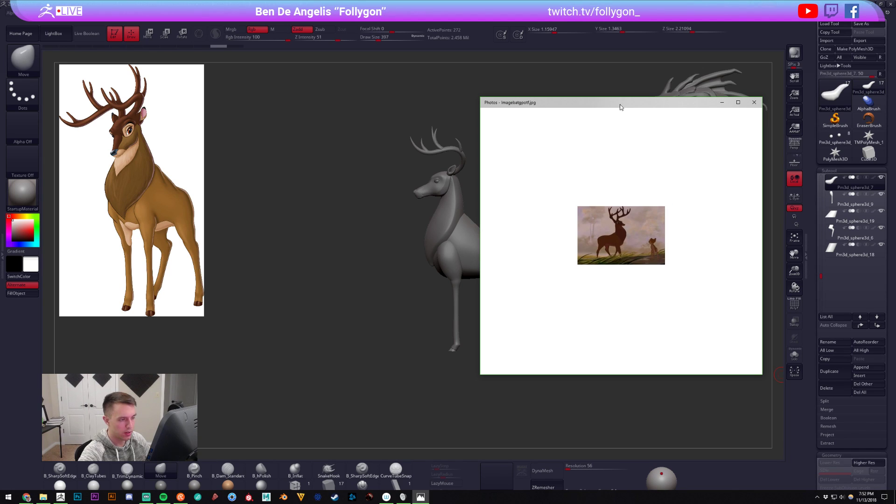
pyautogui.press('Right')
pyautogui.press('Right')
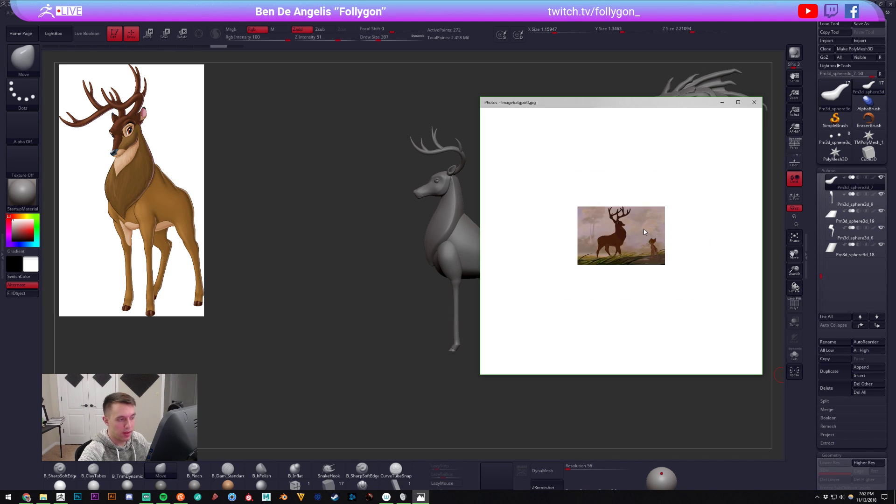
# - Browse the stag reference images for poses and drawings that show how the tail sits
pyautogui.press('Right')
pyautogui.press('Right')
pyautogui.press('Right')
pyautogui.press('Right')
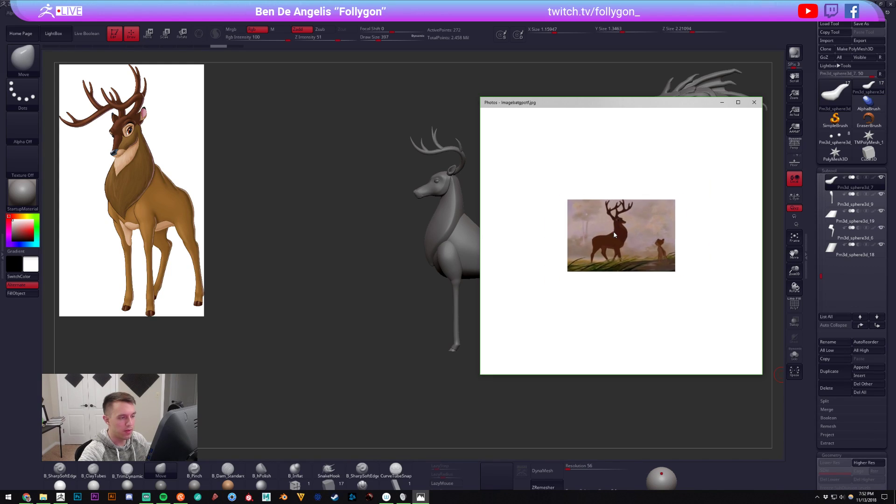
pyautogui.press('Right')
pyautogui.press('Left')
pyautogui.press('Right')
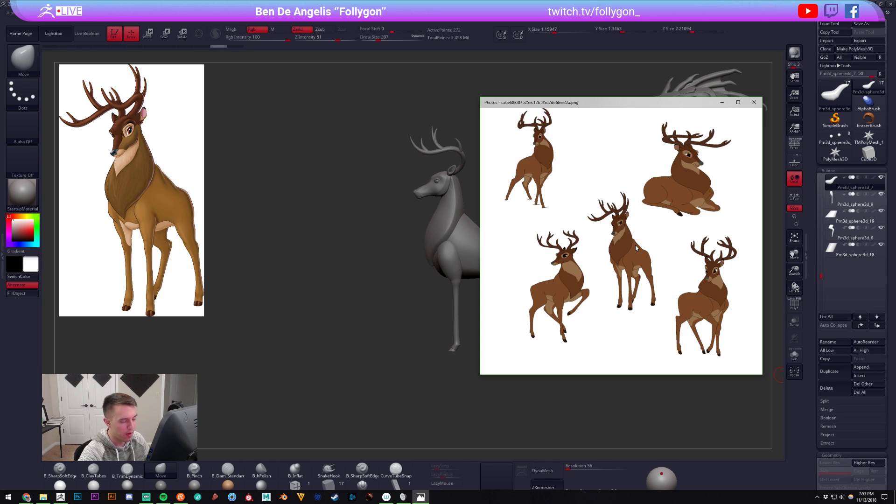
pyautogui.press('Right')
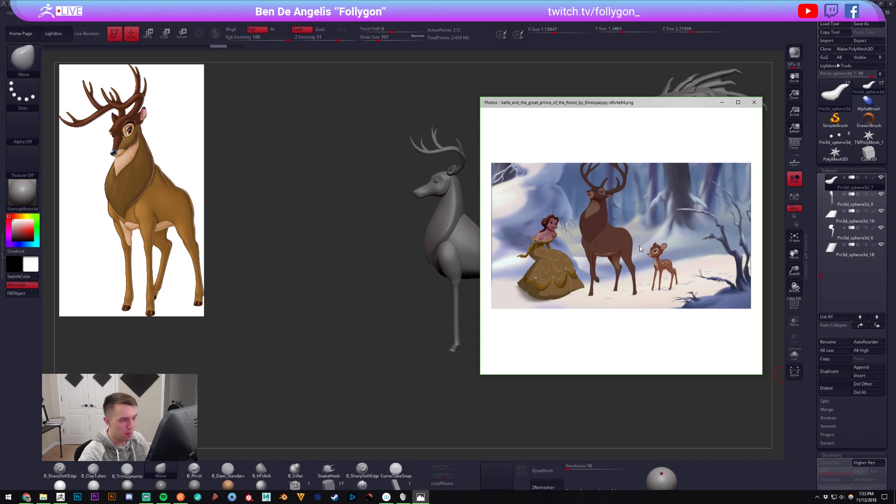
pyautogui.press('Right')
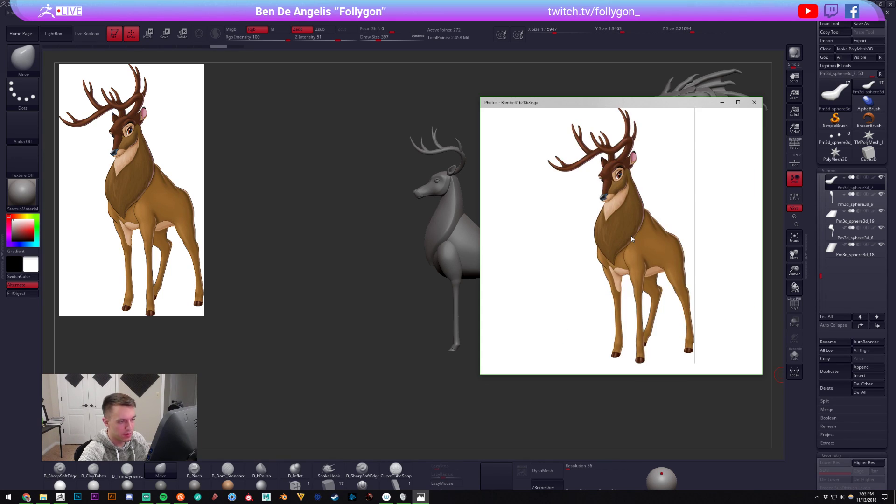
pyautogui.press('Right')
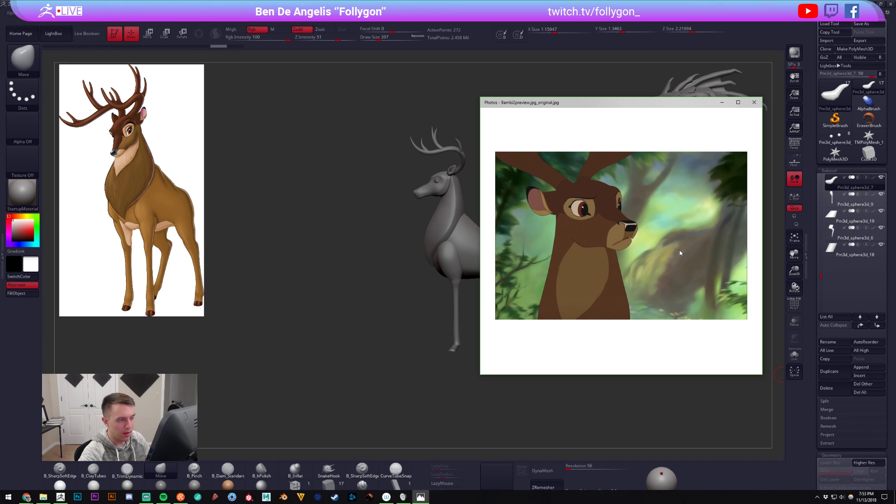
# - Go back to the side-view film stills, zoom in on the stag's rump and tail, and return to the five-pose sheet
pyautogui.press('Left')
pyautogui.press('Left')
pyautogui.press('Left')
pyautogui.press('Left')
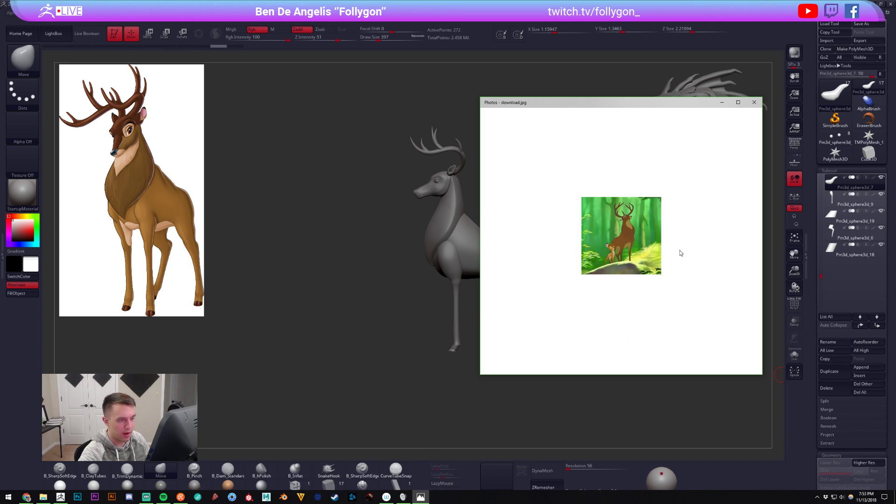
pyautogui.press('Left')
pyautogui.press('Left')
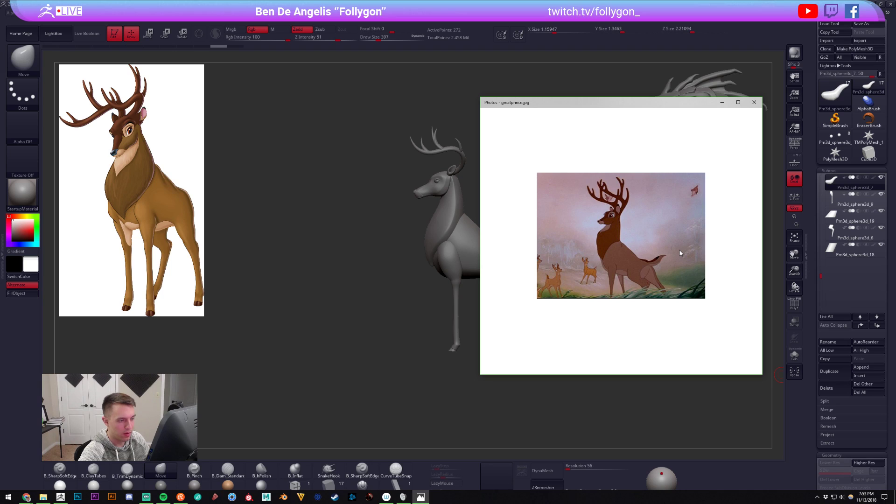
pyautogui.doubleClick(574, 246)
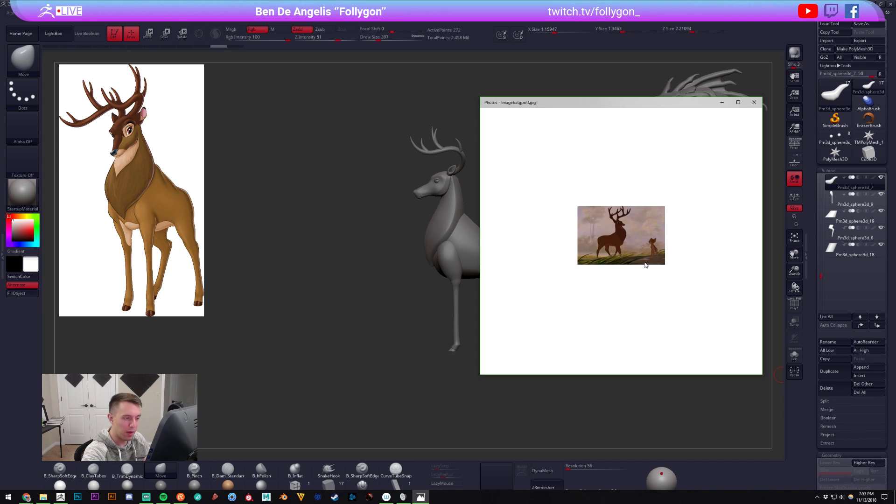
pyautogui.doubleClick(604, 243)
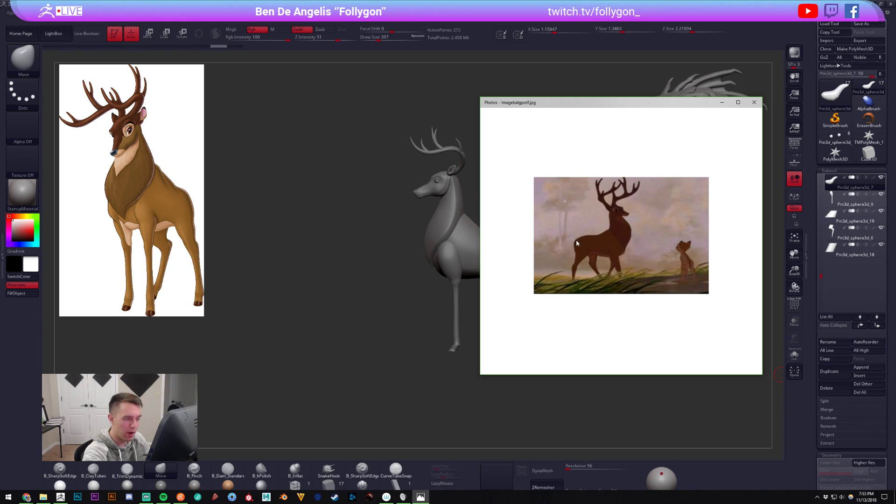
pyautogui.press('Right')
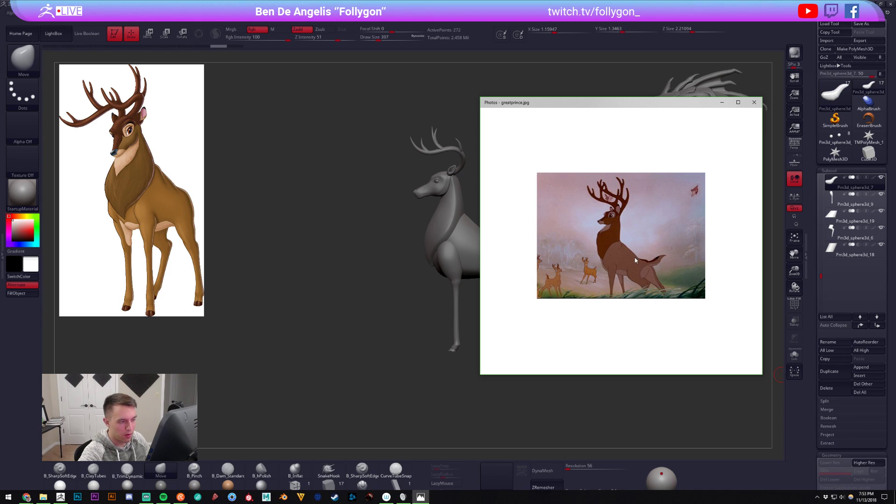
pyautogui.press('Right')
pyautogui.press('Right')
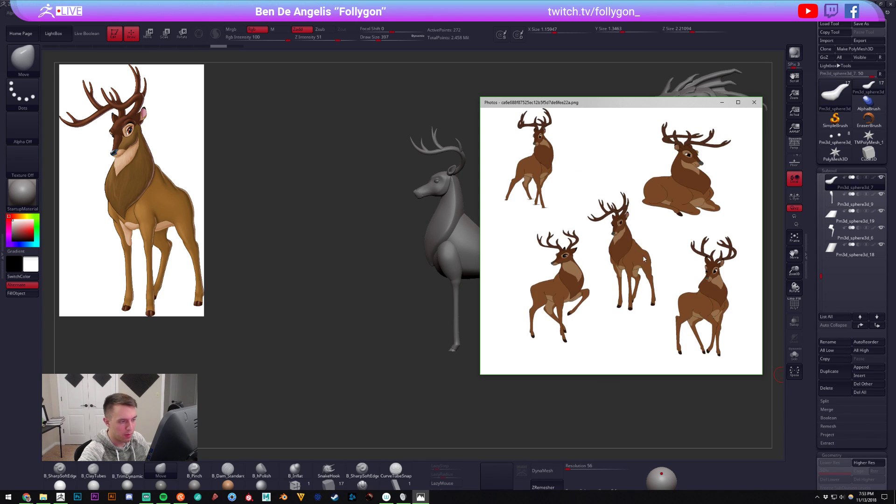
# - Return to the stag and try to set up a Transpose rotation line outward from the tail's base
pyautogui.click(391, 203)
pyautogui.moveTo(489, 243)
pyautogui.mouseDown(button='right')
pyautogui.moveTo(513, 243)
pyautogui.moveTo(488, 241)
pyautogui.mouseUp(button='right')
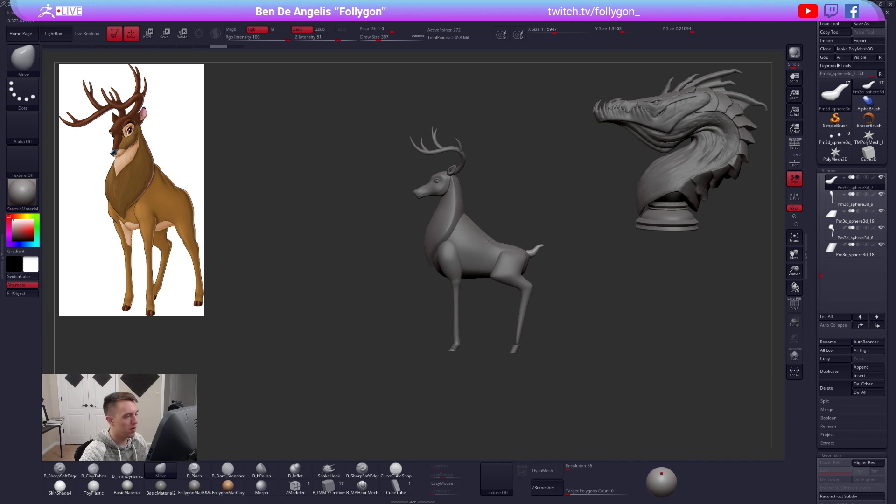
pyautogui.press('w')
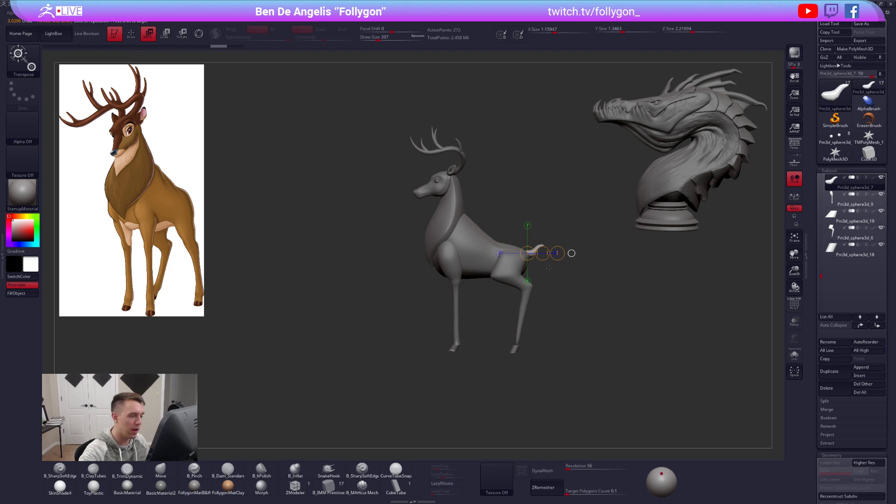
pyautogui.moveTo(496, 243); pyautogui.dragTo(523, 149)
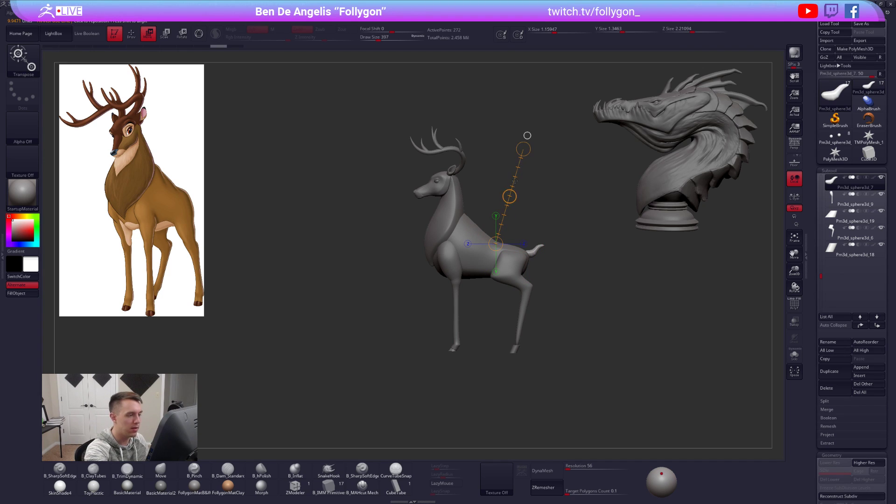
pyautogui.moveTo(639, 368)
pyautogui.mouseDown()
pyautogui.moveTo(732, 370)
pyautogui.moveTo(637, 370)
pyautogui.mouseUp()
pyautogui.press('q')
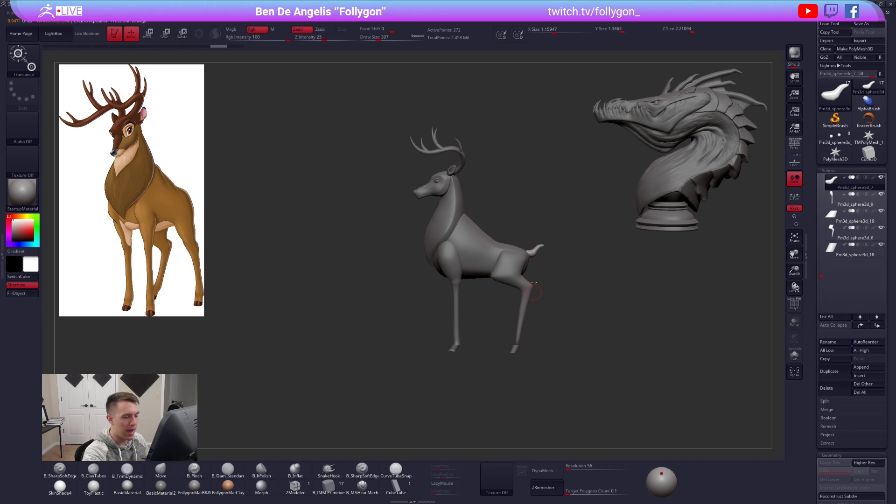
pyautogui.keyDown('ctrl'); pyautogui.moveTo(529, 299); pyautogui.dragTo(531, 273, button='right'); pyautogui.keyUp('ctrl')
pyautogui.press('r')
pyautogui.moveTo(519, 252); pyautogui.dragTo(611, 252)
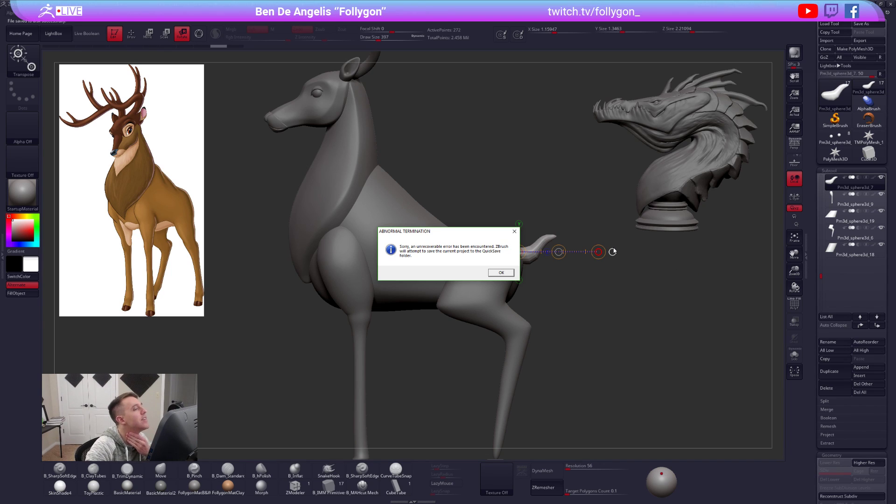
# - Dismiss the error notice and move the Photos reference window off the main screen
pyautogui.click(498, 277)
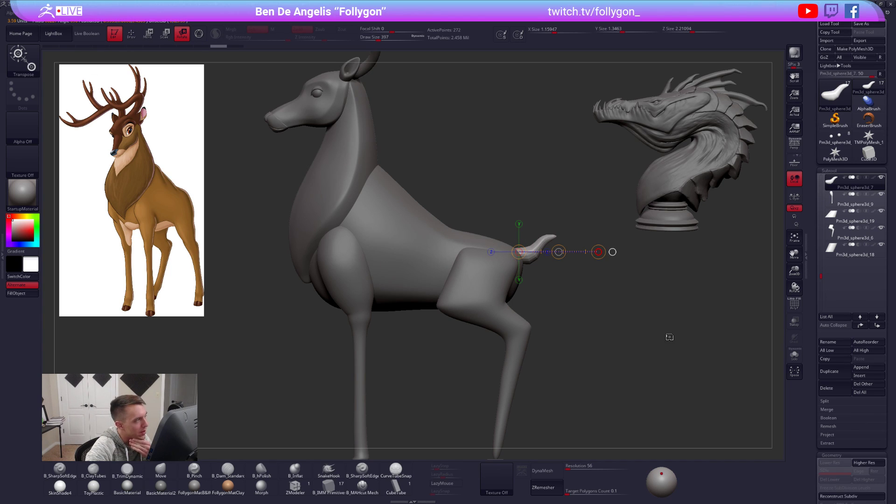
pyautogui.hotkey('alt', 'Tab')
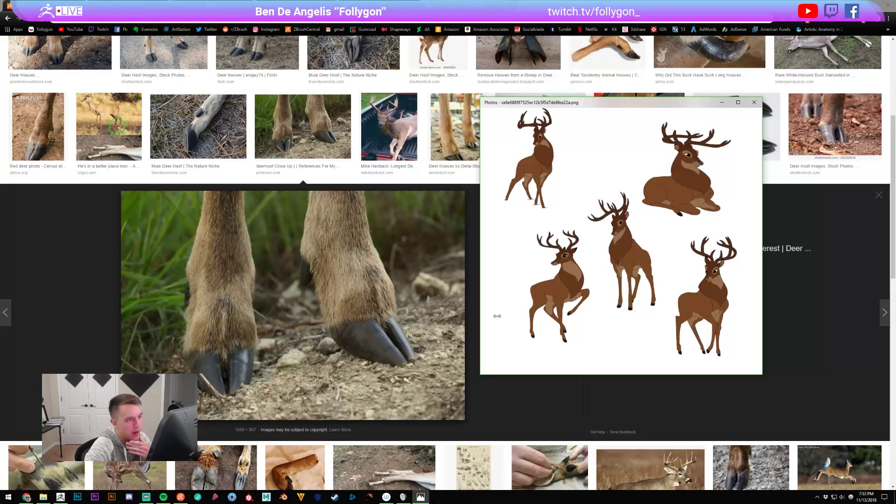
pyautogui.hotkey('alt', 'Tab')
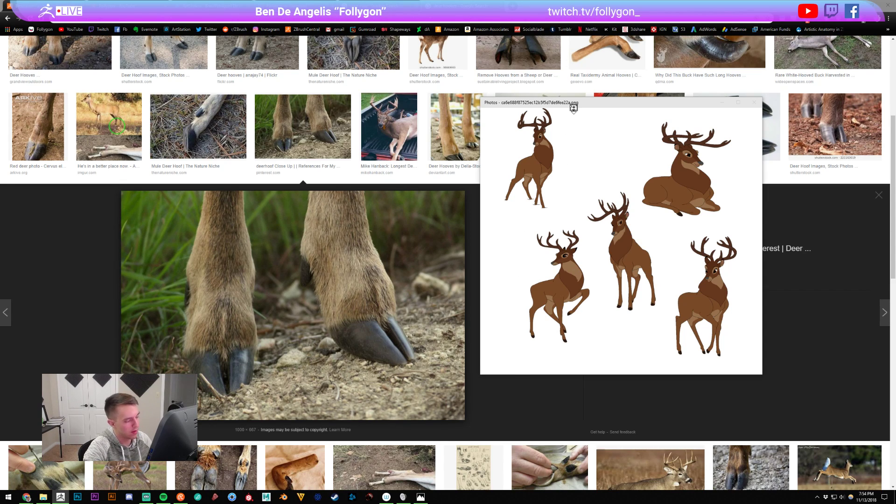
pyautogui.moveTo(573, 109); pyautogui.dragTo(895, 103)
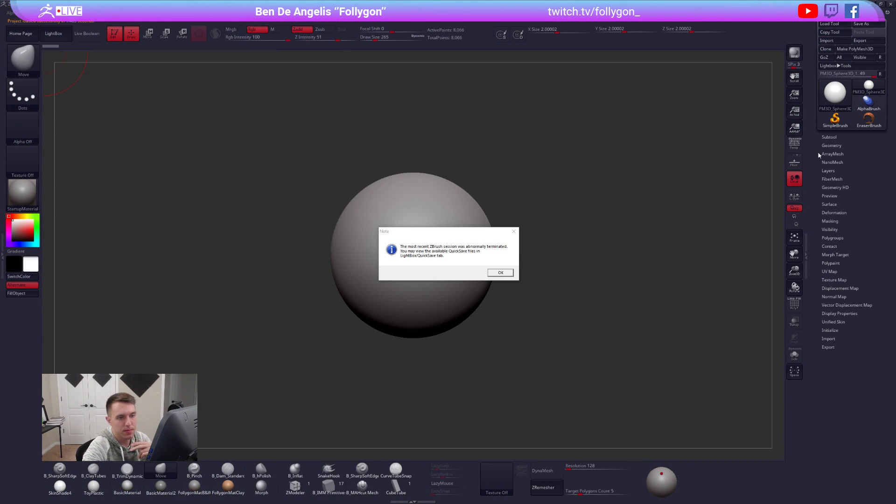
# - Dismiss the startup note, load Recovered_Tool.ZTL from the QuickSave files and hide LightBox
pyautogui.click(500, 272)
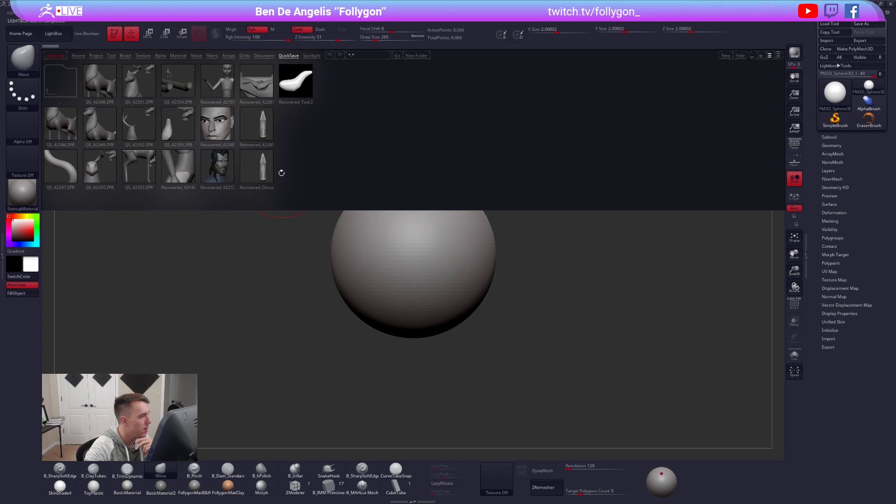
pyautogui.click(300, 90)
pyautogui.doubleClick(300, 88)
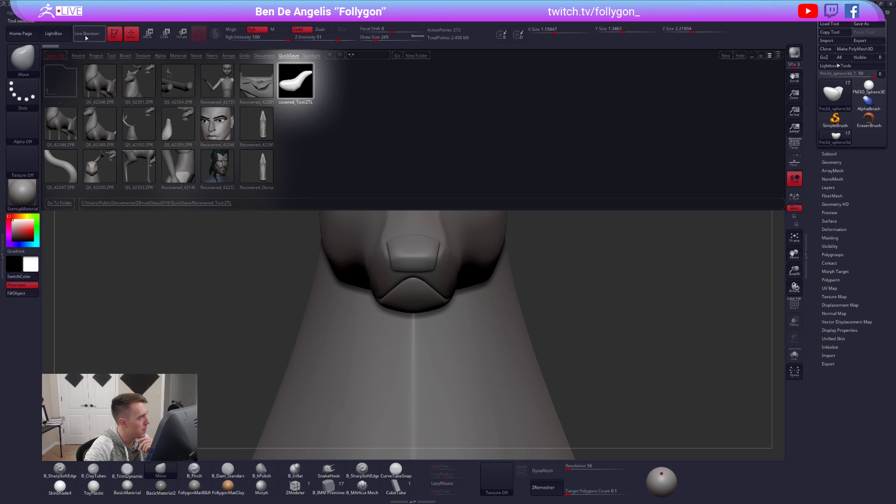
pyautogui.click(55, 34)
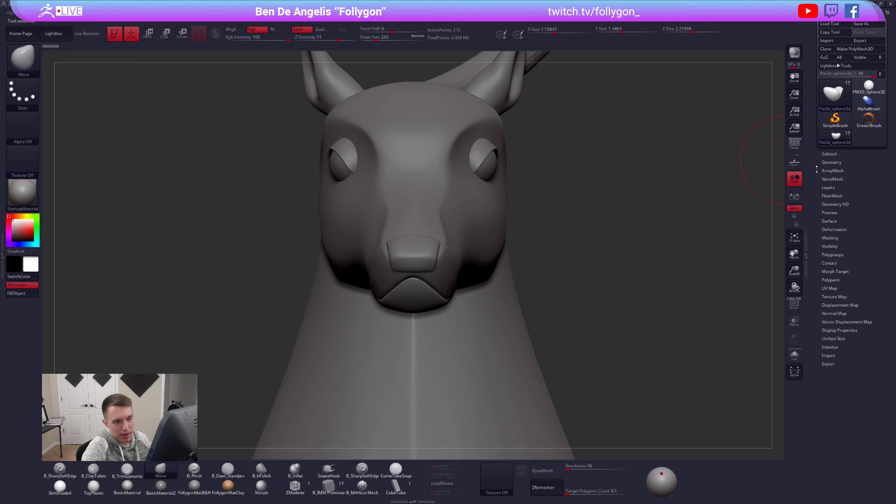
# - Expand the recovered tool's Geometry and Subtool settings and frame the whole stag in side view
pyautogui.click(834, 162)
pyautogui.click(832, 153)
pyautogui.moveTo(570, 136); pyautogui.dragTo(537, 215)
pyautogui.press('f')
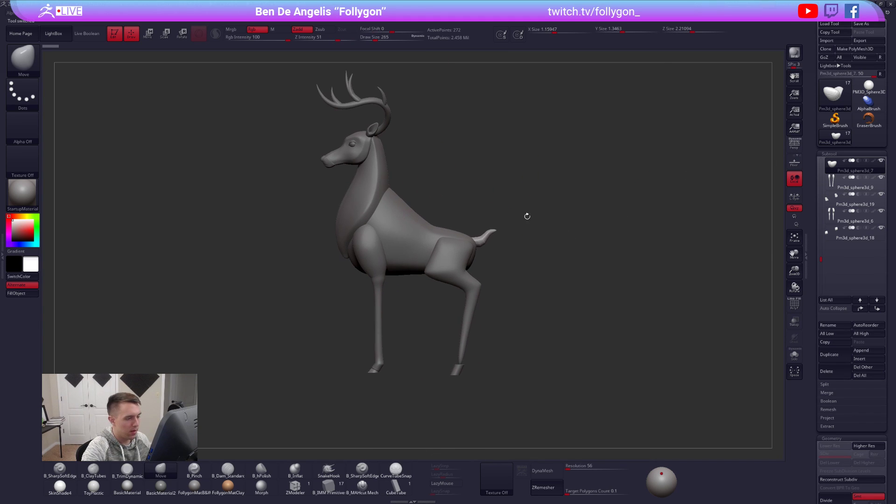
# - Rotate the tail down against the rump using a Transpose line from its base, with the Gizmo turned off
pyautogui.keyDown('alt'); pyautogui.moveTo(484, 244); pyautogui.dragTo(579, 285); pyautogui.keyUp('alt')
pyautogui.press('r')
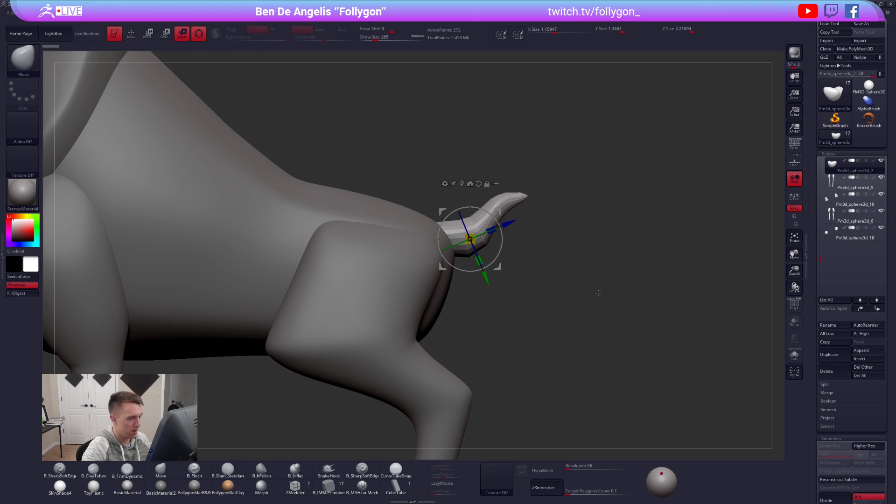
pyautogui.click(199, 33)
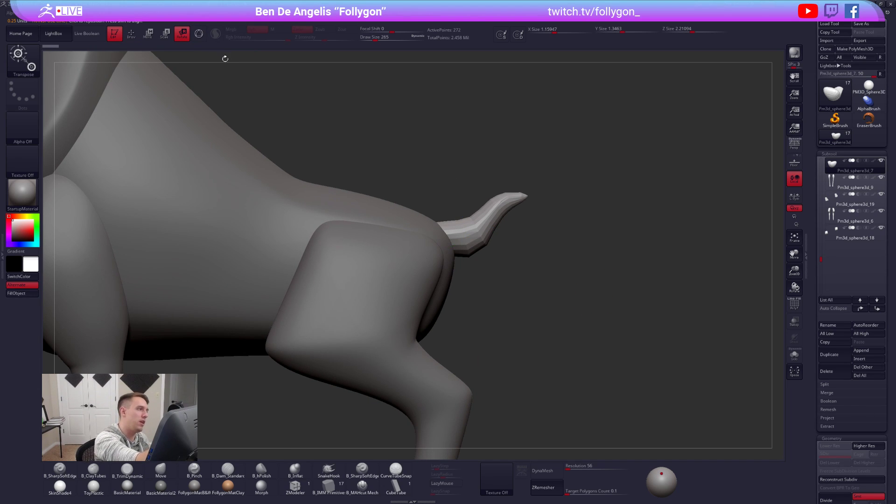
pyautogui.moveTo(445, 233); pyautogui.dragTo(601, 188)
pyautogui.moveTo(524, 212)
pyautogui.mouseDown()
pyautogui.moveTo(577, 315)
pyautogui.moveTo(552, 363)
pyautogui.moveTo(572, 337)
pyautogui.mouseUp()
pyautogui.hotkey('ctrl', 'z')
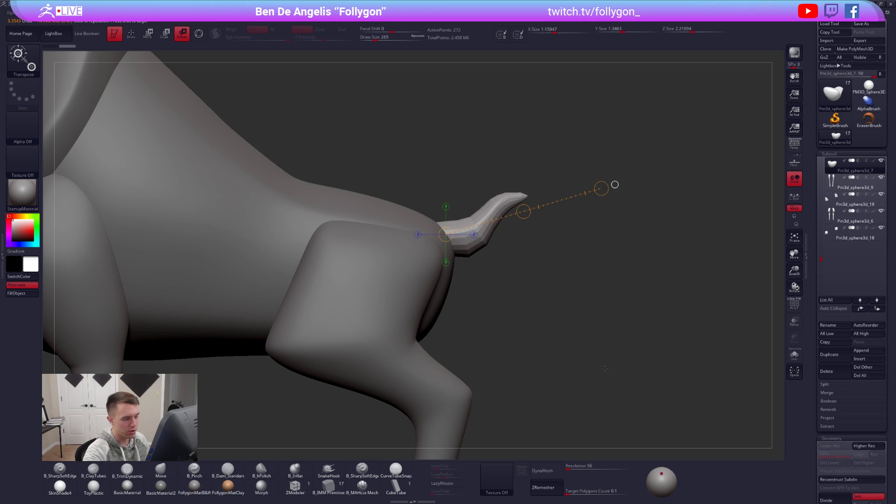
pyautogui.moveTo(523, 211)
pyautogui.mouseDown()
pyautogui.moveTo(495, 261)
pyautogui.moveTo(460, 277)
pyautogui.moveTo(460, 257)
pyautogui.moveTo(450, 266)
pyautogui.mouseUp()
# - Smooth and reshape the lowered tail at a draw size of 447, isolating it and checking its wireframe and rear view
pyautogui.press('q')
pyautogui.press('space')
pyautogui.hotkey('alt', 's')
pyautogui.press('space')
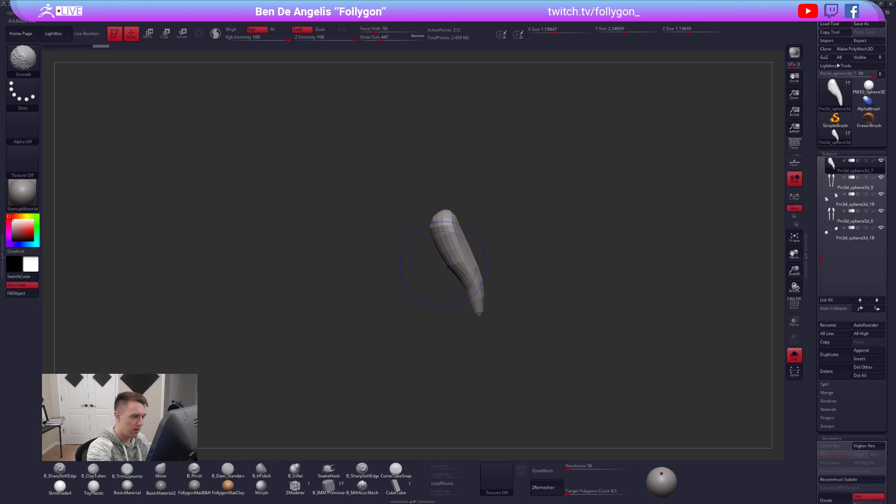
pyautogui.hotkey('alt', 's')
pyautogui.moveTo(442, 293); pyautogui.dragTo(413, 254, button='right')
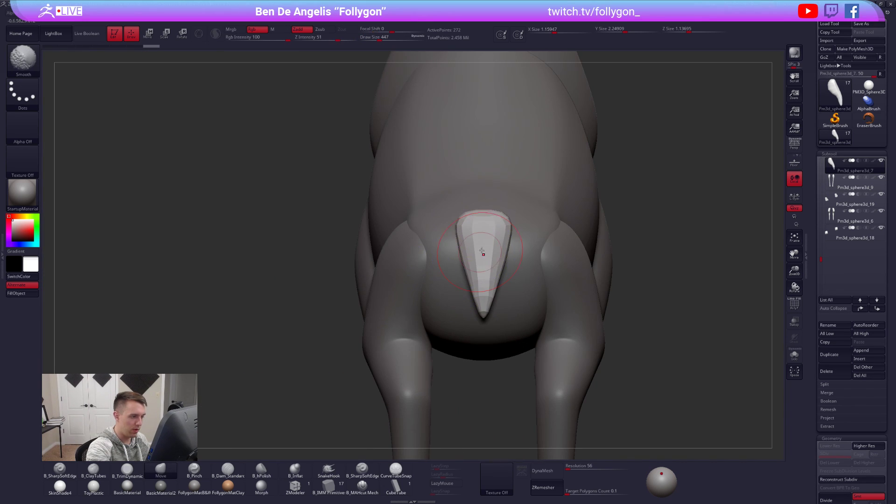
pyautogui.moveTo(474, 236)
pyautogui.mouseDown(button='right')
pyautogui.moveTo(458, 242)
pyautogui.moveTo(487, 232)
pyautogui.mouseUp(button='right')
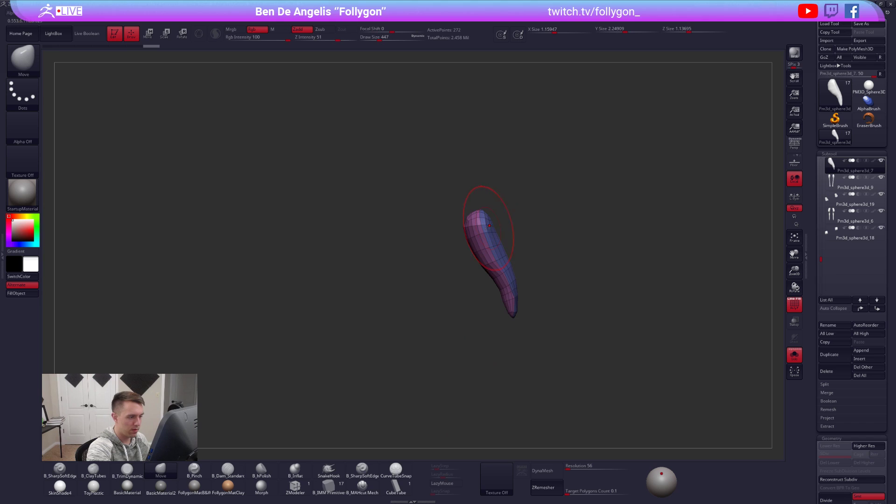
pyautogui.hotkey('alt', 's')
pyautogui.hotkey('shift', 'f')
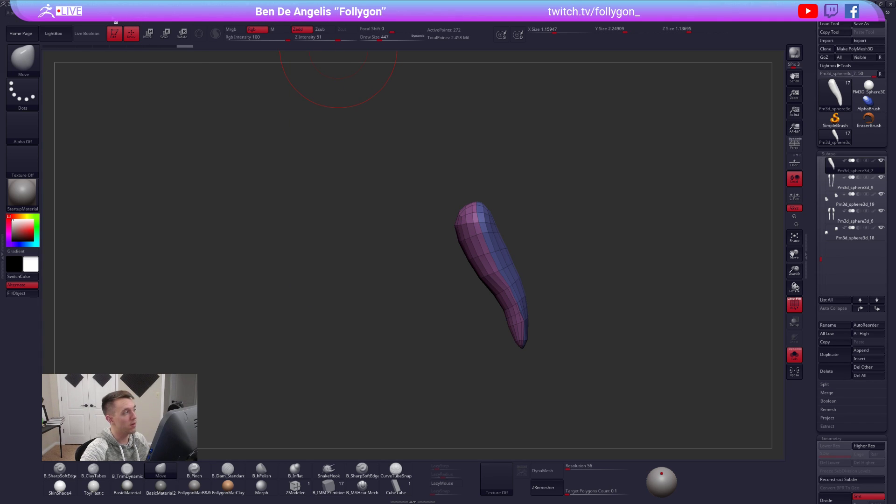
# - Lower the draw size to 170 and restore the custom user interface from the Config preferences
pyautogui.click(115, 15)
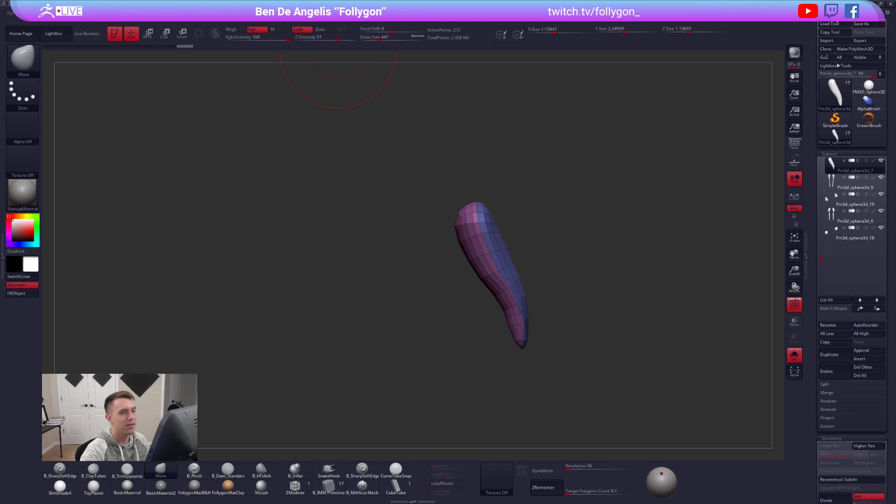
pyautogui.press('space')
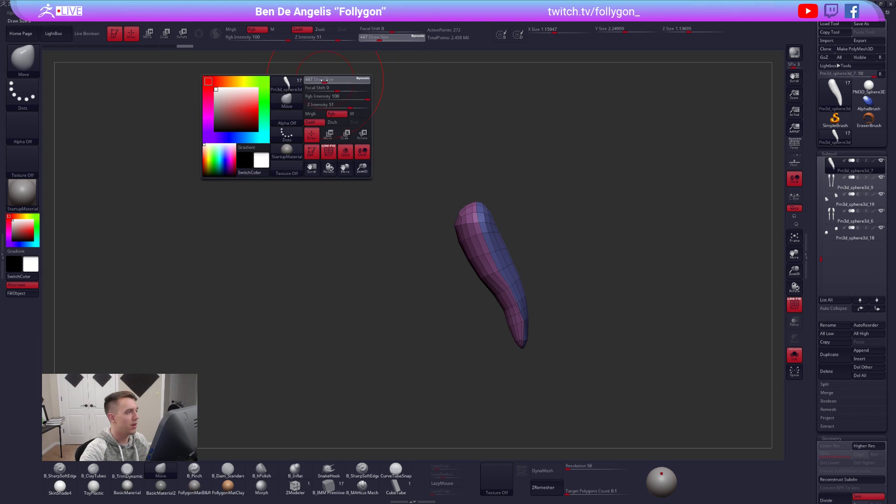
pyautogui.moveTo(324, 80); pyautogui.dragTo(311, 80)
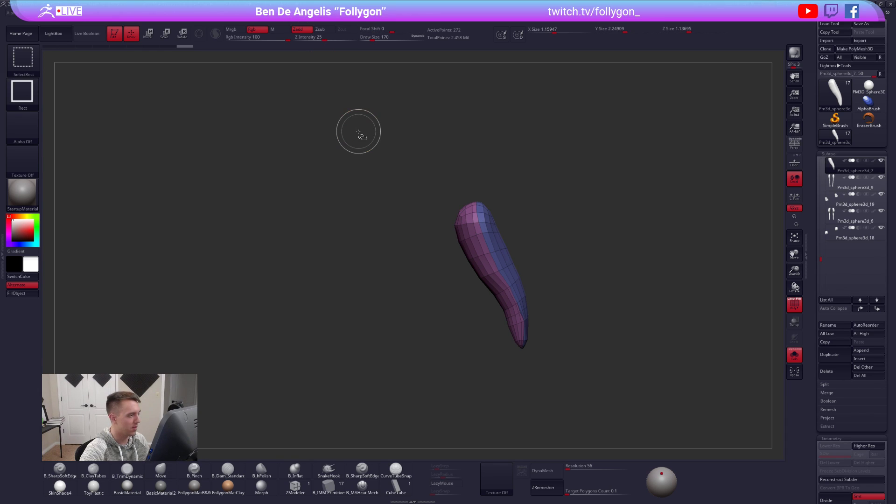
pyautogui.click(295, 13)
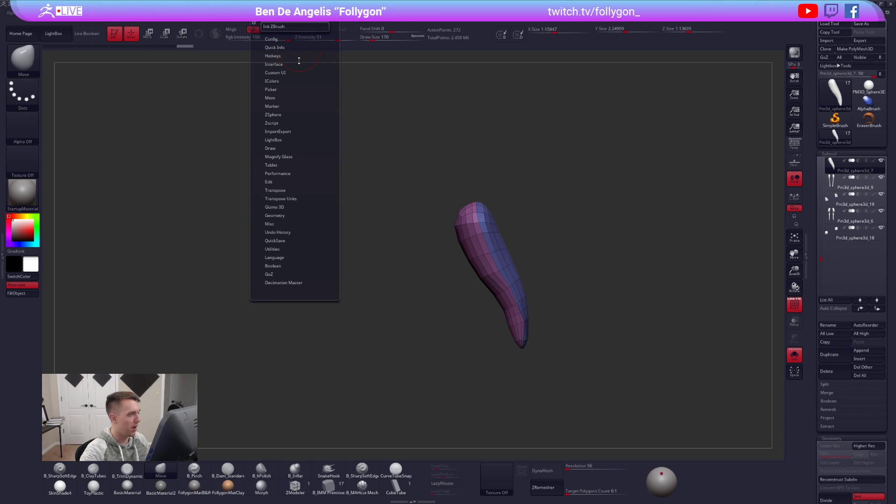
pyautogui.click(273, 40)
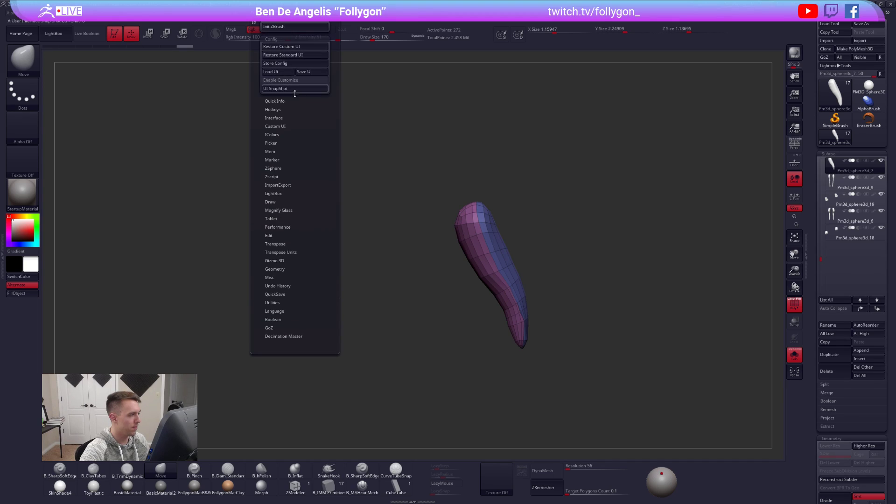
pyautogui.click(272, 47)
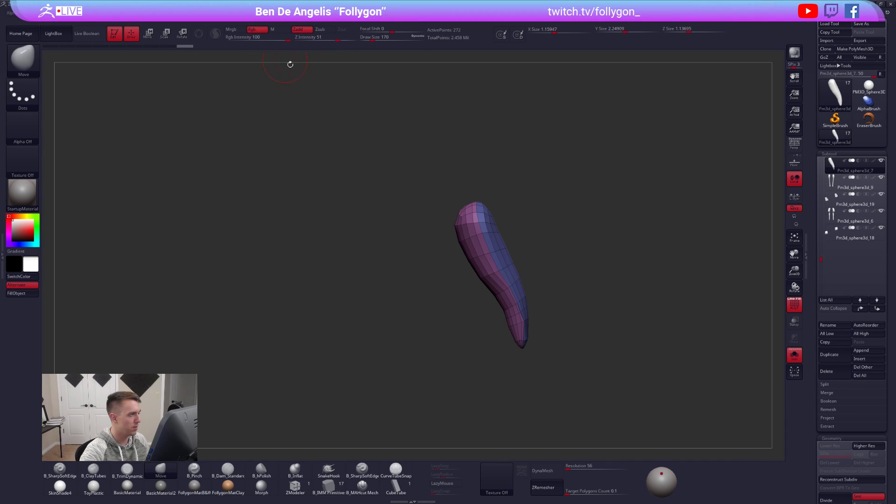
# - Mask the tail below its base with the MaskLasso brush and soften the mask's edge
pyautogui.press('space')
pyautogui.click(462, 284)
pyautogui.click(497, 286)
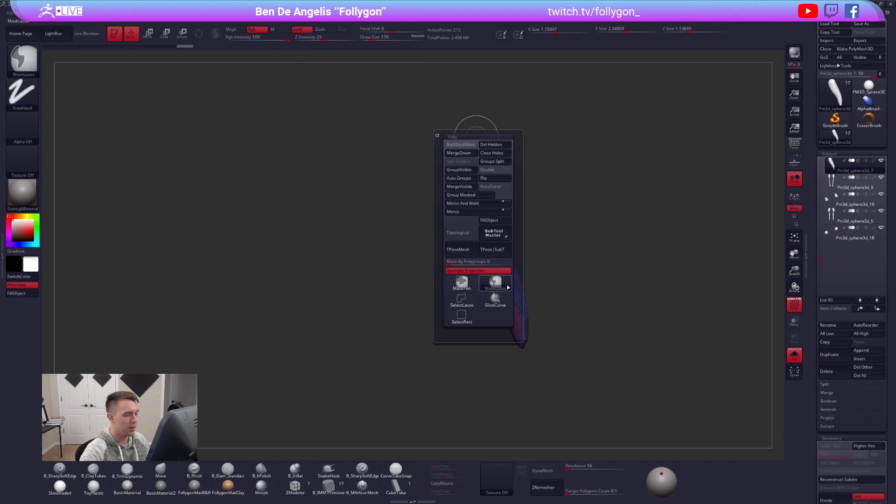
pyautogui.keyDown('alt'); pyautogui.moveTo(589, 283); pyautogui.dragTo(583, 319); pyautogui.keyUp('alt')
pyautogui.moveTo(439, 233)
pyautogui.keyDown('ctrl'); pyautogui.mouseDown()
pyautogui.moveTo(531, 222)
pyautogui.moveTo(435, 179)
pyautogui.mouseUp(); pyautogui.keyUp('ctrl')
pyautogui.keyDown('ctrl'); pyautogui.click(408, 228); pyautogui.keyUp('ctrl')
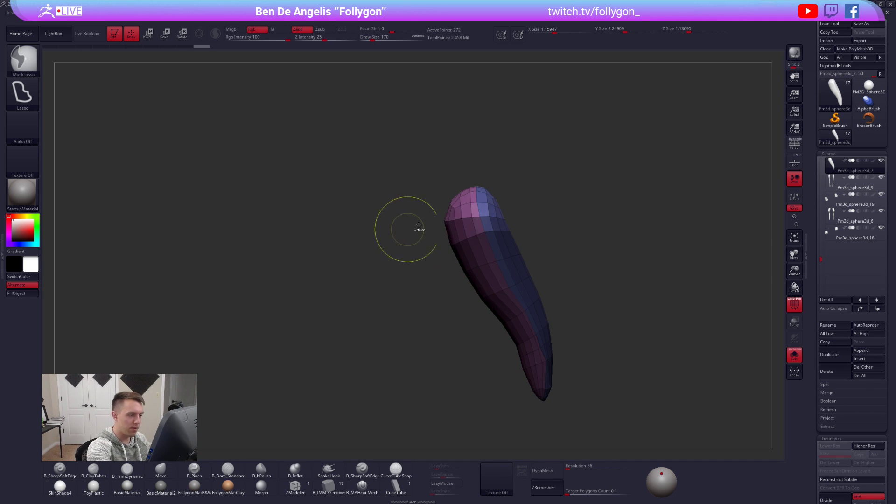
pyautogui.keyDown('ctrl'); pyautogui.click(488, 229); pyautogui.keyUp('ctrl')
# - Rotate the unmasked tail base into the rump with a Transpose line, bring back the whole stag and clear the mask
pyautogui.press('r')
pyautogui.moveTo(488, 230); pyautogui.dragTo(545, 185)
pyautogui.moveTo(485, 232); pyautogui.dragTo(487, 163)
pyautogui.hotkey('alt', 's')
pyautogui.press('w')
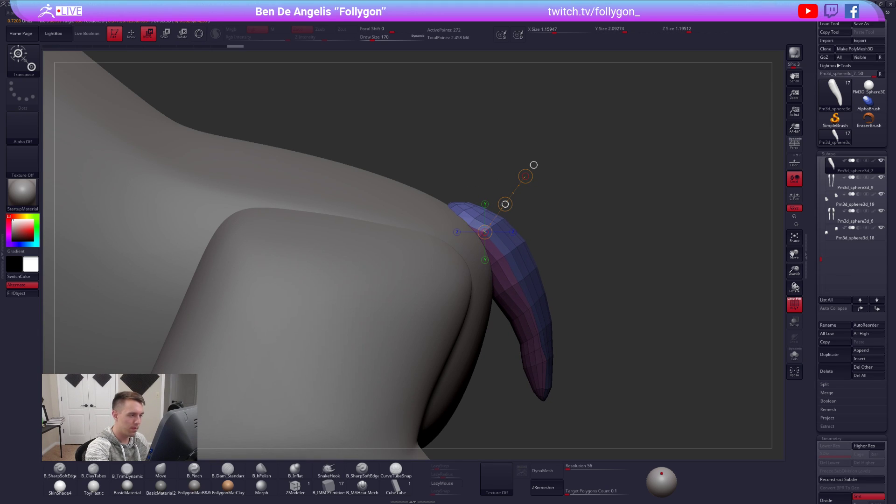
pyautogui.press('q')
pyautogui.keyDown('ctrl'); pyautogui.moveTo(527, 214); pyautogui.dragTo(569, 234, button='right'); pyautogui.keyUp('ctrl')
pyautogui.keyDown('ctrl'); pyautogui.moveTo(569, 234); pyautogui.dragTo(544, 239); pyautogui.keyUp('ctrl')
# - Bend the lower tail toward the rump at a draw size of 787 and activate dynamic subdivision, always accepting its prompt
pyautogui.press('space')
pyautogui.press('space')
pyautogui.moveTo(513, 274)
pyautogui.mouseDown()
pyautogui.moveTo(499, 309)
pyautogui.moveTo(500, 295)
pyautogui.mouseUp()
pyautogui.press('d')
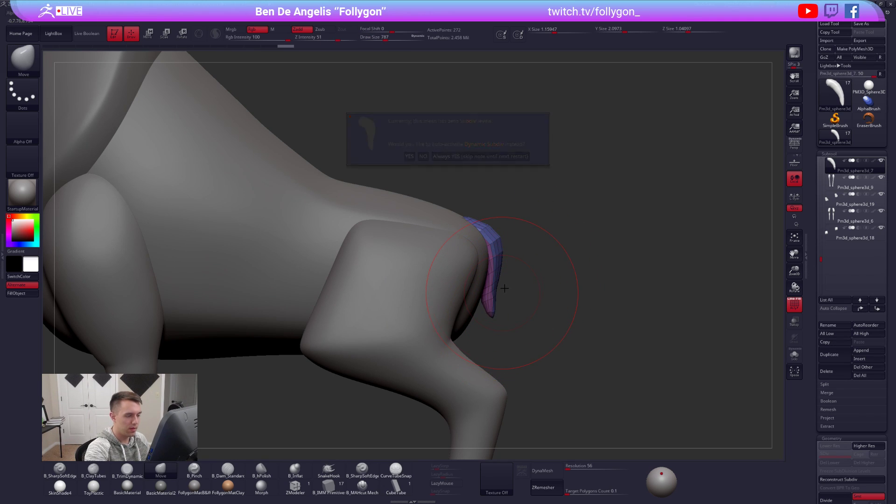
pyautogui.click(513, 159)
# - Smooth the tail from behind at a draw size of 482 and turn off its wireframe
pyautogui.press('space')
pyautogui.moveTo(515, 244); pyautogui.dragTo(512, 243)
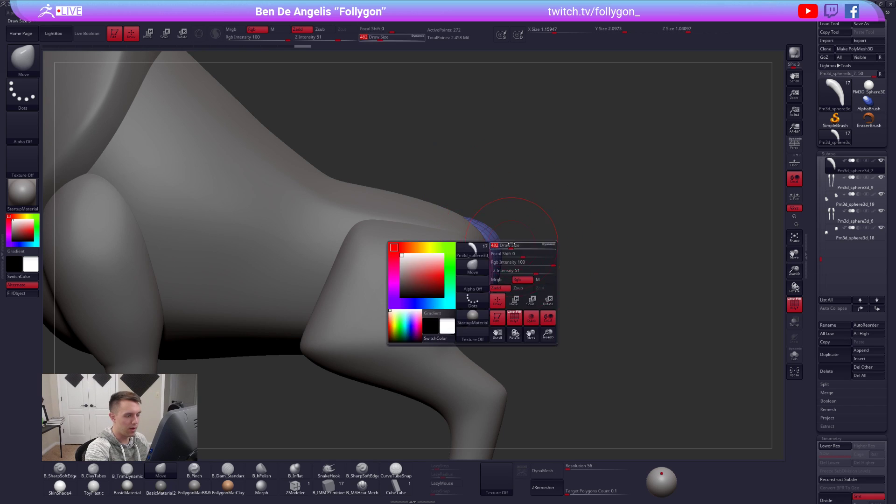
pyautogui.moveTo(469, 318); pyautogui.dragTo(345, 310, button='right')
pyautogui.press('s')
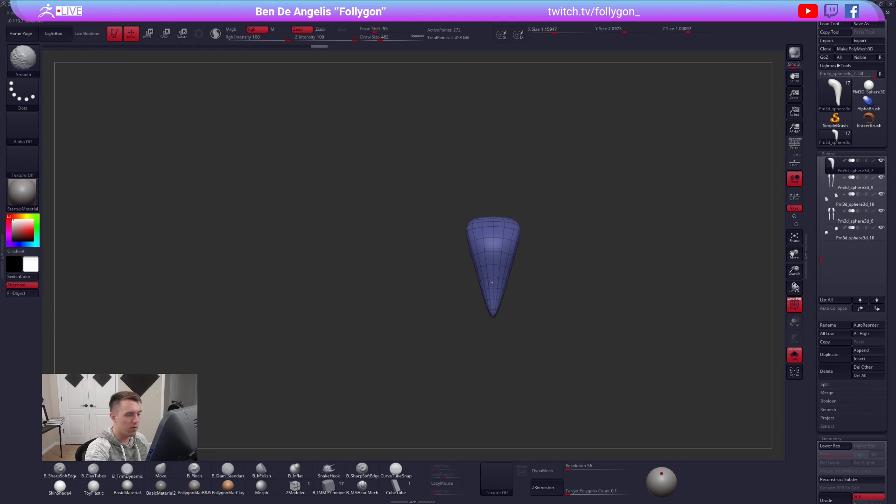
pyautogui.hotkey('shift', 'f')
pyautogui.press('s')
pyautogui.moveTo(502, 282); pyautogui.dragTo(523, 318, button='right')
pyautogui.keyDown('alt'); pyautogui.moveTo(523, 318); pyautogui.dragTo(618, 336, button='right'); pyautogui.keyUp('alt')
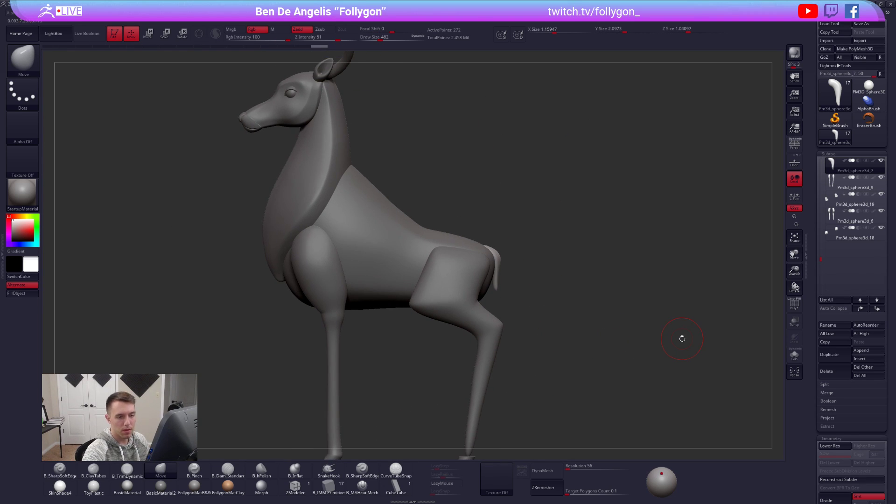
# - Undo back to the original upturned tail, duplicate that subtool and hide the copy
pyautogui.press('ctrl')
pyautogui.hotkey('ctrl', 'z')
pyautogui.hotkey('ctrl', 'z')
pyautogui.hotkey('ctrl', 'z')
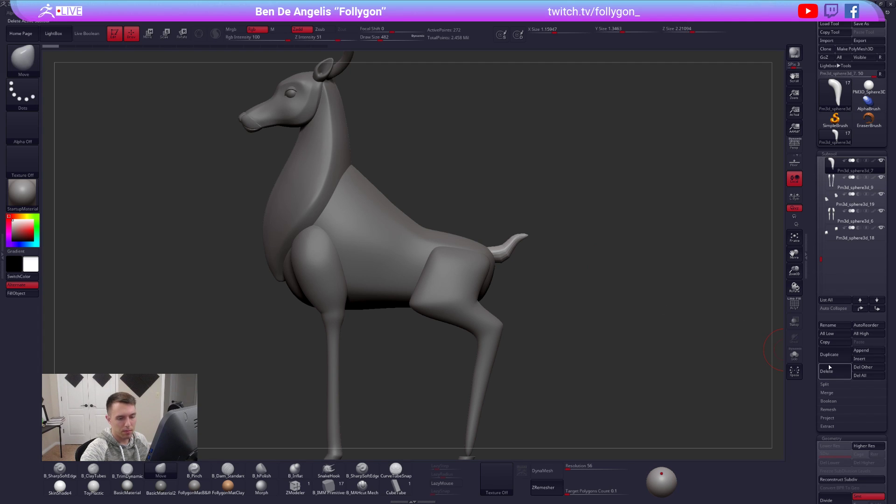
pyautogui.click(829, 357)
pyautogui.click(881, 178)
# - Redo the reshaping of the original tail subtool to bring back the hanging shape, and turn dynamic subdivision on
pyautogui.hotkey('ctrl', 'shift', 'z')
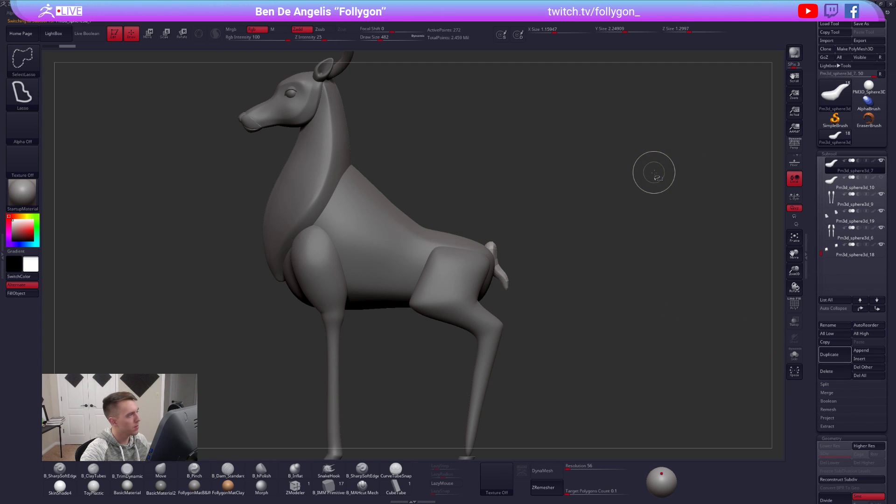
pyautogui.hotkey('ctrl', 'shift', 'z')
pyautogui.hotkey('ctrl', 'shift', 'z')
pyautogui.hotkey('ctrl', 'shift', 'z')
pyautogui.hotkey('ctrl', 'shift', 'z')
pyautogui.hotkey('ctrl', 'shift', 'z')
pyautogui.hotkey('ctrl', 'shift', 'z')
pyautogui.hotkey('ctrl', 'shift', 'z')
pyautogui.hotkey('ctrl', 'shift', 'z')
pyautogui.hotkey('ctrl', 'shift', 'z')
pyautogui.hotkey('ctrl', 'shift', 'z')
pyautogui.hotkey('ctrl', 'shift', 'z')
pyautogui.press('d')
# - Smooth and widen the hanging tail from the rear view at a draw size of 366
pyautogui.keyDown('shift'); pyautogui.moveTo(551, 252); pyautogui.dragTo(474, 279); pyautogui.keyUp('shift')
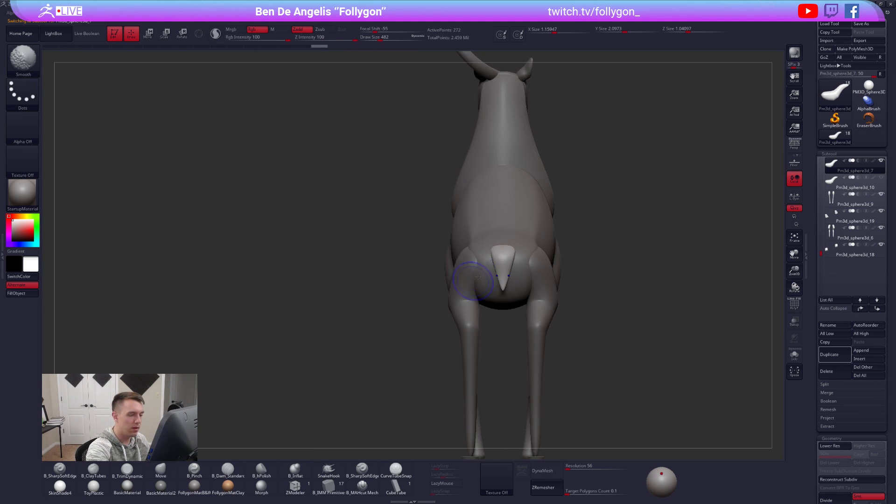
pyautogui.keyDown('ctrl'); pyautogui.moveTo(474, 279); pyautogui.dragTo(478, 299, button='right'); pyautogui.keyUp('ctrl')
pyautogui.press('space')
pyautogui.moveTo(513, 261)
pyautogui.mouseDown()
pyautogui.moveTo(534, 239)
pyautogui.moveTo(512, 232)
pyautogui.moveTo(511, 267)
pyautogui.mouseUp()
pyautogui.press('space')
pyautogui.press('space')
pyautogui.press('space')
# - Isolate the tail in side view, mask everything but its tip and rotate the tip toward the rump with a Transpose line
pyautogui.hotkey('alt', 's')
pyautogui.moveTo(510, 269)
pyautogui.mouseDown(button='right')
pyautogui.moveTo(541, 271)
pyautogui.moveTo(506, 300)
pyautogui.mouseUp(button='right')
pyautogui.hotkey('shift', 'd')
pyautogui.hotkey('shift', 'f')
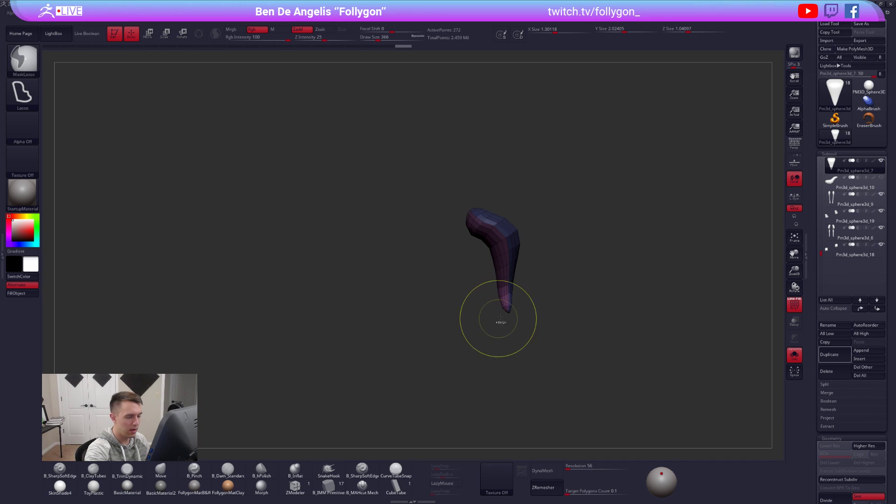
pyautogui.press('r')
pyautogui.moveTo(508, 284); pyautogui.dragTo(508, 340)
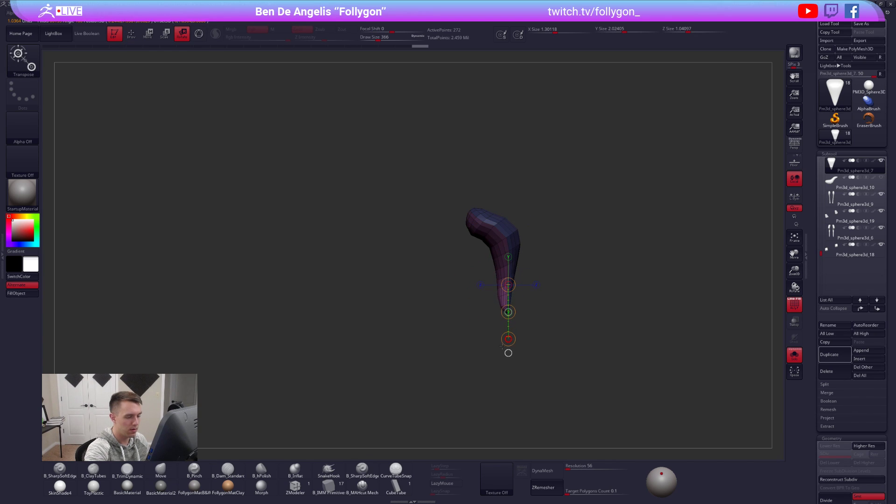
pyautogui.hotkey('alt', 's')
pyautogui.press('q')
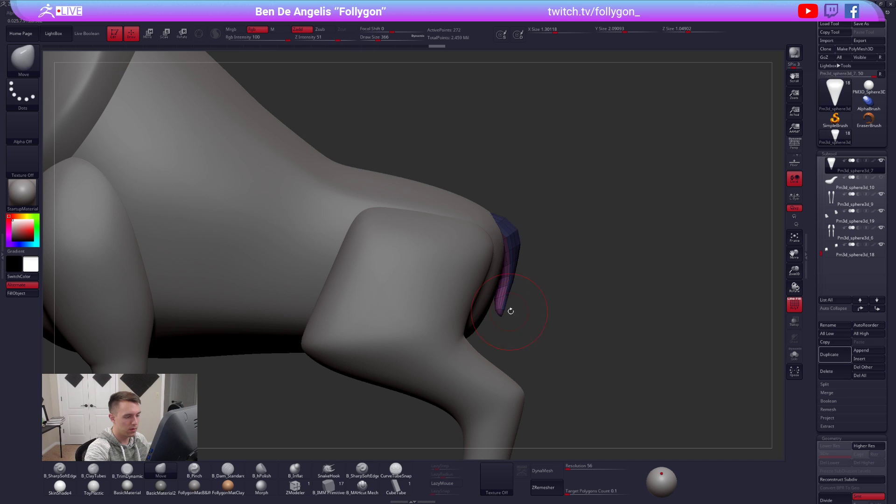
# - Turn off the wireframe, enable perspective and adjust the tail's width with the Move brush at a draw size of 482
pyautogui.press('f')
pyautogui.hotkey('shift', 'f')
pyautogui.moveTo(532, 346); pyautogui.dragTo(563, 364)
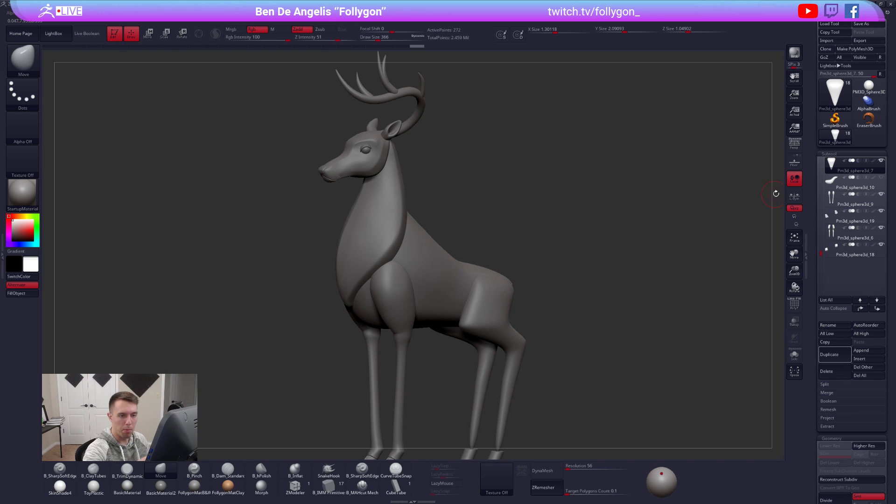
pyautogui.click(794, 144)
pyautogui.moveTo(566, 288)
pyautogui.mouseDown()
pyautogui.moveTo(602, 286)
pyautogui.moveTo(569, 284)
pyautogui.mouseUp()
pyautogui.press('d')
pyautogui.press('space')
pyautogui.keyDown('shift'); pyautogui.moveTo(570, 280); pyautogui.dragTo(560, 276, button='right'); pyautogui.keyUp('shift')
pyautogui.moveTo(570, 265); pyautogui.dragTo(576, 265)
pyautogui.moveTo(575, 280)
pyautogui.mouseDown(button='right')
pyautogui.moveTo(644, 290)
pyautogui.moveTo(615, 280)
pyautogui.mouseUp(button='right')
# - Compare the stag with the upturned tail copy against the hanging tail, and reselect the hanging tail subtool
pyautogui.press('Up')
pyautogui.press('Down')
pyautogui.press('Down')
pyautogui.moveTo(631, 371); pyautogui.dragTo(602, 380, button='right')
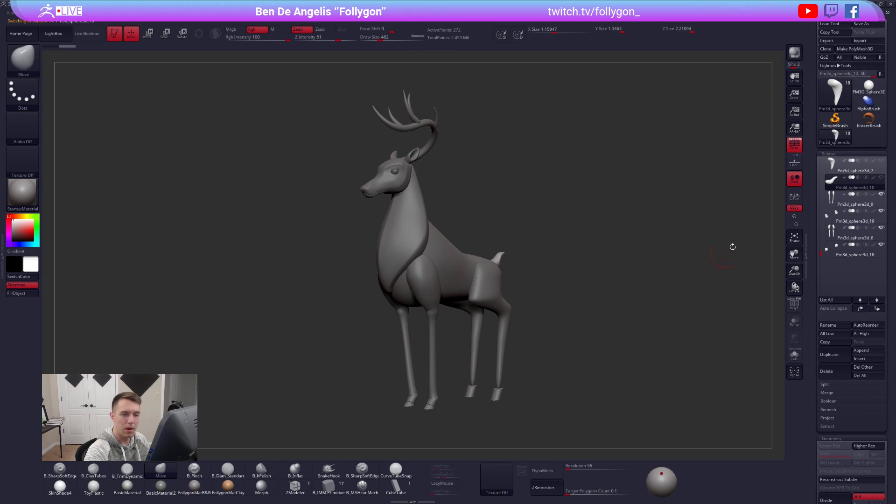
pyautogui.click(830, 169)
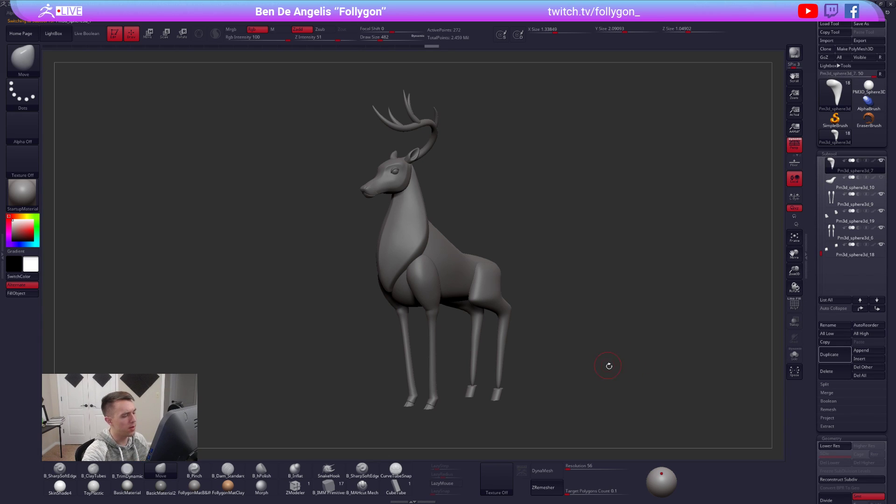
# - Nudge the hanging tail's shape with the Move brush at a draw size of 519
pyautogui.moveTo(644, 349)
pyautogui.mouseDown(button='right')
pyautogui.moveTo(587, 375)
pyautogui.moveTo(573, 371)
pyautogui.moveTo(583, 410)
pyautogui.mouseUp(button='right')
pyautogui.press('s')
pyautogui.moveTo(467, 283); pyautogui.dragTo(470, 284)
pyautogui.moveTo(496, 265); pyautogui.dragTo(547, 317, button='right')
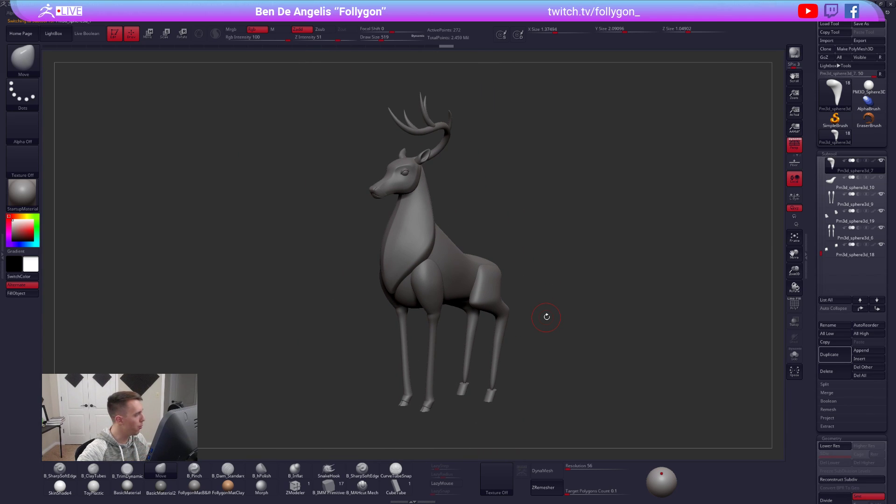
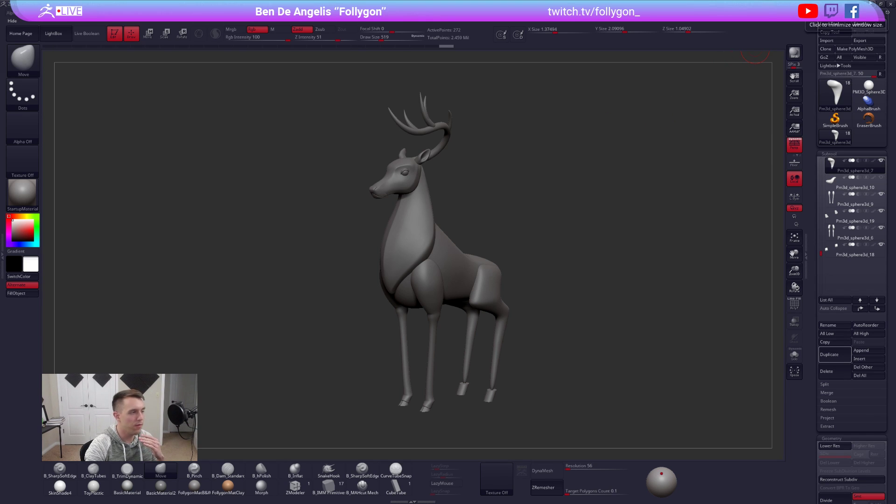
# - Switch to the browser and read the Pass the Sculpt entry for November 13, 2018 in Pixologic's Broadcast Calendar
pyautogui.hotkey('alt', 'Tab')
pyautogui.middleClick(466, 3)
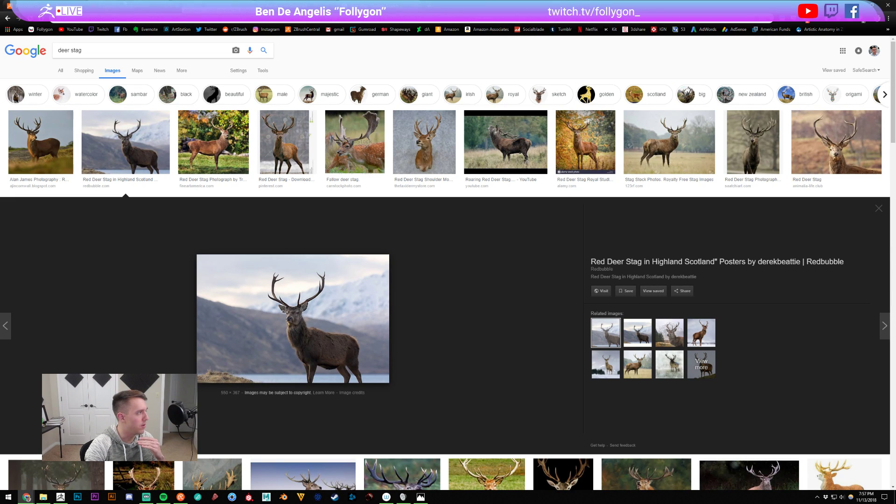
pyautogui.click(6, 5)
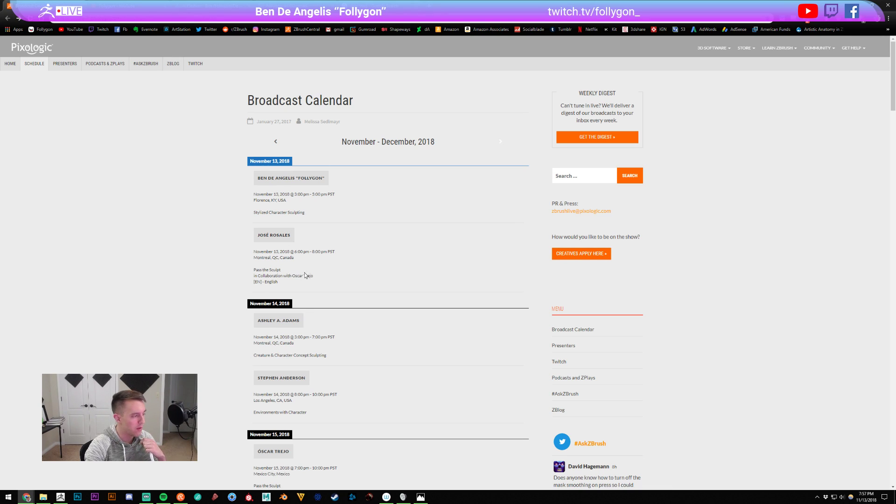
pyautogui.moveTo(292, 276); pyautogui.dragTo(257, 271)
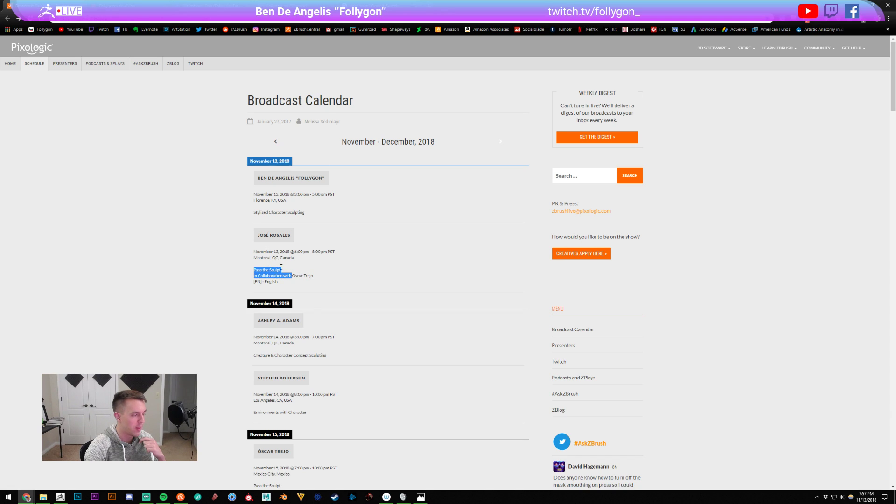
pyautogui.click(379, 262)
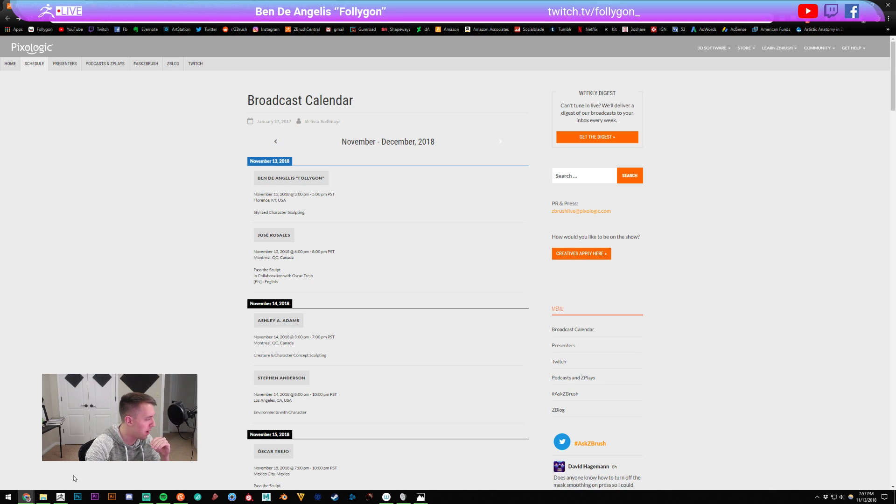
# - Look through the tutorials and base meshes on the product store page and switch back to ZBrush
pyautogui.moveTo(62, 495)
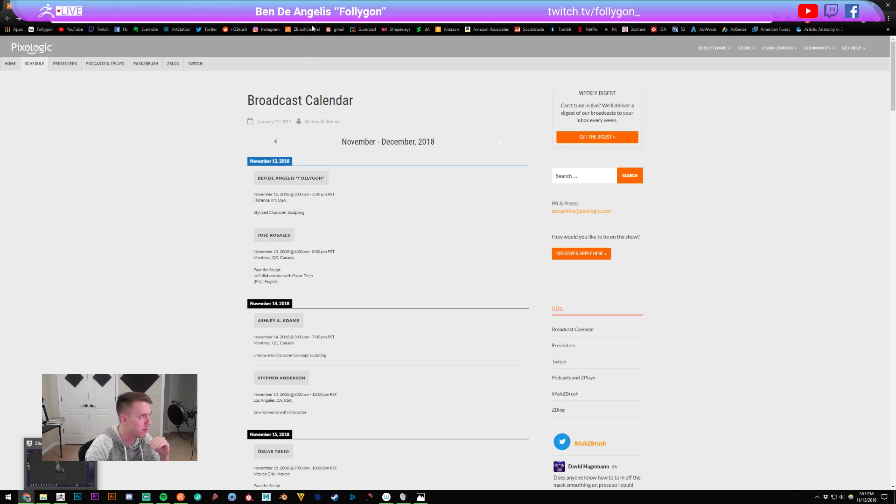
pyautogui.hotkey('ctrl', 'Tab')
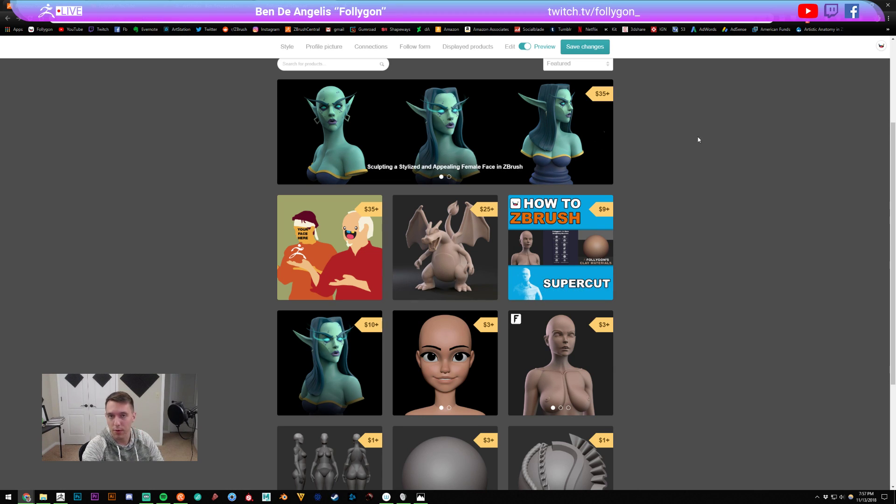
pyautogui.scroll(-3, 698, 205)
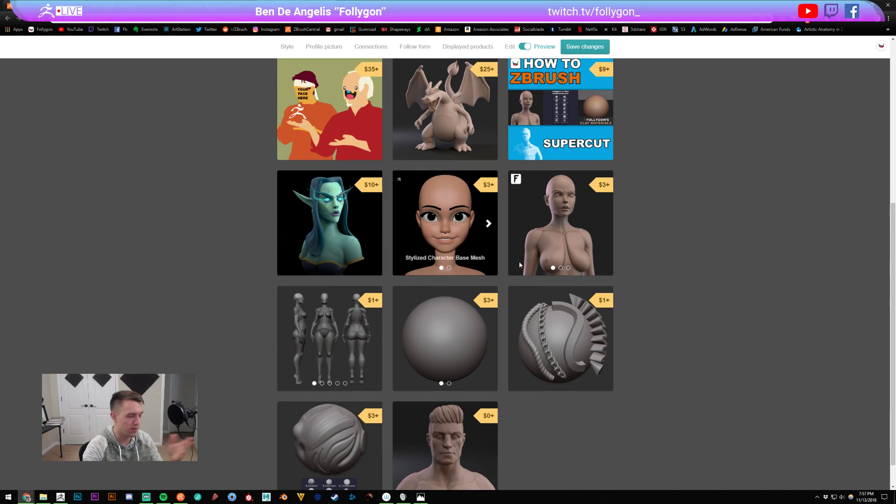
pyautogui.scroll(3, 354, 267)
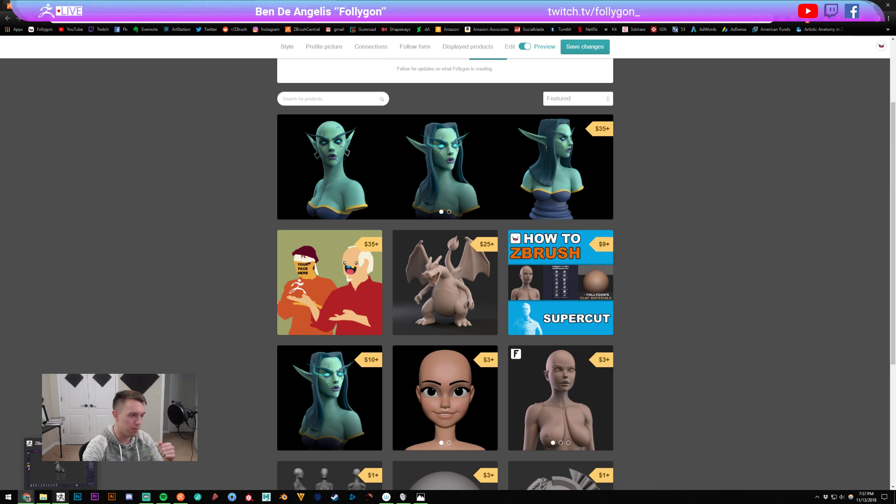
pyautogui.click(60, 496)
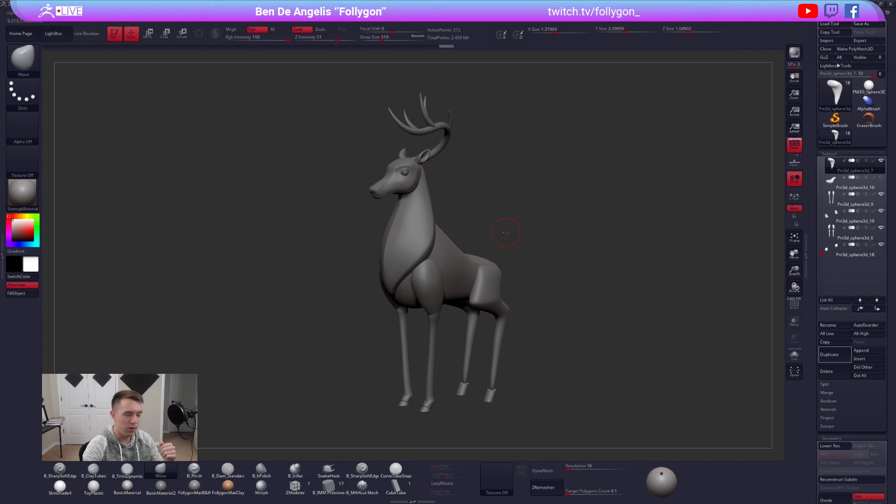